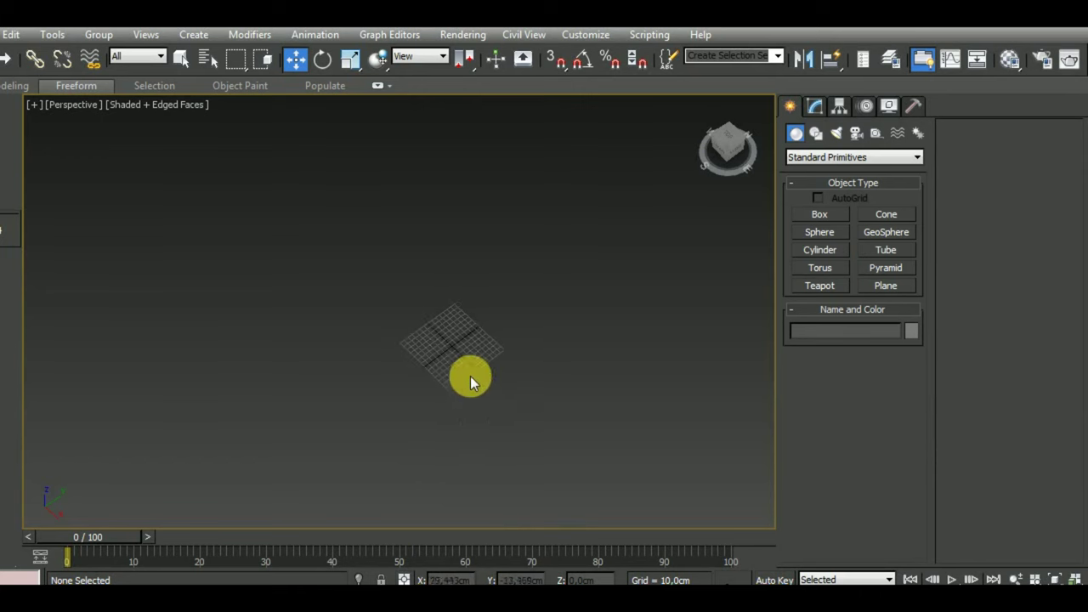
Step: Draw a new plane object across the viewport and bring up its parameters
{"action": "left_click", "coordinate": [885, 285]}
{"action": "mouse_move", "coordinate": [219, 291]}
{"action": "left_mouse_down"}
{"action": "mouse_move", "coordinate": [659, 318]}
{"action": "mouse_move", "coordinate": [676, 297]}
{"action": "left_mouse_up"}
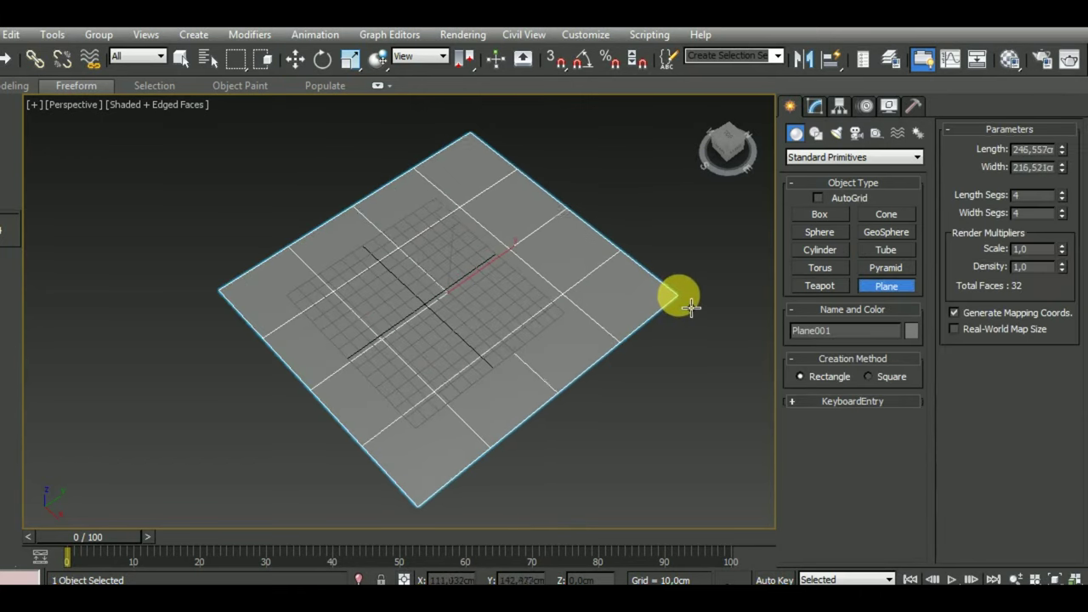
{"action": "left_click", "coordinate": [297, 61]}
{"action": "left_click", "coordinate": [815, 106]}
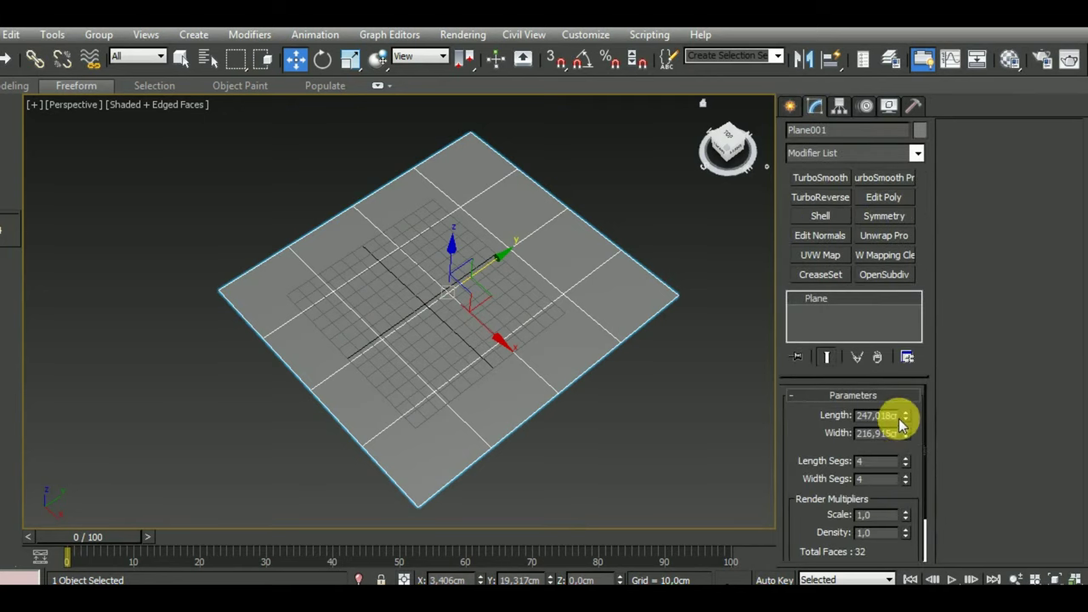
Step: Set the plane's Length and Width to 300 cm, keeping 4 by 4 segments
{"action": "left_click", "coordinate": [884, 416]}
{"action": "type", "text": "300"}
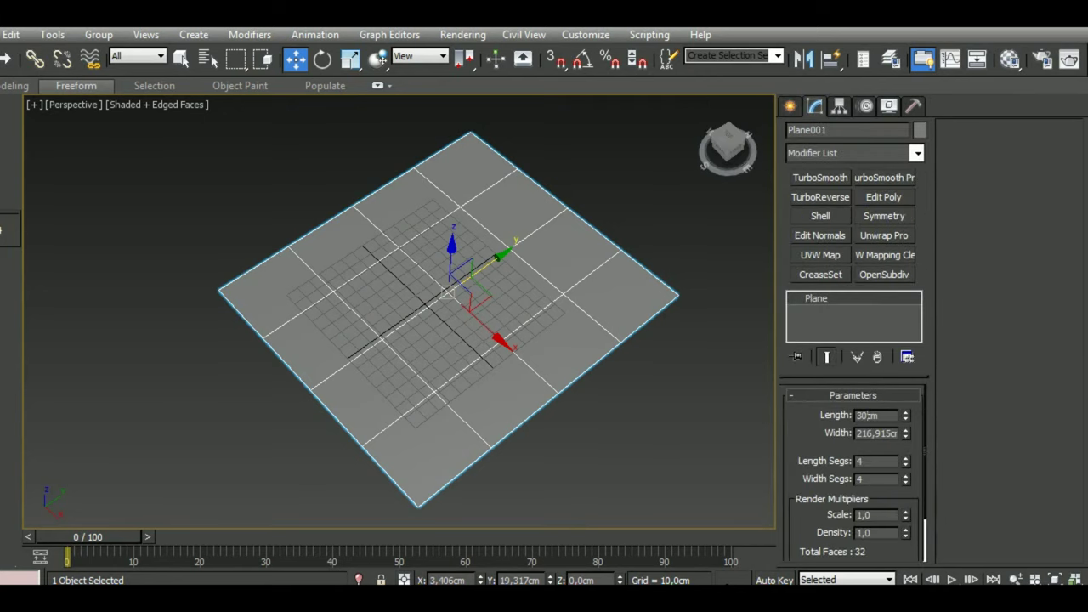
{"action": "key", "text": "Tab"}
{"action": "key", "text": "Return"}
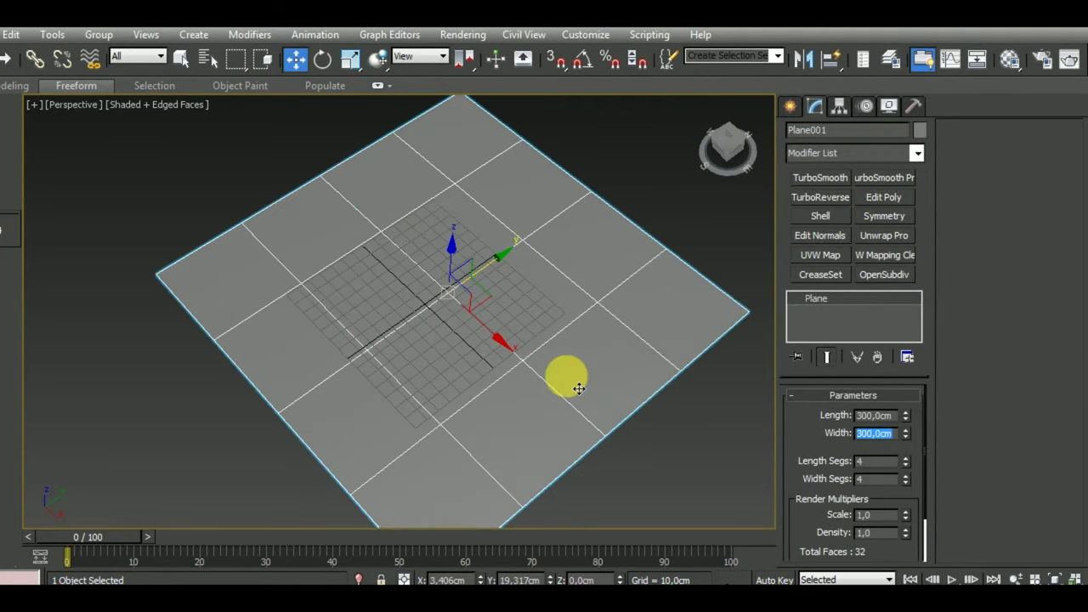
{"action": "left_click", "coordinate": [876, 461]}
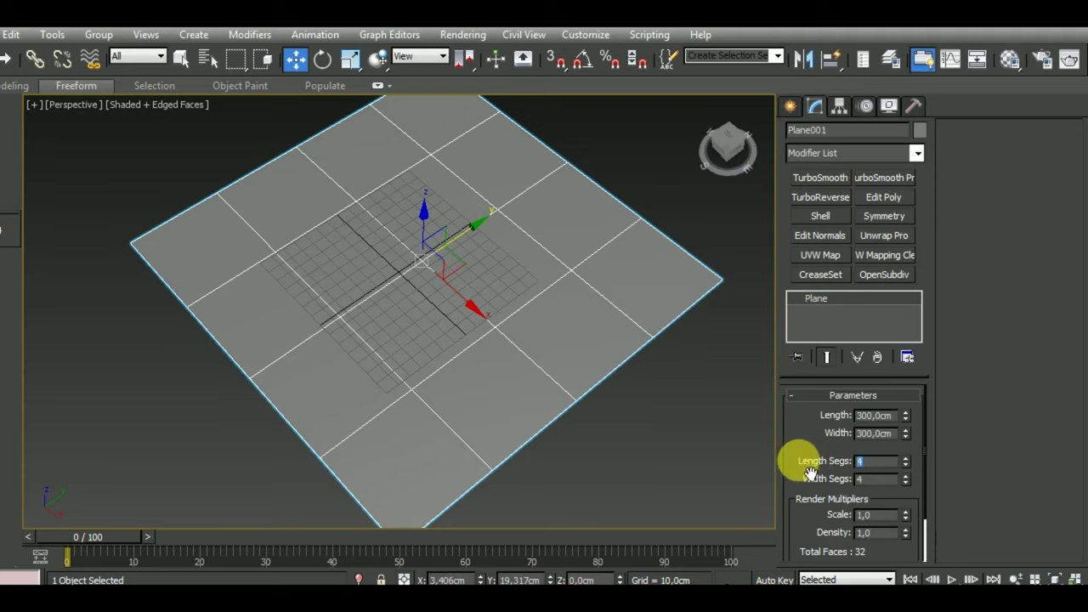
{"action": "scroll", "coordinate": [712, 476], "scroll_direction": "down", "scroll_amount": 2}
{"action": "scroll", "coordinate": [695, 455], "scroll_direction": "down", "scroll_amount": 2}
{"action": "scroll", "coordinate": [668, 476], "scroll_direction": "up", "scroll_amount": 2}
{"action": "scroll", "coordinate": [666, 431], "scroll_direction": "down", "scroll_amount": 4}
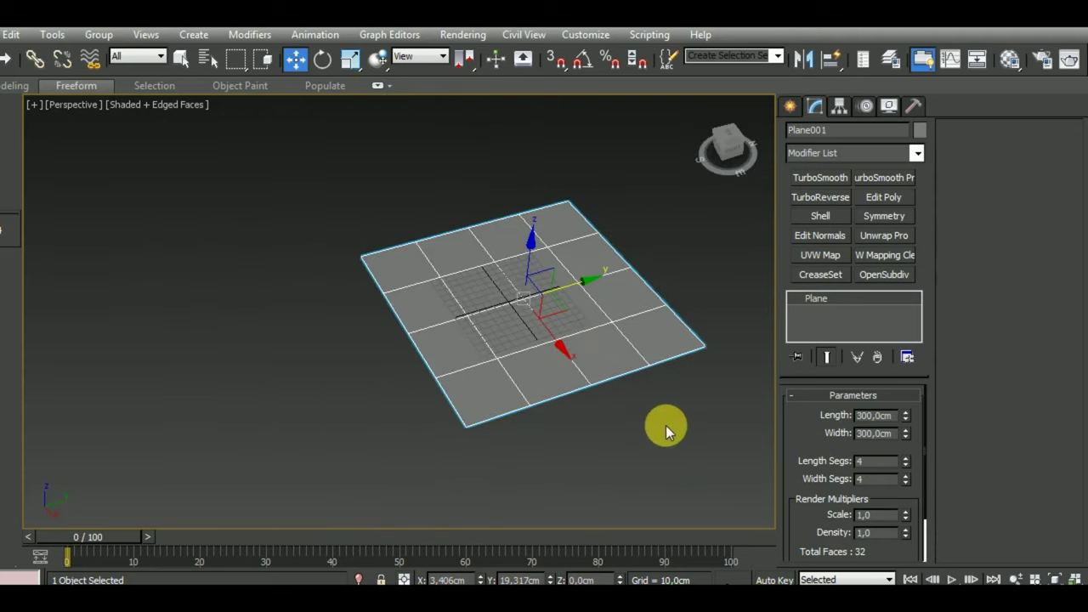
Step: Set the plane to 8 by 8 segments and convert it to an Editable Poly
{"action": "left_click", "coordinate": [872, 462]}
{"action": "key", "text": "Tab"}
{"action": "mouse_move", "coordinate": [604, 445]}
{"action": "middle_mouse_down", "text": "alt"}
{"action": "mouse_move", "coordinate": [595, 503]}
{"action": "mouse_move", "coordinate": [683, 387]}
{"action": "middle_mouse_up", "text": "alt"}
{"action": "right_click", "coordinate": [839, 301]}
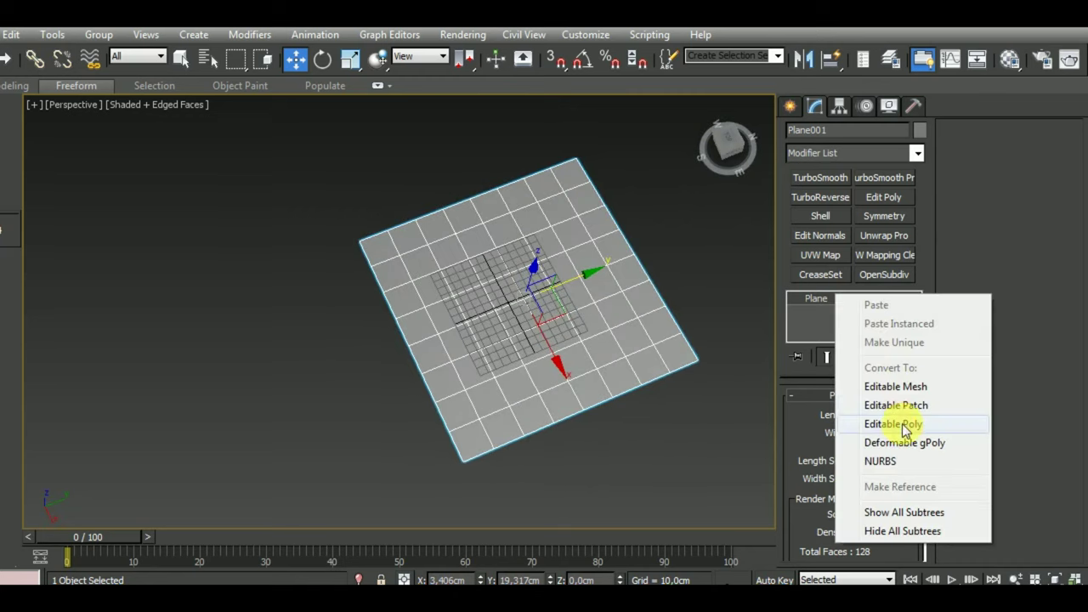
{"action": "left_click", "coordinate": [894, 423]}
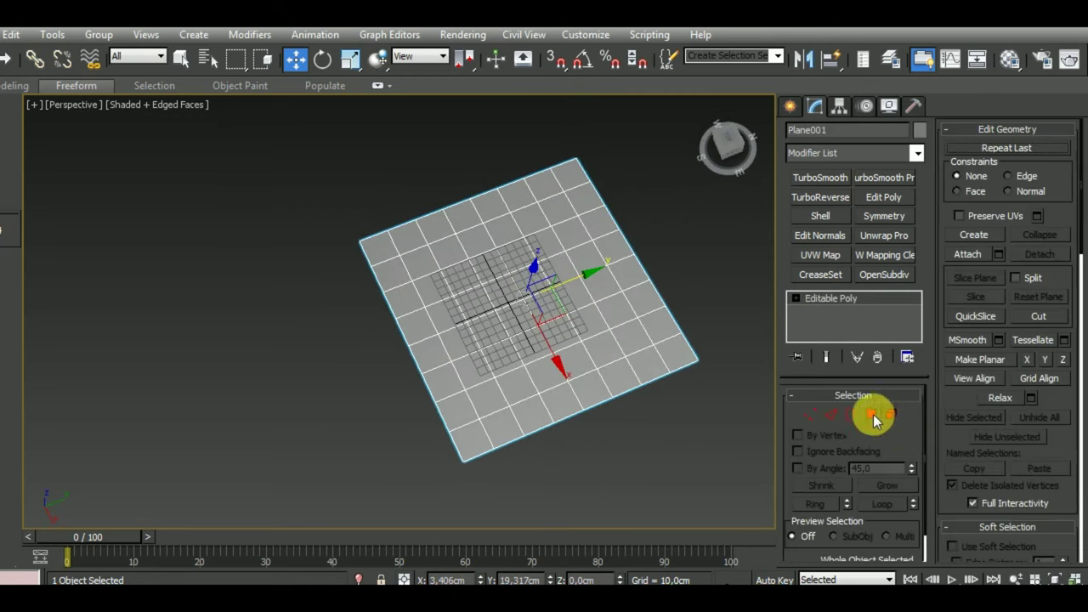
Step: Delete the four 2×2 corner polygon blocks, sixteen polygons in all
{"action": "left_click", "coordinate": [872, 414]}
{"action": "left_click_drag", "start_coordinate": [501, 456], "coordinate": [463, 417]}
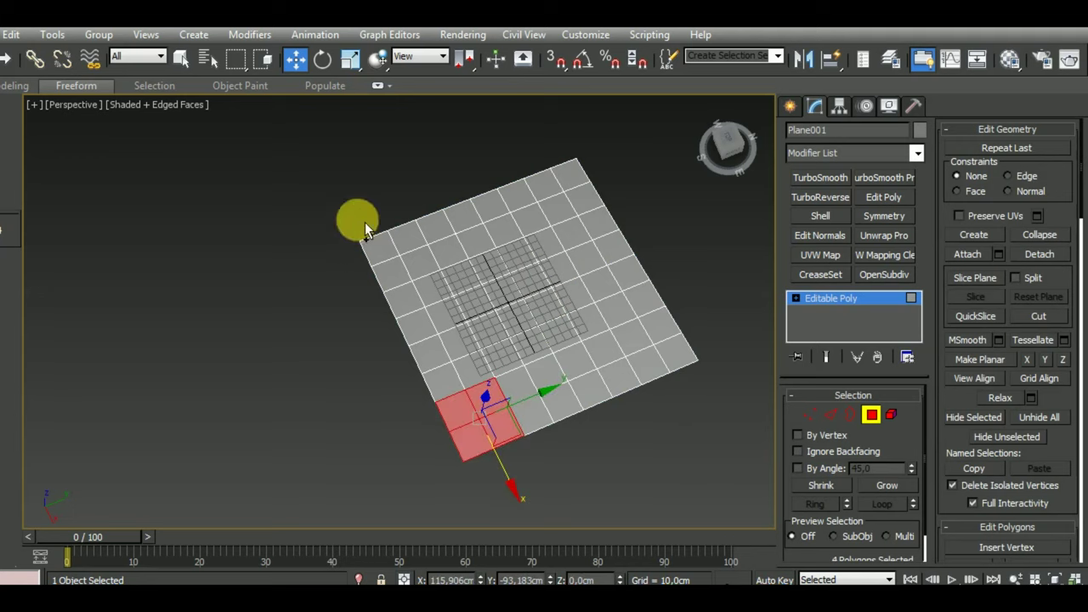
{"action": "left_click_drag", "start_coordinate": [419, 269], "coordinate": [419, 269], "text": "ctrl"}
{"action": "left_click_drag", "start_coordinate": [599, 153], "coordinate": [563, 194], "text": "ctrl"}
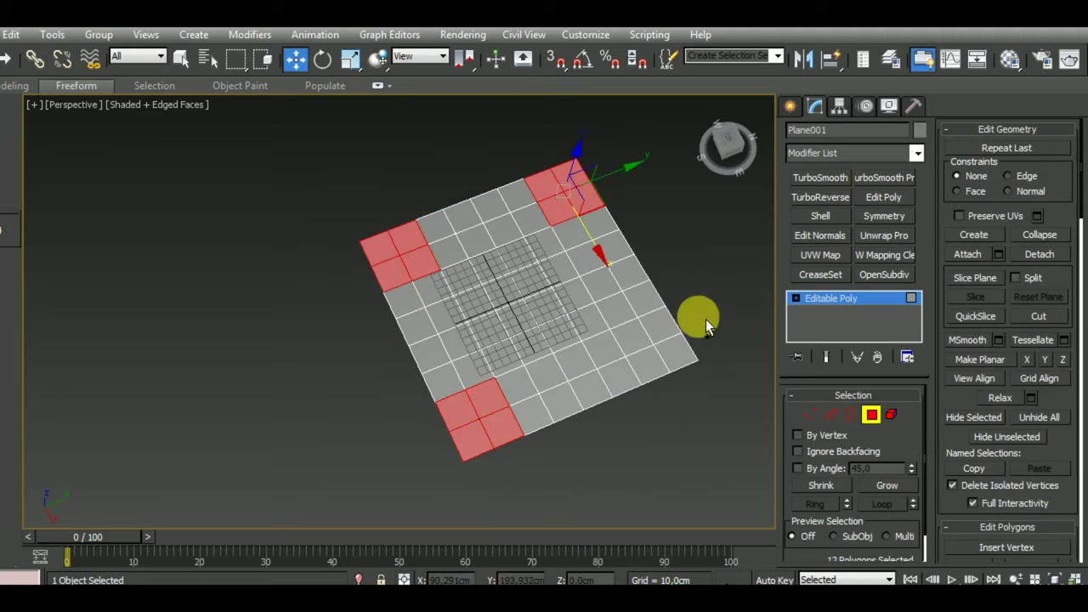
{"action": "left_click_drag", "start_coordinate": [707, 379], "coordinate": [663, 341], "text": "ctrl"}
{"action": "mouse_move", "coordinate": [673, 434]}
{"action": "middle_mouse_down", "text": "alt"}
{"action": "mouse_move", "coordinate": [743, 415]}
{"action": "mouse_move", "coordinate": [692, 460]}
{"action": "middle_mouse_up", "text": "alt"}
{"action": "key", "text": "Delete"}
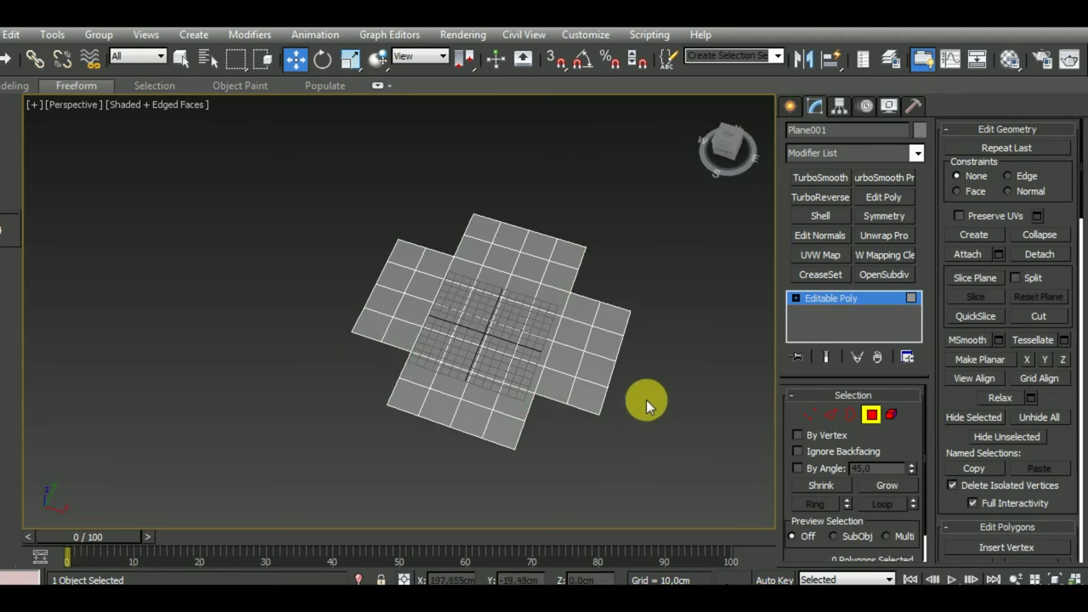
{"action": "scroll", "coordinate": [626, 410], "scroll_direction": "down", "scroll_amount": 2}
{"action": "left_click", "coordinate": [828, 414]}
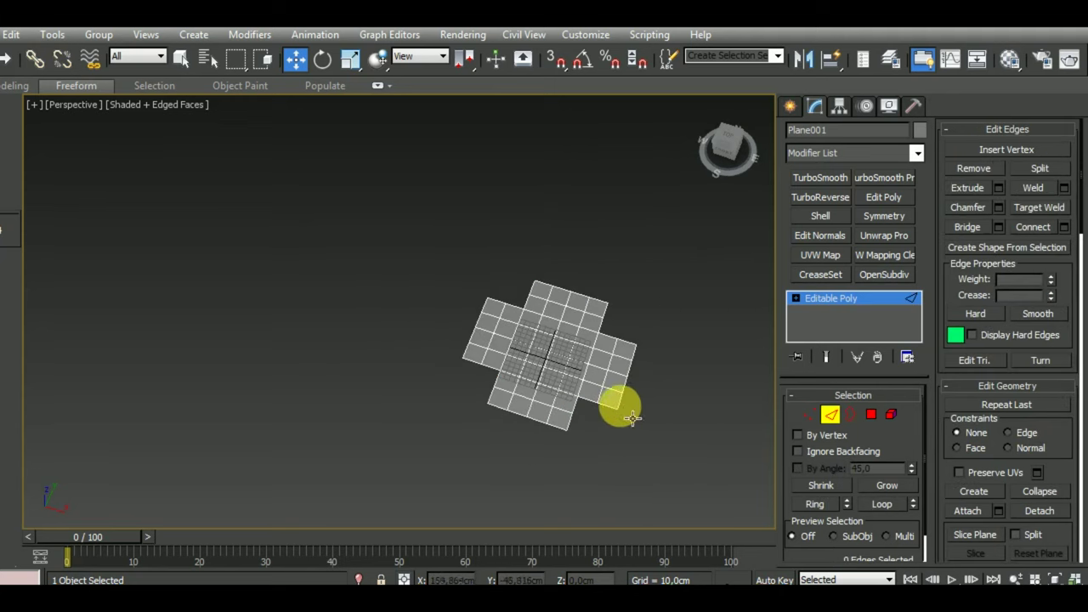
Step: Move the right and left arms' end edge loops 200 cm outward along X with Transform Type-In
{"action": "double_click", "coordinate": [629, 406]}
{"action": "middle_click_drag", "start_coordinate": [643, 466], "coordinate": [488, 445]}
{"action": "right_click", "coordinate": [293, 58]}
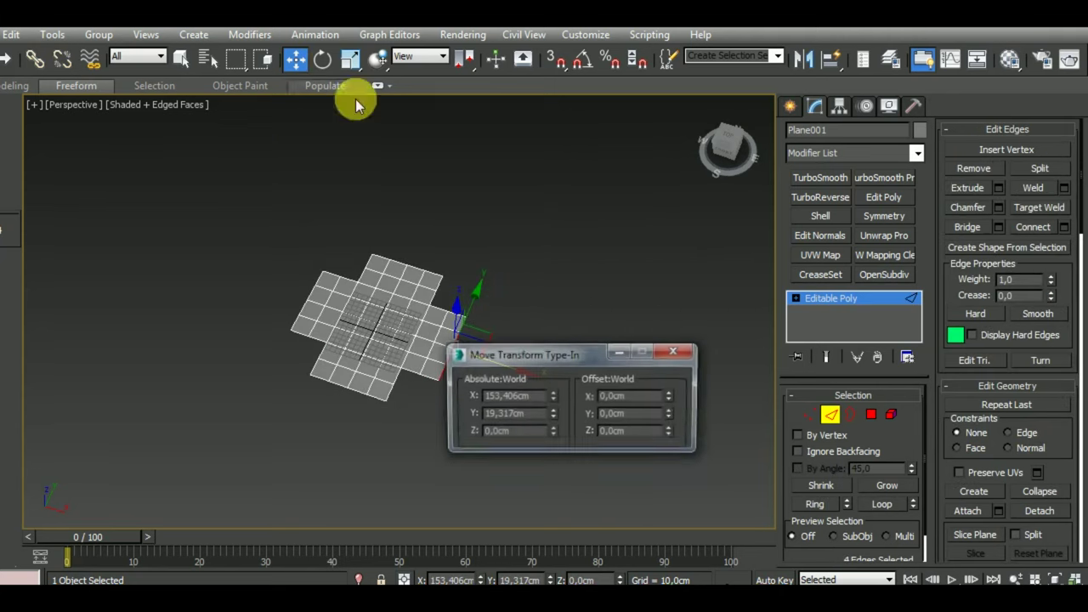
{"action": "left_click_drag", "start_coordinate": [526, 355], "coordinate": [617, 223]}
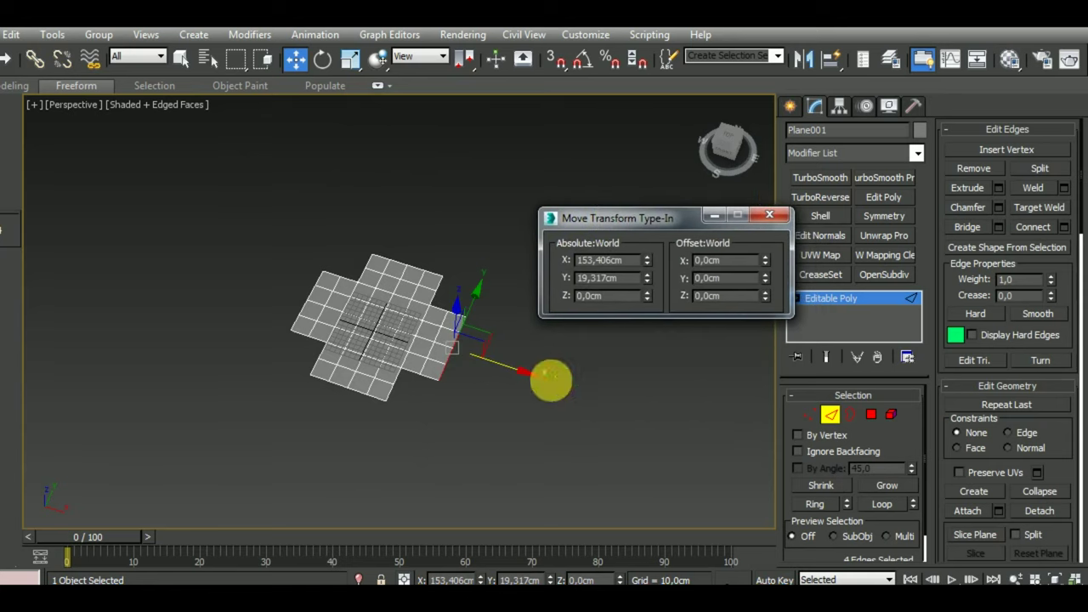
{"action": "left_click", "coordinate": [757, 266]}
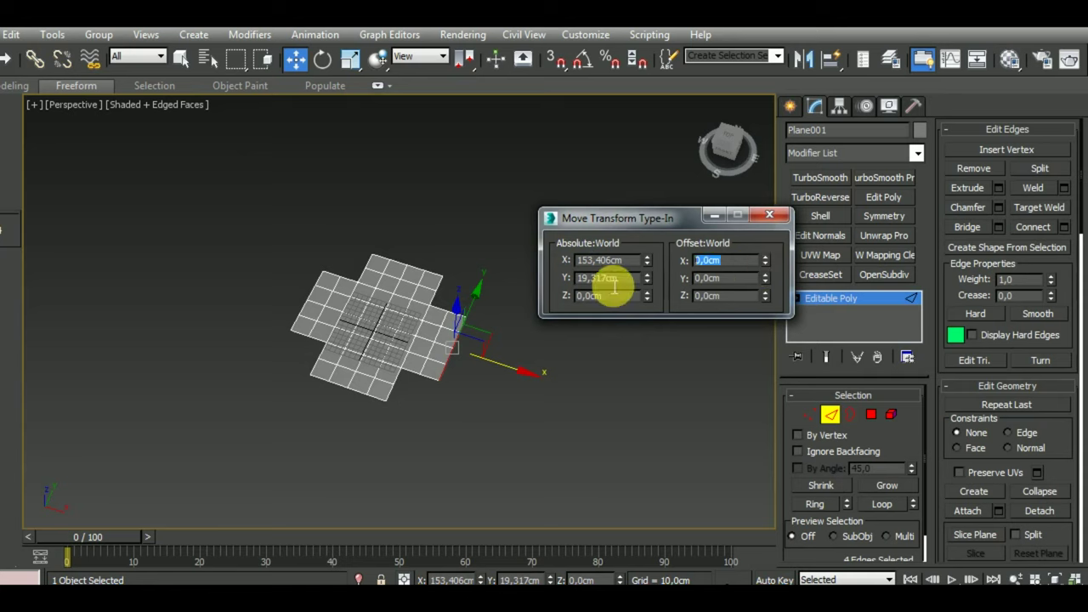
{"action": "type", "text": "200"}
{"action": "key", "text": "Return"}
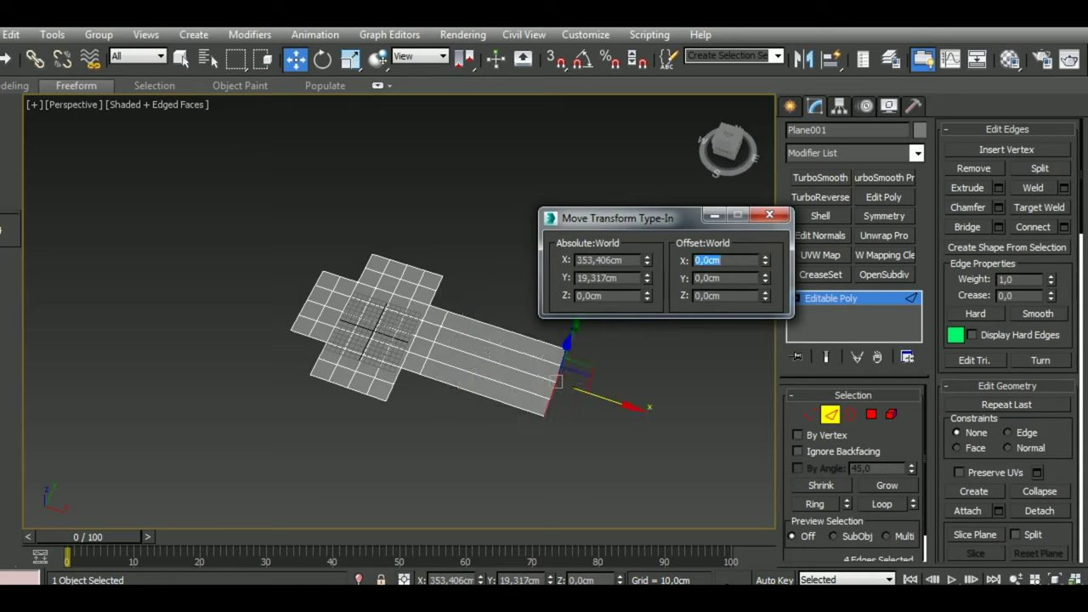
{"action": "type", "text": "-500"}
{"action": "key", "text": "Return"}
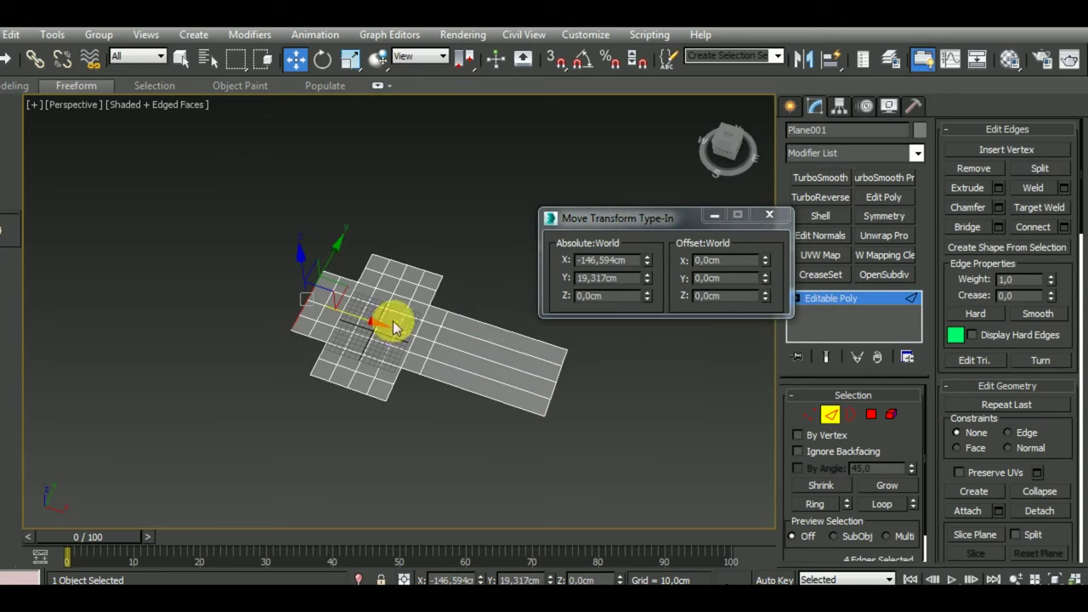
{"action": "left_click", "coordinate": [745, 262]}
{"action": "type", "text": "-200"}
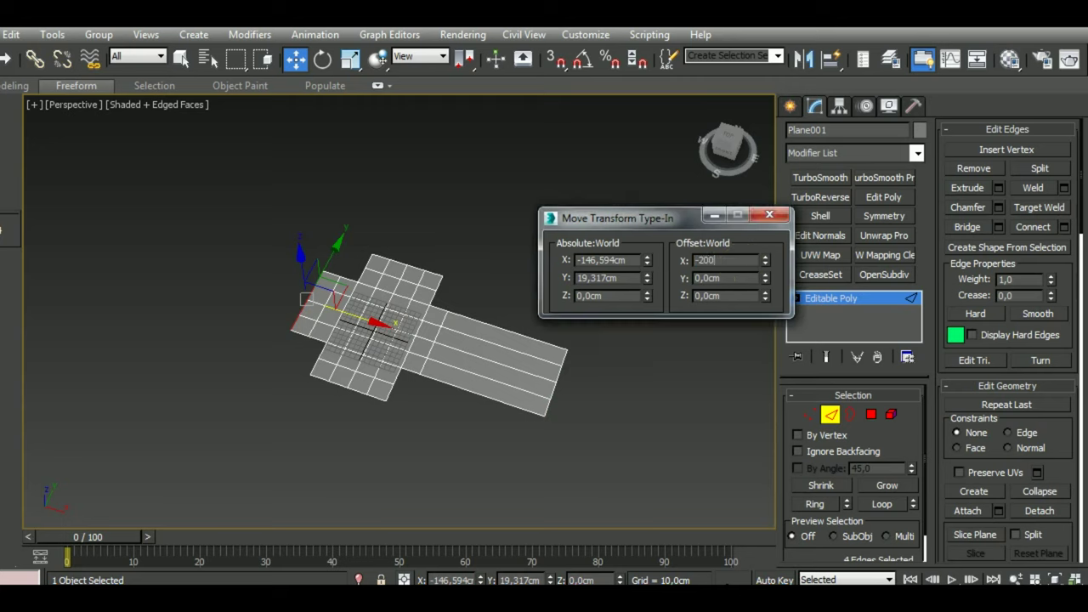
{"action": "key", "text": "Return"}
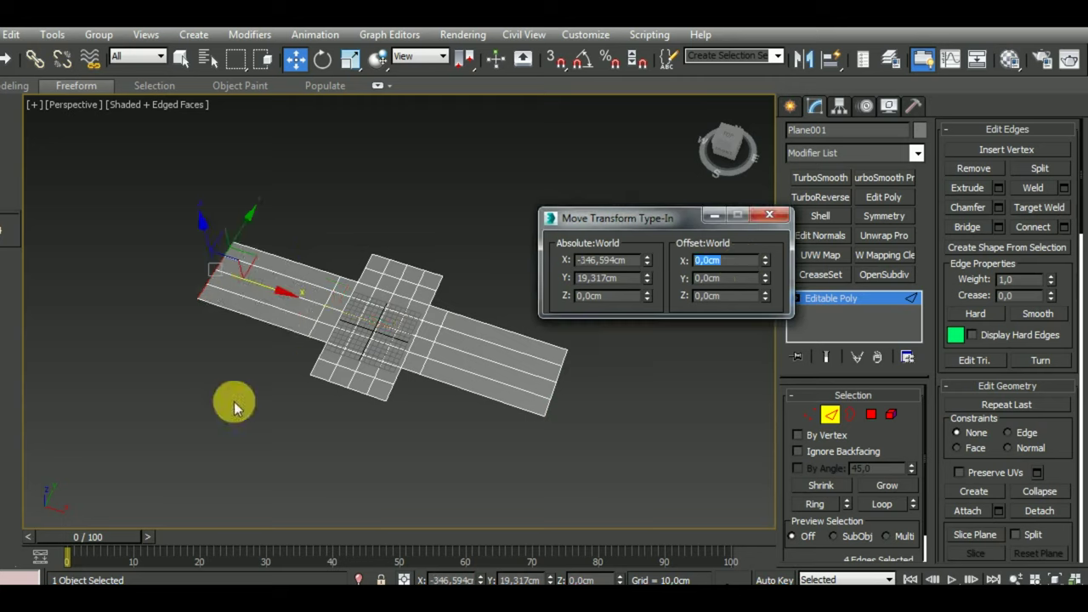
Step: Move the lower and upper arms' end edges 200 cm outward along Y
{"action": "left_click", "coordinate": [357, 384]}
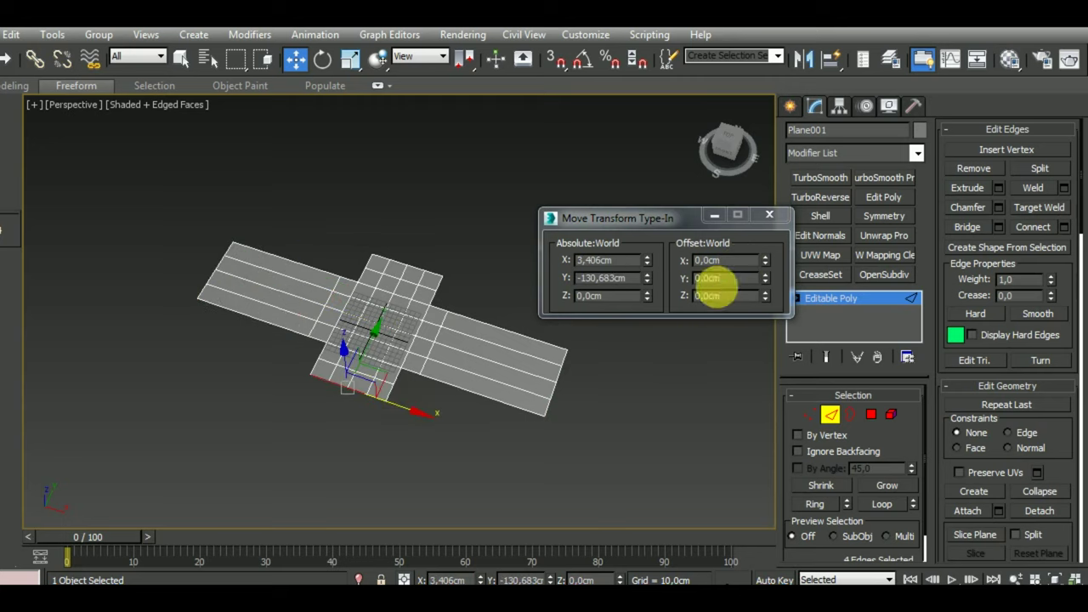
{"action": "left_click", "coordinate": [711, 279]}
{"action": "type", "text": "-2"}
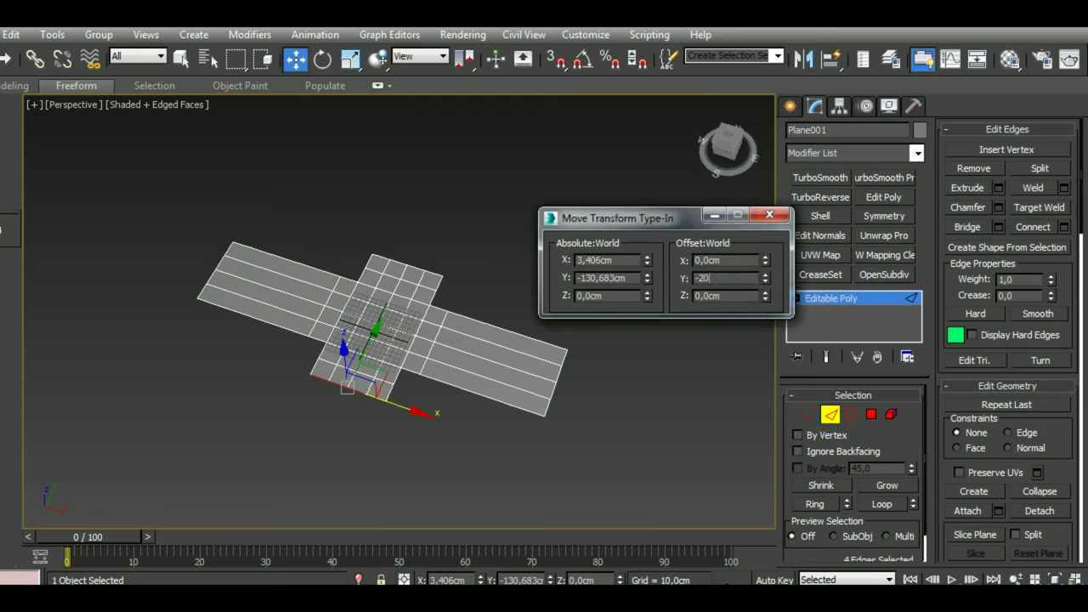
{"action": "type", "text": "0"}
{"action": "key", "text": "Return"}
{"action": "left_click", "coordinate": [446, 283]}
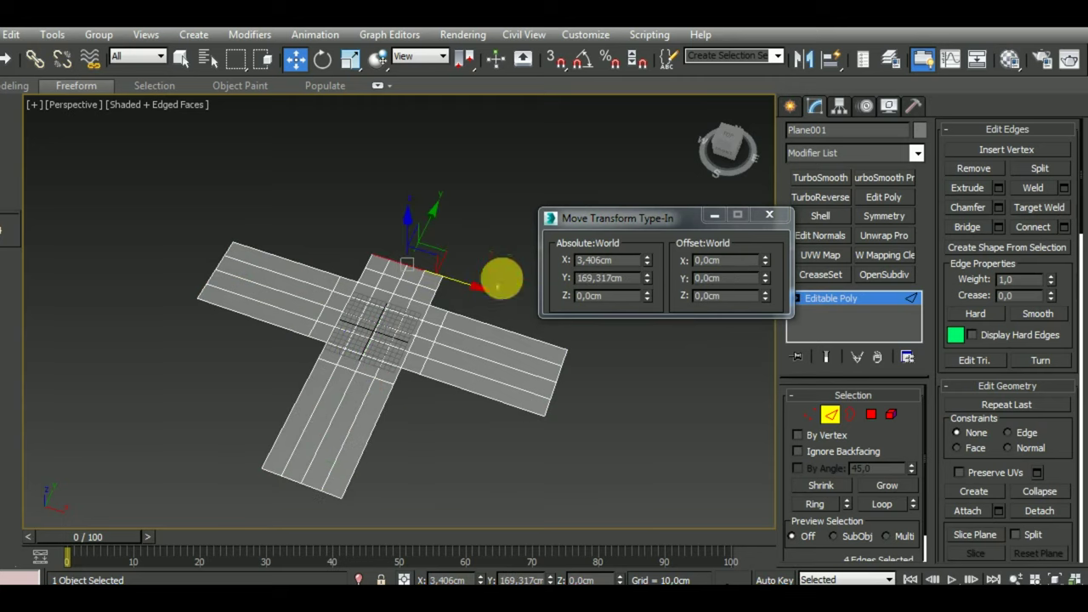
{"action": "left_click", "coordinate": [707, 278]}
{"action": "type", "text": "200"}
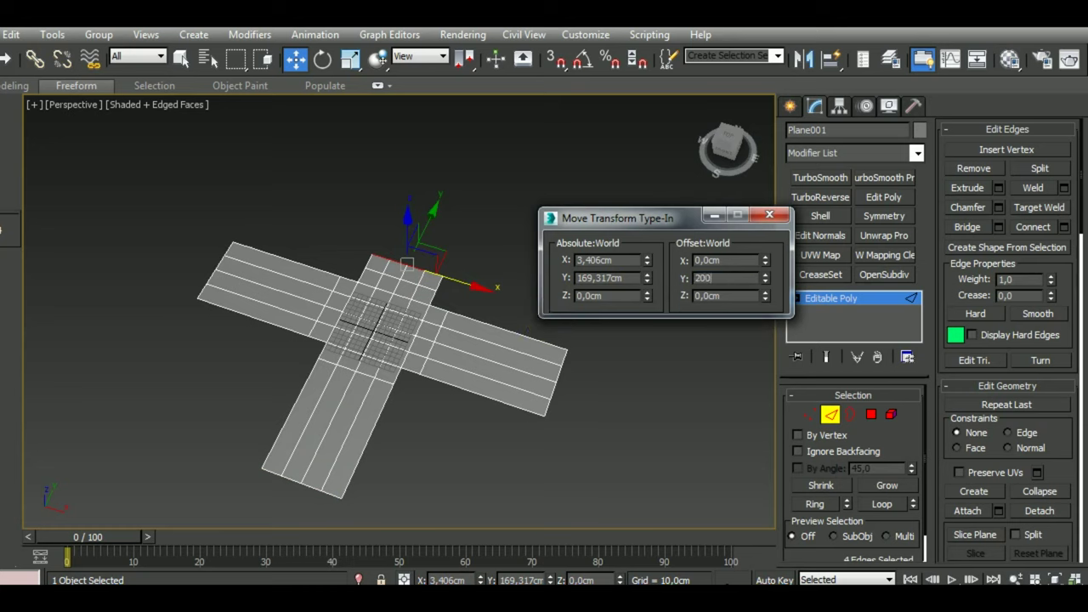
{"action": "key", "text": "Return"}
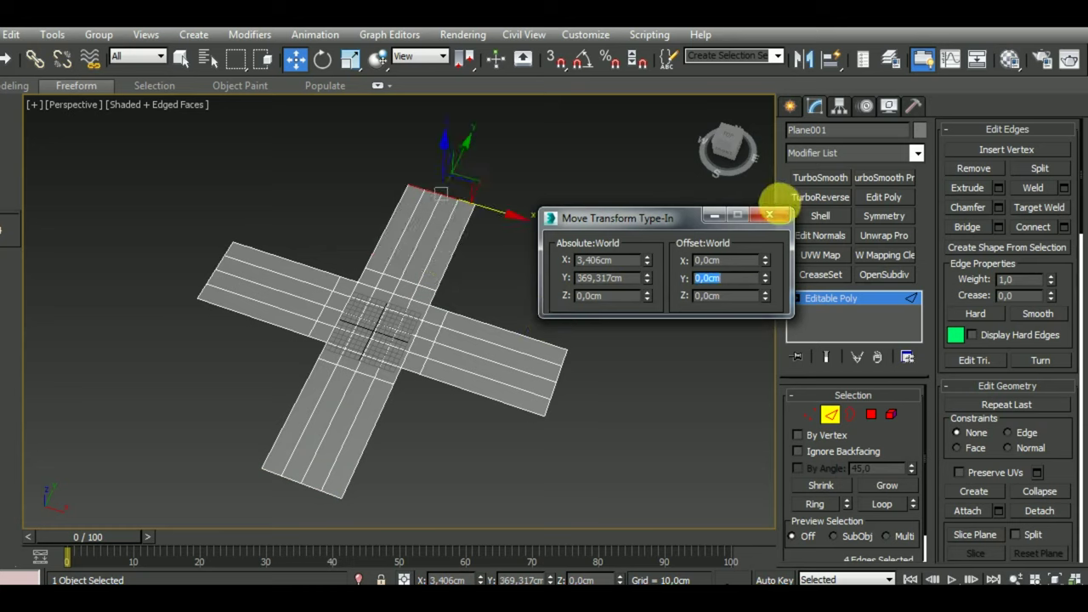
{"action": "left_click", "coordinate": [782, 219]}
{"action": "mouse_move", "coordinate": [678, 368]}
{"action": "middle_mouse_down", "text": "alt"}
{"action": "mouse_move", "coordinate": [597, 343]}
{"action": "mouse_move", "coordinate": [615, 400]}
{"action": "middle_mouse_up", "text": "alt"}
{"action": "scroll", "coordinate": [425, 335], "scroll_direction": "up", "scroll_amount": 5}
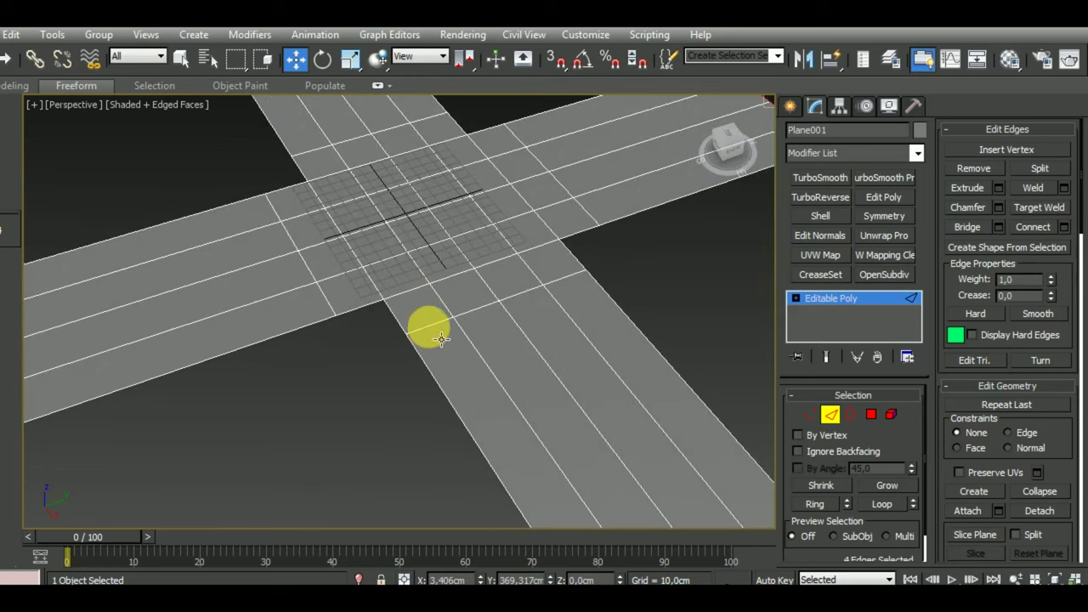
Step: Select the crosswise edge loops on the left and upper-right arms and Remove them
{"action": "double_click", "coordinate": [330, 299], "text": "ctrl"}
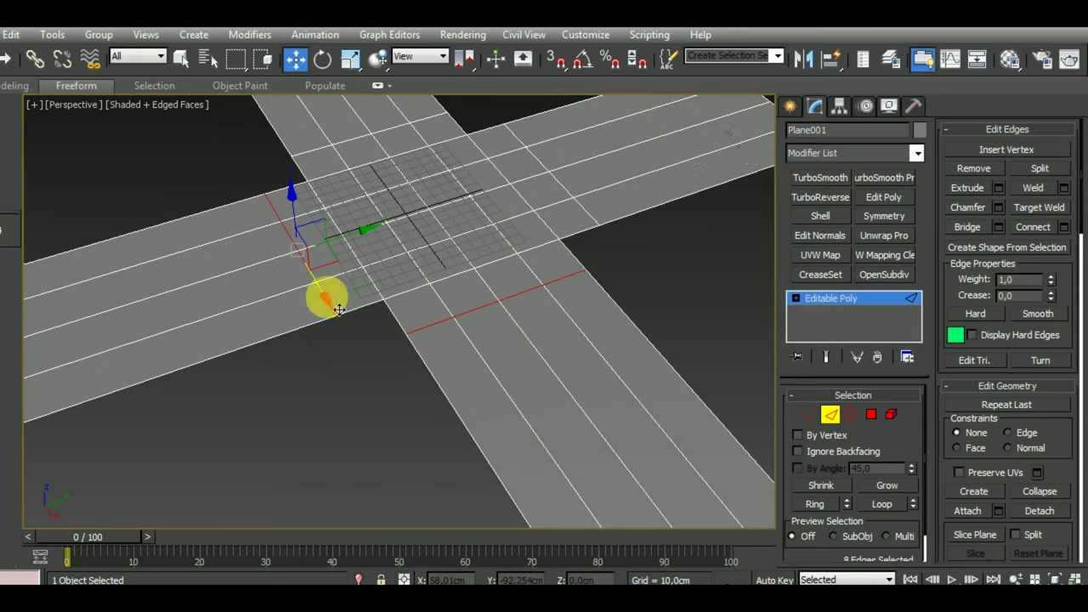
{"action": "double_click", "coordinate": [577, 199], "text": "ctrl"}
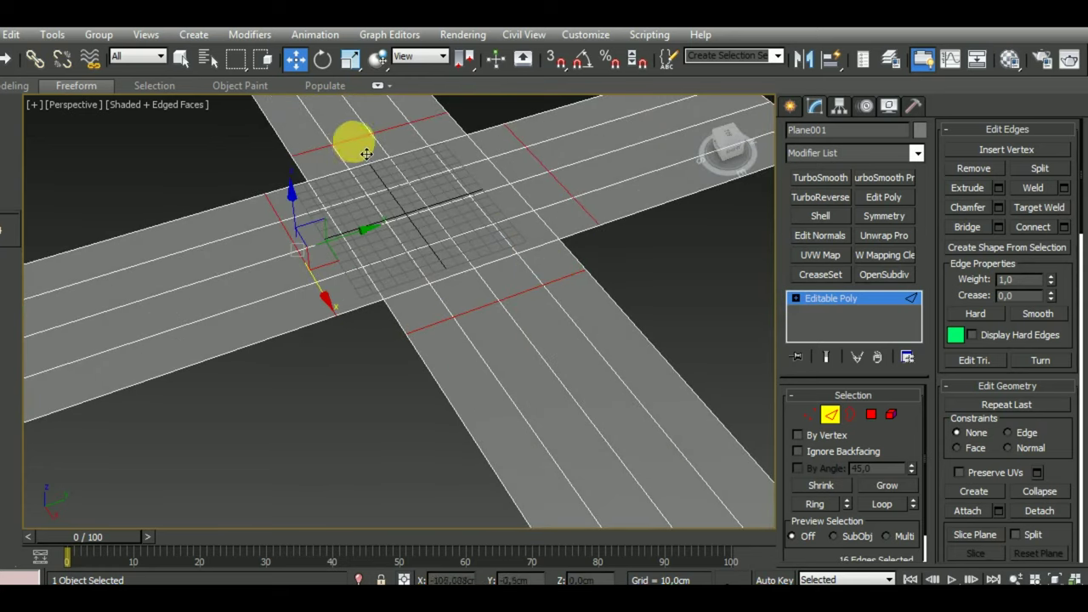
{"action": "left_click", "coordinate": [971, 168]}
{"action": "scroll", "coordinate": [441, 340], "scroll_direction": "down", "scroll_amount": 5}
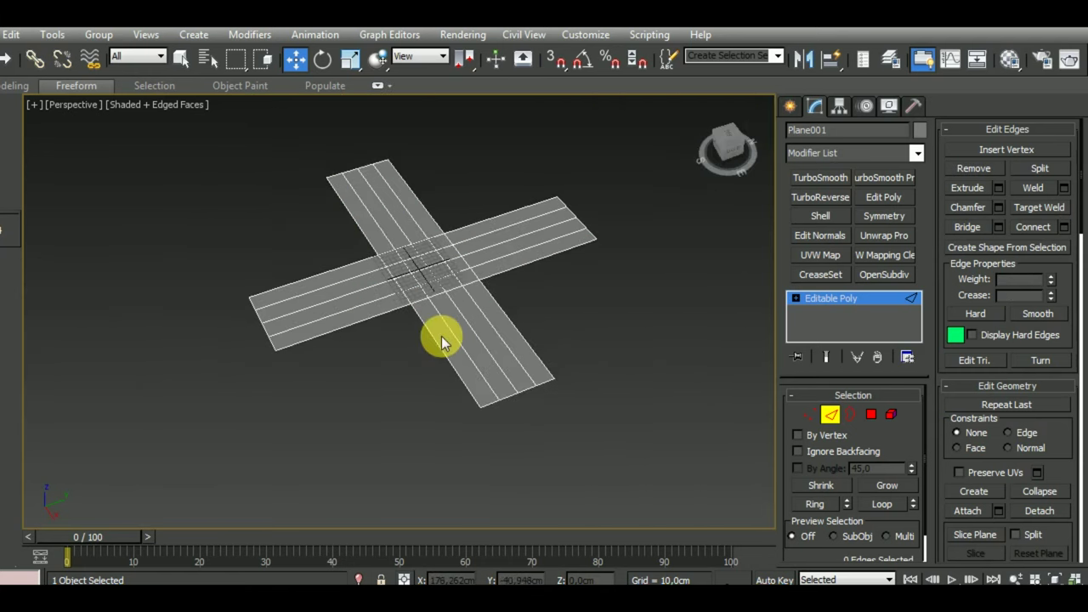
{"action": "mouse_move", "coordinate": [440, 340]}
{"action": "middle_mouse_down", "text": "alt"}
{"action": "mouse_move", "coordinate": [518, 428]}
{"action": "mouse_move", "coordinate": [605, 421]}
{"action": "middle_mouse_up", "text": "alt"}
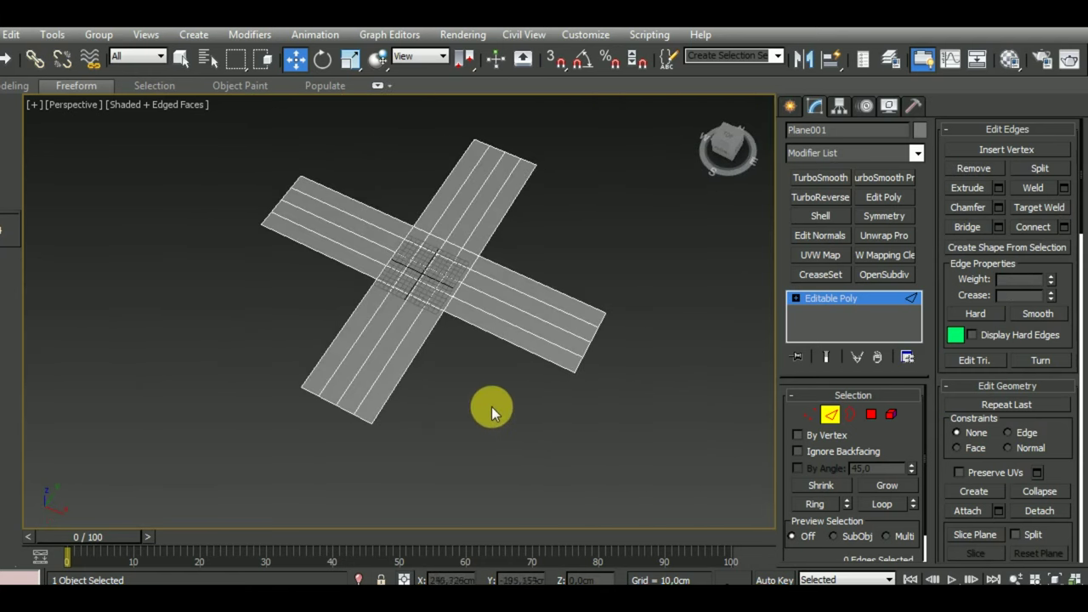
{"action": "scroll", "coordinate": [481, 340], "scroll_direction": "up", "scroll_amount": 4}
{"action": "scroll", "coordinate": [450, 344], "scroll_direction": "down", "scroll_amount": 1}
{"action": "scroll", "coordinate": [449, 344], "scroll_direction": "down", "scroll_amount": 2}
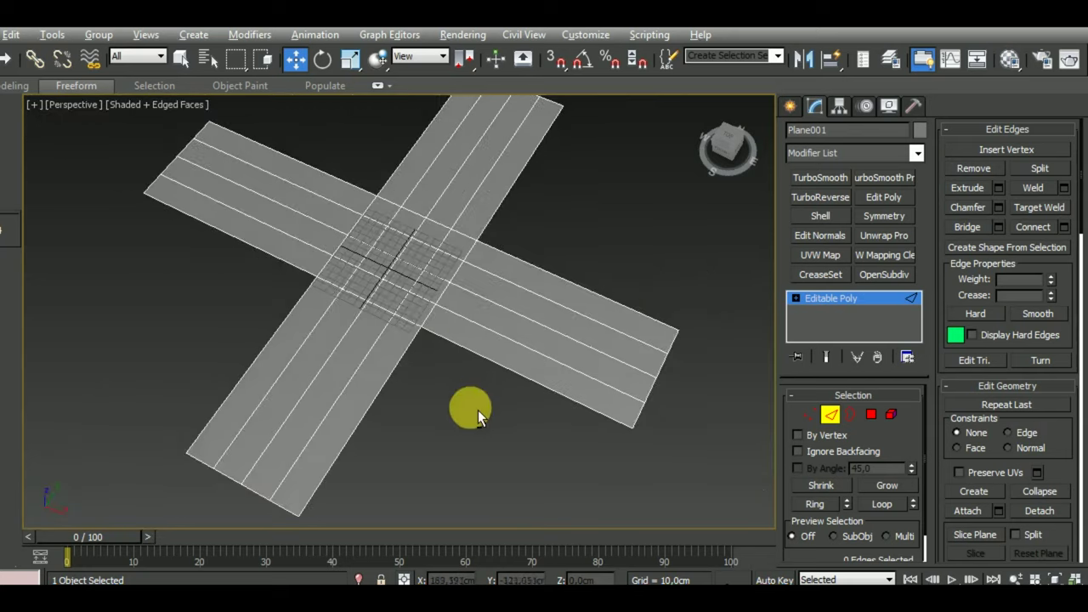
{"action": "mouse_move", "coordinate": [478, 410]}
{"action": "middle_mouse_down", "text": "alt"}
{"action": "mouse_move", "coordinate": [425, 359]}
{"action": "mouse_move", "coordinate": [566, 383]}
{"action": "middle_mouse_up", "text": "alt"}
Step: Zero the road cross's X and Y position to centre it at the origin
{"action": "left_click", "coordinate": [830, 414]}
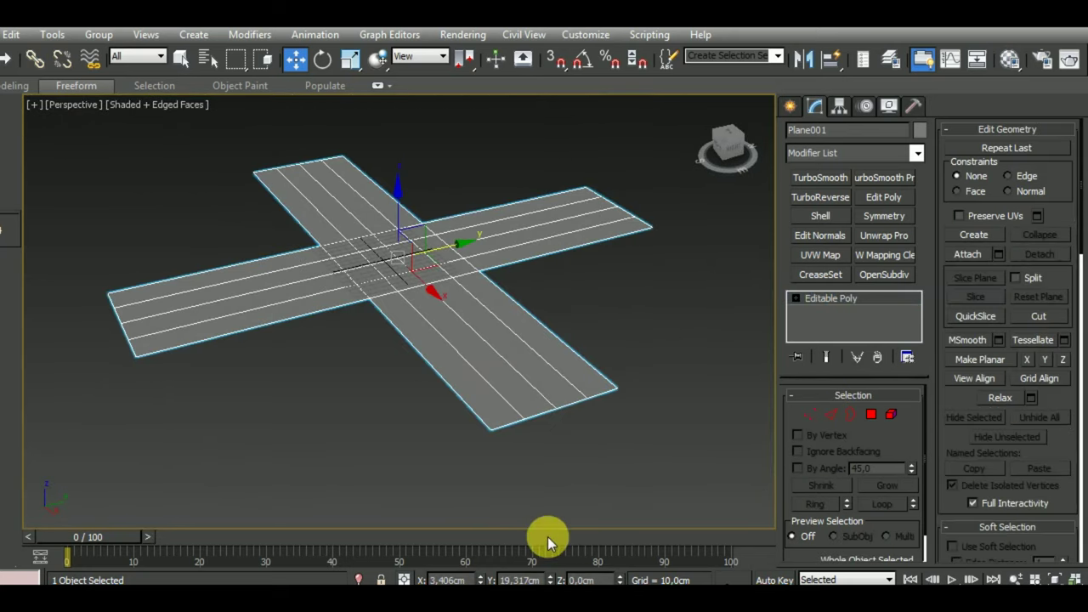
{"action": "right_click", "coordinate": [481, 579]}
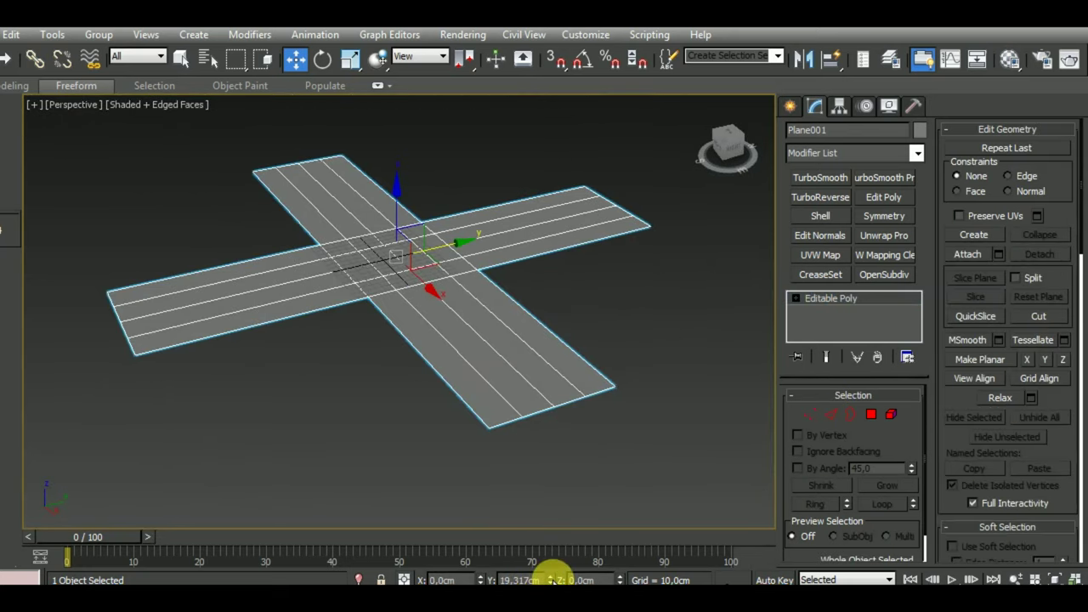
{"action": "right_click", "coordinate": [551, 579]}
{"action": "mouse_move", "coordinate": [577, 433]}
{"action": "middle_mouse_down", "text": "alt"}
{"action": "mouse_move", "coordinate": [571, 441]}
{"action": "mouse_move", "coordinate": [646, 402]}
{"action": "middle_mouse_up", "text": "alt"}
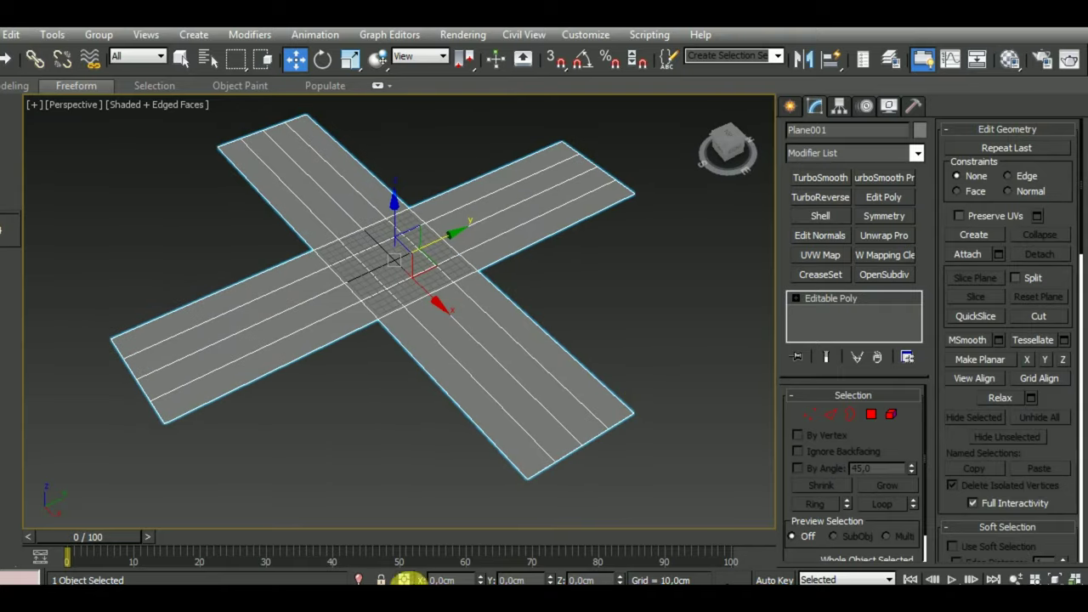
{"action": "scroll", "coordinate": [443, 528], "scroll_direction": "down", "scroll_amount": 2}
{"action": "middle_click_drag", "start_coordinate": [609, 451], "coordinate": [643, 448], "text": "alt"}
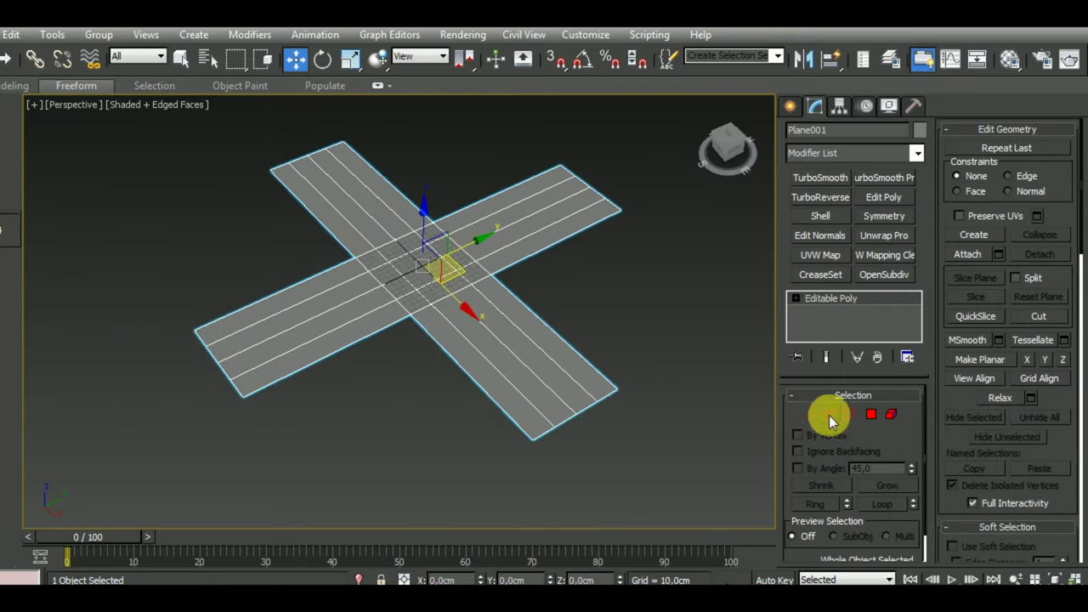
Step: Connect the bottom arm's end edges with a new loop slid toward the outer side
{"action": "left_click", "coordinate": [828, 415]}
{"action": "left_click", "coordinate": [548, 436]}
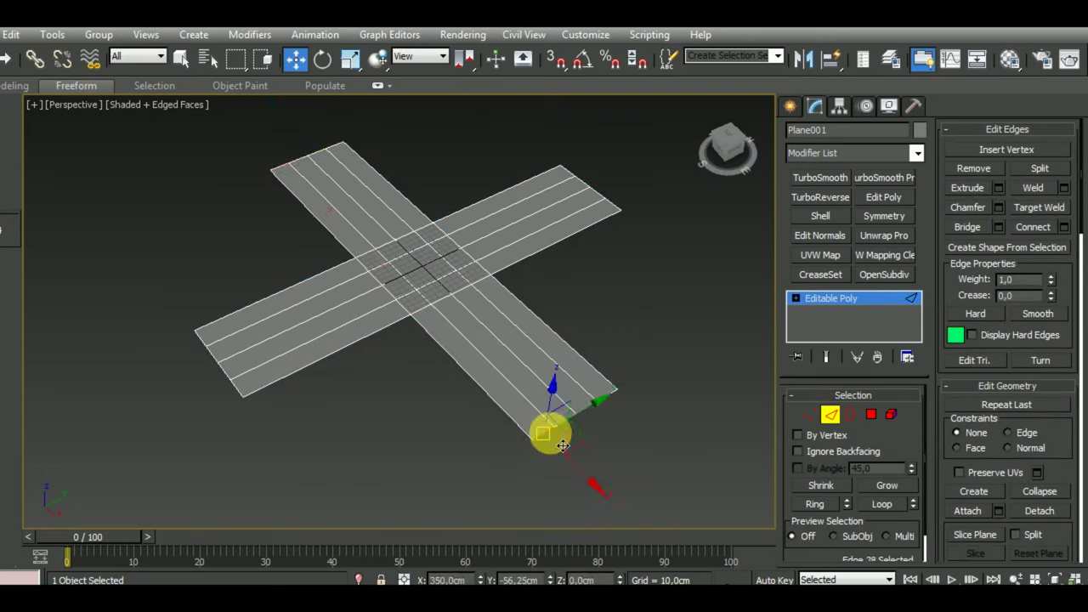
{"action": "key", "text": "ctrl+shift+e"}
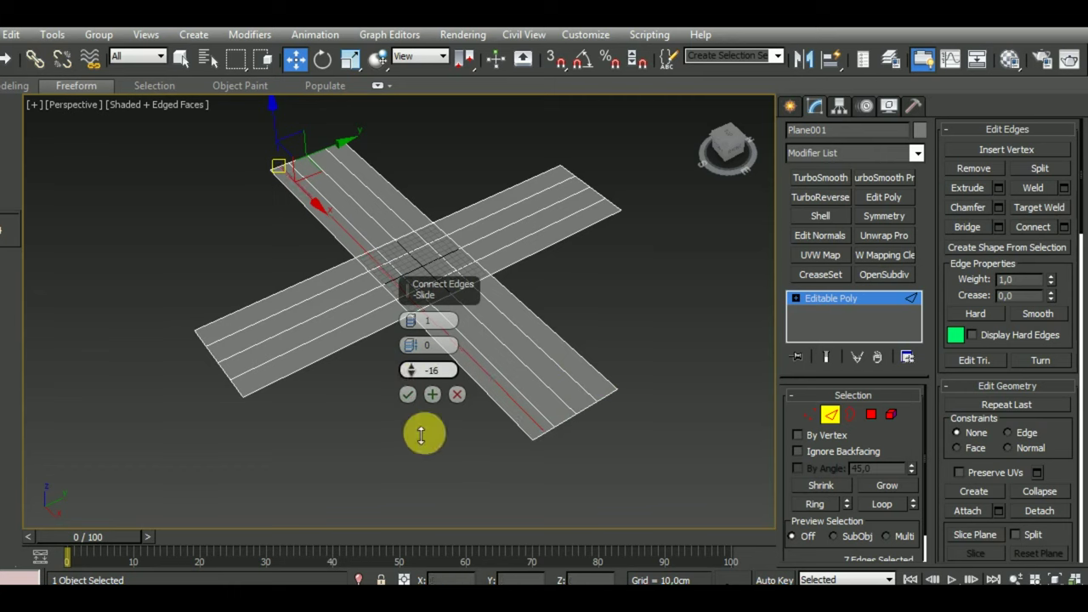
{"action": "left_click_drag", "start_coordinate": [413, 383], "coordinate": [439, 316]}
{"action": "middle_click_drag", "start_coordinate": [578, 417], "coordinate": [549, 388], "text": "alt"}
{"action": "scroll", "coordinate": [548, 388], "scroll_direction": "up", "scroll_amount": 2}
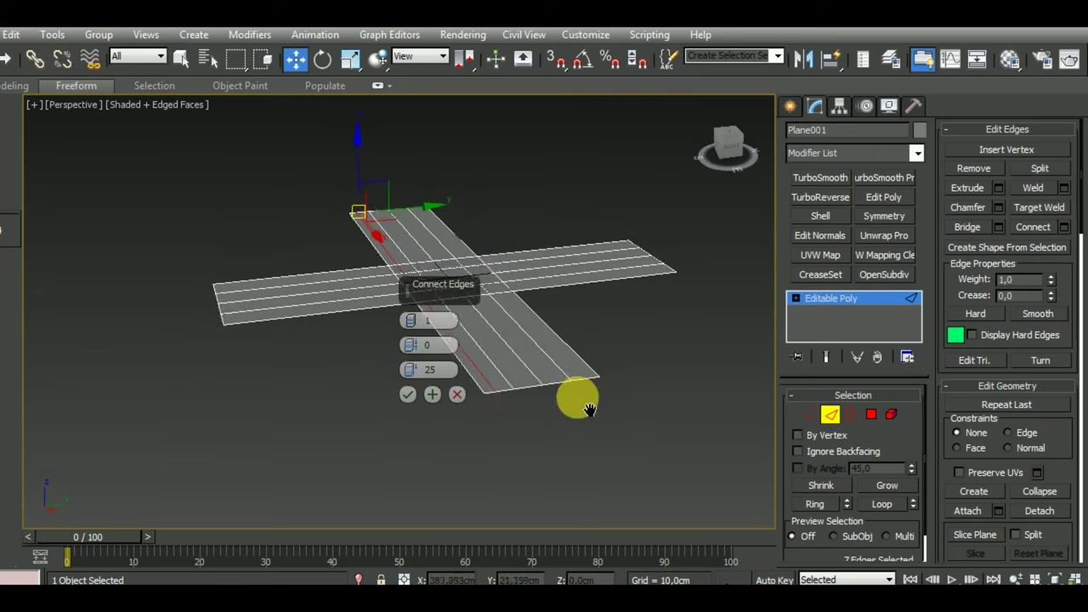
{"action": "scroll", "coordinate": [576, 393], "scroll_direction": "up", "scroll_amount": 3}
{"action": "scroll", "coordinate": [485, 376], "scroll_direction": "up", "scroll_amount": 3}
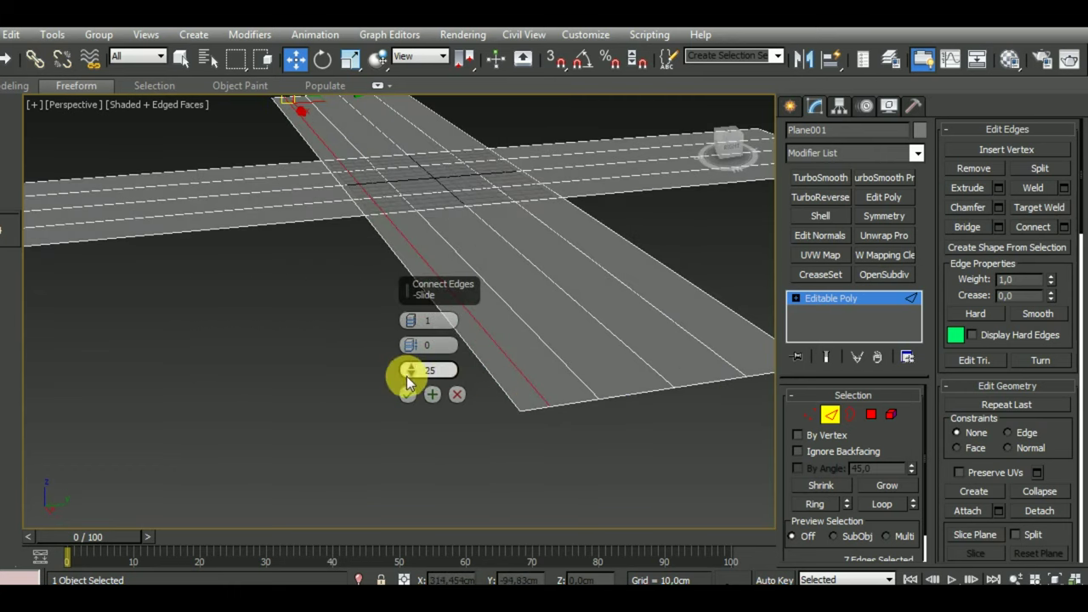
{"action": "left_click_drag", "start_coordinate": [406, 376], "coordinate": [417, 346]}
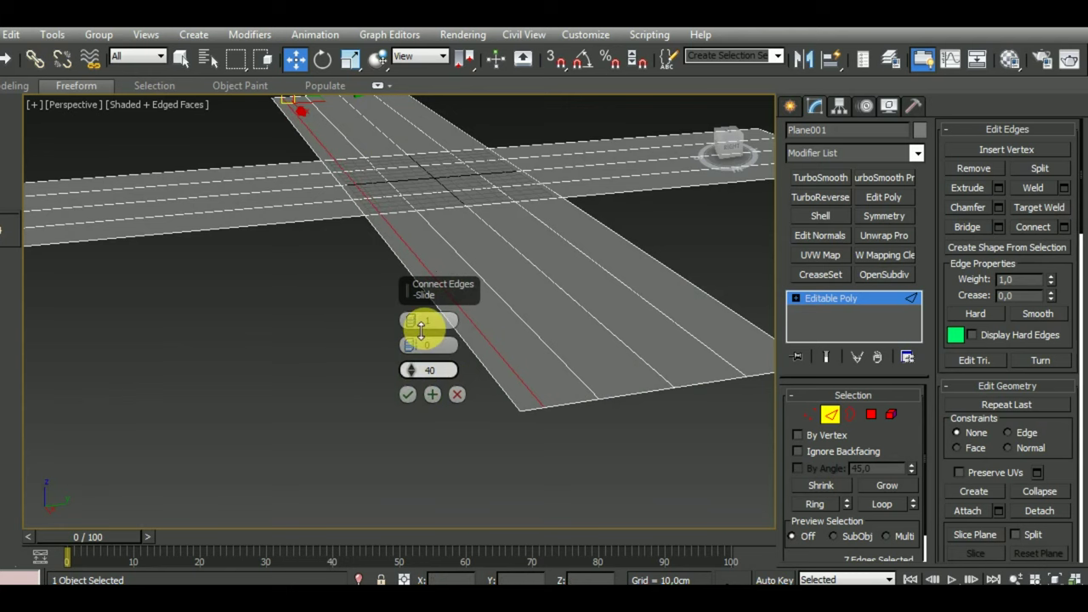
{"action": "left_click", "coordinate": [412, 395]}
Step: Add a matching connected edge loop across the other arms' edges
{"action": "scroll", "coordinate": [510, 359], "scroll_direction": "down", "scroll_amount": 3}
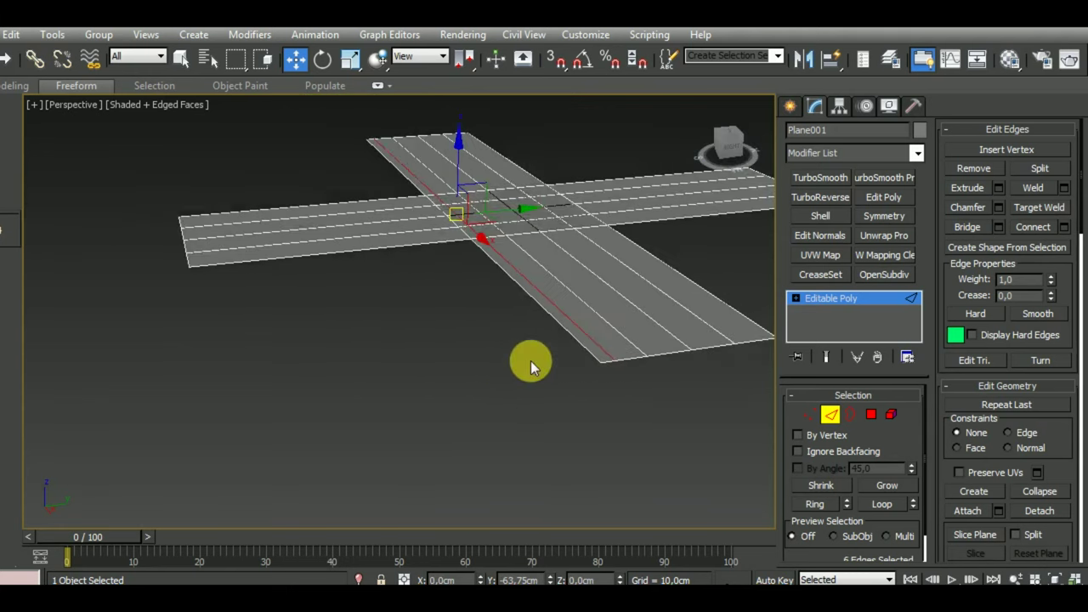
{"action": "scroll", "coordinate": [522, 401], "scroll_direction": "down", "scroll_amount": 3}
{"action": "left_click", "coordinate": [357, 379]}
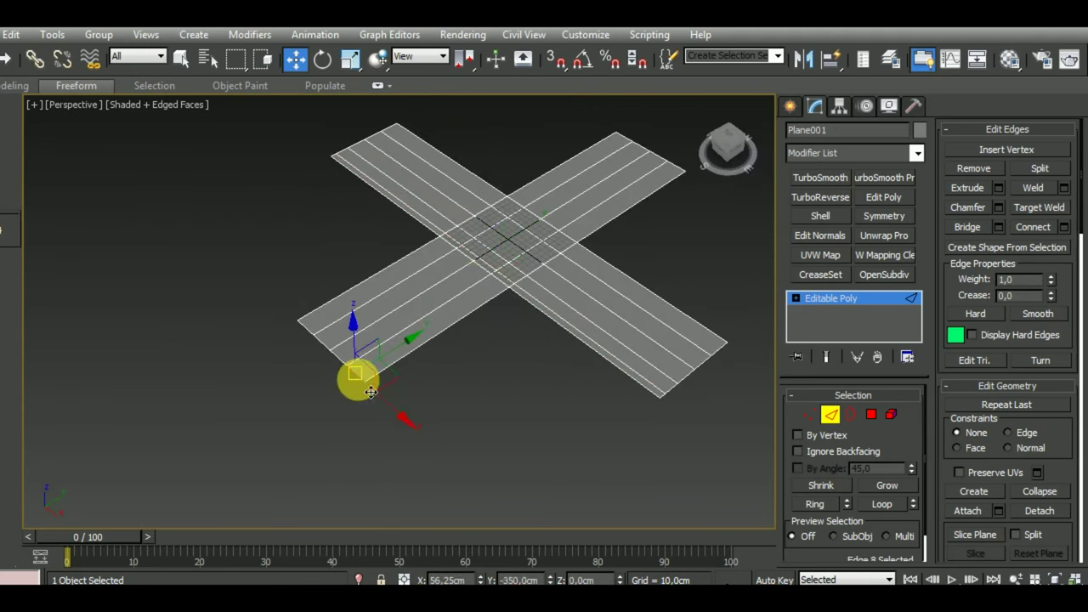
{"action": "key", "text": "ctrl+shift+e"}
{"action": "left_click", "coordinate": [413, 395]}
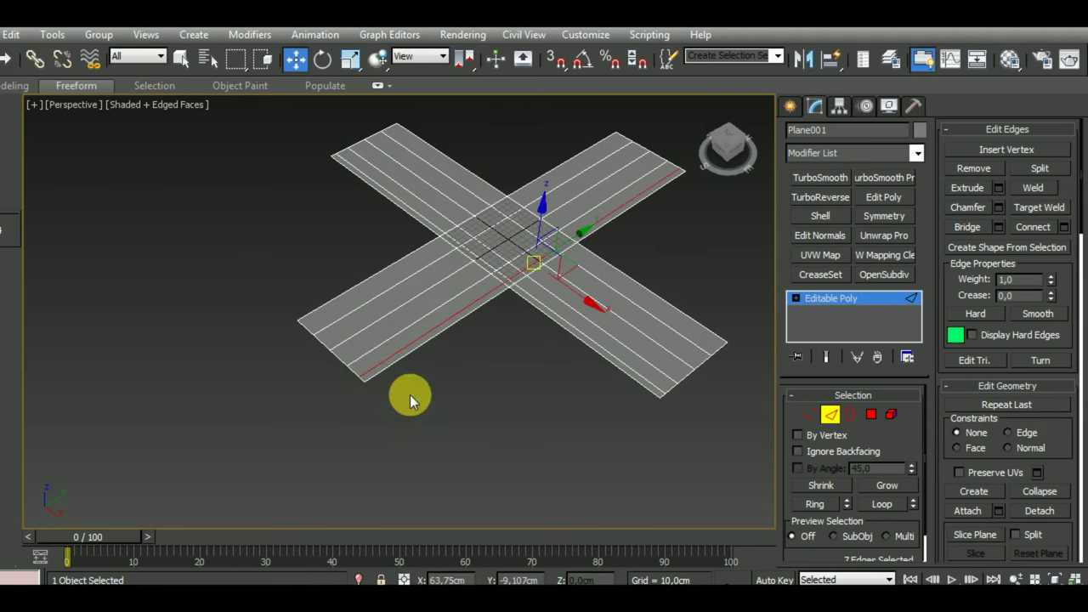
{"action": "mouse_move", "coordinate": [410, 394]}
{"action": "middle_mouse_down", "text": "alt"}
{"action": "mouse_move", "coordinate": [538, 454]}
{"action": "mouse_move", "coordinate": [546, 350]}
{"action": "middle_mouse_up", "text": "alt"}
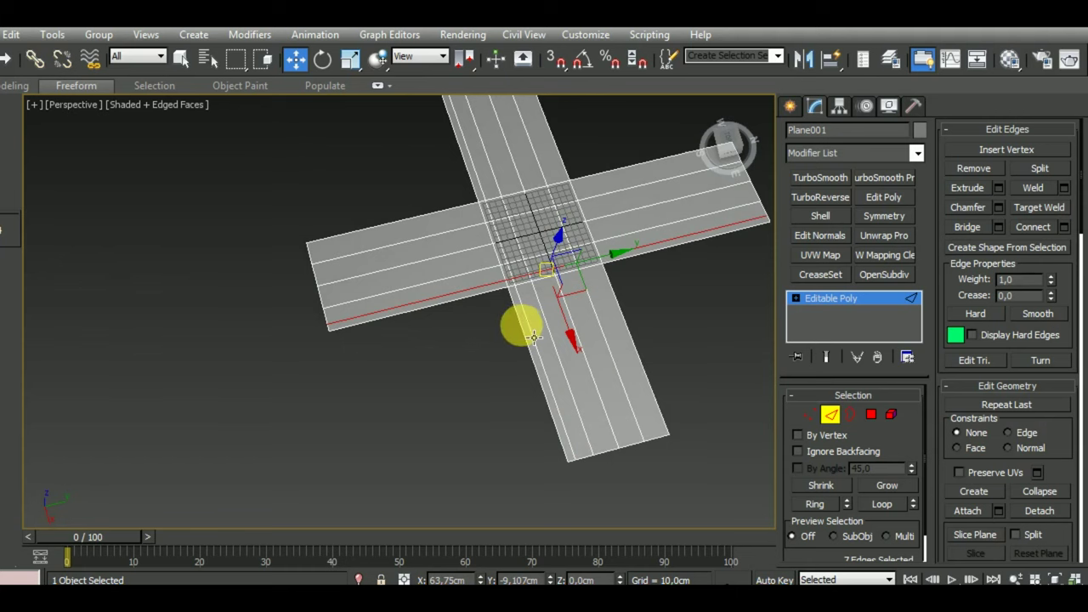
{"action": "left_click", "coordinate": [871, 414]}
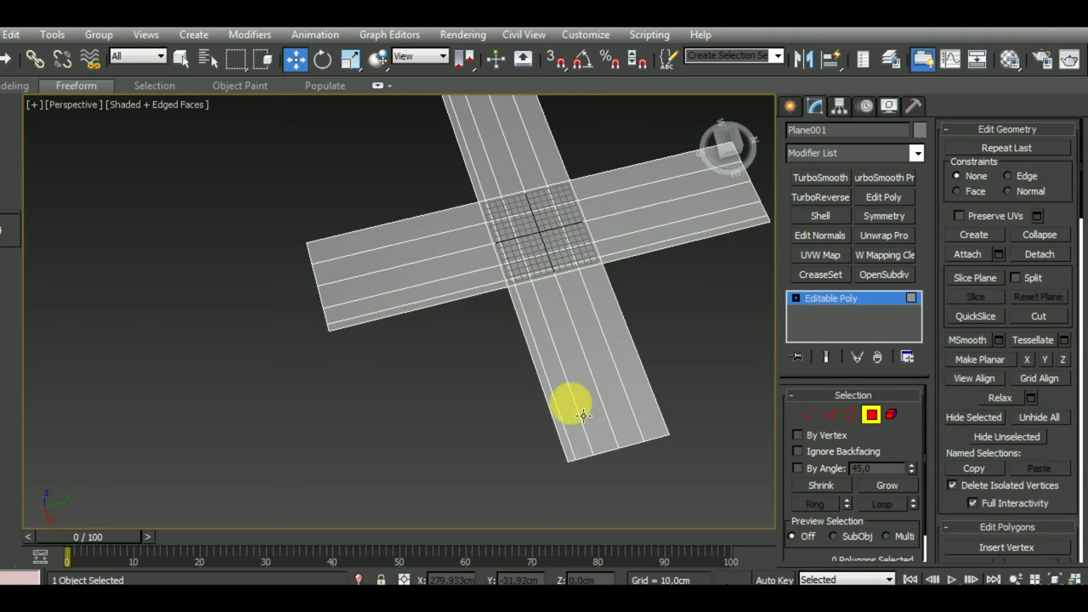
Step: Detach the two thin edge strips and the corner polygon as Object001
{"action": "left_click", "coordinate": [550, 389]}
{"action": "scroll", "coordinate": [502, 297], "scroll_direction": "up", "scroll_amount": 3}
{"action": "left_click", "coordinate": [508, 289], "text": "ctrl"}
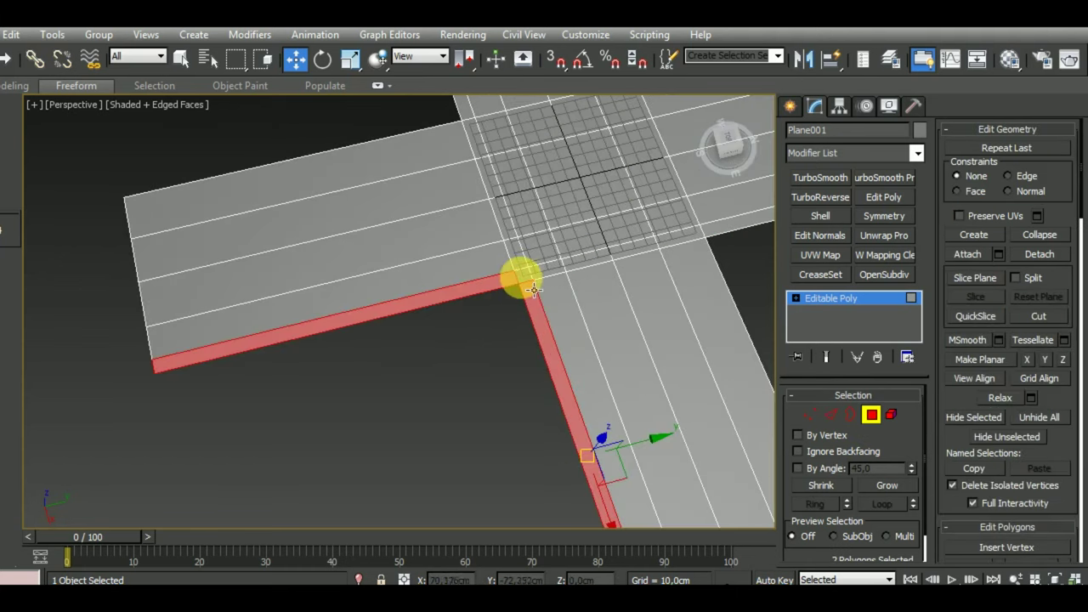
{"action": "left_click", "coordinate": [533, 290], "text": "ctrl"}
{"action": "scroll", "coordinate": [527, 348], "scroll_direction": "down", "scroll_amount": 3}
{"action": "scroll", "coordinate": [629, 331], "scroll_direction": "down", "scroll_amount": 3}
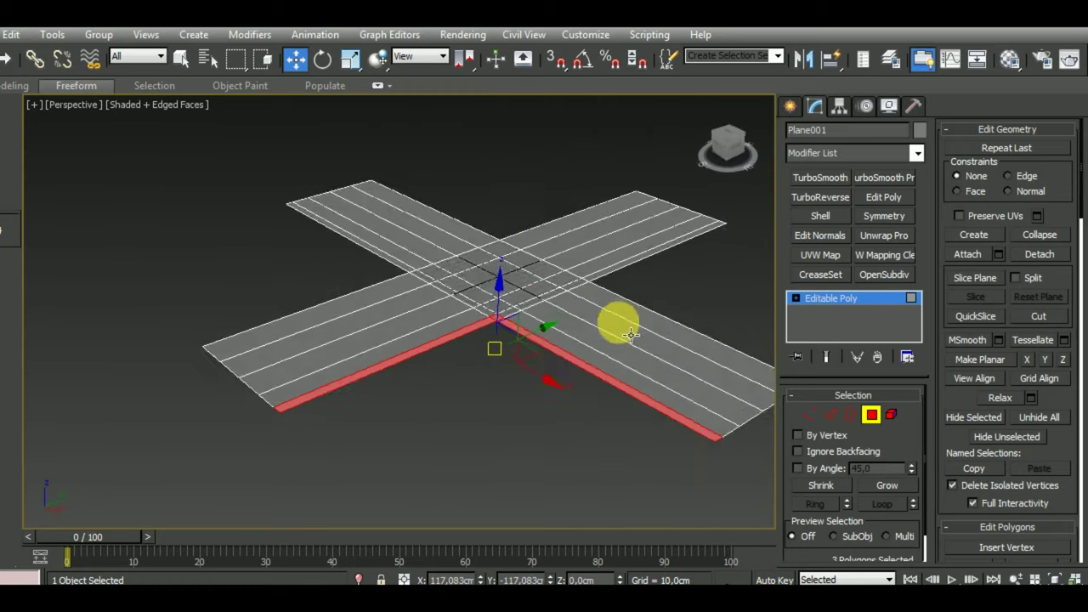
{"action": "scroll", "coordinate": [629, 331], "scroll_direction": "up", "scroll_amount": 1}
{"action": "left_click", "coordinate": [1052, 256]}
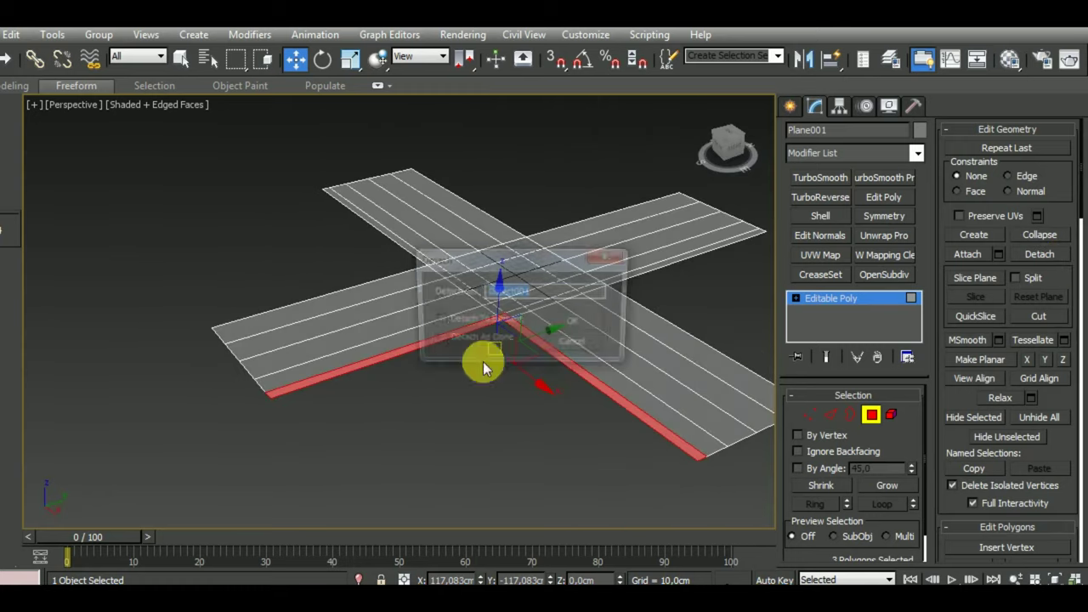
{"action": "left_click", "coordinate": [575, 321]}
{"action": "left_click", "coordinate": [869, 415]}
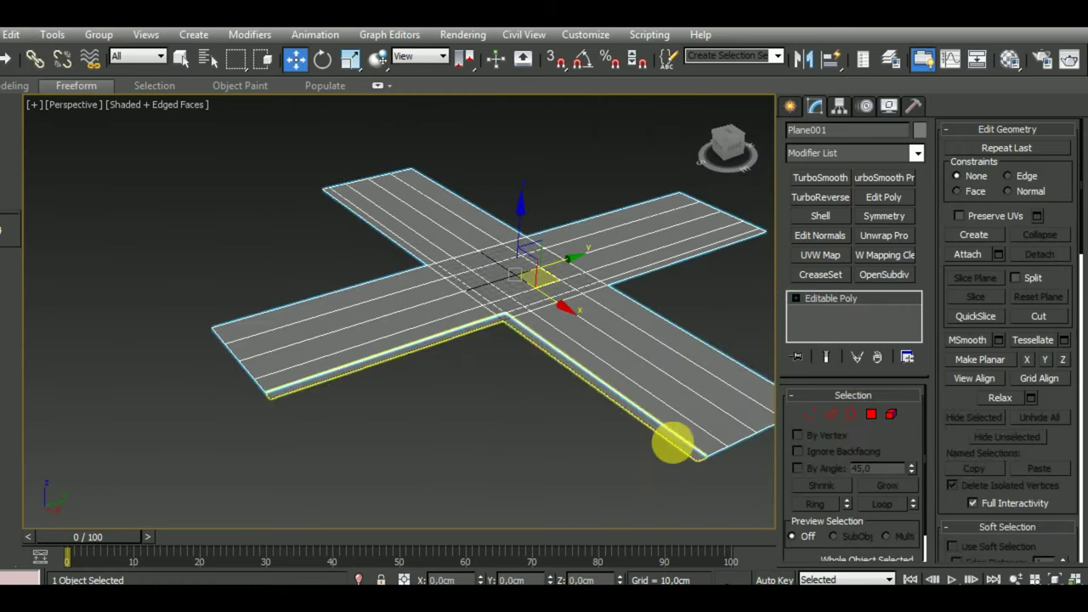
{"action": "left_click", "coordinate": [695, 449]}
{"action": "mouse_move", "coordinate": [703, 452]}
{"action": "middle_mouse_down", "text": "alt"}
{"action": "mouse_move", "coordinate": [693, 417]}
{"action": "mouse_move", "coordinate": [578, 408]}
{"action": "mouse_move", "coordinate": [499, 377]}
{"action": "middle_mouse_up", "text": "alt"}
Step: Add a Shell modifier to Plane001 for 1 cm of thickness
{"action": "left_click", "coordinate": [501, 379]}
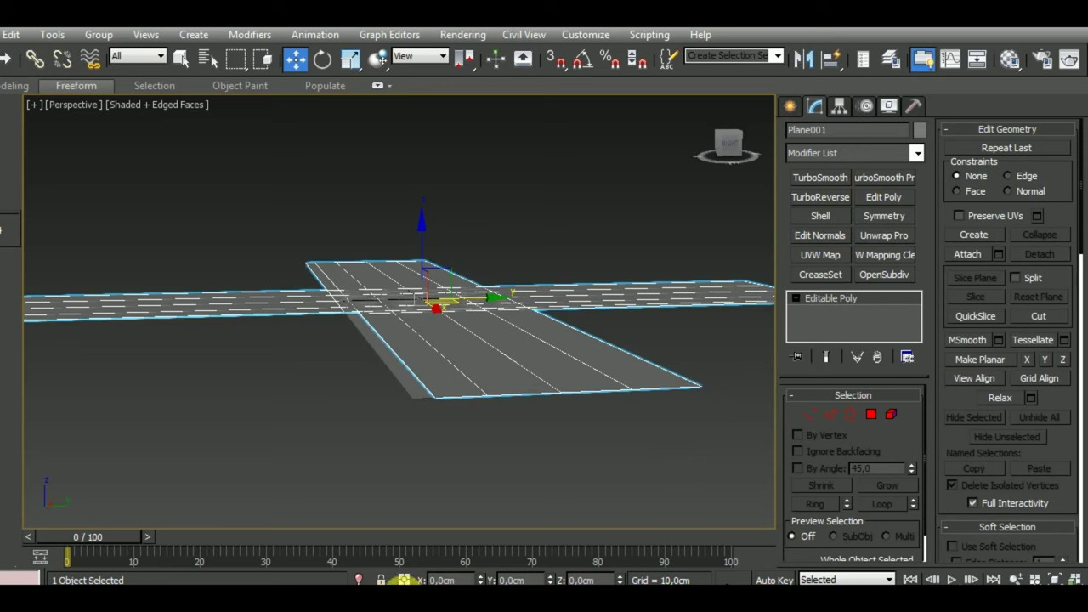
{"action": "left_click", "coordinate": [821, 215]}
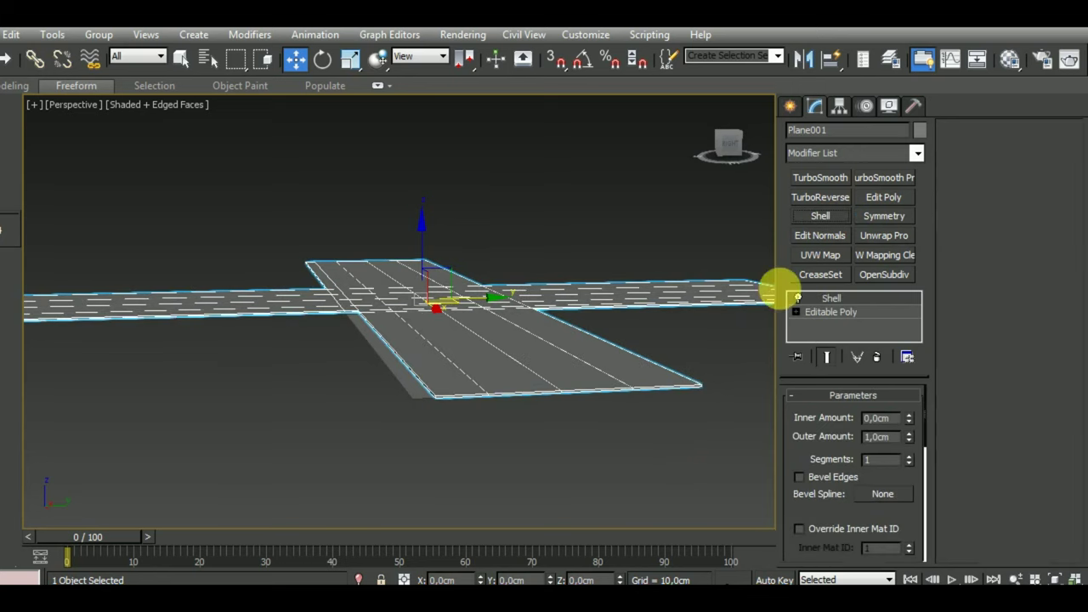
{"action": "scroll", "coordinate": [578, 446], "scroll_direction": "up", "scroll_amount": 2}
{"action": "scroll", "coordinate": [498, 420], "scroll_direction": "up", "scroll_amount": 2}
{"action": "scroll", "coordinate": [467, 408], "scroll_direction": "up", "scroll_amount": 2}
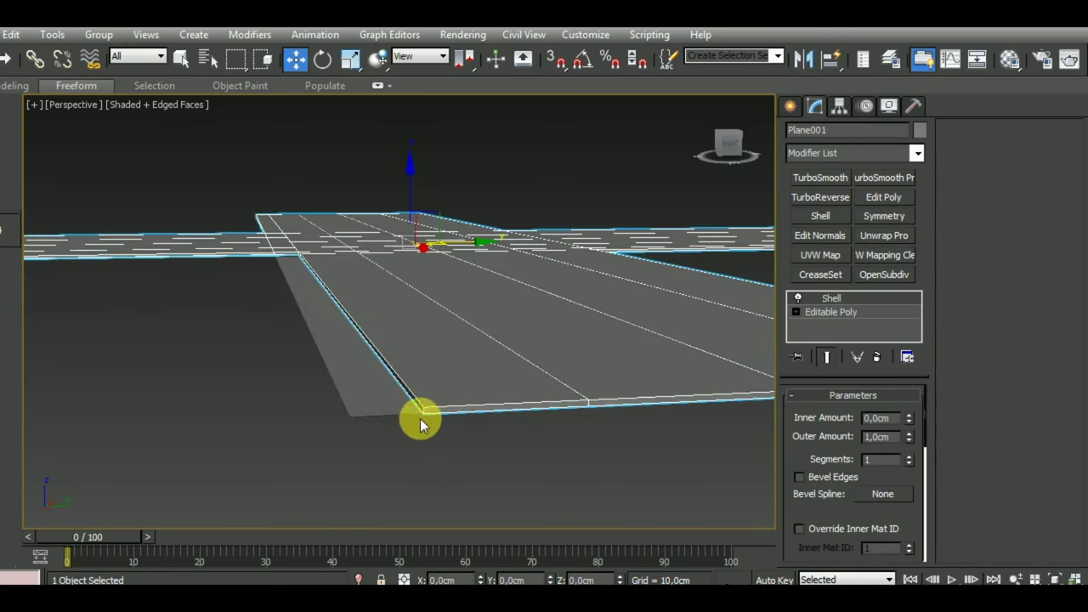
Step: Vertex-snap Object001 up 1 cm onto the road's top surface
{"action": "left_click", "coordinate": [396, 413]}
{"action": "scroll", "coordinate": [419, 413], "scroll_direction": "up", "scroll_amount": 3}
{"action": "scroll", "coordinate": [428, 413], "scroll_direction": "down", "scroll_amount": 2}
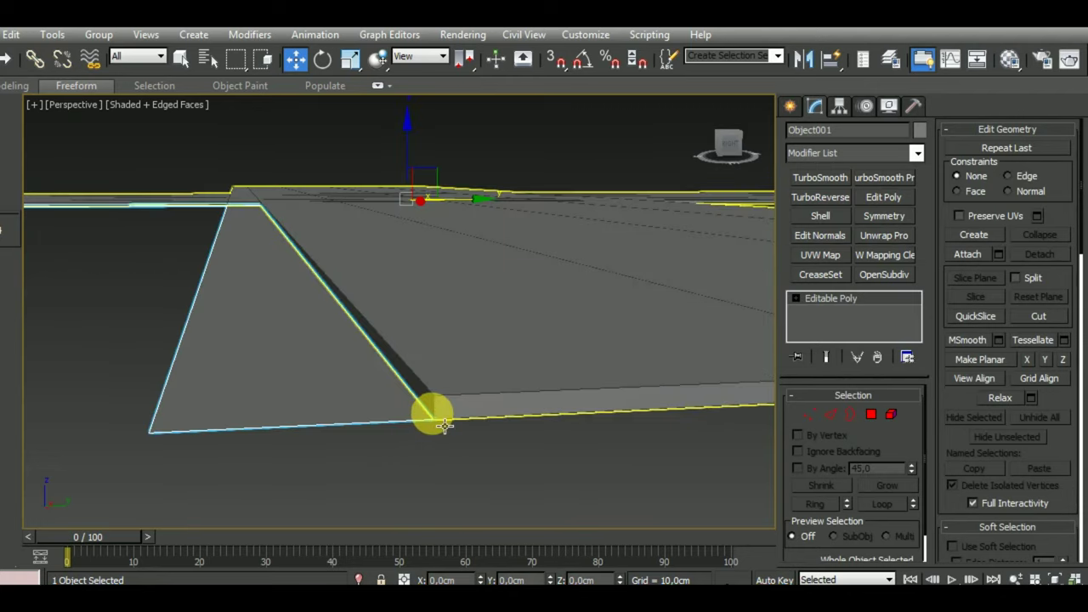
{"action": "left_click", "coordinate": [557, 64]}
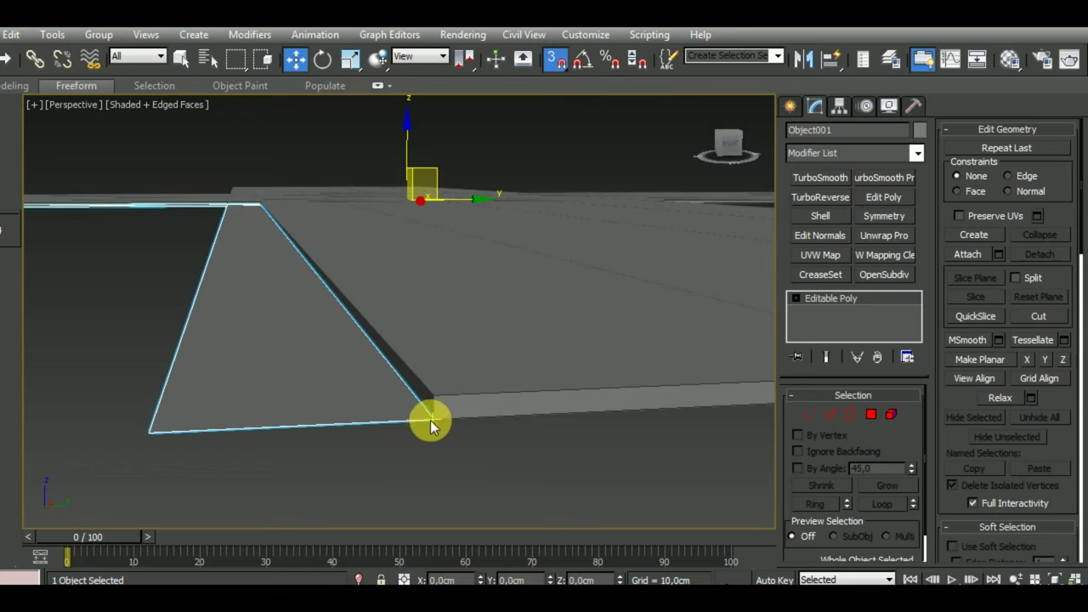
{"action": "left_click_drag", "start_coordinate": [441, 432], "coordinate": [446, 399]}
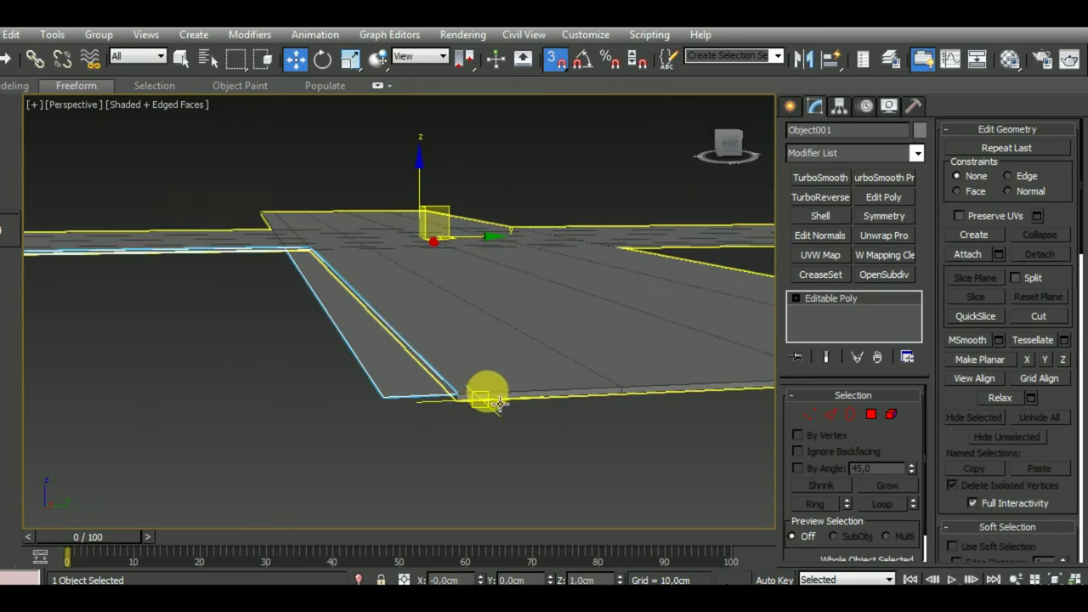
{"action": "left_click", "coordinate": [556, 58]}
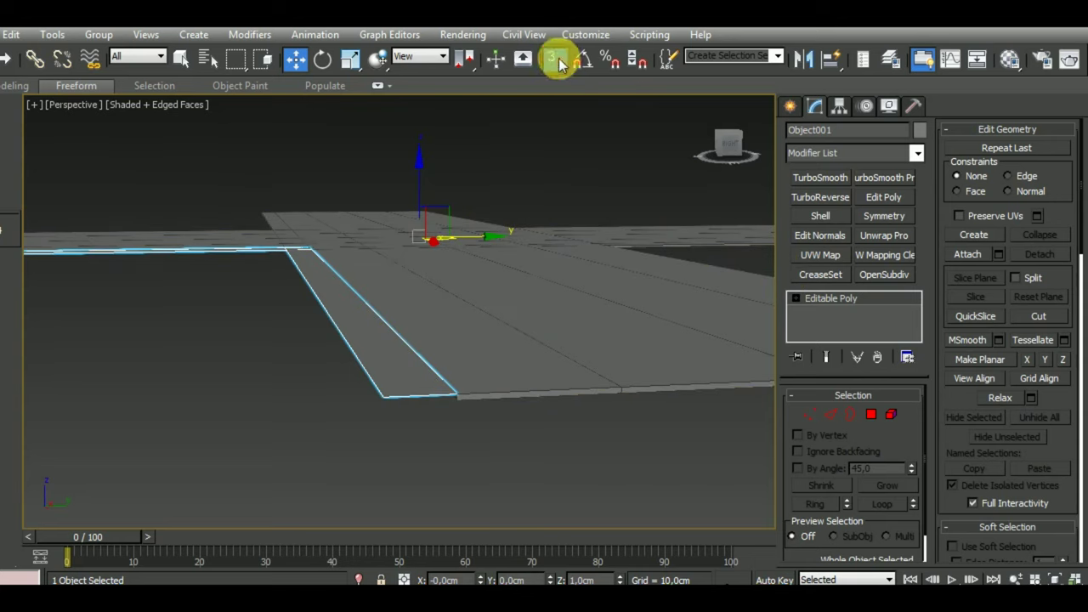
Step: Add a Shell modifier to Object001 with Outer Amount 6,51 cm
{"action": "left_click", "coordinate": [812, 218]}
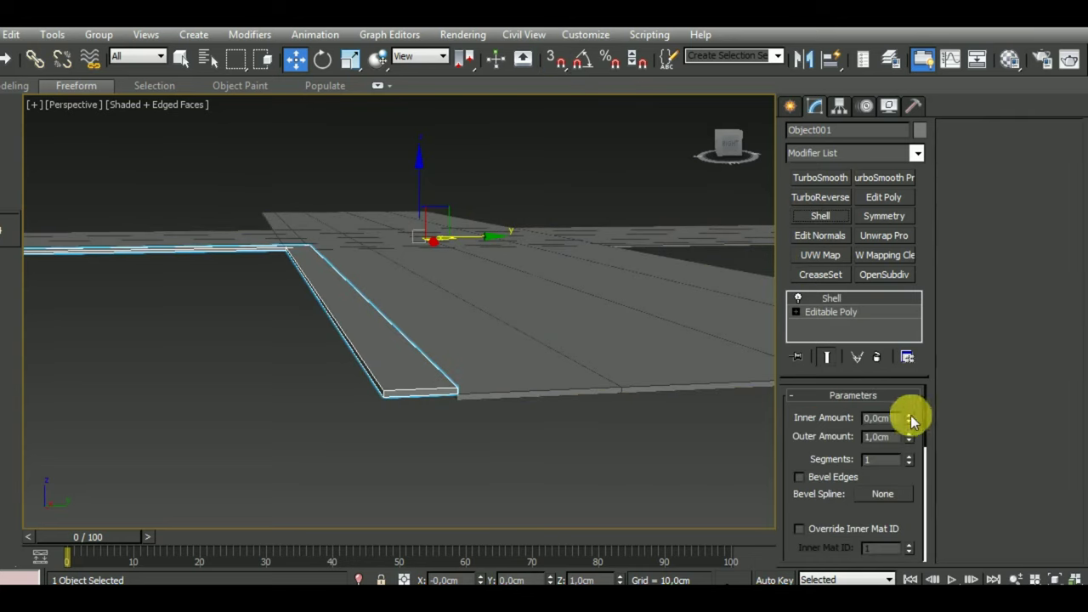
{"action": "left_click_drag", "start_coordinate": [911, 437], "coordinate": [872, 34]}
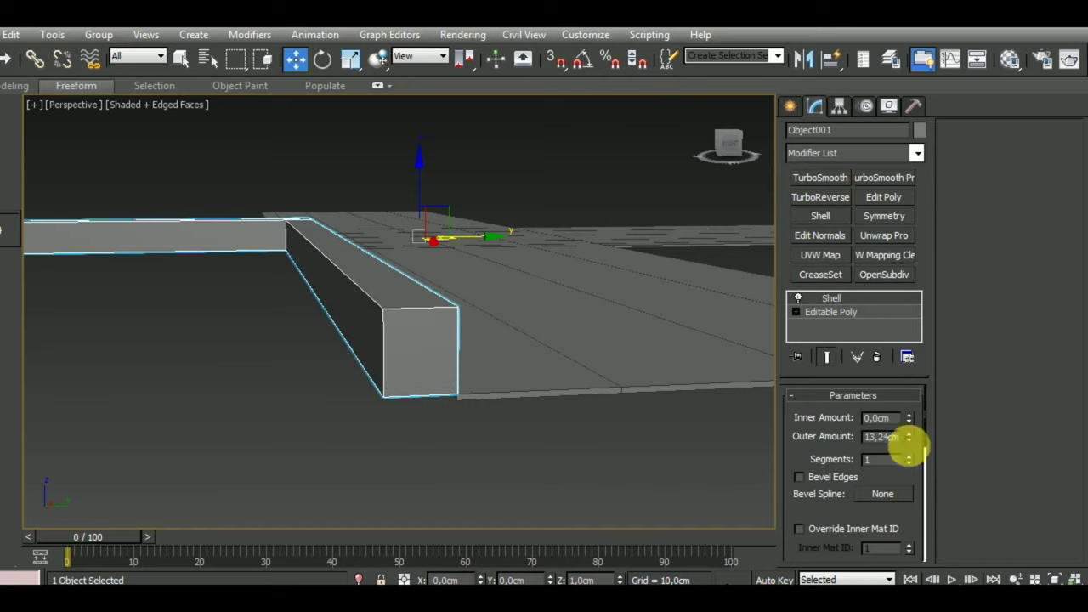
{"action": "left_click_drag", "start_coordinate": [909, 437], "coordinate": [880, 417]}
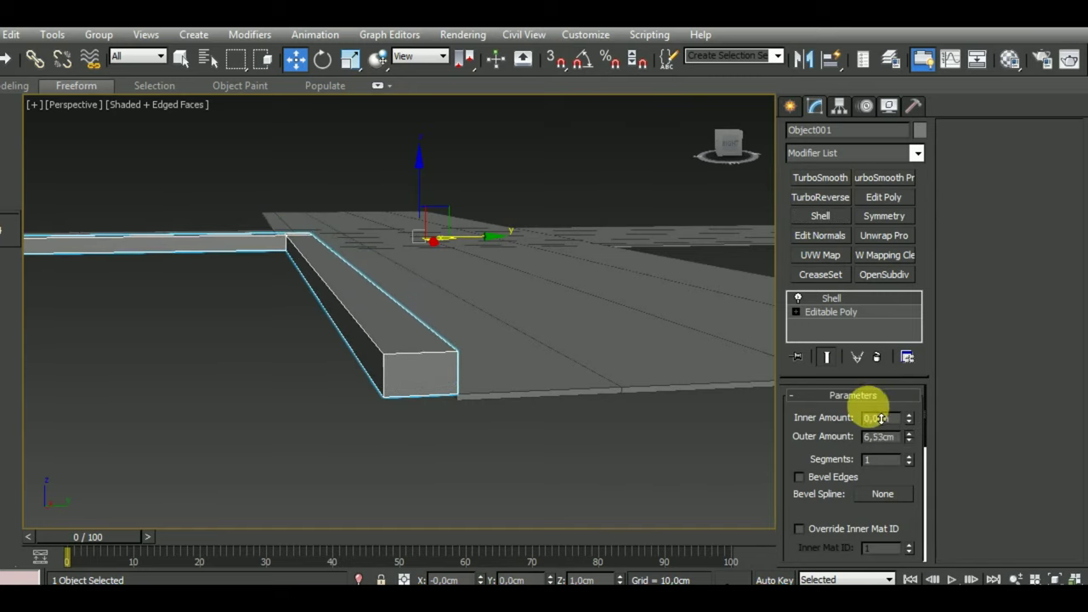
{"action": "scroll", "coordinate": [539, 430], "scroll_direction": "down", "scroll_amount": 1}
{"action": "scroll", "coordinate": [553, 382], "scroll_direction": "down", "scroll_amount": 3}
{"action": "scroll", "coordinate": [541, 396], "scroll_direction": "up", "scroll_amount": 2}
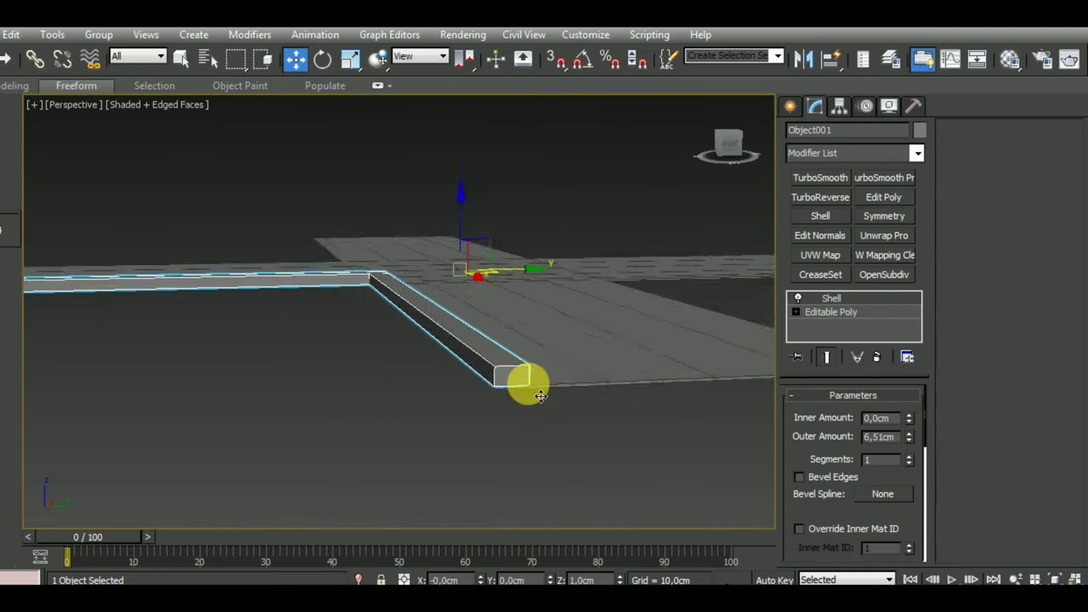
{"action": "scroll", "coordinate": [535, 390], "scroll_direction": "up", "scroll_amount": 3}
{"action": "scroll", "coordinate": [529, 380], "scroll_direction": "down", "scroll_amount": 3}
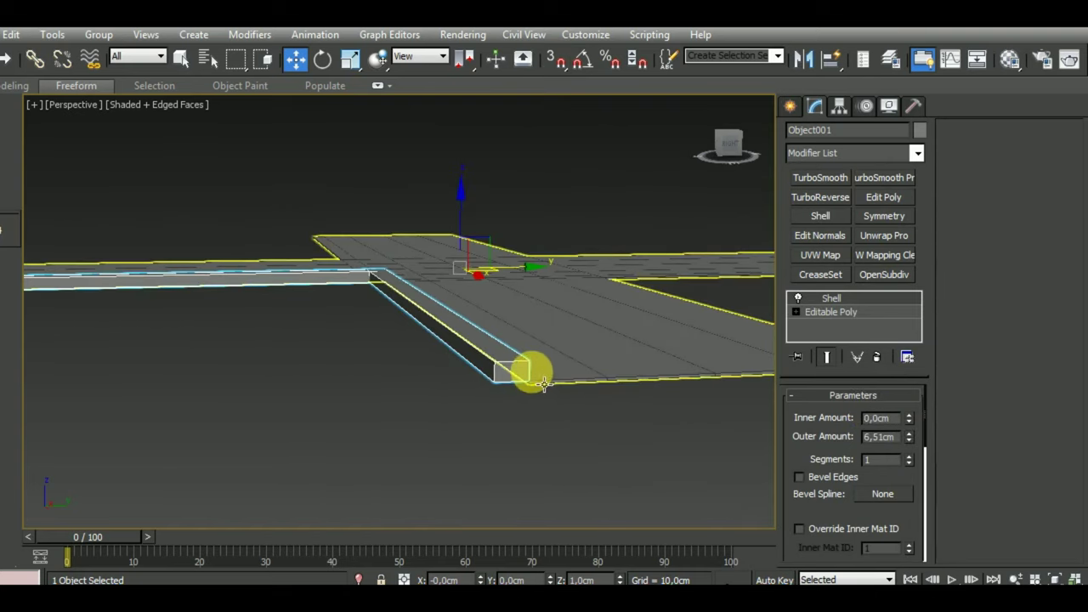
{"action": "scroll", "coordinate": [544, 384], "scroll_direction": "up", "scroll_amount": 1}
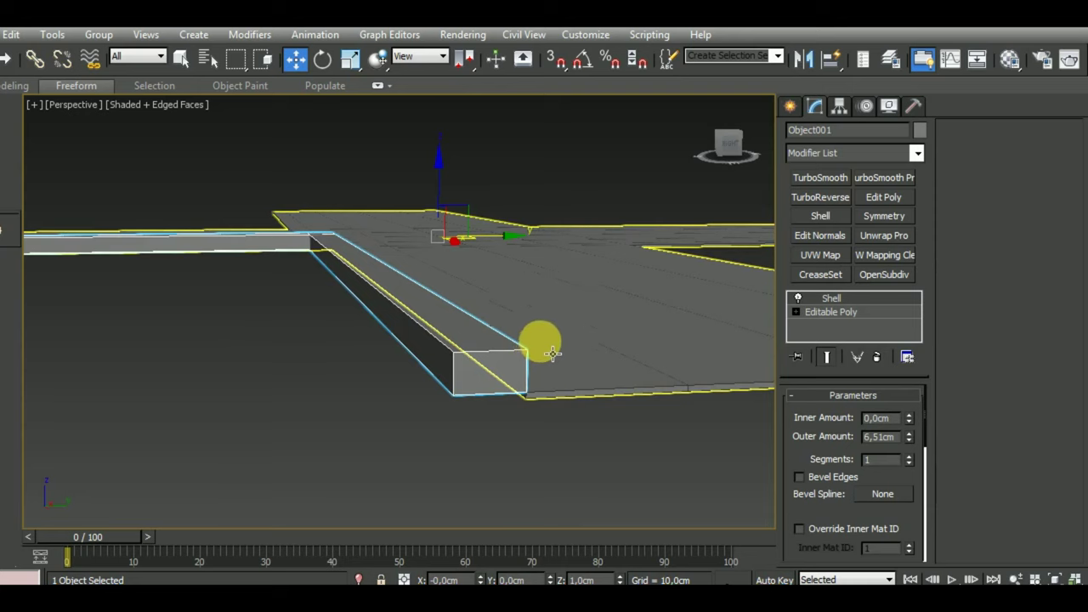
{"action": "scroll", "coordinate": [557, 342], "scroll_direction": "down", "scroll_amount": 3}
Step: Inspect the raised curb corner up close and stack an Edit Poly modifier above the Shell
{"action": "mouse_move", "coordinate": [546, 328]}
{"action": "middle_mouse_down", "text": "alt"}
{"action": "mouse_move", "coordinate": [590, 389]}
{"action": "mouse_move", "coordinate": [519, 383]}
{"action": "mouse_move", "coordinate": [541, 404]}
{"action": "mouse_move", "coordinate": [651, 437]}
{"action": "mouse_move", "coordinate": [450, 340]}
{"action": "mouse_move", "coordinate": [459, 261]}
{"action": "middle_mouse_up", "text": "alt"}
{"action": "scroll", "coordinate": [459, 261], "scroll_direction": "up", "scroll_amount": 2}
{"action": "scroll", "coordinate": [449, 226], "scroll_direction": "down", "scroll_amount": 1}
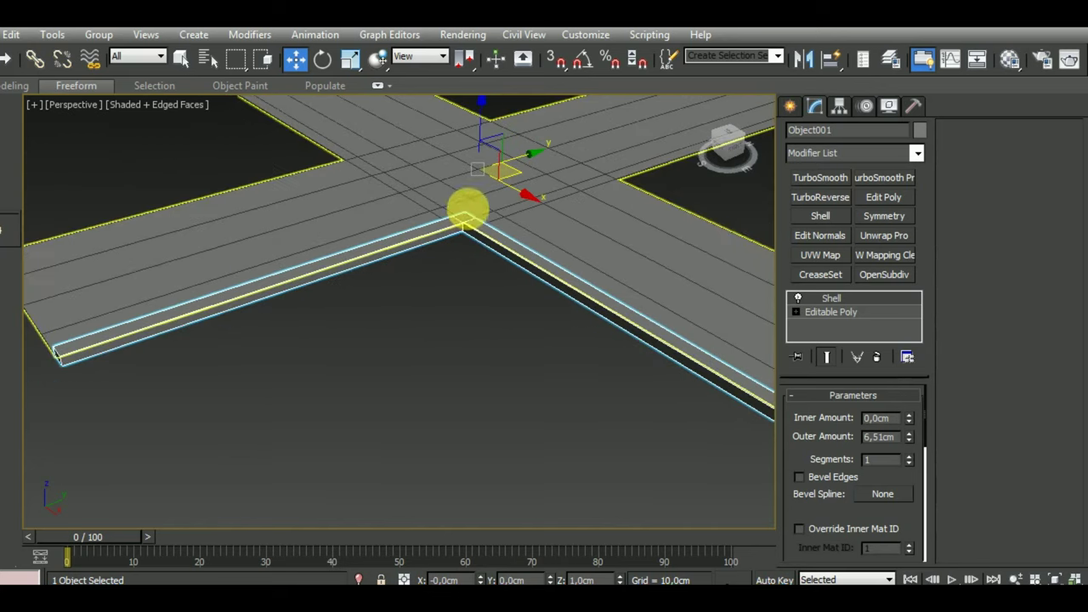
{"action": "scroll", "coordinate": [462, 360], "scroll_direction": "down", "scroll_amount": 1}
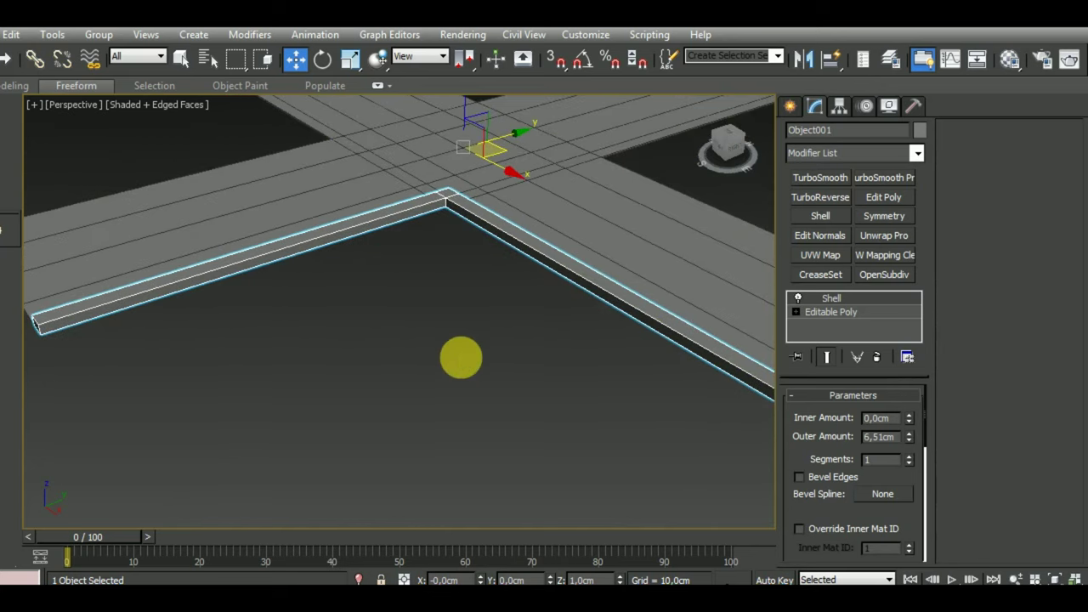
{"action": "scroll", "coordinate": [460, 352], "scroll_direction": "down", "scroll_amount": 2}
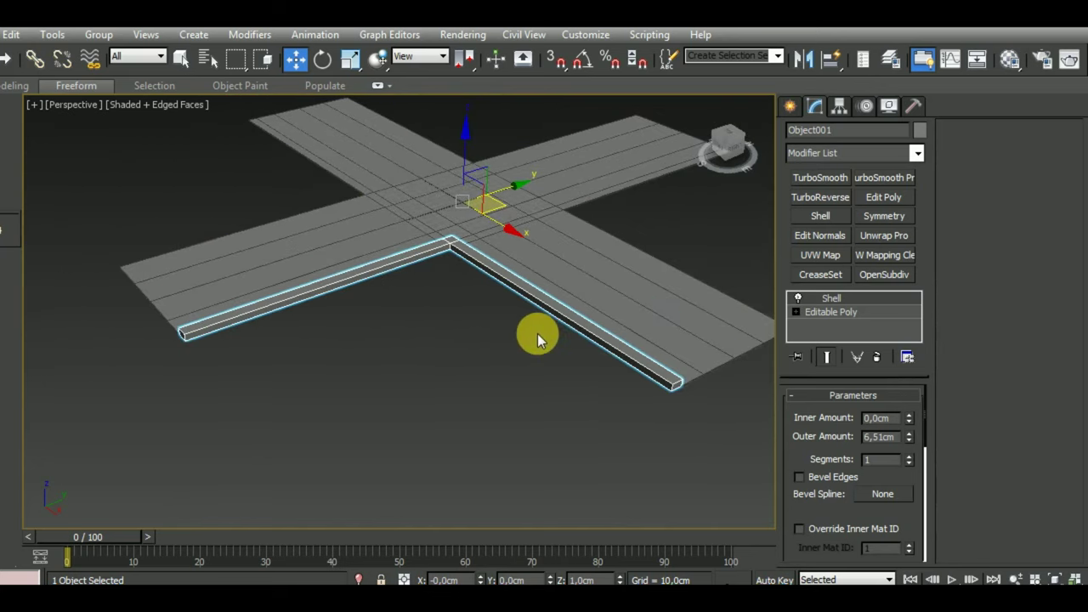
{"action": "scroll", "coordinate": [504, 391], "scroll_direction": "up", "scroll_amount": 1}
{"action": "scroll", "coordinate": [452, 398], "scroll_direction": "up", "scroll_amount": 2}
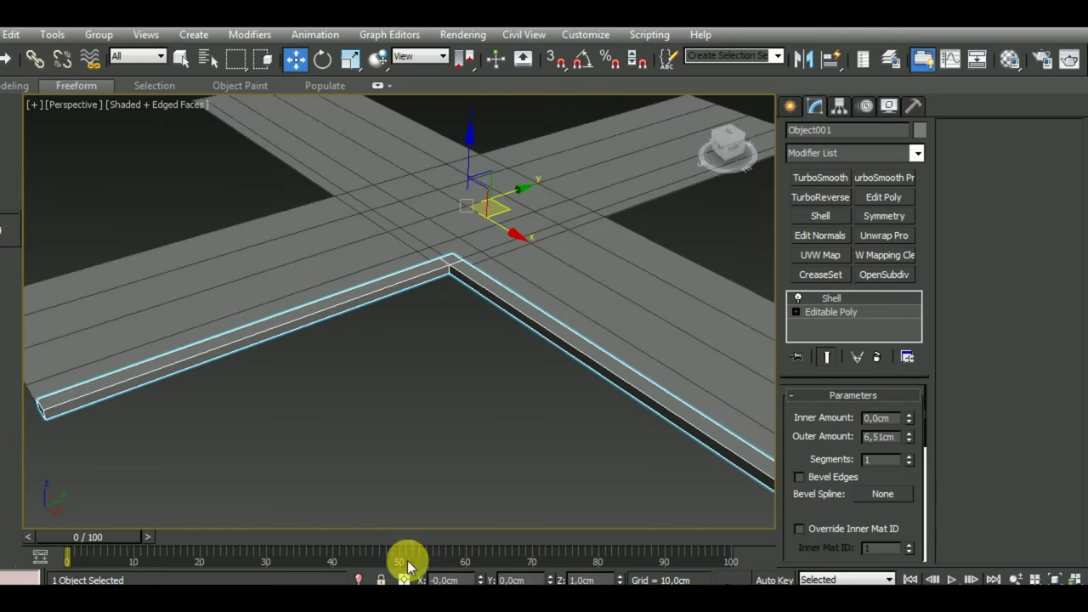
{"action": "left_click", "coordinate": [884, 196]}
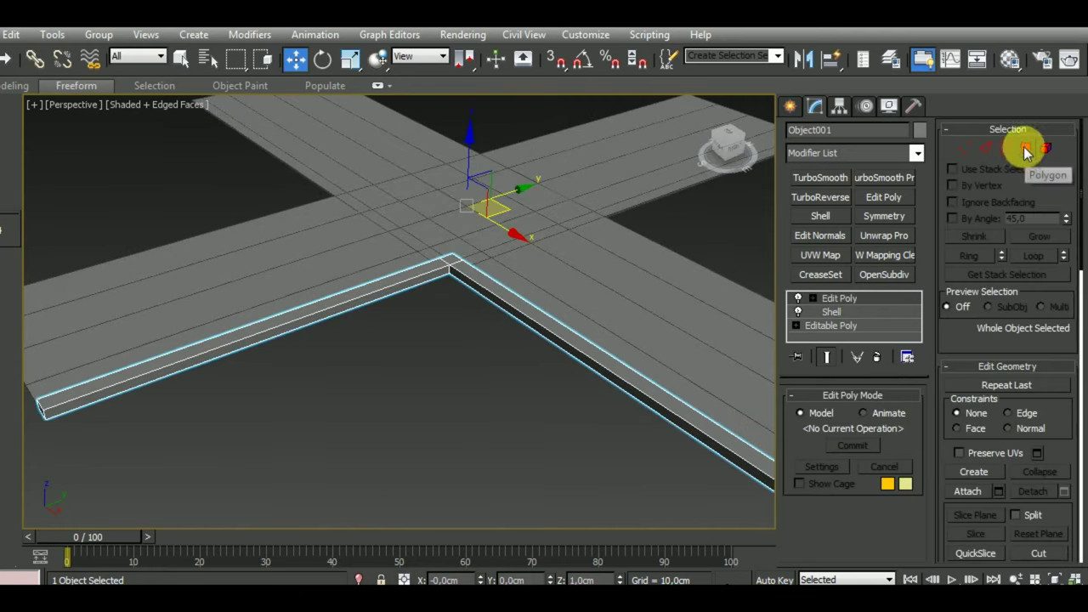
Step: Re-add the Edit Poly modifier and select the curb's two outer side faces
{"action": "key", "text": "ctrl+z"}
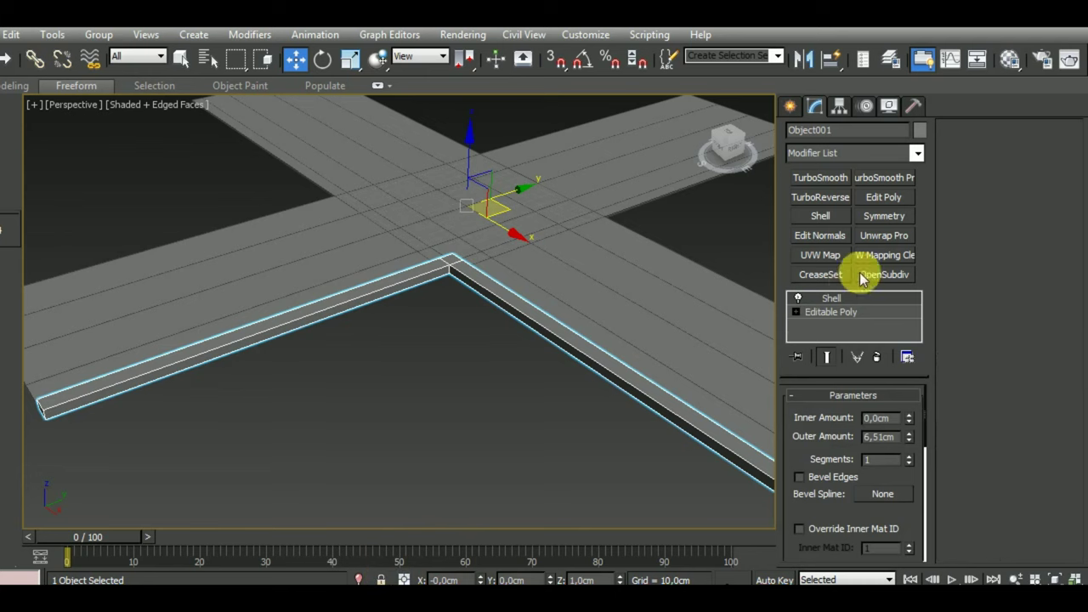
{"action": "left_click", "coordinate": [897, 196]}
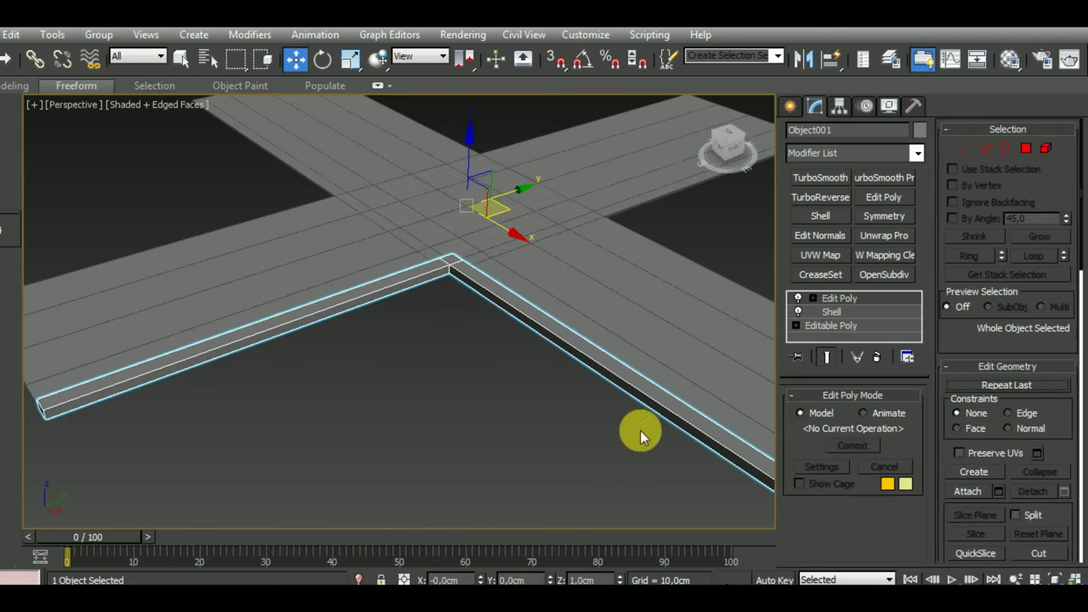
{"action": "left_click", "coordinate": [1026, 149]}
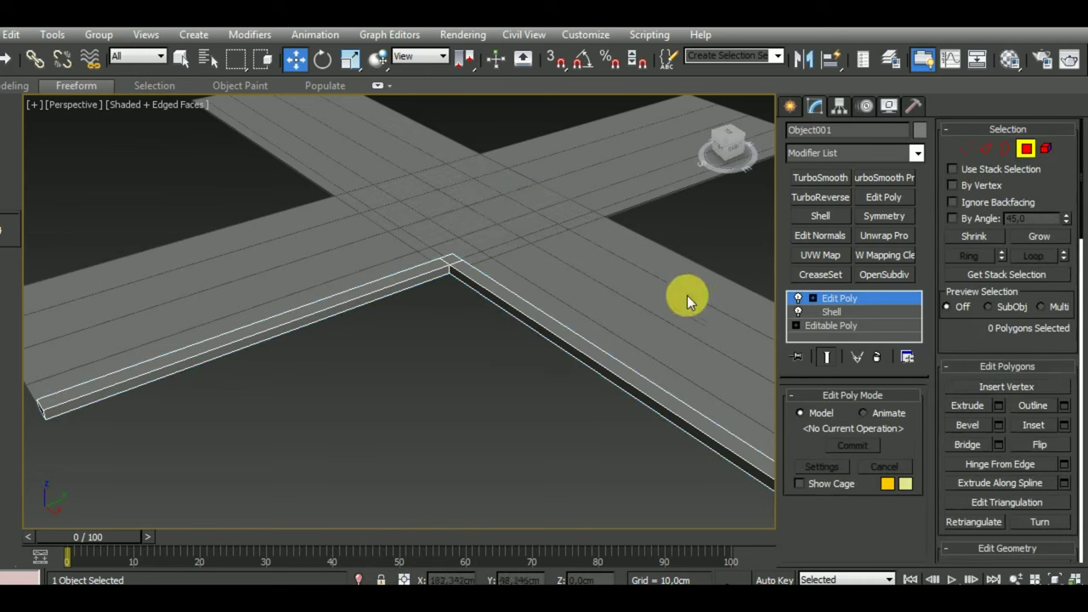
{"action": "left_click", "coordinate": [627, 384]}
{"action": "left_click", "coordinate": [429, 281], "text": "ctrl"}
Step: Bevel the two side faces outward 126,656 cm into a sidewalk slab
{"action": "middle_click_drag", "start_coordinate": [473, 389], "coordinate": [514, 368], "text": "alt"}
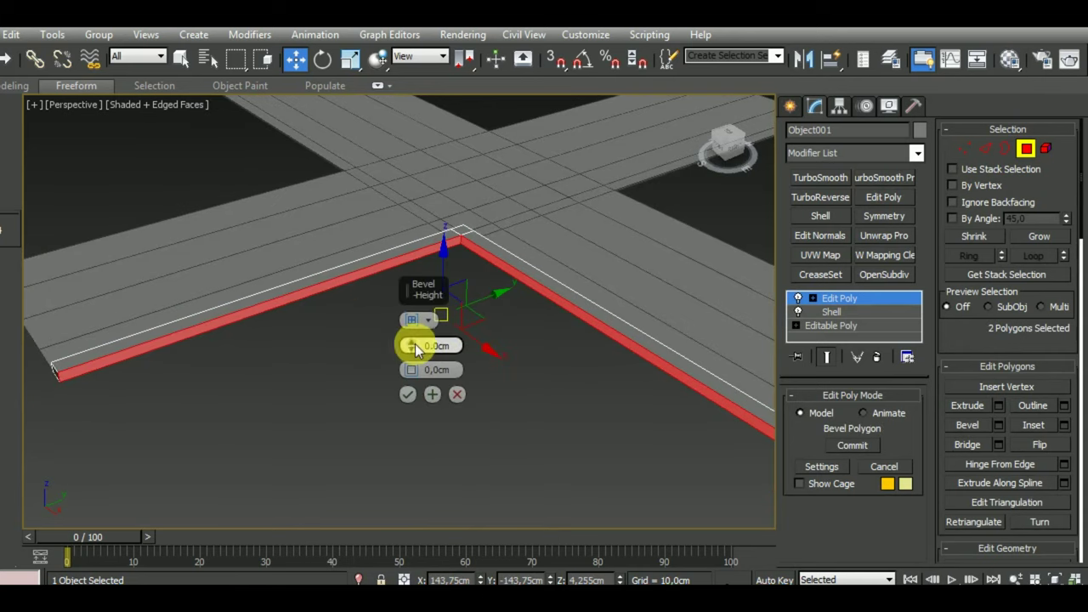
{"action": "left_click_drag", "start_coordinate": [410, 345], "coordinate": [445, 53]}
{"action": "left_click_drag", "start_coordinate": [411, 345], "coordinate": [461, 503]}
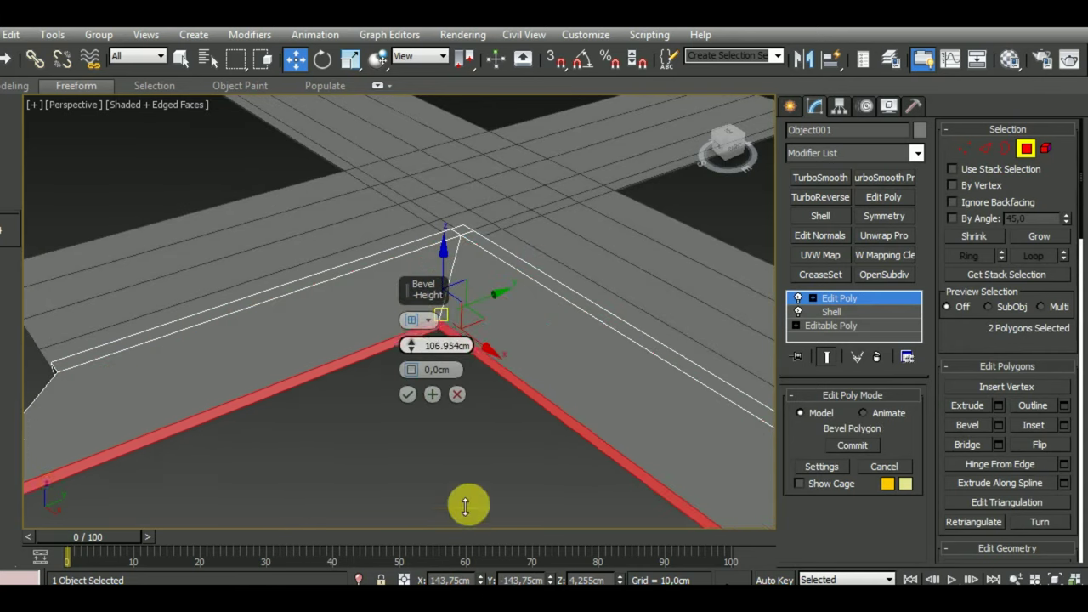
{"action": "scroll", "coordinate": [515, 444], "scroll_direction": "down", "scroll_amount": 2}
{"action": "scroll", "coordinate": [515, 445], "scroll_direction": "down", "scroll_amount": 2}
{"action": "scroll", "coordinate": [515, 445], "scroll_direction": "down", "scroll_amount": 2}
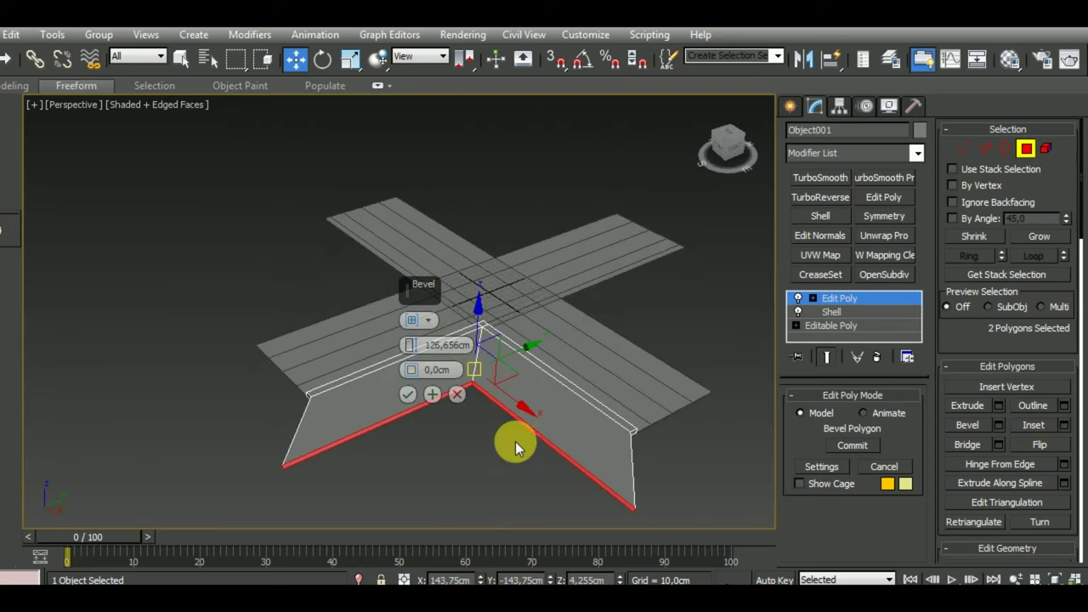
{"action": "mouse_move", "coordinate": [590, 506]}
{"action": "middle_mouse_down", "text": "alt"}
{"action": "mouse_move", "coordinate": [478, 514]}
{"action": "mouse_move", "coordinate": [473, 503]}
{"action": "middle_mouse_up", "text": "alt"}
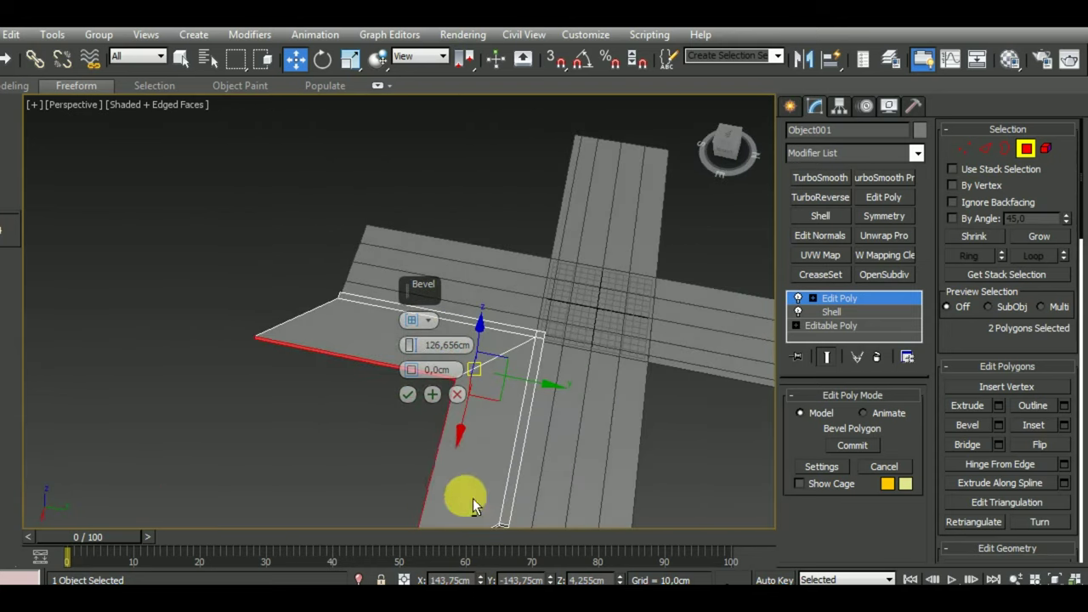
{"action": "left_click", "coordinate": [408, 394]}
Step: At Vertex level, flatten the slab wing's end vertices with Make Planar Y
{"action": "left_click", "coordinate": [964, 149]}
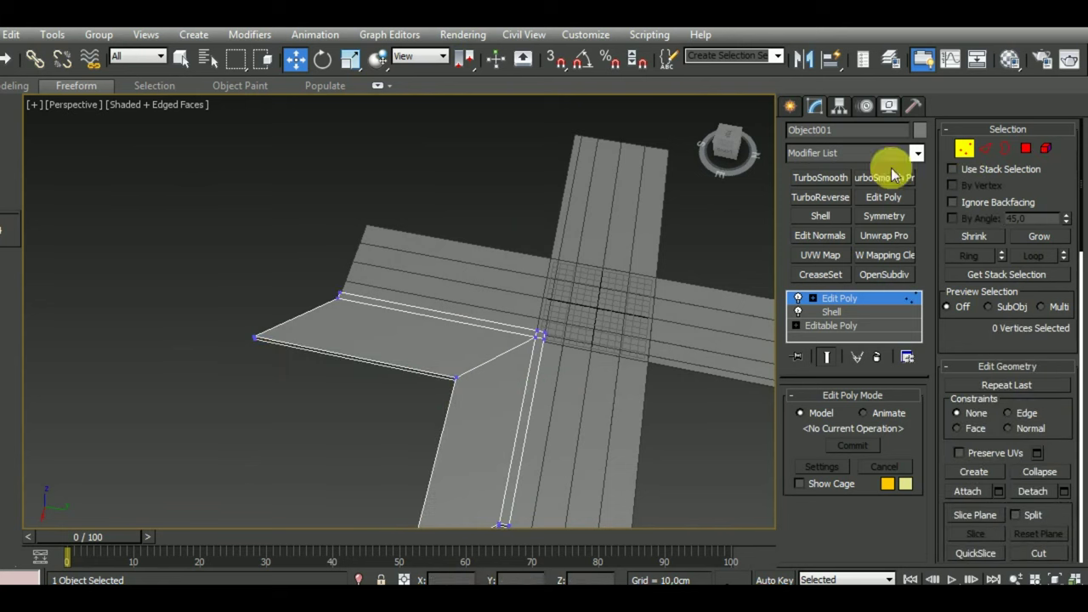
{"action": "left_click_drag", "start_coordinate": [210, 285], "coordinate": [474, 406]}
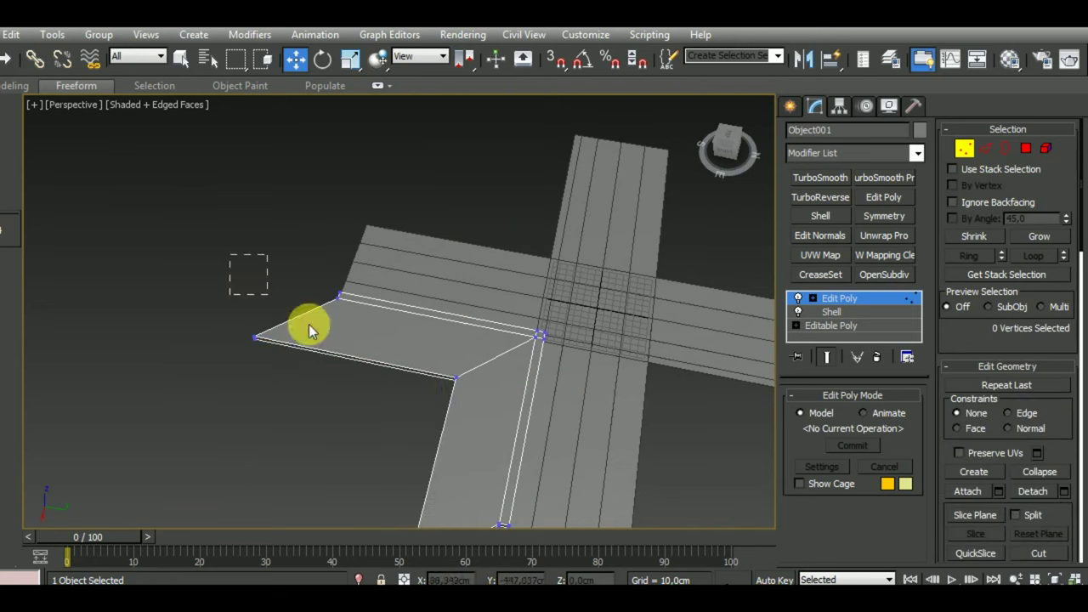
{"action": "left_click_drag", "start_coordinate": [1053, 436], "coordinate": [1080, 181]}
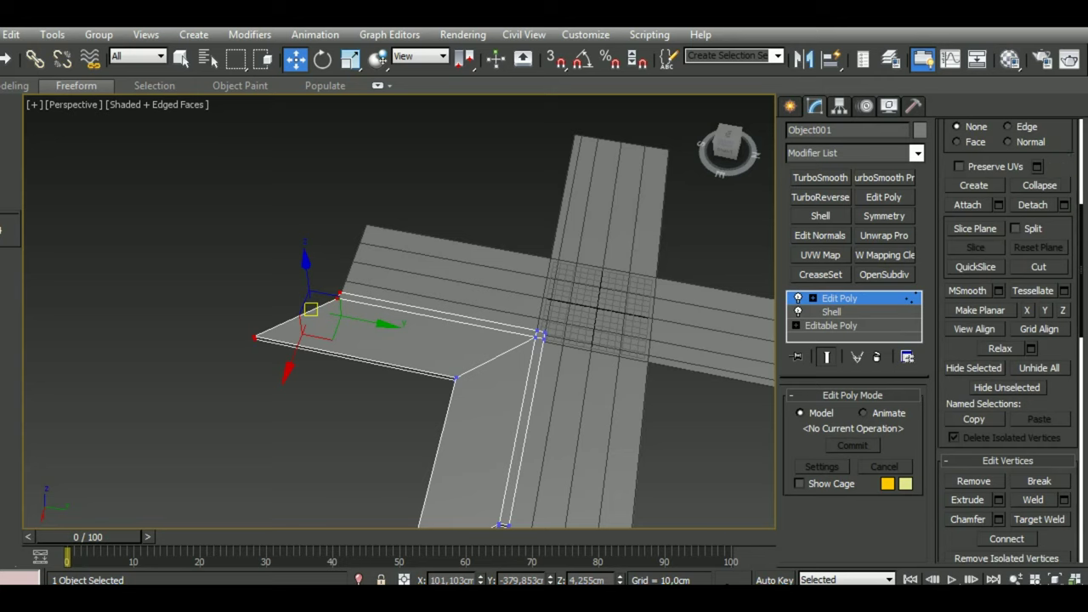
{"action": "left_click", "coordinate": [1043, 313]}
Step: With 3D snaps on, snap the corner vertices along Y into line with the road
{"action": "mouse_move", "coordinate": [367, 451]}
{"action": "middle_mouse_down", "text": "alt"}
{"action": "mouse_move", "coordinate": [516, 396]}
{"action": "mouse_move", "coordinate": [590, 396]}
{"action": "mouse_move", "coordinate": [407, 436]}
{"action": "middle_mouse_up", "text": "alt"}
{"action": "scroll", "coordinate": [407, 436], "scroll_direction": "up", "scroll_amount": 2}
{"action": "scroll", "coordinate": [364, 363], "scroll_direction": "up", "scroll_amount": 3}
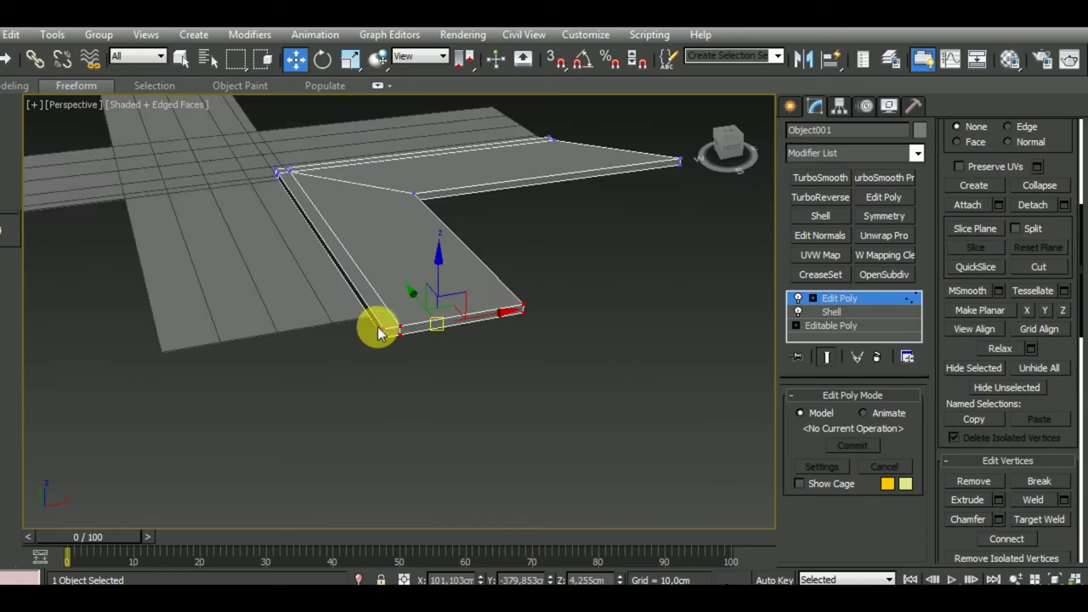
{"action": "scroll", "coordinate": [377, 323], "scroll_direction": "up", "scroll_amount": 3}
{"action": "scroll", "coordinate": [382, 315], "scroll_direction": "up", "scroll_amount": 3}
{"action": "middle_click_drag", "start_coordinate": [399, 361], "coordinate": [429, 323], "text": "alt"}
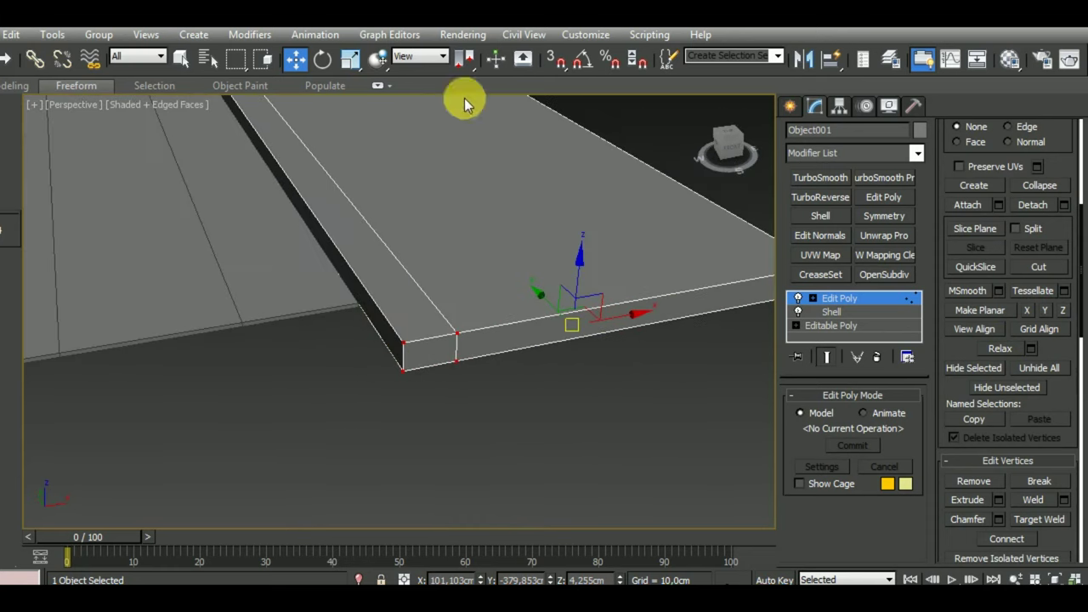
{"action": "left_click", "coordinate": [554, 59]}
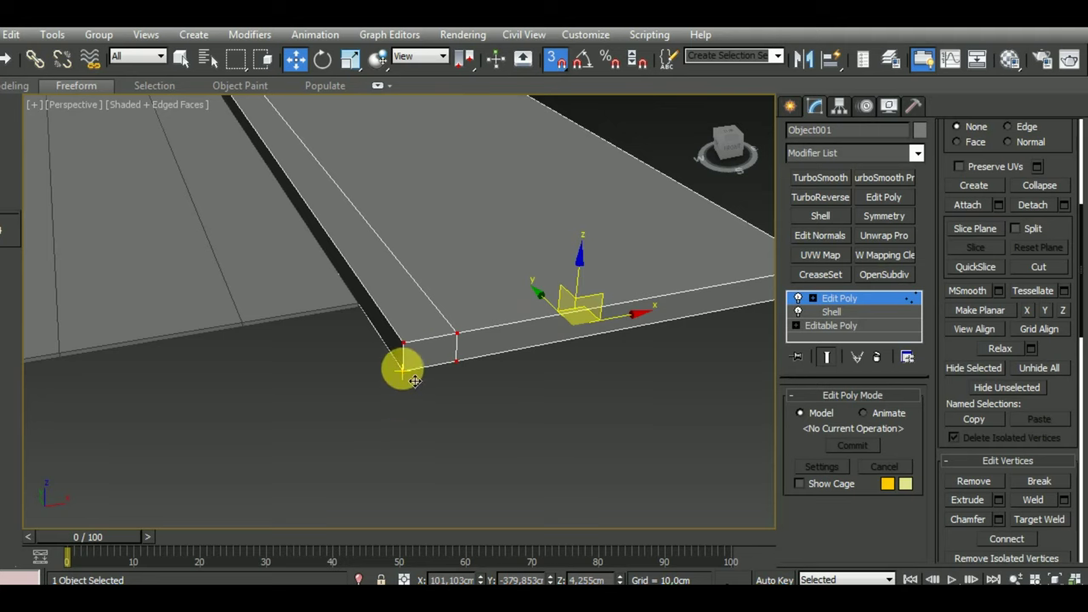
{"action": "mouse_move", "coordinate": [402, 369]}
{"action": "left_mouse_down"}
{"action": "mouse_move", "coordinate": [356, 299]}
{"action": "mouse_move", "coordinate": [371, 311]}
{"action": "left_mouse_up"}
Step: Flatten the two inner-corner vertices with Make Planar X and slide them along Y
{"action": "scroll", "coordinate": [364, 332], "scroll_direction": "down", "scroll_amount": 2}
{"action": "scroll", "coordinate": [400, 348], "scroll_direction": "down", "scroll_amount": 3}
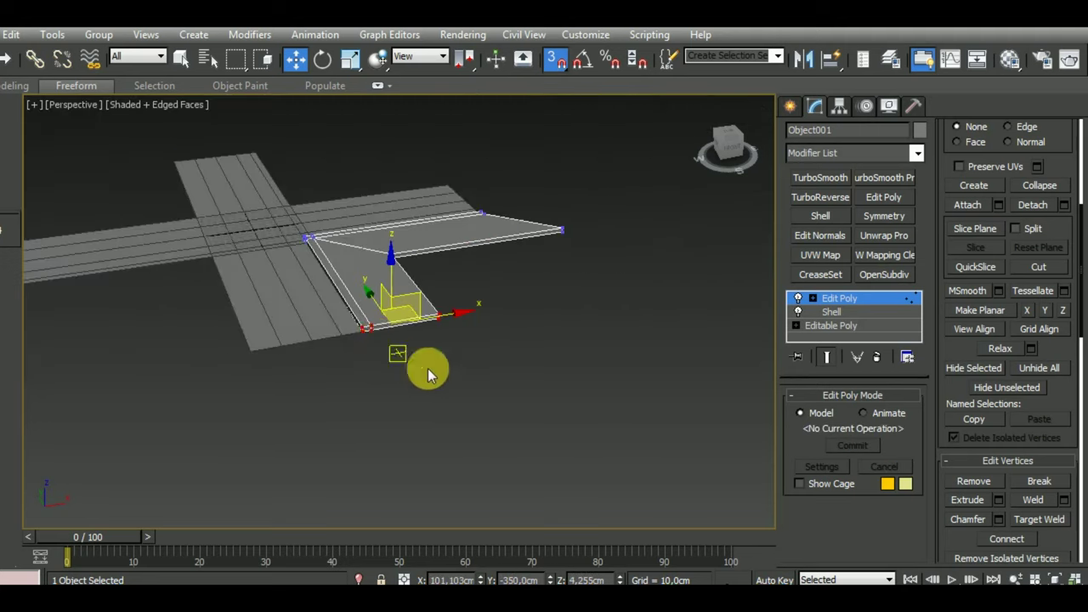
{"action": "scroll", "coordinate": [428, 374], "scroll_direction": "up", "scroll_amount": 4}
{"action": "scroll", "coordinate": [552, 357], "scroll_direction": "up", "scroll_amount": 2}
{"action": "scroll", "coordinate": [496, 336], "scroll_direction": "up", "scroll_amount": 2}
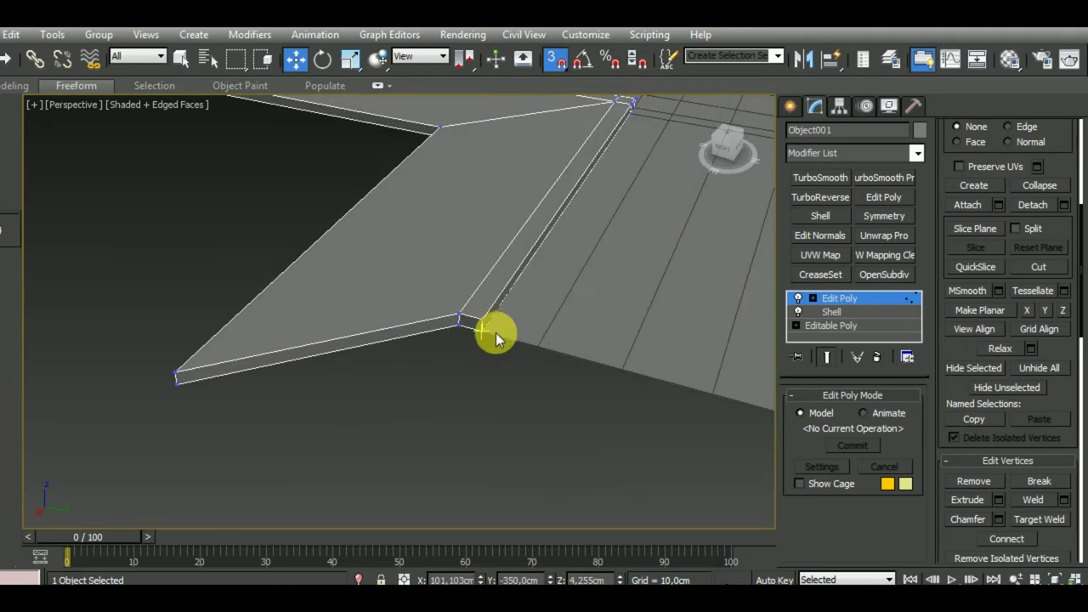
{"action": "scroll", "coordinate": [495, 339], "scroll_direction": "down", "scroll_amount": 2}
{"action": "left_click_drag", "start_coordinate": [535, 396], "coordinate": [556, 420]}
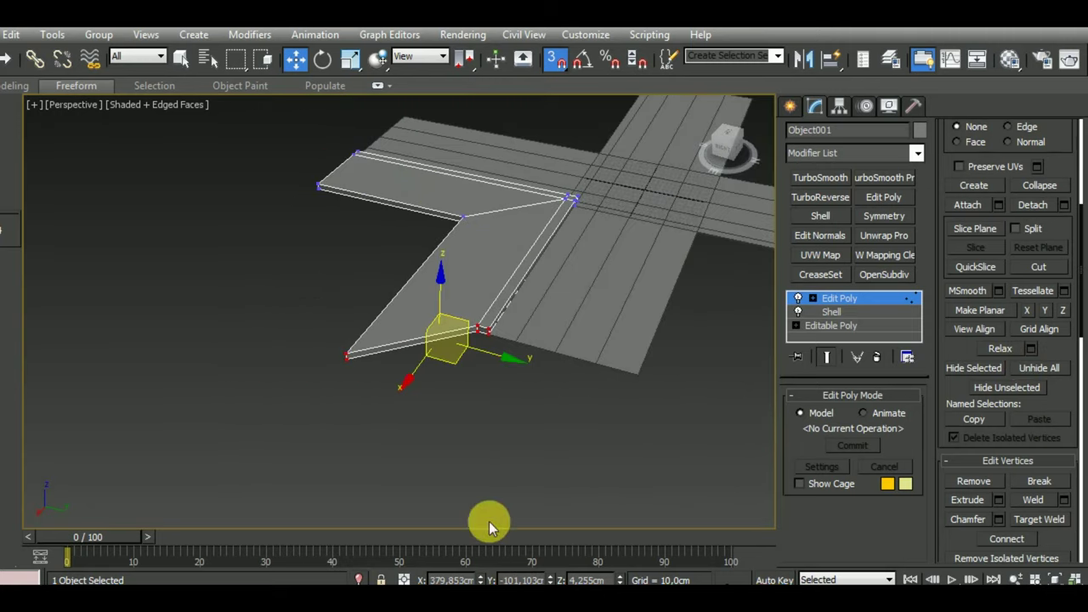
{"action": "left_click", "coordinate": [1029, 311]}
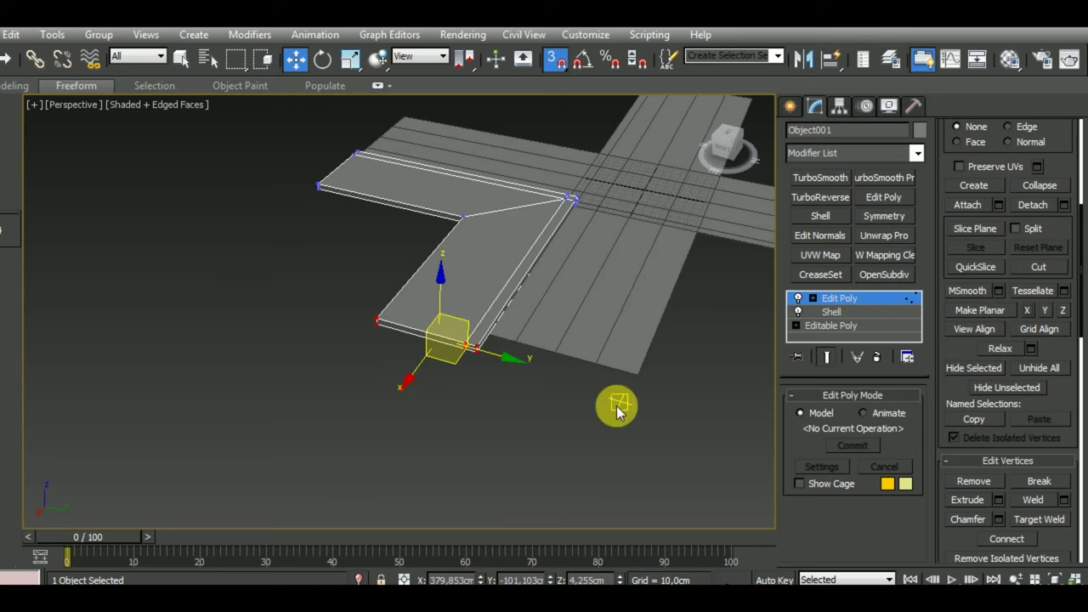
{"action": "scroll", "coordinate": [517, 384], "scroll_direction": "up", "scroll_amount": 1}
{"action": "scroll", "coordinate": [469, 362], "scroll_direction": "up", "scroll_amount": 2}
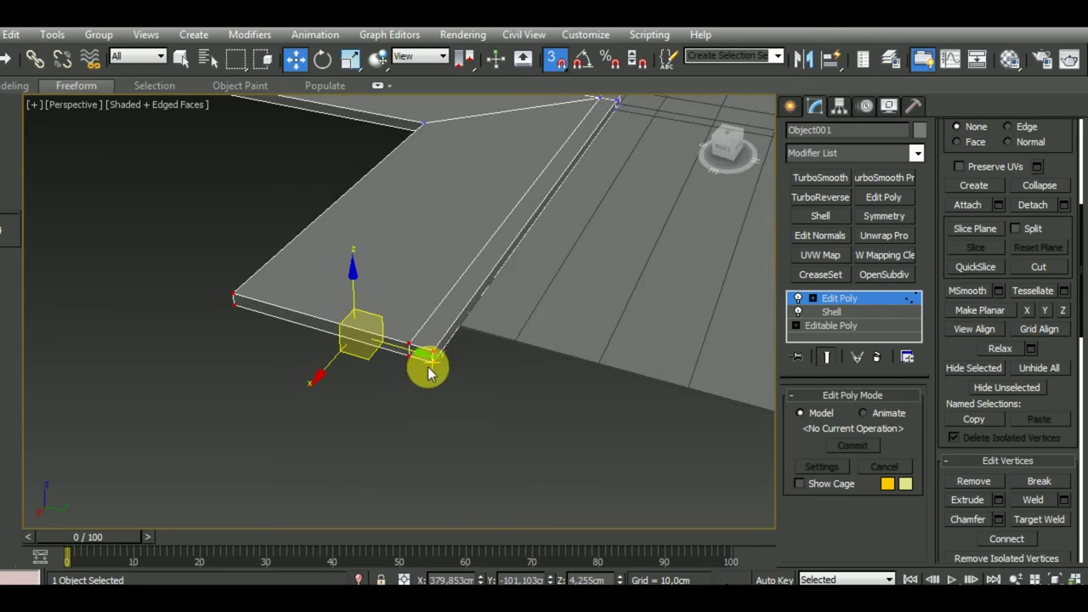
{"action": "left_click_drag", "start_coordinate": [445, 375], "coordinate": [479, 340]}
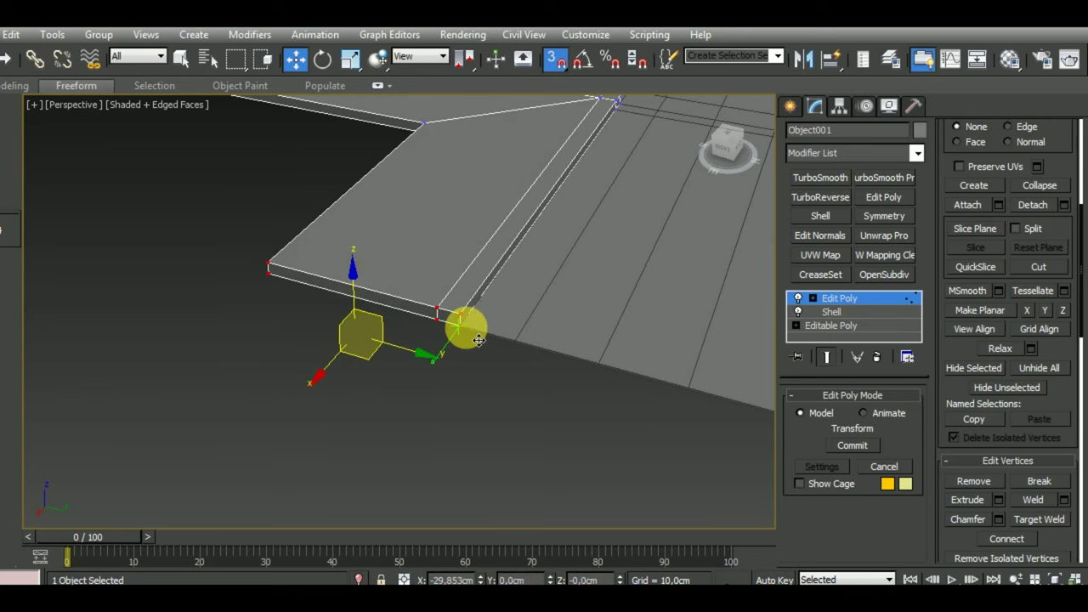
{"action": "scroll", "coordinate": [466, 323], "scroll_direction": "up", "scroll_amount": 4}
{"action": "scroll", "coordinate": [466, 323], "scroll_direction": "down", "scroll_amount": 2}
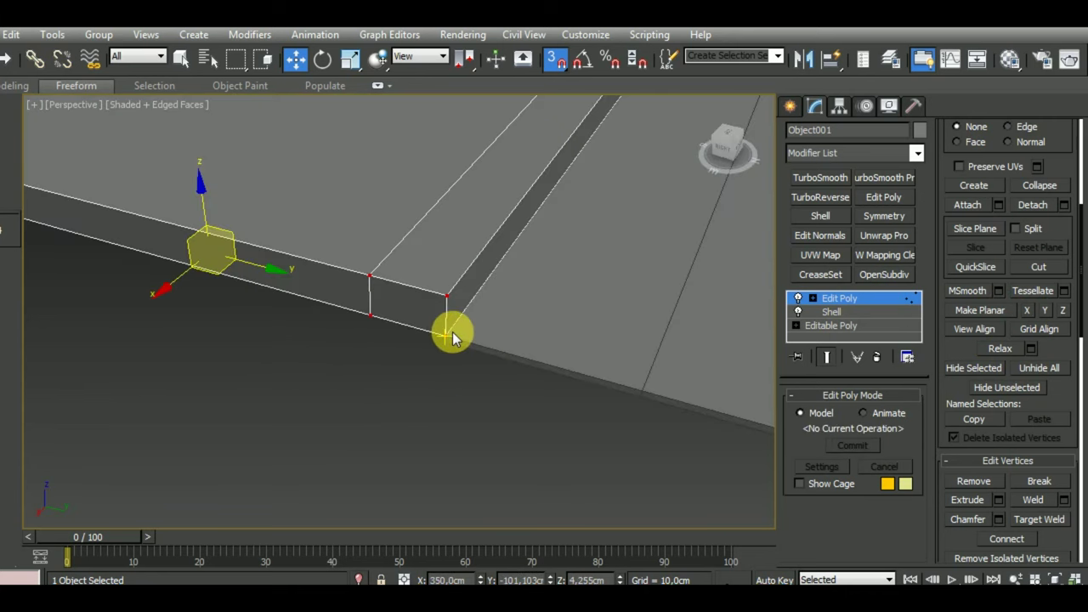
Step: Inspect the slab end in Front view, then orbit back toward the slab corner
{"action": "key", "text": "f"}
{"action": "middle_click_drag", "start_coordinate": [496, 391], "coordinate": [352, 357]}
{"action": "scroll", "coordinate": [578, 347], "scroll_direction": "up", "scroll_amount": 1}
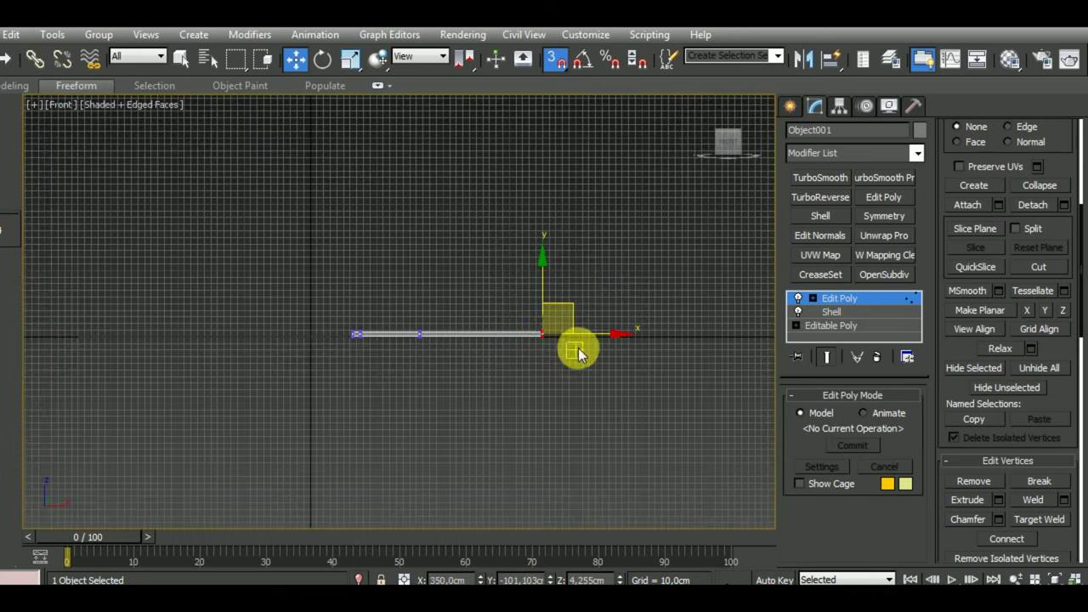
{"action": "mouse_move", "coordinate": [578, 348]}
{"action": "middle_mouse_down"}
{"action": "mouse_move", "coordinate": [522, 354]}
{"action": "mouse_move", "coordinate": [530, 397]}
{"action": "mouse_move", "coordinate": [638, 360]}
{"action": "mouse_move", "coordinate": [451, 357]}
{"action": "mouse_move", "coordinate": [578, 371]}
{"action": "middle_mouse_up"}
{"action": "scroll", "coordinate": [439, 363], "scroll_direction": "up", "scroll_amount": 2}
{"action": "scroll", "coordinate": [418, 340], "scroll_direction": "up", "scroll_amount": 2}
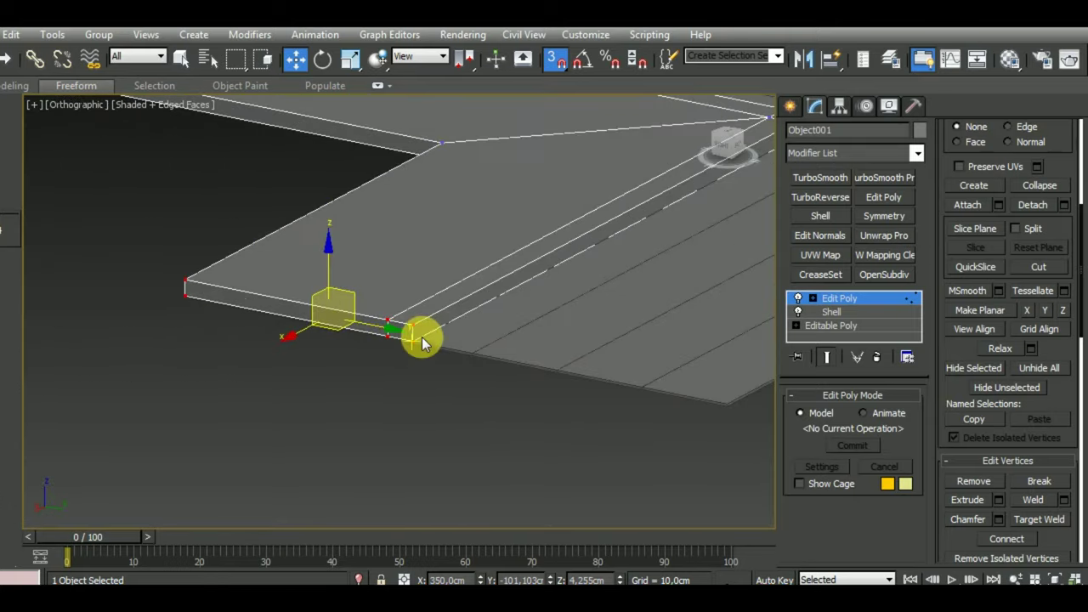
{"action": "scroll", "coordinate": [403, 357], "scroll_direction": "up", "scroll_amount": 3}
{"action": "scroll", "coordinate": [409, 371], "scroll_direction": "up", "scroll_amount": 2}
{"action": "scroll", "coordinate": [410, 371], "scroll_direction": "down", "scroll_amount": 3}
{"action": "scroll", "coordinate": [429, 368], "scroll_direction": "down", "scroll_amount": 4}
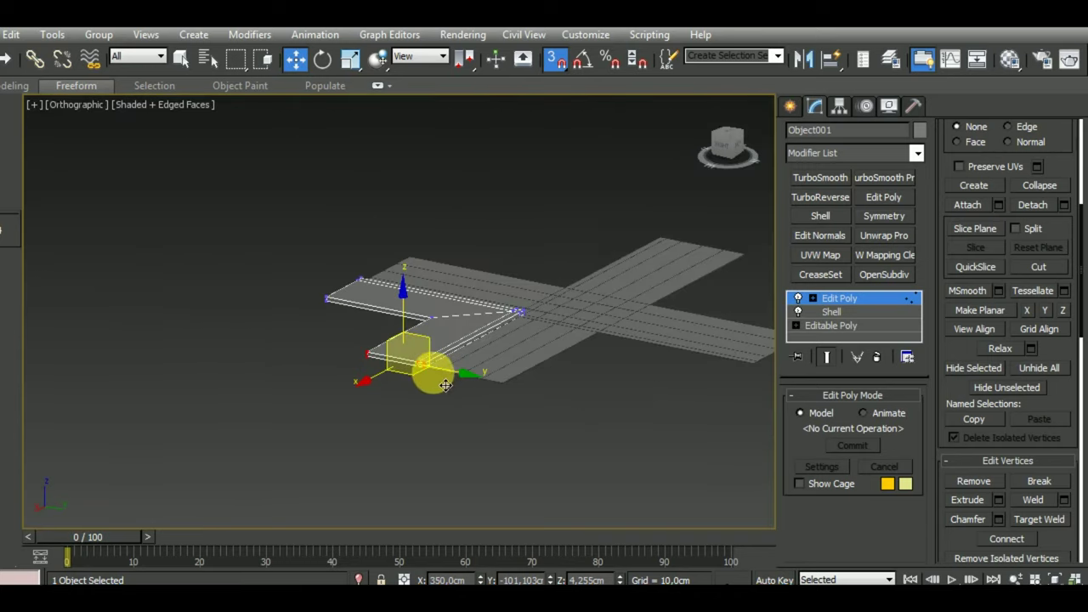
{"action": "mouse_move", "coordinate": [433, 369]}
{"action": "middle_mouse_down", "text": "alt"}
{"action": "mouse_move", "coordinate": [615, 426]}
{"action": "mouse_move", "coordinate": [587, 431]}
{"action": "mouse_move", "coordinate": [646, 400]}
{"action": "middle_mouse_up", "text": "alt"}
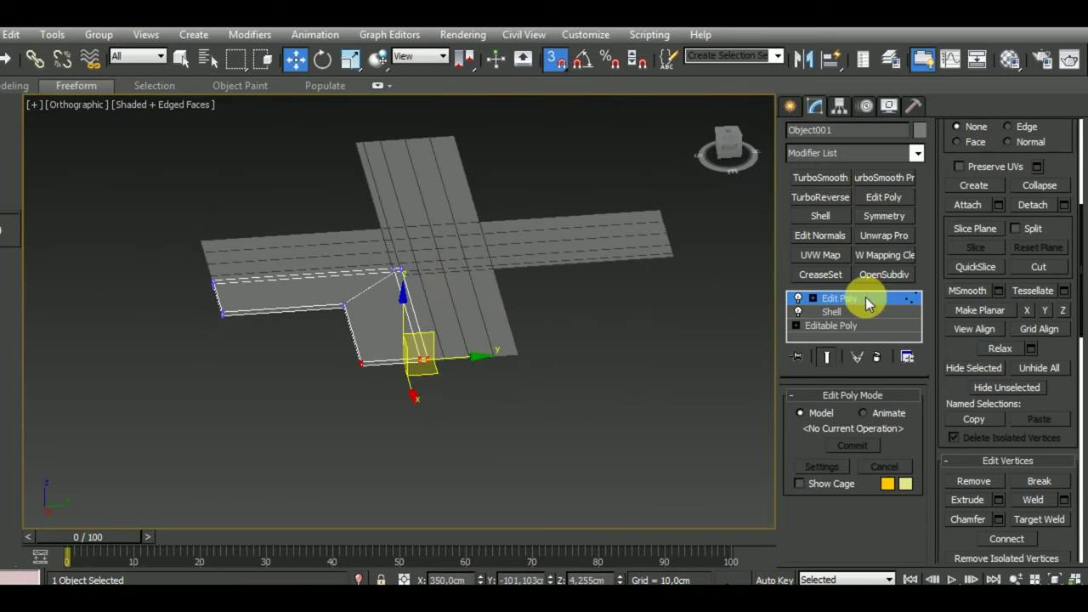
{"action": "middle_click_drag", "start_coordinate": [732, 365], "coordinate": [588, 425], "text": "alt"}
Step: Turn 3D snapping off and switch Edit Poly to Edge level at the slab corner
{"action": "key", "text": "4"}
{"action": "scroll", "coordinate": [463, 393], "scroll_direction": "up", "scroll_amount": 3}
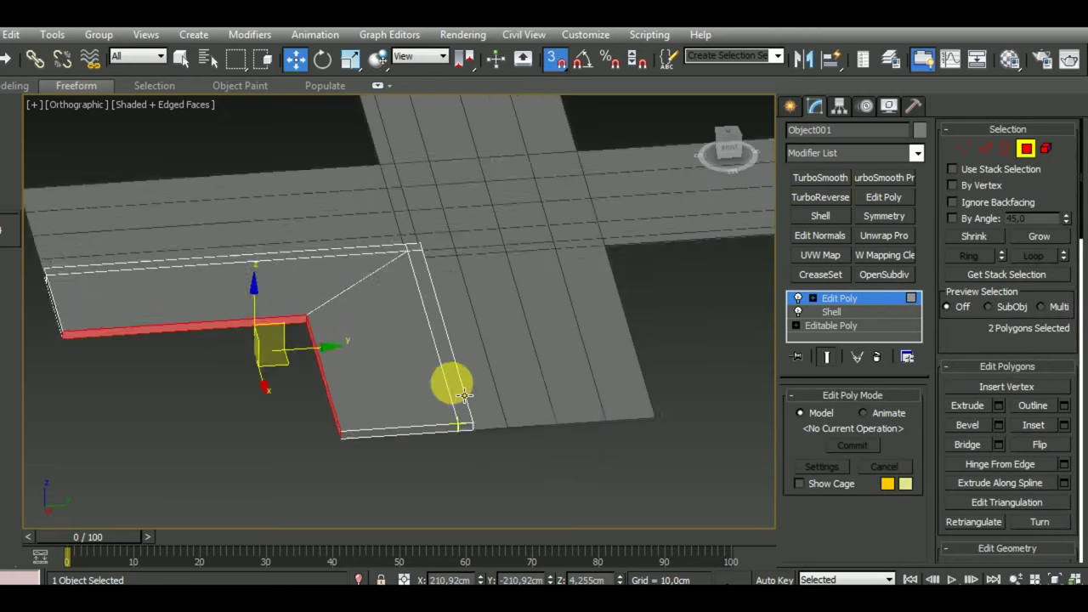
{"action": "scroll", "coordinate": [463, 394], "scroll_direction": "up", "scroll_amount": 2}
{"action": "left_click", "coordinate": [557, 61]}
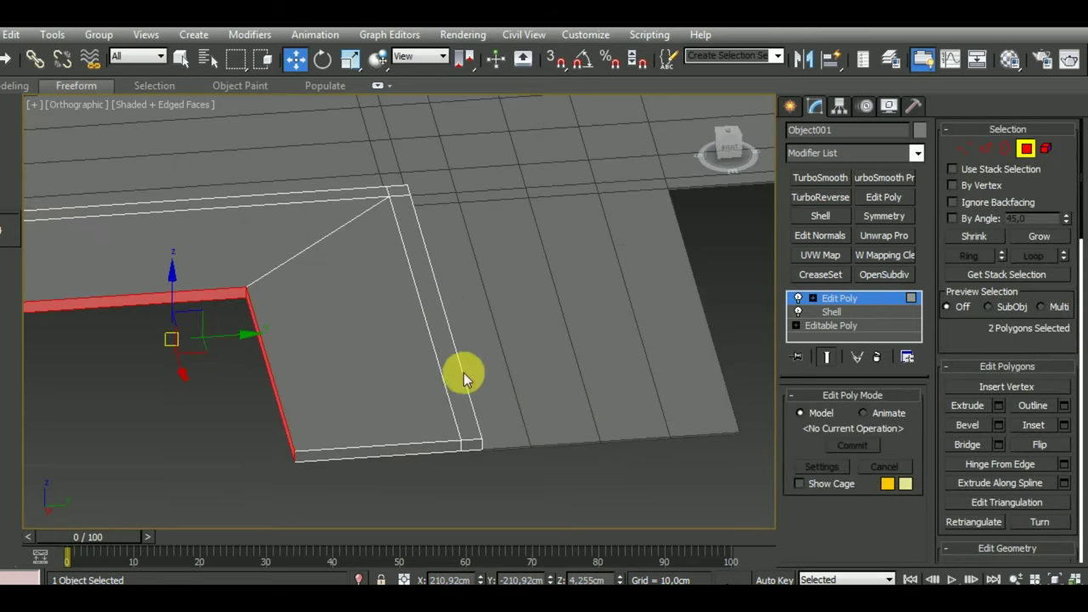
{"action": "left_click", "coordinate": [982, 148]}
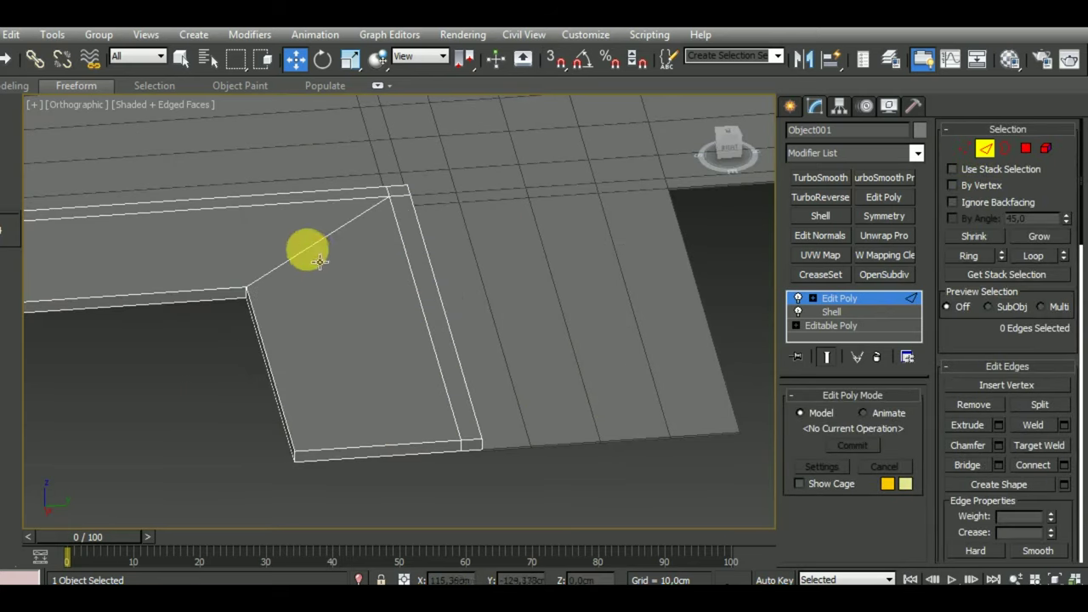
{"action": "mouse_move", "coordinate": [369, 267]}
{"action": "middle_mouse_down", "text": "alt"}
{"action": "mouse_move", "coordinate": [456, 188]}
{"action": "mouse_move", "coordinate": [377, 332]}
{"action": "mouse_move", "coordinate": [297, 316]}
{"action": "mouse_move", "coordinate": [275, 321]}
{"action": "mouse_move", "coordinate": [284, 340]}
{"action": "middle_mouse_up", "text": "alt"}
{"action": "scroll", "coordinate": [459, 313], "scroll_direction": "up", "scroll_amount": 3}
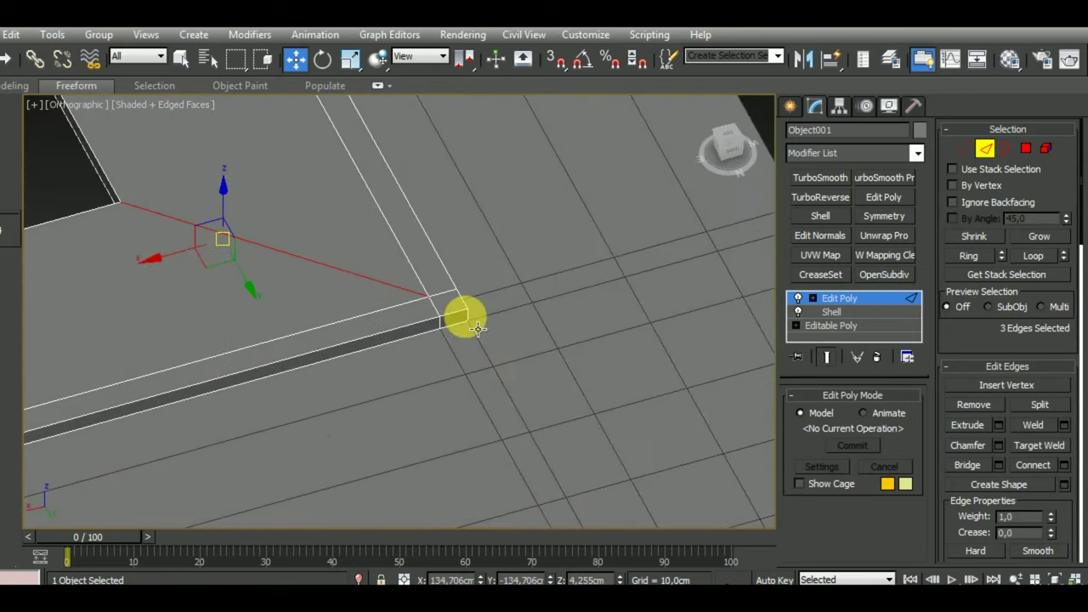
{"action": "scroll", "coordinate": [472, 323], "scroll_direction": "up", "scroll_amount": 3}
{"action": "scroll", "coordinate": [476, 327], "scroll_direction": "down", "scroll_amount": 2}
{"action": "scroll", "coordinate": [476, 328], "scroll_direction": "down", "scroll_amount": 2}
{"action": "scroll", "coordinate": [474, 326], "scroll_direction": "down", "scroll_amount": 2}
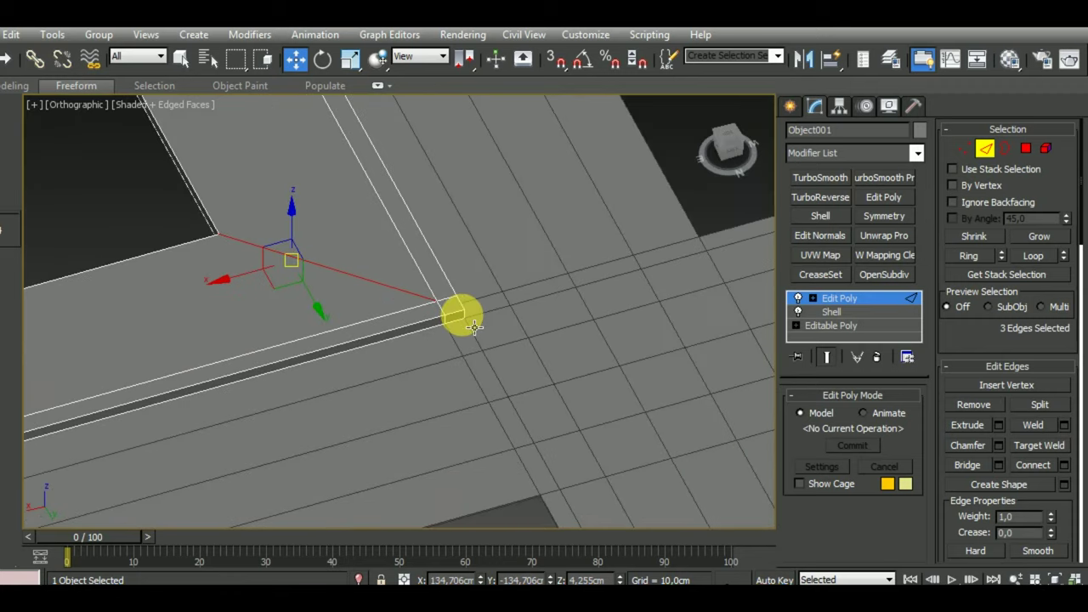
Step: Switch to Top view and check the corner at Vertex level
{"action": "key", "text": "t"}
{"action": "scroll", "coordinate": [451, 354], "scroll_direction": "down", "scroll_amount": 2}
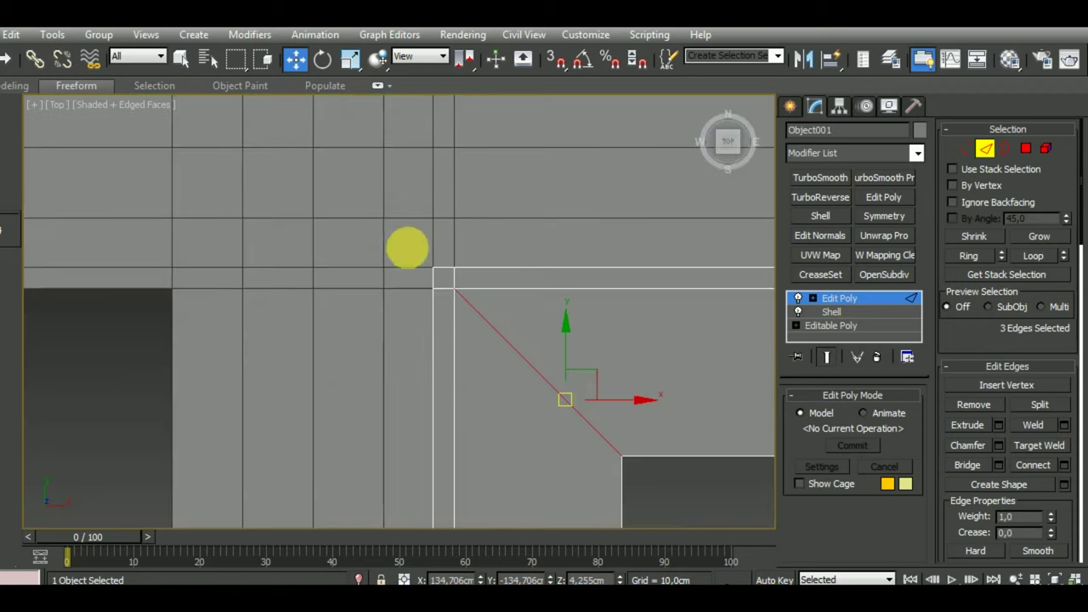
{"action": "scroll", "coordinate": [562, 278], "scroll_direction": "down", "scroll_amount": 1}
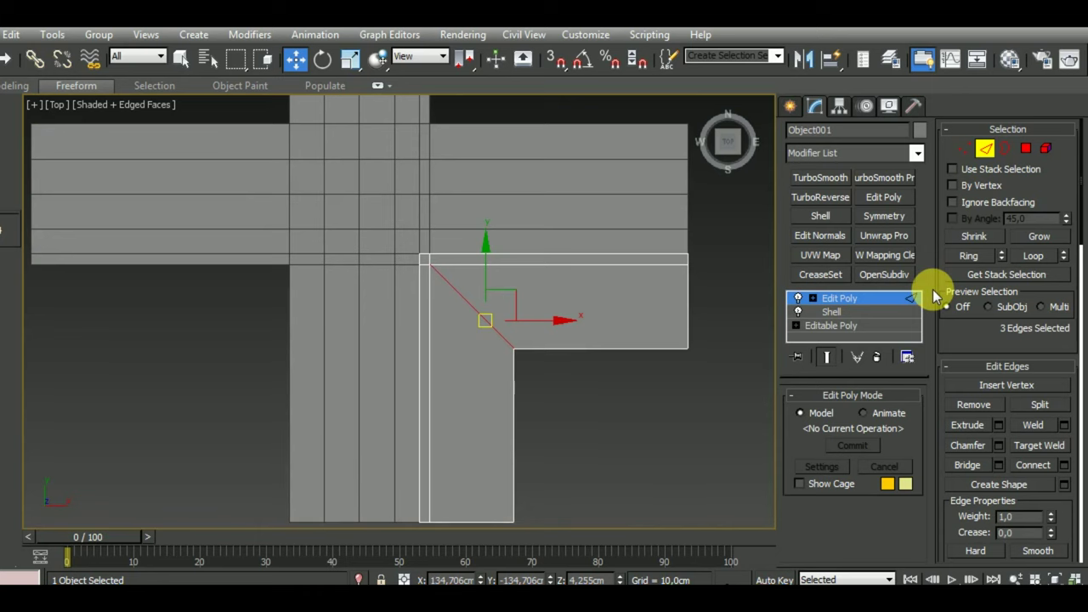
{"action": "left_click", "coordinate": [965, 149]}
{"action": "scroll", "coordinate": [510, 374], "scroll_direction": "up", "scroll_amount": 2}
{"action": "scroll", "coordinate": [459, 323], "scroll_direction": "up", "scroll_amount": 2}
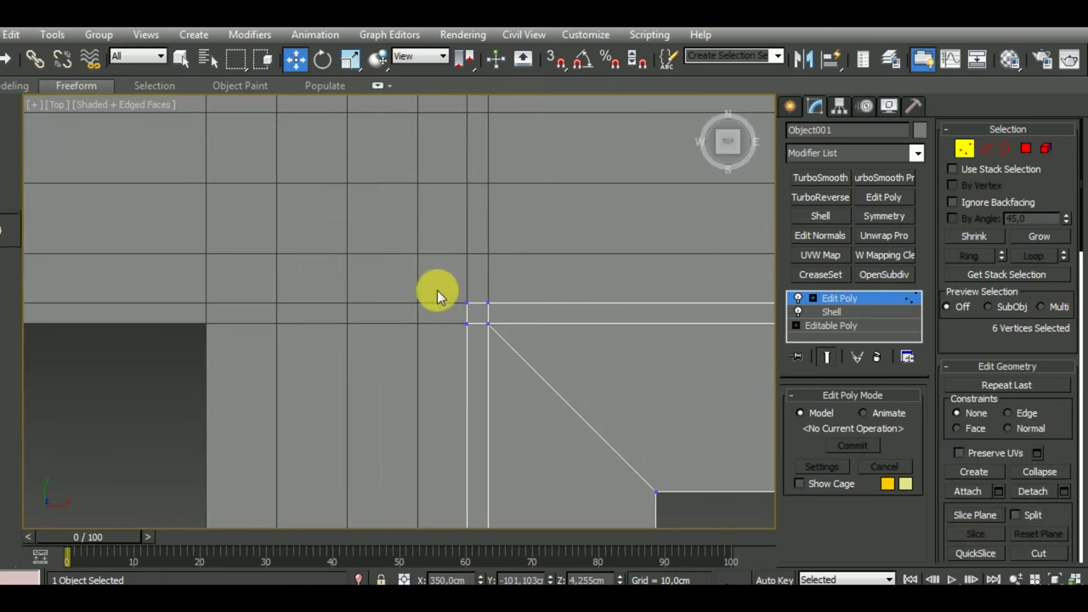
{"action": "left_click", "coordinate": [1033, 365]}
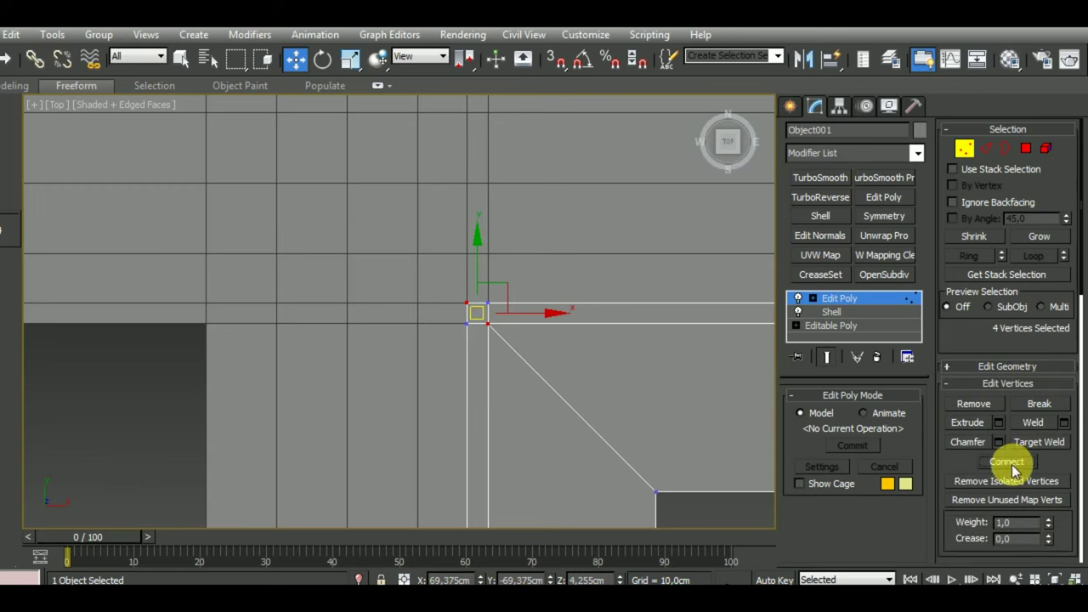
Step: Return to Edge level and orbit around the selected corner edges
{"action": "left_click", "coordinate": [985, 149]}
{"action": "scroll", "coordinate": [627, 409], "scroll_direction": "down", "scroll_amount": 3}
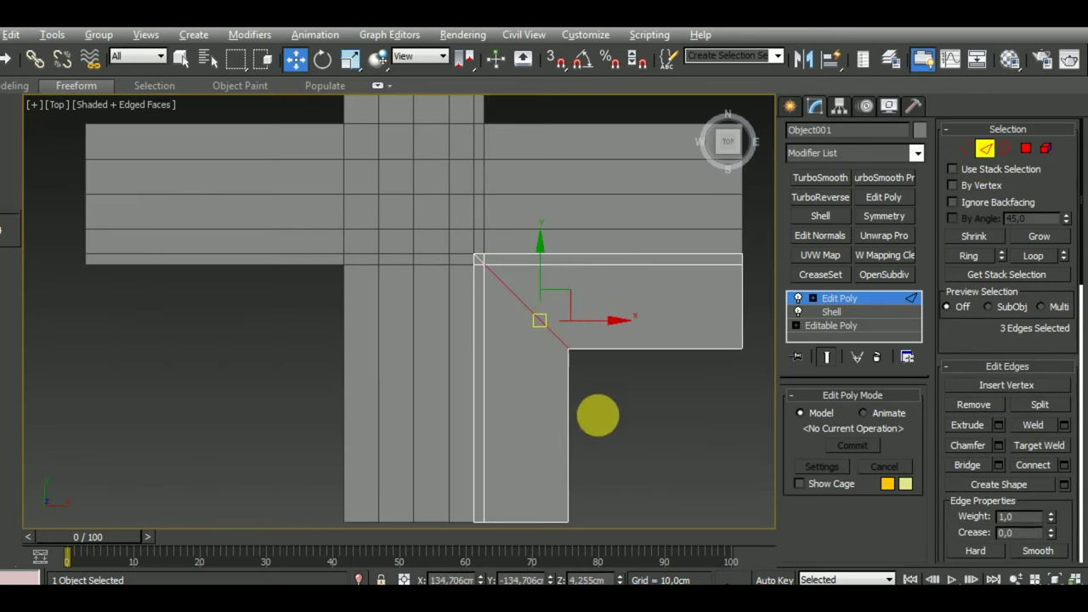
{"action": "mouse_move", "coordinate": [598, 413]}
{"action": "middle_mouse_down", "text": "alt"}
{"action": "mouse_move", "coordinate": [722, 359]}
{"action": "mouse_move", "coordinate": [393, 379]}
{"action": "middle_mouse_up", "text": "alt"}
{"action": "scroll", "coordinate": [519, 358], "scroll_direction": "up", "scroll_amount": 3}
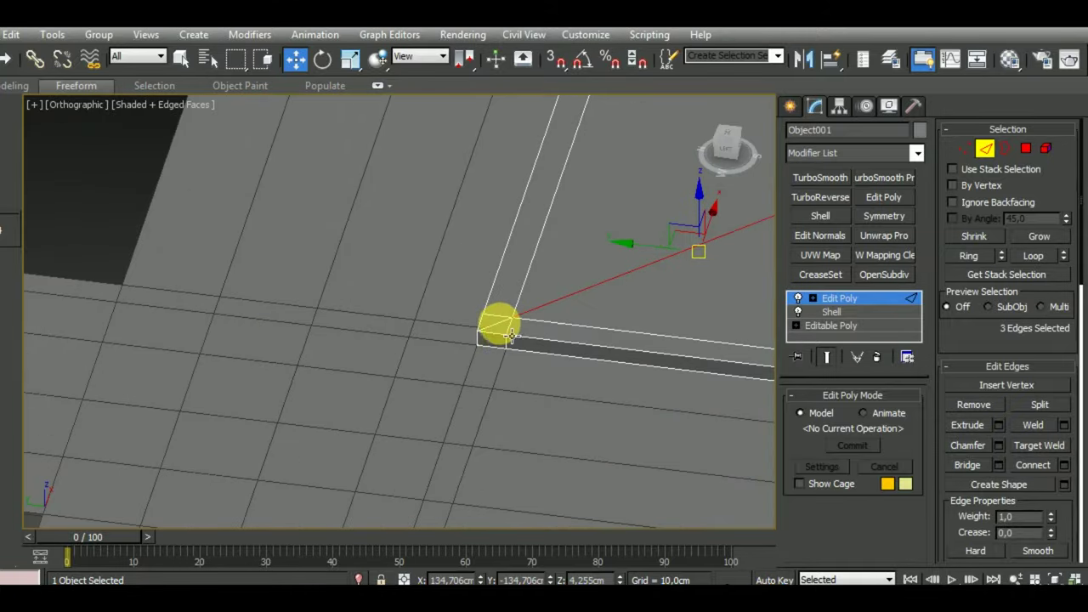
{"action": "scroll", "coordinate": [510, 340], "scroll_direction": "down", "scroll_amount": 3}
{"action": "mouse_move", "coordinate": [498, 294]}
{"action": "middle_mouse_down", "text": "alt"}
{"action": "mouse_move", "coordinate": [462, 238]}
{"action": "mouse_move", "coordinate": [347, 274]}
{"action": "mouse_move", "coordinate": [391, 326]}
{"action": "mouse_move", "coordinate": [545, 338]}
{"action": "mouse_move", "coordinate": [410, 318]}
{"action": "mouse_move", "coordinate": [425, 315]}
{"action": "middle_mouse_up", "text": "alt"}
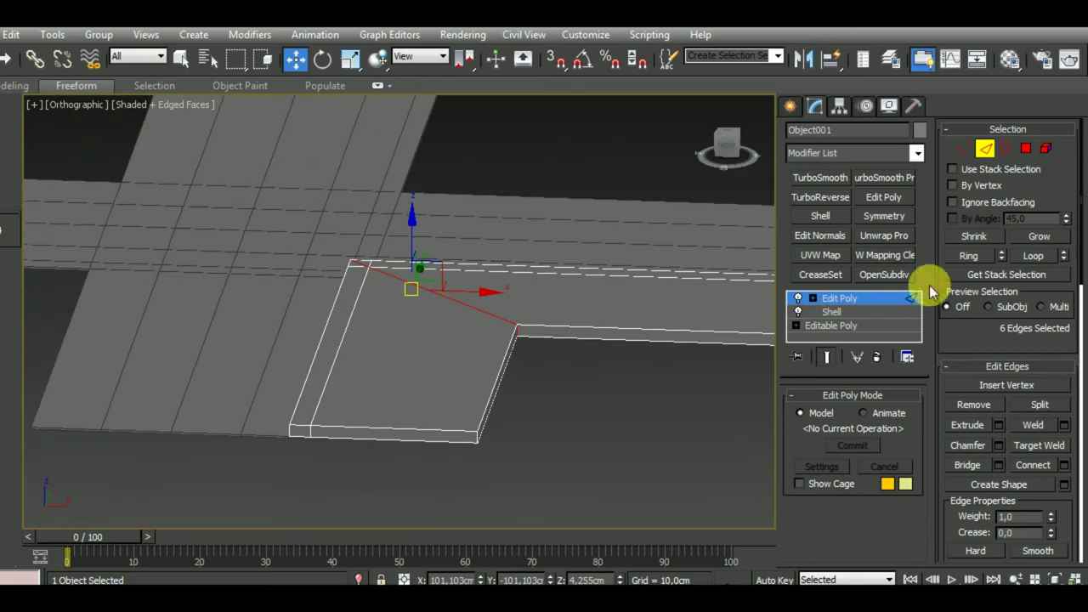
{"action": "left_click", "coordinate": [998, 445]}
{"action": "mouse_move", "coordinate": [740, 413]}
{"action": "middle_mouse_down", "text": "alt"}
{"action": "mouse_move", "coordinate": [621, 474]}
{"action": "mouse_move", "coordinate": [595, 459]}
{"action": "middle_mouse_up", "text": "alt"}
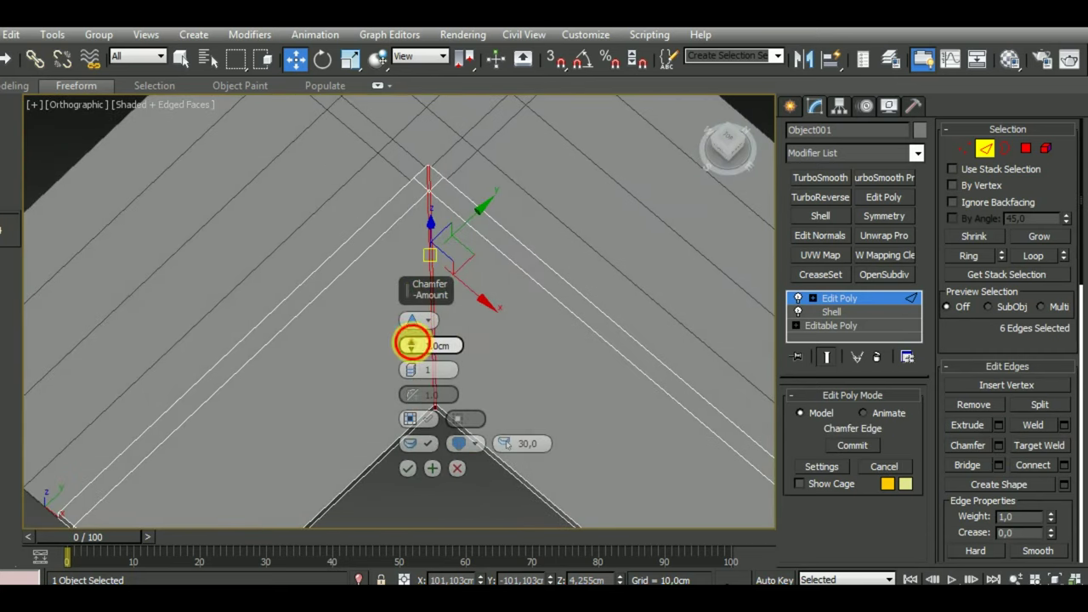
{"action": "left_click_drag", "start_coordinate": [411, 343], "coordinate": [399, 276]}
{"action": "left_click_drag", "start_coordinate": [412, 376], "coordinate": [413, 368]}
{"action": "mouse_move", "coordinate": [624, 376]}
{"action": "middle_mouse_down", "text": "alt"}
{"action": "mouse_move", "coordinate": [499, 401]}
{"action": "mouse_move", "coordinate": [473, 385]}
{"action": "mouse_move", "coordinate": [573, 359]}
{"action": "mouse_move", "coordinate": [539, 287]}
{"action": "mouse_move", "coordinate": [504, 404]}
{"action": "middle_mouse_up", "text": "alt"}
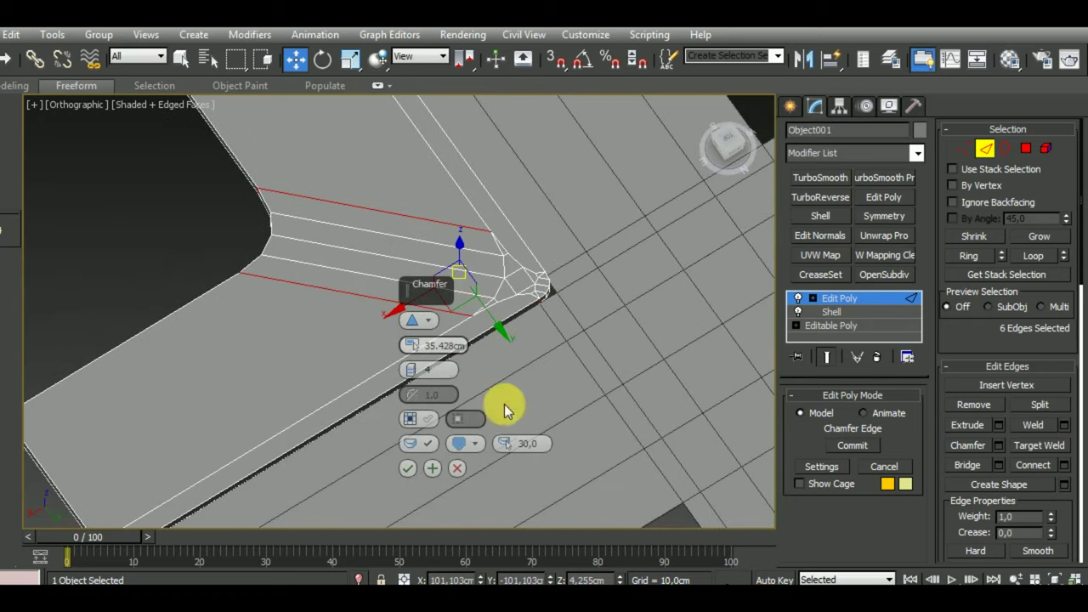
{"action": "left_click", "coordinate": [457, 468]}
{"action": "mouse_move", "coordinate": [457, 468]}
{"action": "middle_mouse_down", "text": "alt"}
{"action": "mouse_move", "coordinate": [534, 437]}
{"action": "mouse_move", "coordinate": [524, 388]}
{"action": "mouse_move", "coordinate": [648, 370]}
{"action": "middle_mouse_up", "text": "alt"}
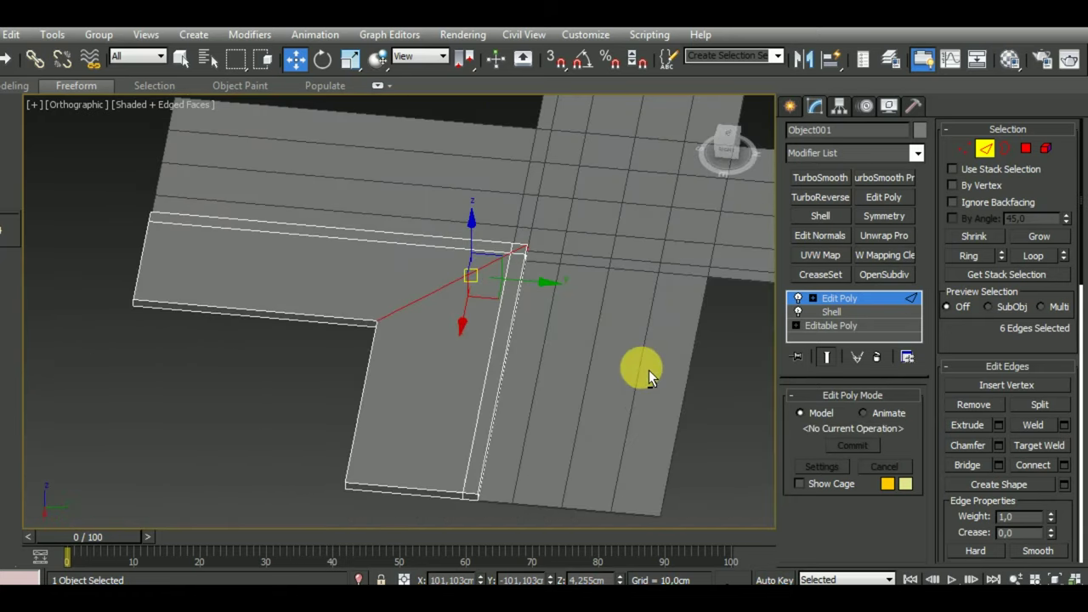
Step: At Polygon level, select the curb end face, grow onto its side faces, then trim the selection
{"action": "left_click", "coordinate": [1027, 149]}
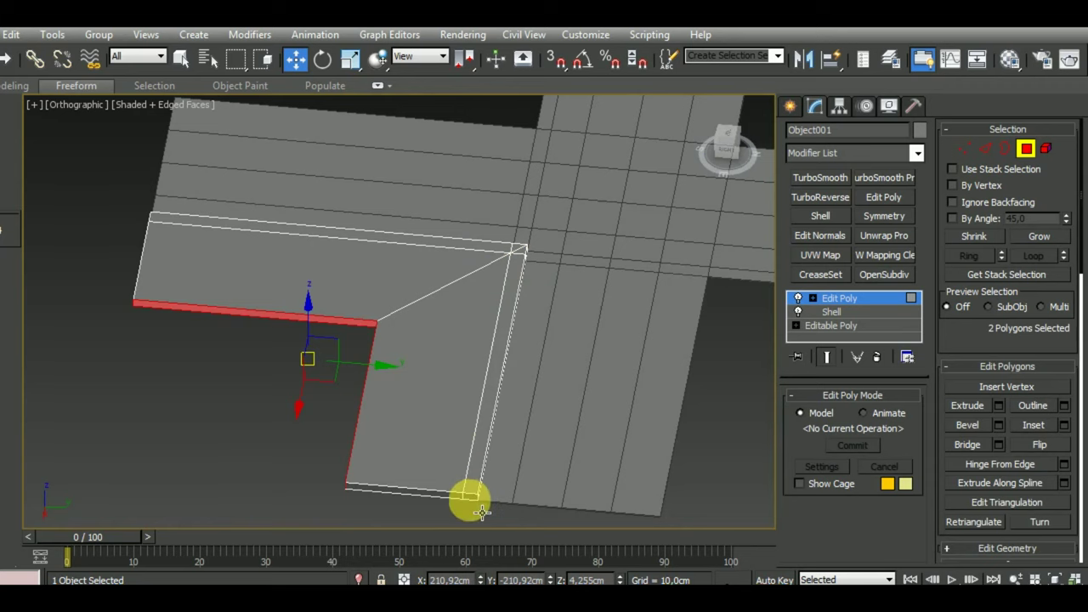
{"action": "left_click", "coordinate": [481, 511]}
{"action": "mouse_move", "coordinate": [510, 503]}
{"action": "middle_mouse_down", "text": "alt"}
{"action": "mouse_move", "coordinate": [567, 432]}
{"action": "mouse_move", "coordinate": [439, 518]}
{"action": "middle_mouse_up", "text": "alt"}
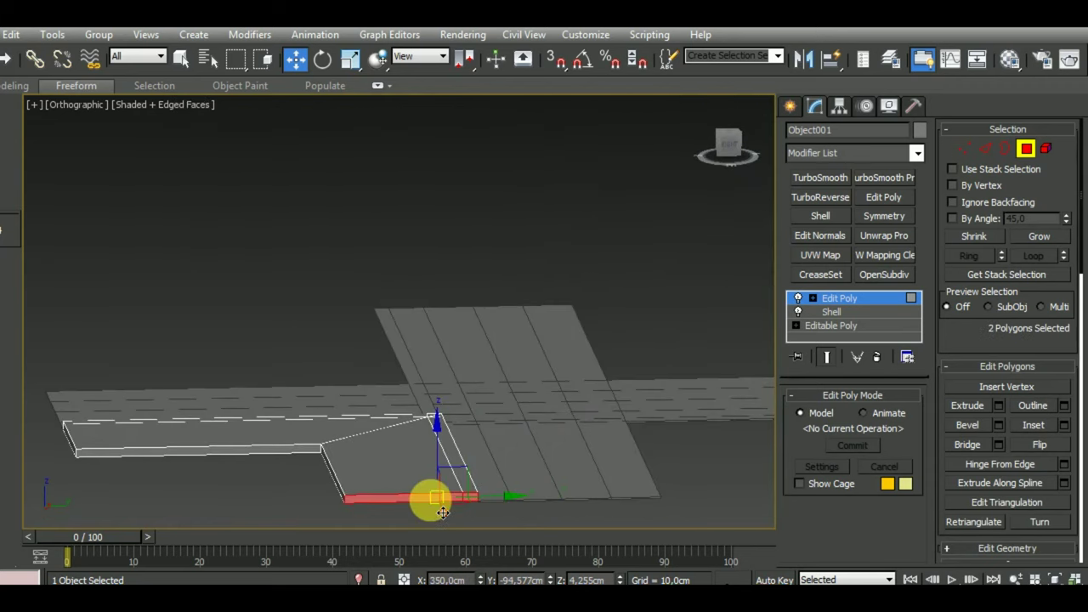
{"action": "left_click", "coordinate": [352, 501], "text": "shift"}
{"action": "mouse_move", "coordinate": [352, 502]}
{"action": "middle_mouse_down", "text": "alt"}
{"action": "mouse_move", "coordinate": [510, 498]}
{"action": "mouse_move", "coordinate": [402, 510]}
{"action": "mouse_move", "coordinate": [551, 416]}
{"action": "middle_mouse_up", "text": "alt"}
{"action": "scroll", "coordinate": [524, 419], "scroll_direction": "up", "scroll_amount": 2}
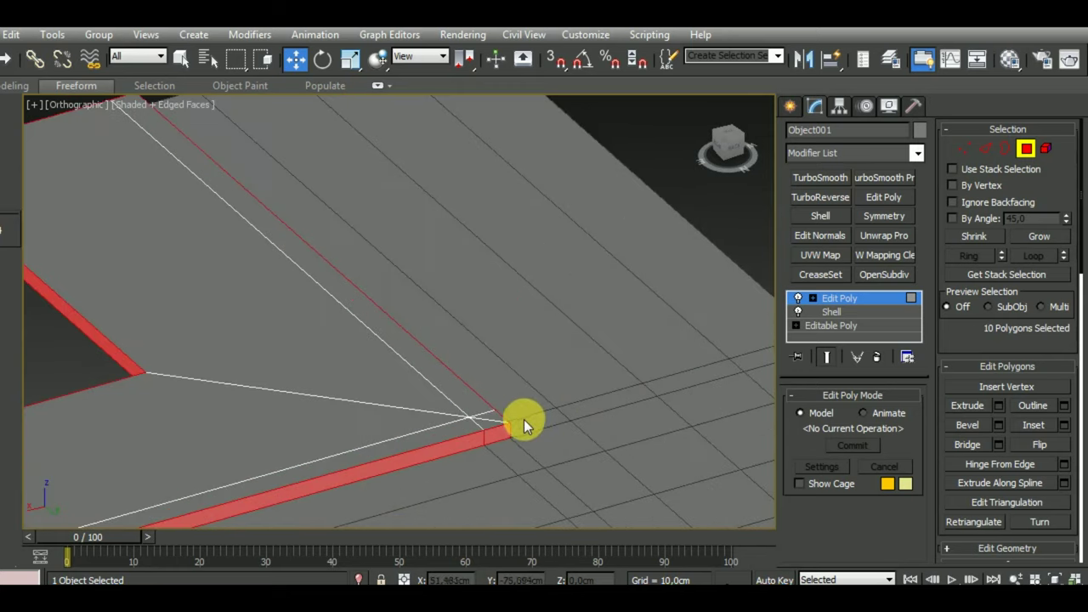
{"action": "scroll", "coordinate": [524, 419], "scroll_direction": "down", "scroll_amount": 2}
{"action": "middle_click_drag", "start_coordinate": [518, 450], "coordinate": [571, 452], "text": "alt"}
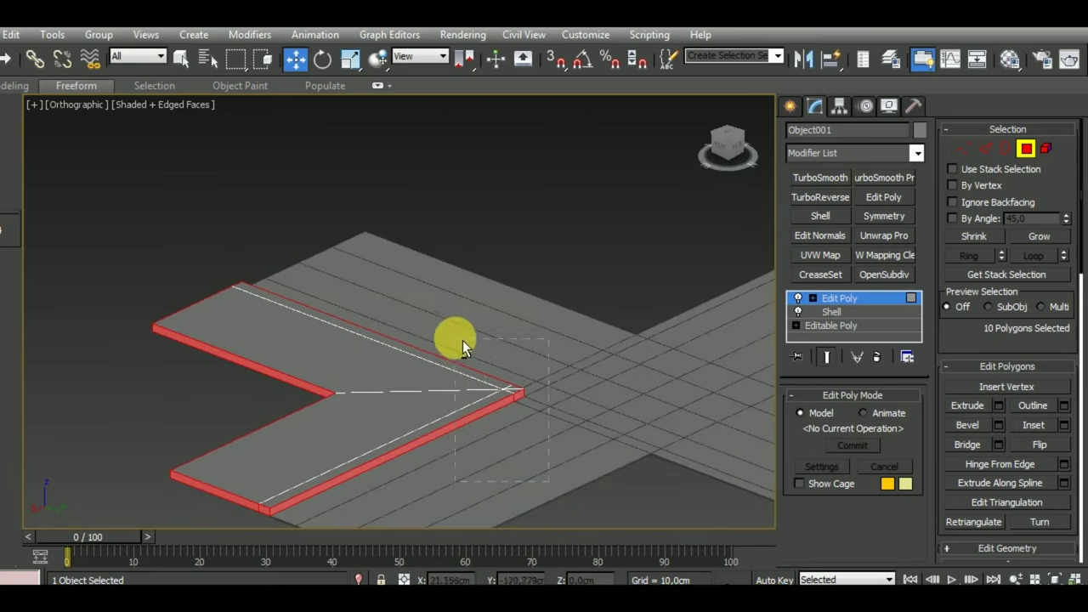
{"action": "left_click_drag", "start_coordinate": [462, 340], "coordinate": [462, 340], "text": "alt"}
{"action": "left_click", "coordinate": [267, 512], "text": "alt"}
{"action": "mouse_move", "coordinate": [332, 513]}
{"action": "middle_mouse_down", "text": "alt"}
{"action": "mouse_move", "coordinate": [518, 510]}
{"action": "mouse_move", "coordinate": [351, 503]}
{"action": "mouse_move", "coordinate": [482, 501]}
{"action": "middle_mouse_up", "text": "alt"}
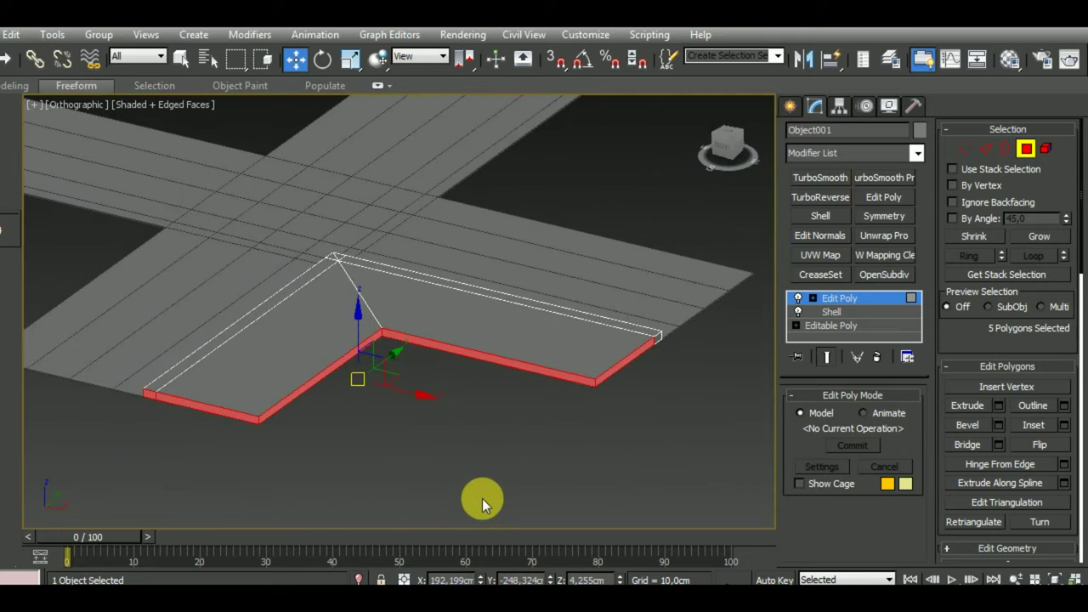
{"action": "scroll", "coordinate": [517, 488], "scroll_direction": "up", "scroll_amount": 3}
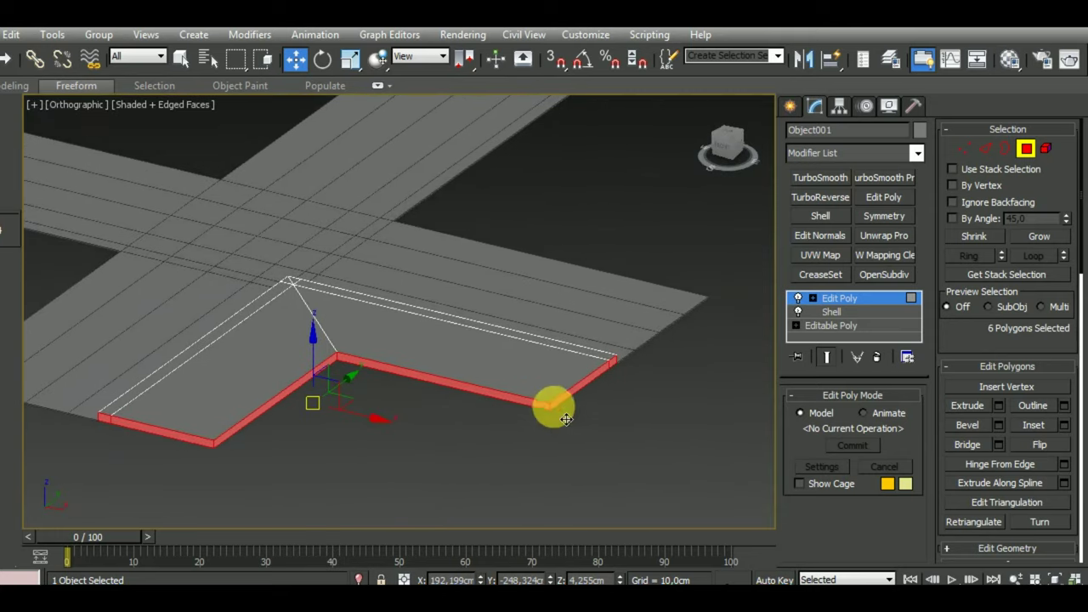
{"action": "scroll", "coordinate": [553, 405], "scroll_direction": "up", "scroll_amount": 3}
Step: Select the L-shaped strip of curb front side faces, then clear the selection
{"action": "left_click", "coordinate": [566, 446]}
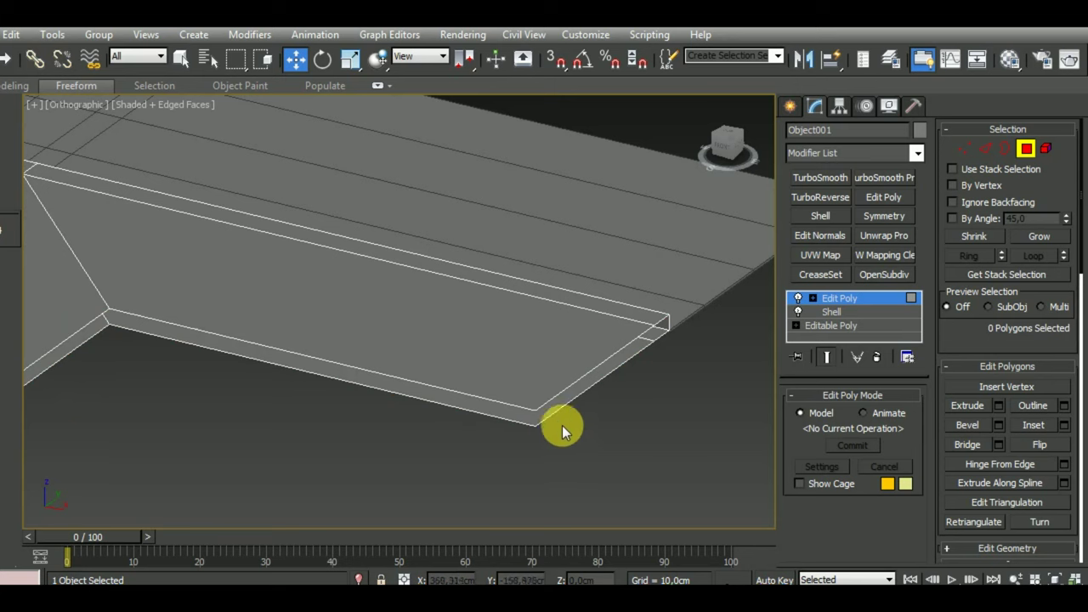
{"action": "left_click", "coordinate": [555, 405]}
{"action": "middle_click_drag", "start_coordinate": [493, 503], "coordinate": [472, 485], "text": "alt"}
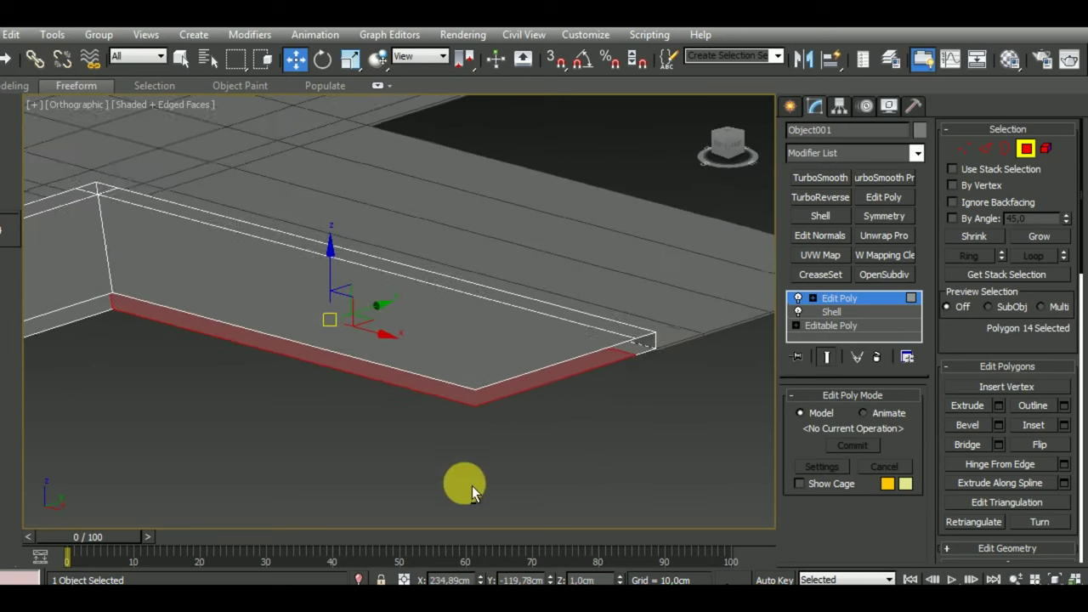
{"action": "left_click", "coordinate": [641, 359], "text": "ctrl"}
{"action": "mouse_move", "coordinate": [638, 359]}
{"action": "middle_mouse_down", "text": "alt"}
{"action": "mouse_move", "coordinate": [698, 420]}
{"action": "mouse_move", "coordinate": [522, 461]}
{"action": "mouse_move", "coordinate": [478, 384]}
{"action": "mouse_move", "coordinate": [512, 463]}
{"action": "middle_mouse_up", "text": "alt"}
{"action": "left_click", "coordinate": [464, 442], "text": "ctrl"}
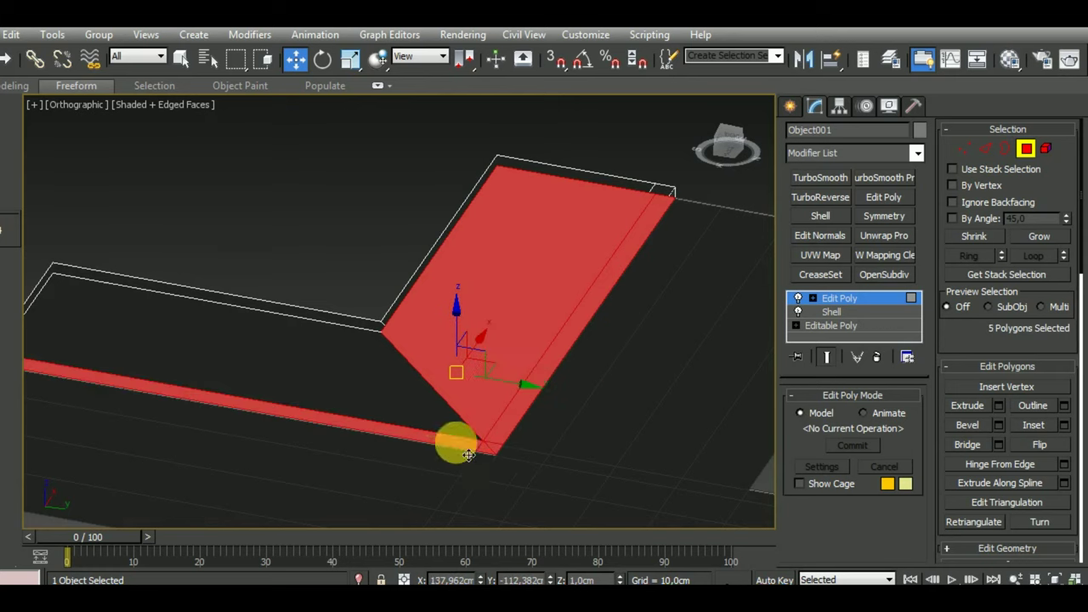
{"action": "left_click", "coordinate": [442, 425], "text": "ctrl"}
{"action": "mouse_move", "coordinate": [439, 423]}
{"action": "middle_mouse_down", "text": "alt"}
{"action": "mouse_move", "coordinate": [521, 509]}
{"action": "mouse_move", "coordinate": [479, 493]}
{"action": "middle_mouse_up", "text": "alt"}
{"action": "left_click", "coordinate": [649, 413]}
{"action": "mouse_move", "coordinate": [649, 412]}
{"action": "middle_mouse_down", "text": "alt"}
{"action": "mouse_move", "coordinate": [626, 424]}
{"action": "mouse_move", "coordinate": [620, 469]}
{"action": "mouse_move", "coordinate": [570, 454]}
{"action": "middle_mouse_up", "text": "alt"}
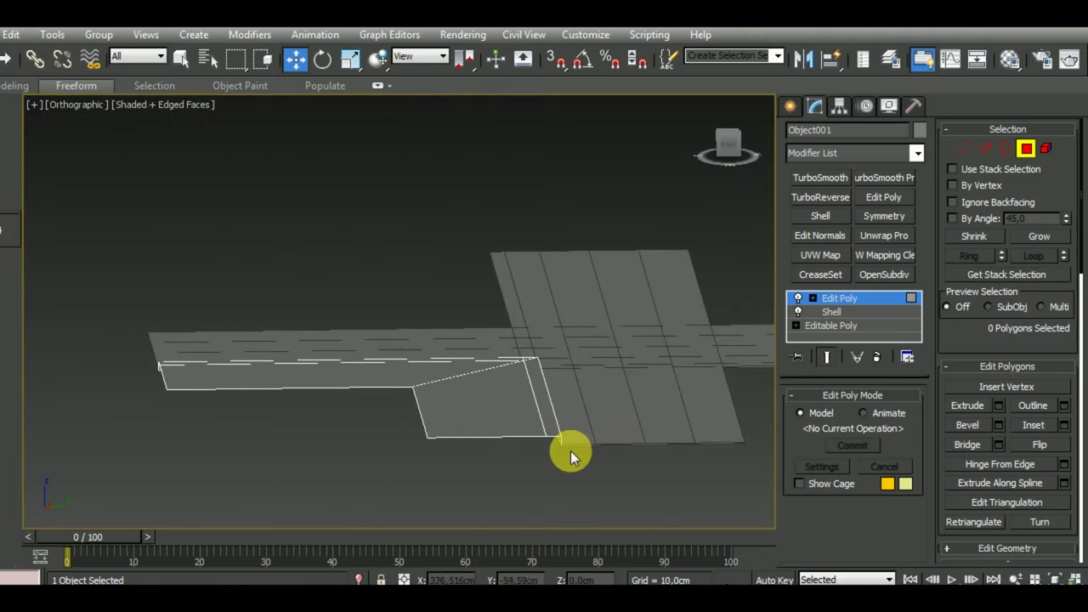
{"action": "scroll", "coordinate": [570, 442], "scroll_direction": "up", "scroll_amount": 5}
Step: Select the thin curb strip faces along both inner edges, including the corner face
{"action": "scroll", "coordinate": [557, 457], "scroll_direction": "down", "scroll_amount": 3}
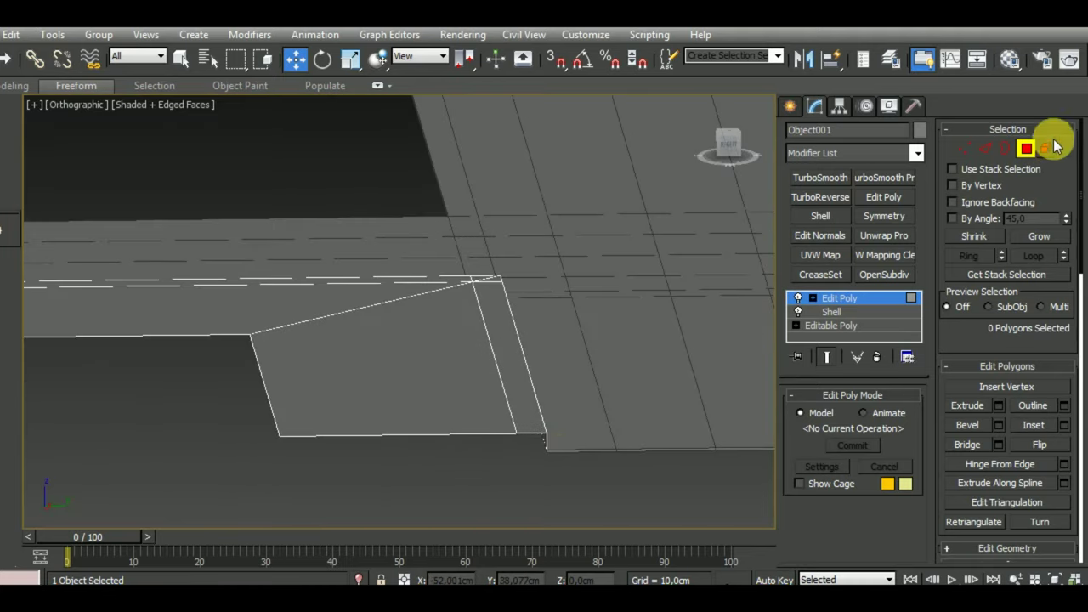
{"action": "left_click", "coordinate": [531, 405]}
{"action": "mouse_move", "coordinate": [532, 404]}
{"action": "middle_mouse_down", "text": "alt"}
{"action": "mouse_move", "coordinate": [566, 454]}
{"action": "mouse_move", "coordinate": [461, 422]}
{"action": "middle_mouse_up", "text": "alt"}
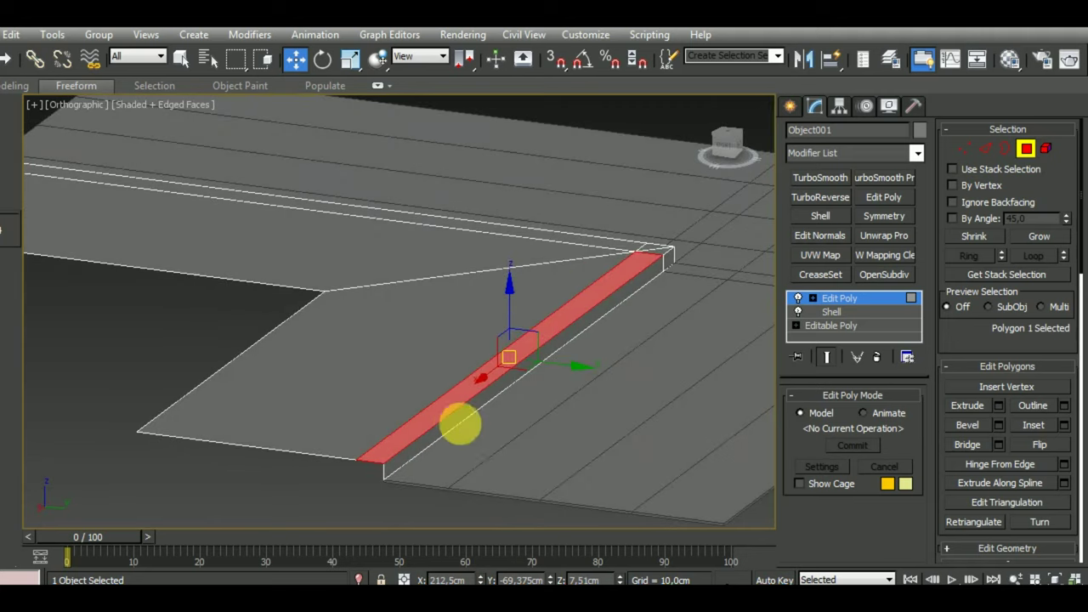
{"action": "left_click", "coordinate": [499, 423], "text": "ctrl"}
{"action": "scroll", "coordinate": [511, 449], "scroll_direction": "up", "scroll_amount": 3}
{"action": "mouse_move", "coordinate": [511, 450]}
{"action": "middle_mouse_down", "text": "alt"}
{"action": "mouse_move", "coordinate": [235, 350]}
{"action": "mouse_move", "coordinate": [308, 388]}
{"action": "middle_mouse_up", "text": "alt"}
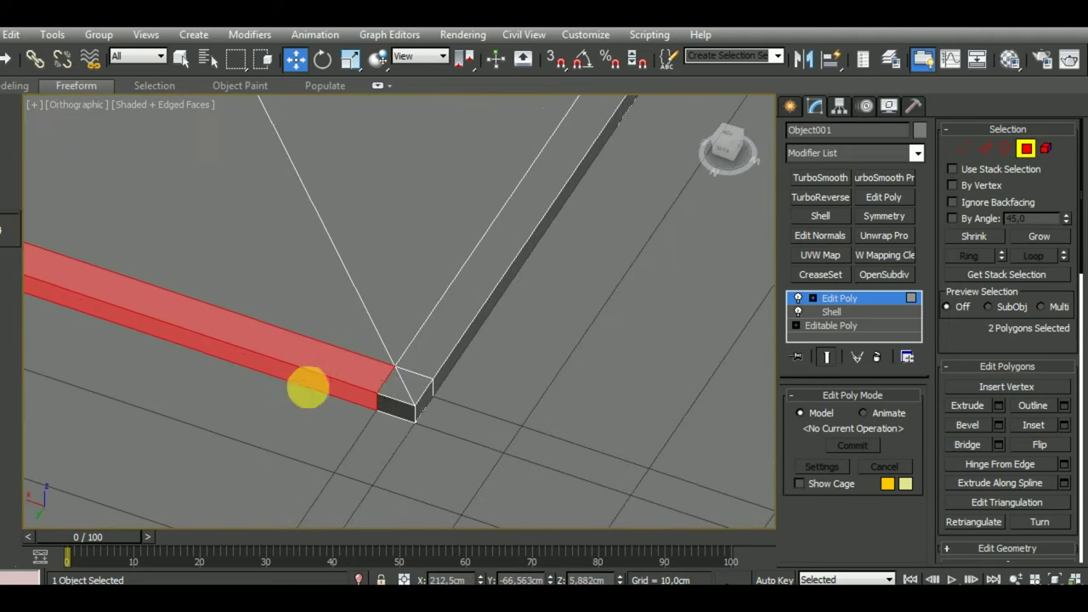
{"action": "left_click", "coordinate": [395, 400], "text": "ctrl"}
{"action": "left_click", "coordinate": [437, 360], "text": "shift"}
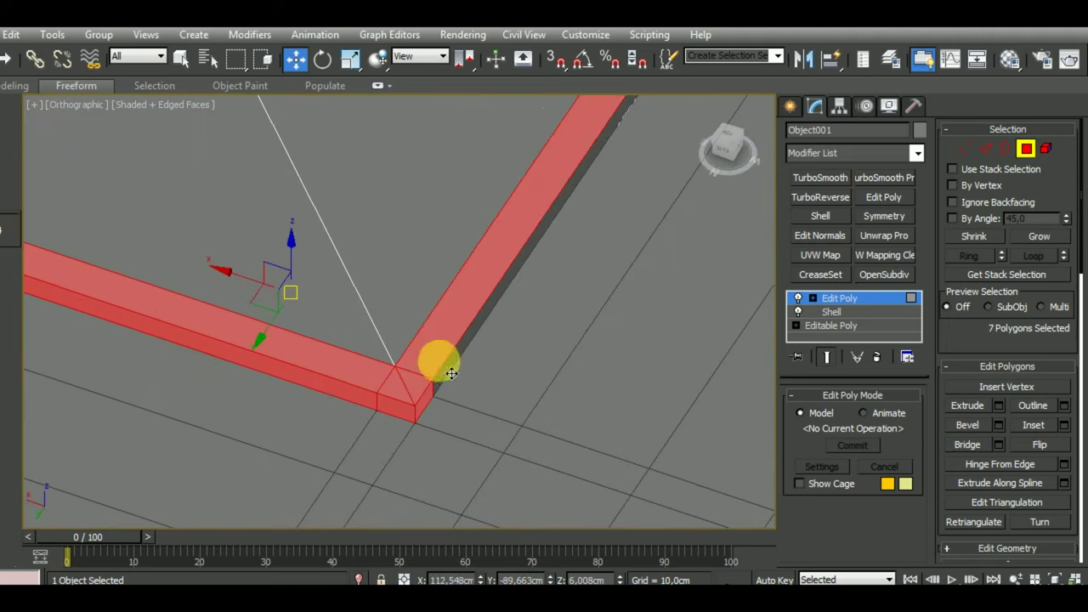
{"action": "left_click", "coordinate": [459, 379], "text": "ctrl"}
{"action": "mouse_move", "coordinate": [459, 379]}
{"action": "middle_mouse_down", "text": "alt"}
{"action": "mouse_move", "coordinate": [345, 431]}
{"action": "mouse_move", "coordinate": [684, 349]}
{"action": "middle_mouse_up", "text": "alt"}
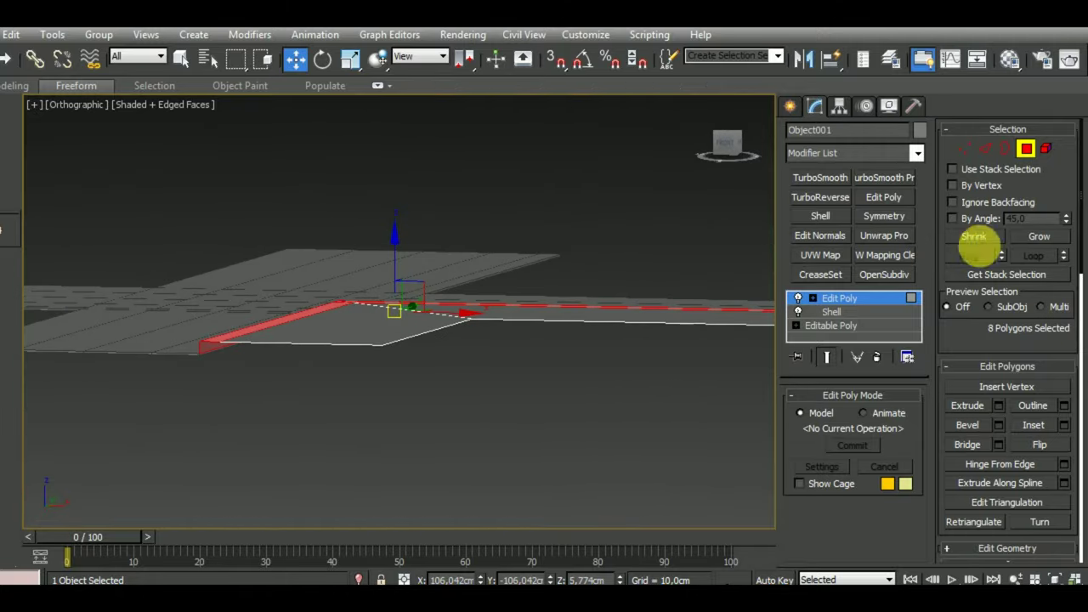
Step: Expand Edit Geometry, try Detach, then leave Polygon level
{"action": "left_click", "coordinate": [1046, 367]}
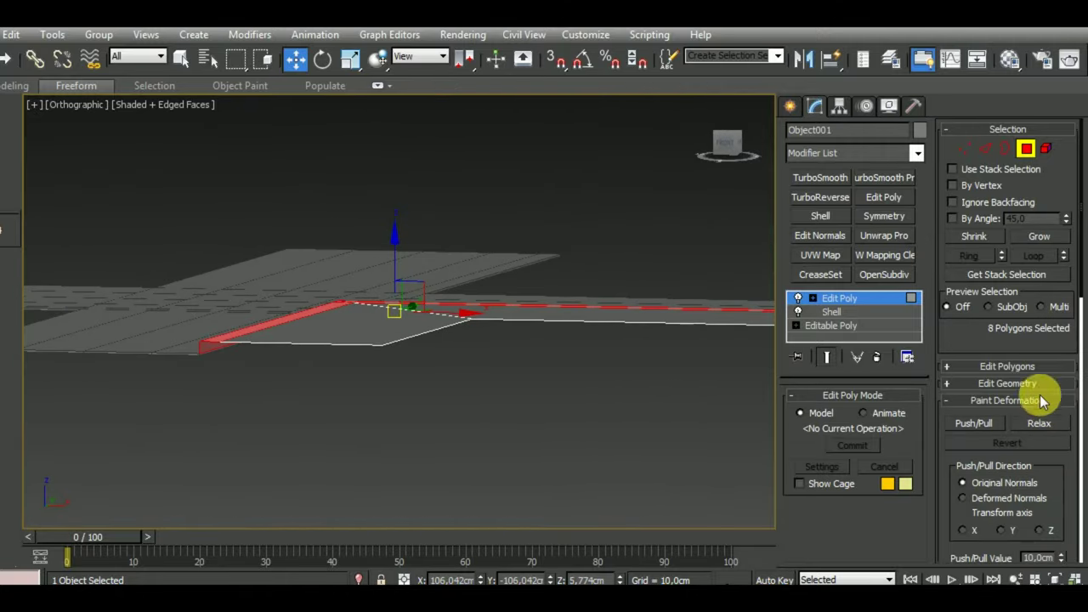
{"action": "left_click", "coordinate": [1038, 383]}
{"action": "left_click", "coordinate": [1048, 318]}
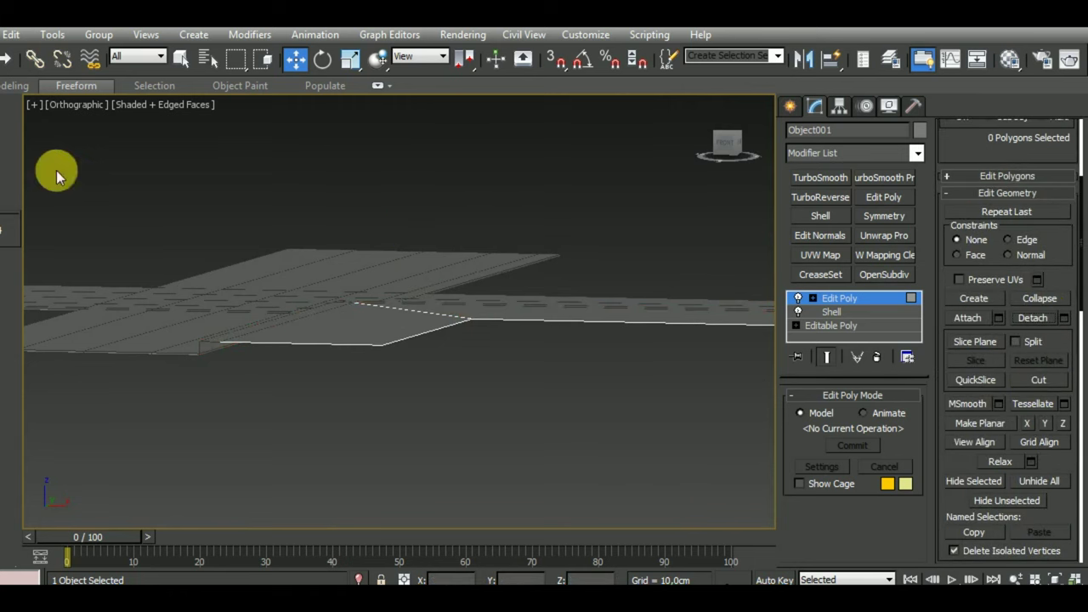
{"action": "left_click", "coordinate": [859, 302]}
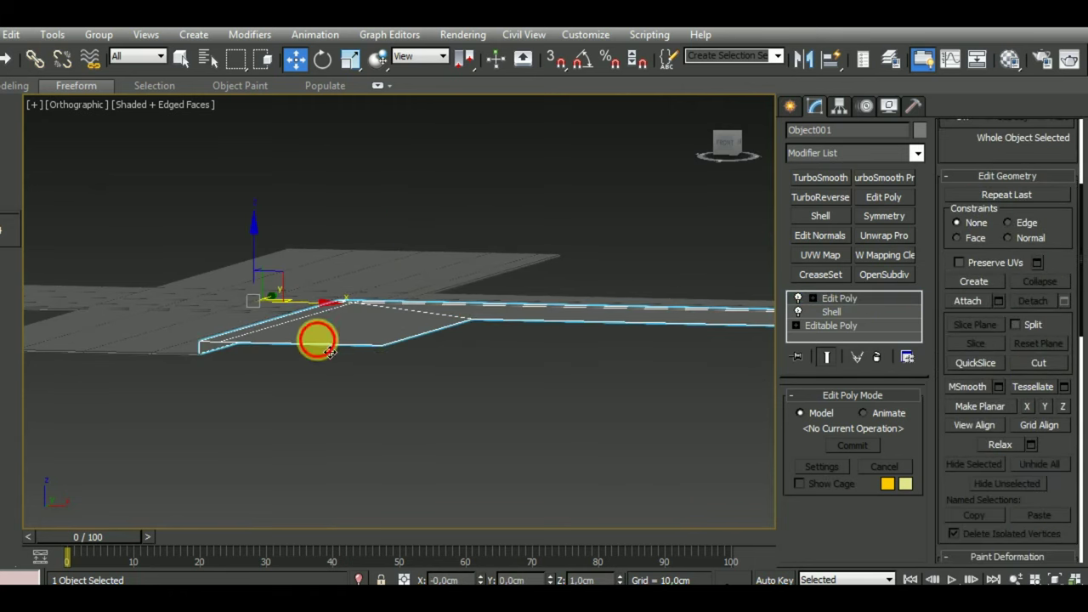
{"action": "scroll", "coordinate": [497, 399], "scroll_direction": "up", "scroll_amount": 3}
{"action": "scroll", "coordinate": [496, 398], "scroll_direction": "up", "scroll_amount": 3}
Step: At Polygon level, pick the thin curb strip polygon, then clear the selection
{"action": "left_click", "coordinate": [1026, 148]}
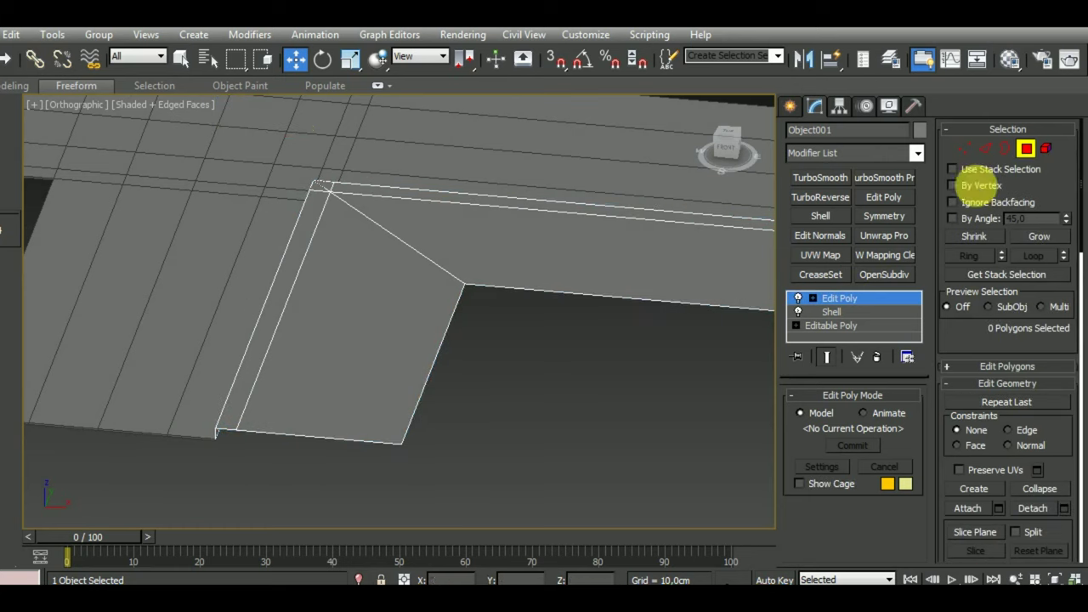
{"action": "left_click", "coordinate": [233, 414]}
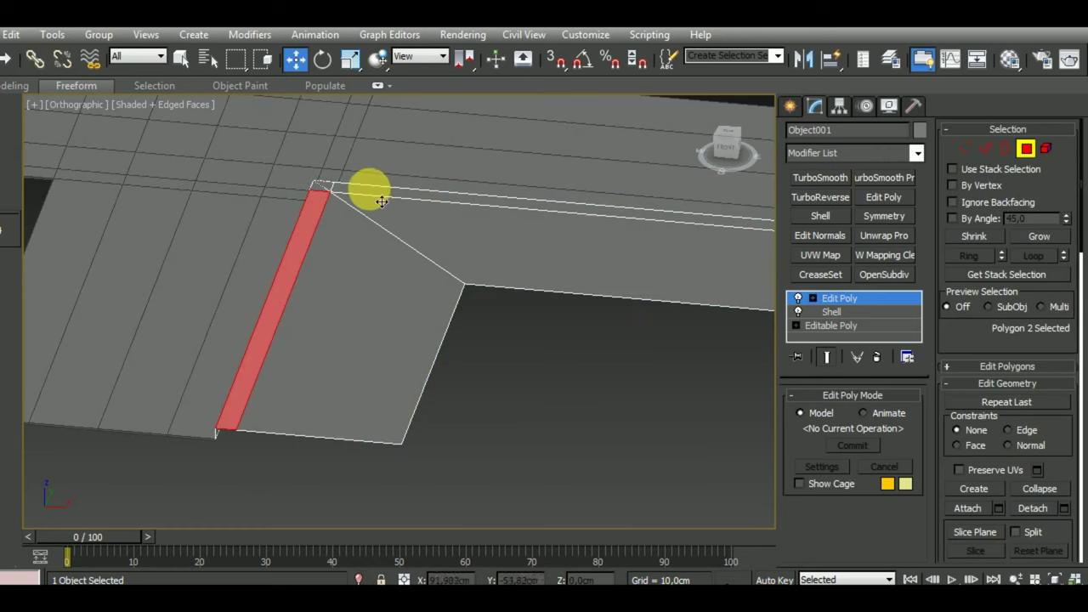
{"action": "mouse_move", "coordinate": [364, 307]}
{"action": "middle_mouse_down", "text": "alt"}
{"action": "mouse_move", "coordinate": [590, 295]}
{"action": "mouse_move", "coordinate": [548, 337]}
{"action": "mouse_move", "coordinate": [169, 350]}
{"action": "middle_mouse_up", "text": "alt"}
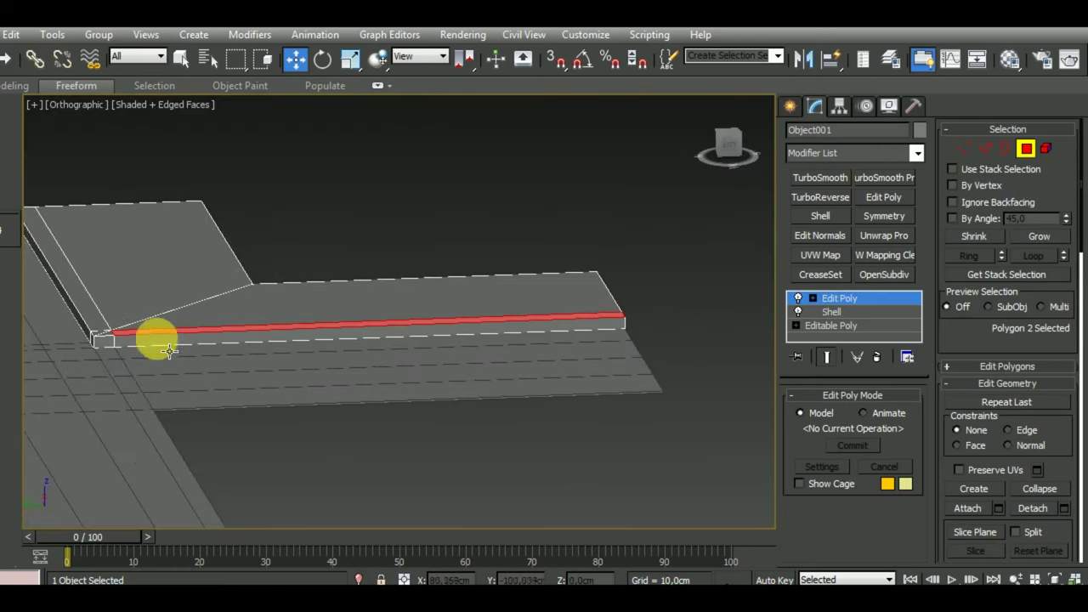
{"action": "left_click", "coordinate": [121, 342]}
{"action": "scroll", "coordinate": [129, 351], "scroll_direction": "up", "scroll_amount": 3}
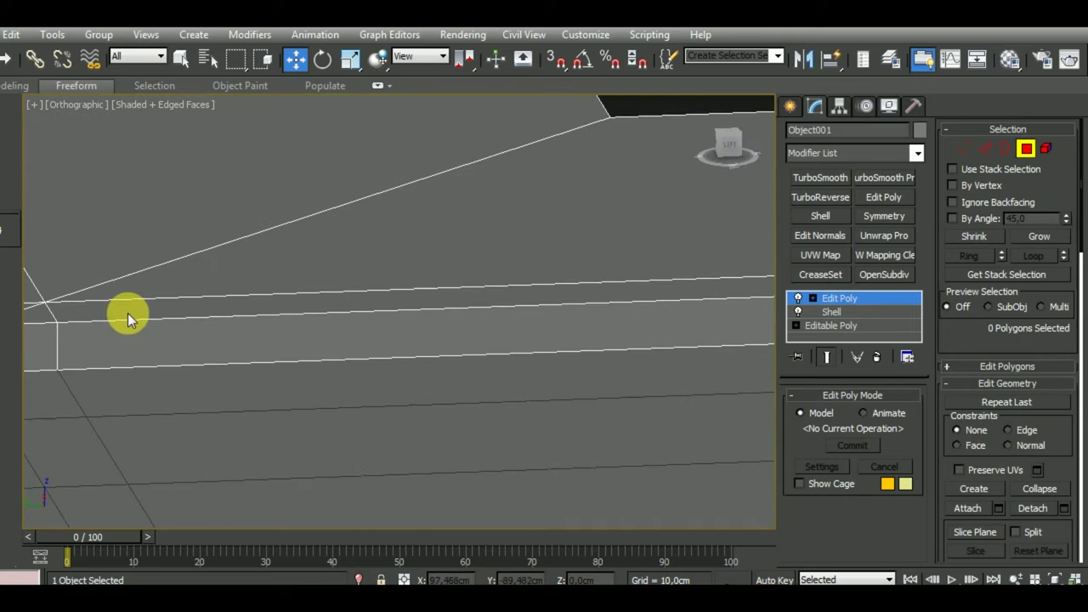
{"action": "scroll", "coordinate": [149, 312], "scroll_direction": "down", "scroll_amount": 2}
{"action": "scroll", "coordinate": [340, 320], "scroll_direction": "down", "scroll_amount": 3}
Step: Select the curb strip polygons from the lower-left one, cancelling an accidental vertical move
{"action": "mouse_move", "coordinate": [418, 332]}
{"action": "middle_mouse_down", "text": "alt"}
{"action": "mouse_move", "coordinate": [194, 364]}
{"action": "mouse_move", "coordinate": [202, 389]}
{"action": "middle_mouse_up", "text": "alt"}
{"action": "left_click", "coordinate": [93, 333]}
{"action": "scroll", "coordinate": [94, 334], "scroll_direction": "up", "scroll_amount": 2}
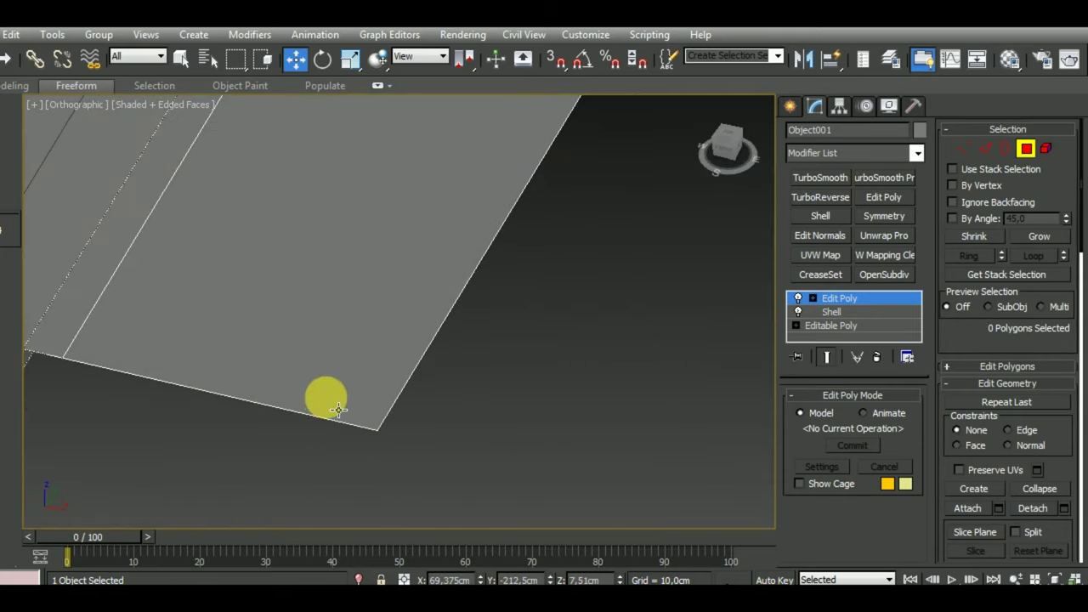
{"action": "key", "text": "ctrl+z"}
{"action": "scroll", "coordinate": [493, 400], "scroll_direction": "down", "scroll_amount": 2}
{"action": "mouse_move", "coordinate": [493, 400]}
{"action": "middle_mouse_down", "text": "alt"}
{"action": "mouse_move", "coordinate": [486, 377]}
{"action": "mouse_move", "coordinate": [595, 387]}
{"action": "mouse_move", "coordinate": [493, 449]}
{"action": "mouse_move", "coordinate": [438, 399]}
{"action": "mouse_move", "coordinate": [595, 393]}
{"action": "mouse_move", "coordinate": [518, 343]}
{"action": "mouse_move", "coordinate": [535, 372]}
{"action": "mouse_move", "coordinate": [465, 251]}
{"action": "middle_mouse_up", "text": "alt"}
{"action": "mouse_move", "coordinate": [436, 170]}
{"action": "left_mouse_down"}
{"action": "mouse_move", "coordinate": [432, 139]}
{"action": "mouse_move", "coordinate": [437, 262]}
{"action": "left_mouse_up"}
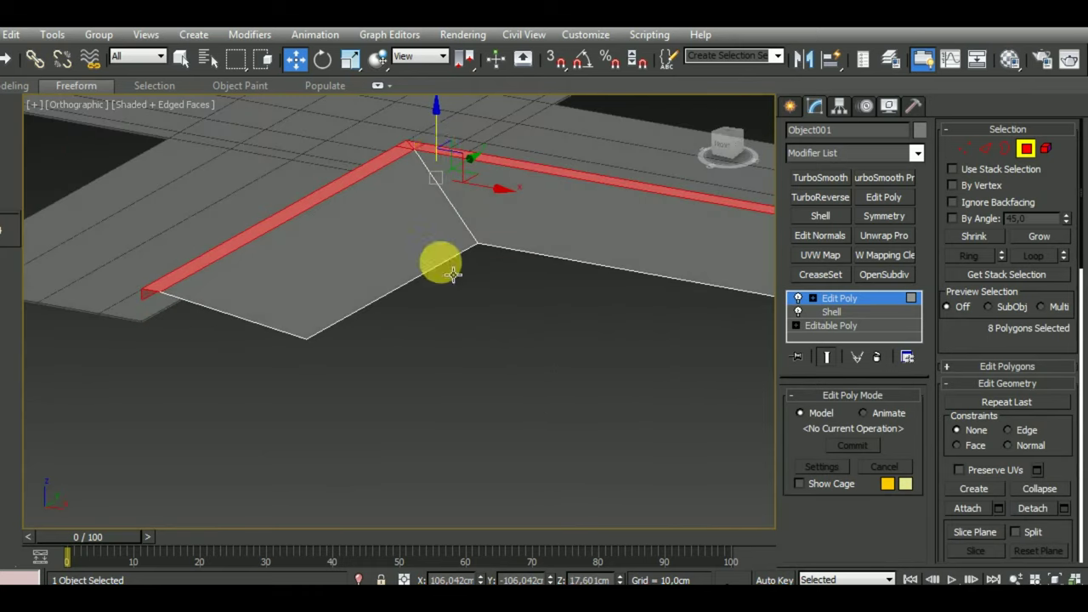
{"action": "right_click", "coordinate": [436, 263]}
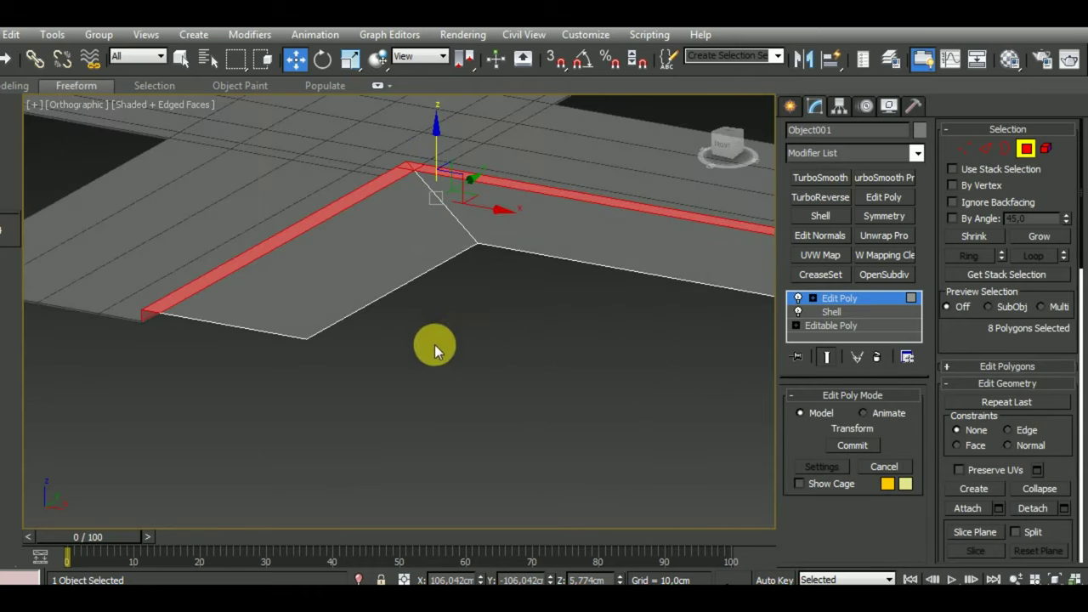
Step: Detach the strip polygons as Object002, exit Polygon level, and reselect Object001
{"action": "left_click", "coordinate": [1057, 510]}
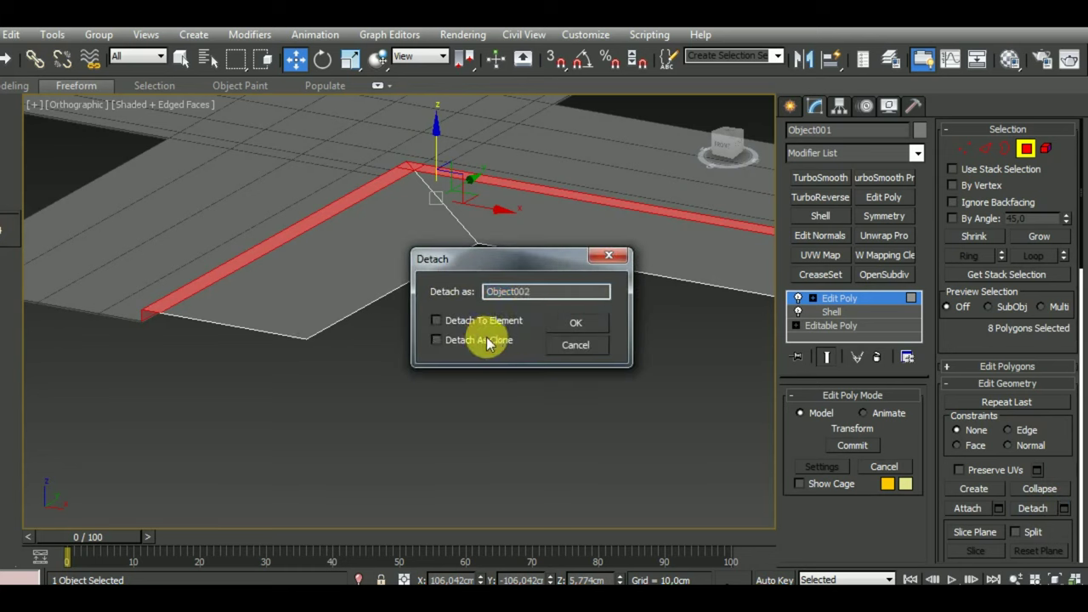
{"action": "left_click", "coordinate": [576, 323]}
{"action": "left_click", "coordinate": [1030, 147]}
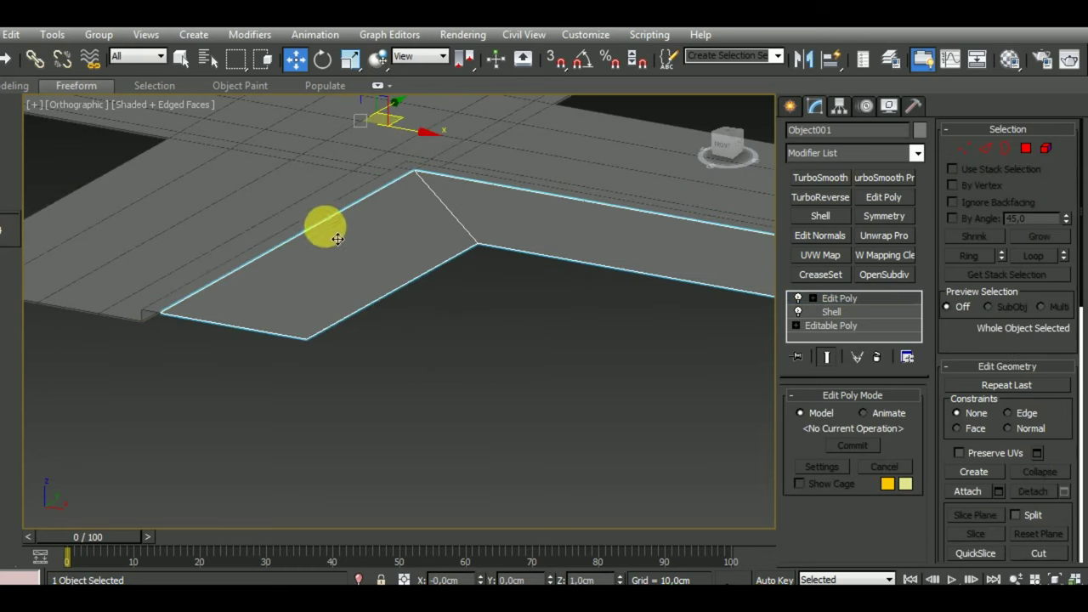
{"action": "left_click", "coordinate": [254, 250]}
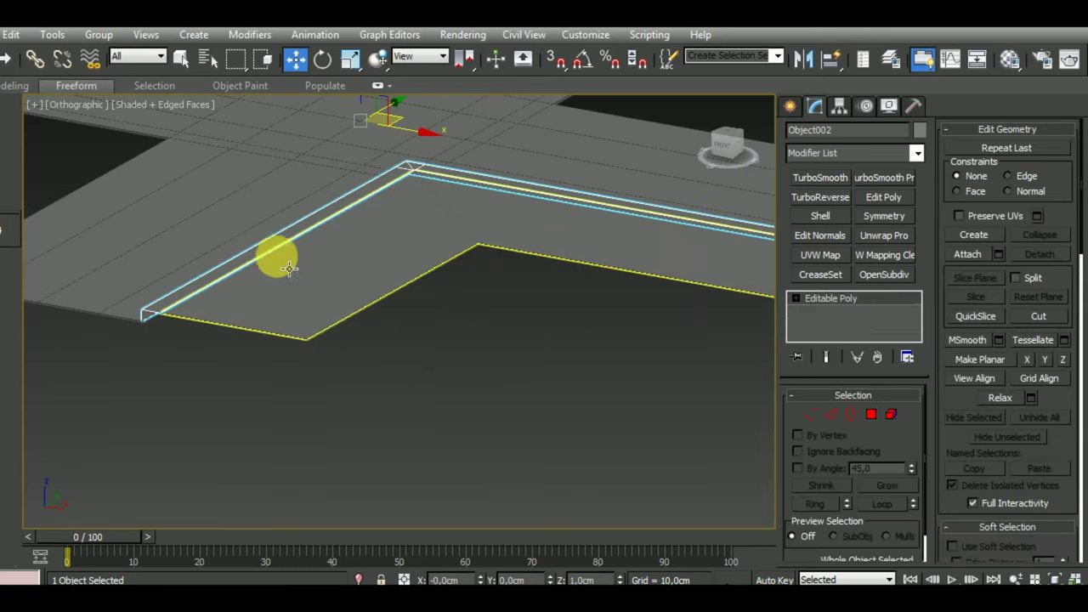
{"action": "left_click", "coordinate": [335, 291]}
{"action": "mouse_move", "coordinate": [340, 284]}
{"action": "middle_mouse_down", "text": "alt"}
{"action": "mouse_move", "coordinate": [516, 348]}
{"action": "mouse_move", "coordinate": [461, 340]}
{"action": "mouse_move", "coordinate": [382, 405]}
{"action": "middle_mouse_up", "text": "alt"}
{"action": "scroll", "coordinate": [620, 196], "scroll_direction": "up", "scroll_amount": 4}
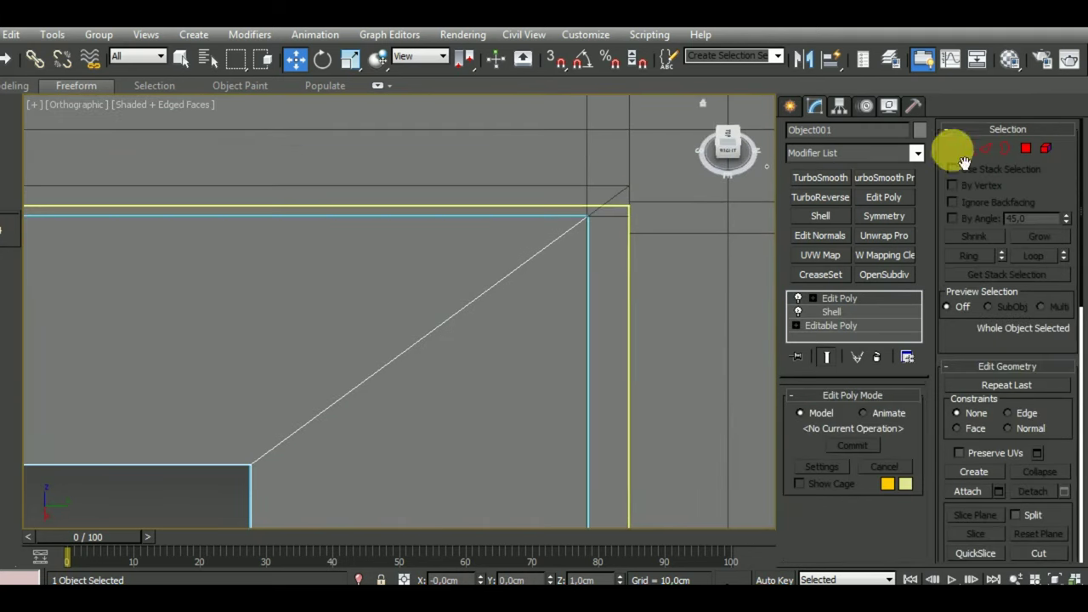
Step: Select Object002's outer and inner corner edges at Edge level
{"action": "left_click", "coordinate": [631, 223]}
{"action": "key", "text": "2"}
{"action": "middle_click_drag", "start_coordinate": [683, 212], "coordinate": [508, 276], "text": "alt"}
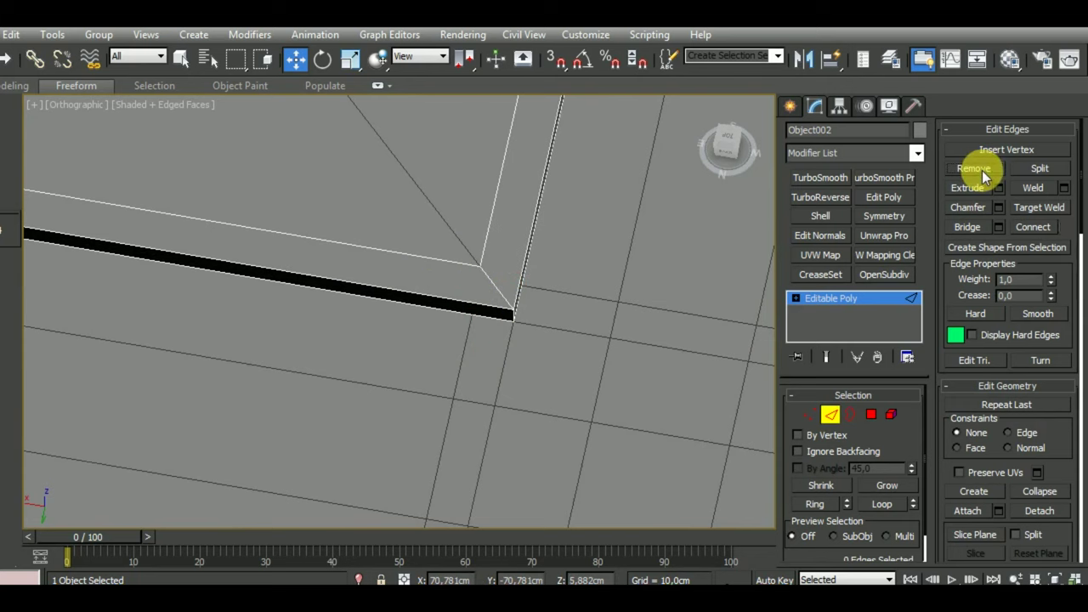
{"action": "left_click", "coordinate": [520, 318]}
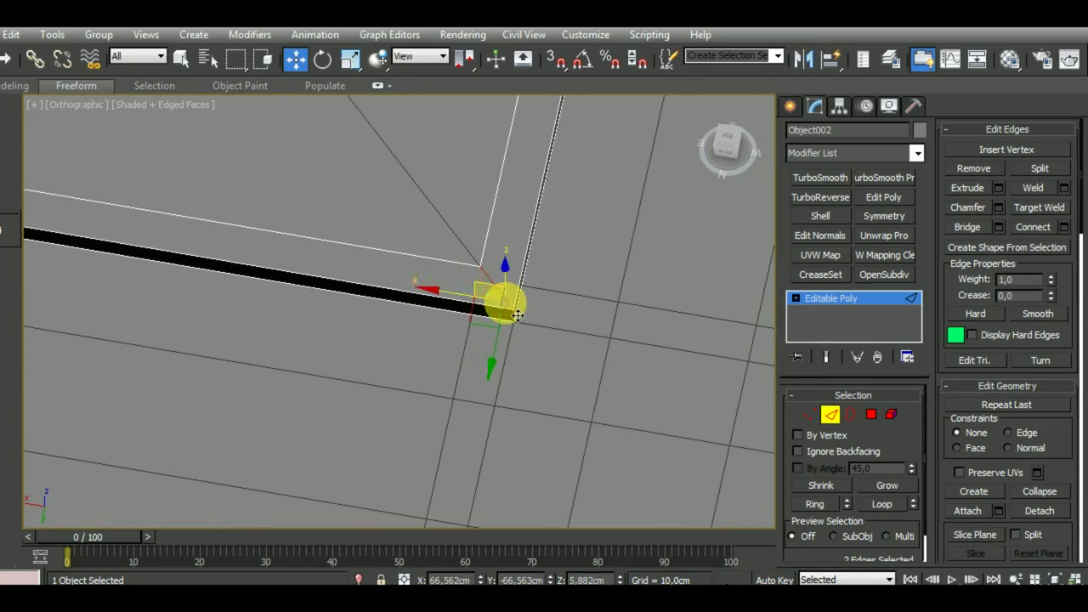
{"action": "middle_click_drag", "start_coordinate": [518, 316], "coordinate": [679, 327], "text": "alt"}
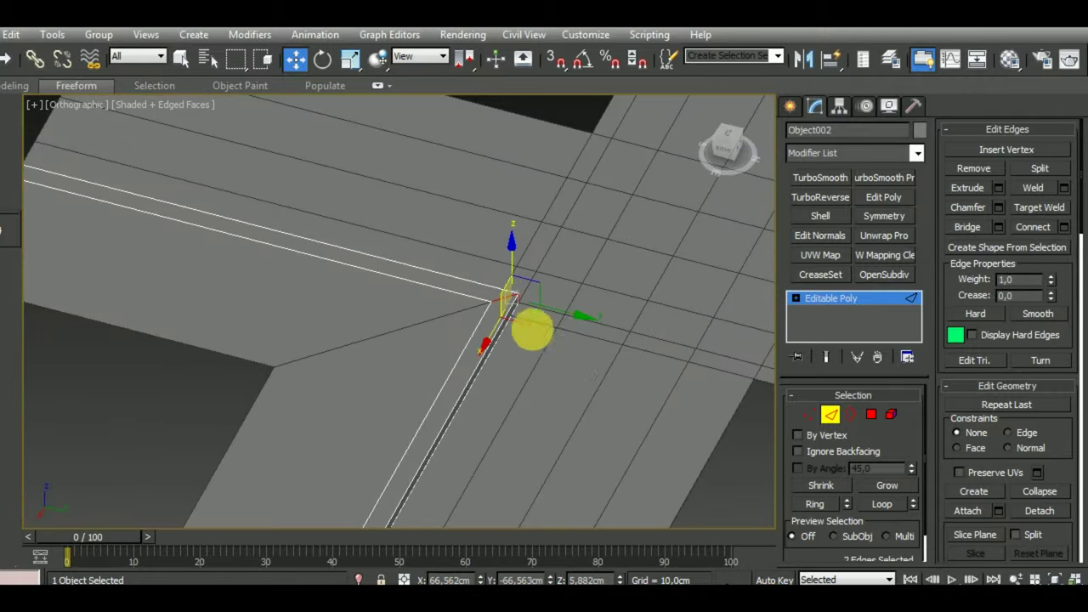
{"action": "middle_click_drag", "start_coordinate": [531, 331], "coordinate": [515, 308], "text": "alt"}
Step: Chamfer the corner edges with 6 segments and a 60 cm amount
{"action": "left_click", "coordinate": [998, 208]}
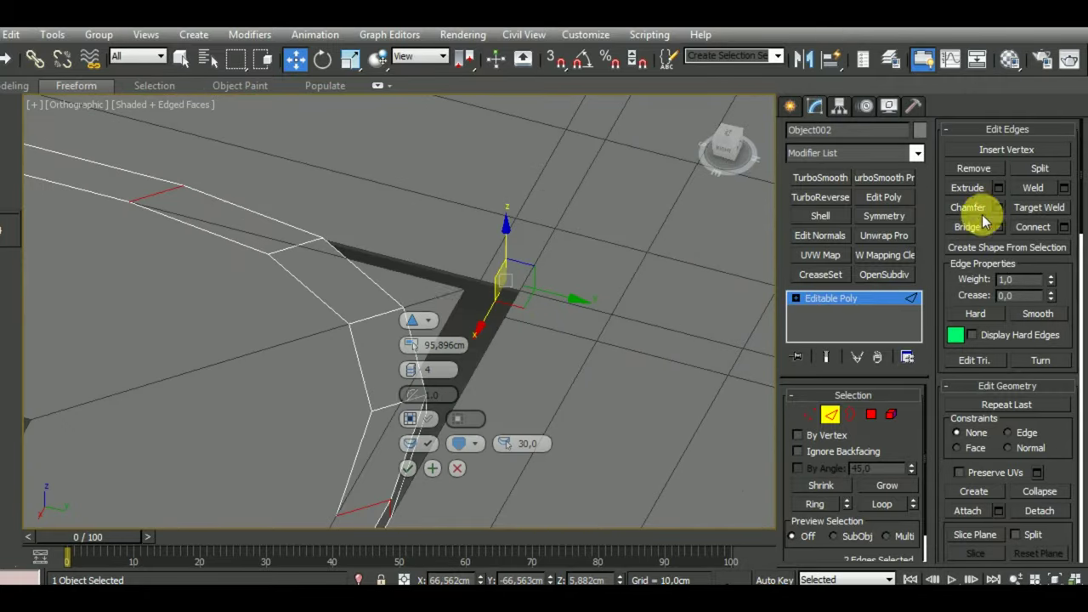
{"action": "mouse_move", "coordinate": [560, 402]}
{"action": "middle_mouse_down", "text": "alt"}
{"action": "mouse_move", "coordinate": [639, 321]}
{"action": "mouse_move", "coordinate": [626, 304]}
{"action": "middle_mouse_up", "text": "alt"}
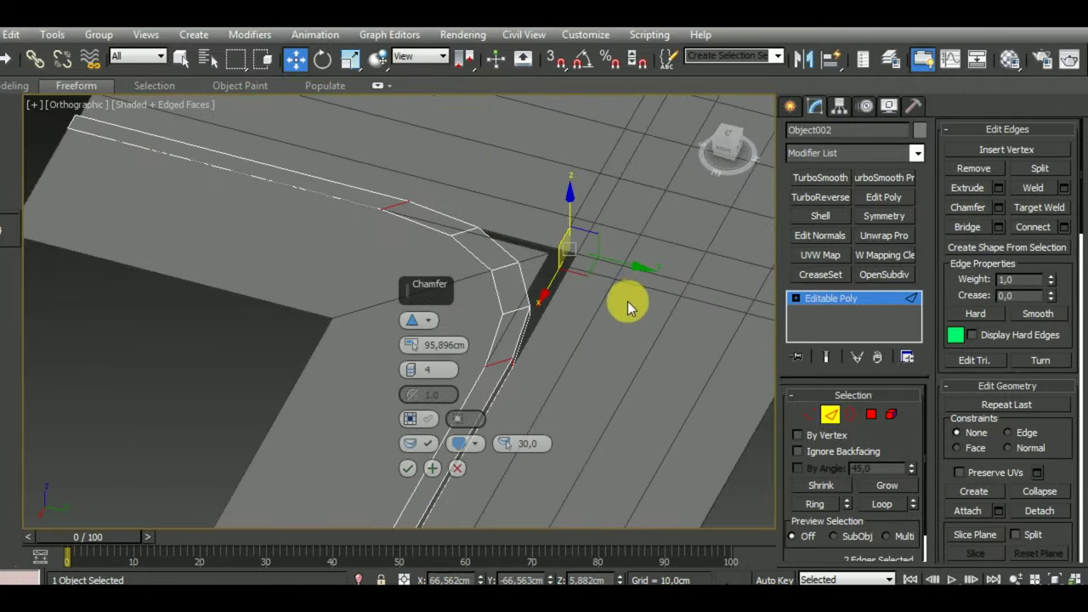
{"action": "left_click_drag", "start_coordinate": [414, 372], "coordinate": [416, 376]}
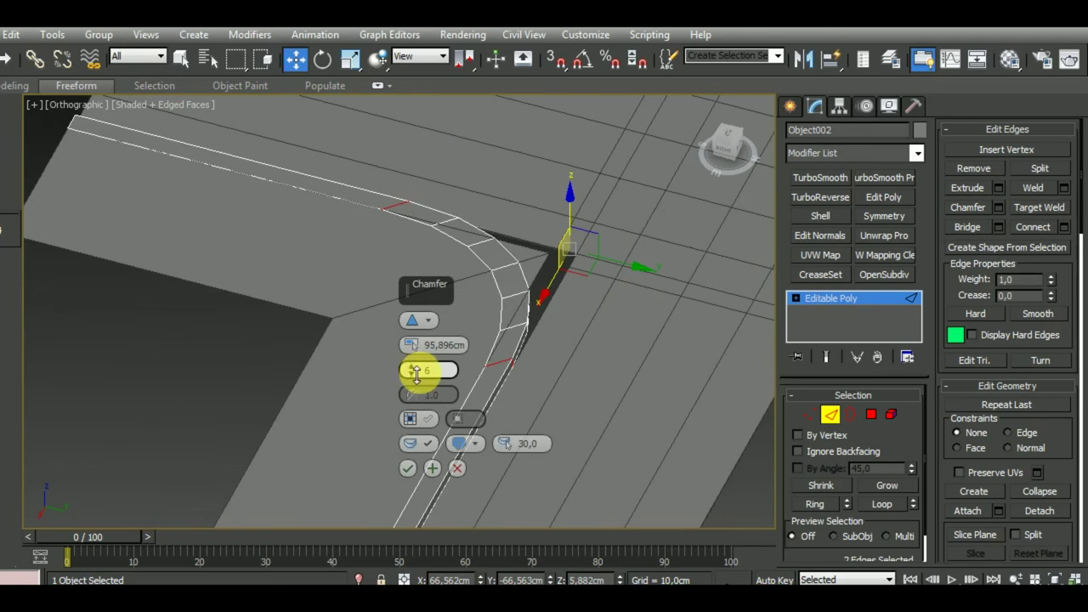
{"action": "middle_click_drag", "start_coordinate": [629, 353], "coordinate": [755, 379], "text": "alt"}
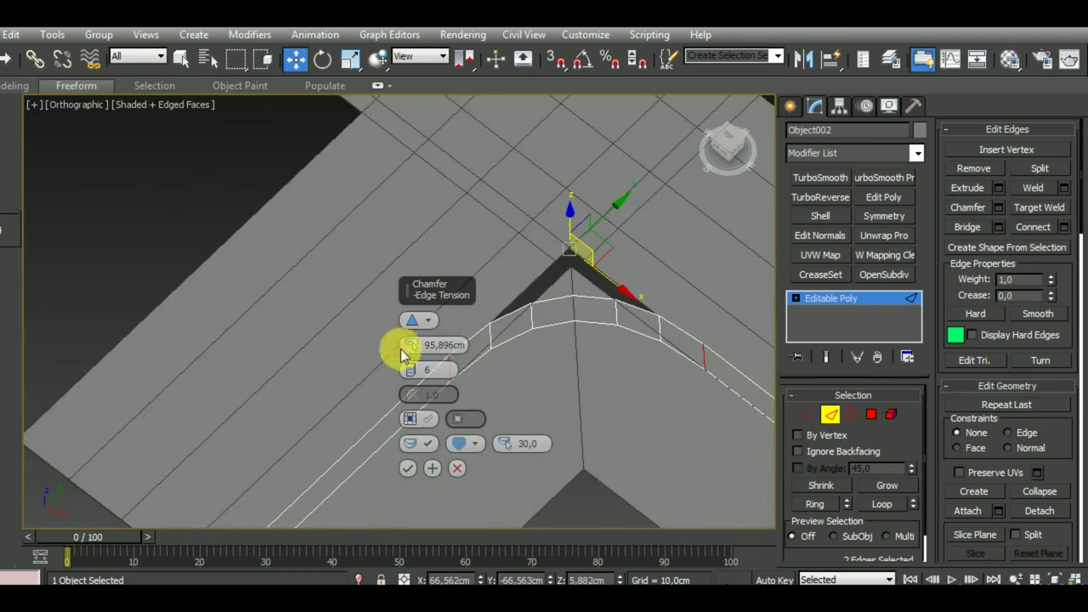
{"action": "left_click_drag", "start_coordinate": [416, 361], "coordinate": [422, 391]}
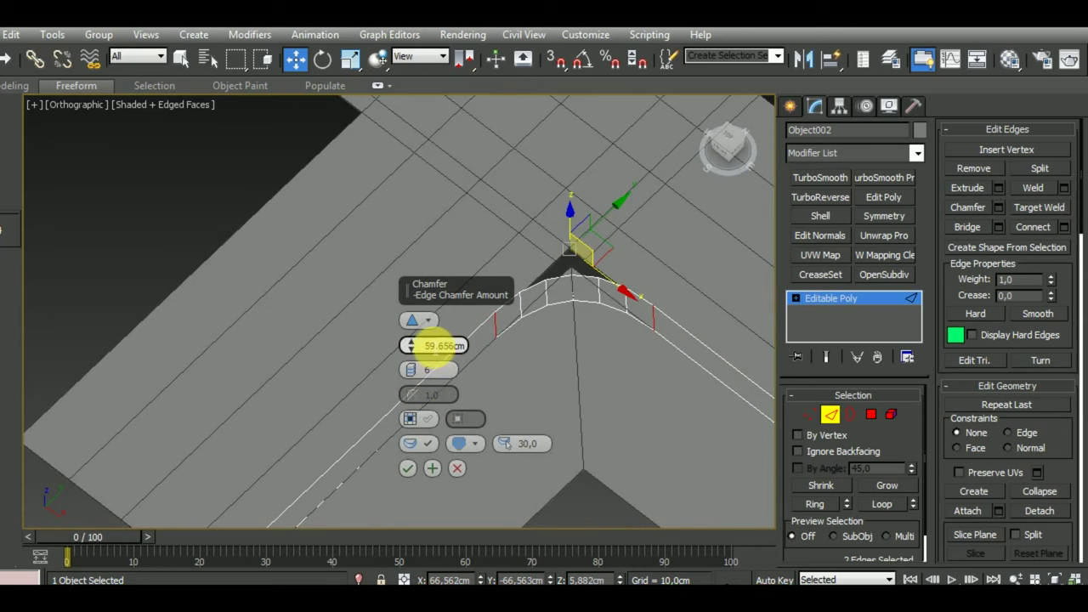
{"action": "left_click", "coordinate": [434, 344]}
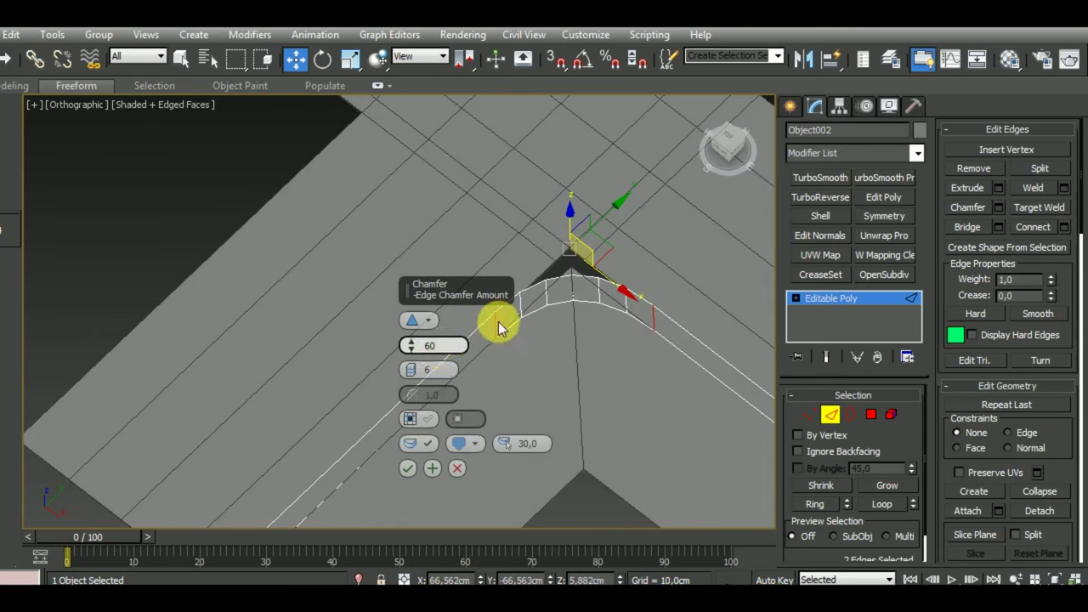
{"action": "left_click", "coordinate": [413, 473]}
{"action": "middle_click_drag", "start_coordinate": [578, 451], "coordinate": [597, 358]}
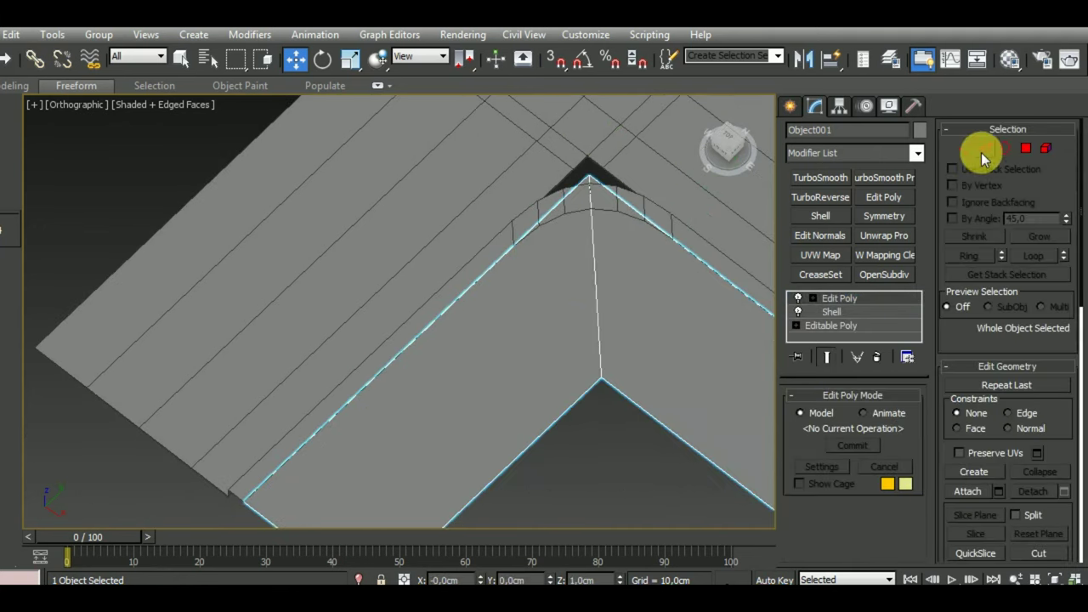
Step: Put Object001's Edit Poly at Edge level and get a close, low view of the road corner
{"action": "left_click", "coordinate": [984, 148]}
{"action": "mouse_move", "coordinate": [631, 448]}
{"action": "middle_mouse_down", "text": "alt"}
{"action": "mouse_move", "coordinate": [613, 284]}
{"action": "mouse_move", "coordinate": [607, 308]}
{"action": "mouse_move", "coordinate": [524, 332]}
{"action": "mouse_move", "coordinate": [498, 306]}
{"action": "middle_mouse_up", "text": "alt"}
{"action": "scroll", "coordinate": [630, 331], "scroll_direction": "up", "scroll_amount": 2}
{"action": "mouse_move", "coordinate": [576, 316]}
{"action": "middle_mouse_down", "text": "alt"}
{"action": "mouse_move", "coordinate": [649, 314]}
{"action": "mouse_move", "coordinate": [643, 364]}
{"action": "mouse_move", "coordinate": [678, 366]}
{"action": "mouse_move", "coordinate": [686, 381]}
{"action": "mouse_move", "coordinate": [660, 401]}
{"action": "mouse_move", "coordinate": [651, 340]}
{"action": "mouse_move", "coordinate": [607, 267]}
{"action": "mouse_move", "coordinate": [632, 382]}
{"action": "mouse_move", "coordinate": [655, 361]}
{"action": "middle_mouse_up", "text": "alt"}
{"action": "scroll", "coordinate": [649, 314], "scroll_direction": "up", "scroll_amount": 3}
{"action": "scroll", "coordinate": [624, 321], "scroll_direction": "down", "scroll_amount": 3}
{"action": "scroll", "coordinate": [633, 382], "scroll_direction": "up", "scroll_amount": 3}
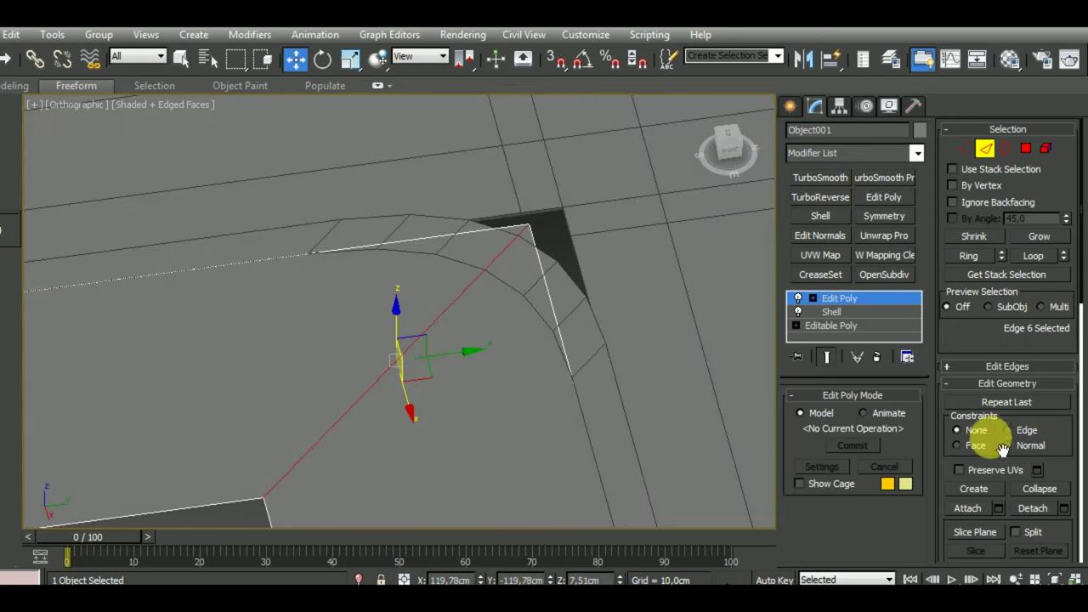
Step: Chamfer the corner edges with 6 segments and a 60 cm amount
{"action": "left_click", "coordinate": [1010, 366]}
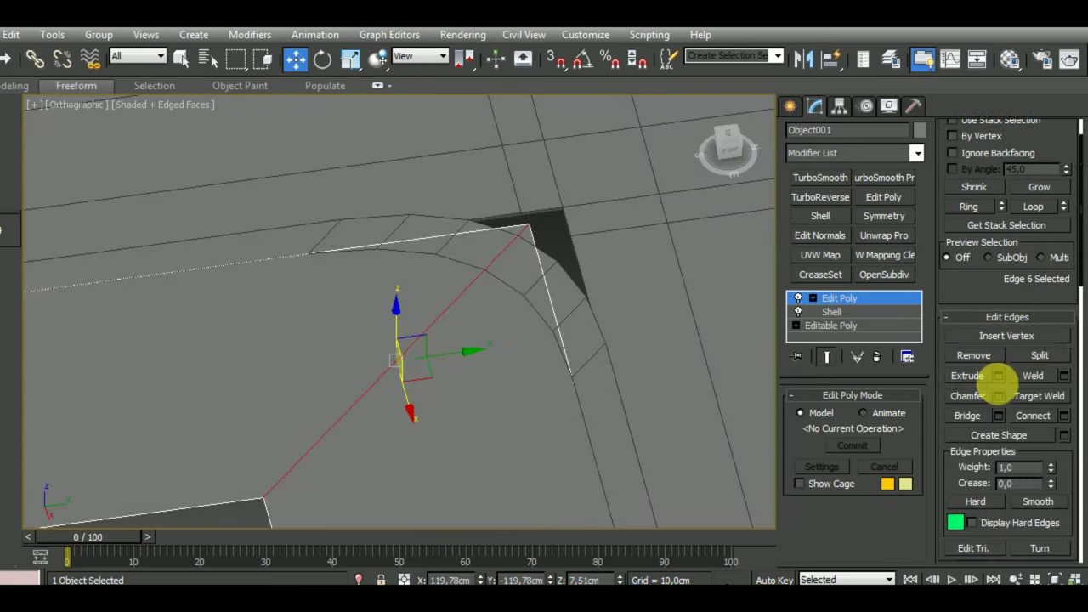
{"action": "left_click", "coordinate": [999, 397]}
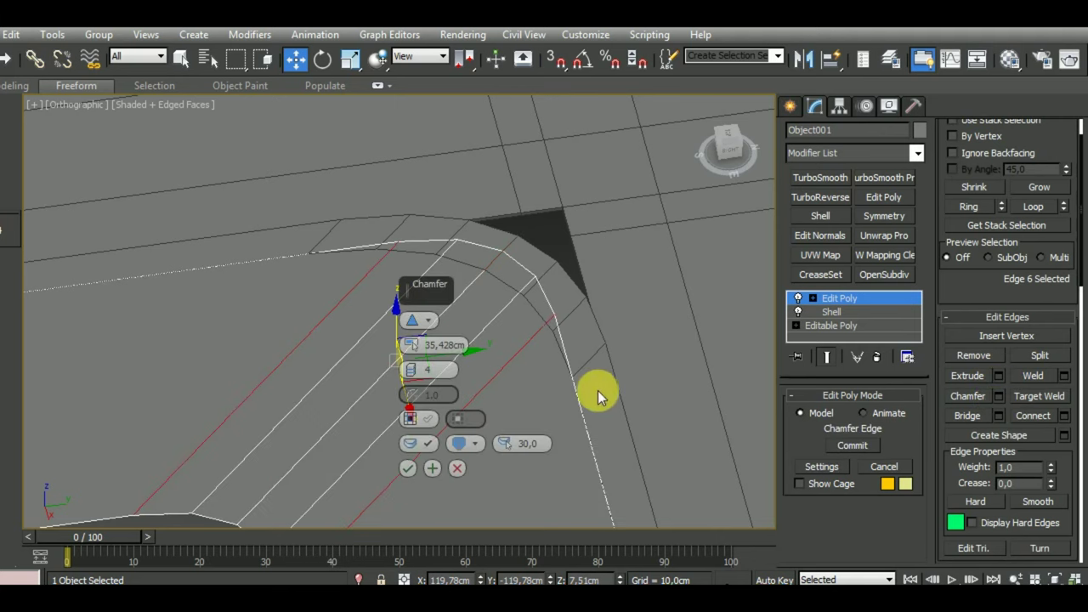
{"action": "middle_click_drag", "start_coordinate": [598, 390], "coordinate": [485, 351], "text": "alt"}
{"action": "left_click_drag", "start_coordinate": [413, 371], "coordinate": [413, 284]}
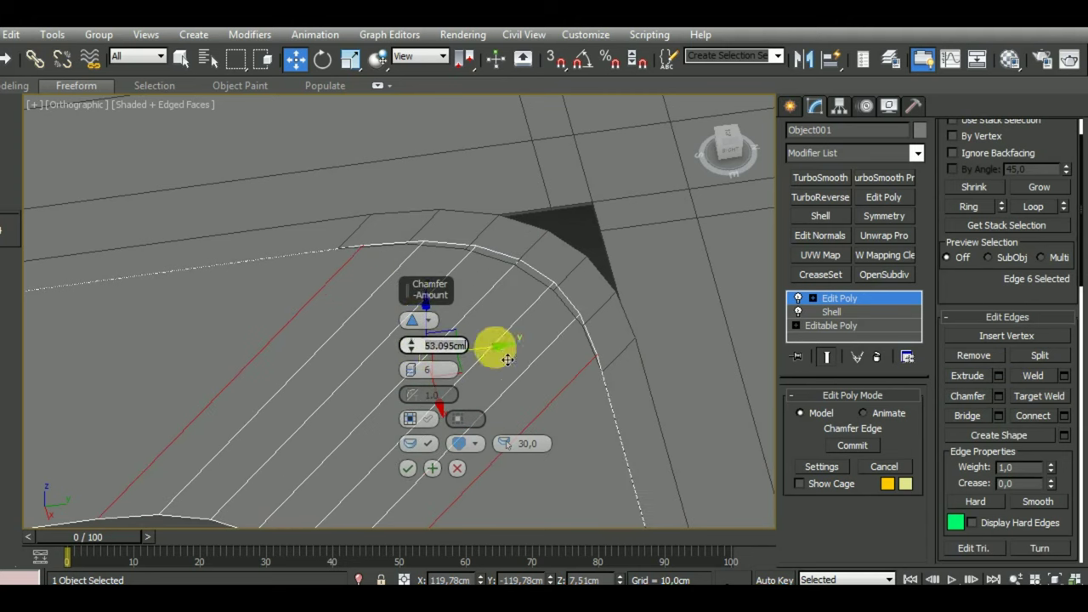
{"action": "type", "text": "60"}
{"action": "left_click", "coordinate": [407, 469]}
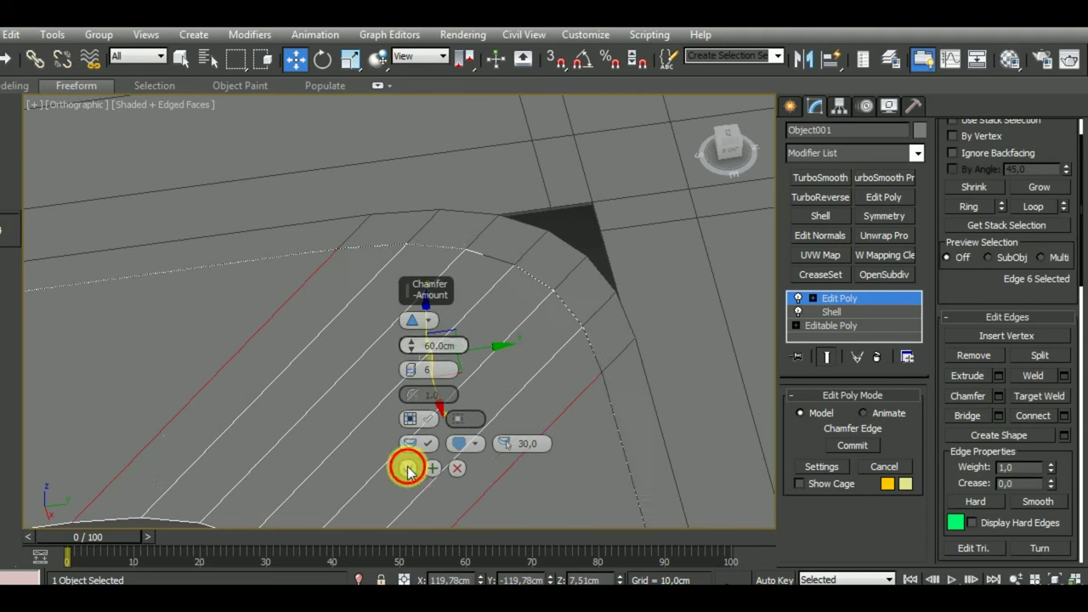
Step: Commit the 60 cm chamfer and inspect the rounded corner from a near top-down view
{"action": "left_click", "coordinate": [407, 468]}
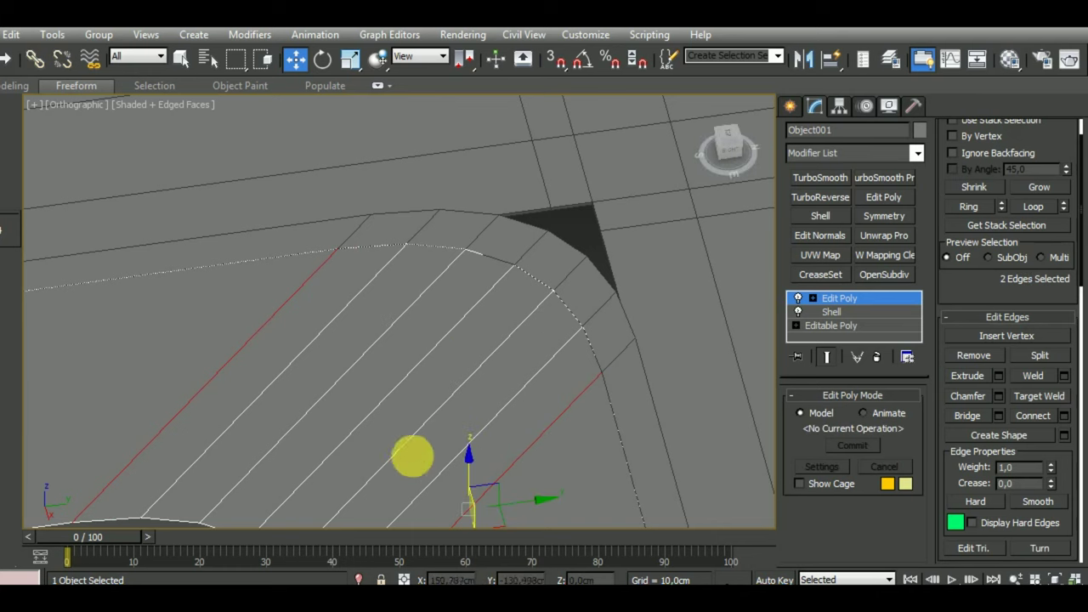
{"action": "scroll", "coordinate": [462, 303], "scroll_direction": "down", "scroll_amount": 5}
{"action": "scroll", "coordinate": [542, 359], "scroll_direction": "down", "scroll_amount": 3}
{"action": "mouse_move", "coordinate": [541, 359]}
{"action": "middle_mouse_down", "text": "alt"}
{"action": "mouse_move", "coordinate": [504, 398]}
{"action": "mouse_move", "coordinate": [518, 422]}
{"action": "mouse_move", "coordinate": [576, 366]}
{"action": "mouse_move", "coordinate": [563, 316]}
{"action": "mouse_move", "coordinate": [544, 340]}
{"action": "mouse_move", "coordinate": [480, 346]}
{"action": "middle_mouse_up", "text": "alt"}
{"action": "scroll", "coordinate": [524, 350], "scroll_direction": "up", "scroll_amount": 5}
{"action": "scroll", "coordinate": [524, 351], "scroll_direction": "down", "scroll_amount": 5}
{"action": "scroll", "coordinate": [389, 329], "scroll_direction": "up", "scroll_amount": 3}
{"action": "mouse_move", "coordinate": [390, 329]}
{"action": "middle_mouse_down", "text": "alt"}
{"action": "mouse_move", "coordinate": [463, 308]}
{"action": "mouse_move", "coordinate": [590, 363]}
{"action": "middle_mouse_up", "text": "alt"}
{"action": "scroll", "coordinate": [588, 364], "scroll_direction": "down", "scroll_amount": 2}
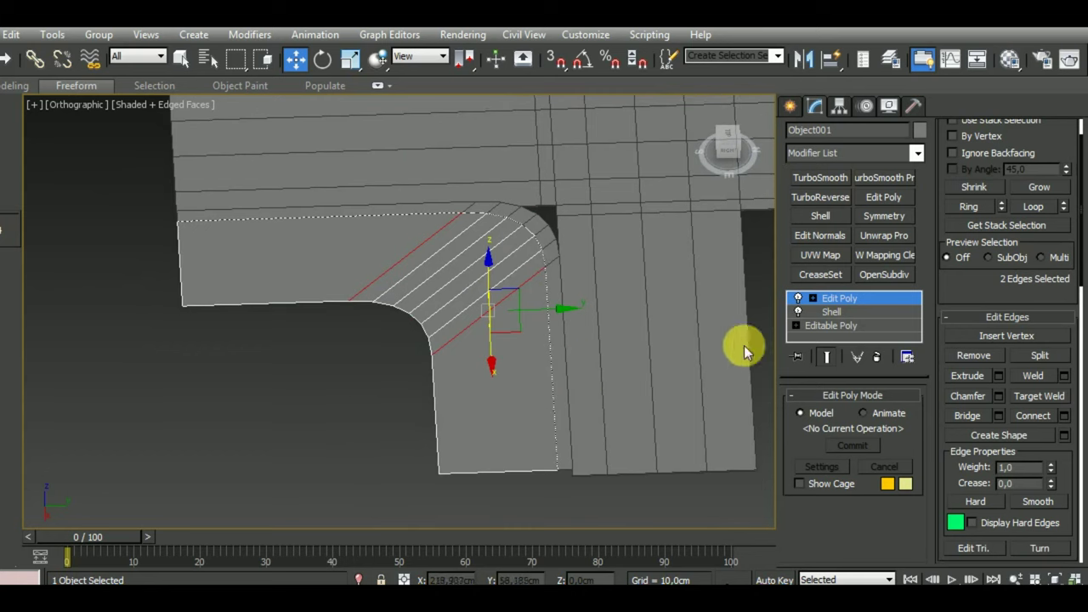
Step: Exit edge editing, deselect everything, and select the crossroads plane Plane001
{"action": "left_click", "coordinate": [833, 301]}
{"action": "left_click", "coordinate": [290, 437]}
{"action": "scroll", "coordinate": [216, 423], "scroll_direction": "down", "scroll_amount": 2}
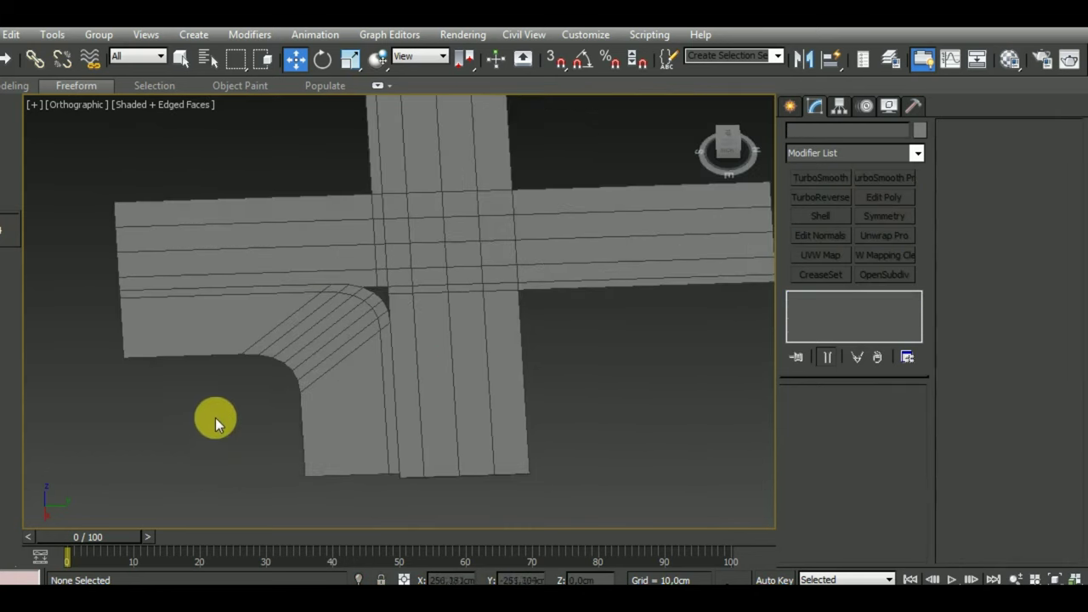
{"action": "scroll", "coordinate": [337, 371], "scroll_direction": "down", "scroll_amount": 2}
{"action": "scroll", "coordinate": [352, 342], "scroll_direction": "up", "scroll_amount": 5}
{"action": "left_click", "coordinate": [353, 342]}
Step: On Plane001's Editable Poly at Edge level, select the edge loop along the vertical road's side
{"action": "scroll", "coordinate": [364, 334], "scroll_direction": "up", "scroll_amount": 2}
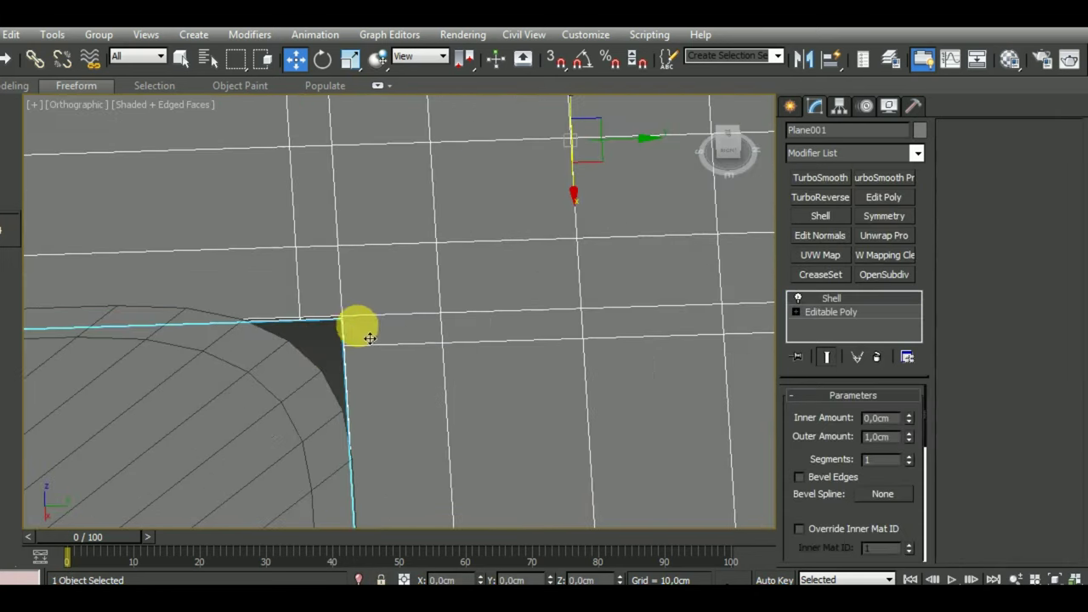
{"action": "scroll", "coordinate": [399, 343], "scroll_direction": "down", "scroll_amount": 2}
{"action": "left_click", "coordinate": [855, 312]}
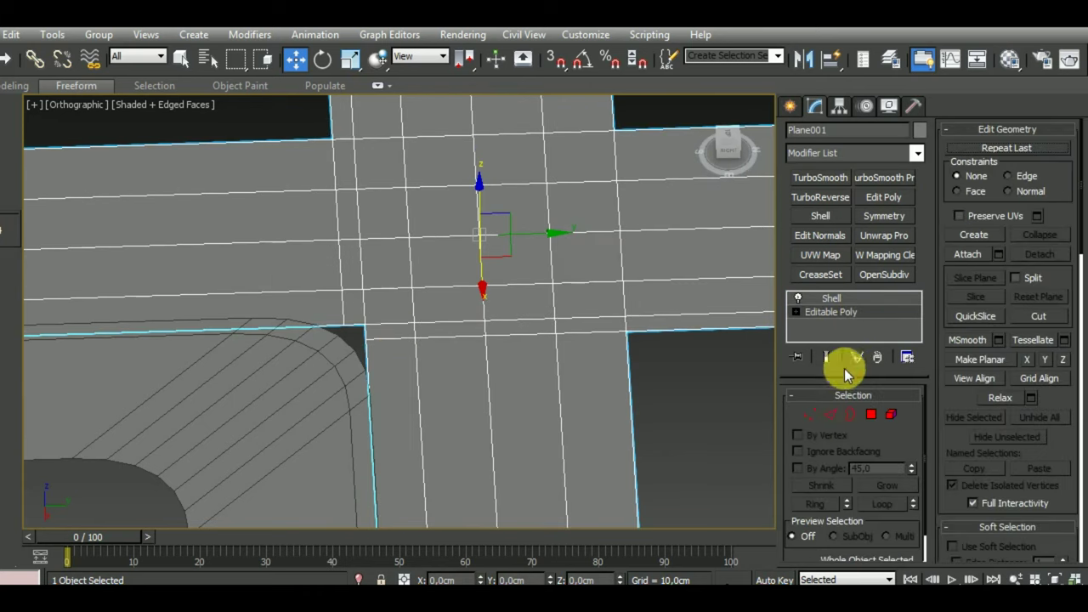
{"action": "left_click", "coordinate": [808, 413]}
{"action": "middle_click_drag", "start_coordinate": [347, 345], "coordinate": [412, 364]}
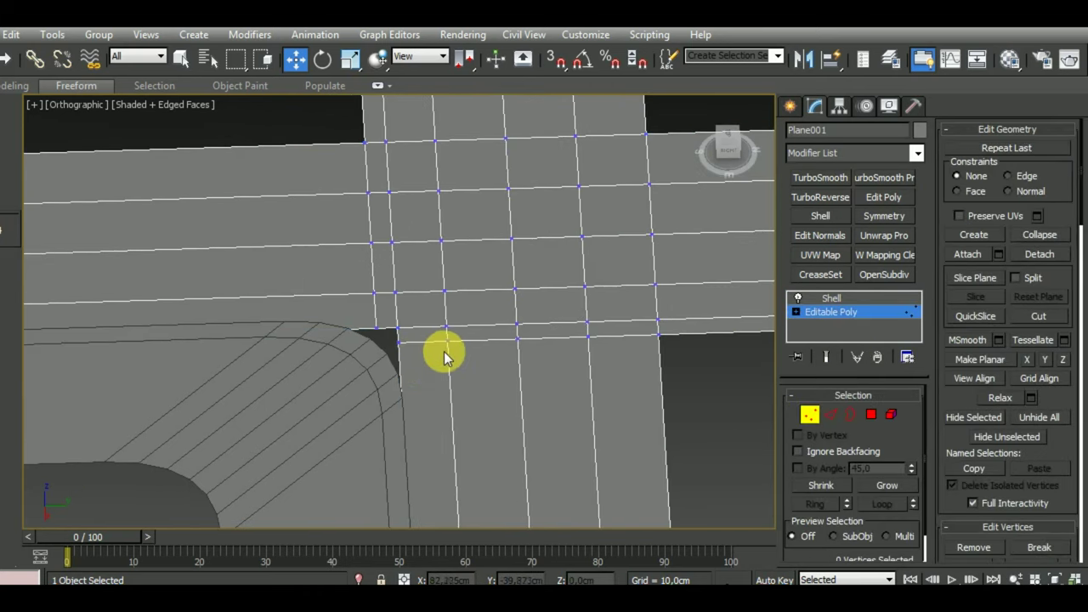
{"action": "scroll", "coordinate": [444, 355], "scroll_direction": "down", "scroll_amount": 1}
{"action": "left_click", "coordinate": [831, 414]}
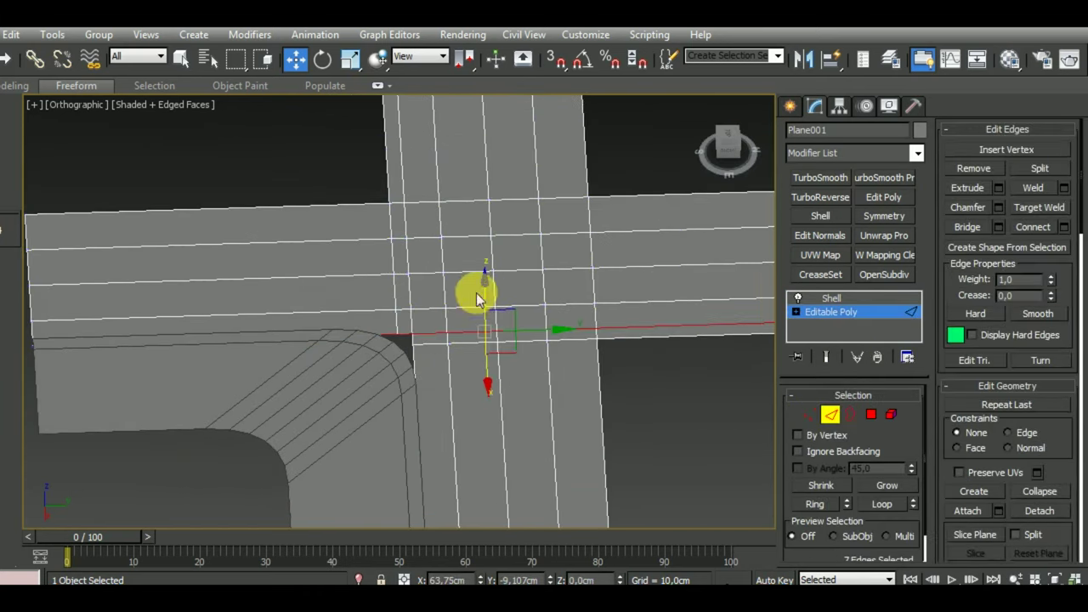
{"action": "scroll", "coordinate": [420, 311], "scroll_direction": "up", "scroll_amount": 1}
{"action": "scroll", "coordinate": [400, 318], "scroll_direction": "up", "scroll_amount": 1}
{"action": "double_click", "coordinate": [396, 340]}
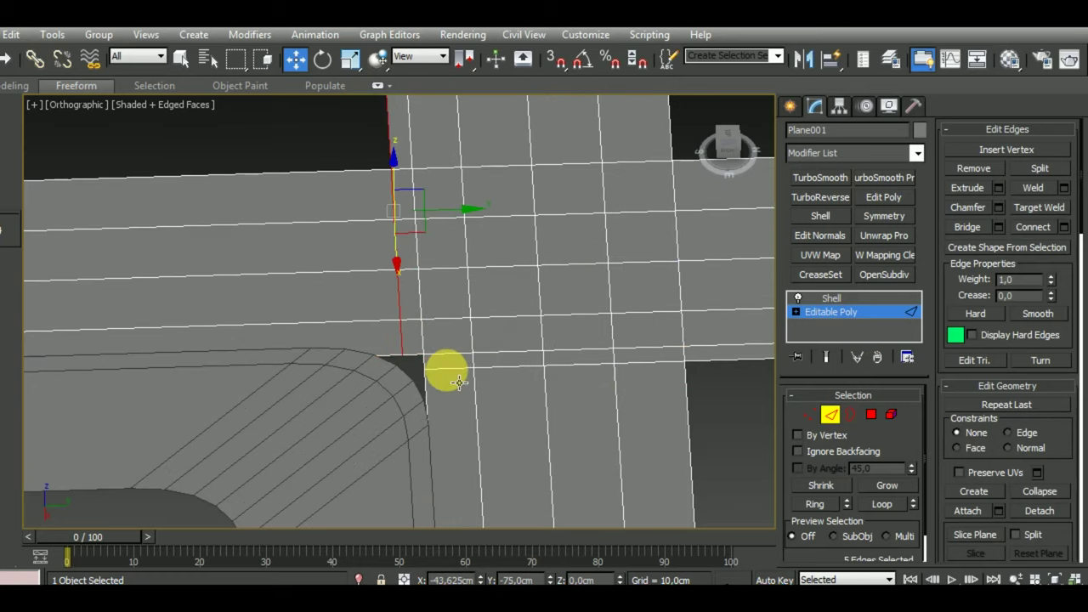
{"action": "scroll", "coordinate": [632, 413], "scroll_direction": "down", "scroll_amount": 1}
{"action": "scroll", "coordinate": [607, 388], "scroll_direction": "down", "scroll_amount": 2}
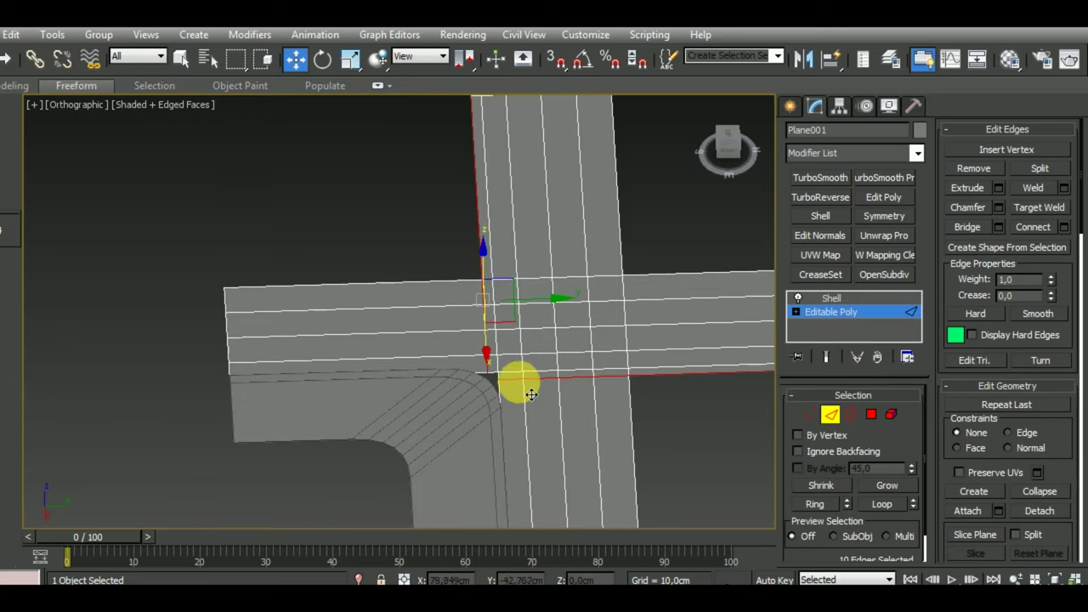
{"action": "scroll", "coordinate": [529, 388], "scroll_direction": "up", "scroll_amount": 1}
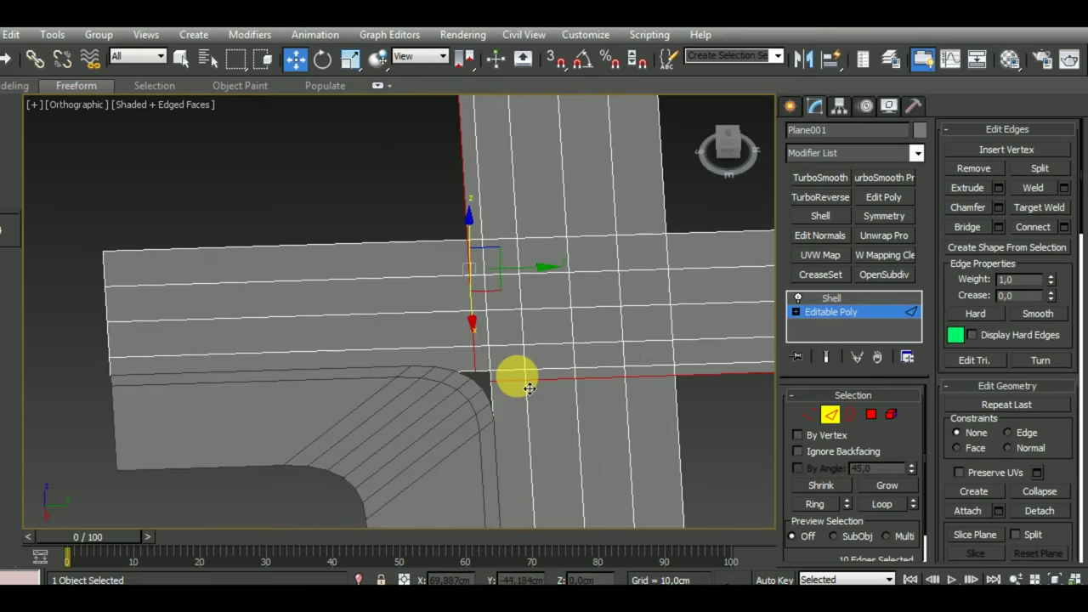
{"action": "scroll", "coordinate": [510, 381], "scroll_direction": "down", "scroll_amount": 2}
{"action": "scroll", "coordinate": [505, 374], "scroll_direction": "down", "scroll_amount": 3}
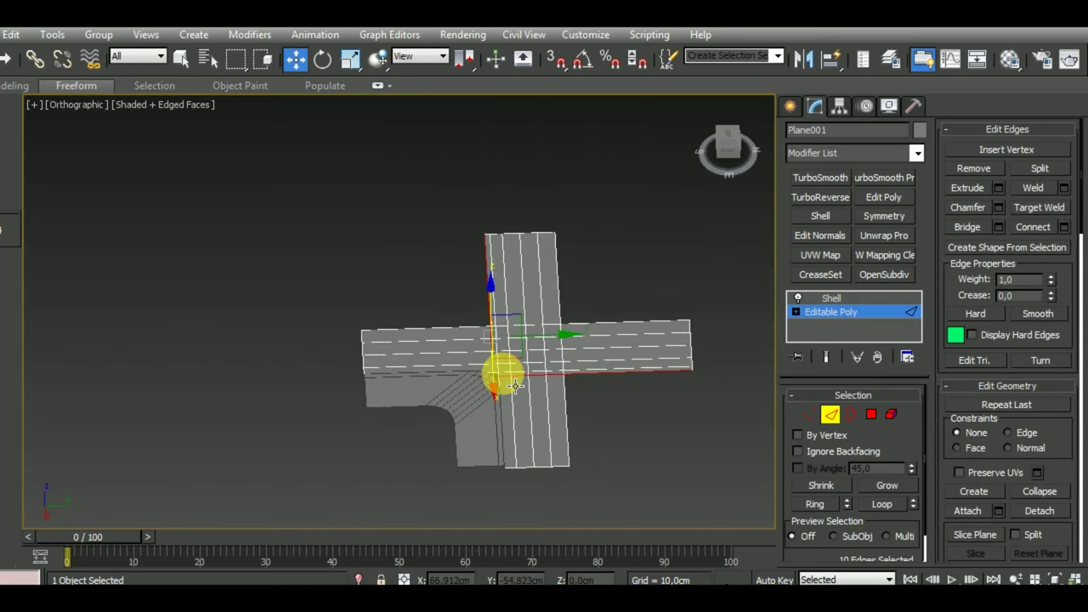
{"action": "middle_click_drag", "start_coordinate": [534, 383], "coordinate": [660, 418], "text": "alt"}
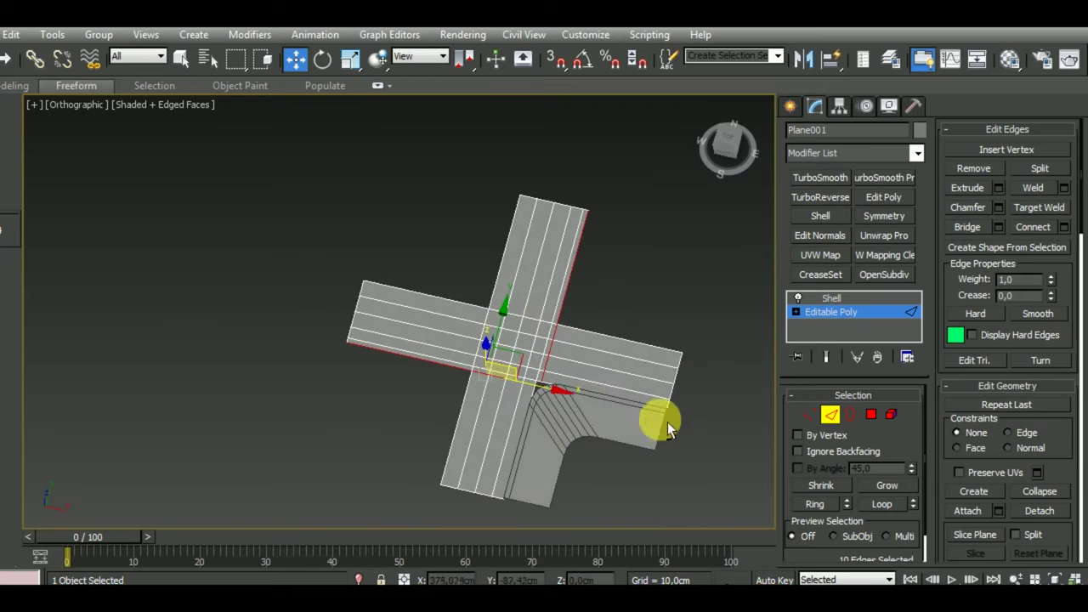
{"action": "scroll", "coordinate": [531, 359], "scroll_direction": "up", "scroll_amount": 2}
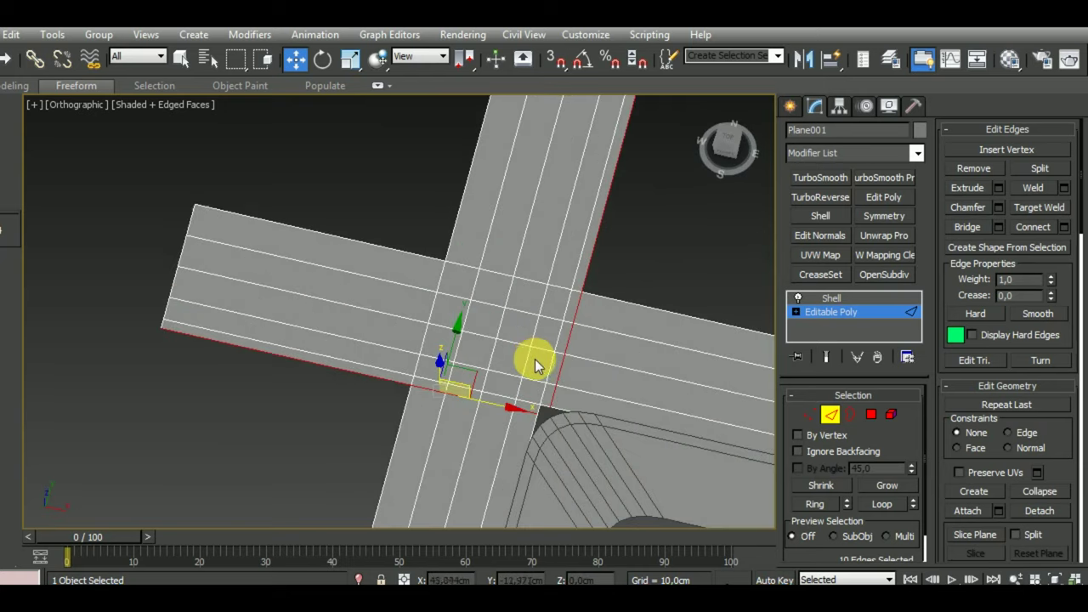
Step: Select the single corner edge and slide it along X toward the curb's curved corner
{"action": "left_click", "coordinate": [872, 414]}
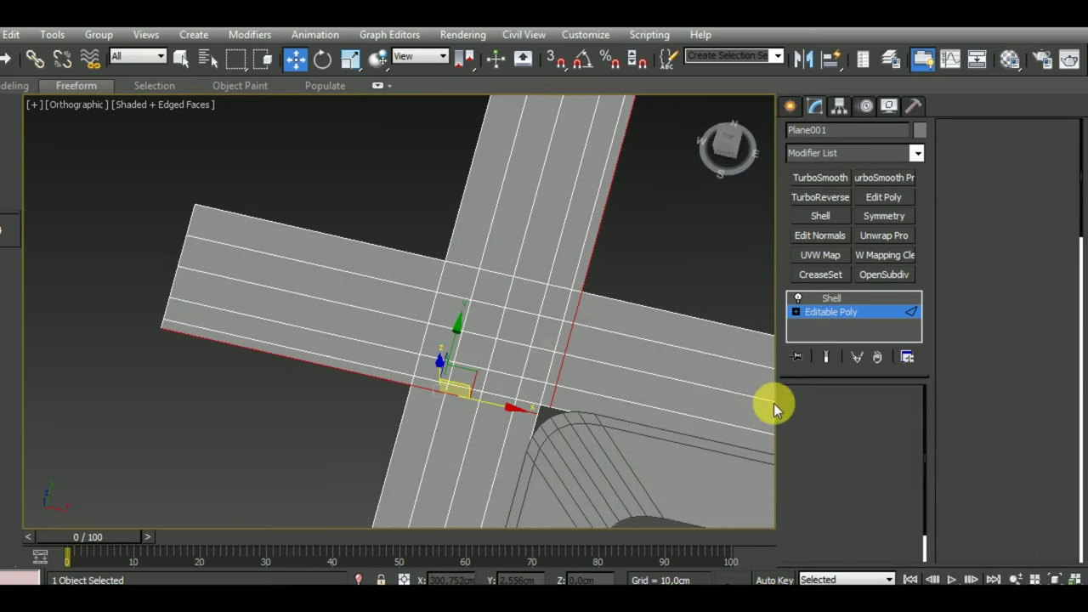
{"action": "scroll", "coordinate": [578, 413], "scroll_direction": "up", "scroll_amount": 1}
{"action": "scroll", "coordinate": [575, 413], "scroll_direction": "up", "scroll_amount": 1}
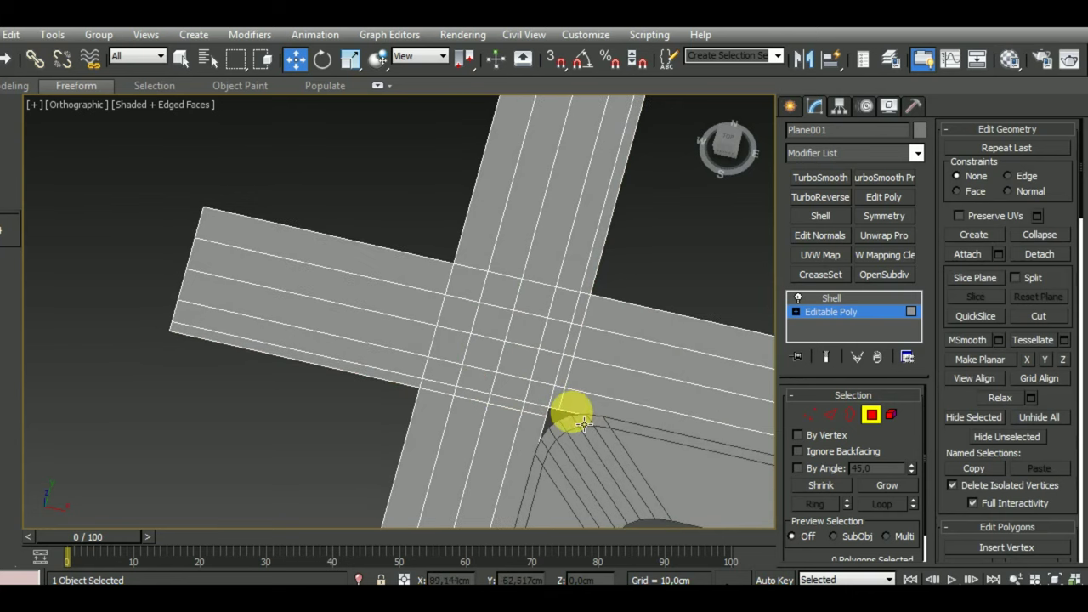
{"action": "scroll", "coordinate": [570, 413], "scroll_direction": "up", "scroll_amount": 2}
{"action": "left_click", "coordinate": [842, 412]}
{"action": "scroll", "coordinate": [555, 423], "scroll_direction": "up", "scroll_amount": 1}
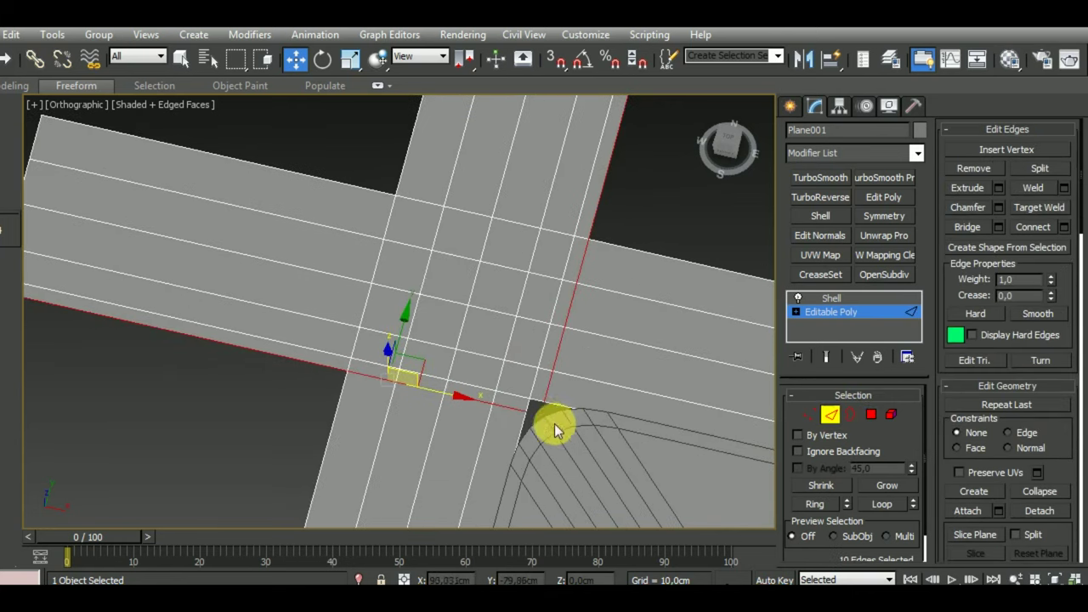
{"action": "scroll", "coordinate": [532, 407], "scroll_direction": "up", "scroll_amount": 2}
{"action": "left_click", "coordinate": [531, 414]}
{"action": "scroll", "coordinate": [541, 397], "scroll_direction": "up", "scroll_amount": 1}
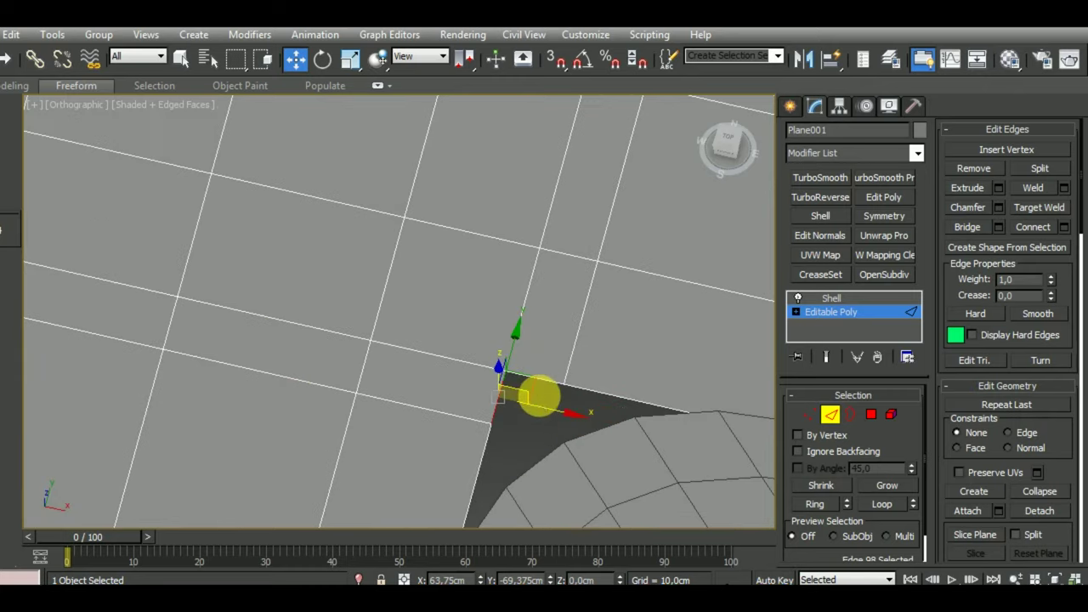
{"action": "left_click_drag", "start_coordinate": [565, 427], "coordinate": [608, 444]}
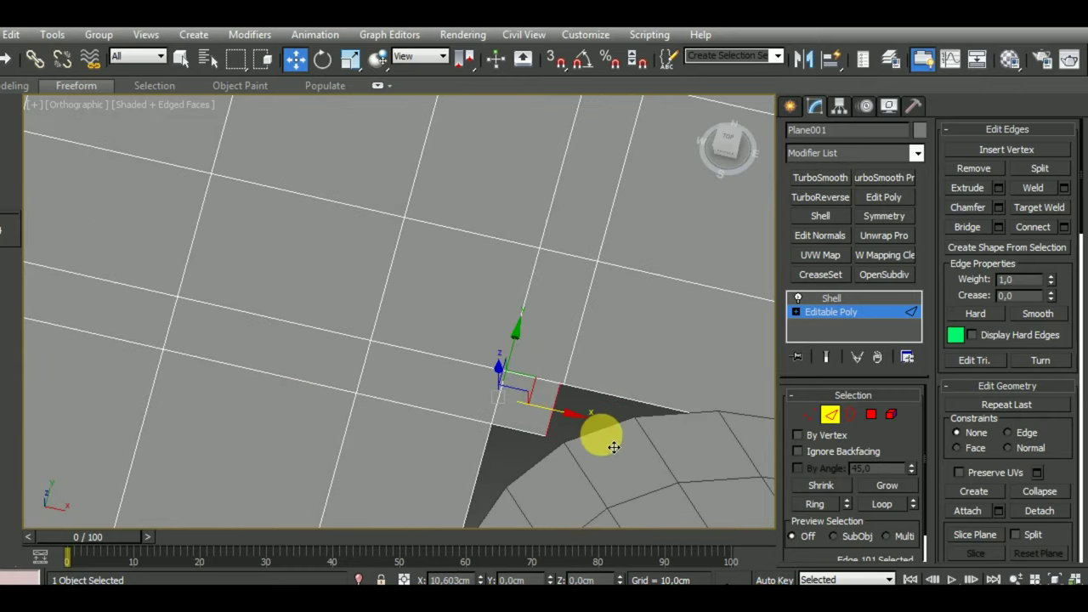
{"action": "scroll", "coordinate": [587, 413], "scroll_direction": "up", "scroll_amount": 2}
{"action": "scroll", "coordinate": [544, 369], "scroll_direction": "up", "scroll_amount": 1}
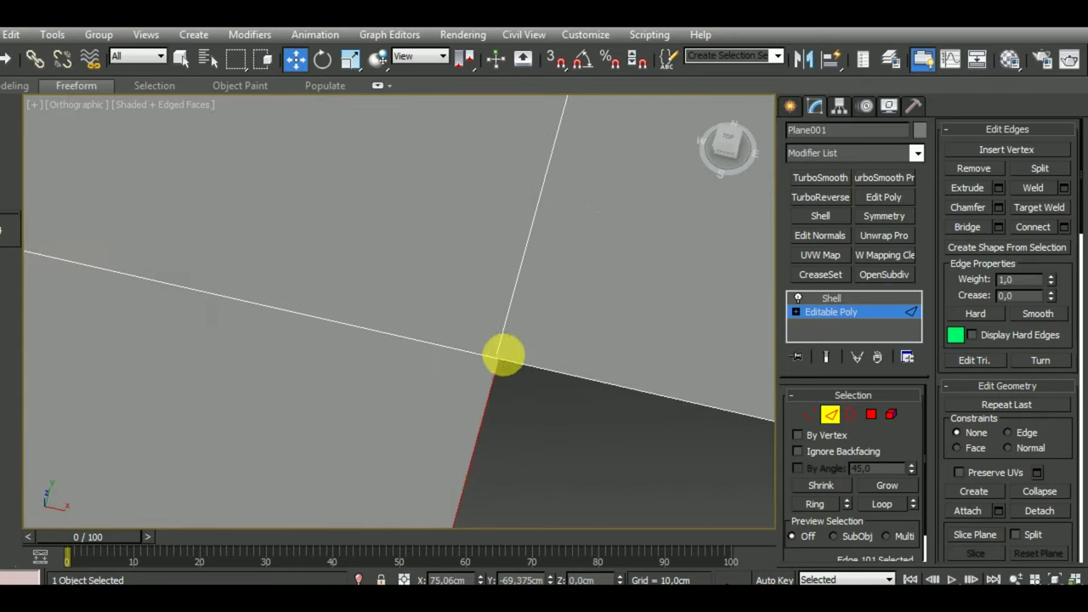
{"action": "scroll", "coordinate": [503, 355], "scroll_direction": "up", "scroll_amount": 1}
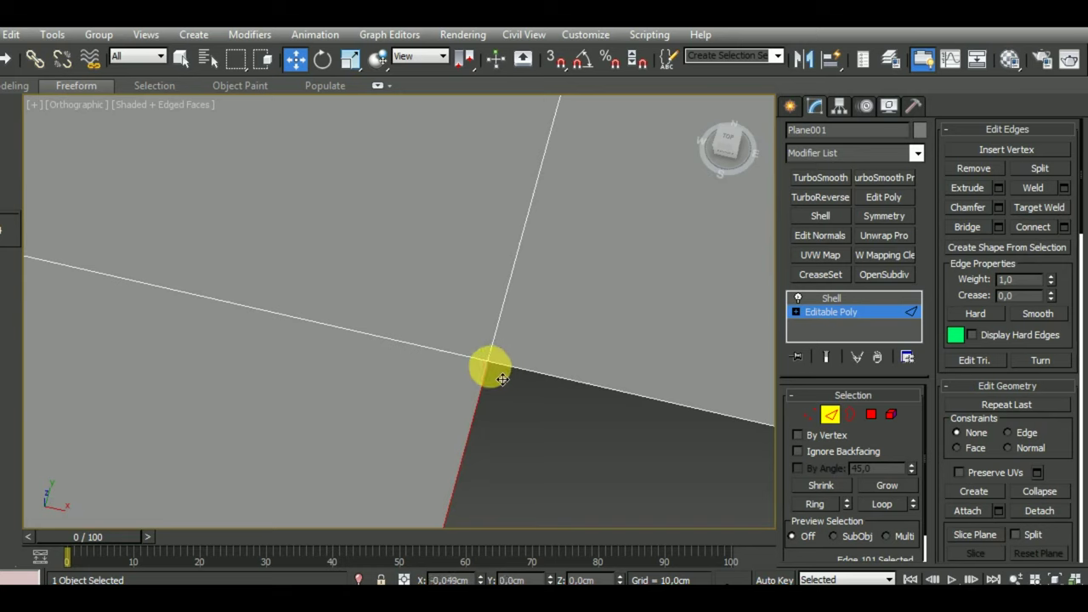
{"action": "middle_click_drag", "start_coordinate": [502, 378], "coordinate": [422, 419]}
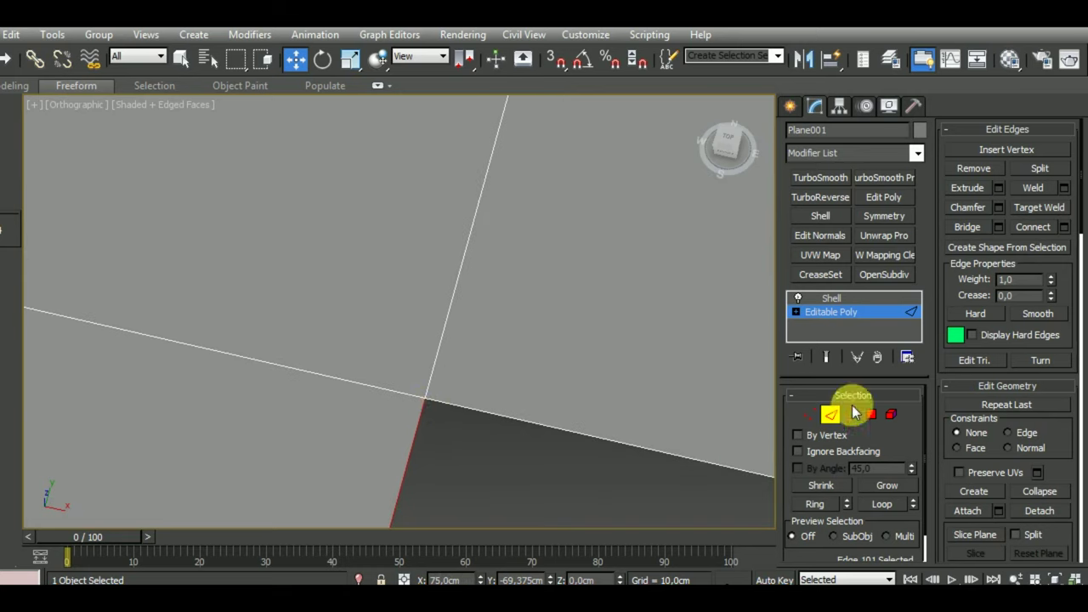
Step: Weld the two overlapping corner vertices at 0.1 cm, reducing the count from 59 to 58
{"action": "left_click", "coordinate": [809, 414]}
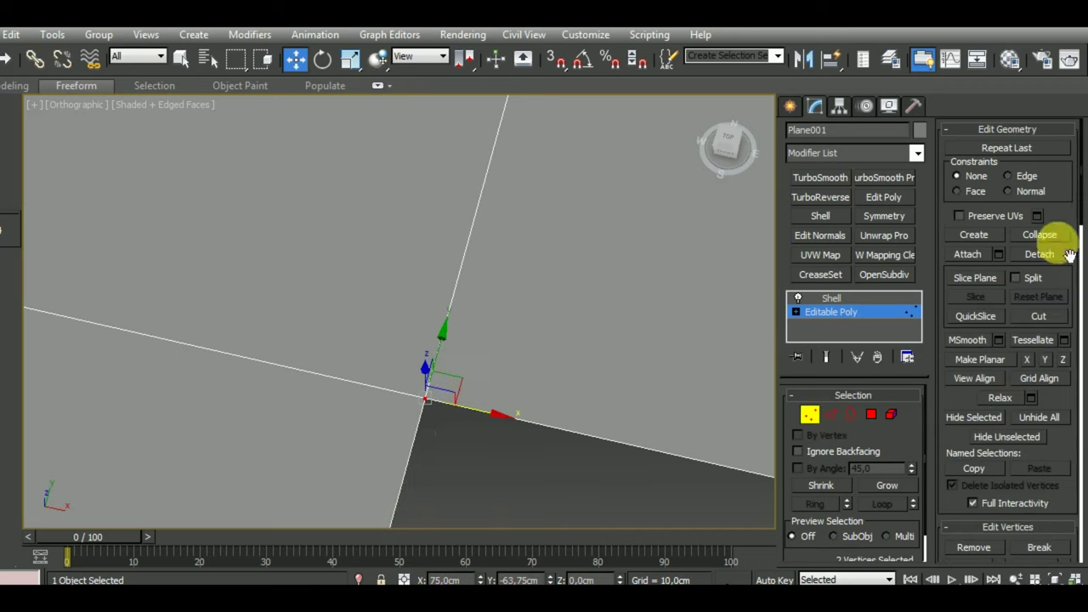
{"action": "left_click", "coordinate": [1056, 130]}
{"action": "left_click", "coordinate": [1064, 186]}
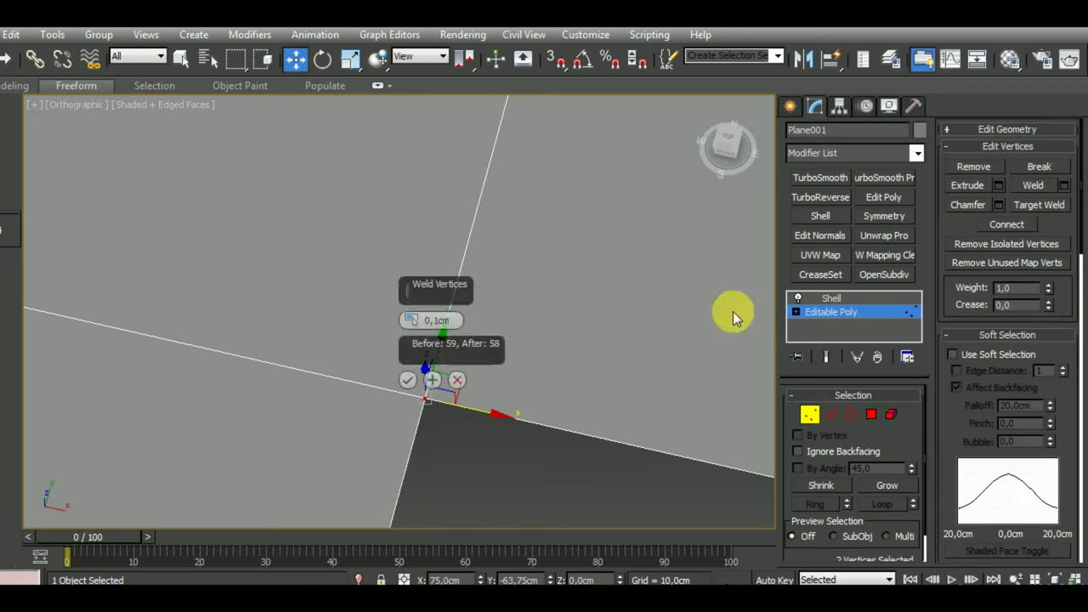
{"action": "left_click", "coordinate": [408, 379]}
{"action": "middle_click_drag", "start_coordinate": [442, 416], "coordinate": [567, 275]}
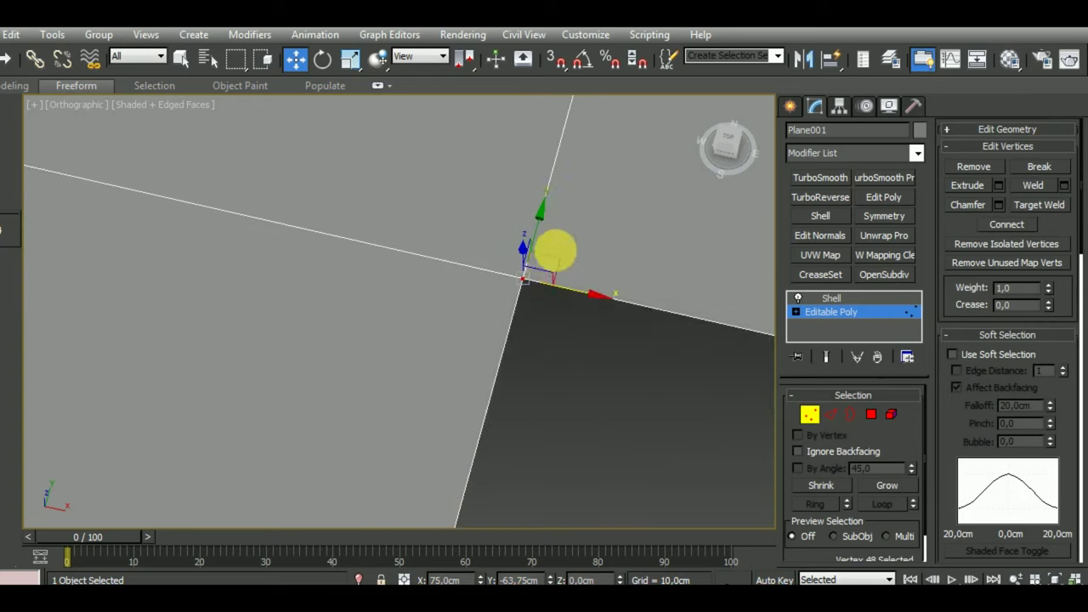
{"action": "scroll", "coordinate": [567, 274], "scroll_direction": "down", "scroll_amount": 3}
Step: Select the curved curb edges and move them along X until they meet the road corner
{"action": "scroll", "coordinate": [511, 275], "scroll_direction": "down", "scroll_amount": 2}
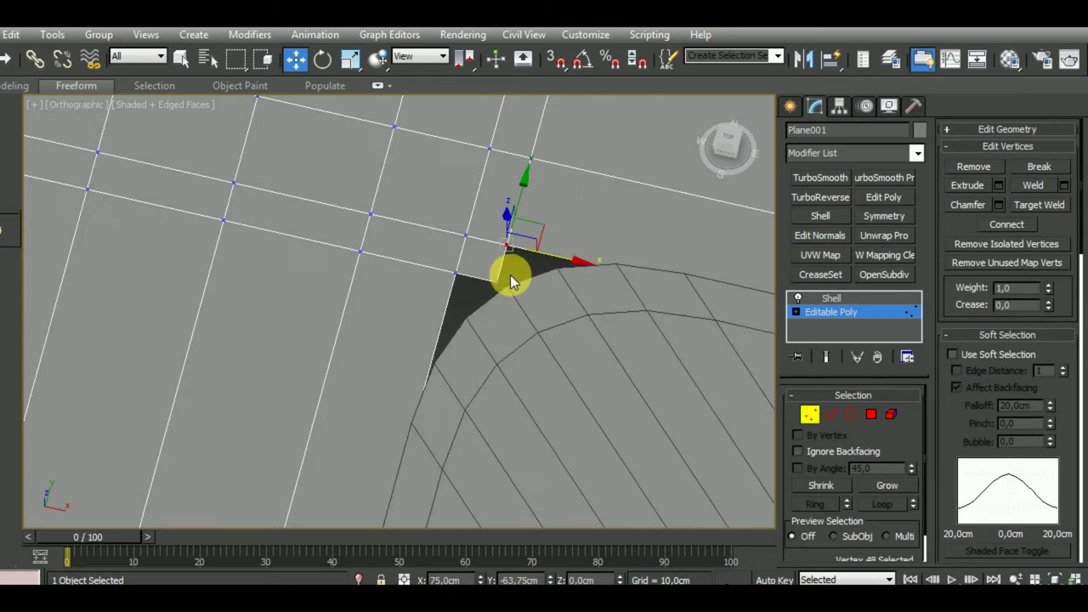
{"action": "scroll", "coordinate": [510, 274], "scroll_direction": "down", "scroll_amount": 2}
{"action": "scroll", "coordinate": [510, 291], "scroll_direction": "down", "scroll_amount": 2}
{"action": "scroll", "coordinate": [544, 357], "scroll_direction": "down", "scroll_amount": 1}
{"action": "scroll", "coordinate": [510, 340], "scroll_direction": "down", "scroll_amount": 1}
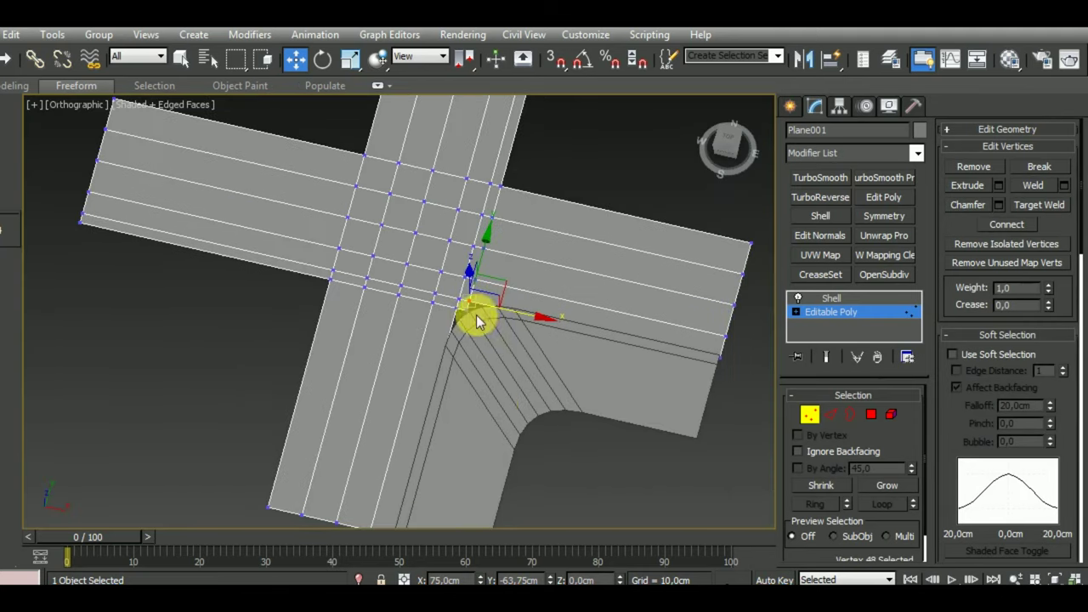
{"action": "scroll", "coordinate": [493, 319], "scroll_direction": "up", "scroll_amount": 3}
{"action": "left_click", "coordinate": [828, 414]}
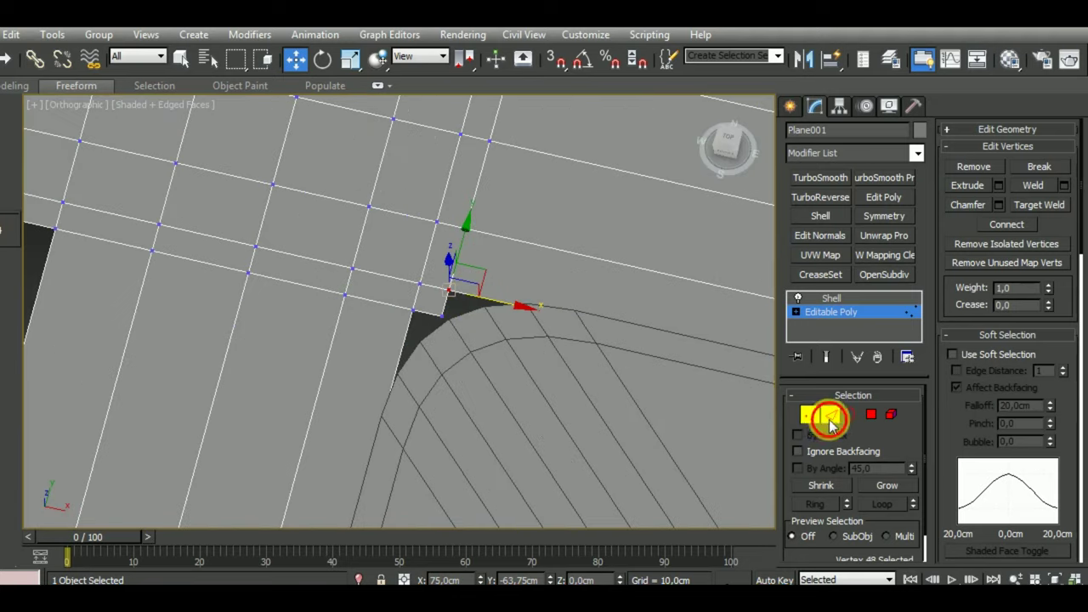
{"action": "scroll", "coordinate": [417, 348], "scroll_direction": "down", "scroll_amount": 1}
{"action": "scroll", "coordinate": [415, 340], "scroll_direction": "down", "scroll_amount": 1}
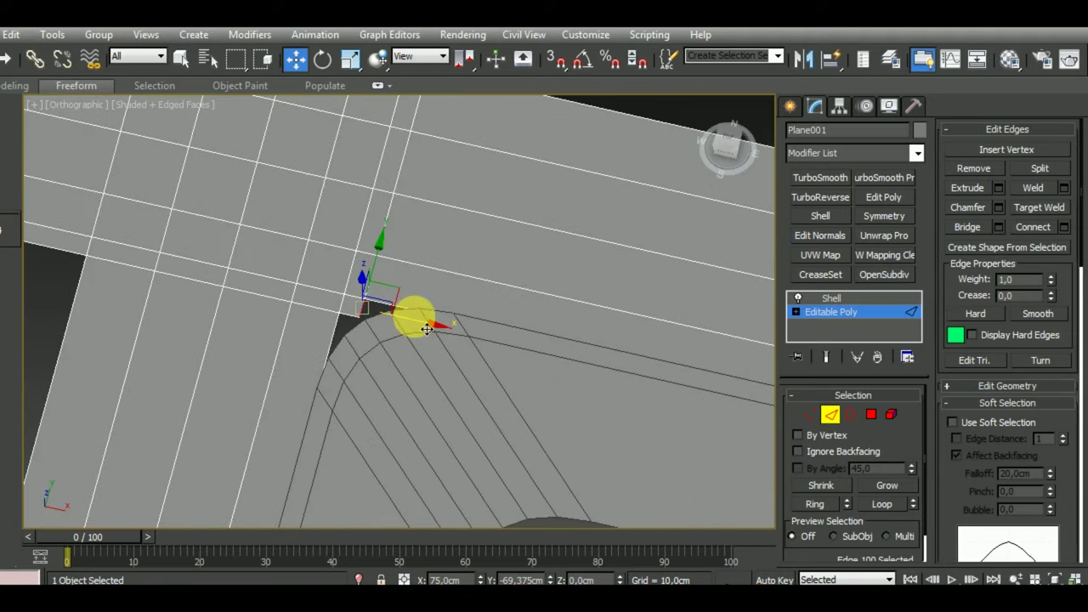
{"action": "scroll", "coordinate": [414, 358], "scroll_direction": "down", "scroll_amount": 2}
{"action": "left_click_drag", "start_coordinate": [451, 364], "coordinate": [623, 413], "text": "ctrl"}
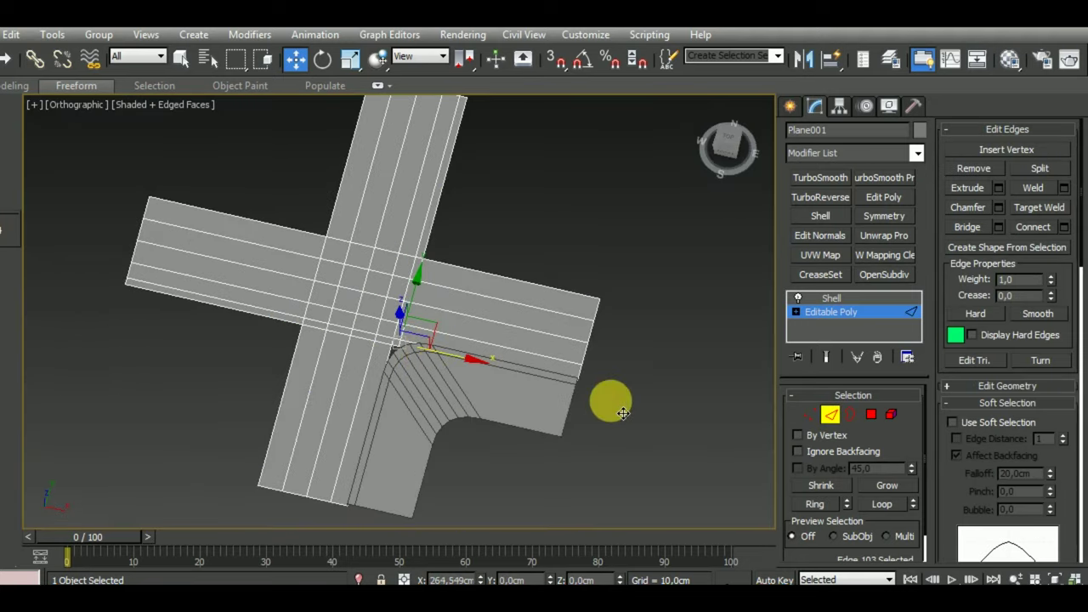
{"action": "scroll", "coordinate": [544, 464], "scroll_direction": "up", "scroll_amount": 4}
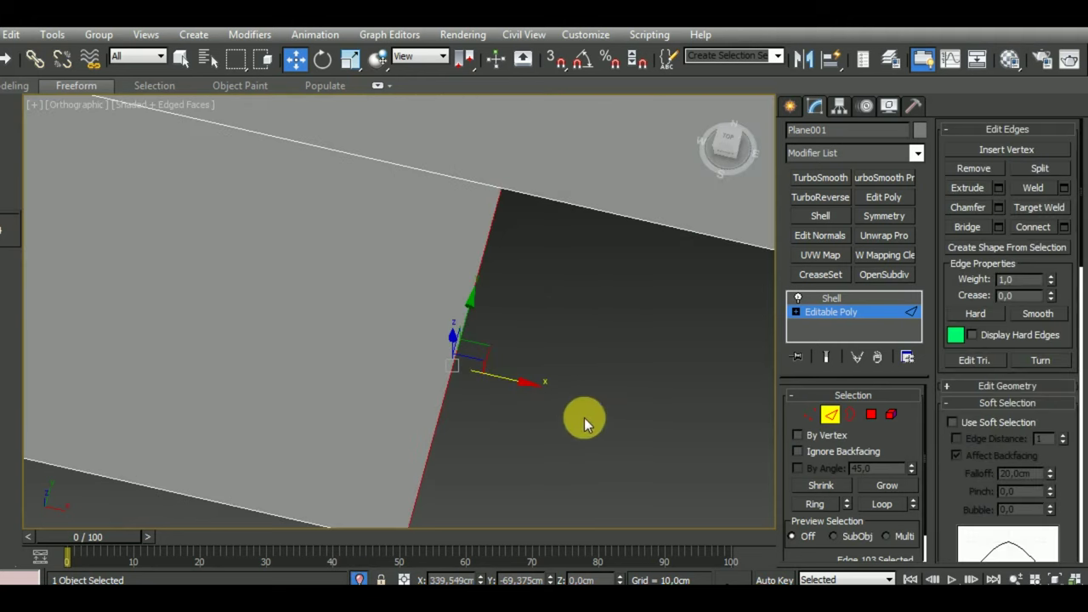
{"action": "scroll", "coordinate": [519, 391], "scroll_direction": "up", "scroll_amount": 1}
{"action": "mouse_move", "coordinate": [459, 404]}
{"action": "left_mouse_down"}
{"action": "mouse_move", "coordinate": [642, 438]}
{"action": "mouse_move", "coordinate": [612, 315]}
{"action": "mouse_move", "coordinate": [600, 333]}
{"action": "mouse_move", "coordinate": [558, 297]}
{"action": "left_mouse_up"}
{"action": "mouse_move", "coordinate": [534, 260]}
{"action": "left_mouse_down"}
{"action": "mouse_move", "coordinate": [539, 252]}
{"action": "mouse_move", "coordinate": [555, 269]}
{"action": "left_mouse_up"}
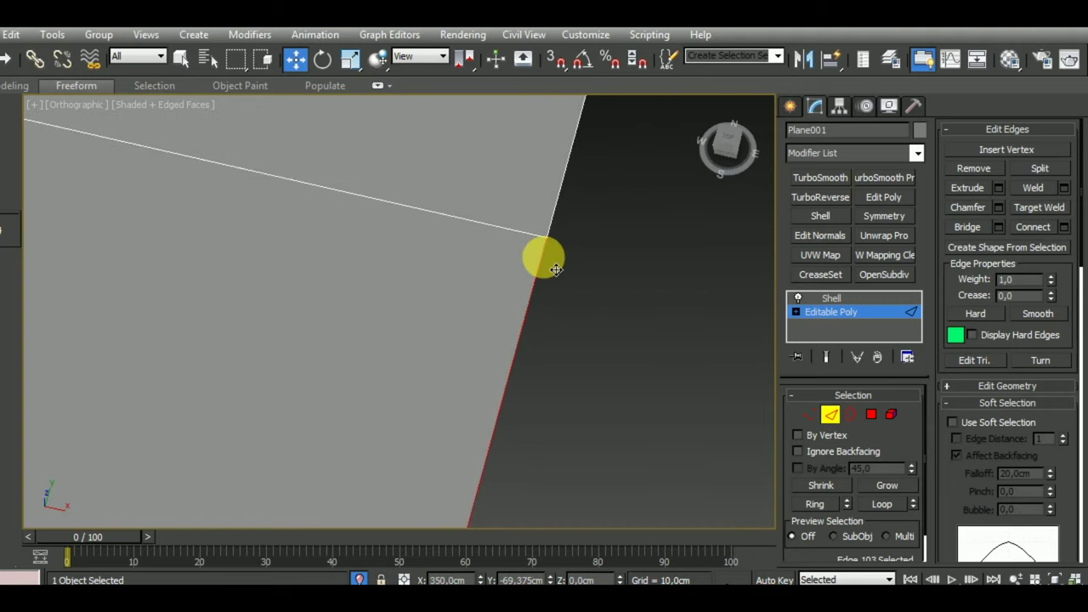
Step: Weld the two overlapping corner vertices near X 350 cm into one, from 60 to 59
{"action": "key", "text": "1"}
{"action": "left_click_drag", "start_coordinate": [584, 216], "coordinate": [524, 302]}
{"action": "left_click", "coordinate": [1063, 186]}
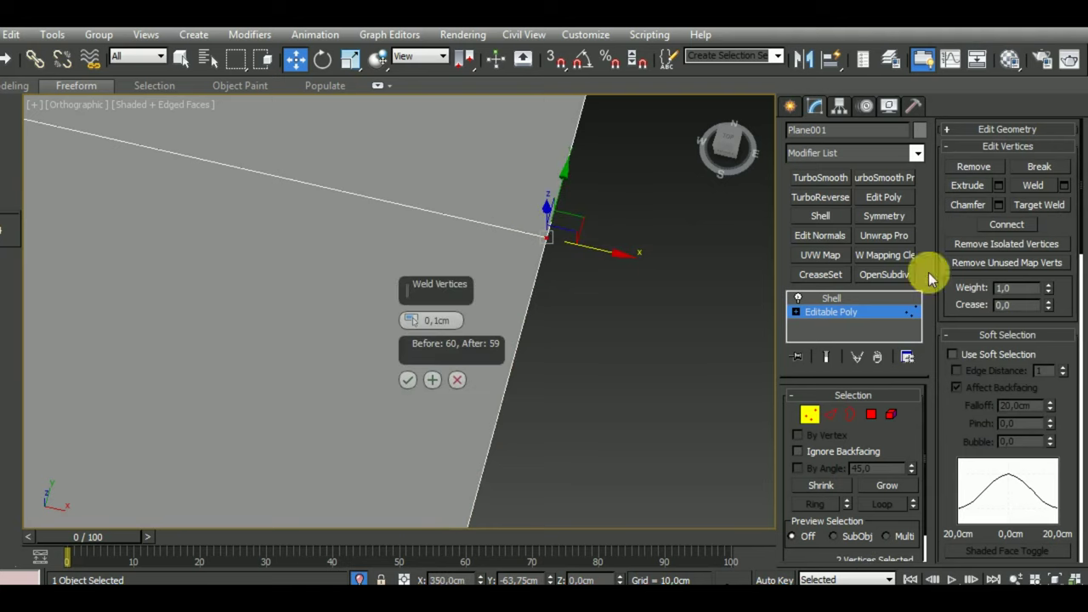
{"action": "left_click", "coordinate": [410, 380]}
{"action": "mouse_move", "coordinate": [406, 379]}
{"action": "middle_mouse_down", "text": "alt"}
{"action": "mouse_move", "coordinate": [692, 243]}
{"action": "mouse_move", "coordinate": [707, 257]}
{"action": "middle_mouse_up", "text": "alt"}
{"action": "scroll", "coordinate": [707, 257], "scroll_direction": "down", "scroll_amount": 5}
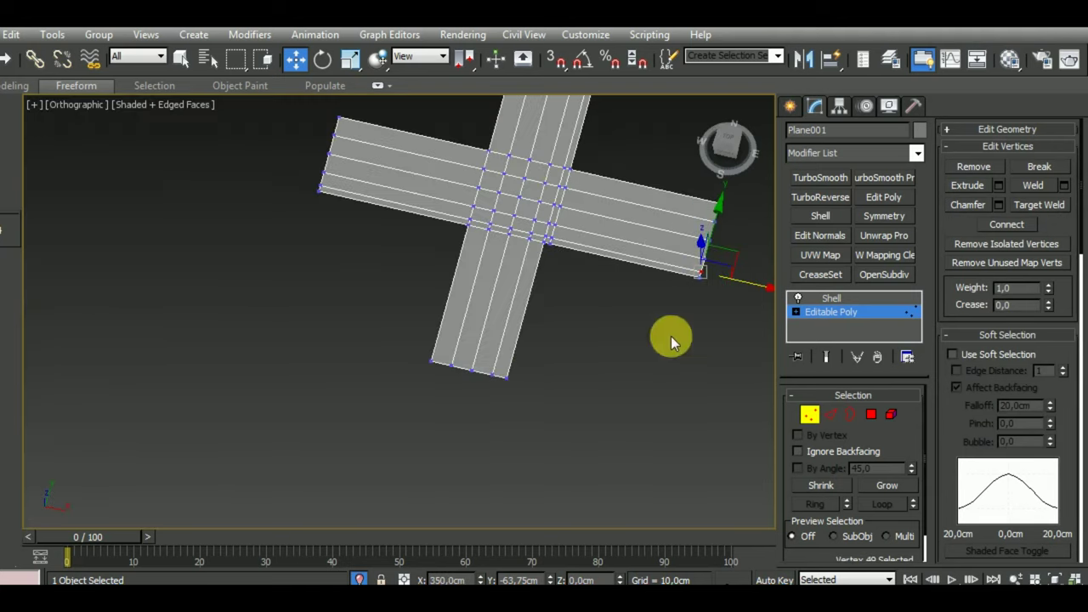
{"action": "left_click", "coordinate": [830, 414]}
{"action": "scroll", "coordinate": [540, 331], "scroll_direction": "up", "scroll_amount": 2}
{"action": "scroll", "coordinate": [517, 291], "scroll_direction": "up", "scroll_amount": 3}
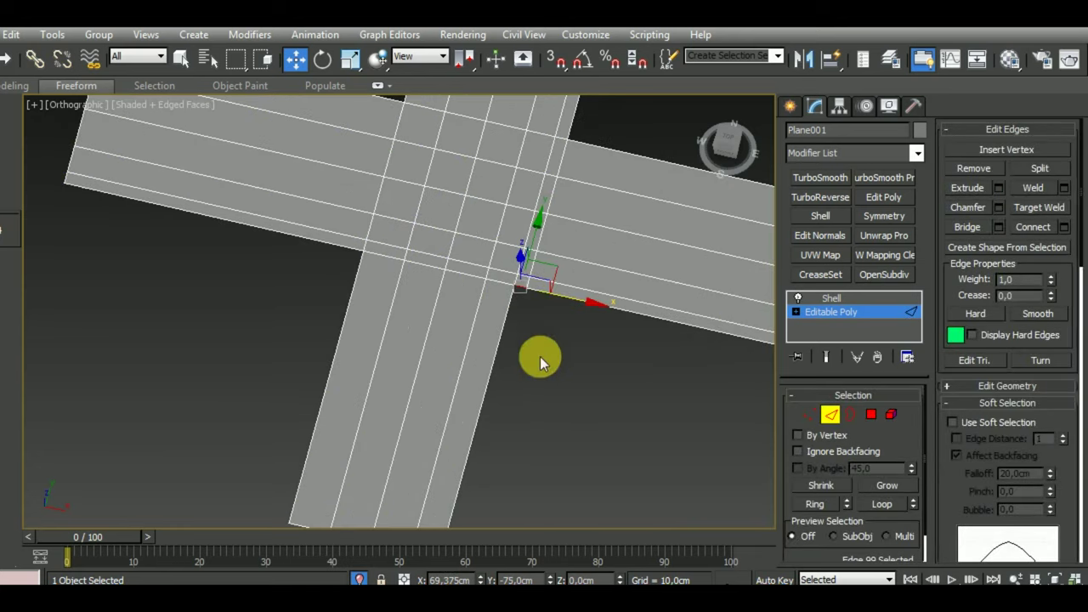
Step: Extend the lower road arm's end edge downward and shift it slightly left to align
{"action": "left_click", "coordinate": [481, 480]}
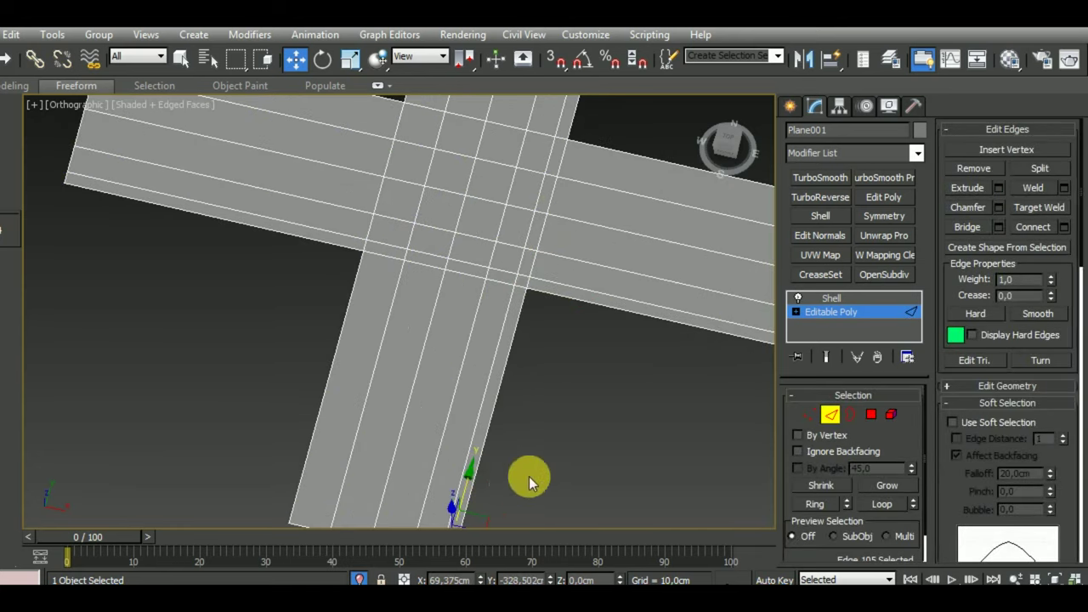
{"action": "scroll", "coordinate": [510, 400], "scroll_direction": "up", "scroll_amount": 3}
{"action": "scroll", "coordinate": [521, 355], "scroll_direction": "up", "scroll_amount": 2}
{"action": "mouse_move", "coordinate": [513, 328]}
{"action": "left_mouse_down"}
{"action": "mouse_move", "coordinate": [503, 396]}
{"action": "mouse_move", "coordinate": [444, 460]}
{"action": "left_mouse_up"}
{"action": "scroll", "coordinate": [419, 437], "scroll_direction": "up", "scroll_amount": 3}
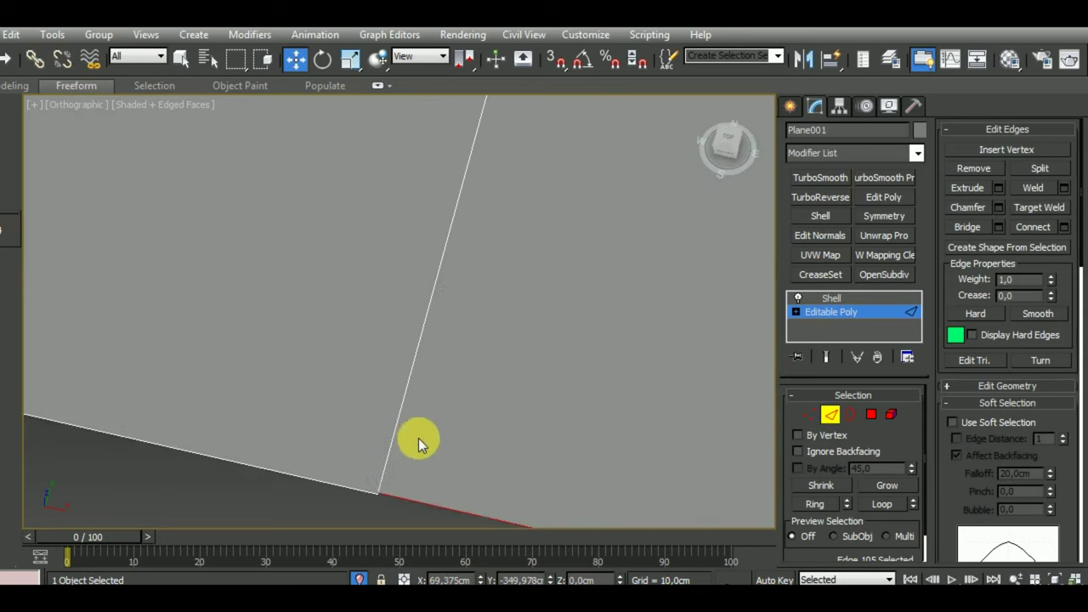
{"action": "scroll", "coordinate": [440, 416], "scroll_direction": "up", "scroll_amount": 2}
{"action": "left_click_drag", "start_coordinate": [440, 416], "coordinate": [368, 330]}
Step: Weld the overlapping vertices near Y -350 cm at 0.1 cm, then frame the whole road mesh
{"action": "key", "text": "1"}
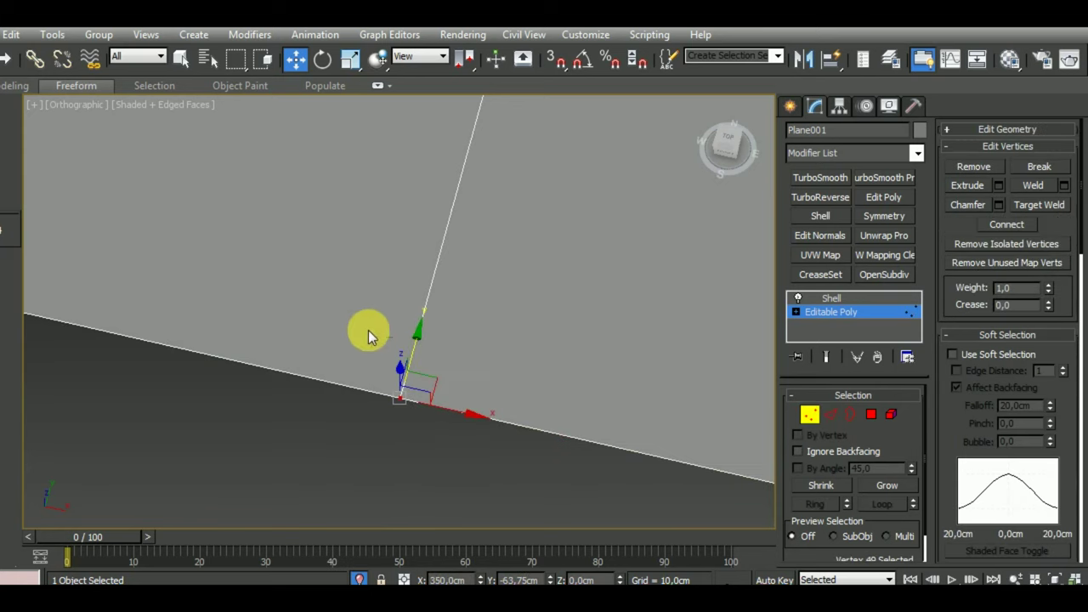
{"action": "left_click", "coordinate": [1063, 187]}
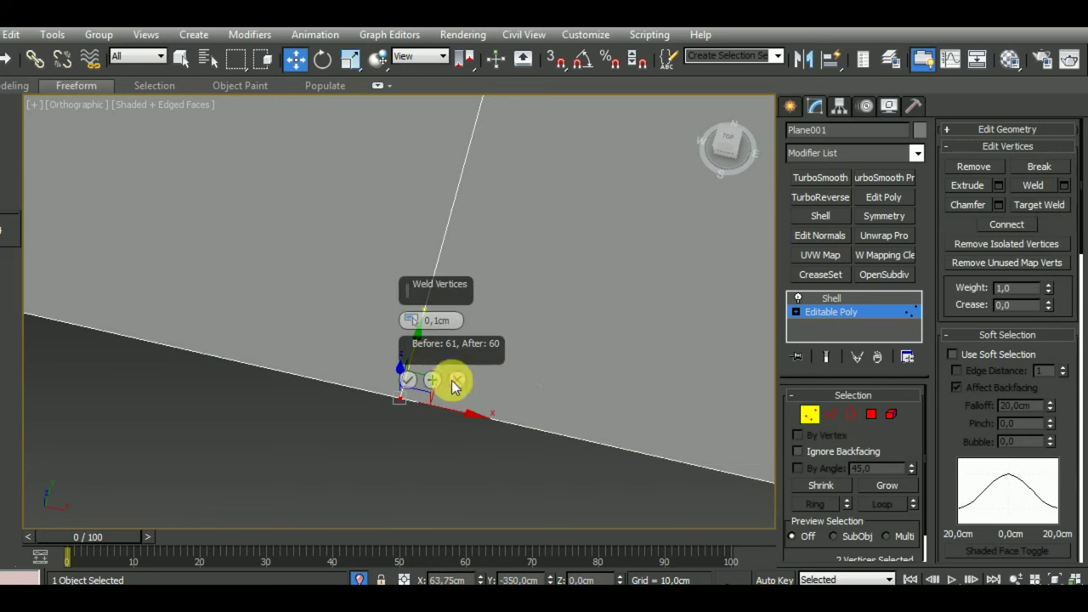
{"action": "left_click", "coordinate": [408, 380]}
{"action": "left_click", "coordinate": [810, 415]}
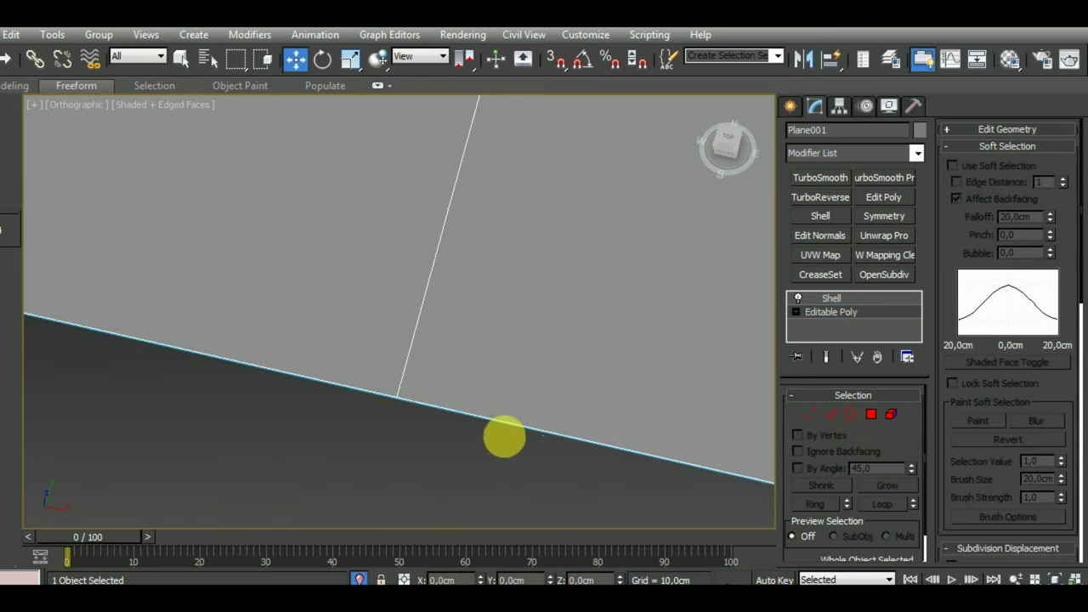
{"action": "key", "text": "z"}
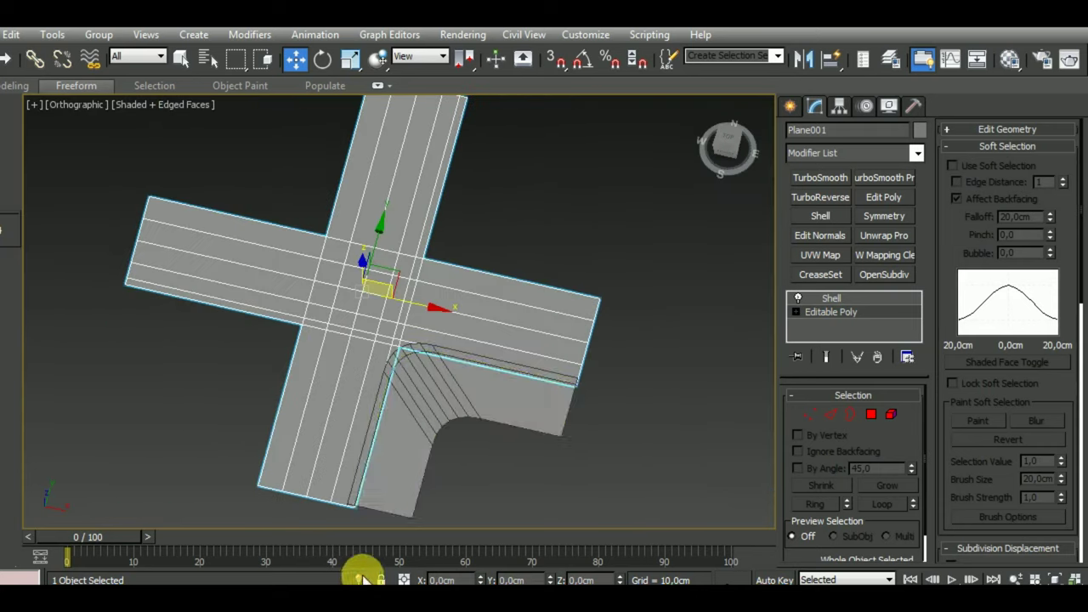
Step: Select the vertical and horizontal edge loops through the intersection and remove both
{"action": "scroll", "coordinate": [425, 323], "scroll_direction": "up", "scroll_amount": 2}
{"action": "scroll", "coordinate": [467, 328], "scroll_direction": "down", "scroll_amount": 1}
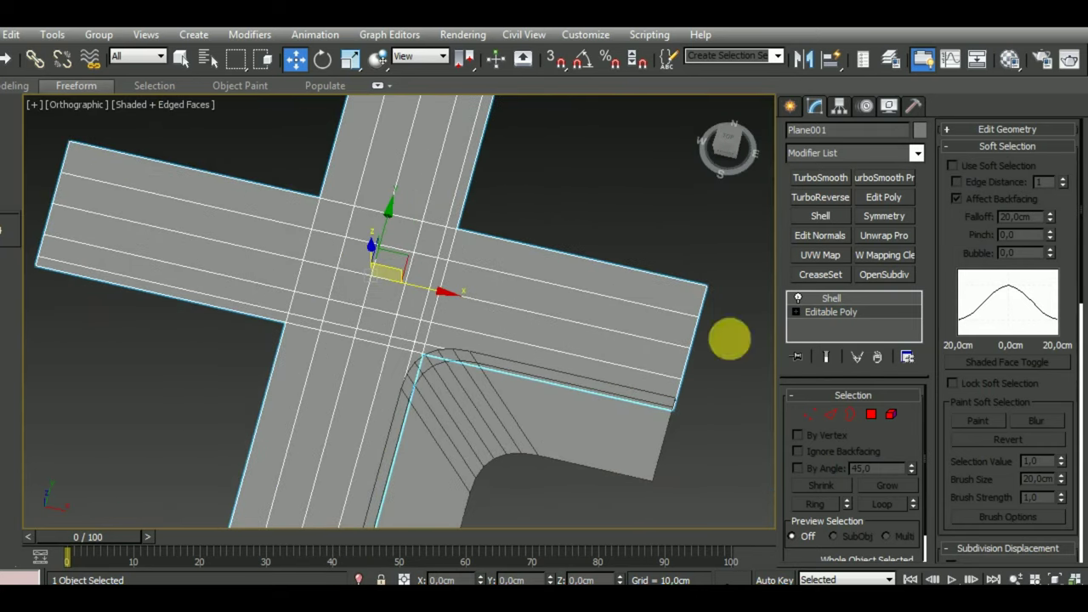
{"action": "left_click", "coordinate": [830, 413]}
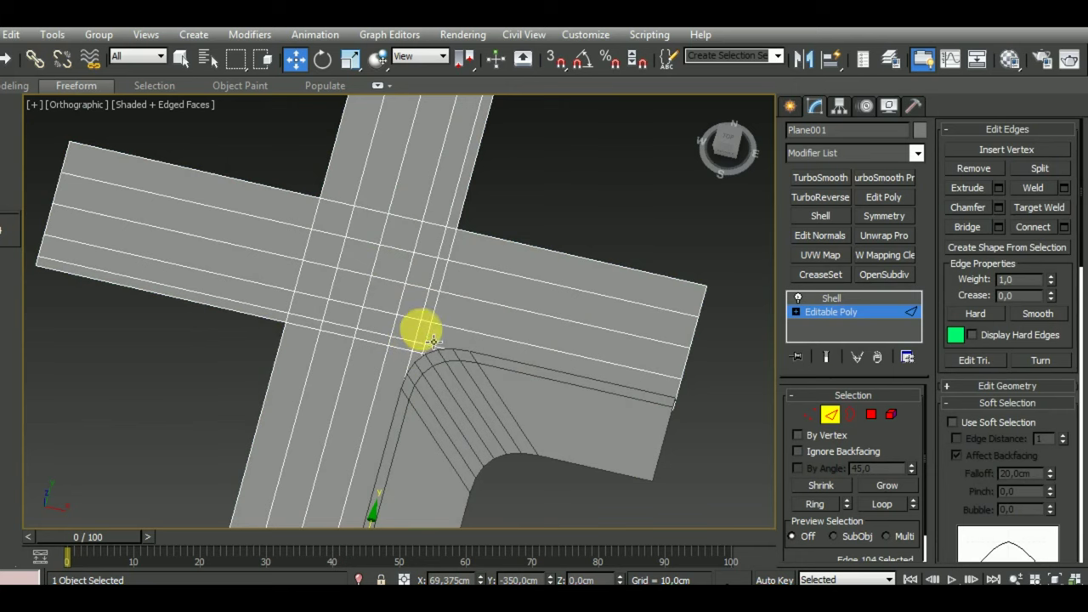
{"action": "double_click", "coordinate": [434, 341]}
{"action": "scroll", "coordinate": [436, 349], "scroll_direction": "up", "scroll_amount": 2}
{"action": "double_click", "coordinate": [445, 352], "text": "ctrl"}
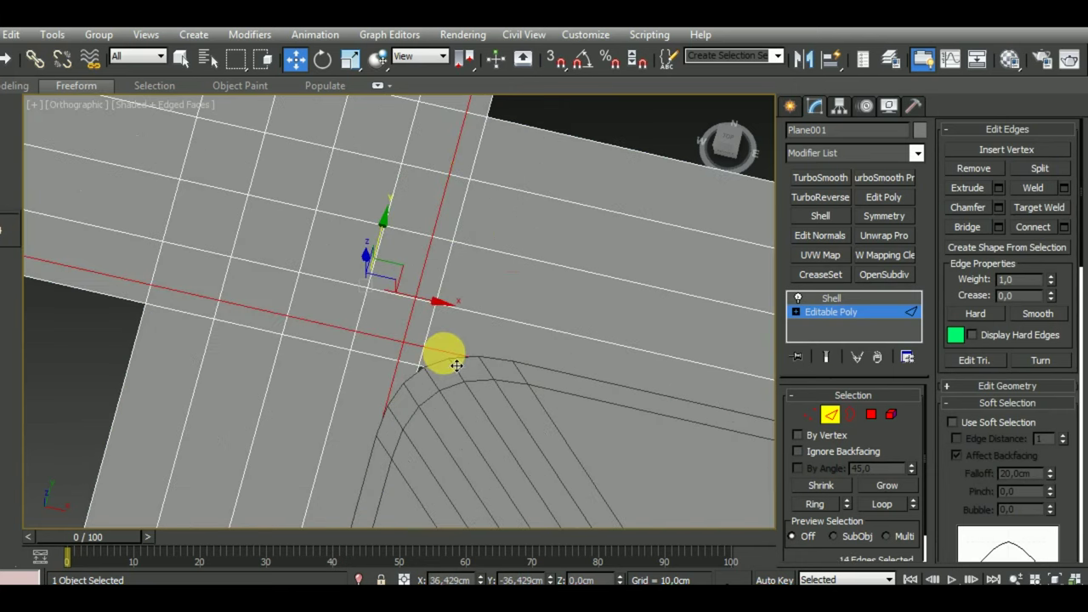
{"action": "left_click", "coordinate": [982, 170]}
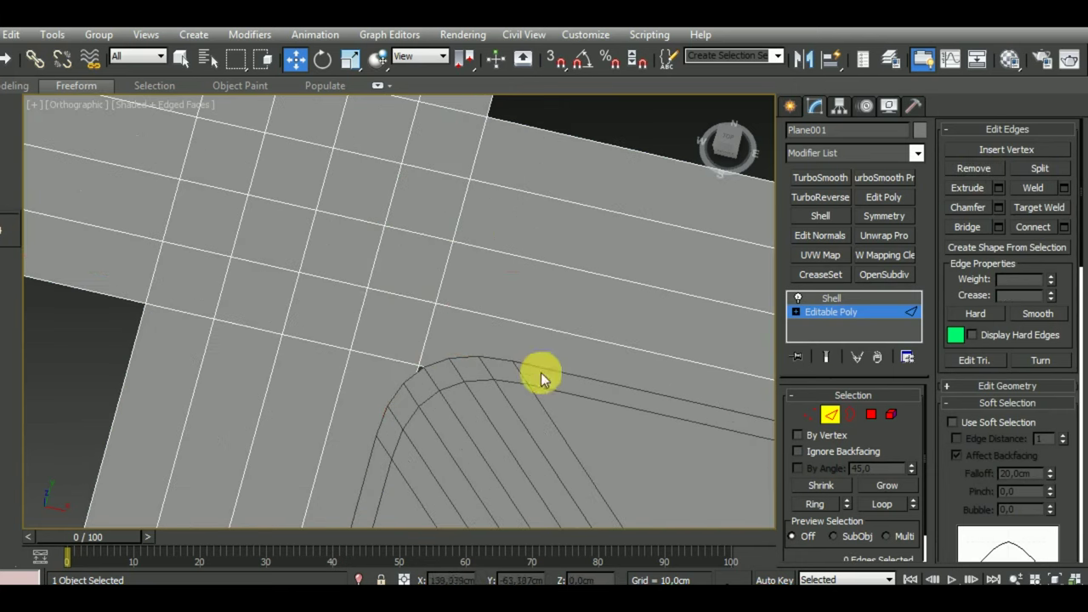
{"action": "scroll", "coordinate": [519, 357], "scroll_direction": "down", "scroll_amount": 4}
{"action": "mouse_move", "coordinate": [488, 337]}
{"action": "middle_mouse_down", "text": "alt"}
{"action": "mouse_move", "coordinate": [437, 425]}
{"action": "mouse_move", "coordinate": [388, 365]}
{"action": "middle_mouse_up", "text": "alt"}
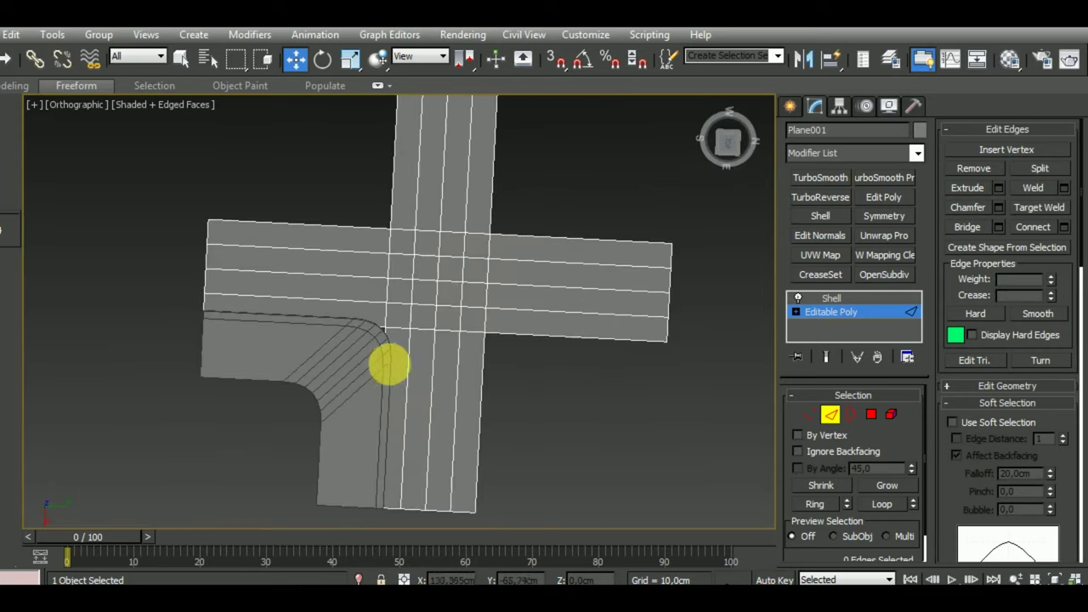
{"action": "scroll", "coordinate": [400, 348], "scroll_direction": "up", "scroll_amount": 2}
{"action": "scroll", "coordinate": [432, 399], "scroll_direction": "up", "scroll_amount": 2}
{"action": "left_click", "coordinate": [441, 398]}
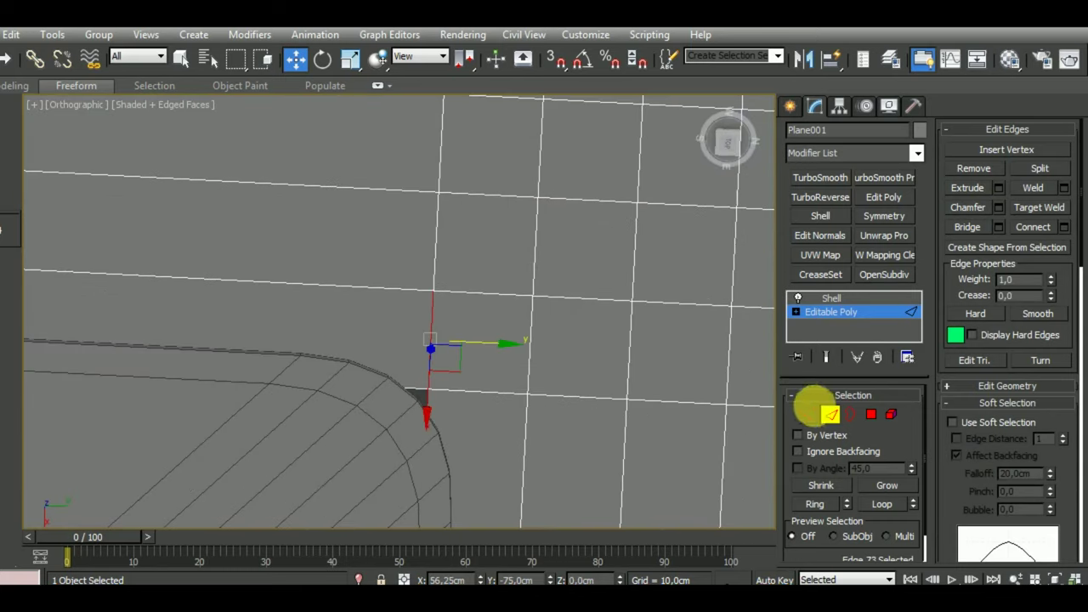
{"action": "key", "text": "1"}
{"action": "scroll", "coordinate": [427, 393], "scroll_direction": "down", "scroll_amount": 4}
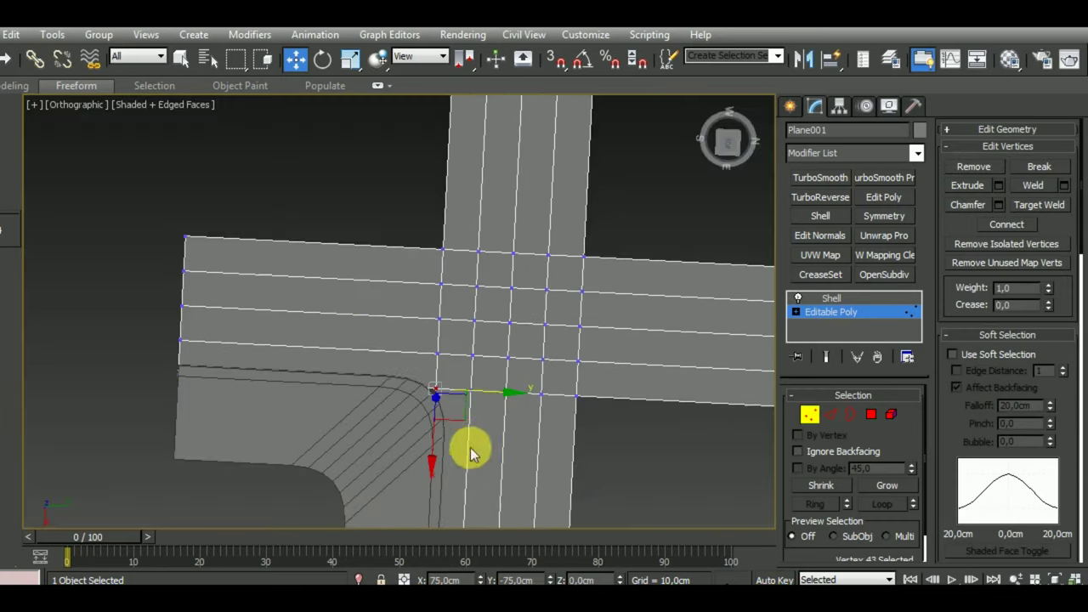
{"action": "mouse_move", "coordinate": [469, 444]}
{"action": "middle_mouse_down", "text": "alt"}
{"action": "mouse_move", "coordinate": [536, 316]}
{"action": "mouse_move", "coordinate": [541, 260]}
{"action": "mouse_move", "coordinate": [555, 285]}
{"action": "mouse_move", "coordinate": [498, 388]}
{"action": "mouse_move", "coordinate": [456, 388]}
{"action": "mouse_move", "coordinate": [467, 357]}
{"action": "mouse_move", "coordinate": [480, 362]}
{"action": "mouse_move", "coordinate": [544, 437]}
{"action": "mouse_move", "coordinate": [459, 347]}
{"action": "middle_mouse_up", "text": "alt"}
{"action": "scroll", "coordinate": [498, 408], "scroll_direction": "up", "scroll_amount": 1}
{"action": "scroll", "coordinate": [425, 384], "scroll_direction": "up", "scroll_amount": 3}
{"action": "key", "text": "t"}
{"action": "scroll", "coordinate": [468, 357], "scroll_direction": "down", "scroll_amount": 2}
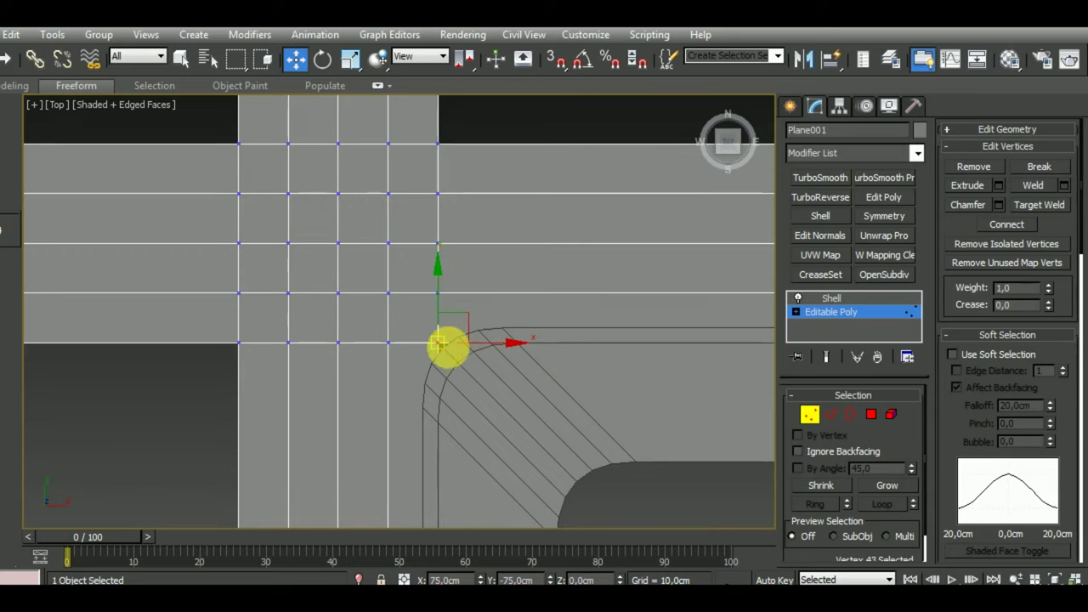
{"action": "scroll", "coordinate": [445, 345], "scroll_direction": "up", "scroll_amount": 3}
{"action": "scroll", "coordinate": [458, 269], "scroll_direction": "down", "scroll_amount": 3}
{"action": "middle_click_drag", "start_coordinate": [483, 388], "coordinate": [433, 198], "text": "alt"}
{"action": "scroll", "coordinate": [445, 328], "scroll_direction": "up", "scroll_amount": 2}
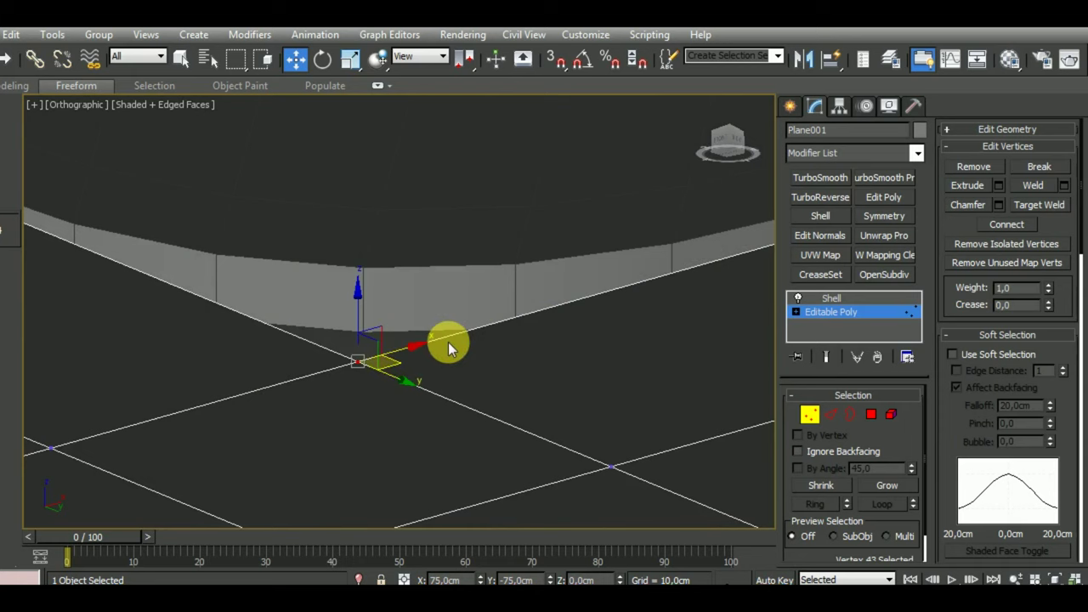
{"action": "scroll", "coordinate": [448, 342], "scroll_direction": "down", "scroll_amount": 2}
{"action": "middle_click_drag", "start_coordinate": [448, 342], "coordinate": [449, 338], "text": "alt"}
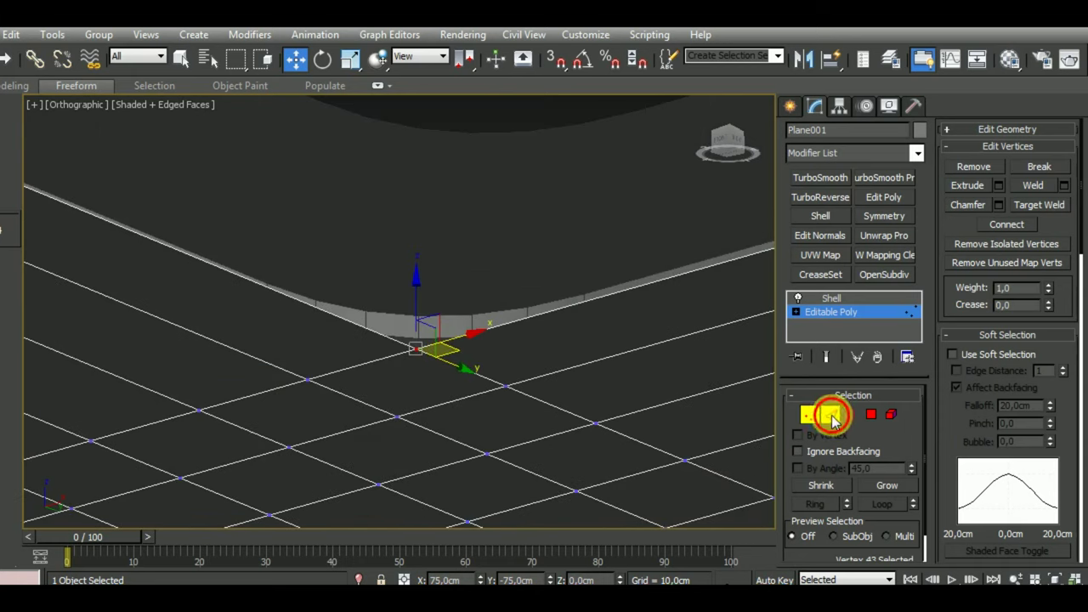
{"action": "left_click", "coordinate": [831, 414]}
{"action": "left_click", "coordinate": [394, 335]}
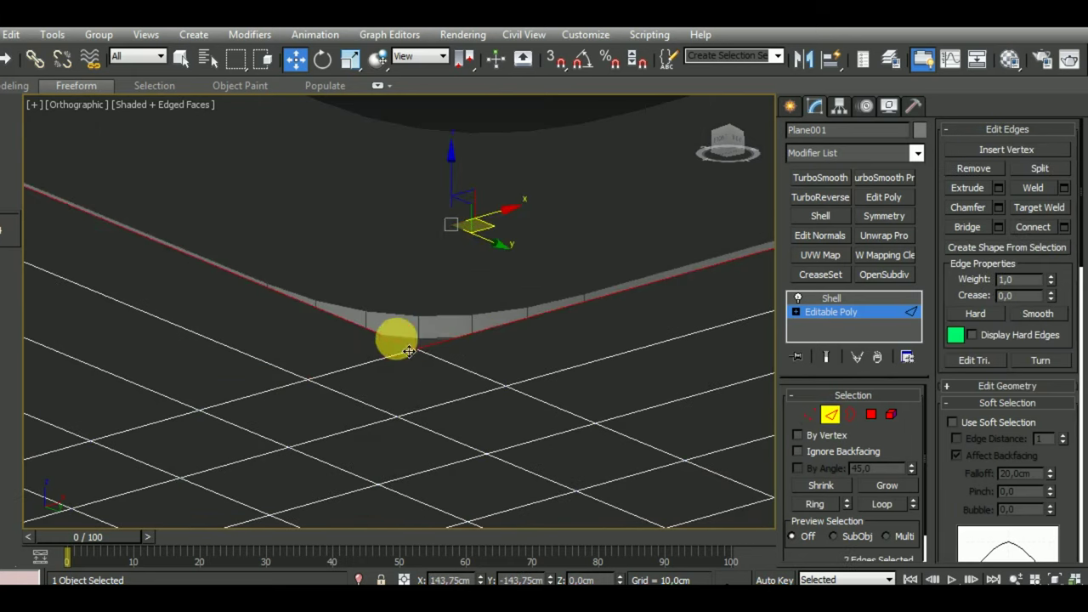
{"action": "mouse_move", "coordinate": [393, 335]}
{"action": "middle_mouse_down", "text": "alt"}
{"action": "mouse_move", "coordinate": [467, 357]}
{"action": "mouse_move", "coordinate": [485, 472]}
{"action": "mouse_move", "coordinate": [425, 478]}
{"action": "mouse_move", "coordinate": [448, 335]}
{"action": "mouse_move", "coordinate": [434, 369]}
{"action": "mouse_move", "coordinate": [448, 374]}
{"action": "mouse_move", "coordinate": [428, 363]}
{"action": "mouse_move", "coordinate": [454, 355]}
{"action": "mouse_move", "coordinate": [442, 374]}
{"action": "middle_mouse_up", "text": "alt"}
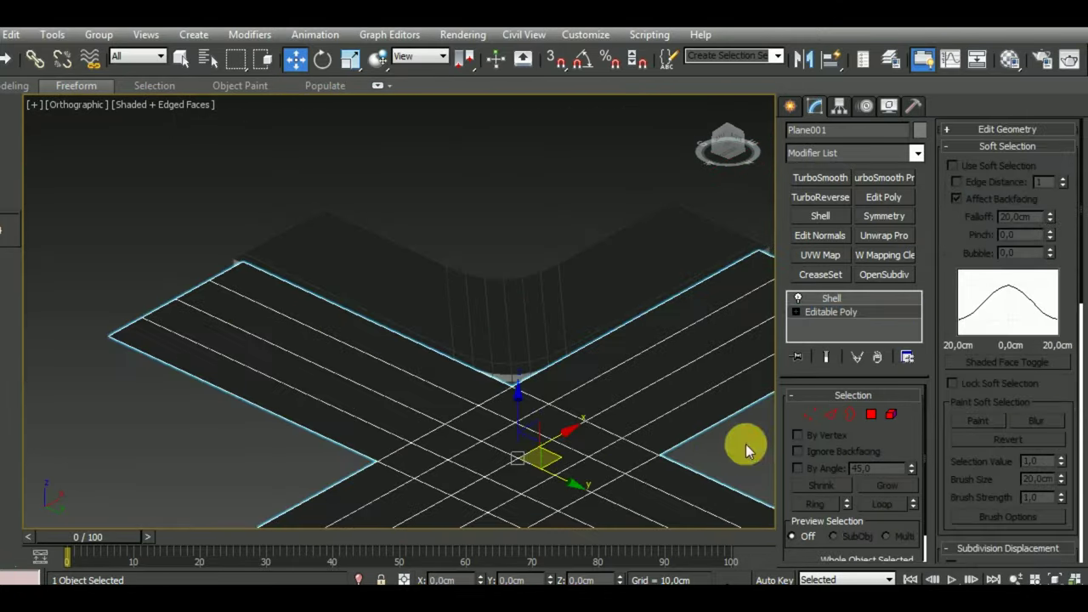
Step: Ring-select a road strip edge and connect it with 1 segment at slide 49
{"action": "left_click", "coordinate": [546, 350]}
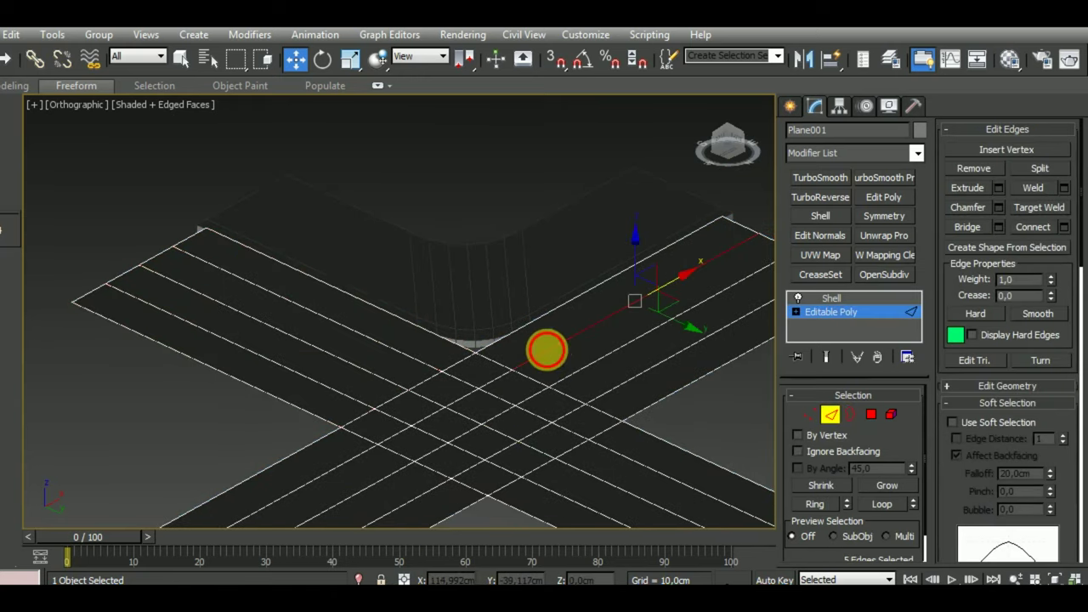
{"action": "key", "text": "alt+r"}
{"action": "key", "text": "ctrl+shift+e"}
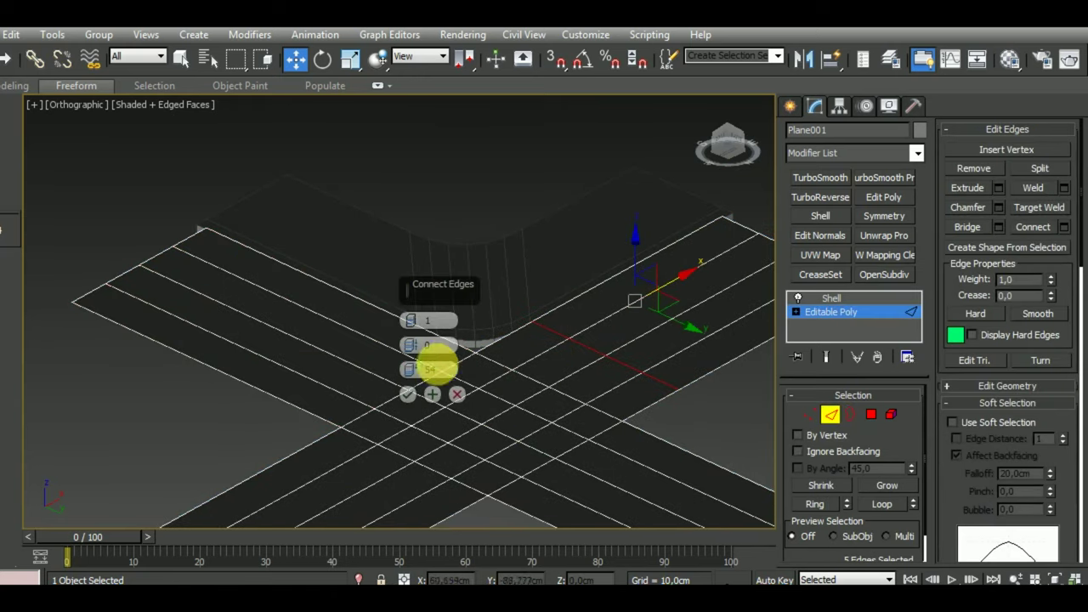
{"action": "left_click_drag", "start_coordinate": [413, 374], "coordinate": [415, 389]}
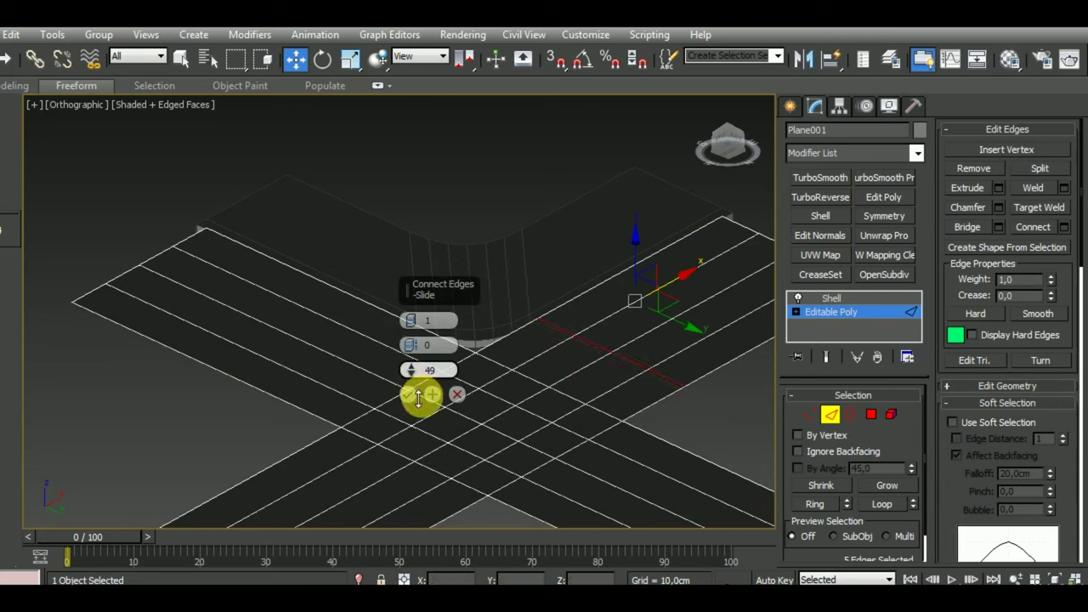
{"action": "left_click", "coordinate": [407, 394]}
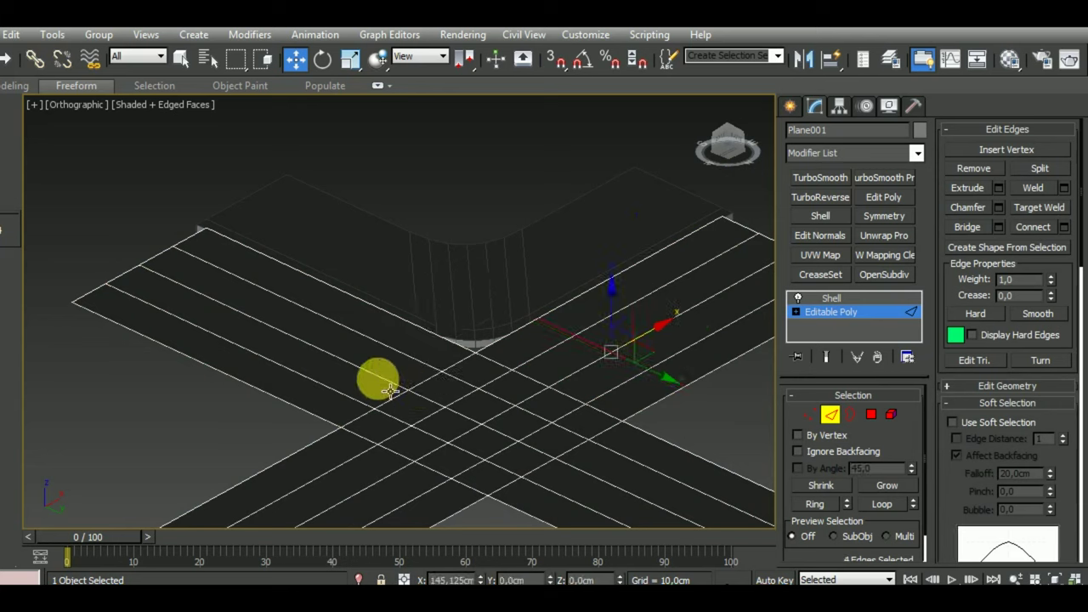
Step: Connect the edge ring on the left strip too, then select the two edges near the curb corner
{"action": "key", "text": "ctrl+z"}
{"action": "key", "text": "ctrl+z"}
{"action": "key", "text": "ctrl+z"}
{"action": "key", "text": "ctrl+shift+e"}
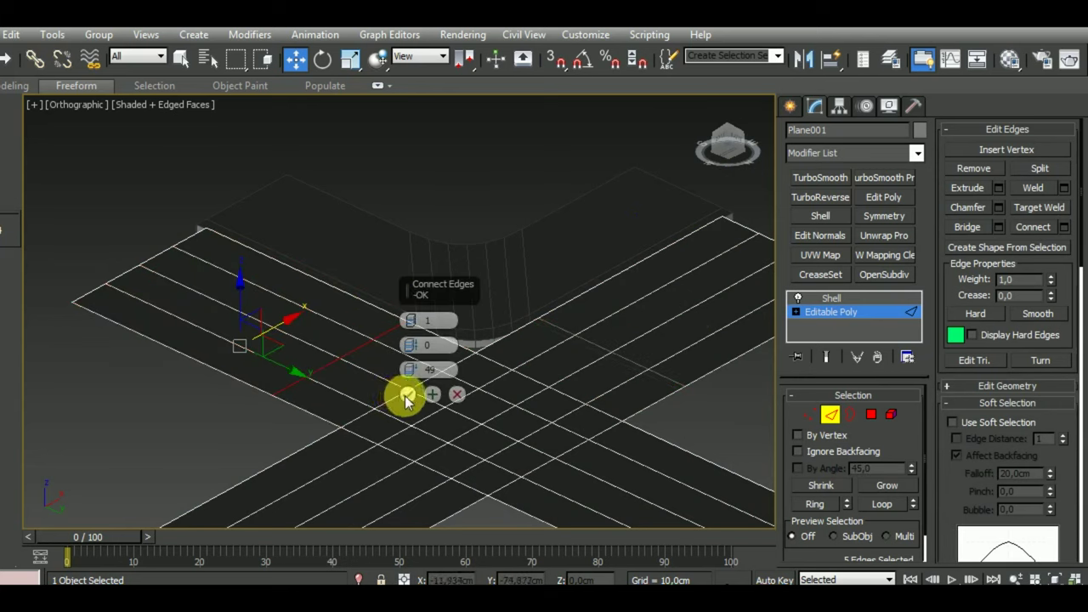
{"action": "left_click", "coordinate": [407, 394]}
{"action": "left_click", "coordinate": [509, 349]}
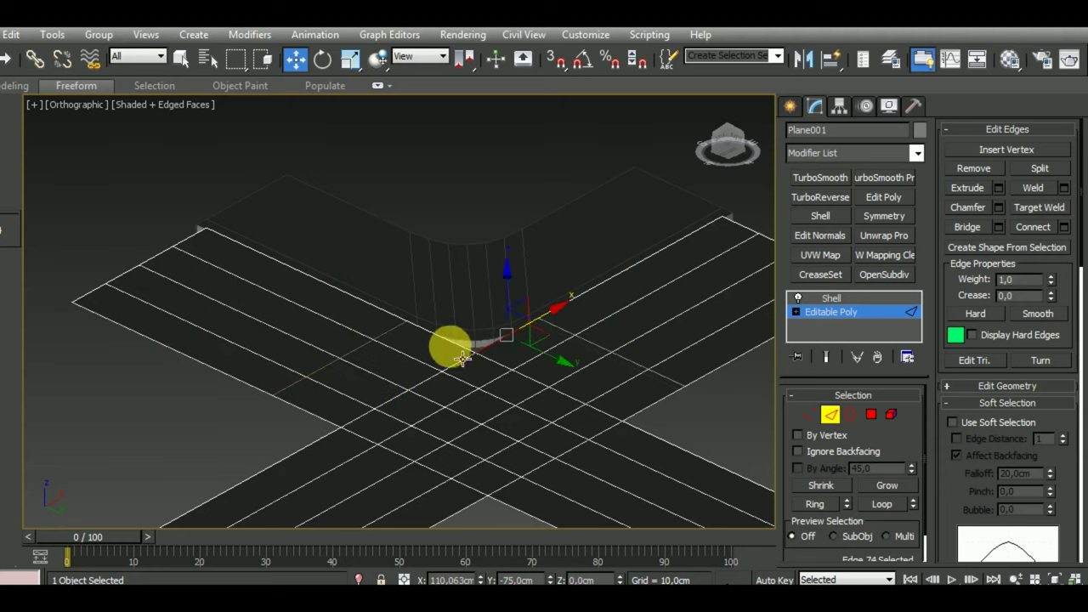
{"action": "middle_click_drag", "start_coordinate": [535, 376], "coordinate": [577, 412], "text": "alt"}
{"action": "mouse_move", "coordinate": [625, 352]}
{"action": "middle_mouse_down", "text": "alt"}
{"action": "mouse_move", "coordinate": [614, 430]}
{"action": "mouse_move", "coordinate": [650, 521]}
{"action": "mouse_move", "coordinate": [752, 484]}
{"action": "mouse_move", "coordinate": [564, 270]}
{"action": "middle_mouse_up", "text": "alt"}
Step: In Vertex mode, move the three curb corner vertices down and to the right
{"action": "left_click", "coordinate": [350, 59]}
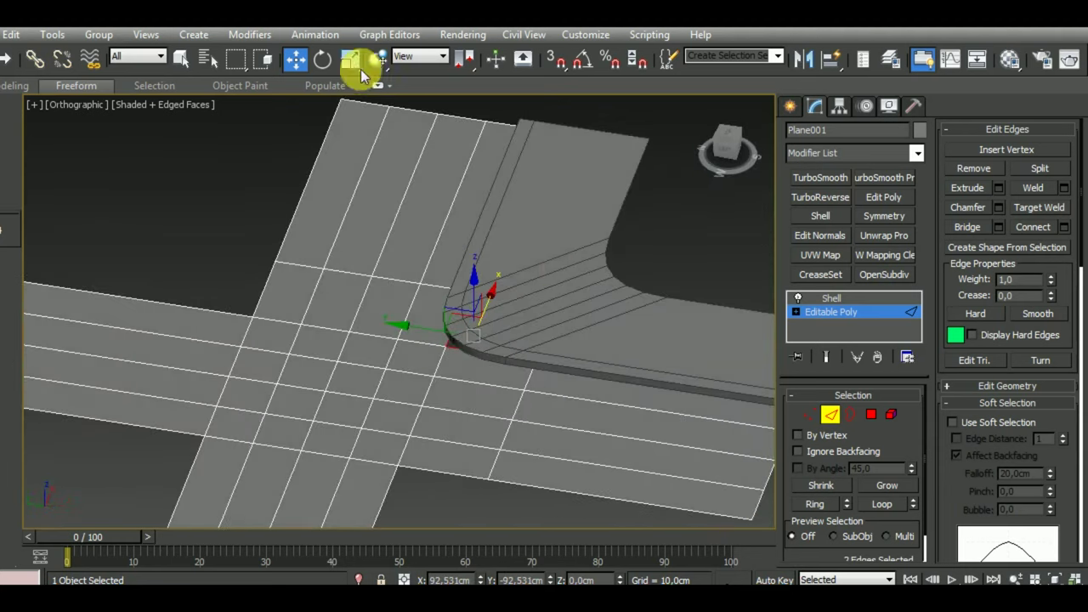
{"action": "mouse_move", "coordinate": [510, 352]}
{"action": "middle_mouse_down", "text": "alt"}
{"action": "mouse_move", "coordinate": [548, 272]}
{"action": "mouse_move", "coordinate": [535, 245]}
{"action": "mouse_move", "coordinate": [517, 321]}
{"action": "middle_mouse_up", "text": "alt"}
{"action": "mouse_move", "coordinate": [517, 321]}
{"action": "left_mouse_down"}
{"action": "mouse_move", "coordinate": [502, 340]}
{"action": "mouse_move", "coordinate": [520, 354]}
{"action": "mouse_move", "coordinate": [832, 374]}
{"action": "mouse_move", "coordinate": [577, 416]}
{"action": "mouse_move", "coordinate": [432, 300]}
{"action": "mouse_move", "coordinate": [634, 353]}
{"action": "mouse_move", "coordinate": [602, 326]}
{"action": "left_mouse_up"}
{"action": "left_click", "coordinate": [812, 411]}
{"action": "key", "text": "e"}
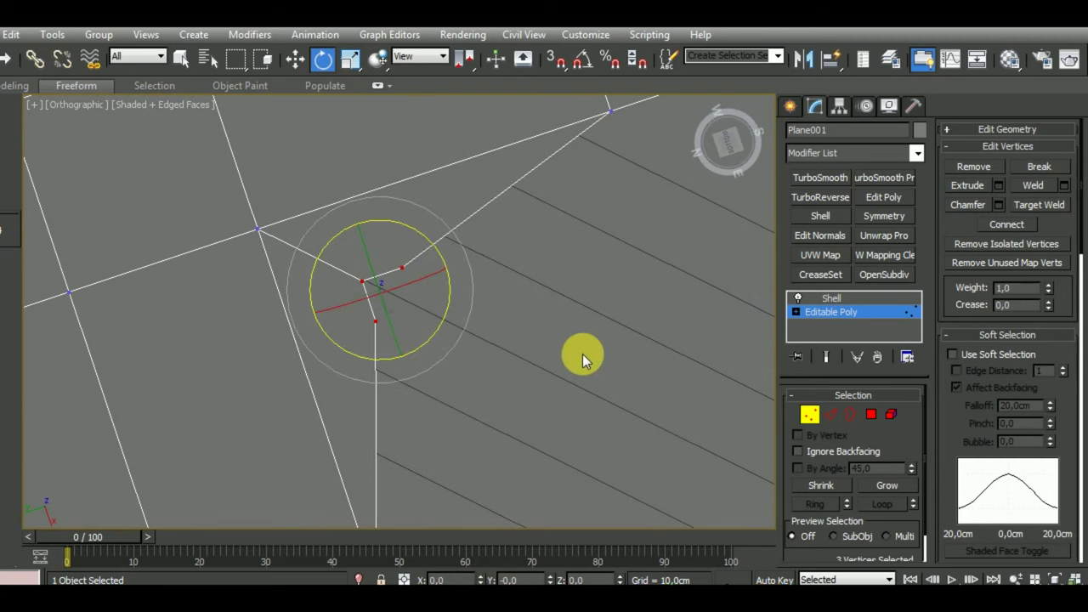
{"action": "key", "text": "w"}
{"action": "mouse_move", "coordinate": [572, 373]}
{"action": "middle_mouse_down", "text": "alt"}
{"action": "mouse_move", "coordinate": [548, 335]}
{"action": "mouse_move", "coordinate": [582, 332]}
{"action": "mouse_move", "coordinate": [600, 346]}
{"action": "mouse_move", "coordinate": [575, 417]}
{"action": "middle_mouse_up", "text": "alt"}
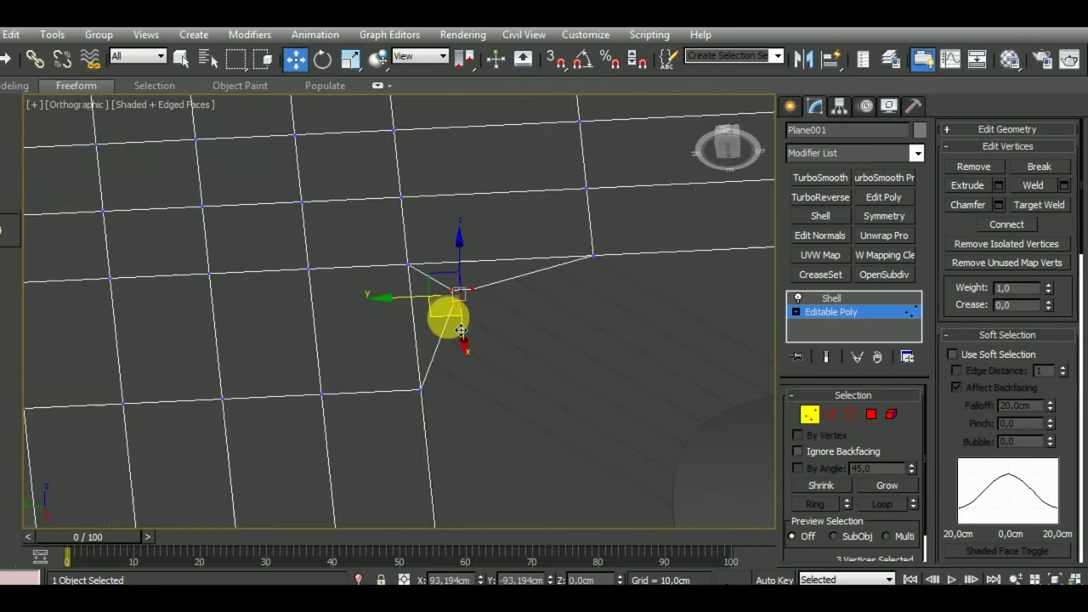
{"action": "left_click_drag", "start_coordinate": [457, 327], "coordinate": [479, 341]}
{"action": "scroll", "coordinate": [485, 340], "scroll_direction": "up", "scroll_amount": 3}
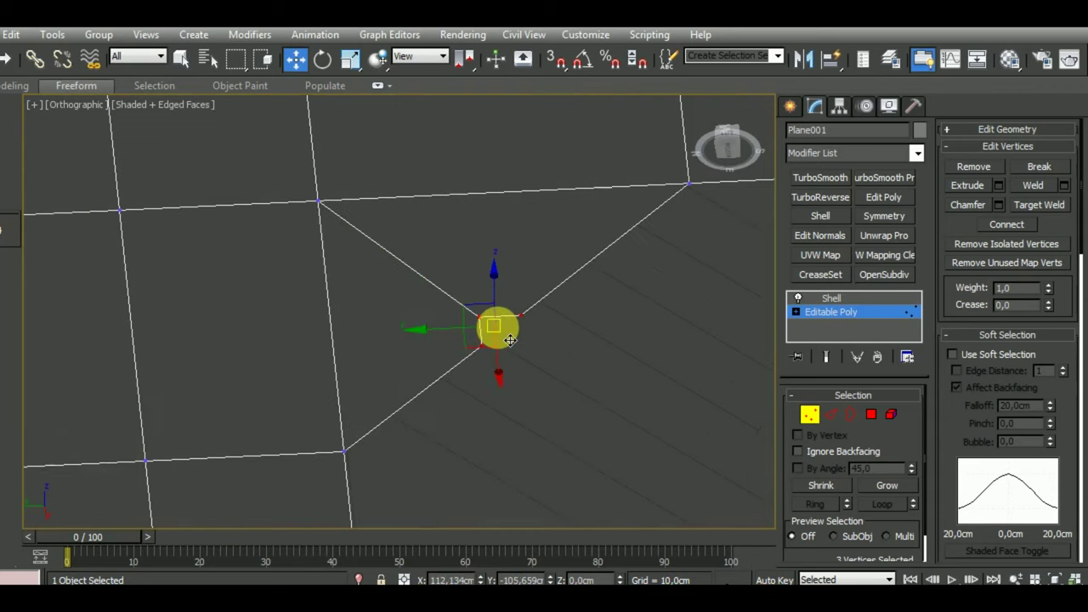
{"action": "scroll", "coordinate": [509, 339], "scroll_direction": "up", "scroll_amount": 3}
{"action": "scroll", "coordinate": [509, 339], "scroll_direction": "down", "scroll_amount": 2}
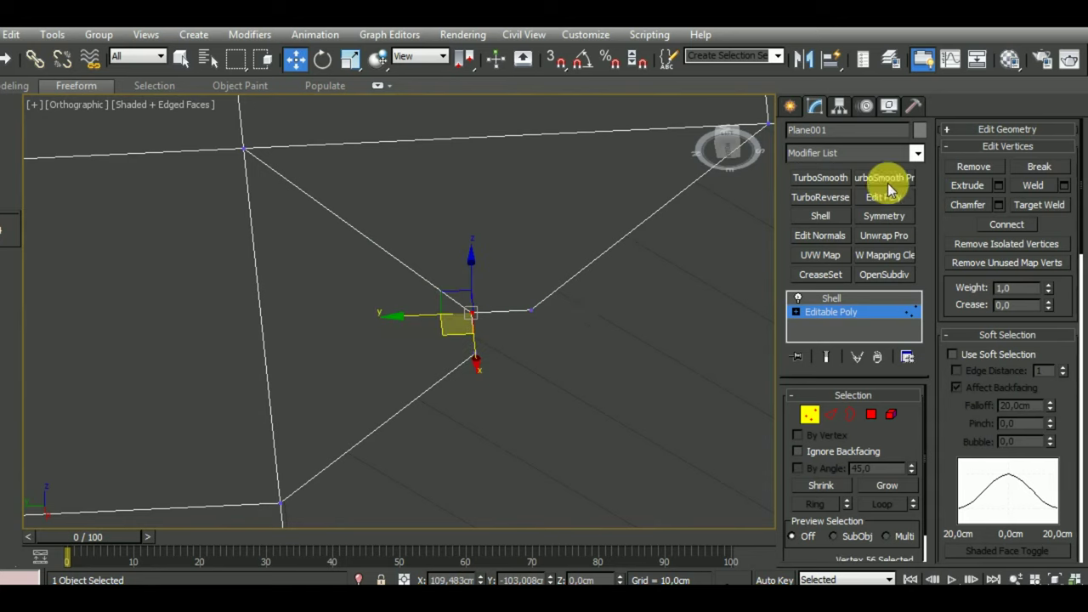
Step: Target-weld the stray vertex onto its neighbour so the edge runs straight, then exit Vertex mode
{"action": "left_click", "coordinate": [1041, 205]}
{"action": "left_click", "coordinate": [480, 326]}
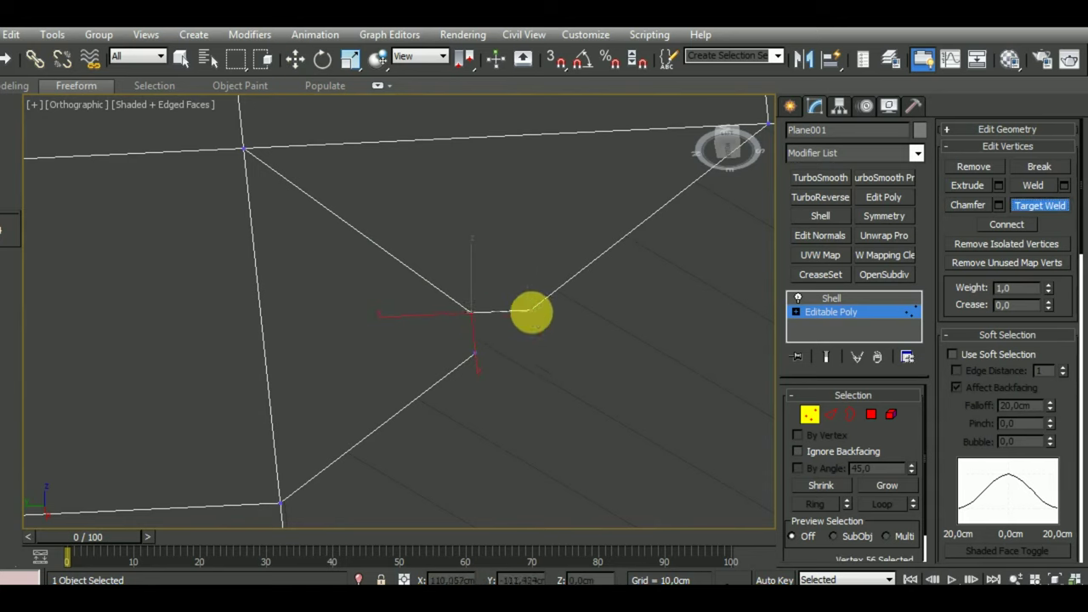
{"action": "left_click", "coordinate": [531, 310]}
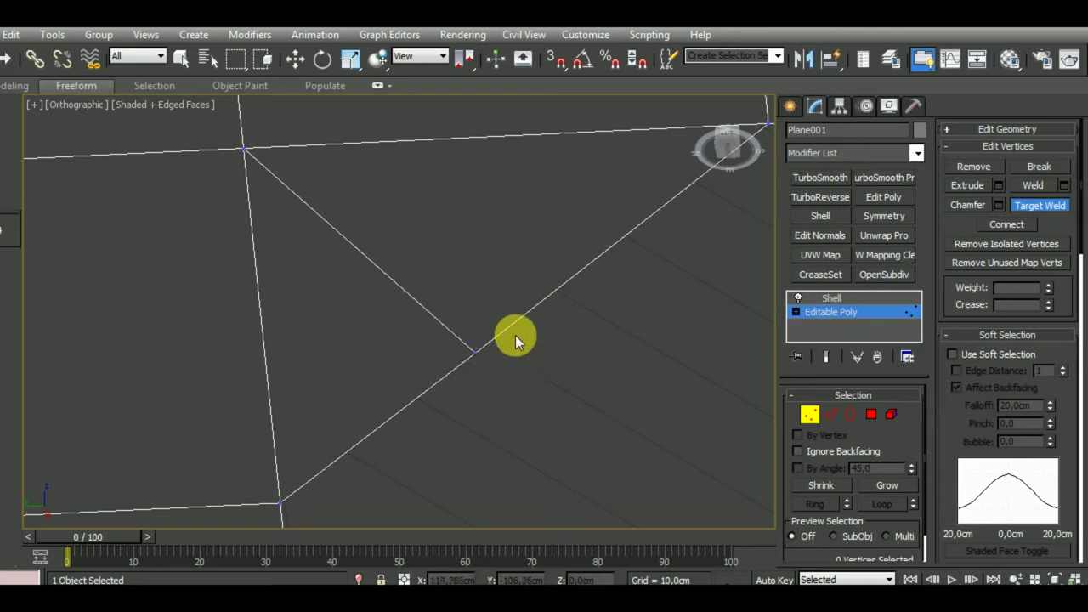
{"action": "scroll", "coordinate": [524, 309], "scroll_direction": "down", "scroll_amount": 3}
{"action": "key", "text": "w"}
{"action": "mouse_move", "coordinate": [562, 333]}
{"action": "middle_mouse_down", "text": "alt"}
{"action": "mouse_move", "coordinate": [501, 352]}
{"action": "mouse_move", "coordinate": [461, 340]}
{"action": "mouse_move", "coordinate": [478, 382]}
{"action": "mouse_move", "coordinate": [510, 323]}
{"action": "mouse_move", "coordinate": [430, 370]}
{"action": "mouse_move", "coordinate": [426, 321]}
{"action": "mouse_move", "coordinate": [483, 324]}
{"action": "mouse_move", "coordinate": [518, 422]}
{"action": "mouse_move", "coordinate": [502, 466]}
{"action": "mouse_move", "coordinate": [406, 516]}
{"action": "mouse_move", "coordinate": [301, 444]}
{"action": "mouse_move", "coordinate": [490, 325]}
{"action": "mouse_move", "coordinate": [782, 415]}
{"action": "middle_mouse_up", "text": "alt"}
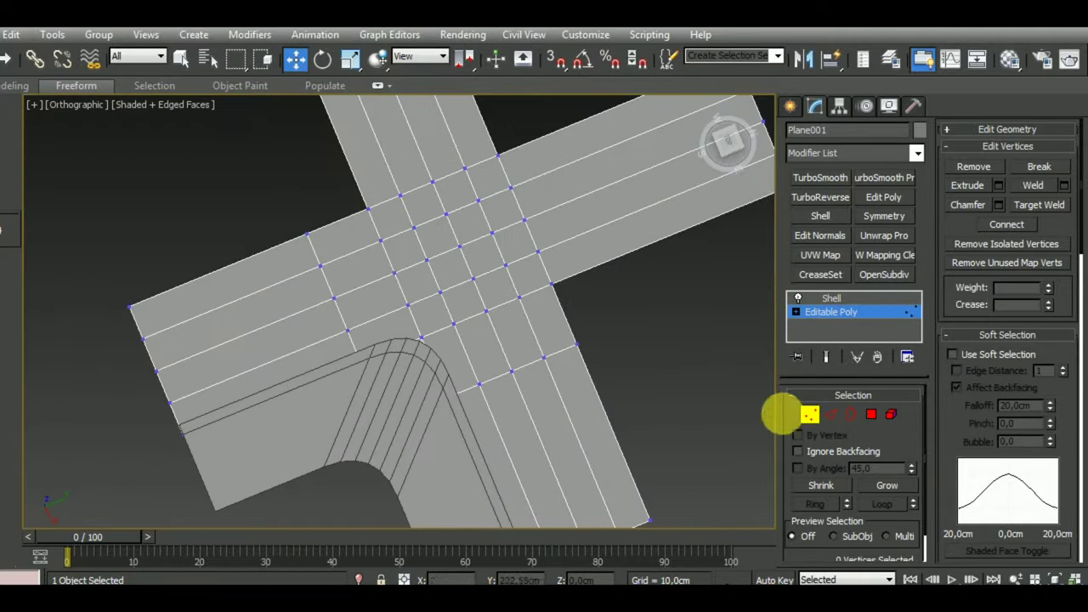
{"action": "left_click", "coordinate": [807, 417]}
{"action": "mouse_move", "coordinate": [646, 399]}
{"action": "middle_mouse_down", "text": "alt"}
{"action": "mouse_move", "coordinate": [553, 381]}
{"action": "mouse_move", "coordinate": [522, 323]}
{"action": "middle_mouse_up", "text": "alt"}
Step: Select the road grid plane Plane001 from a top-down view of the crossroads
{"action": "left_click", "coordinate": [602, 379]}
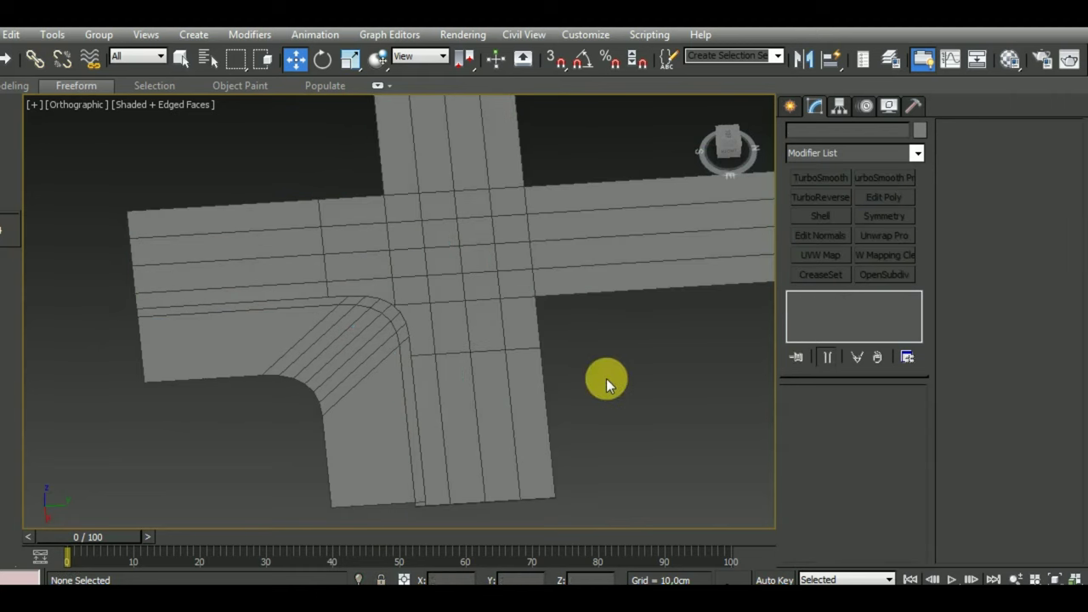
{"action": "mouse_move", "coordinate": [602, 379]}
{"action": "middle_mouse_down", "text": "alt"}
{"action": "mouse_move", "coordinate": [578, 346]}
{"action": "mouse_move", "coordinate": [432, 340]}
{"action": "mouse_move", "coordinate": [517, 372]}
{"action": "mouse_move", "coordinate": [521, 418]}
{"action": "mouse_move", "coordinate": [505, 433]}
{"action": "mouse_move", "coordinate": [547, 342]}
{"action": "mouse_move", "coordinate": [566, 240]}
{"action": "middle_mouse_up", "text": "alt"}
{"action": "left_click", "coordinate": [425, 335]}
{"action": "scroll", "coordinate": [413, 425], "scroll_direction": "up", "scroll_amount": 3}
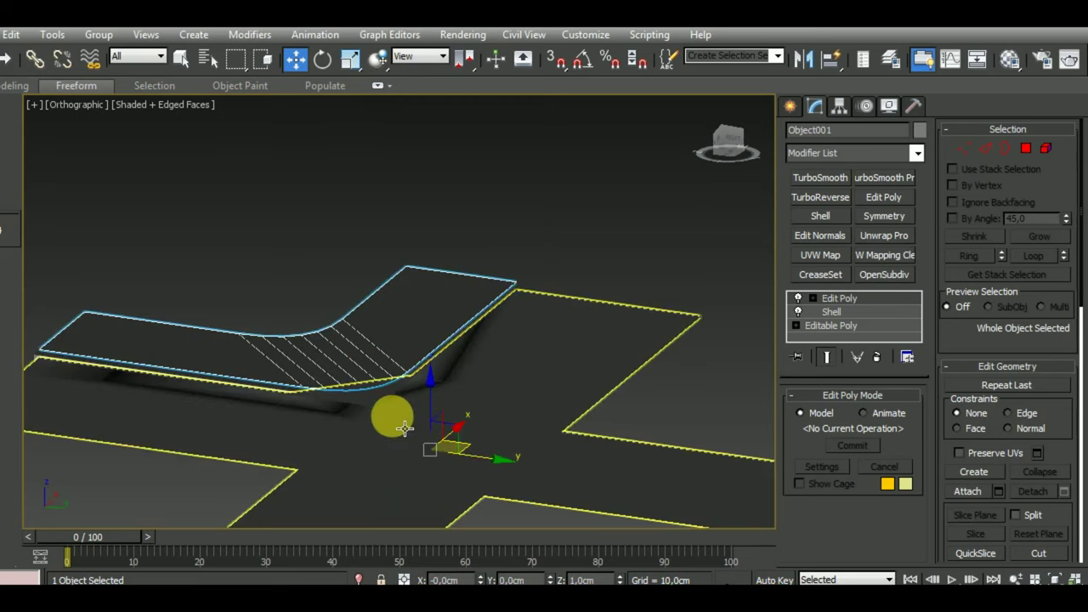
{"action": "scroll", "coordinate": [429, 416], "scroll_direction": "up", "scroll_amount": 3}
{"action": "left_click", "coordinate": [501, 362]}
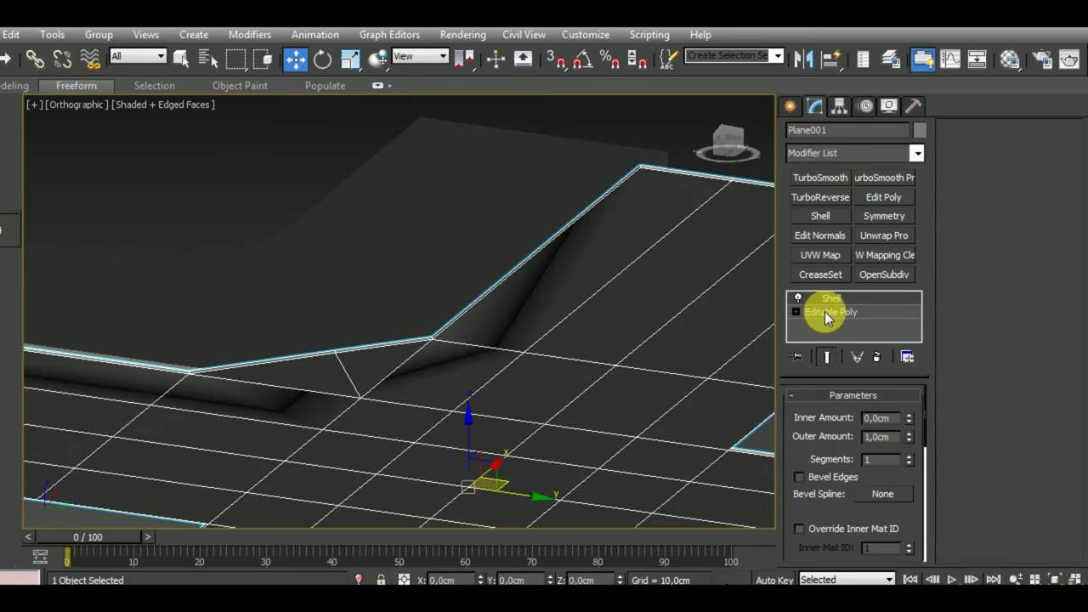
{"action": "middle_click_drag", "start_coordinate": [553, 388], "coordinate": [572, 361]}
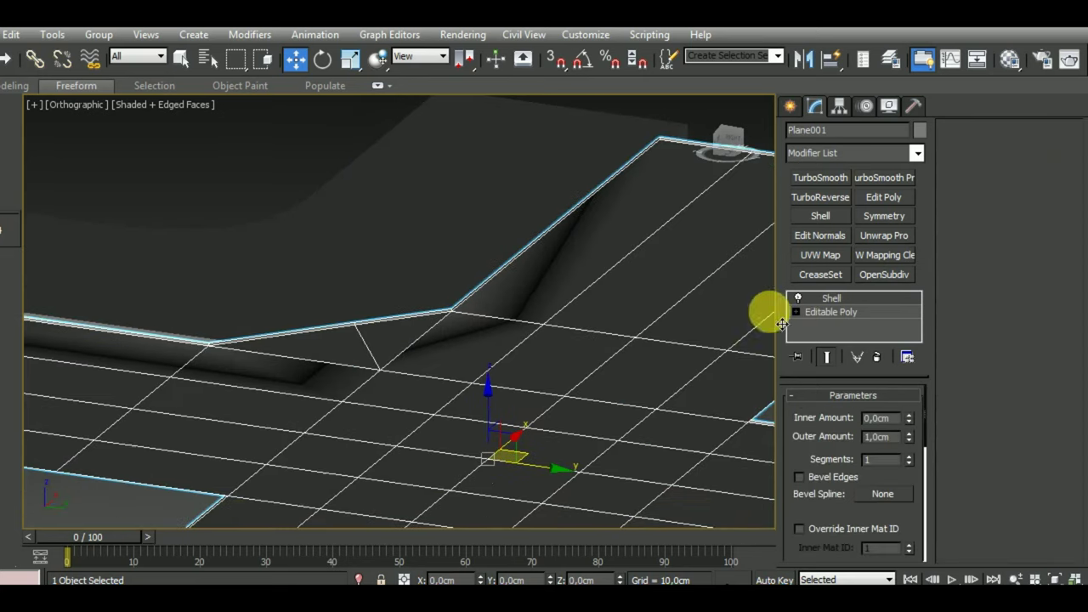
Step: Add an Edit Poly modifier to Plane001, stacked above its Shell modifier
{"action": "left_click", "coordinate": [888, 207]}
{"action": "key", "text": "ctrl+z"}
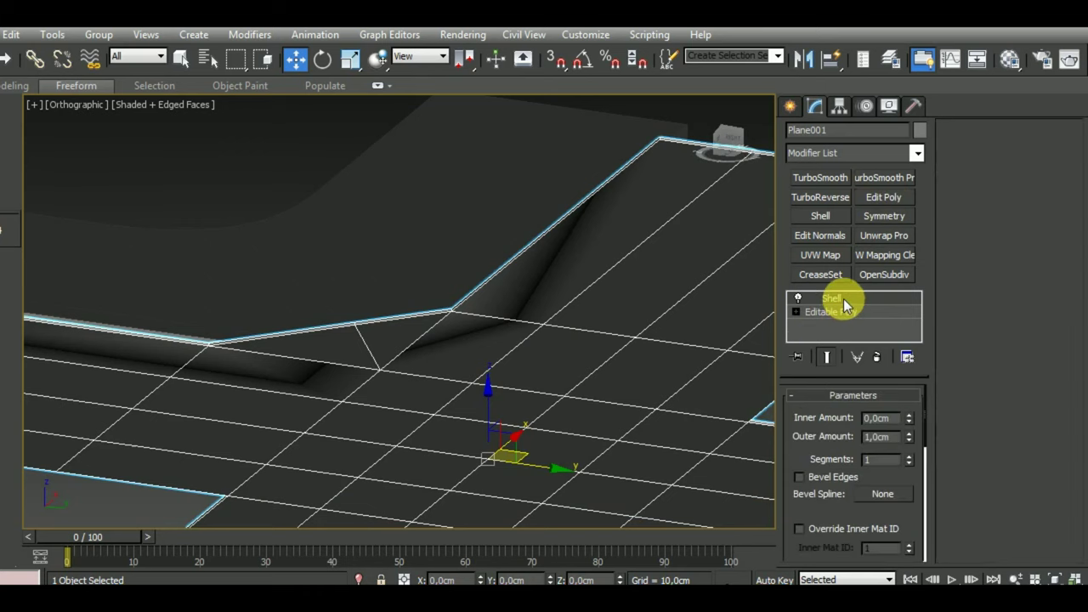
{"action": "scroll", "coordinate": [408, 320], "scroll_direction": "up", "scroll_amount": 2}
{"action": "scroll", "coordinate": [219, 283], "scroll_direction": "up", "scroll_amount": 2}
{"action": "scroll", "coordinate": [253, 300], "scroll_direction": "up", "scroll_amount": 2}
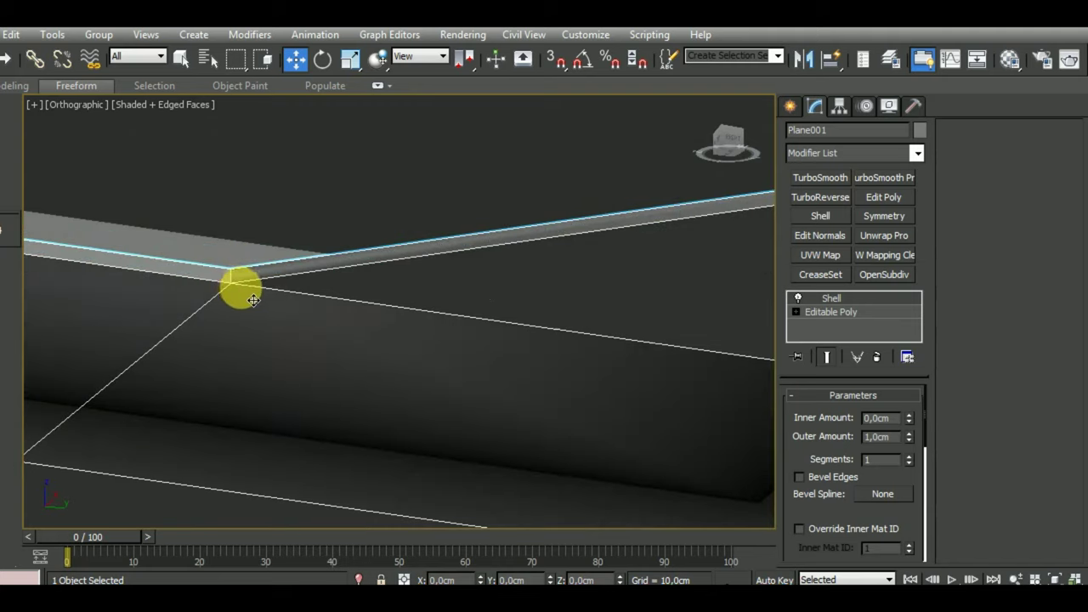
{"action": "scroll", "coordinate": [254, 300], "scroll_direction": "down", "scroll_amount": 2}
{"action": "scroll", "coordinate": [264, 285], "scroll_direction": "down", "scroll_amount": 2}
{"action": "scroll", "coordinate": [266, 284], "scroll_direction": "down", "scroll_amount": 2}
{"action": "scroll", "coordinate": [476, 374], "scroll_direction": "down", "scroll_amount": 2}
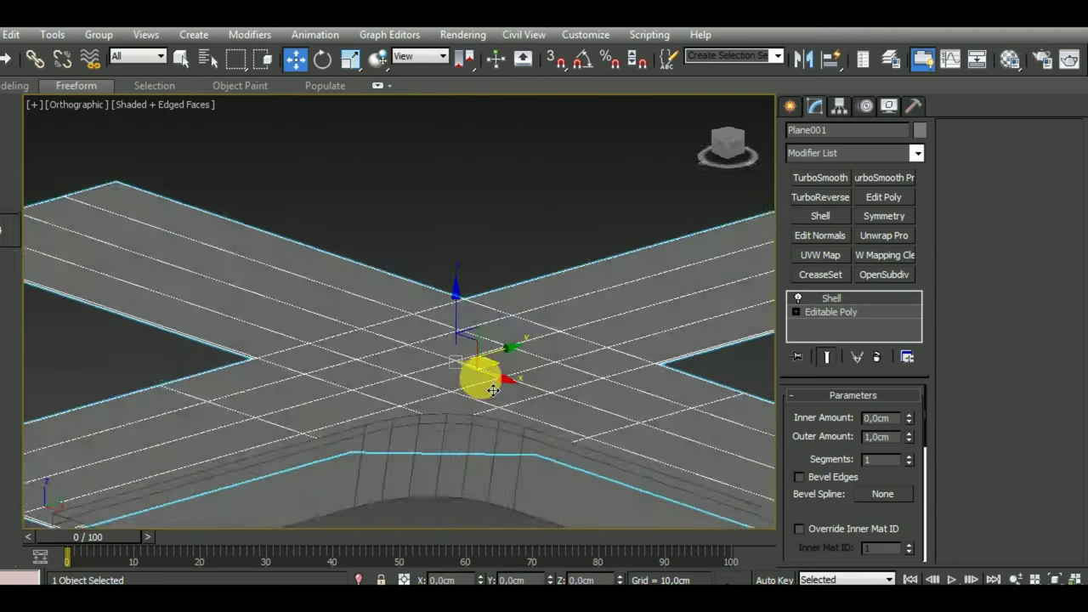
{"action": "mouse_move", "coordinate": [493, 390]}
{"action": "middle_mouse_down", "text": "alt"}
{"action": "mouse_move", "coordinate": [538, 363]}
{"action": "mouse_move", "coordinate": [576, 253]}
{"action": "middle_mouse_up", "text": "alt"}
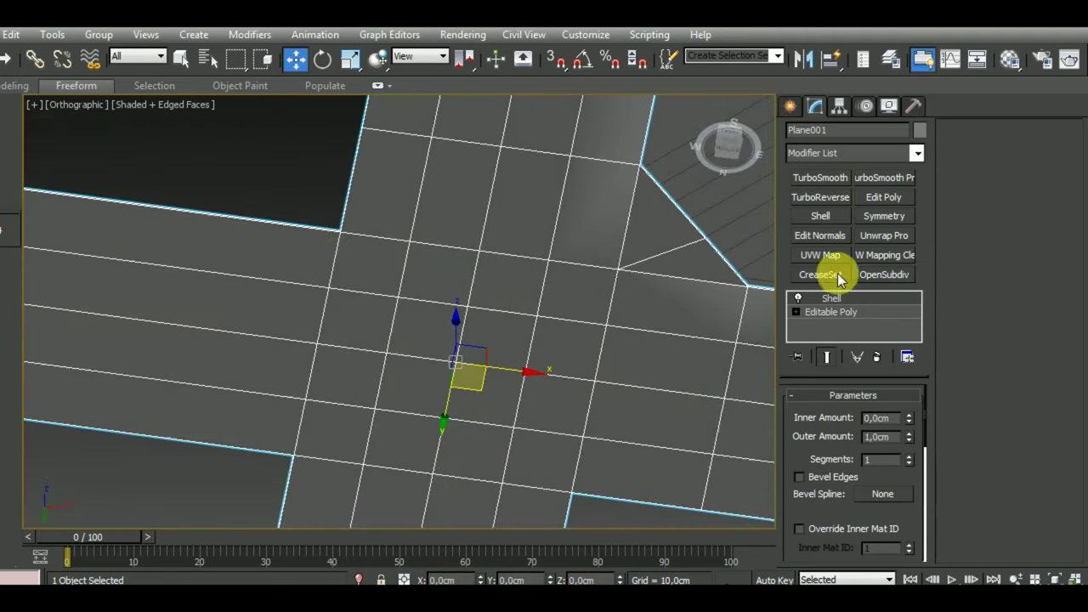
{"action": "left_click", "coordinate": [883, 198]}
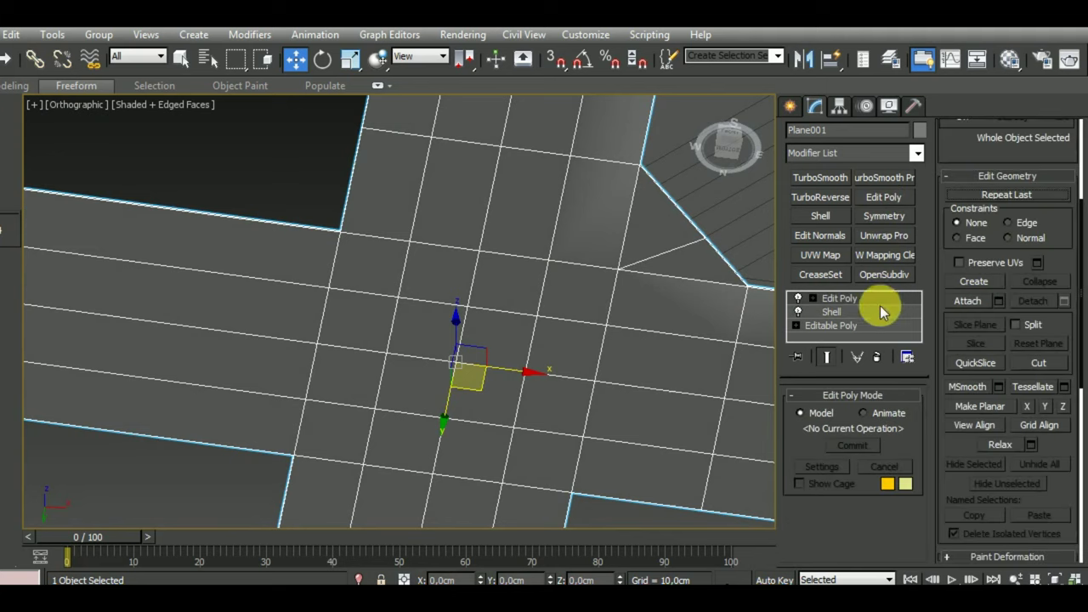
Step: In Polygon mode, select all 112 road polygons, Clear All smoothing groups, then exit and deselect
{"action": "key", "text": "4"}
{"action": "key", "text": "ctrl+a"}
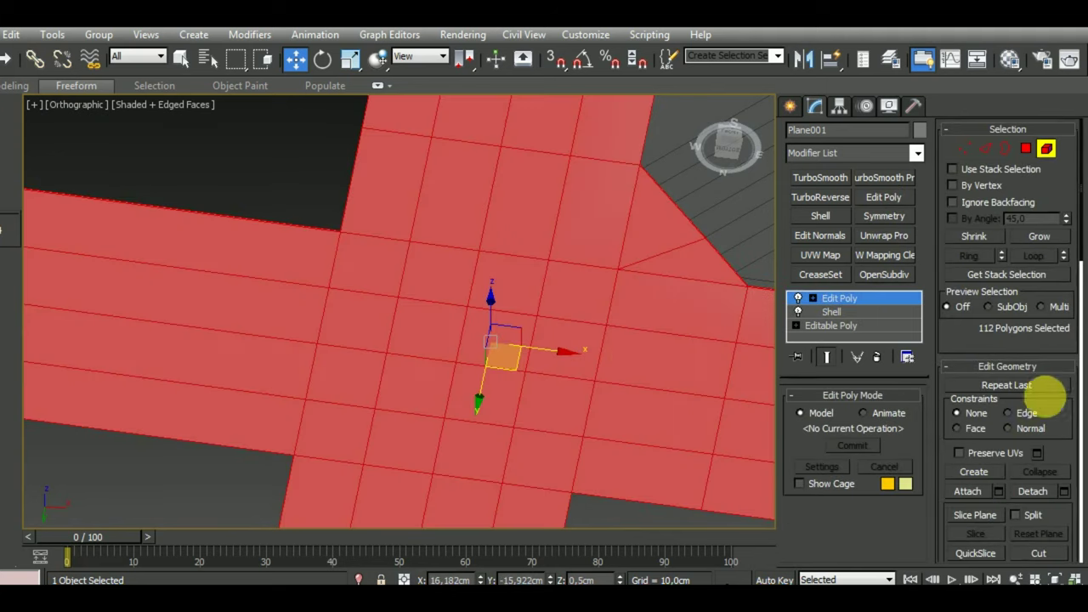
{"action": "left_click", "coordinate": [1050, 374]}
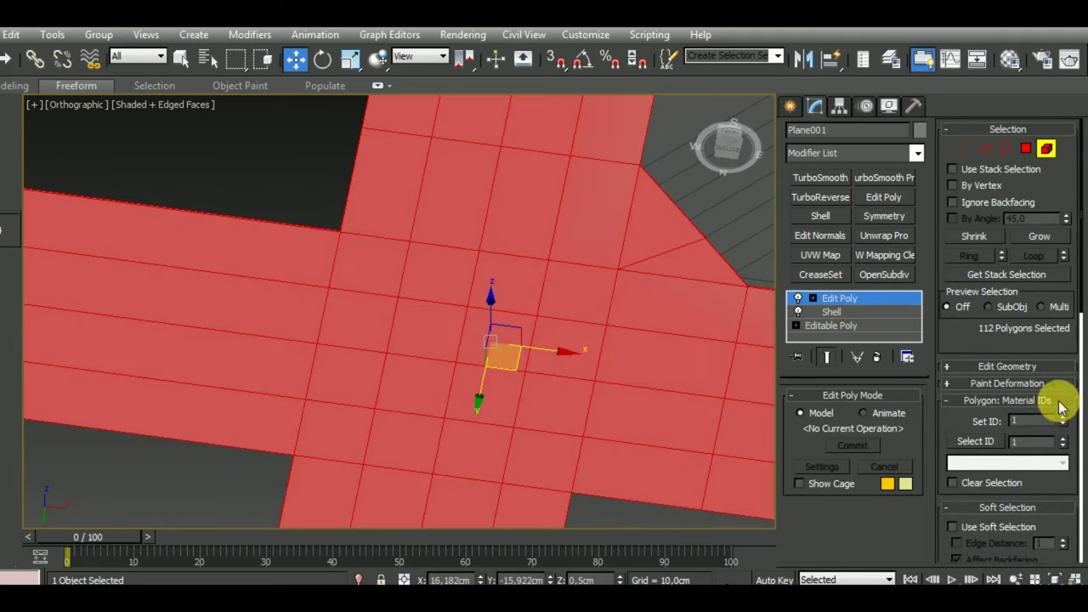
{"action": "left_click", "coordinate": [1060, 403]}
{"action": "left_click", "coordinate": [1050, 400]}
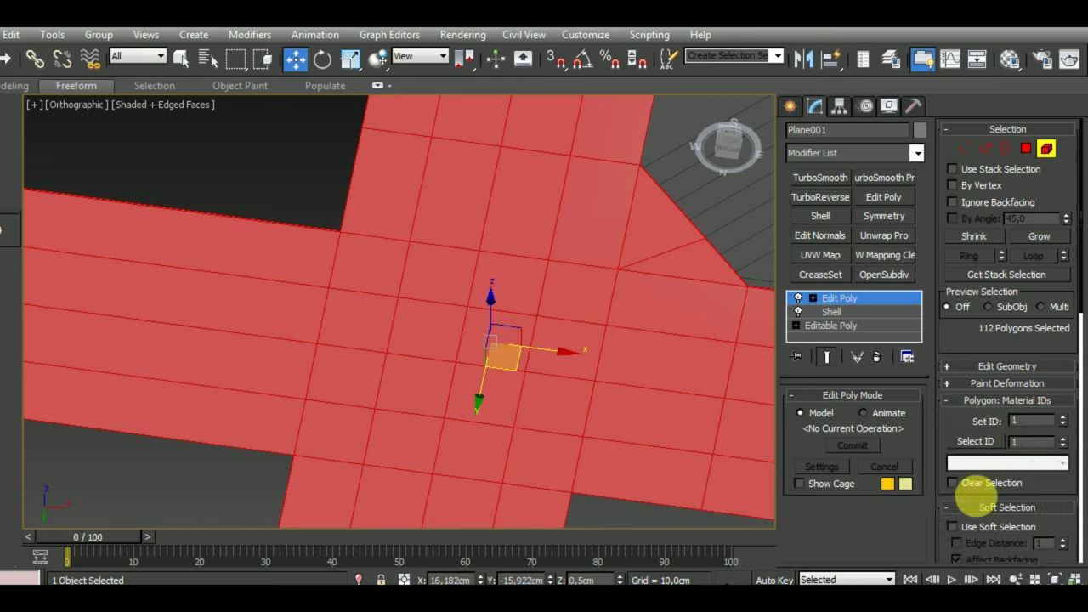
{"action": "left_click", "coordinate": [1054, 507]}
{"action": "mouse_move", "coordinate": [1054, 501]}
{"action": "left_mouse_down"}
{"action": "mouse_move", "coordinate": [1045, 73]}
{"action": "mouse_move", "coordinate": [1027, 25]}
{"action": "left_mouse_up"}
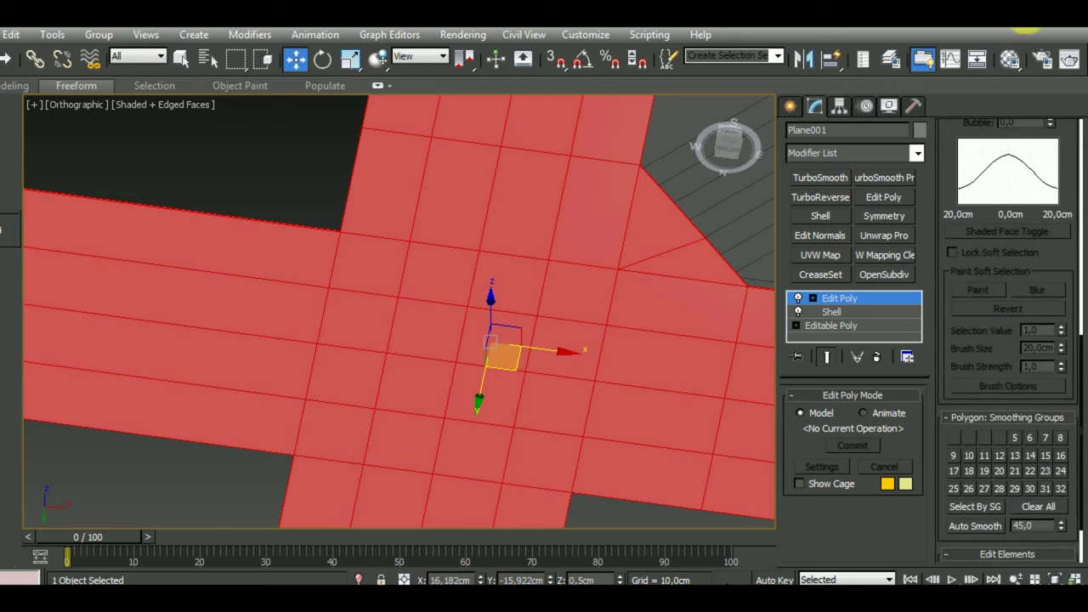
{"action": "left_click", "coordinate": [1042, 505]}
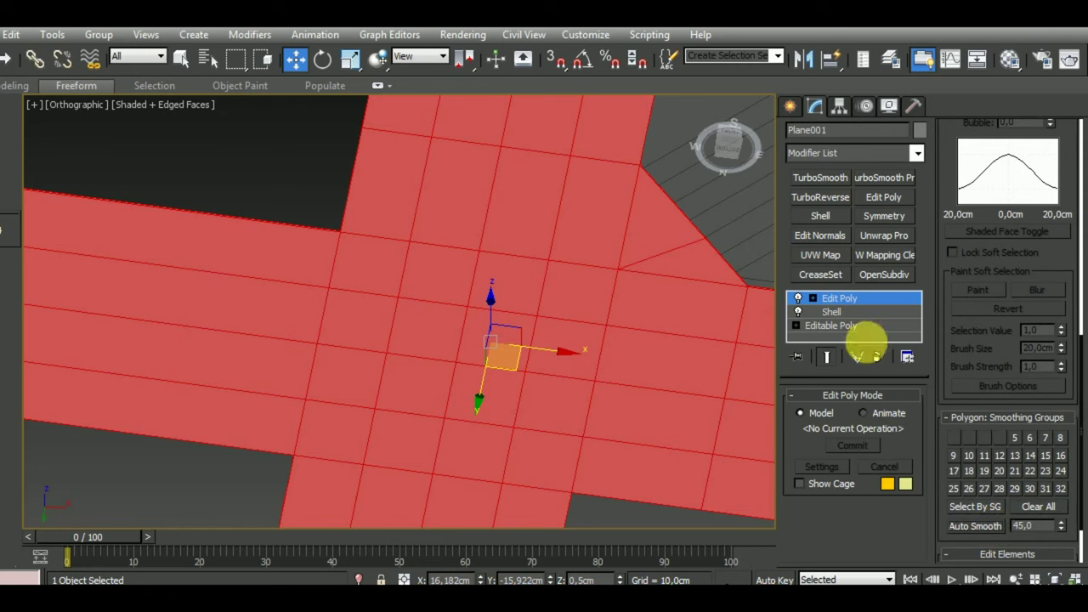
{"action": "left_click", "coordinate": [867, 298]}
{"action": "scroll", "coordinate": [629, 349], "scroll_direction": "down", "scroll_amount": 5}
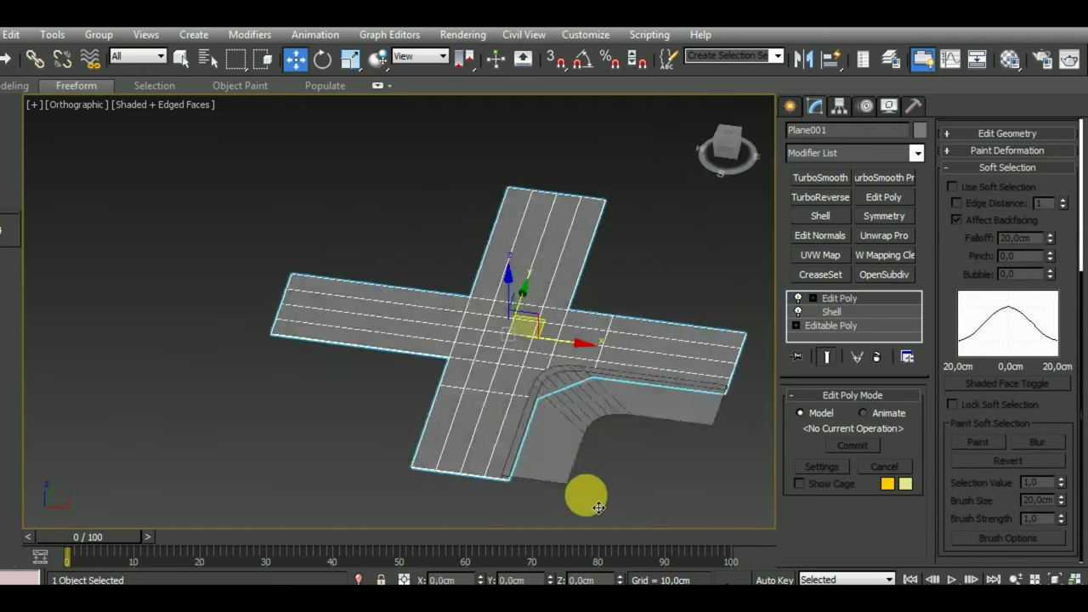
{"action": "mouse_move", "coordinate": [598, 507]}
{"action": "middle_mouse_down", "text": "alt"}
{"action": "mouse_move", "coordinate": [527, 510]}
{"action": "mouse_move", "coordinate": [706, 360]}
{"action": "middle_mouse_up", "text": "alt"}
{"action": "left_click", "coordinate": [697, 408]}
Step: Select the curb piece Object002 at the road corner
{"action": "scroll", "coordinate": [490, 482], "scroll_direction": "up", "scroll_amount": 3}
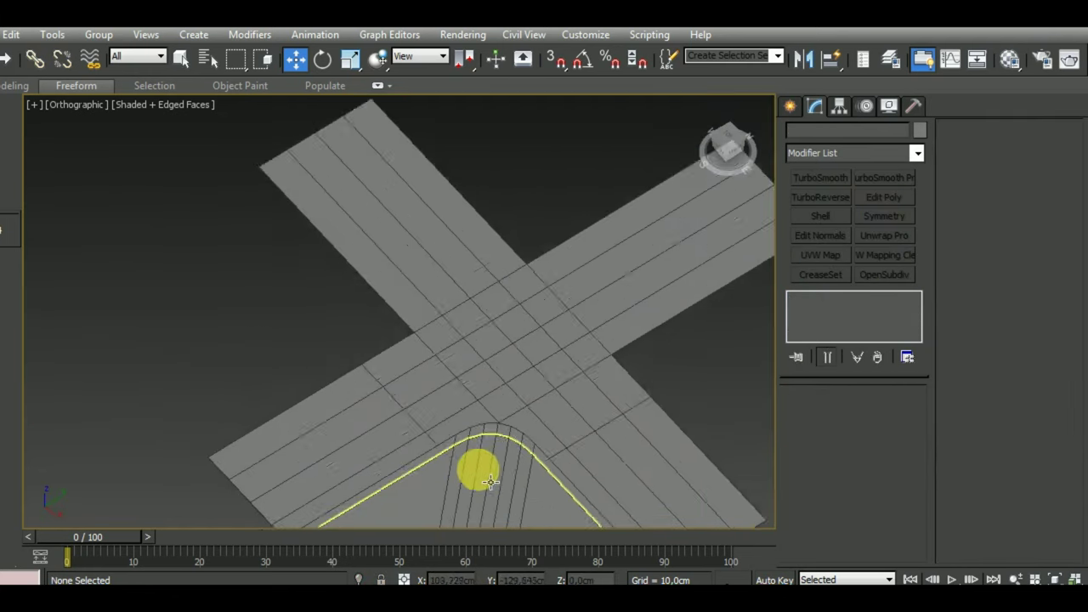
{"action": "scroll", "coordinate": [501, 366], "scroll_direction": "down", "scroll_amount": 2}
{"action": "scroll", "coordinate": [509, 357], "scroll_direction": "down", "scroll_amount": 3}
{"action": "mouse_move", "coordinate": [510, 368]}
{"action": "middle_mouse_down", "text": "alt"}
{"action": "mouse_move", "coordinate": [491, 437]}
{"action": "mouse_move", "coordinate": [505, 393]}
{"action": "middle_mouse_up", "text": "alt"}
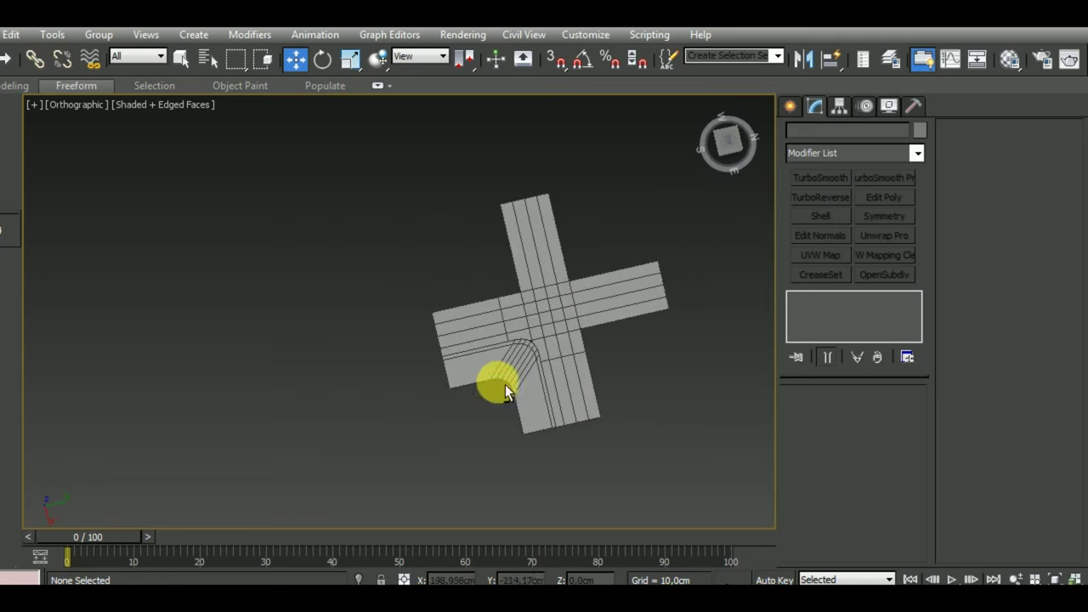
{"action": "scroll", "coordinate": [505, 393], "scroll_direction": "up", "scroll_amount": 3}
{"action": "scroll", "coordinate": [527, 340], "scroll_direction": "up", "scroll_amount": 3}
{"action": "scroll", "coordinate": [552, 340], "scroll_direction": "up", "scroll_amount": 3}
{"action": "scroll", "coordinate": [551, 378], "scroll_direction": "down", "scroll_amount": 4}
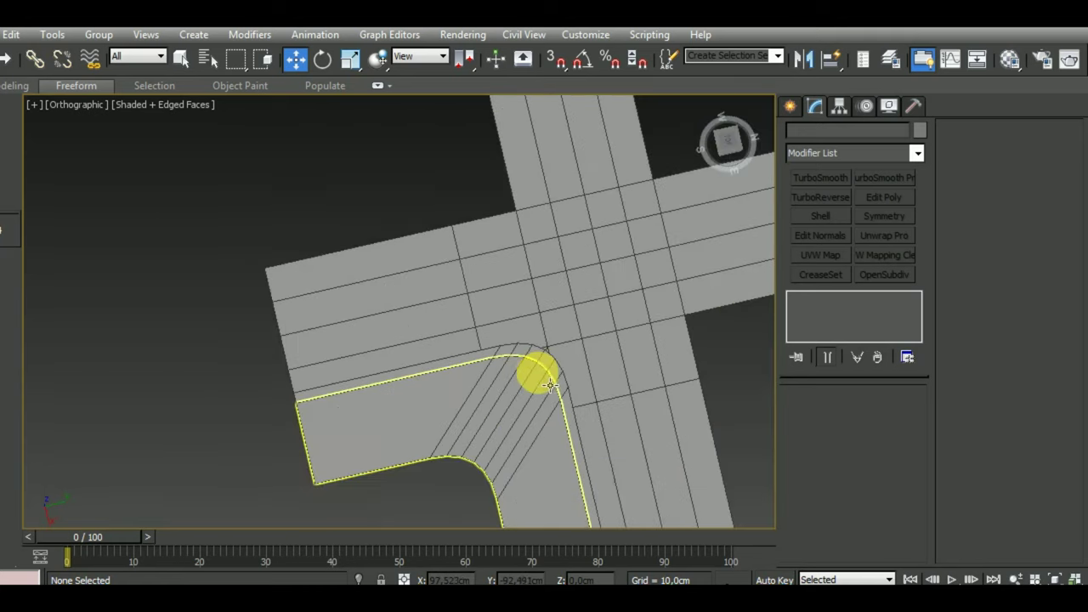
{"action": "left_click", "coordinate": [550, 385]}
{"action": "mouse_move", "coordinate": [545, 360]}
{"action": "middle_mouse_down", "text": "alt"}
{"action": "mouse_move", "coordinate": [624, 406]}
{"action": "mouse_move", "coordinate": [592, 338]}
{"action": "mouse_move", "coordinate": [617, 415]}
{"action": "middle_mouse_up", "text": "alt"}
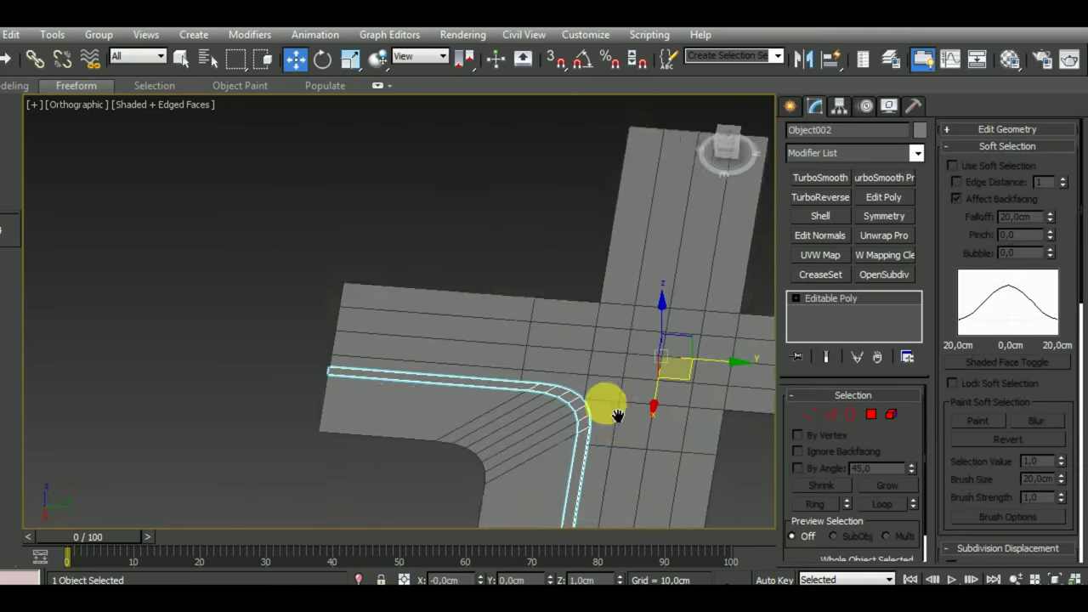
{"action": "scroll", "coordinate": [569, 359], "scroll_direction": "up", "scroll_amount": 3}
{"action": "scroll", "coordinate": [564, 365], "scroll_direction": "up", "scroll_amount": 2}
{"action": "scroll", "coordinate": [563, 332], "scroll_direction": "down", "scroll_amount": 3}
{"action": "scroll", "coordinate": [605, 374], "scroll_direction": "down", "scroll_amount": 2}
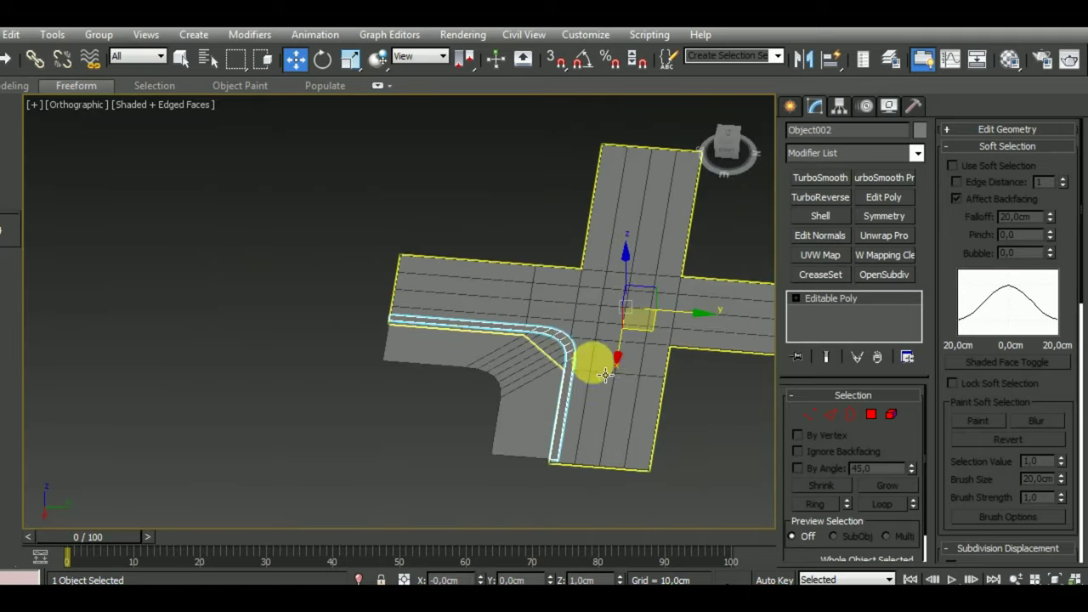
Step: Switch to Top view and frame the curb's rounded corner
{"action": "mouse_move", "coordinate": [604, 375]}
{"action": "middle_mouse_down", "text": "alt"}
{"action": "mouse_move", "coordinate": [632, 454]}
{"action": "mouse_move", "coordinate": [719, 481]}
{"action": "mouse_move", "coordinate": [821, 461]}
{"action": "mouse_move", "coordinate": [391, 360]}
{"action": "middle_mouse_up", "text": "alt"}
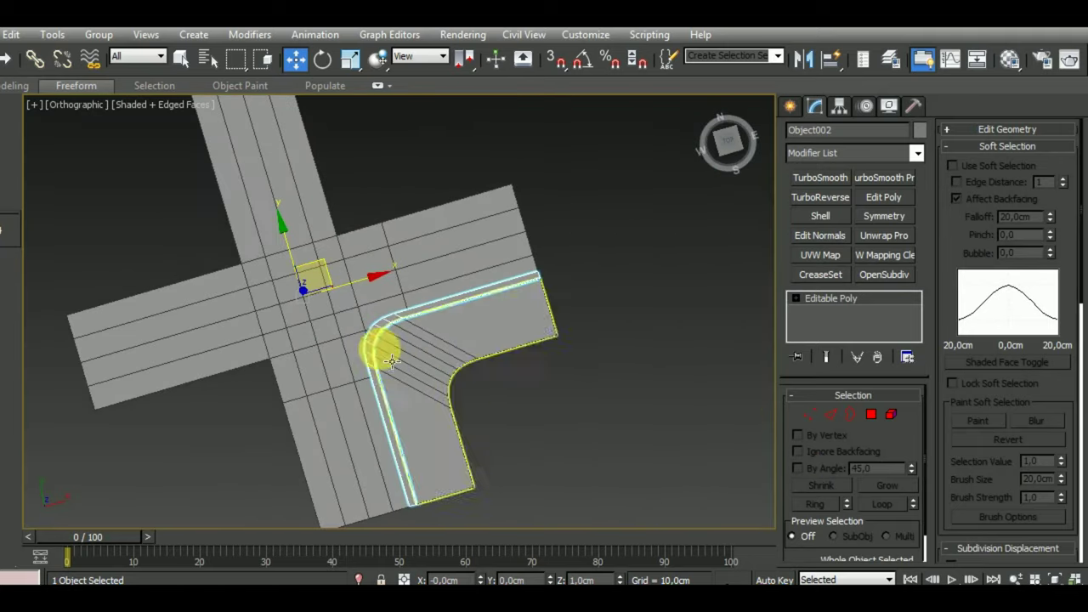
{"action": "scroll", "coordinate": [391, 361], "scroll_direction": "up", "scroll_amount": 3}
{"action": "scroll", "coordinate": [369, 323], "scroll_direction": "up", "scroll_amount": 1}
{"action": "scroll", "coordinate": [425, 355], "scroll_direction": "down", "scroll_amount": 1}
{"action": "scroll", "coordinate": [437, 357], "scroll_direction": "down", "scroll_amount": 2}
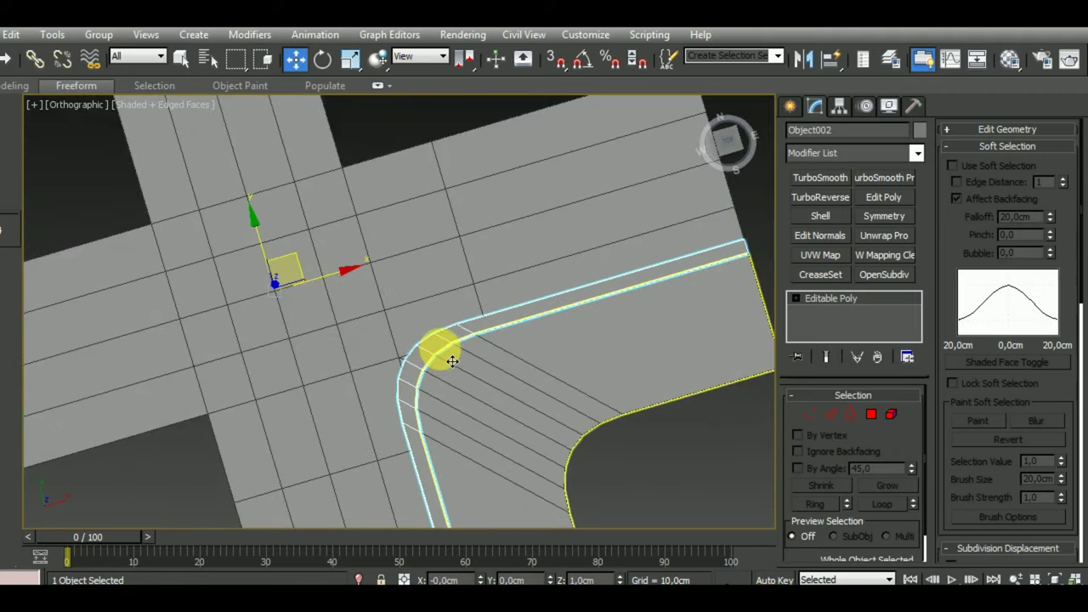
{"action": "key", "text": "t"}
{"action": "scroll", "coordinate": [444, 356], "scroll_direction": "down", "scroll_amount": 1}
{"action": "middle_click_drag", "start_coordinate": [590, 498], "coordinate": [490, 328]}
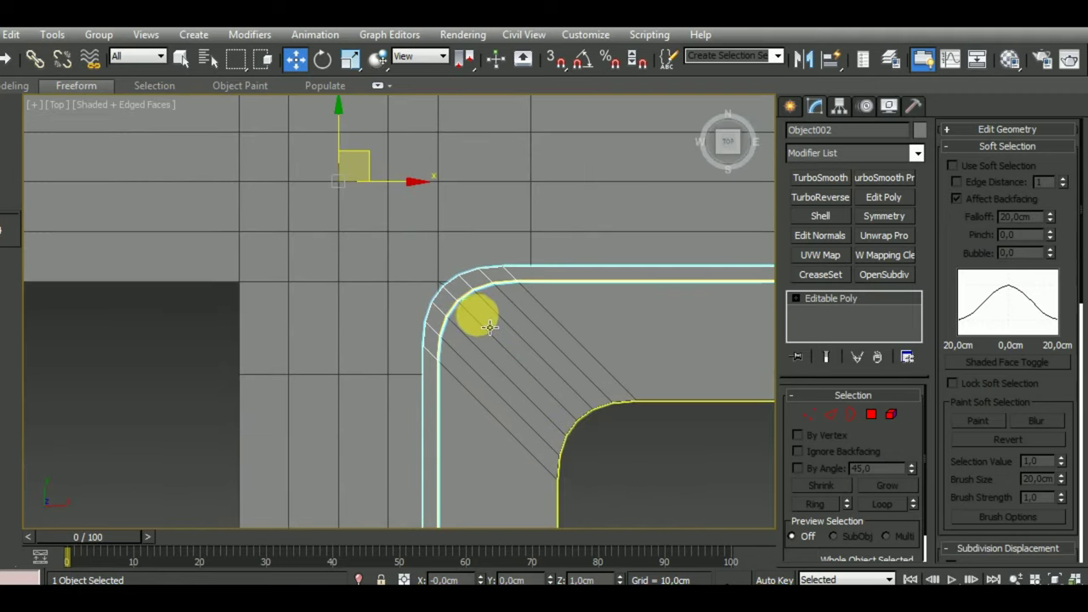
{"action": "scroll", "coordinate": [490, 326], "scroll_direction": "up", "scroll_amount": 2}
Step: In Vertex mode, select the ten vertices along the curb's rounded corner arc
{"action": "left_click", "coordinate": [809, 414]}
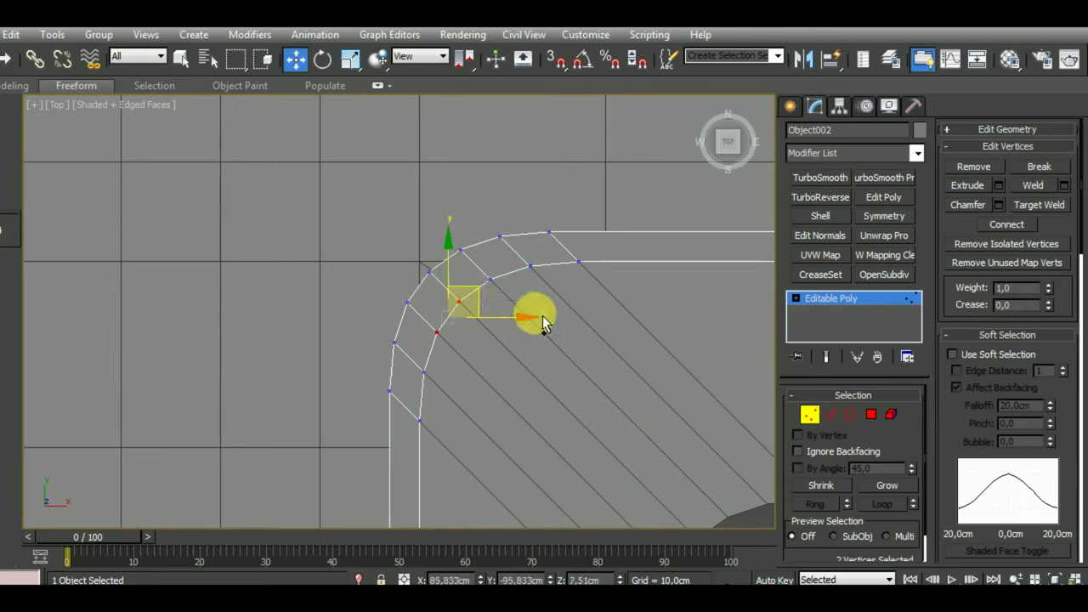
{"action": "left_click", "coordinate": [486, 268]}
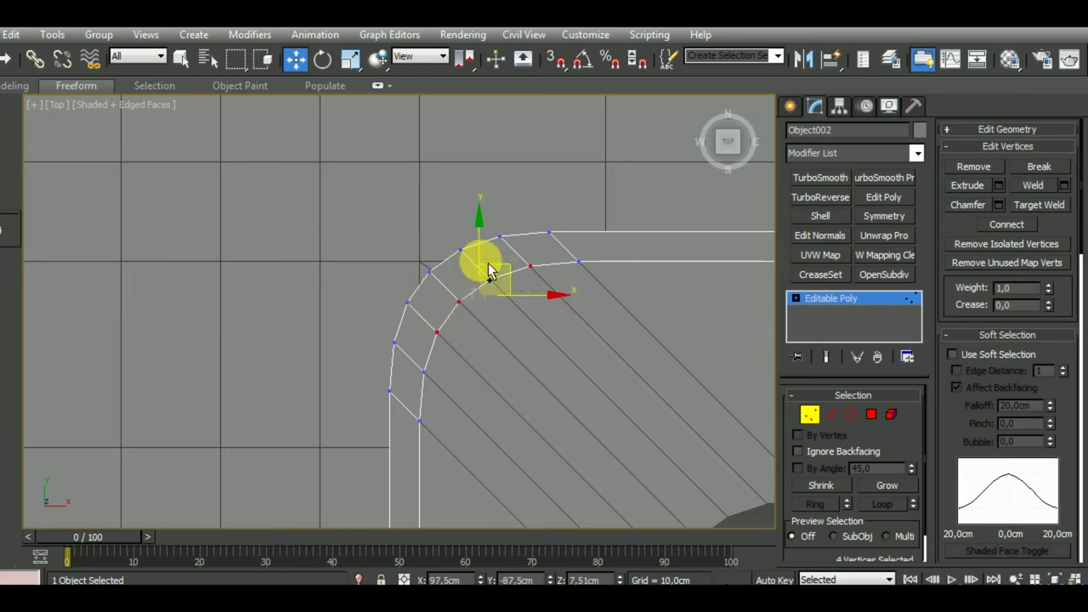
{"action": "left_click", "coordinate": [425, 378], "text": "ctrl"}
{"action": "scroll", "coordinate": [421, 370], "scroll_direction": "up", "scroll_amount": 1}
{"action": "scroll", "coordinate": [422, 369], "scroll_direction": "up", "scroll_amount": 1}
{"action": "scroll", "coordinate": [424, 371], "scroll_direction": "down", "scroll_amount": 1}
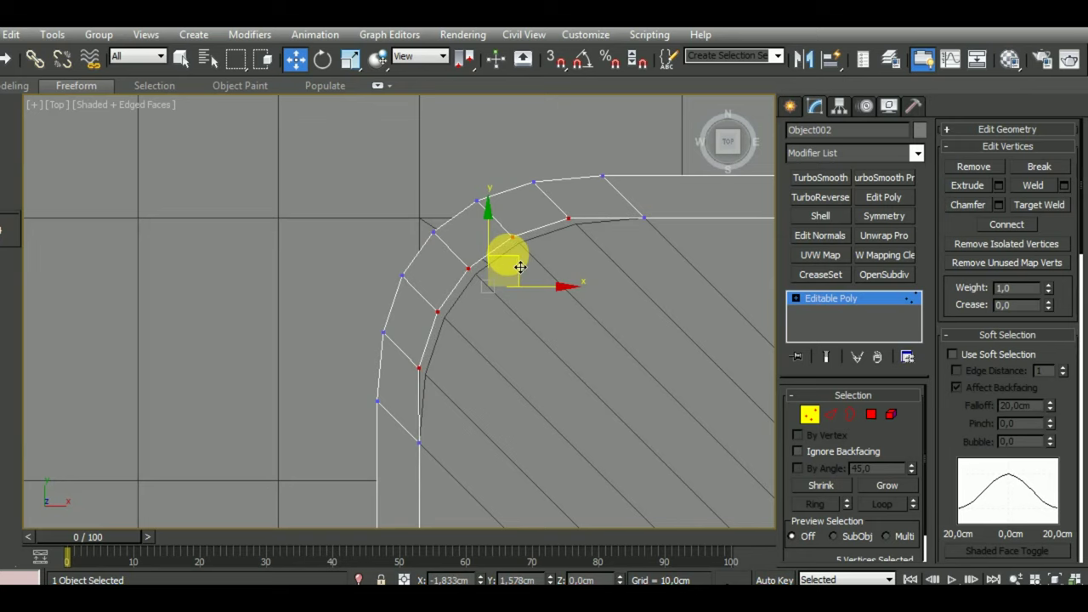
{"action": "scroll", "coordinate": [476, 349], "scroll_direction": "up", "scroll_amount": 2}
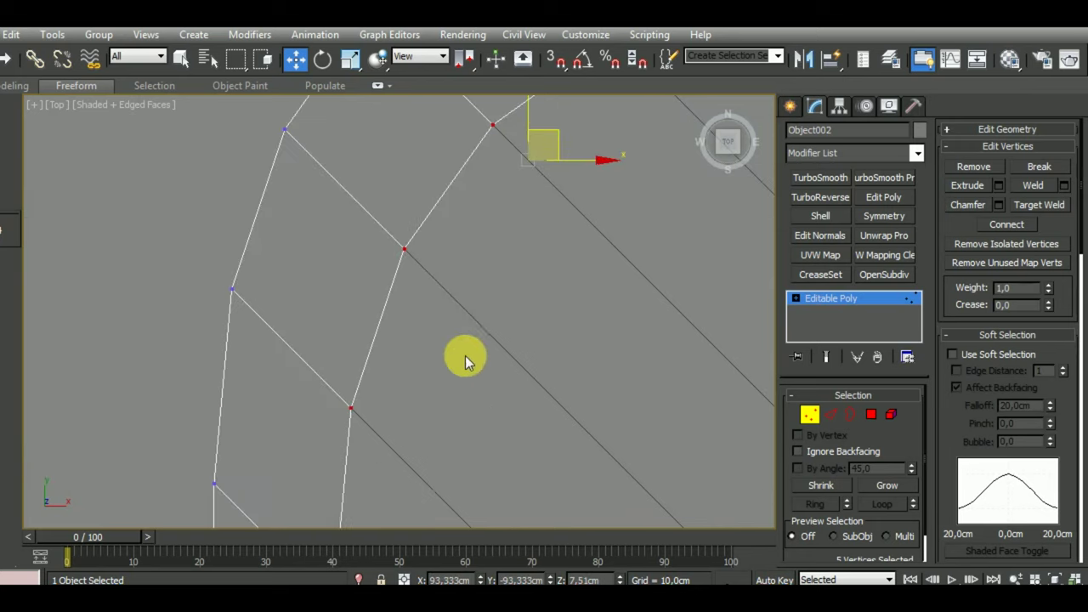
{"action": "scroll", "coordinate": [455, 357], "scroll_direction": "down", "scroll_amount": 2}
{"action": "scroll", "coordinate": [459, 365], "scroll_direction": "down", "scroll_amount": 1}
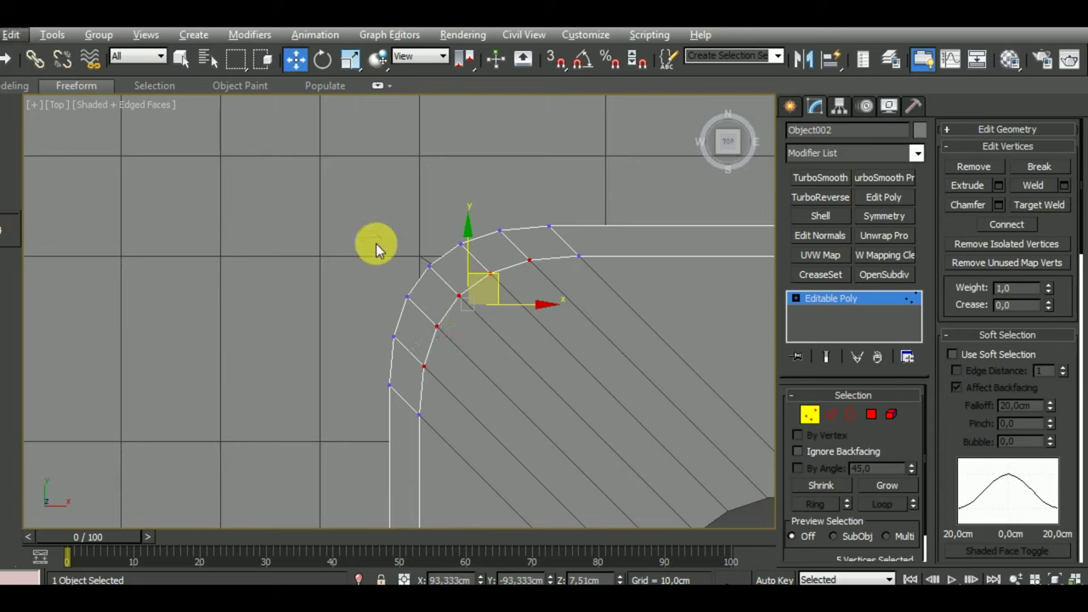
{"action": "left_click_drag", "start_coordinate": [410, 353], "coordinate": [408, 344], "text": "ctrl"}
{"action": "left_click_drag", "start_coordinate": [400, 235], "coordinate": [485, 262], "text": "ctrl"}
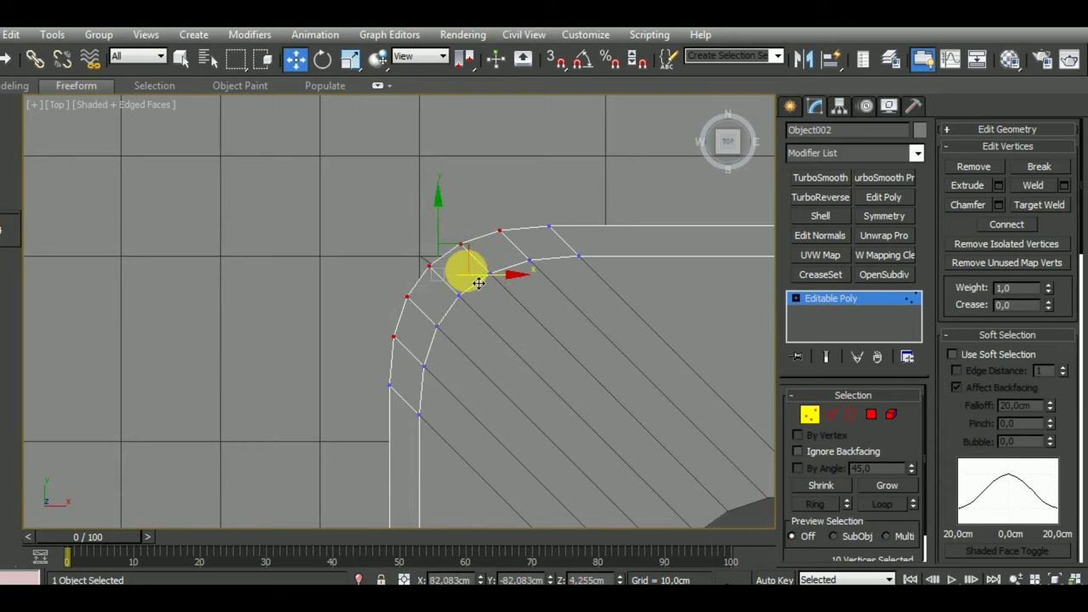
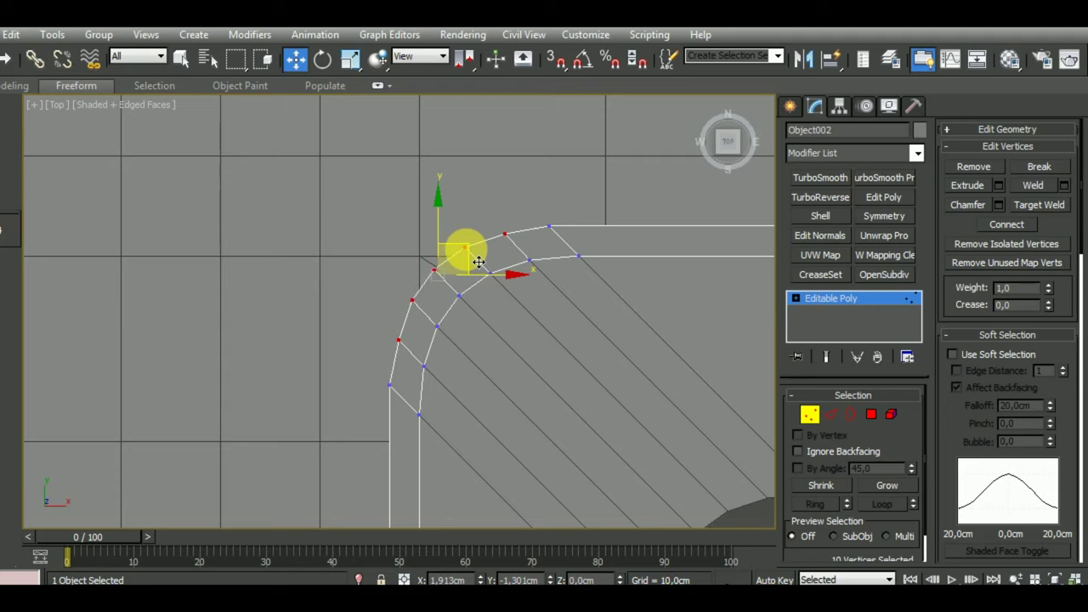
Step: Move the left arc-end vertex up into line with the straight sidewalk edge
{"action": "scroll", "coordinate": [452, 311], "scroll_direction": "up", "scroll_amount": 1}
{"action": "scroll", "coordinate": [451, 318], "scroll_direction": "up", "scroll_amount": 1}
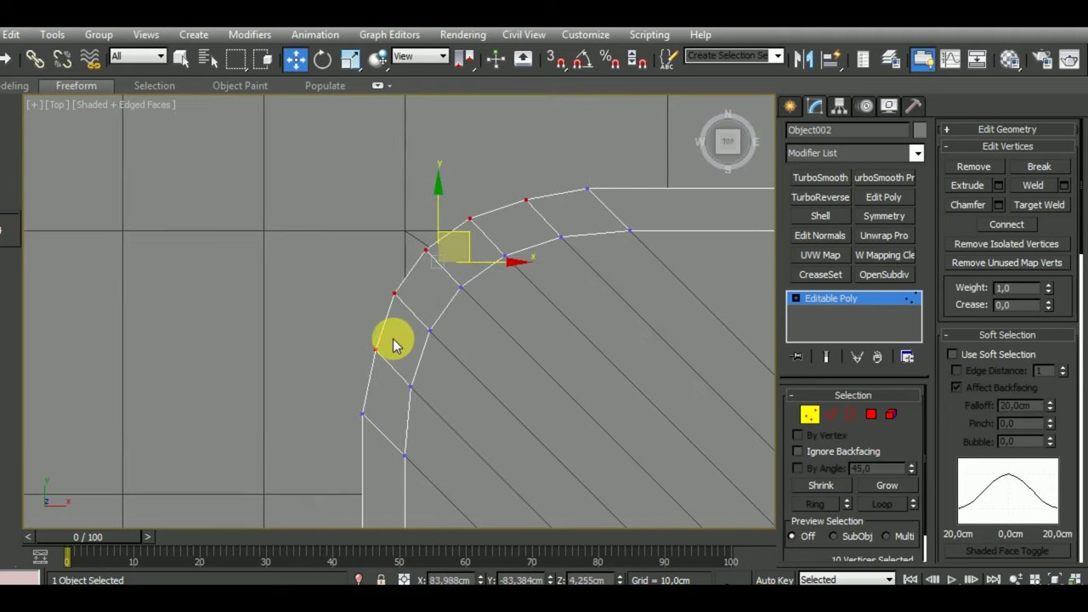
{"action": "left_click", "coordinate": [383, 366]}
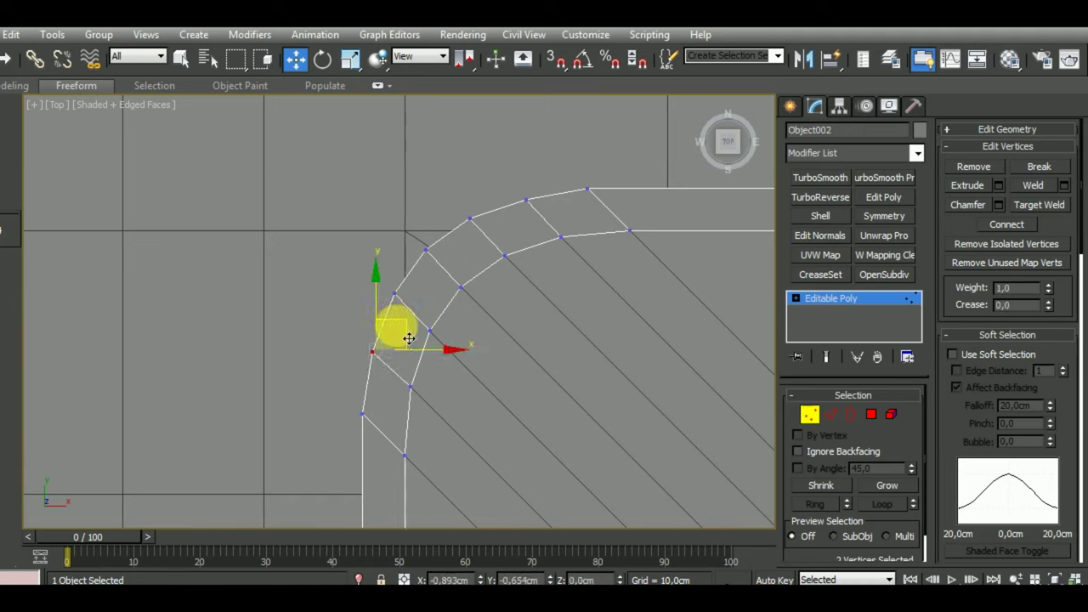
{"action": "left_click_drag", "start_coordinate": [408, 342], "coordinate": [406, 321]}
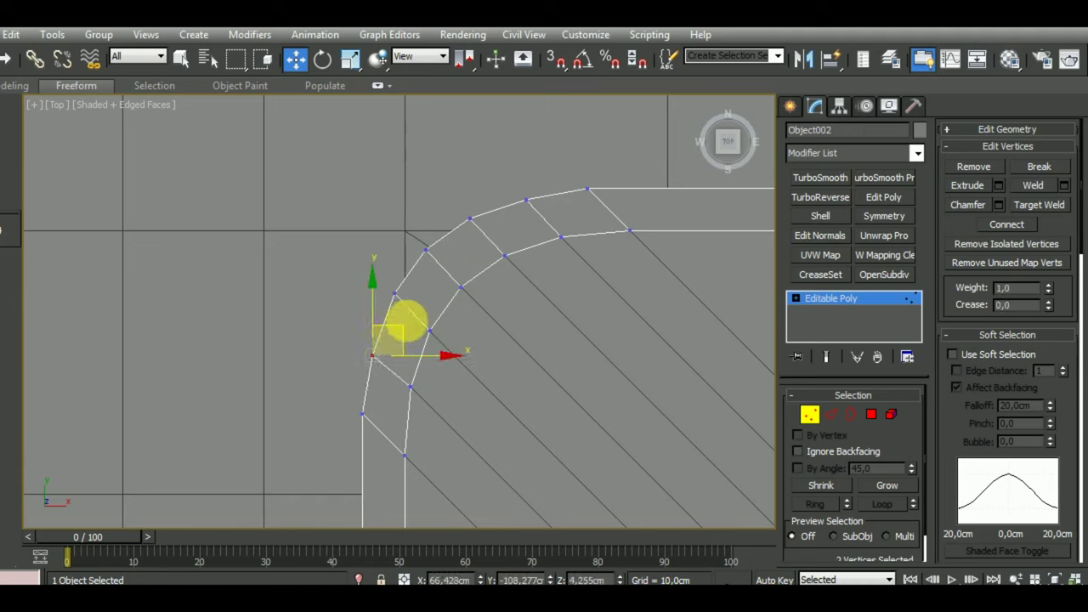
Step: Select the top arc-end vertex plus a third vertex, checking the curb corner at an angle
{"action": "left_click", "coordinate": [527, 198]}
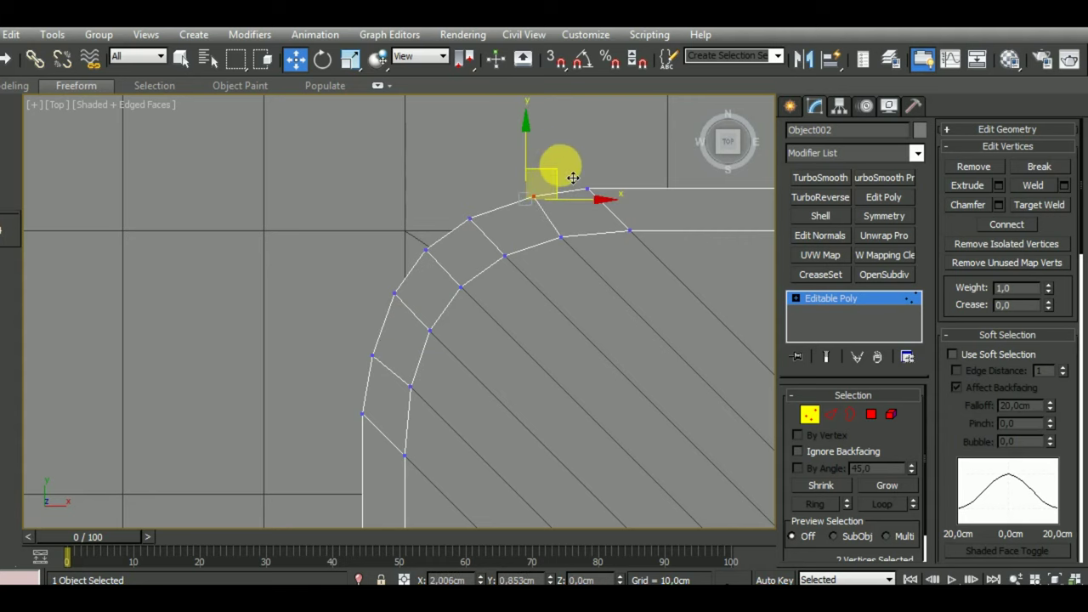
{"action": "scroll", "coordinate": [527, 299], "scroll_direction": "down", "scroll_amount": 3}
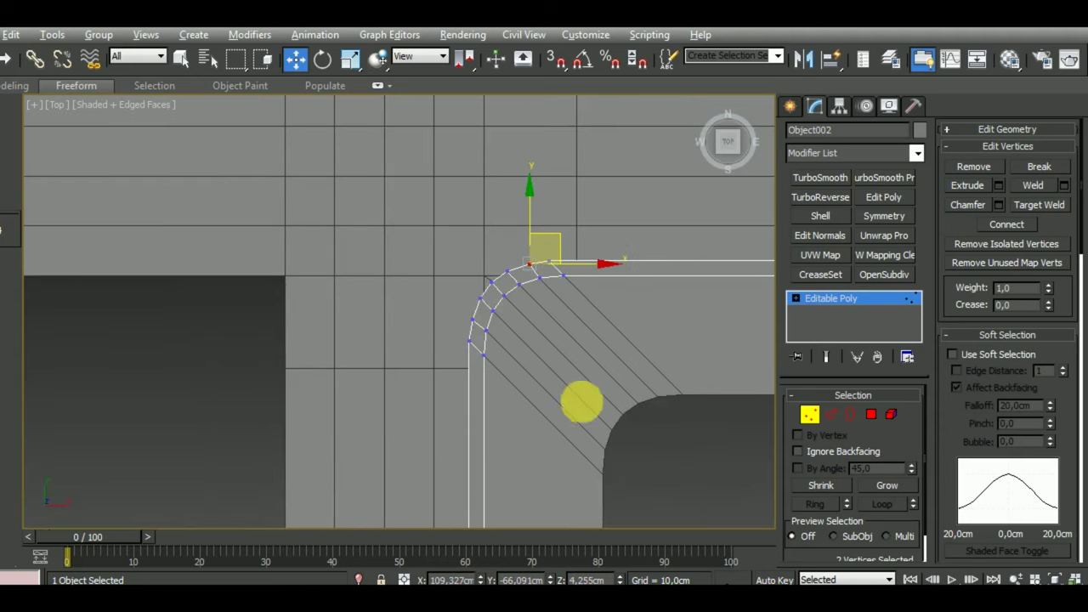
{"action": "mouse_move", "coordinate": [581, 401]}
{"action": "middle_mouse_down", "text": "alt"}
{"action": "mouse_move", "coordinate": [612, 321]}
{"action": "mouse_move", "coordinate": [447, 328]}
{"action": "mouse_move", "coordinate": [388, 309]}
{"action": "mouse_move", "coordinate": [516, 267]}
{"action": "mouse_move", "coordinate": [604, 447]}
{"action": "mouse_move", "coordinate": [651, 468]}
{"action": "middle_mouse_up", "text": "alt"}
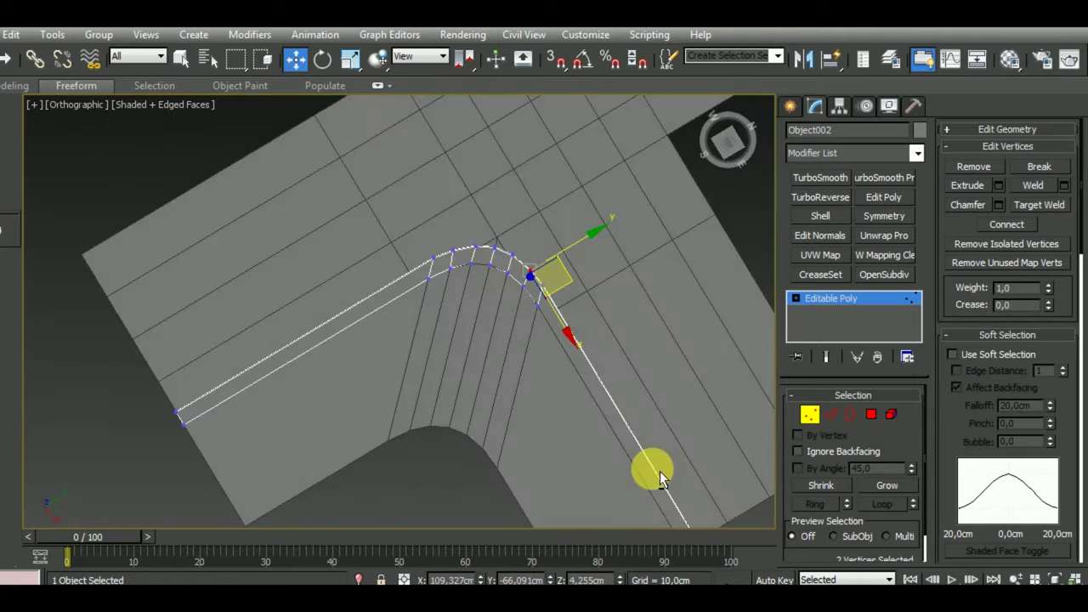
{"action": "mouse_move", "coordinate": [700, 432]}
{"action": "middle_mouse_down", "text": "alt"}
{"action": "mouse_move", "coordinate": [590, 408]}
{"action": "mouse_move", "coordinate": [595, 327]}
{"action": "mouse_move", "coordinate": [554, 297]}
{"action": "mouse_move", "coordinate": [599, 356]}
{"action": "mouse_move", "coordinate": [669, 308]}
{"action": "middle_mouse_up", "text": "alt"}
{"action": "left_click", "coordinate": [548, 307], "text": "ctrl"}
{"action": "key", "text": "t"}
{"action": "scroll", "coordinate": [552, 343], "scroll_direction": "down", "scroll_amount": 4}
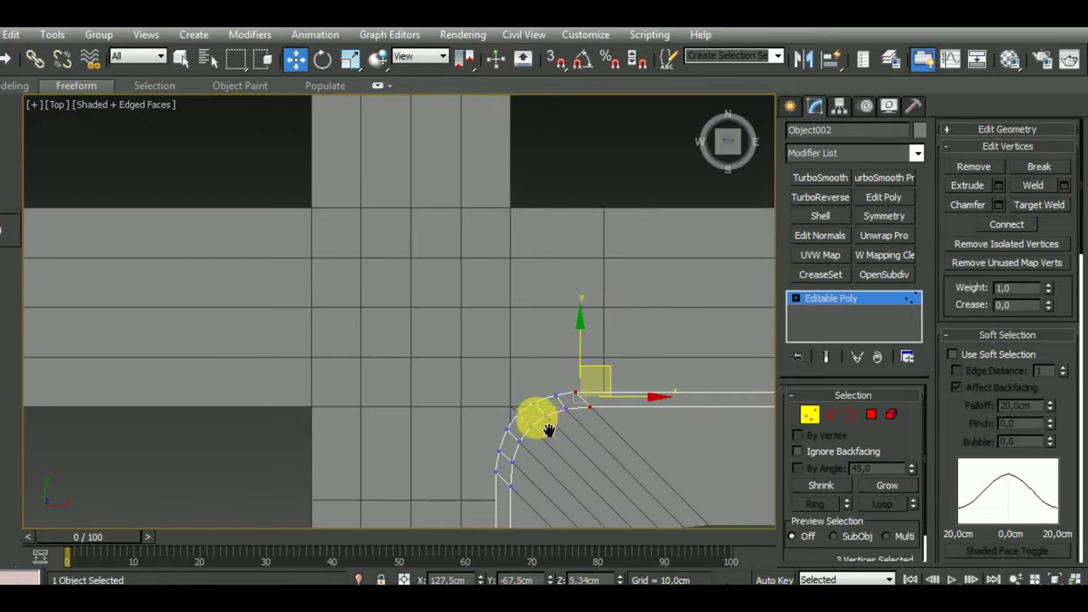
{"action": "middle_click_drag", "start_coordinate": [548, 429], "coordinate": [493, 316]}
{"action": "scroll", "coordinate": [493, 316], "scroll_direction": "up", "scroll_amount": 3}
{"action": "left_click", "coordinate": [351, 59]}
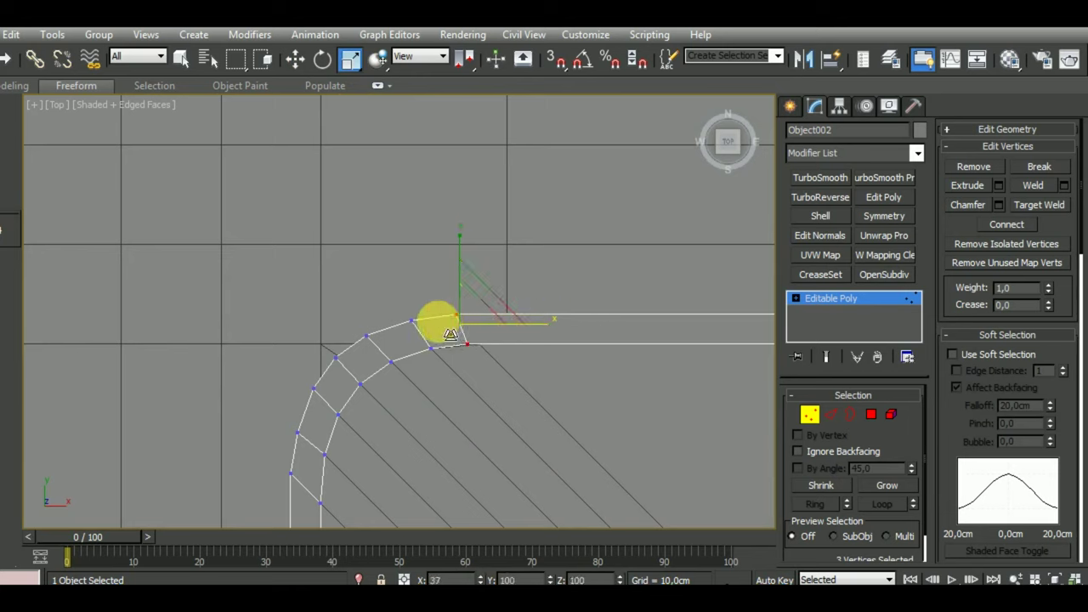
Step: With the Edit Geometry constraint set to Edge, scale the top and lower arc-end vertex pairs flat
{"action": "left_click", "coordinate": [1006, 129]}
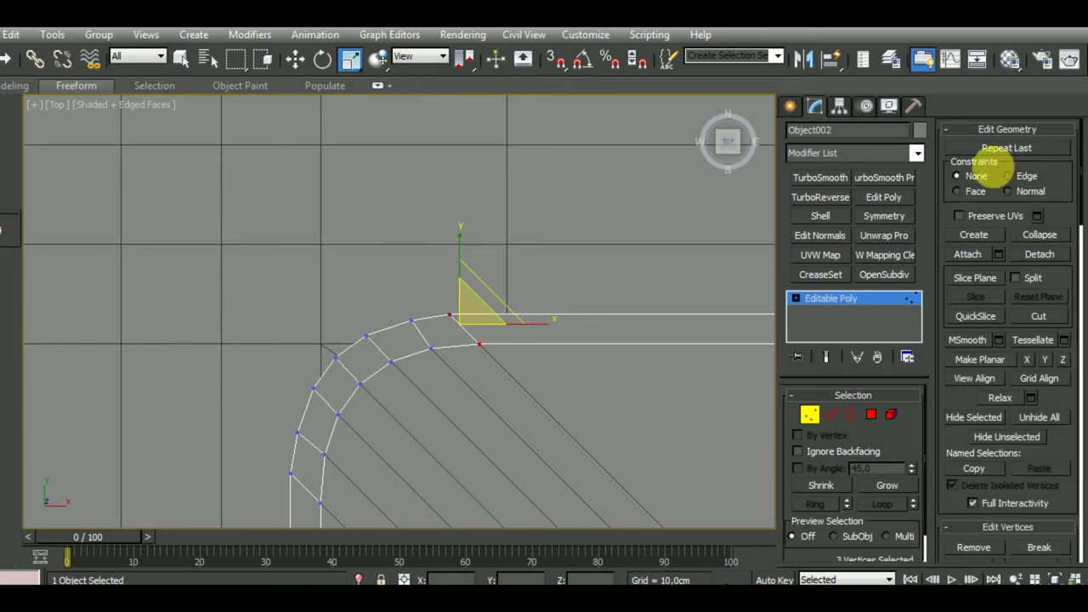
{"action": "left_click", "coordinate": [1007, 176]}
{"action": "left_click_drag", "start_coordinate": [545, 336], "coordinate": [397, 313]}
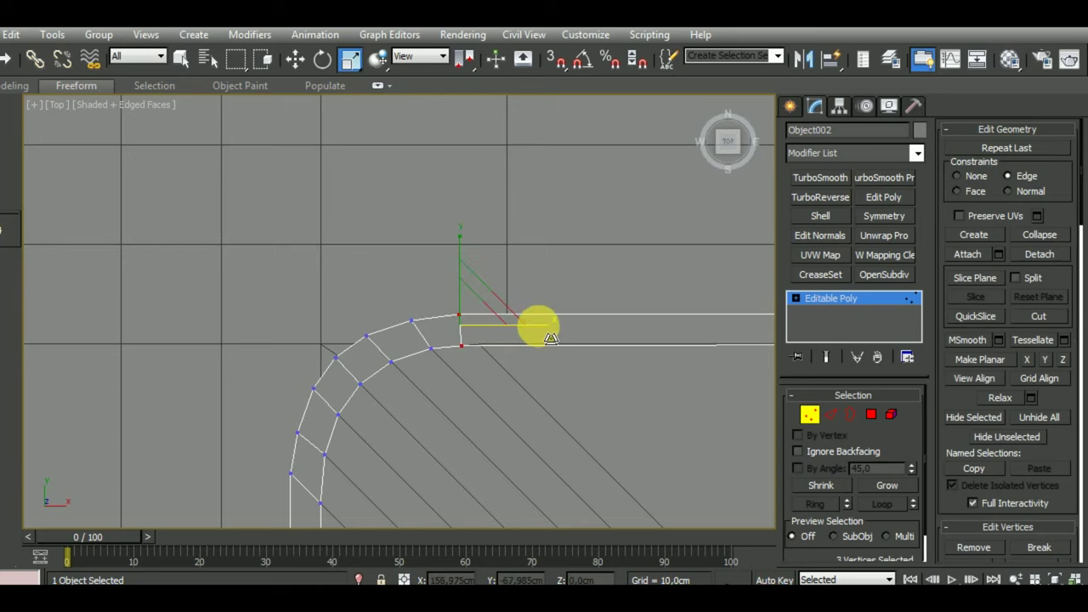
{"action": "middle_click_drag", "start_coordinate": [617, 493], "coordinate": [638, 372]}
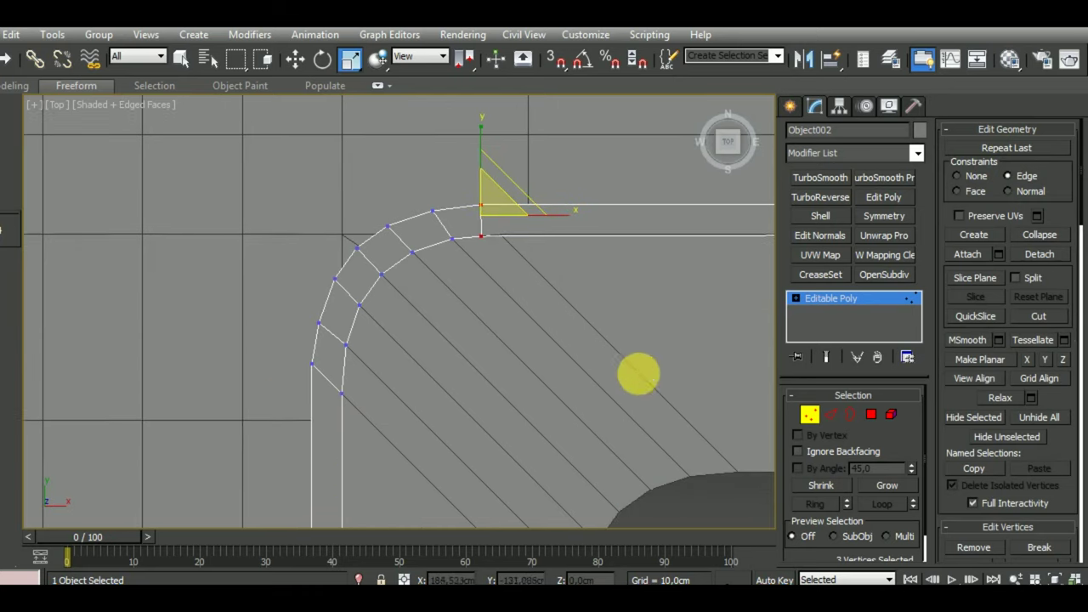
{"action": "left_click_drag", "start_coordinate": [280, 364], "coordinate": [369, 430]}
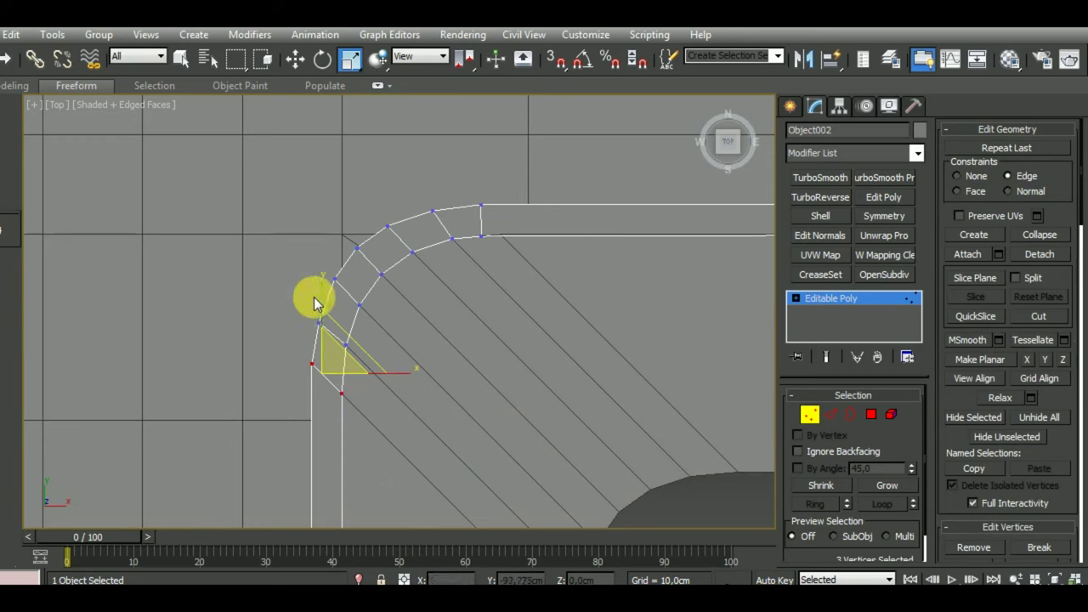
{"action": "left_click_drag", "start_coordinate": [315, 303], "coordinate": [330, 422]}
{"action": "mouse_move", "coordinate": [294, 132]}
{"action": "left_mouse_down"}
{"action": "mouse_move", "coordinate": [316, 553]}
{"action": "mouse_move", "coordinate": [346, 298]}
{"action": "mouse_move", "coordinate": [391, 104]}
{"action": "left_mouse_up"}
{"action": "mouse_move", "coordinate": [366, 321]}
{"action": "left_mouse_down"}
{"action": "mouse_move", "coordinate": [315, 292]}
{"action": "mouse_move", "coordinate": [371, 561]}
{"action": "left_mouse_up"}
{"action": "left_click_drag", "start_coordinate": [363, 98], "coordinate": [418, 359]}
Step: Select the strip's bottom end vertex, constrain scaling to the ground plane, and check it edge-on
{"action": "middle_click_drag", "start_coordinate": [417, 360], "coordinate": [388, 175]}
{"action": "scroll", "coordinate": [389, 175], "scroll_direction": "down", "scroll_amount": 2}
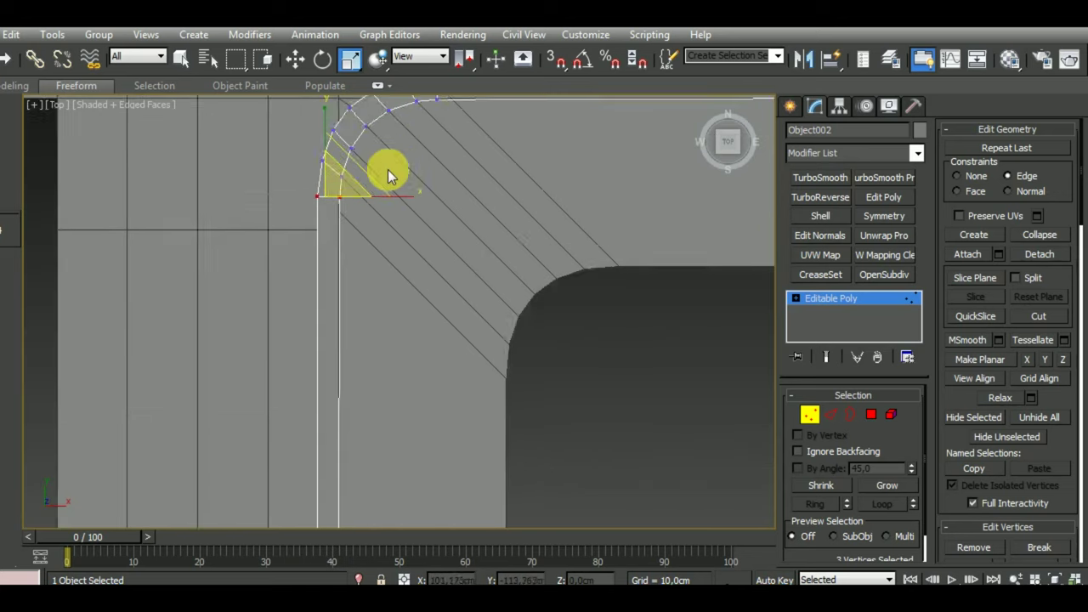
{"action": "scroll", "coordinate": [389, 223], "scroll_direction": "down", "scroll_amount": 1}
{"action": "left_click_drag", "start_coordinate": [390, 437], "coordinate": [355, 510]}
{"action": "left_click", "coordinate": [339, 187], "text": "alt"}
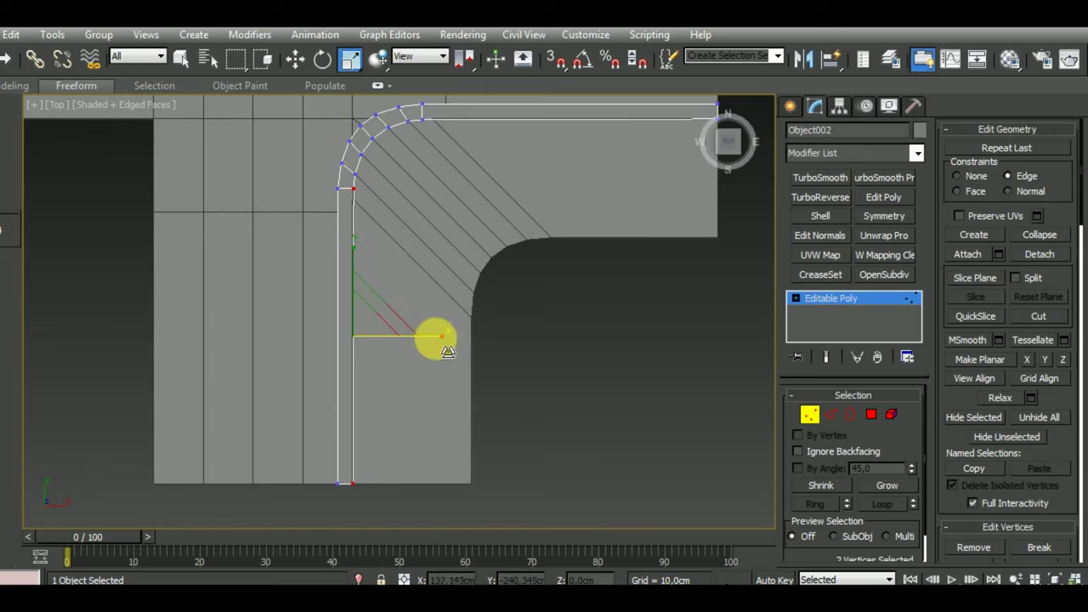
{"action": "key", "text": "F8"}
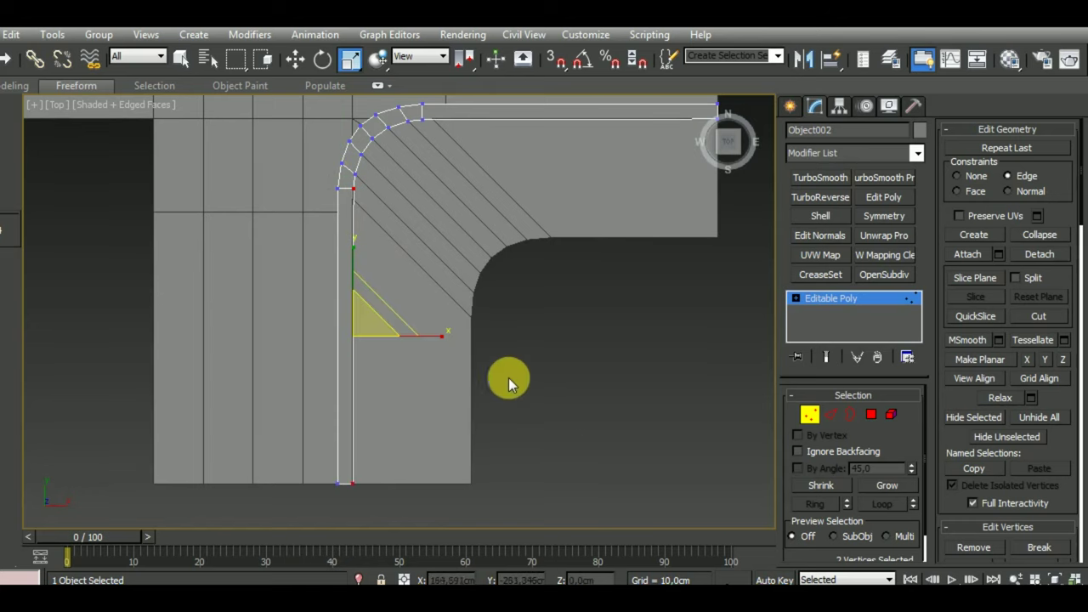
{"action": "mouse_move", "coordinate": [509, 384]}
{"action": "middle_mouse_down", "text": "alt"}
{"action": "mouse_move", "coordinate": [508, 206]}
{"action": "mouse_move", "coordinate": [522, 246]}
{"action": "mouse_move", "coordinate": [373, 424]}
{"action": "middle_mouse_up", "text": "alt"}
{"action": "scroll", "coordinate": [366, 399], "scroll_direction": "up", "scroll_amount": 3}
{"action": "scroll", "coordinate": [380, 389], "scroll_direction": "up", "scroll_amount": 3}
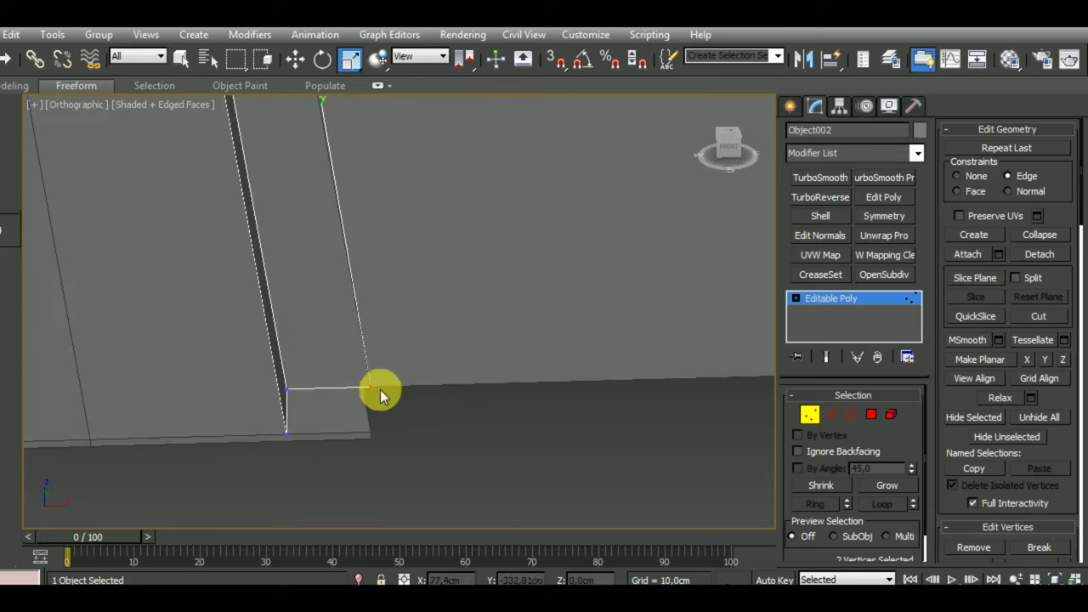
{"action": "scroll", "coordinate": [382, 391], "scroll_direction": "down", "scroll_amount": 3}
{"action": "mouse_move", "coordinate": [466, 361]}
{"action": "middle_mouse_down", "text": "alt"}
{"action": "mouse_move", "coordinate": [449, 449]}
{"action": "mouse_move", "coordinate": [422, 379]}
{"action": "middle_mouse_up", "text": "alt"}
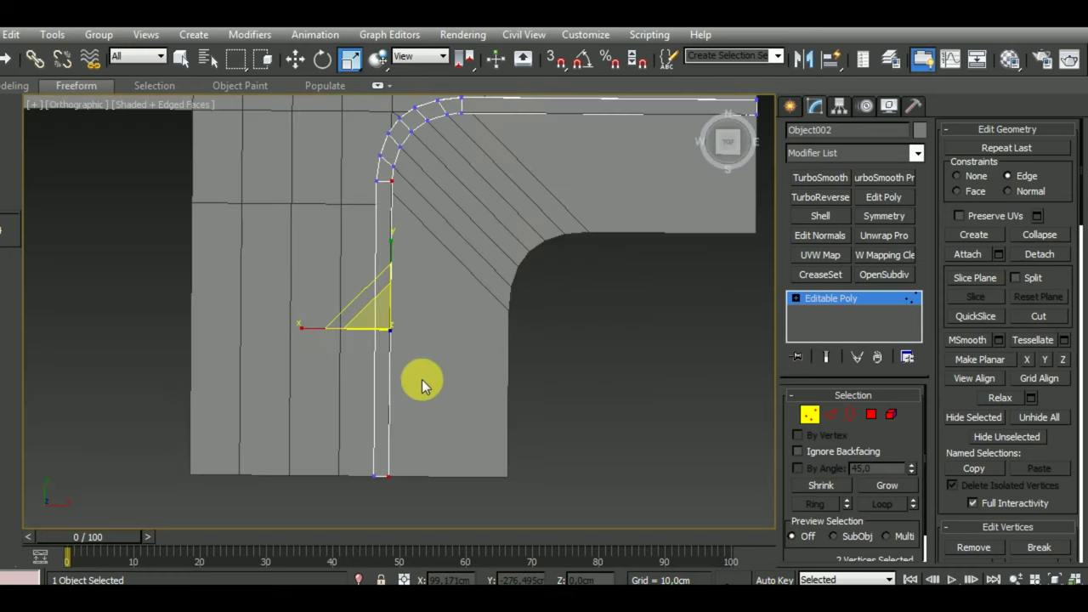
{"action": "key", "text": "t"}
{"action": "scroll", "coordinate": [425, 345], "scroll_direction": "down", "scroll_amount": 2}
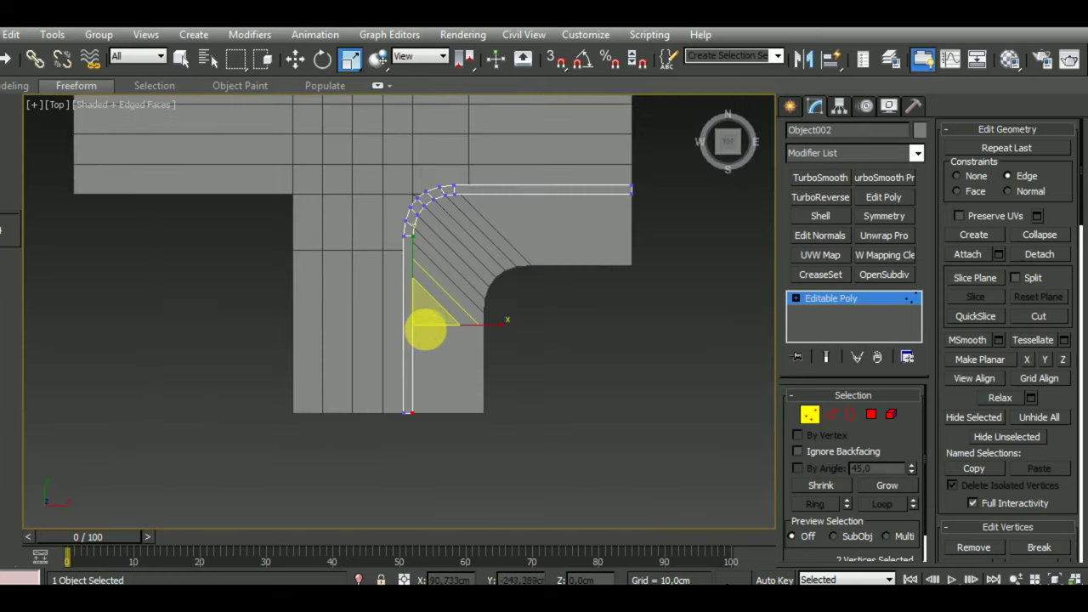
{"action": "scroll", "coordinate": [417, 328], "scroll_direction": "up", "scroll_amount": 2}
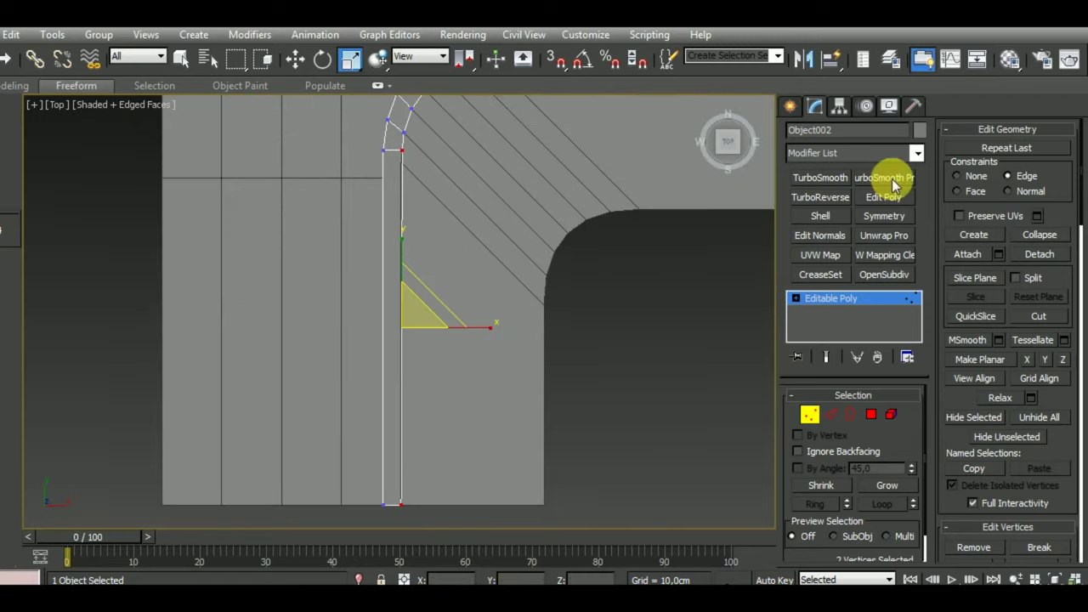
Step: Set the constraint back to None and select the vertices along the top straight edge
{"action": "left_click", "coordinate": [958, 176]}
{"action": "left_click", "coordinate": [474, 328]}
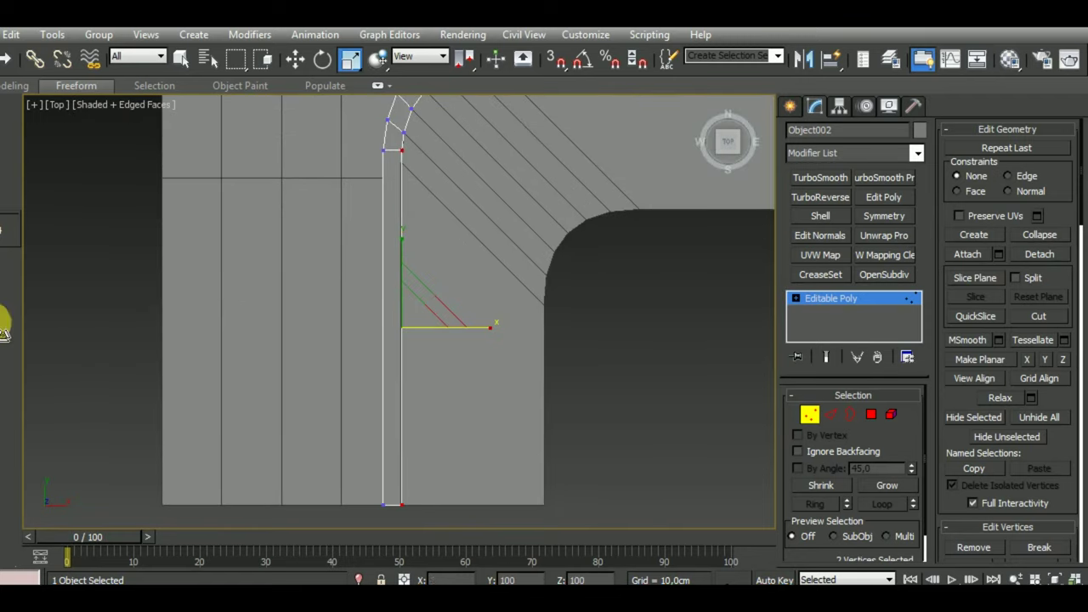
{"action": "left_click", "coordinate": [401, 128]}
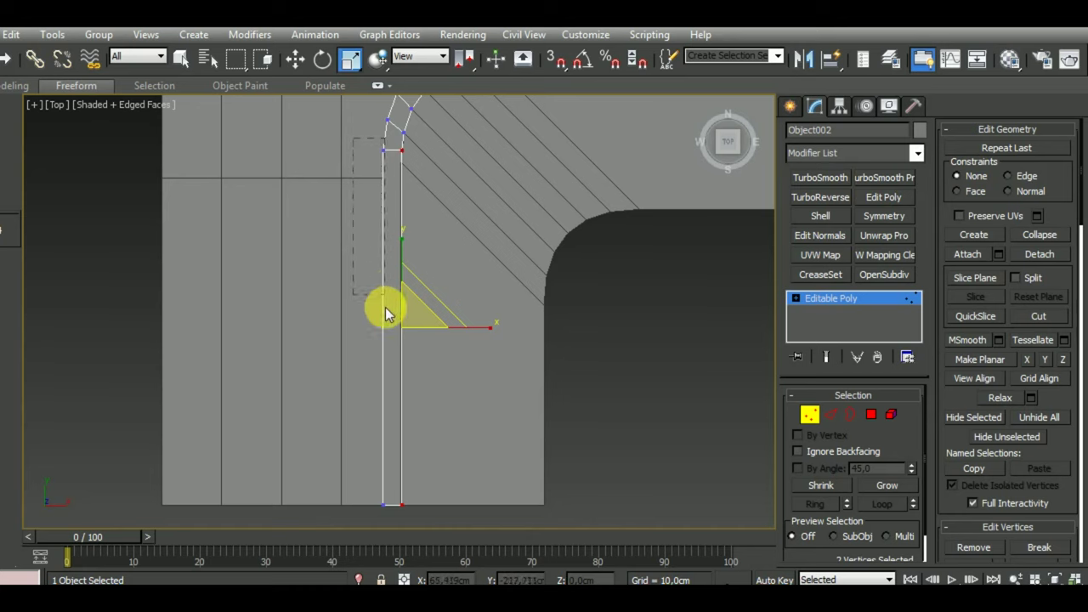
{"action": "middle_click_drag", "start_coordinate": [510, 292], "coordinate": [427, 406]}
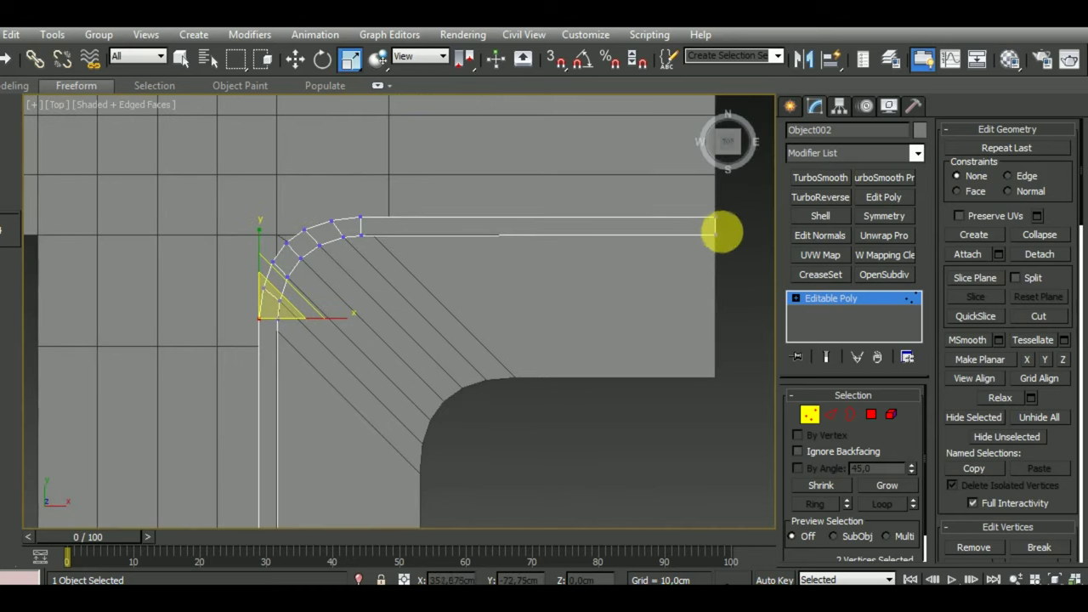
{"action": "left_click_drag", "start_coordinate": [354, 291], "coordinate": [437, 292]}
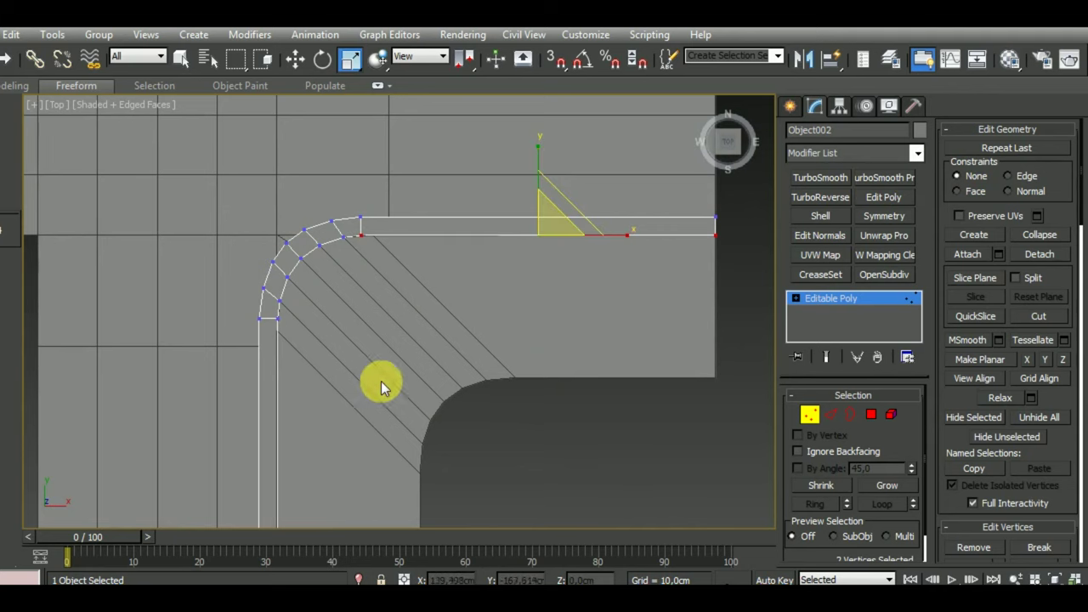
{"action": "mouse_move", "coordinate": [381, 381]}
{"action": "middle_mouse_down", "text": "alt"}
{"action": "mouse_move", "coordinate": [430, 317]}
{"action": "mouse_move", "coordinate": [340, 335]}
{"action": "mouse_move", "coordinate": [376, 401]}
{"action": "mouse_move", "coordinate": [583, 388]}
{"action": "mouse_move", "coordinate": [620, 345]}
{"action": "mouse_move", "coordinate": [495, 363]}
{"action": "middle_mouse_up", "text": "alt"}
Step: Connect the curb edges below the curve with 3 new segments
{"action": "scroll", "coordinate": [496, 363], "scroll_direction": "up", "scroll_amount": 2}
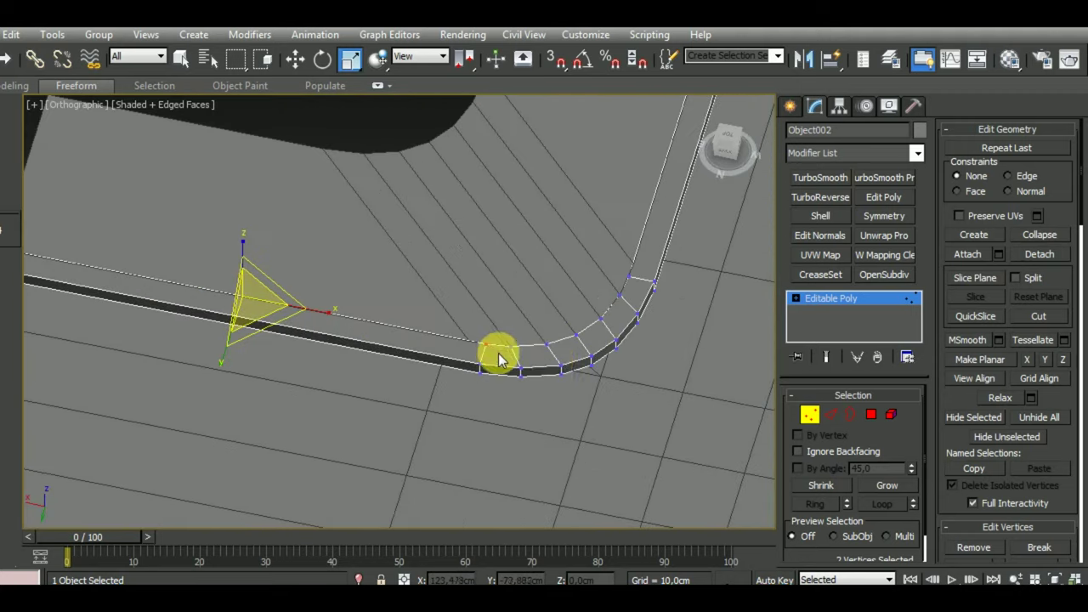
{"action": "left_click", "coordinate": [831, 414]}
{"action": "scroll", "coordinate": [412, 398], "scroll_direction": "down", "scroll_amount": 5}
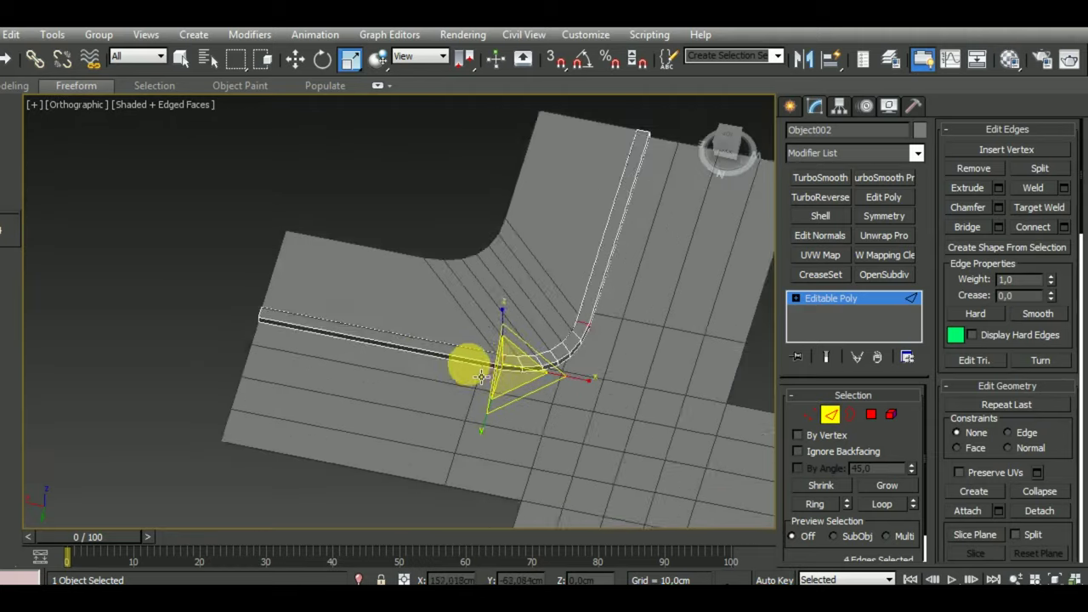
{"action": "scroll", "coordinate": [466, 365], "scroll_direction": "down", "scroll_amount": 2}
{"action": "mouse_move", "coordinate": [462, 406]}
{"action": "middle_mouse_down", "text": "alt"}
{"action": "mouse_move", "coordinate": [607, 406]}
{"action": "mouse_move", "coordinate": [510, 419]}
{"action": "middle_mouse_up", "text": "alt"}
{"action": "scroll", "coordinate": [510, 418], "scroll_direction": "up", "scroll_amount": 2}
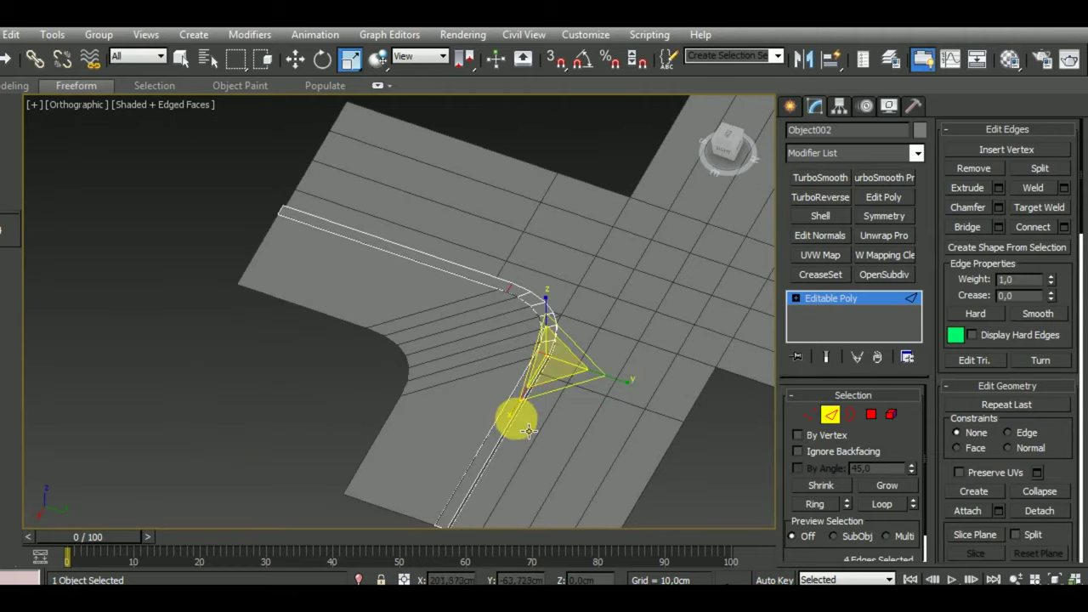
{"action": "left_click", "coordinate": [510, 414]}
{"action": "left_click", "coordinate": [534, 434]}
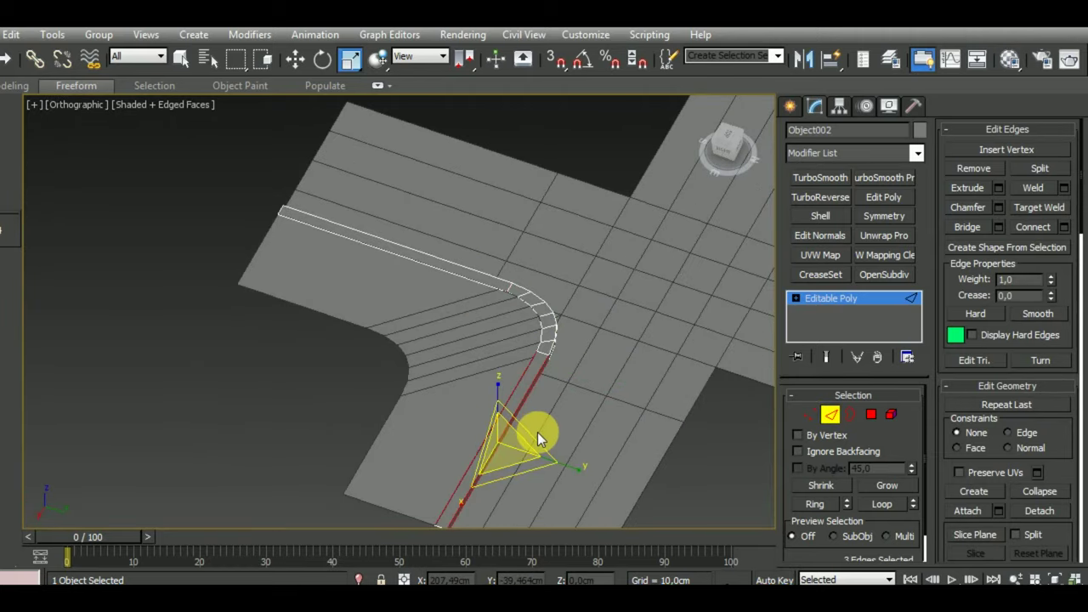
{"action": "key", "text": "ctrl+shift+e"}
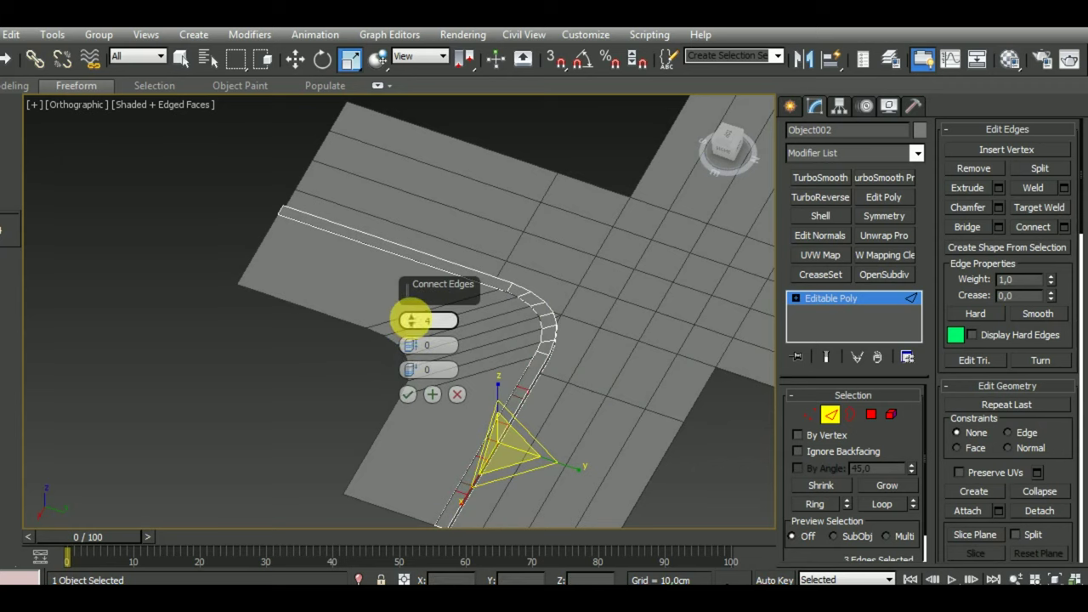
{"action": "mouse_move", "coordinate": [578, 396]}
{"action": "middle_mouse_down", "text": "alt"}
{"action": "mouse_move", "coordinate": [515, 449]}
{"action": "mouse_move", "coordinate": [573, 439]}
{"action": "mouse_move", "coordinate": [538, 391]}
{"action": "middle_mouse_up", "text": "alt"}
{"action": "left_click_drag", "start_coordinate": [413, 321], "coordinate": [416, 343]}
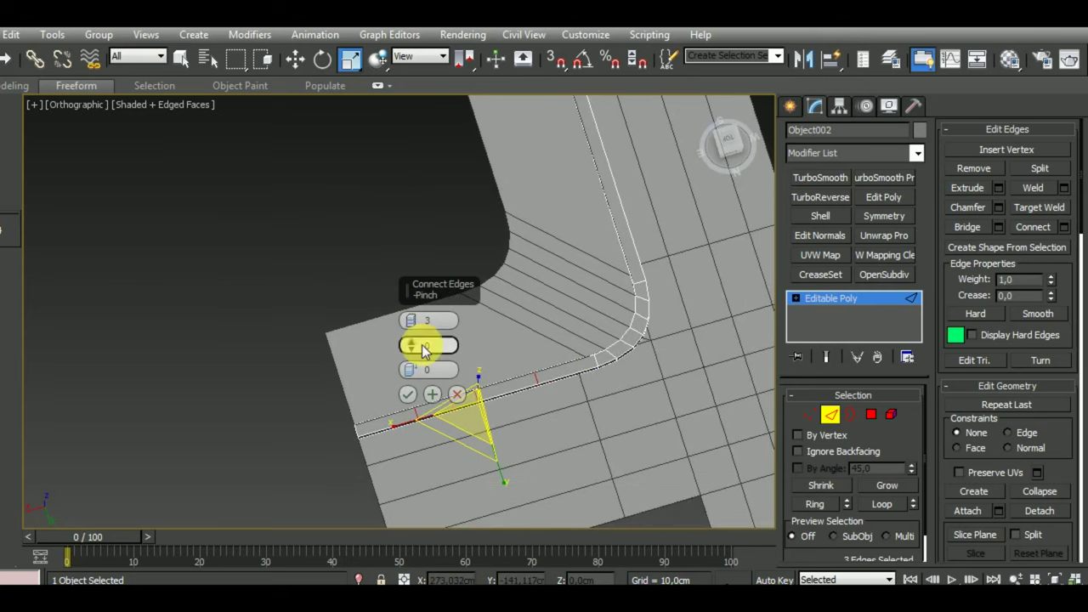
{"action": "left_click", "coordinate": [408, 394]}
Step: Connect the upper curb edge line the same way, then review the strip in Polygon mode
{"action": "middle_click_drag", "start_coordinate": [583, 432], "coordinate": [619, 387], "text": "alt"}
{"action": "left_click", "coordinate": [518, 256]}
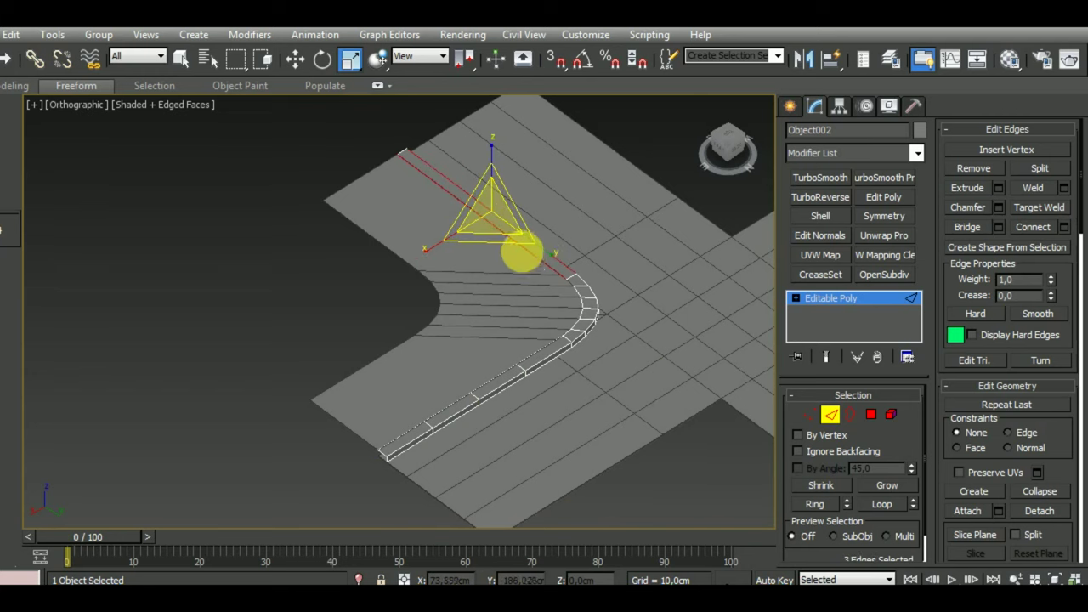
{"action": "left_click", "coordinate": [409, 394]}
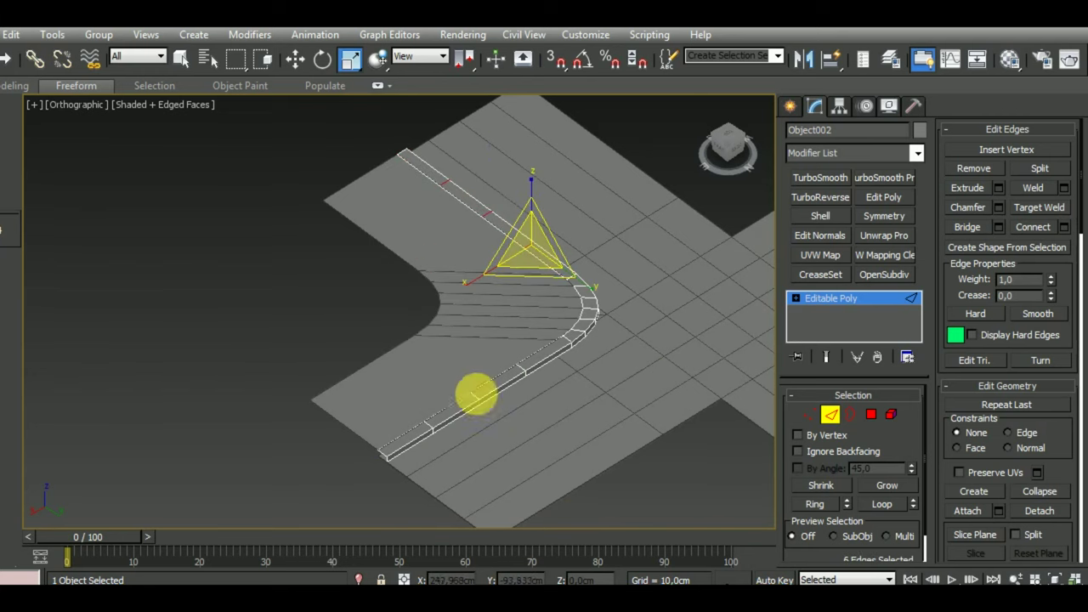
{"action": "mouse_move", "coordinate": [464, 389]}
{"action": "middle_mouse_down", "text": "alt"}
{"action": "mouse_move", "coordinate": [621, 446]}
{"action": "mouse_move", "coordinate": [600, 449]}
{"action": "middle_mouse_up", "text": "alt"}
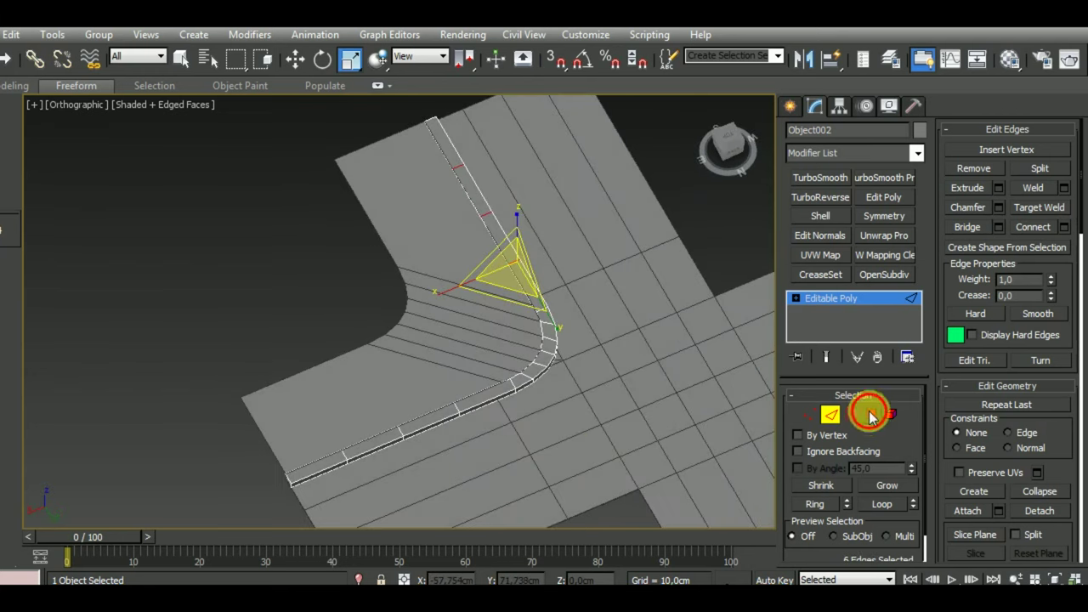
{"action": "left_click", "coordinate": [871, 414]}
{"action": "mouse_move", "coordinate": [496, 407]}
{"action": "middle_mouse_down", "text": "alt"}
{"action": "mouse_move", "coordinate": [510, 437]}
{"action": "mouse_move", "coordinate": [485, 408]}
{"action": "middle_mouse_up", "text": "alt"}
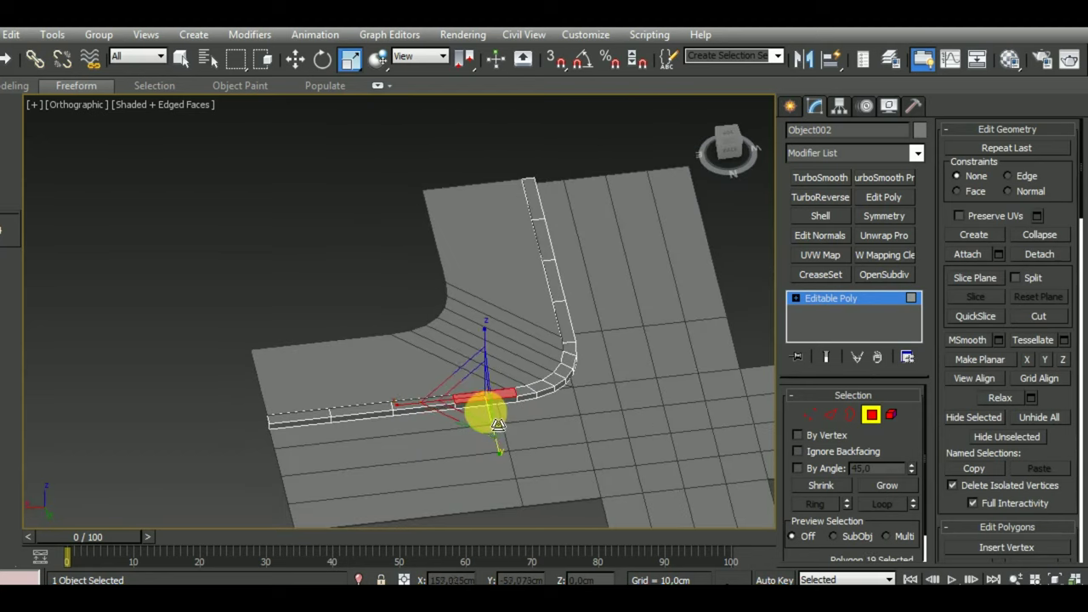
Step: Connect the curb edges beside the curve with 2 segments and Pinch 69
{"action": "left_click", "coordinate": [831, 414]}
{"action": "left_click", "coordinate": [506, 396]}
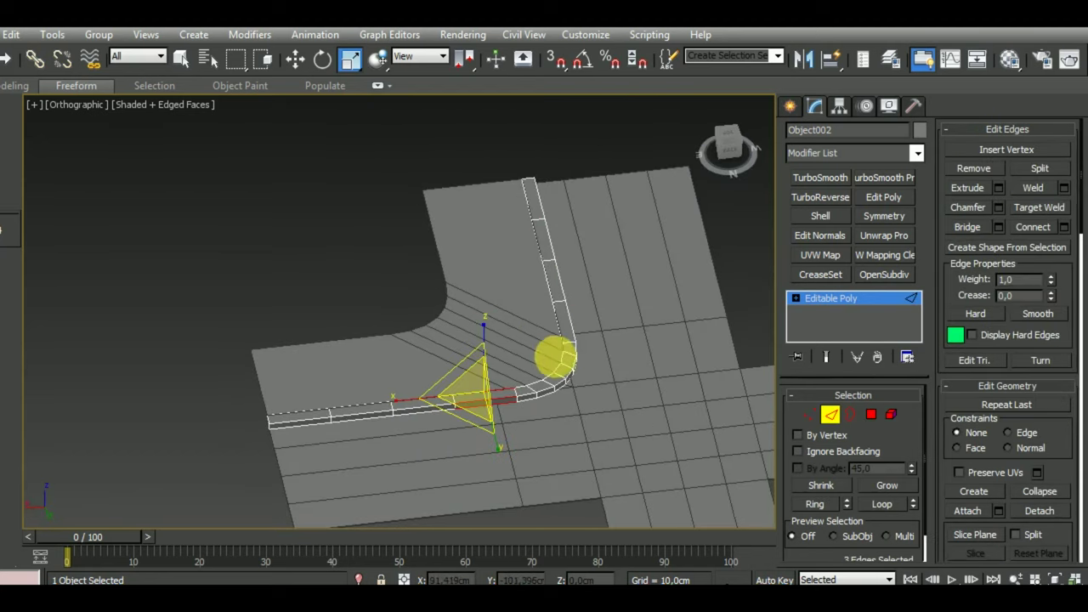
{"action": "left_click_drag", "start_coordinate": [541, 323], "coordinate": [601, 328], "text": "ctrl"}
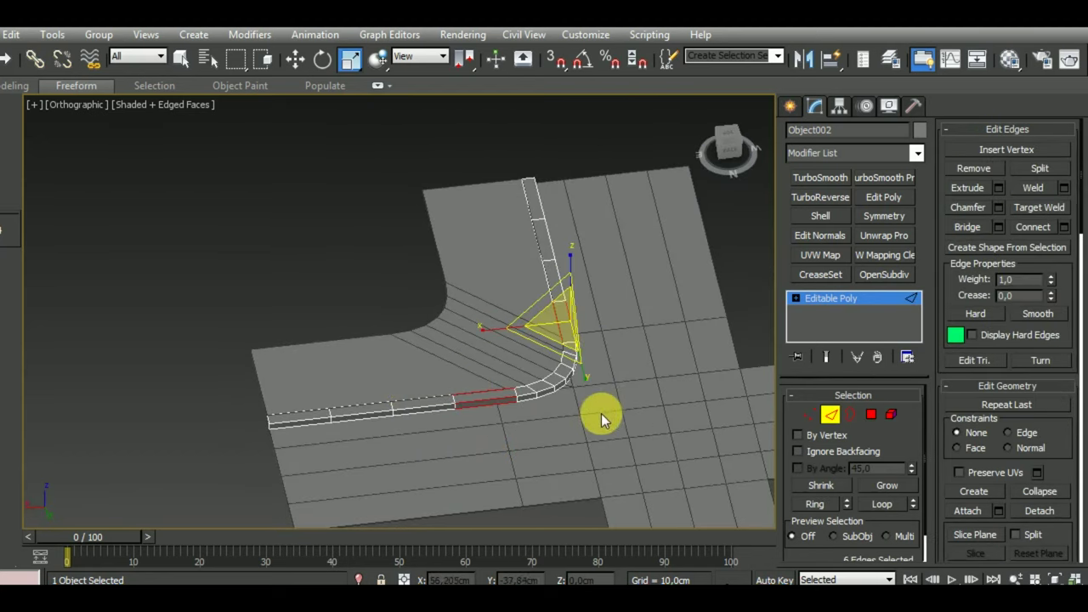
{"action": "key", "text": "ctrl+shift+e"}
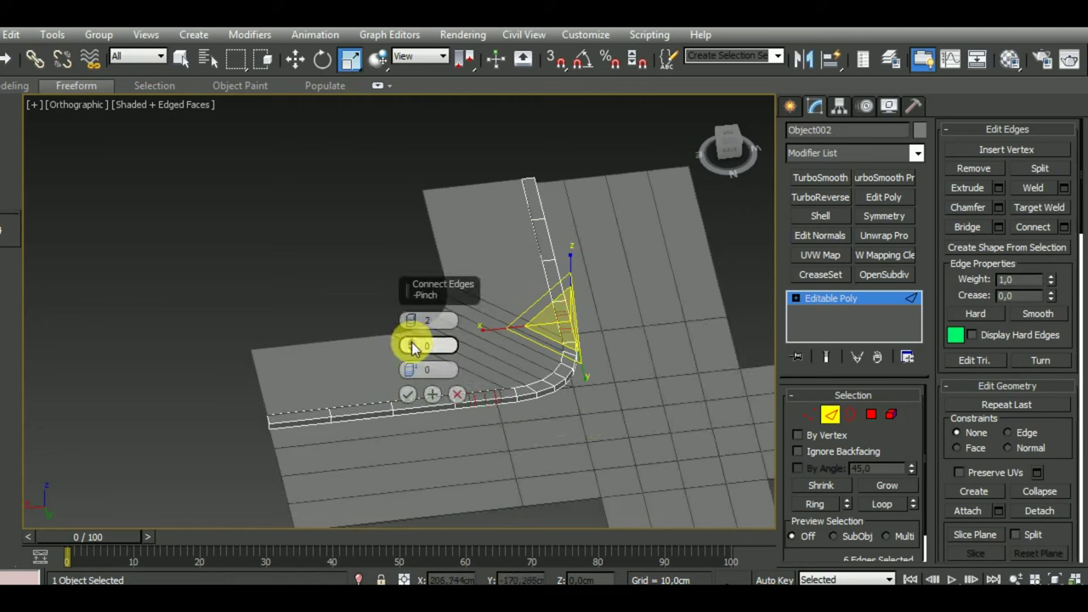
{"action": "left_click_drag", "start_coordinate": [412, 347], "coordinate": [380, 113]}
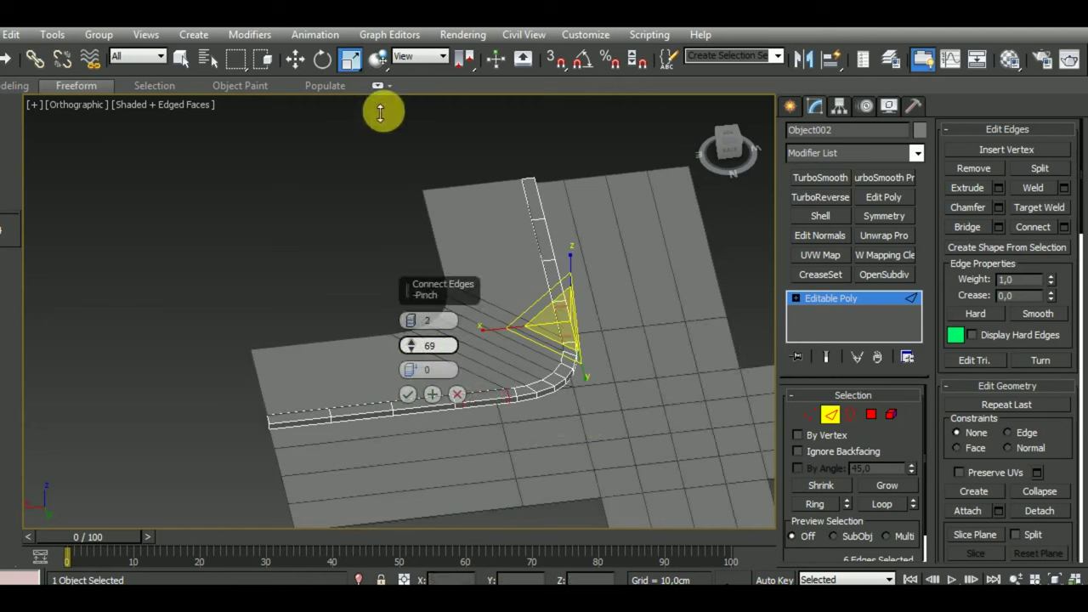
{"action": "left_click", "coordinate": [408, 394]}
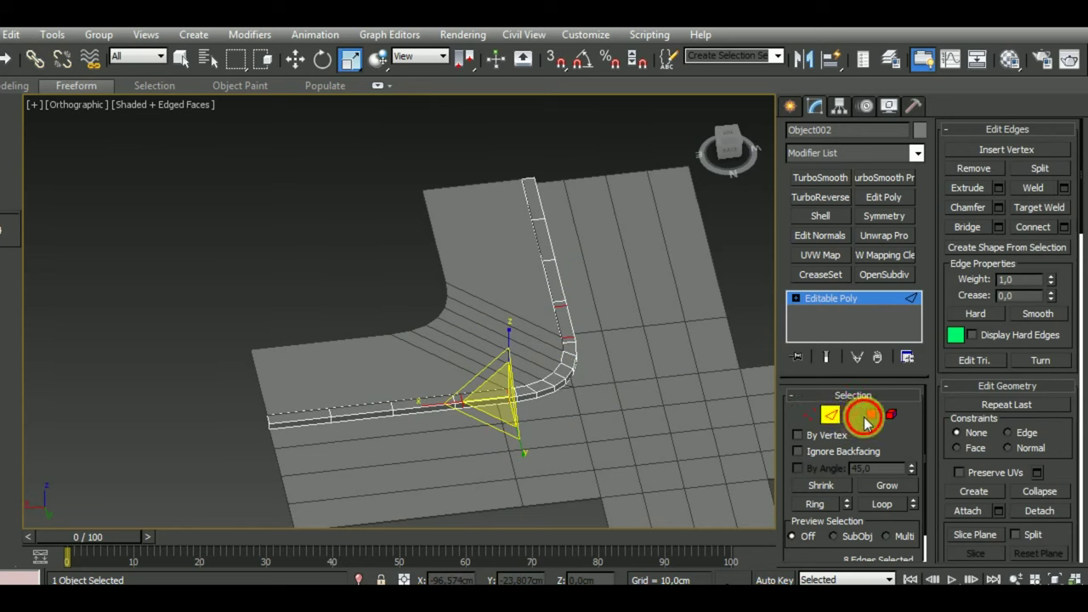
Step: Select the two narrow curb polygons and move them down in Z
{"action": "left_click", "coordinate": [867, 417]}
{"action": "left_click", "coordinate": [502, 394], "text": "ctrl"}
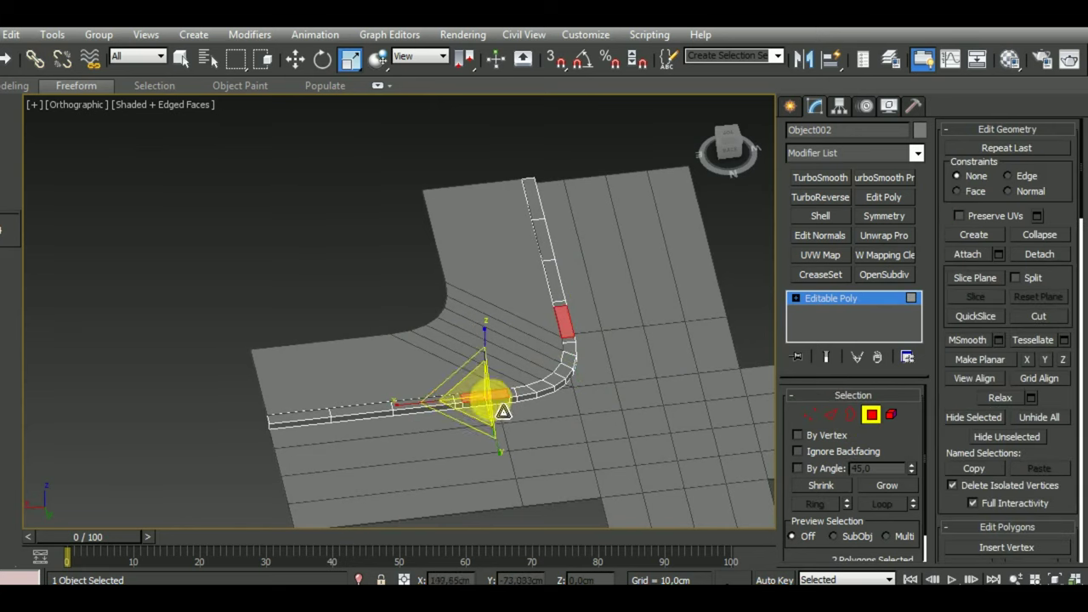
{"action": "key", "text": "w"}
{"action": "mouse_move", "coordinate": [559, 419]}
{"action": "middle_mouse_down", "text": "alt"}
{"action": "mouse_move", "coordinate": [579, 386]}
{"action": "mouse_move", "coordinate": [516, 385]}
{"action": "middle_mouse_up", "text": "alt"}
{"action": "left_click_drag", "start_coordinate": [483, 335], "coordinate": [474, 334]}
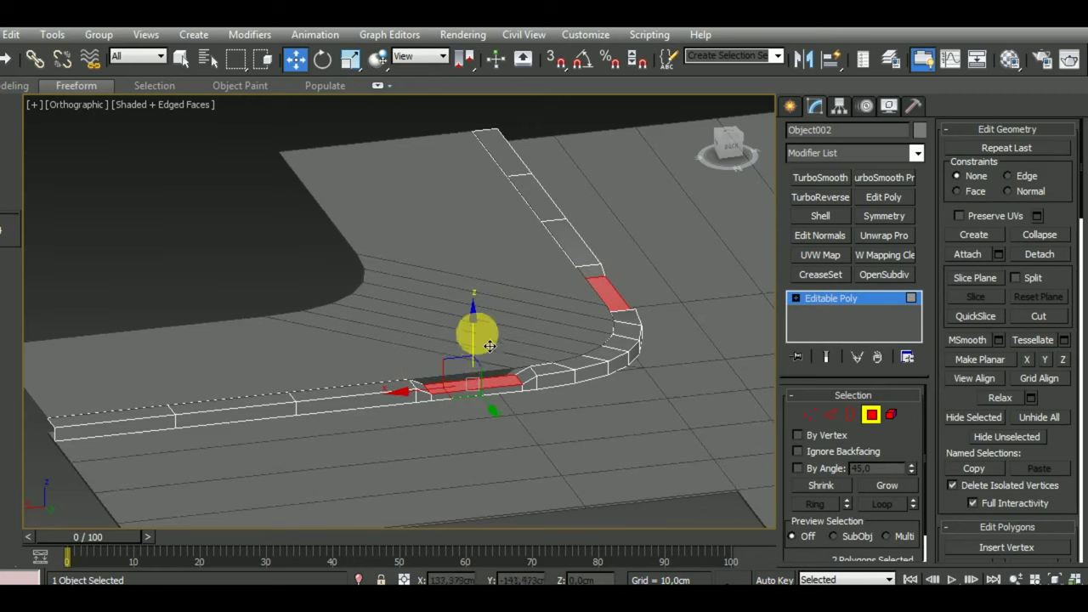
{"action": "mouse_move", "coordinate": [474, 333]}
{"action": "middle_mouse_down", "text": "alt"}
{"action": "mouse_move", "coordinate": [478, 389]}
{"action": "mouse_move", "coordinate": [583, 442]}
{"action": "mouse_move", "coordinate": [650, 454]}
{"action": "mouse_move", "coordinate": [529, 403]}
{"action": "mouse_move", "coordinate": [479, 445]}
{"action": "mouse_move", "coordinate": [517, 444]}
{"action": "mouse_move", "coordinate": [498, 337]}
{"action": "middle_mouse_up", "text": "alt"}
{"action": "scroll", "coordinate": [522, 383], "scroll_direction": "up", "scroll_amount": 5}
{"action": "scroll", "coordinate": [534, 388], "scroll_direction": "down", "scroll_amount": 4}
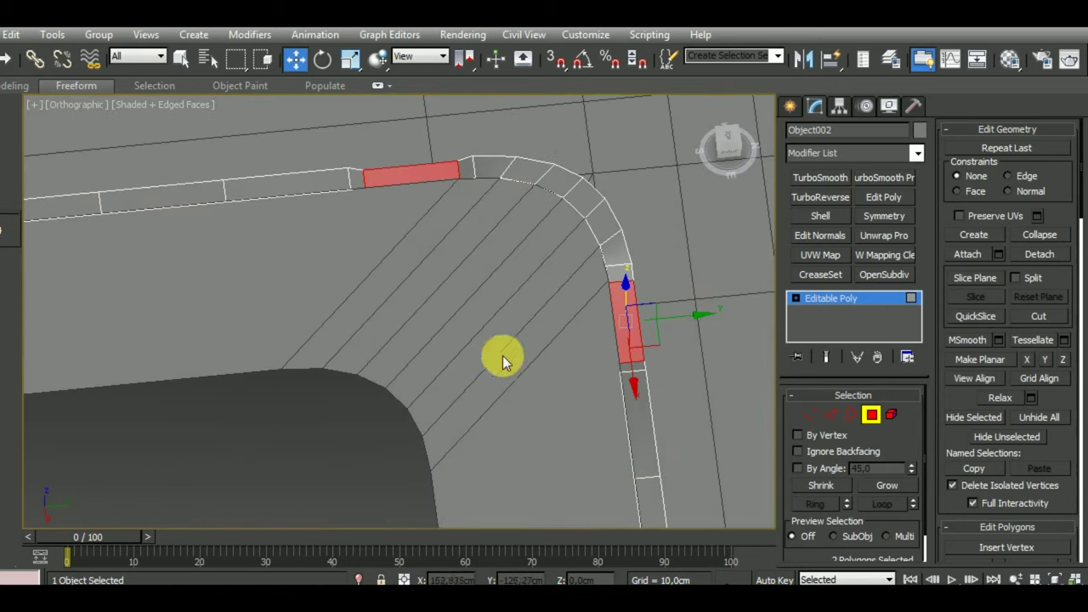
Step: Exit polygon editing and select the sidewalk corner object, Object001
{"action": "left_click", "coordinate": [871, 414]}
{"action": "mouse_move", "coordinate": [660, 425]}
{"action": "middle_mouse_down", "text": "alt"}
{"action": "mouse_move", "coordinate": [577, 385]}
{"action": "mouse_move", "coordinate": [590, 437]}
{"action": "mouse_move", "coordinate": [602, 396]}
{"action": "mouse_move", "coordinate": [719, 413]}
{"action": "mouse_move", "coordinate": [560, 343]}
{"action": "mouse_move", "coordinate": [563, 405]}
{"action": "middle_mouse_up", "text": "alt"}
{"action": "left_click", "coordinate": [595, 409]}
{"action": "scroll", "coordinate": [603, 428], "scroll_direction": "up", "scroll_amount": 4}
{"action": "scroll", "coordinate": [602, 428], "scroll_direction": "down", "scroll_amount": 3}
Step: Enter Vertex mode on the sidewalk corner and frame it in Top view
{"action": "scroll", "coordinate": [553, 374], "scroll_direction": "down", "scroll_amount": 3}
{"action": "scroll", "coordinate": [548, 369], "scroll_direction": "down", "scroll_amount": 2}
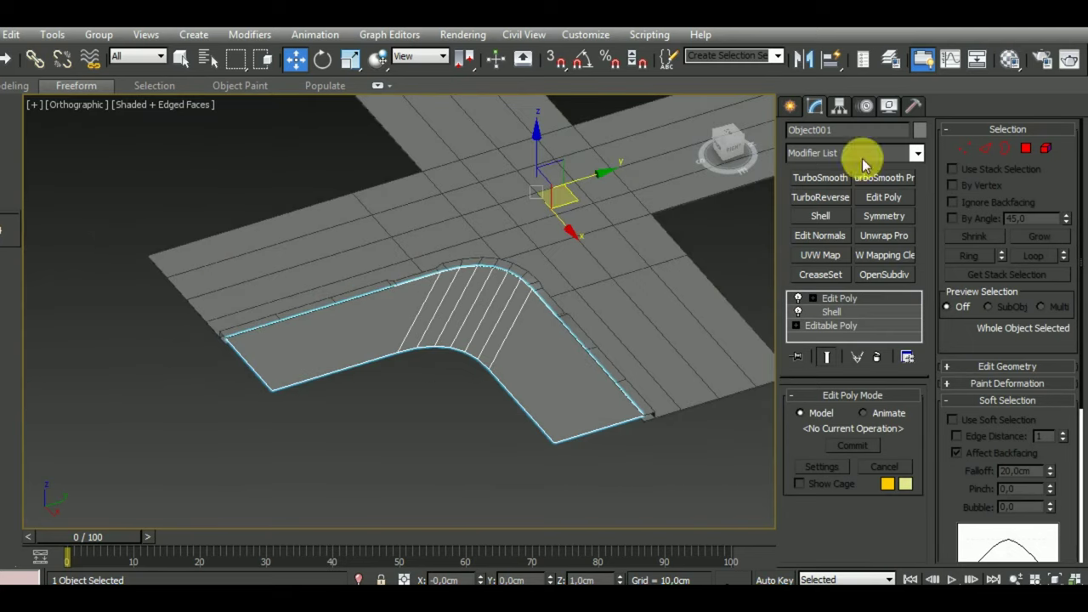
{"action": "left_click", "coordinate": [966, 148]}
{"action": "mouse_move", "coordinate": [583, 335]}
{"action": "middle_mouse_down", "text": "alt"}
{"action": "mouse_move", "coordinate": [573, 371]}
{"action": "mouse_move", "coordinate": [601, 408]}
{"action": "mouse_move", "coordinate": [522, 396]}
{"action": "mouse_move", "coordinate": [490, 365]}
{"action": "middle_mouse_up", "text": "alt"}
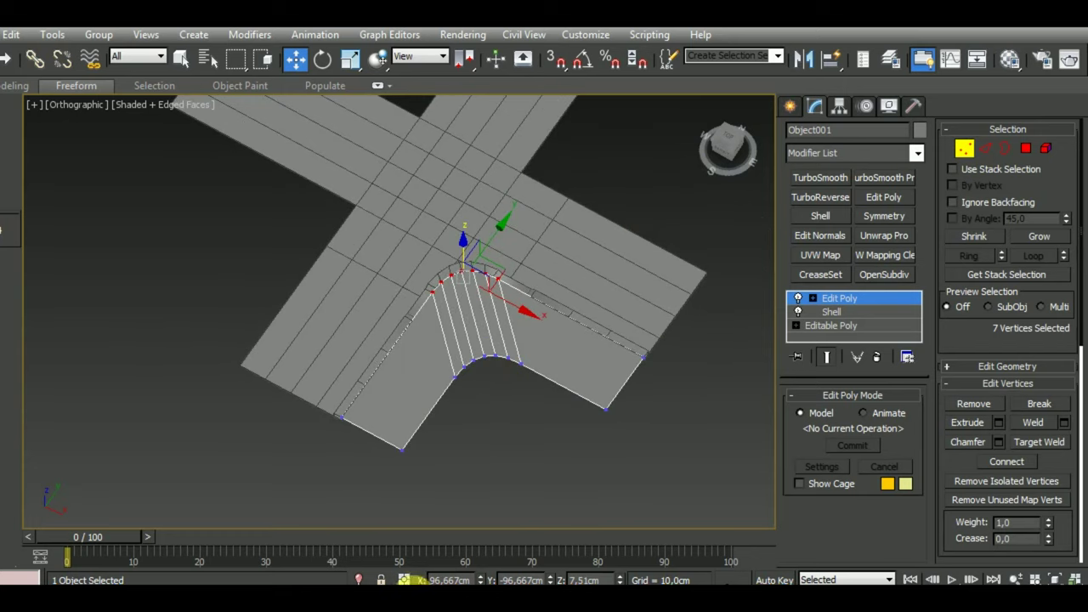
{"action": "key", "text": "t"}
{"action": "scroll", "coordinate": [498, 434], "scroll_direction": "down", "scroll_amount": 4}
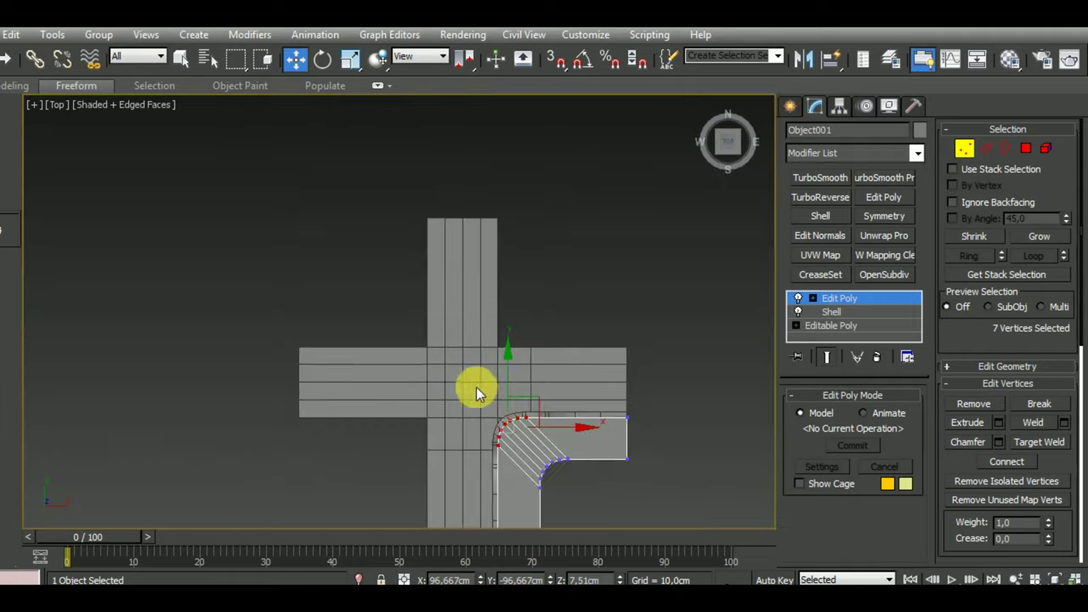
{"action": "scroll", "coordinate": [575, 480], "scroll_direction": "up", "scroll_amount": 2}
{"action": "scroll", "coordinate": [461, 360], "scroll_direction": "up", "scroll_amount": 3}
{"action": "scroll", "coordinate": [481, 376], "scroll_direction": "up", "scroll_amount": 2}
{"action": "scroll", "coordinate": [417, 333], "scroll_direction": "down", "scroll_amount": 2}
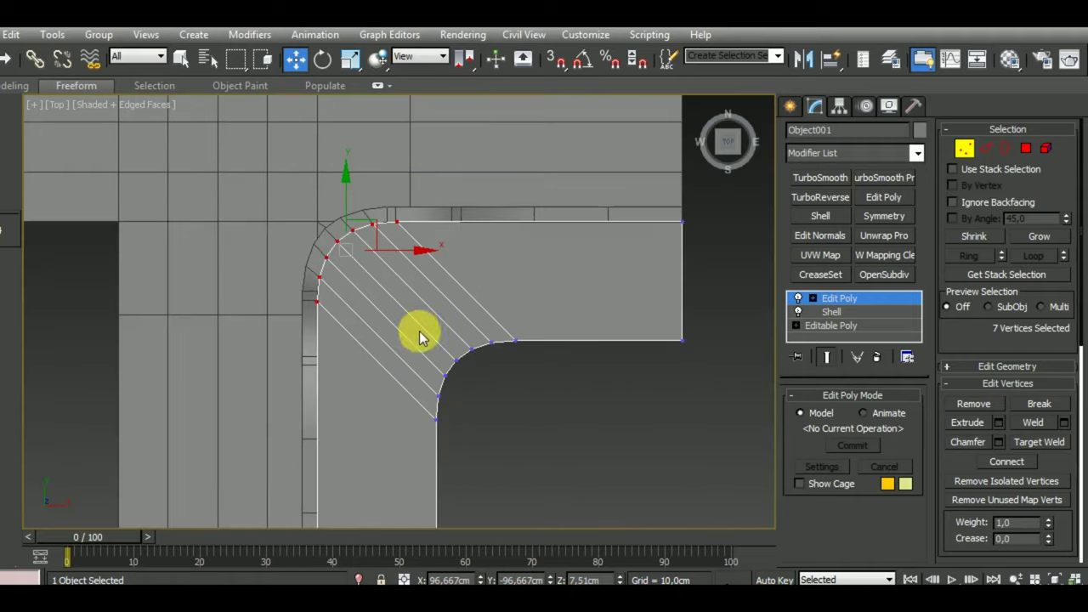
{"action": "scroll", "coordinate": [423, 327], "scroll_direction": "down", "scroll_amount": 1}
{"action": "scroll", "coordinate": [424, 331], "scroll_direction": "up", "scroll_amount": 3}
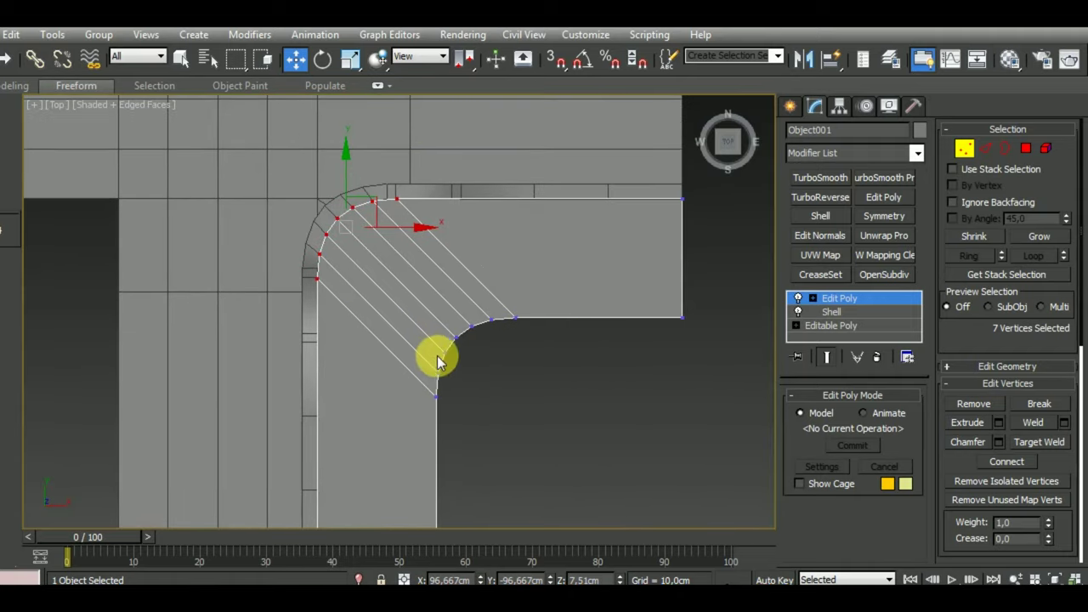
Step: Cut diagonal edges from the inner curve across the corner to the curve's vertex
{"action": "right_click", "coordinate": [379, 341]}
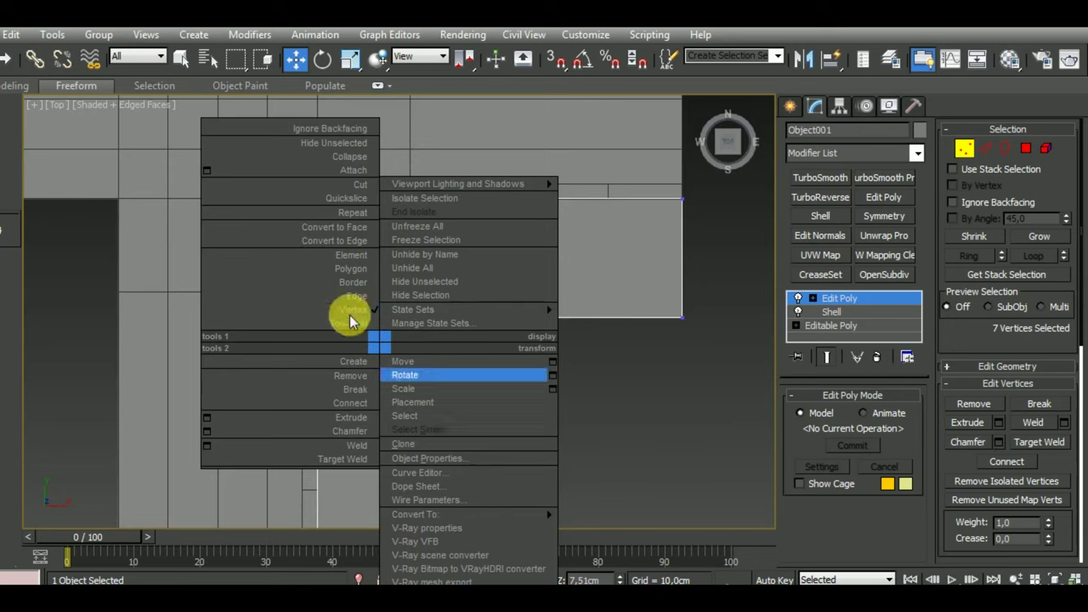
{"action": "left_click", "coordinate": [339, 195]}
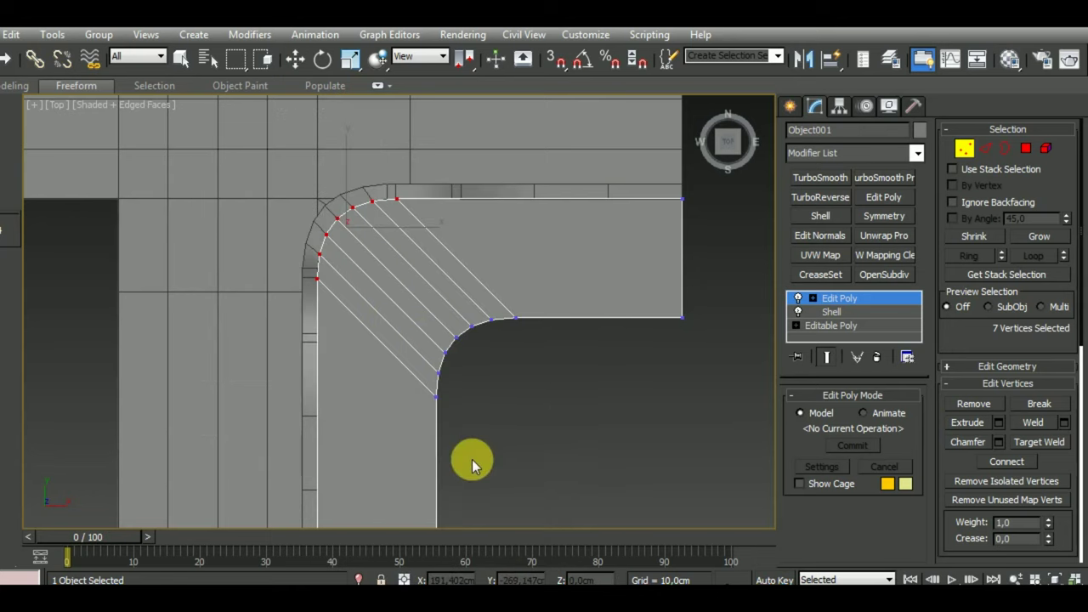
{"action": "left_click", "coordinate": [436, 396]}
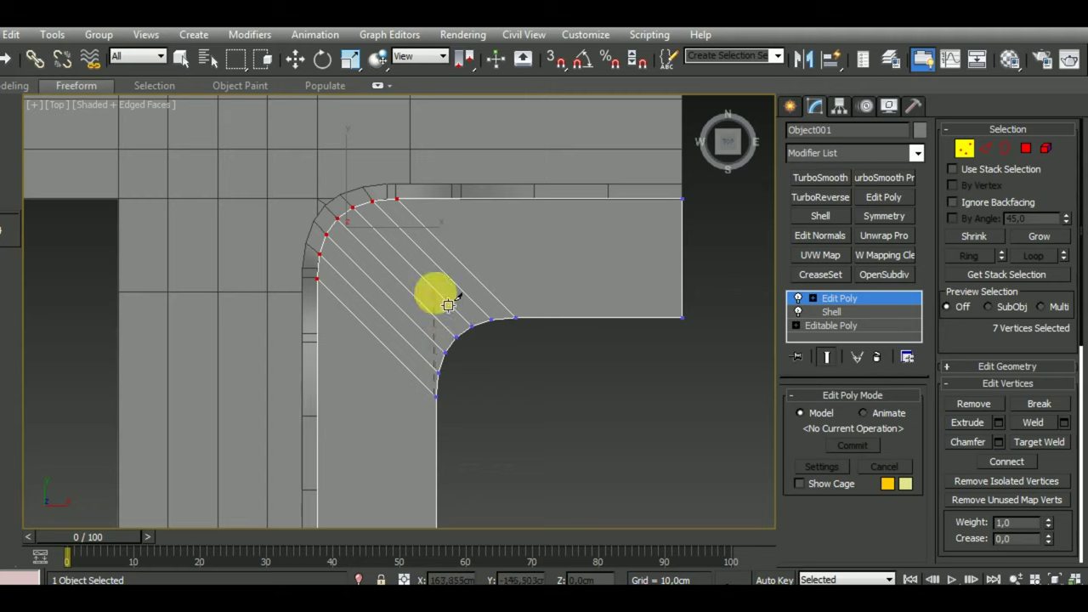
{"action": "left_click", "coordinate": [435, 291]}
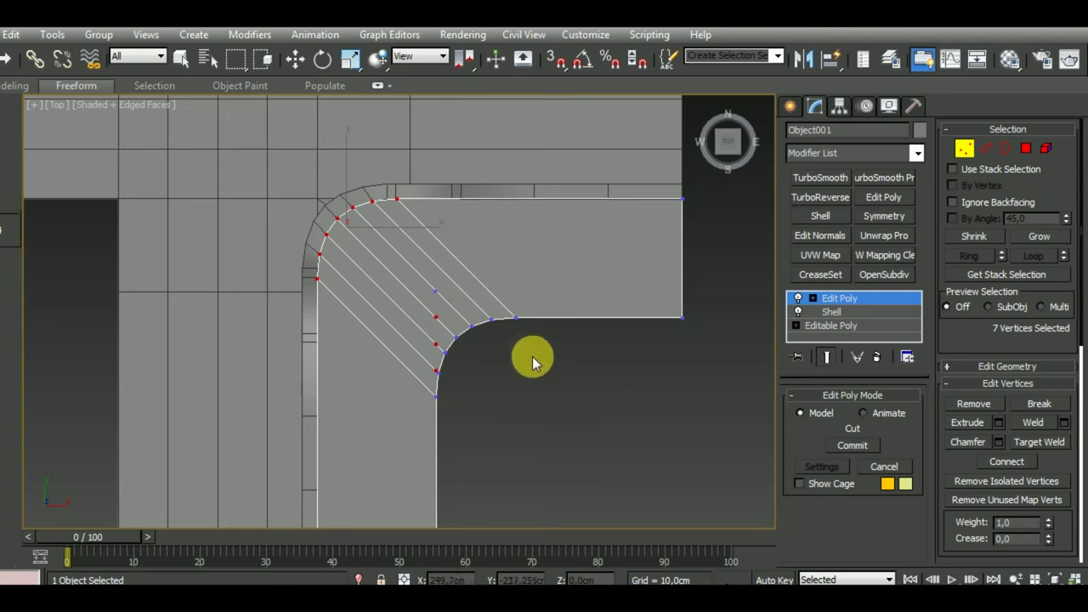
{"action": "middle_click_drag", "start_coordinate": [583, 400], "coordinate": [583, 416]}
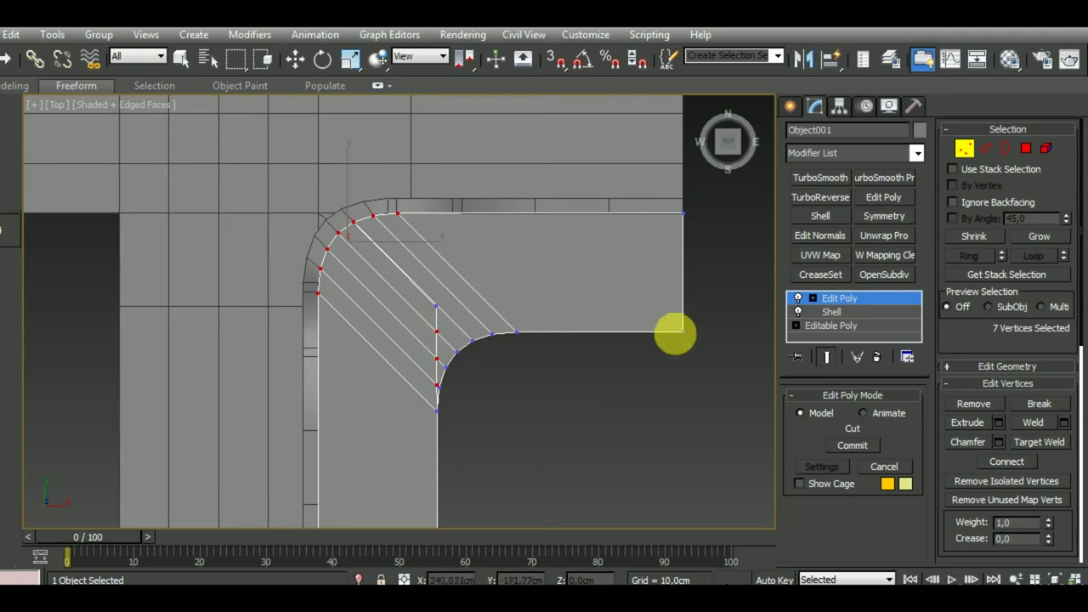
{"action": "left_click", "coordinate": [516, 331]}
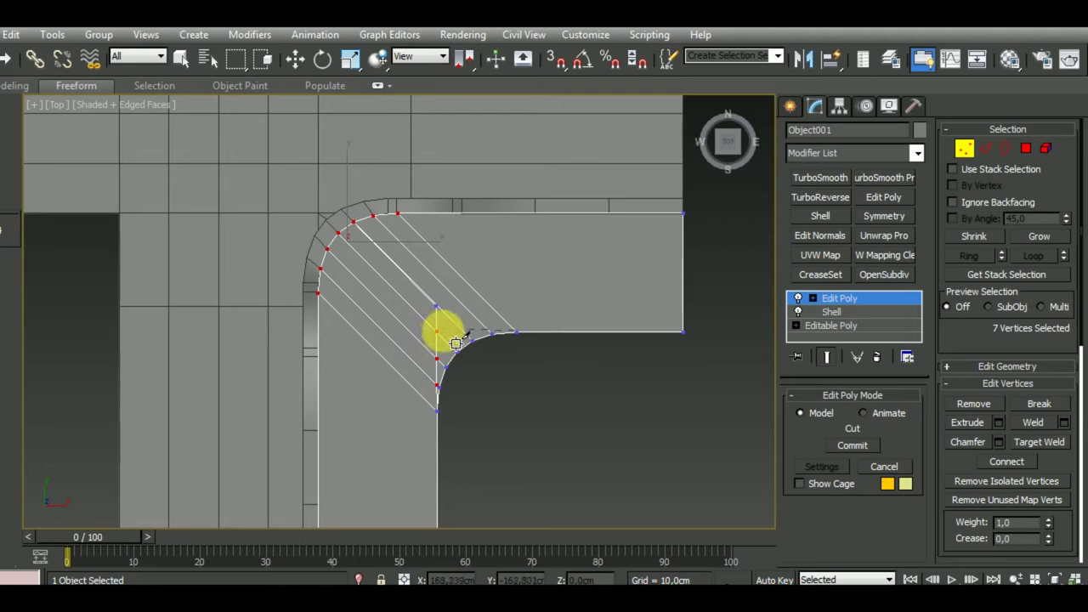
{"action": "scroll", "coordinate": [451, 345], "scroll_direction": "up", "scroll_amount": 2}
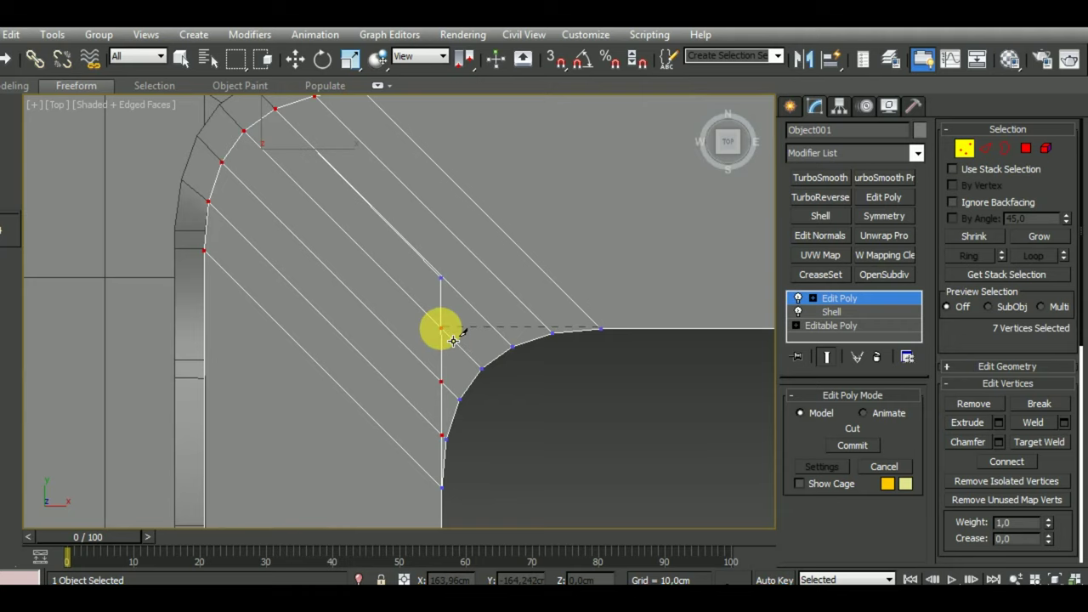
{"action": "left_click", "coordinate": [441, 326]}
{"action": "scroll", "coordinate": [548, 384], "scroll_direction": "down", "scroll_amount": 1}
{"action": "scroll", "coordinate": [525, 368], "scroll_direction": "down", "scroll_amount": 1}
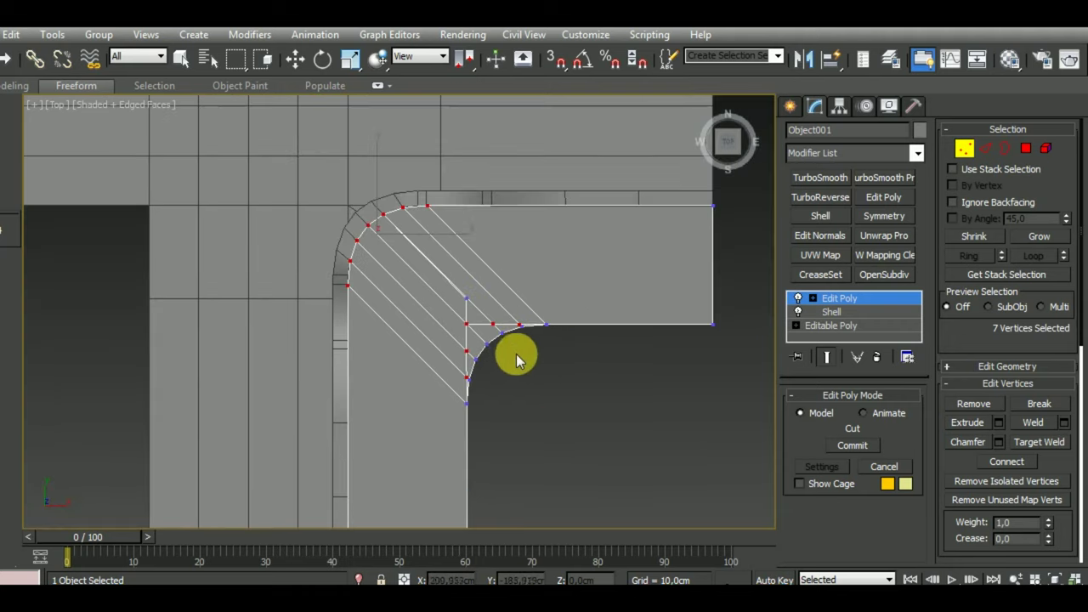
{"action": "key", "text": "w"}
{"action": "left_click", "coordinate": [984, 148]}
{"action": "middle_click_drag", "start_coordinate": [537, 403], "coordinate": [532, 430]}
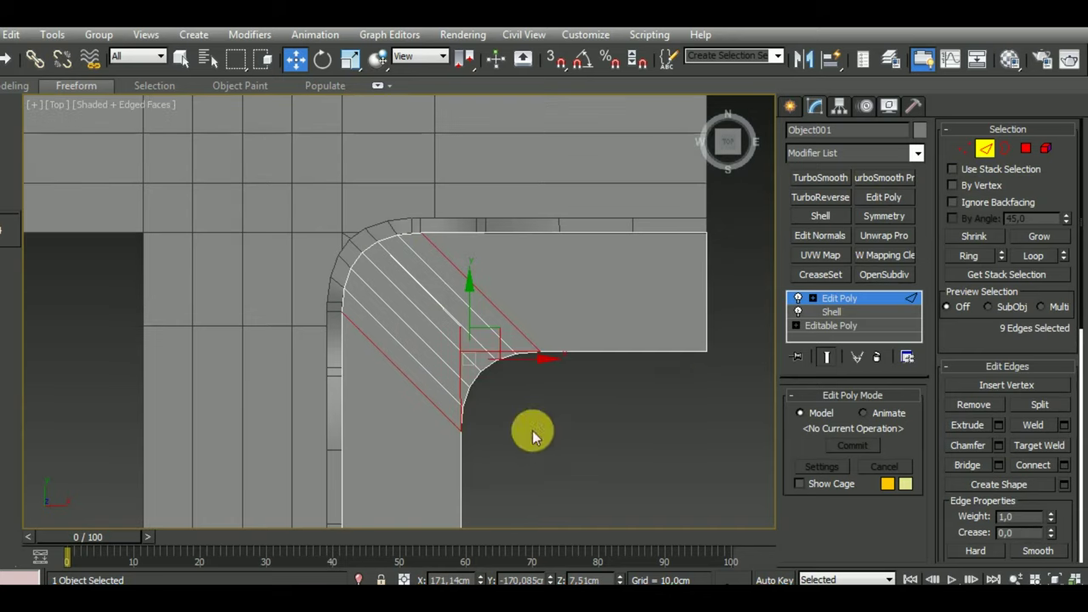
{"action": "scroll", "coordinate": [472, 351], "scroll_direction": "up", "scroll_amount": 2}
{"action": "scroll", "coordinate": [454, 341], "scroll_direction": "up", "scroll_amount": 1}
{"action": "scroll", "coordinate": [445, 323], "scroll_direction": "up", "scroll_amount": 1}
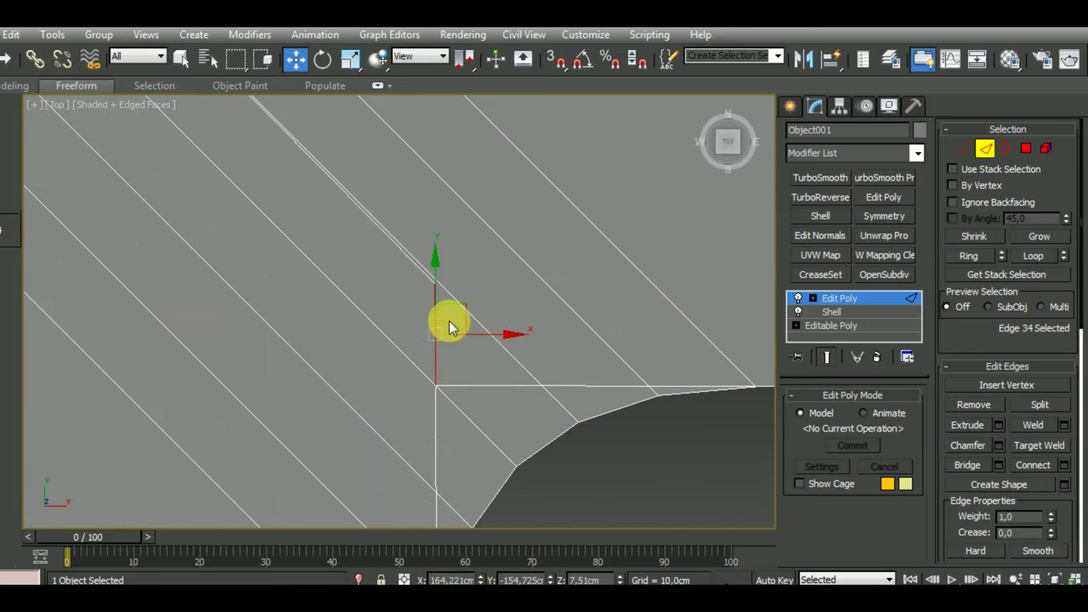
{"action": "left_click", "coordinate": [438, 289]}
{"action": "scroll", "coordinate": [438, 289], "scroll_direction": "down", "scroll_amount": 3}
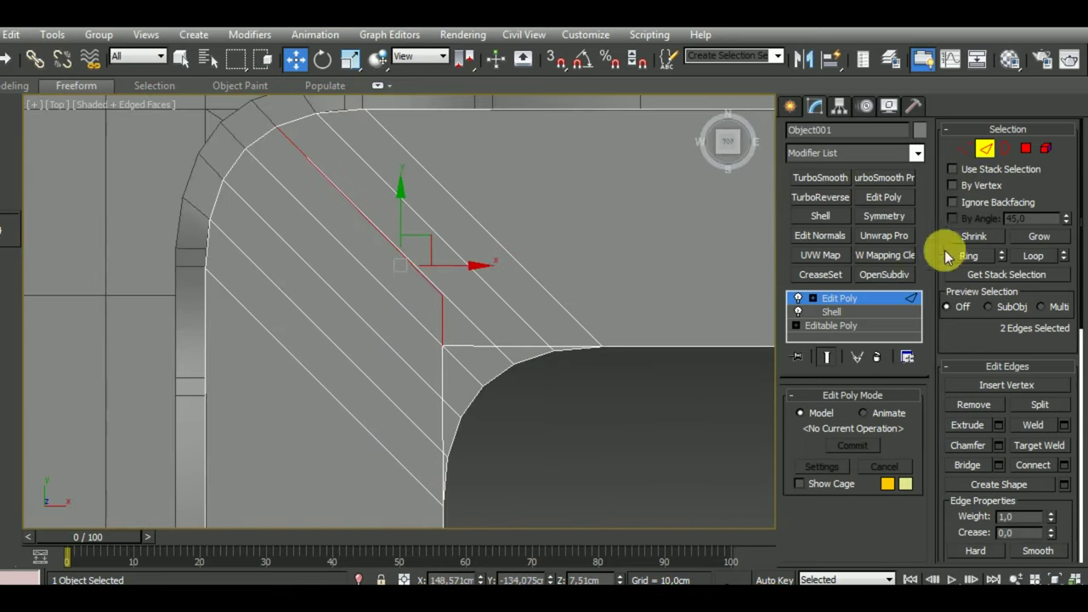
{"action": "left_click", "coordinate": [975, 406]}
{"action": "middle_click_drag", "start_coordinate": [715, 453], "coordinate": [697, 430]}
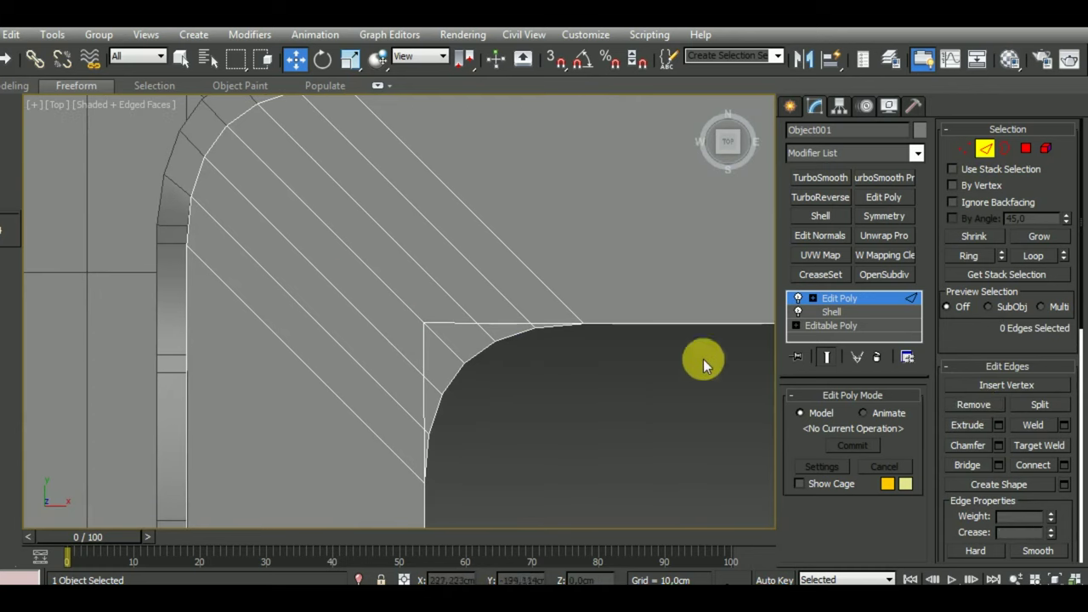
{"action": "left_click", "coordinate": [1026, 148]}
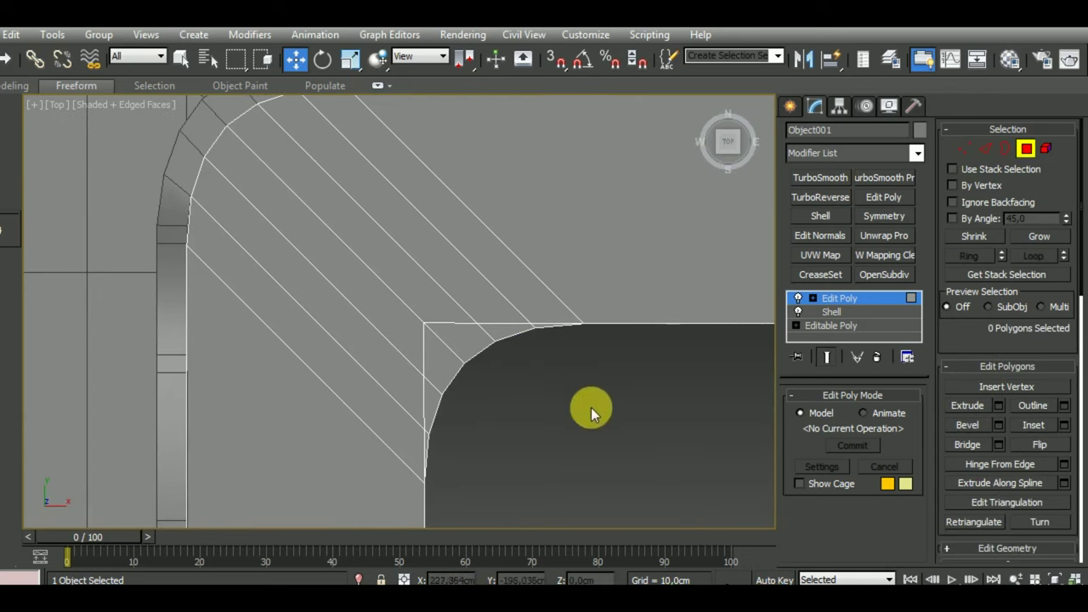
{"action": "left_click", "coordinate": [437, 355]}
{"action": "scroll", "coordinate": [534, 335], "scroll_direction": "up", "scroll_amount": 2}
{"action": "left_click", "coordinate": [510, 329], "text": "ctrl"}
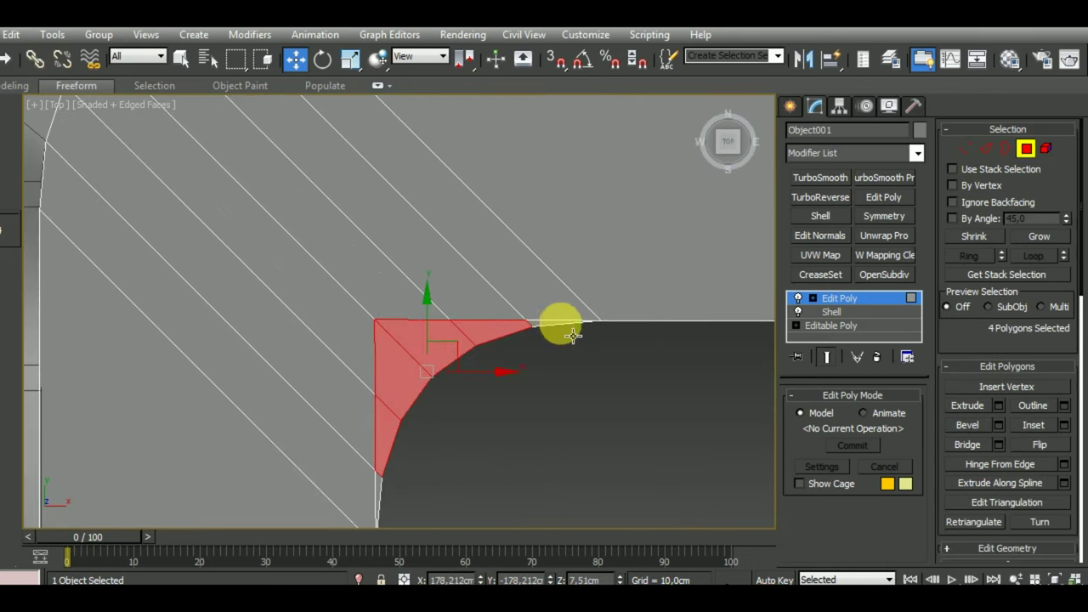
{"action": "left_click", "coordinate": [561, 327], "text": "ctrl"}
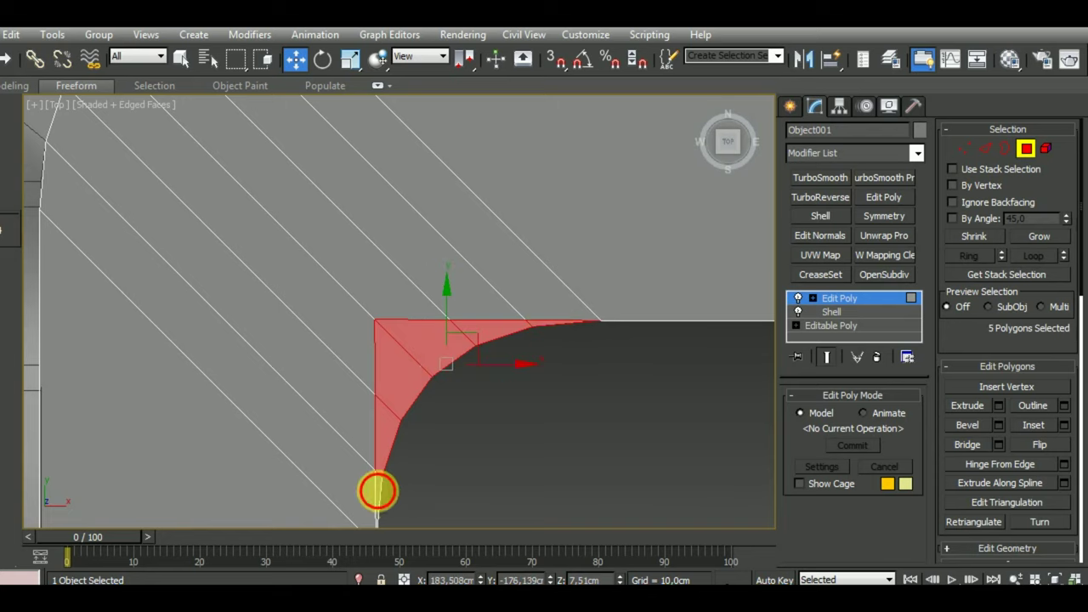
{"action": "left_click", "coordinate": [377, 490], "text": "ctrl"}
{"action": "scroll", "coordinate": [471, 391], "scroll_direction": "down", "scroll_amount": 2}
{"action": "scroll", "coordinate": [482, 437], "scroll_direction": "down", "scroll_amount": 2}
{"action": "left_click", "coordinate": [494, 455]}
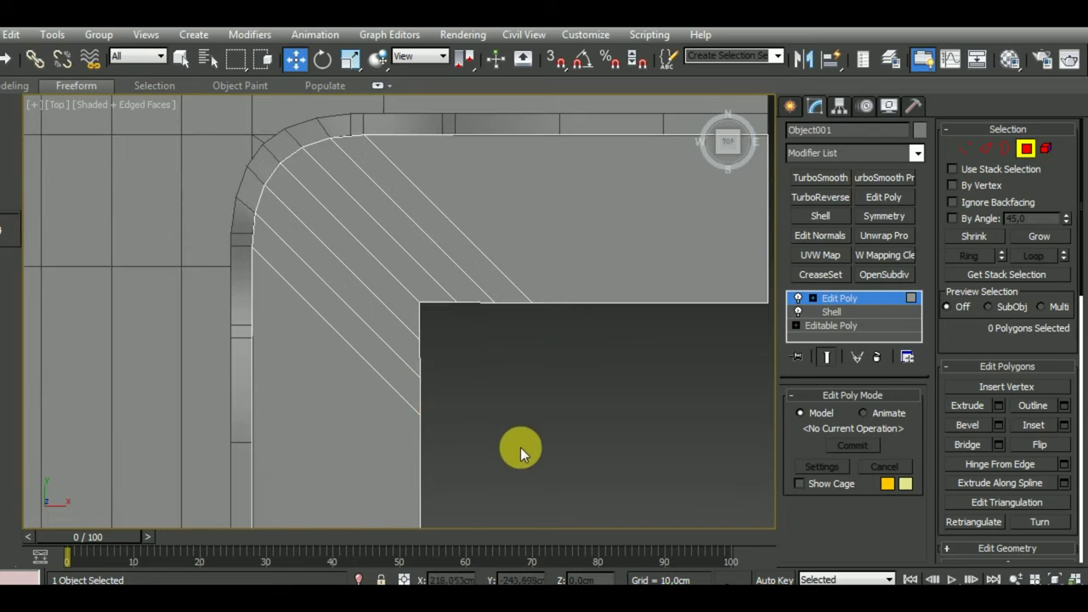
{"action": "scroll", "coordinate": [473, 384], "scroll_direction": "down", "scroll_amount": 3}
Step: Orbit to a tilted view of the sidewalk corner and enter Vertex mode
{"action": "scroll", "coordinate": [472, 382], "scroll_direction": "down", "scroll_amount": 2}
{"action": "middle_click_drag", "start_coordinate": [517, 418], "coordinate": [408, 392], "text": "alt"}
{"action": "scroll", "coordinate": [485, 323], "scroll_direction": "up", "scroll_amount": 2}
{"action": "scroll", "coordinate": [531, 333], "scroll_direction": "up", "scroll_amount": 2}
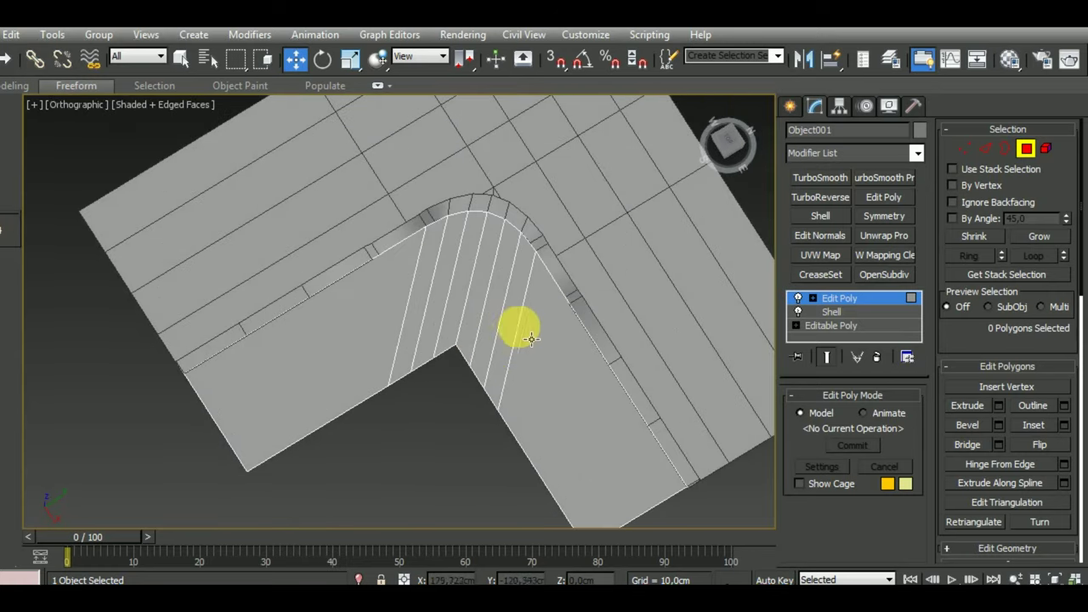
{"action": "mouse_move", "coordinate": [517, 323]}
{"action": "middle_mouse_down", "text": "alt"}
{"action": "mouse_move", "coordinate": [590, 352]}
{"action": "mouse_move", "coordinate": [612, 309]}
{"action": "mouse_move", "coordinate": [507, 400]}
{"action": "middle_mouse_up", "text": "alt"}
{"action": "scroll", "coordinate": [507, 399], "scroll_direction": "up", "scroll_amount": 3}
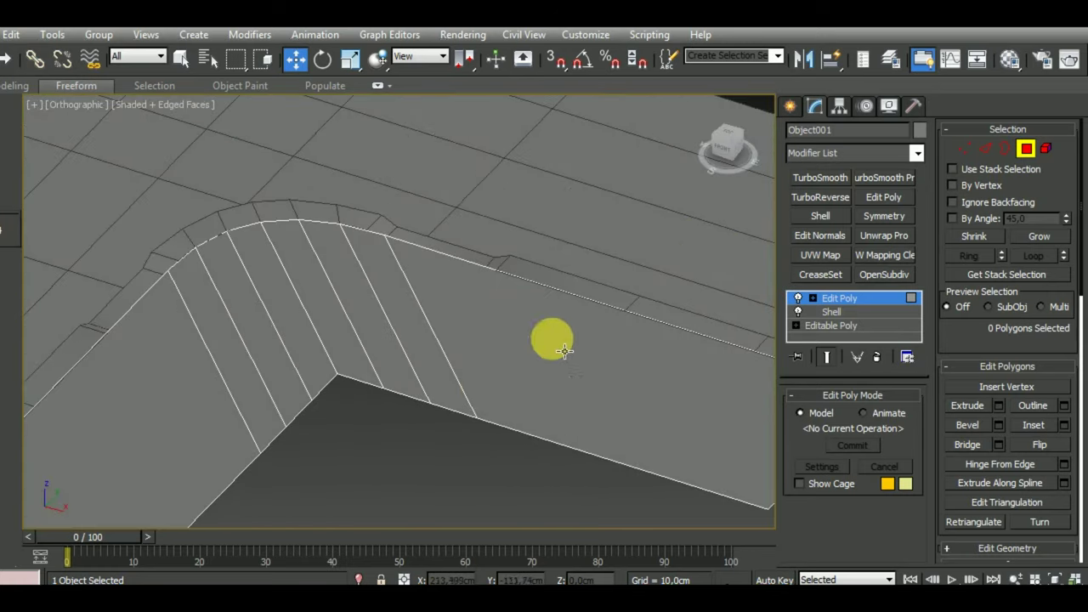
{"action": "left_click", "coordinate": [963, 148]}
{"action": "middle_click_drag", "start_coordinate": [369, 431], "coordinate": [413, 413]}
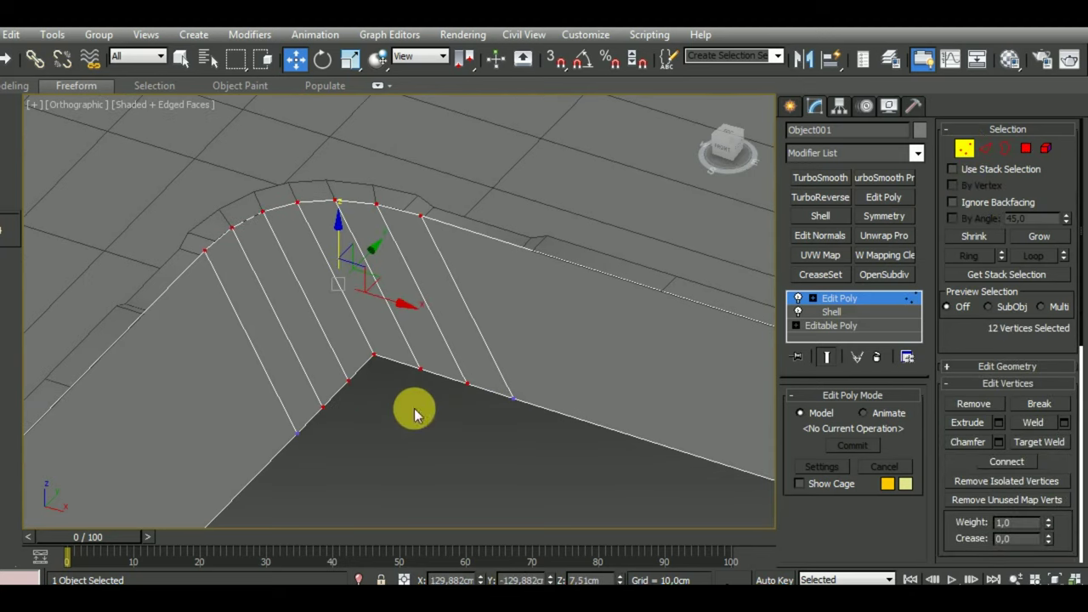
Step: Target Weld each inner-curve vertex onto the sharp inner corner point
{"action": "left_click", "coordinate": [1046, 441]}
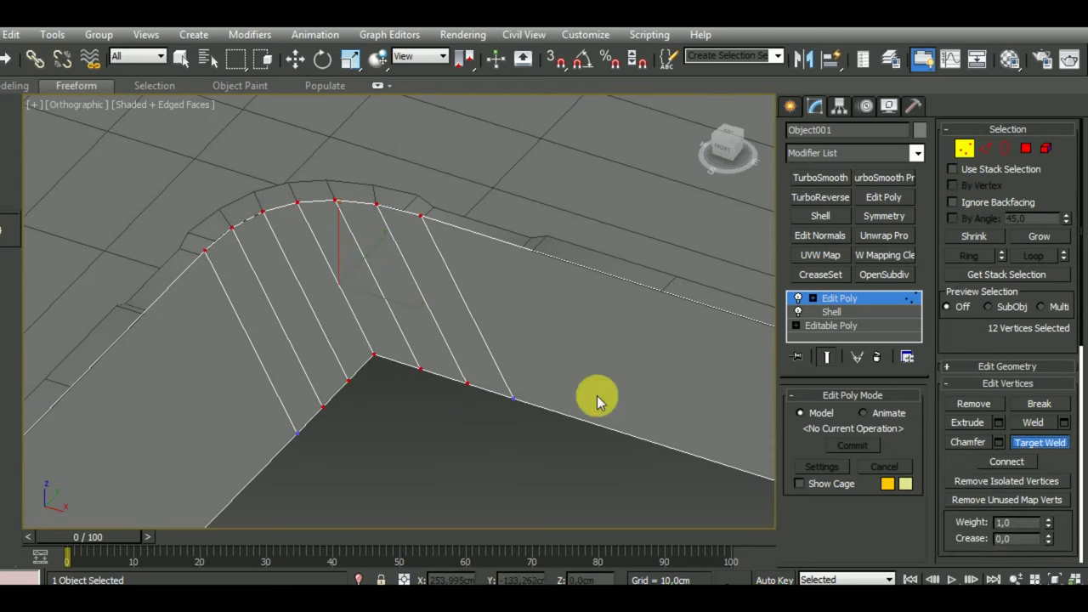
{"action": "left_click", "coordinate": [389, 367]}
{"action": "left_click", "coordinate": [468, 383]}
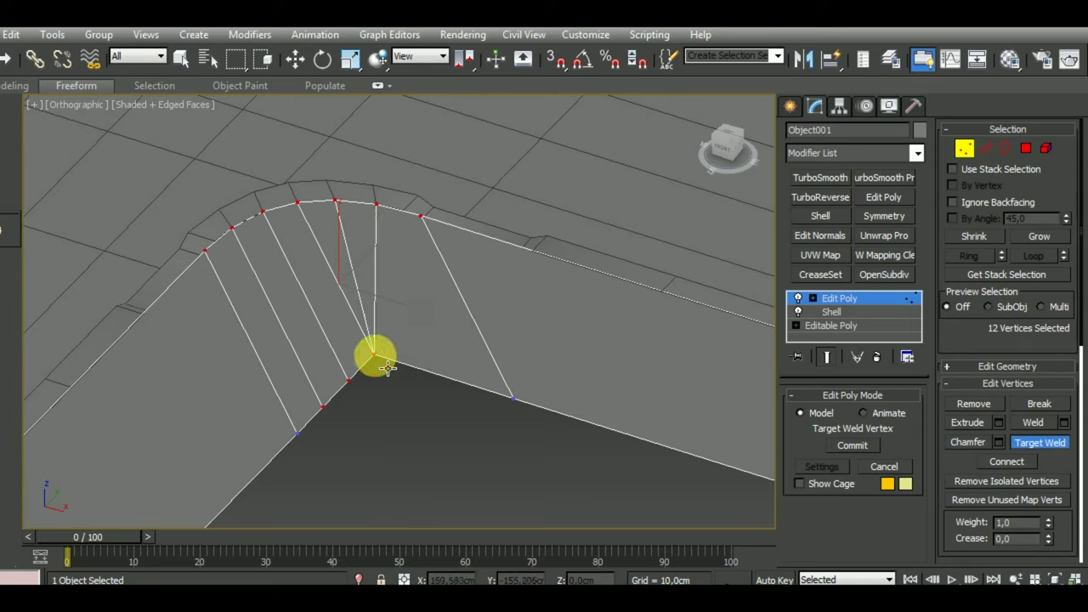
{"action": "left_click", "coordinate": [374, 357]}
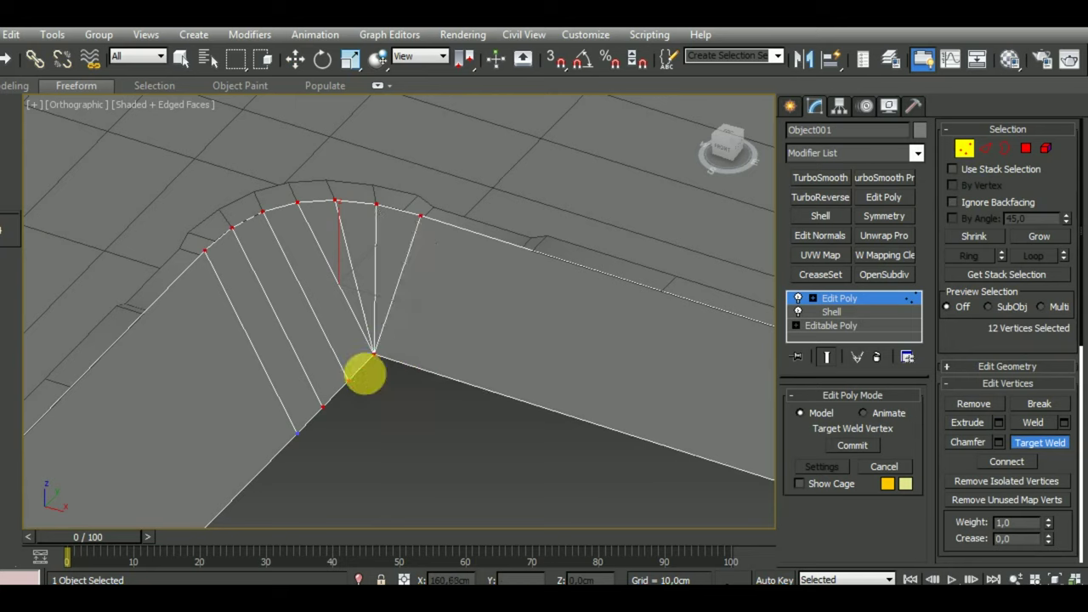
{"action": "left_click", "coordinate": [372, 355]}
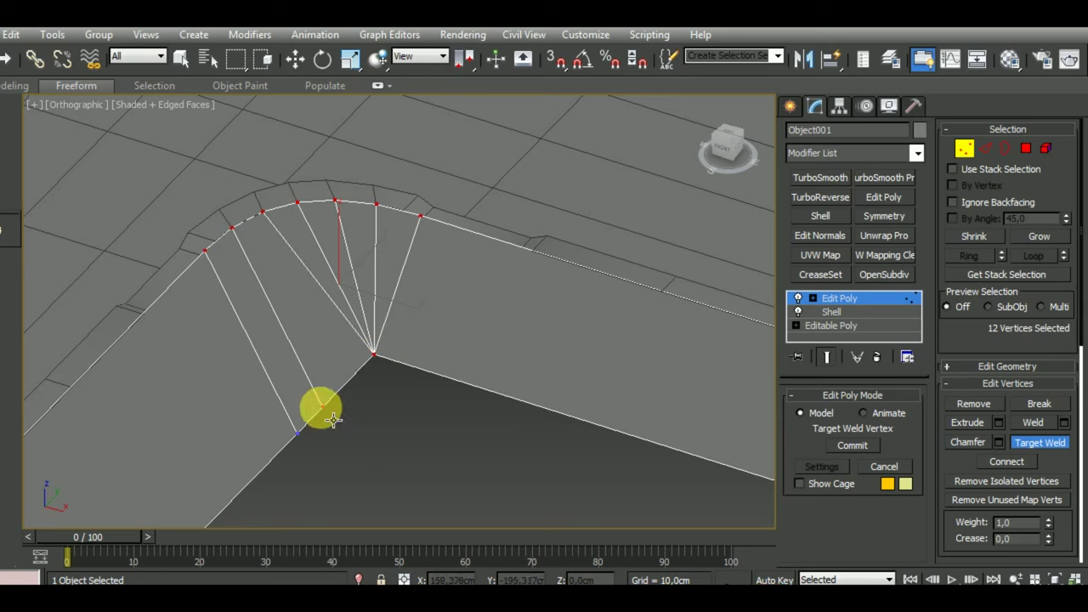
{"action": "left_click", "coordinate": [374, 356]}
{"action": "left_click", "coordinate": [371, 357]}
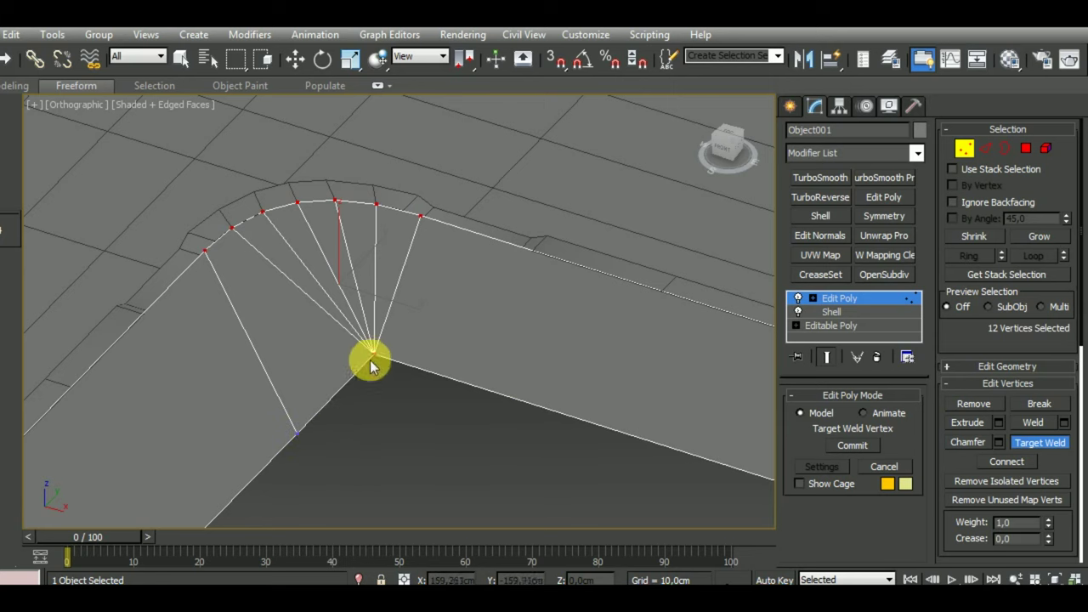
{"action": "mouse_move", "coordinate": [374, 367]}
{"action": "middle_mouse_down", "text": "alt"}
{"action": "mouse_move", "coordinate": [374, 450]}
{"action": "mouse_move", "coordinate": [347, 442]}
{"action": "mouse_move", "coordinate": [437, 457]}
{"action": "mouse_move", "coordinate": [440, 431]}
{"action": "middle_mouse_up", "text": "alt"}
{"action": "key", "text": "t"}
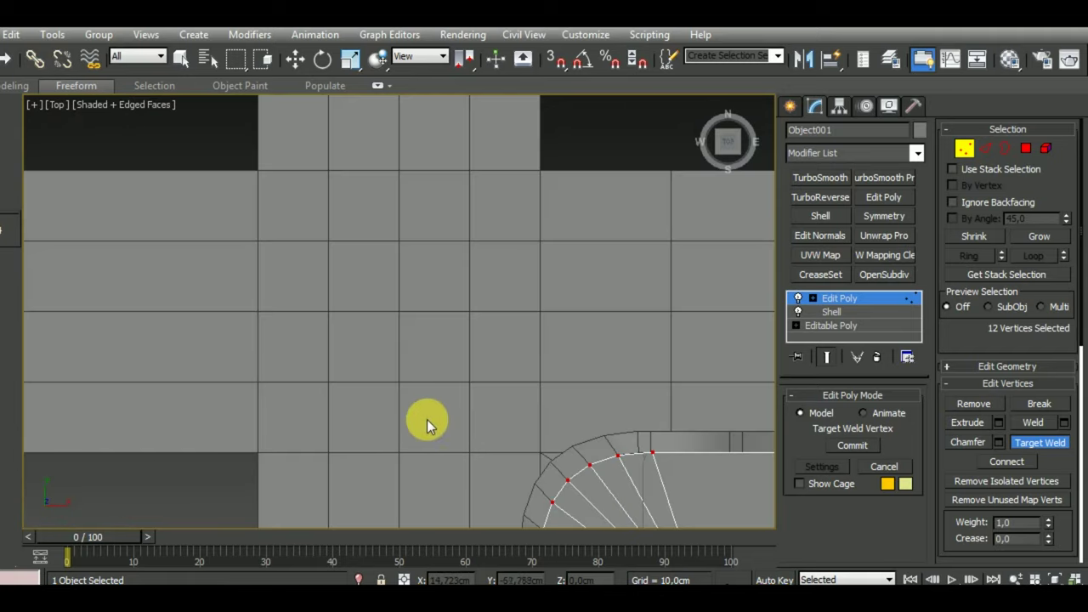
{"action": "scroll", "coordinate": [498, 449], "scroll_direction": "down", "scroll_amount": 5}
{"action": "scroll", "coordinate": [485, 369], "scroll_direction": "up", "scroll_amount": 3}
{"action": "scroll", "coordinate": [481, 368], "scroll_direction": "up", "scroll_amount": 2}
{"action": "key", "text": "w"}
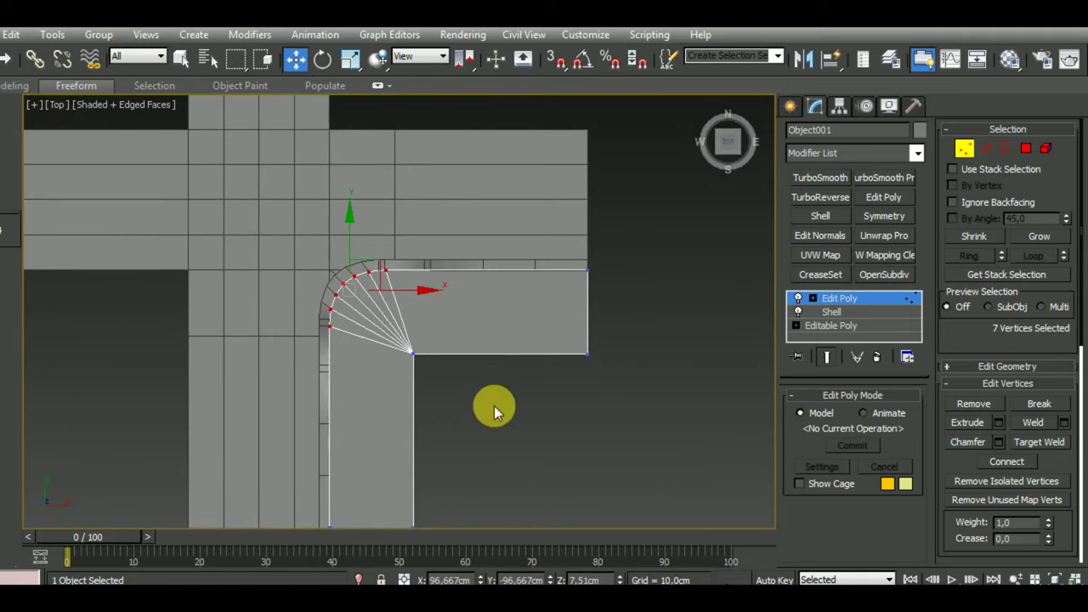
{"action": "scroll", "coordinate": [427, 336], "scroll_direction": "up", "scroll_amount": 2}
{"action": "scroll", "coordinate": [414, 328], "scroll_direction": "up", "scroll_amount": 2}
{"action": "scroll", "coordinate": [418, 329], "scroll_direction": "down", "scroll_amount": 2}
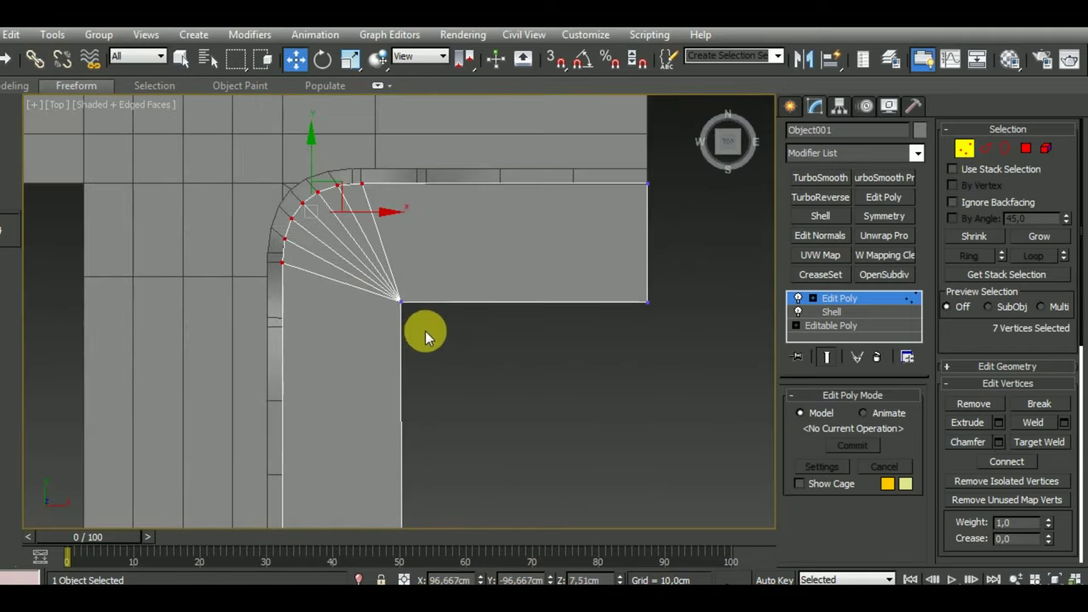
{"action": "scroll", "coordinate": [422, 332], "scroll_direction": "down", "scroll_amount": 2}
{"action": "scroll", "coordinate": [426, 329], "scroll_direction": "up", "scroll_amount": 4}
{"action": "scroll", "coordinate": [425, 327], "scroll_direction": "down", "scroll_amount": 2}
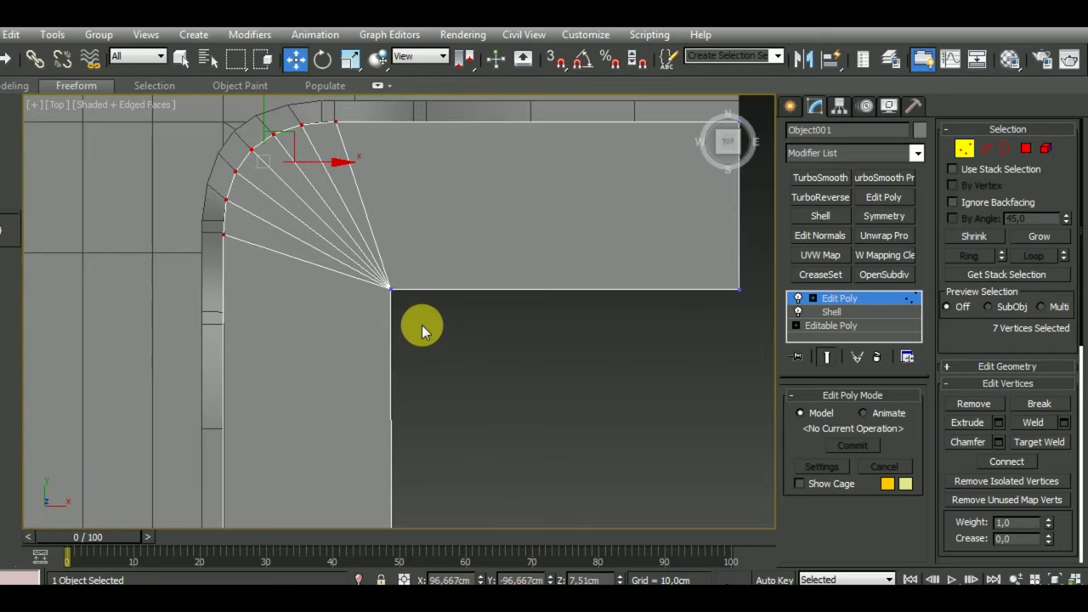
{"action": "left_click_drag", "start_coordinate": [774, 323], "coordinate": [773, 323]}
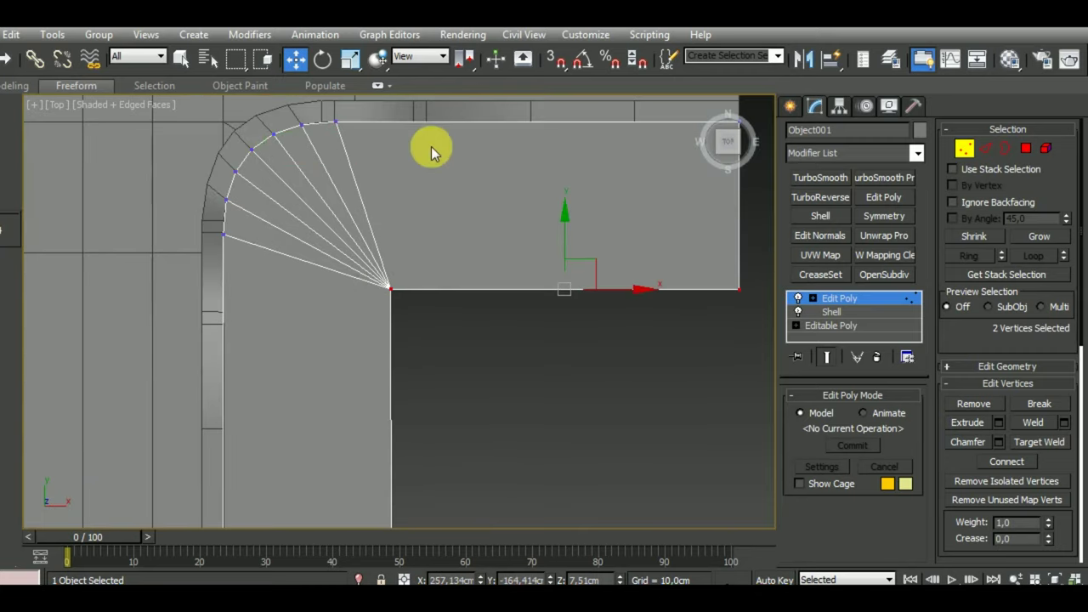
{"action": "left_click", "coordinate": [350, 61]}
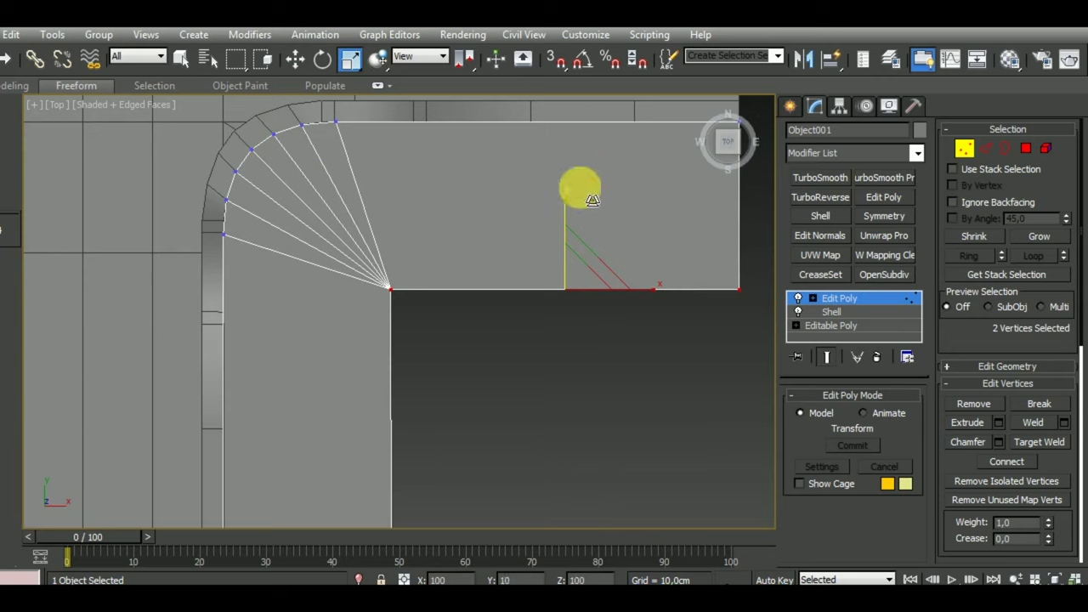
{"action": "scroll", "coordinate": [539, 317], "scroll_direction": "down", "scroll_amount": 2}
{"action": "middle_click_drag", "start_coordinate": [539, 318], "coordinate": [468, 174]}
{"action": "left_click_drag", "start_coordinate": [373, 506], "coordinate": [373, 506]}
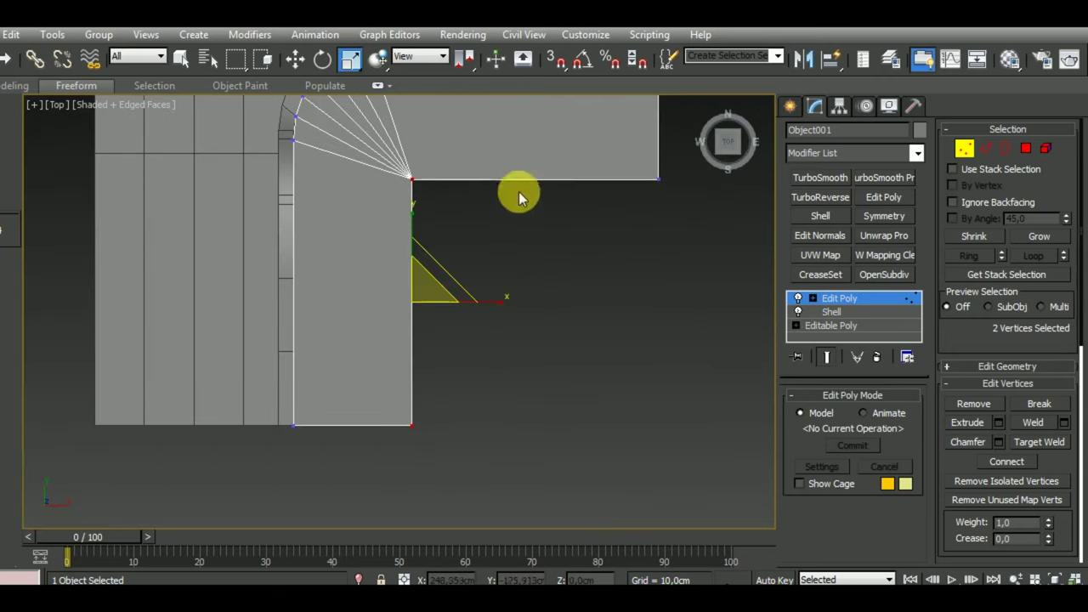
{"action": "mouse_move", "coordinate": [517, 194]}
{"action": "middle_mouse_down", "text": "alt"}
{"action": "mouse_move", "coordinate": [594, 285]}
{"action": "mouse_move", "coordinate": [556, 232]}
{"action": "mouse_move", "coordinate": [474, 283]}
{"action": "middle_mouse_up", "text": "alt"}
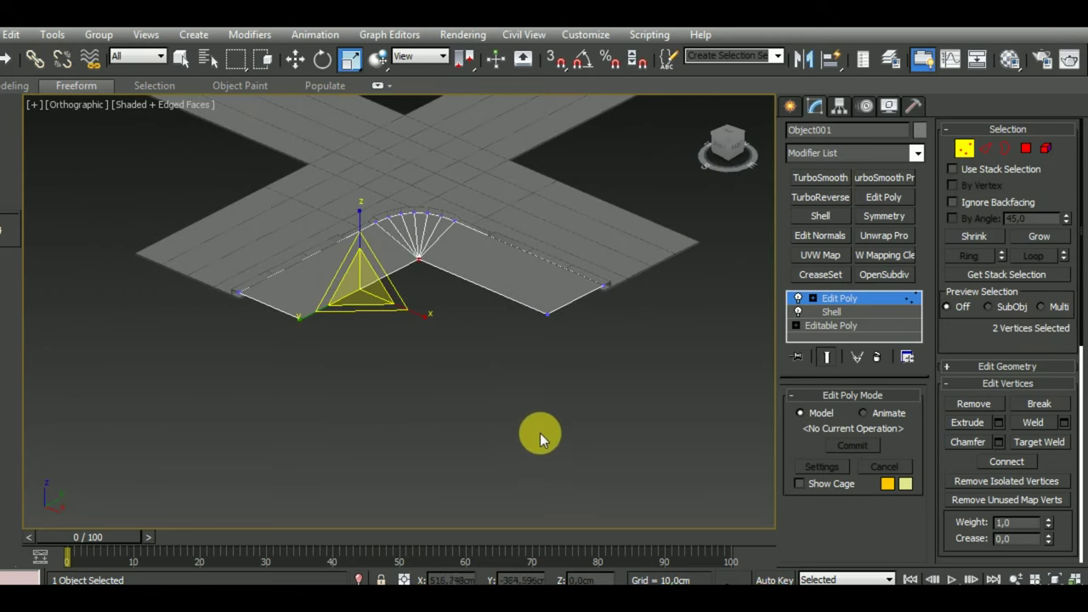
{"action": "mouse_move", "coordinate": [540, 433]}
{"action": "middle_mouse_down", "text": "alt"}
{"action": "mouse_move", "coordinate": [495, 466]}
{"action": "mouse_move", "coordinate": [399, 459]}
{"action": "mouse_move", "coordinate": [386, 445]}
{"action": "mouse_move", "coordinate": [427, 417]}
{"action": "middle_mouse_up", "text": "alt"}
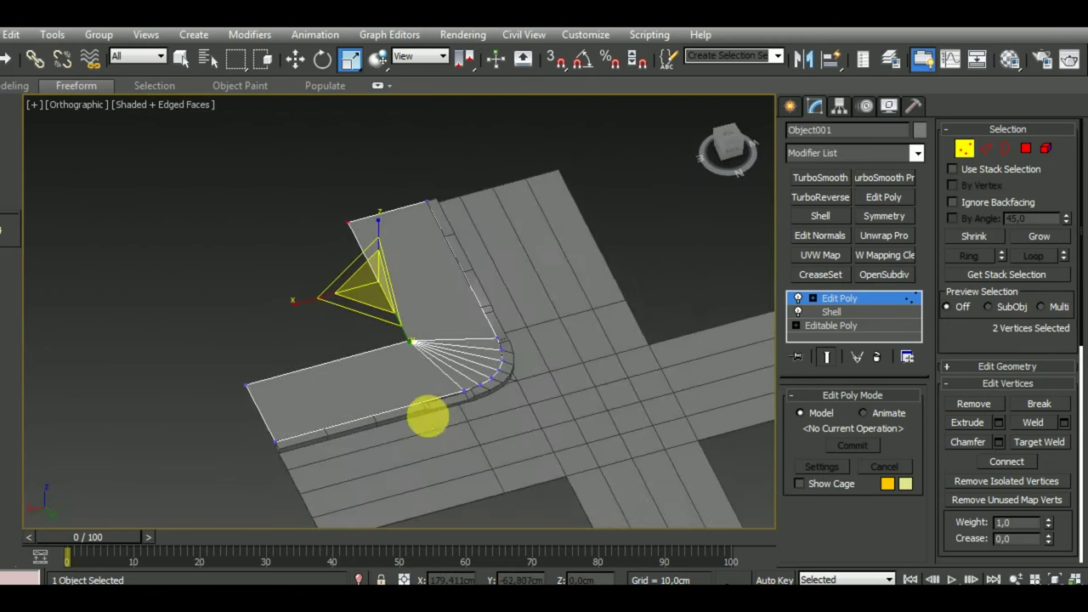
Step: Connect the sidewalk edges beside the fan with one new edge at Slide 55, then select a fan edge
{"action": "scroll", "coordinate": [428, 416], "scroll_direction": "up", "scroll_amount": 2}
{"action": "scroll", "coordinate": [434, 401], "scroll_direction": "up", "scroll_amount": 2}
{"action": "scroll", "coordinate": [438, 397], "scroll_direction": "up", "scroll_amount": 2}
{"action": "scroll", "coordinate": [438, 397], "scroll_direction": "up", "scroll_amount": 2}
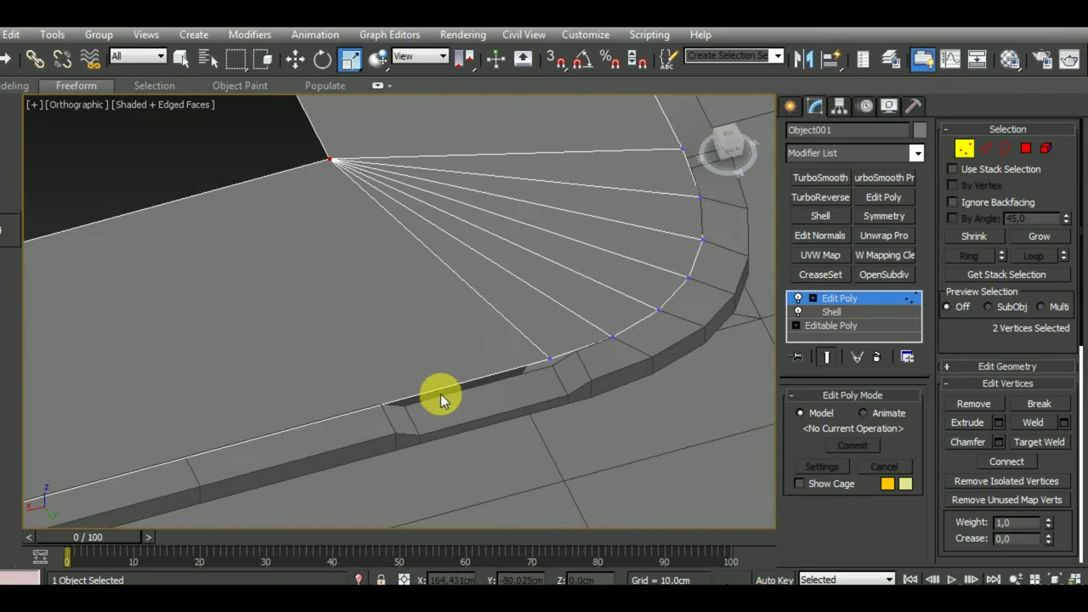
{"action": "left_click", "coordinate": [985, 148]}
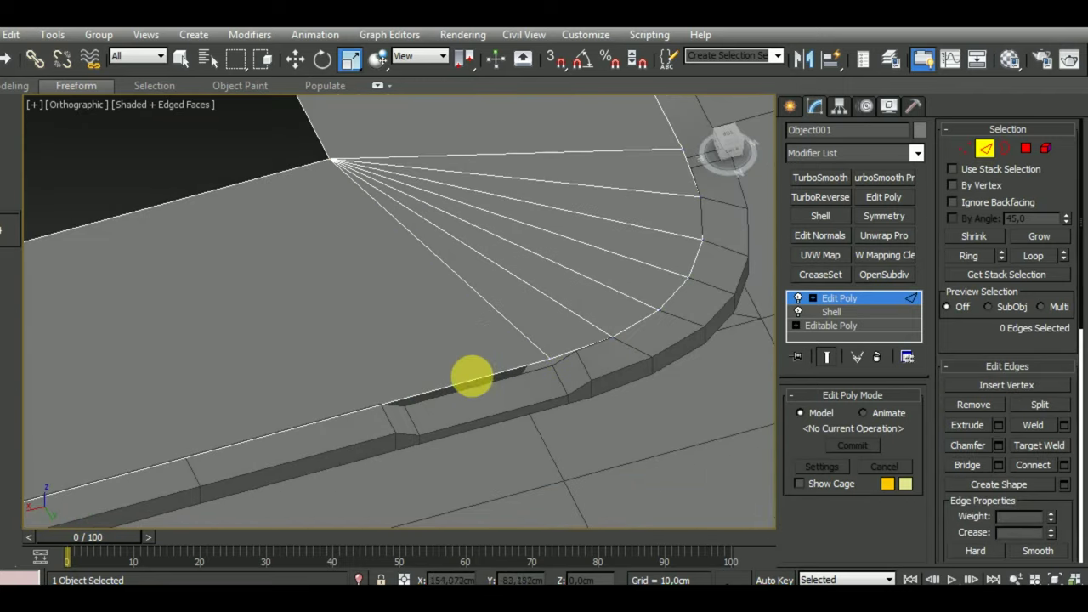
{"action": "left_click", "coordinate": [486, 393]}
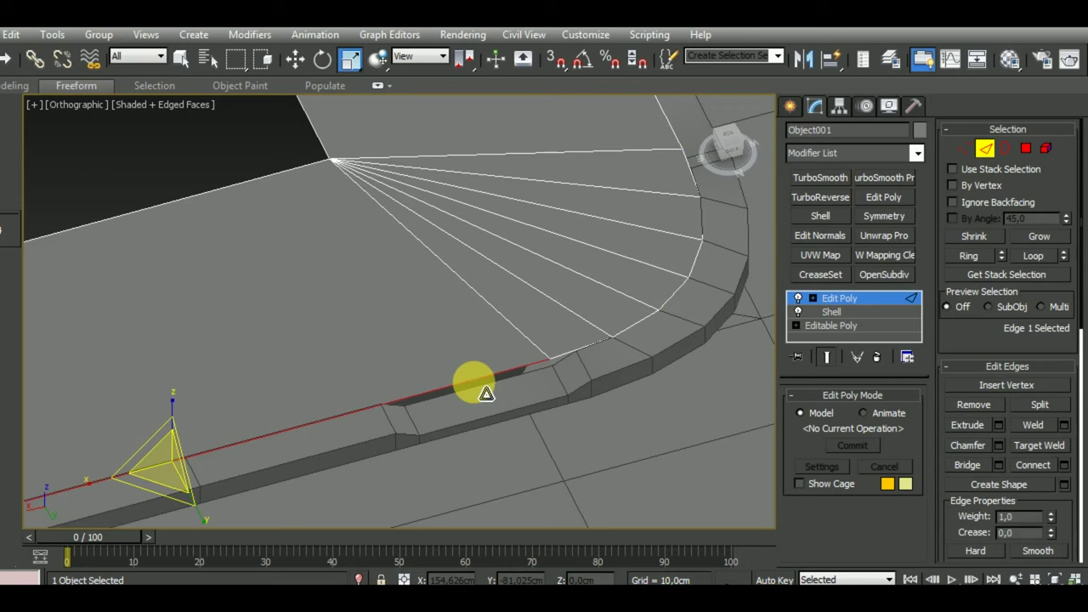
{"action": "key", "text": "ctrl+shift+e"}
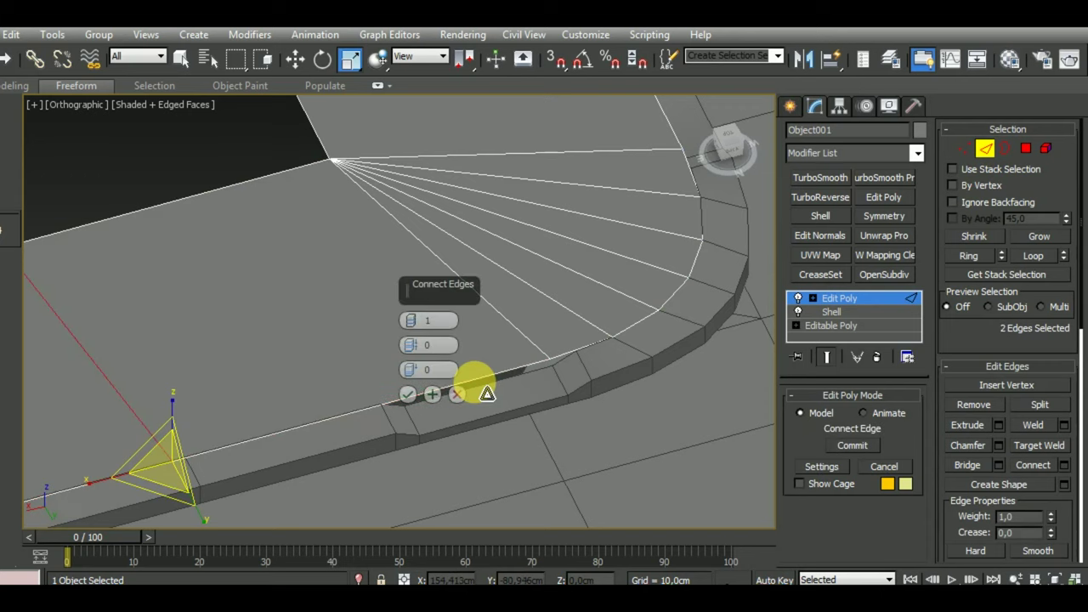
{"action": "left_click_drag", "start_coordinate": [413, 380], "coordinate": [415, 187]}
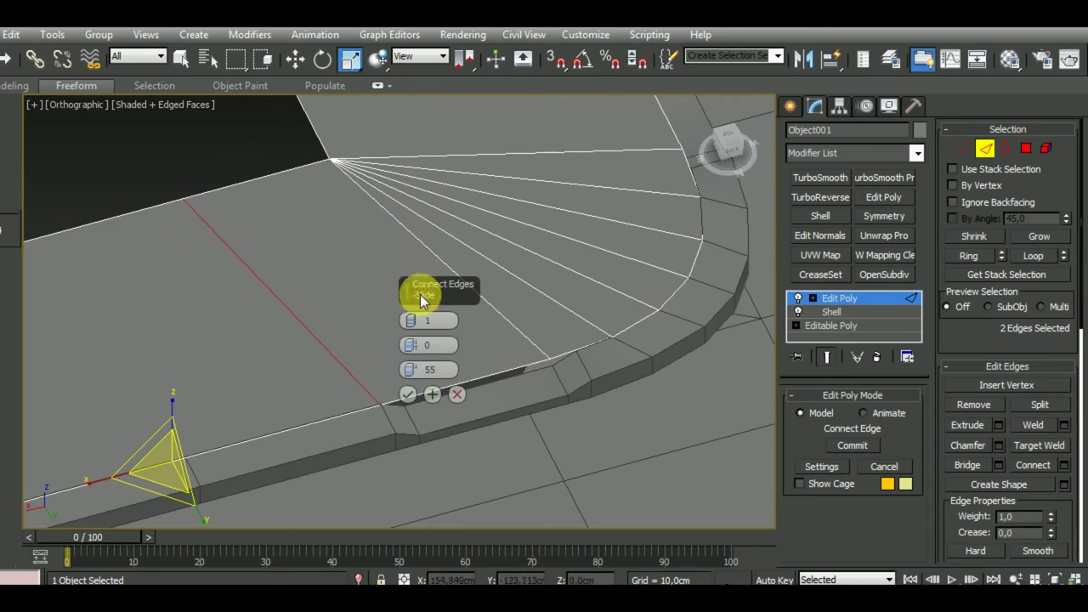
{"action": "left_click", "coordinate": [418, 391]}
{"action": "middle_click_drag", "start_coordinate": [410, 398], "coordinate": [492, 393], "text": "alt"}
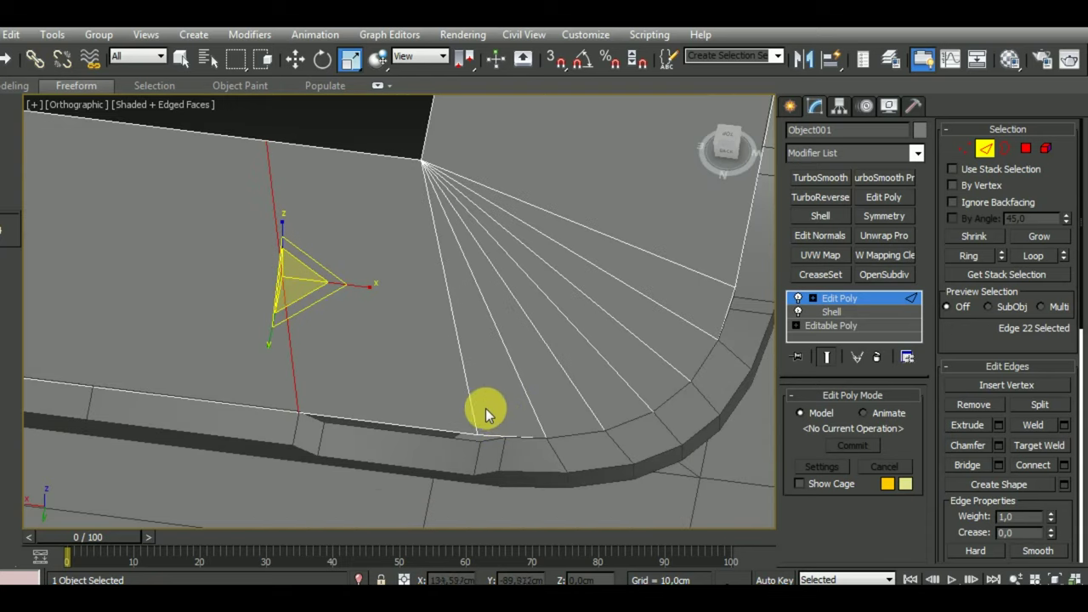
{"action": "left_click", "coordinate": [471, 407]}
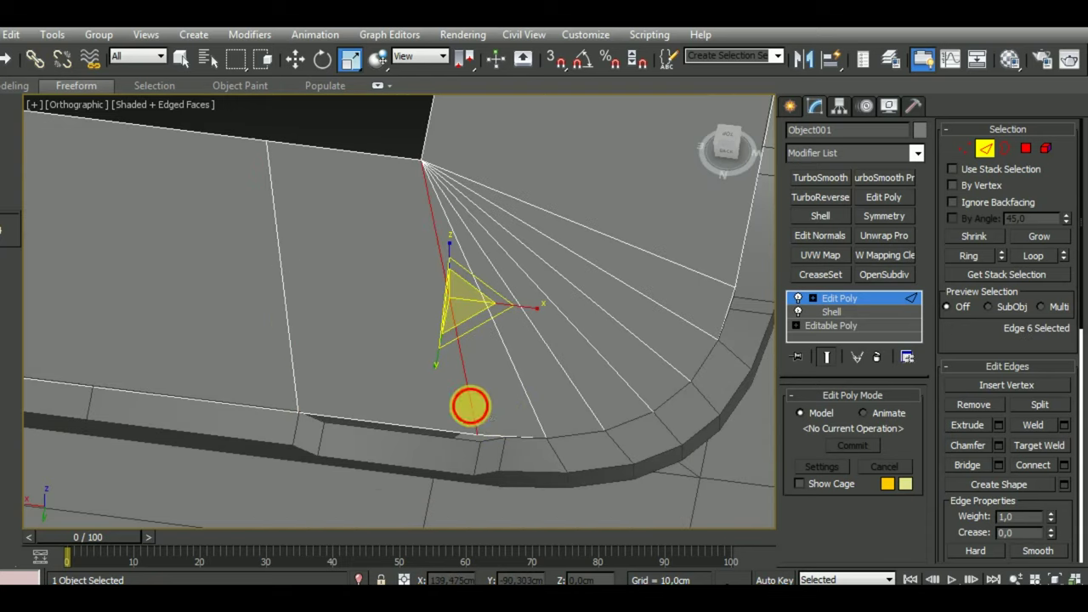
Step: Go to the Top view, centre the fan corner, and enter Vertex level
{"action": "key", "text": "t"}
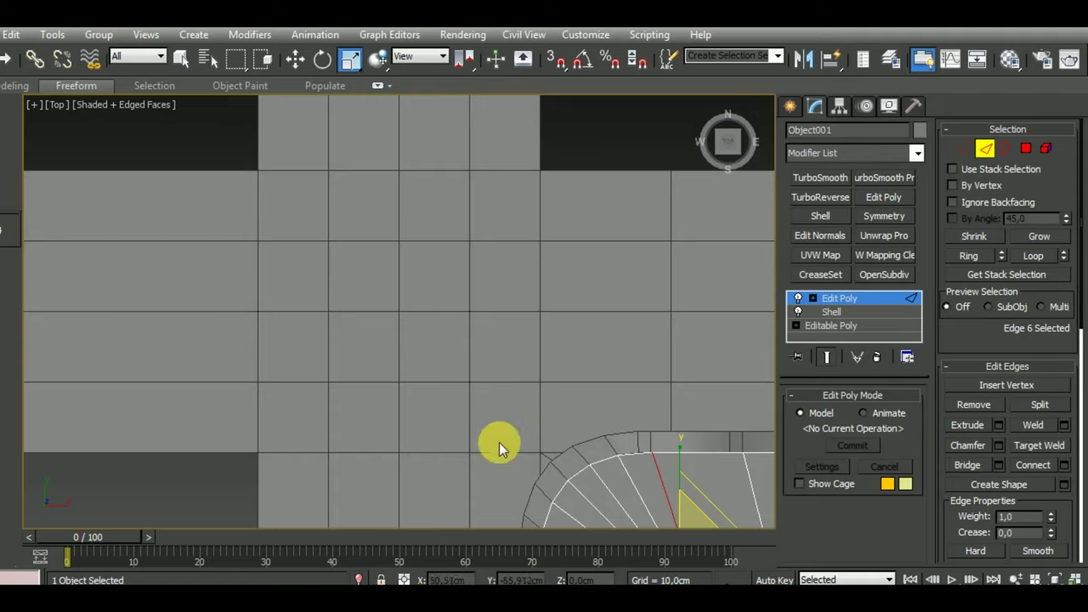
{"action": "middle_click_drag", "start_coordinate": [499, 442], "coordinate": [437, 229]}
{"action": "scroll", "coordinate": [471, 187], "scroll_direction": "up", "scroll_amount": 5}
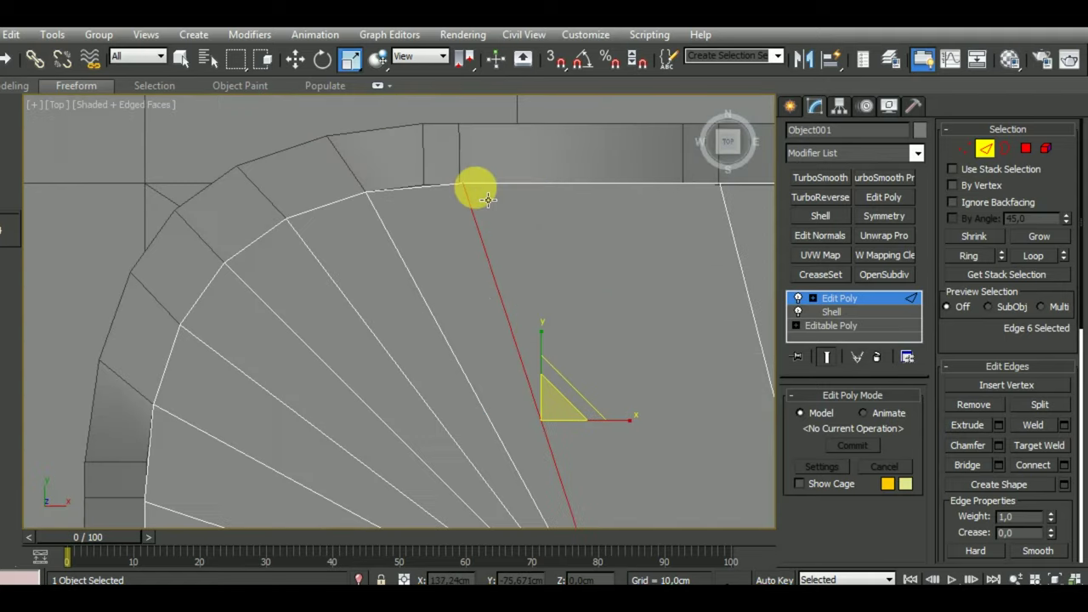
{"action": "left_click", "coordinate": [963, 147]}
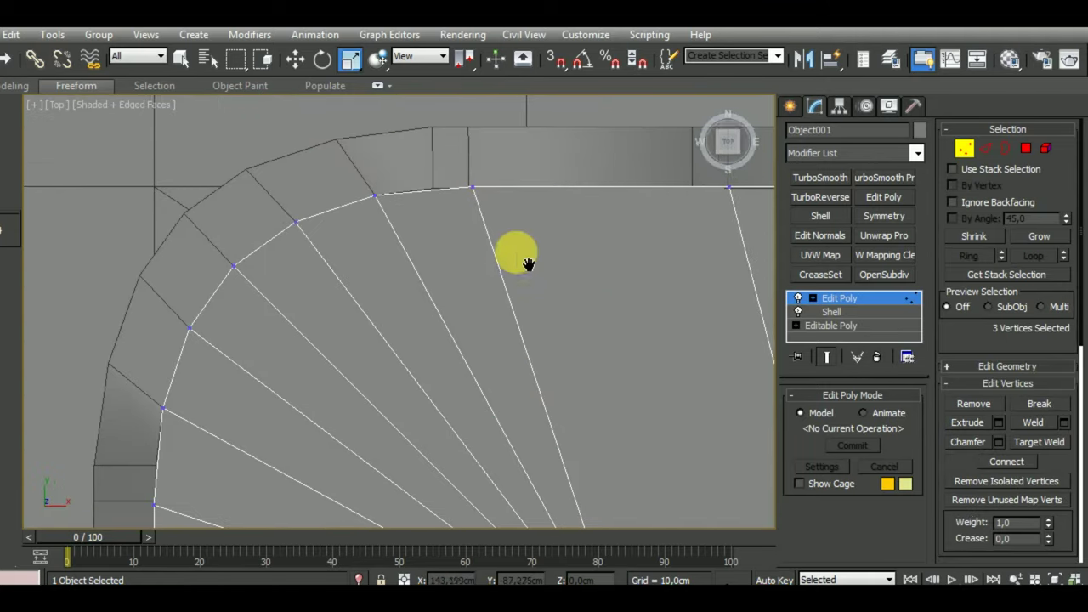
{"action": "scroll", "coordinate": [522, 255], "scroll_direction": "down", "scroll_amount": 2}
{"action": "scroll", "coordinate": [511, 218], "scroll_direction": "down", "scroll_amount": 1}
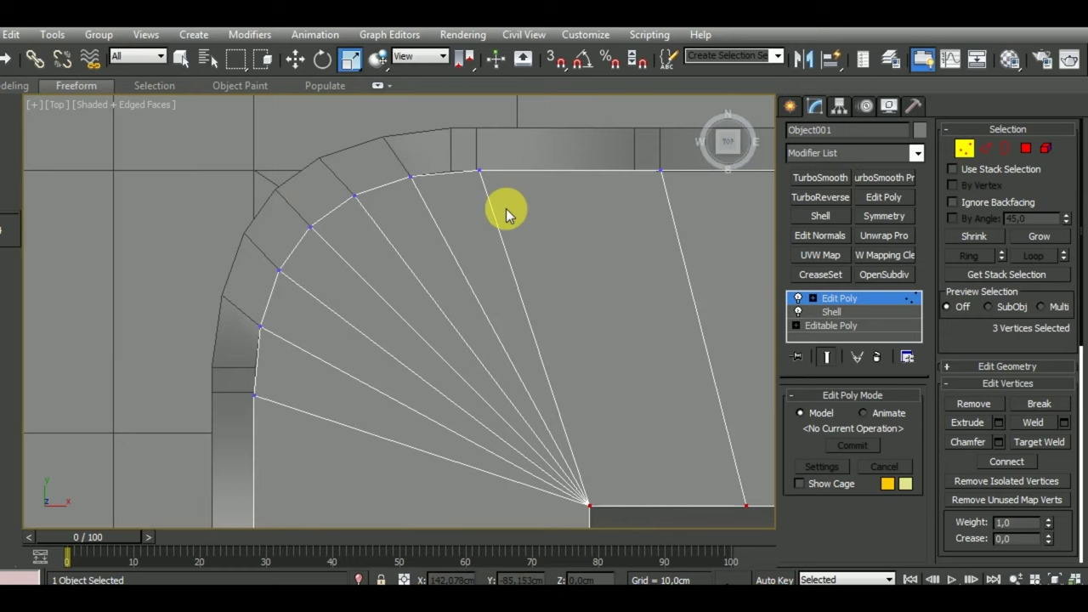
Step: Cut an edge from the inner corner vertex up to the top arc vertex
{"action": "right_click", "coordinate": [489, 310]}
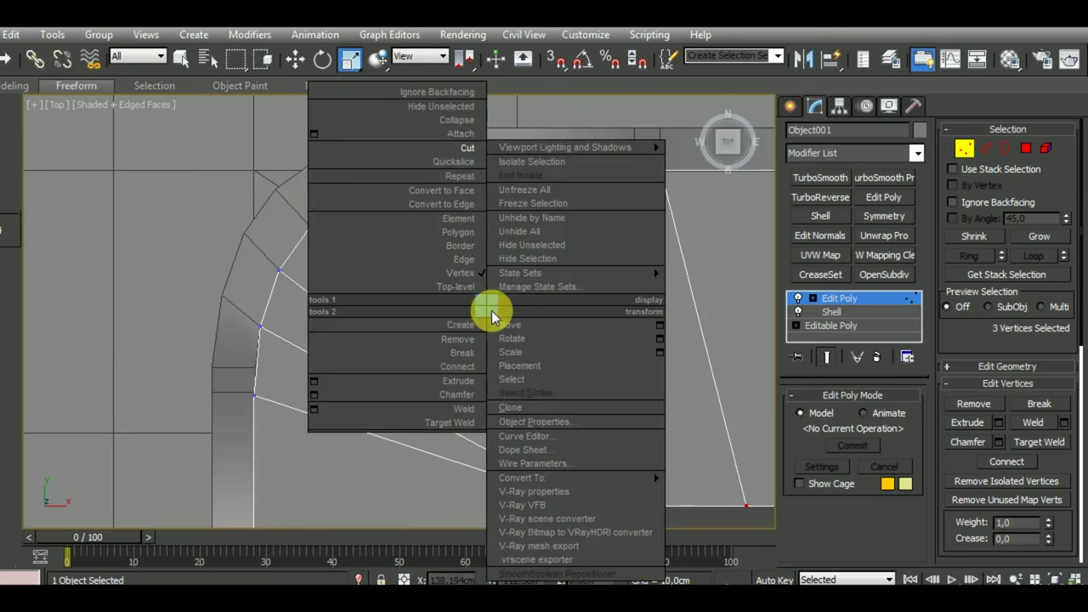
{"action": "left_click", "coordinate": [445, 151]}
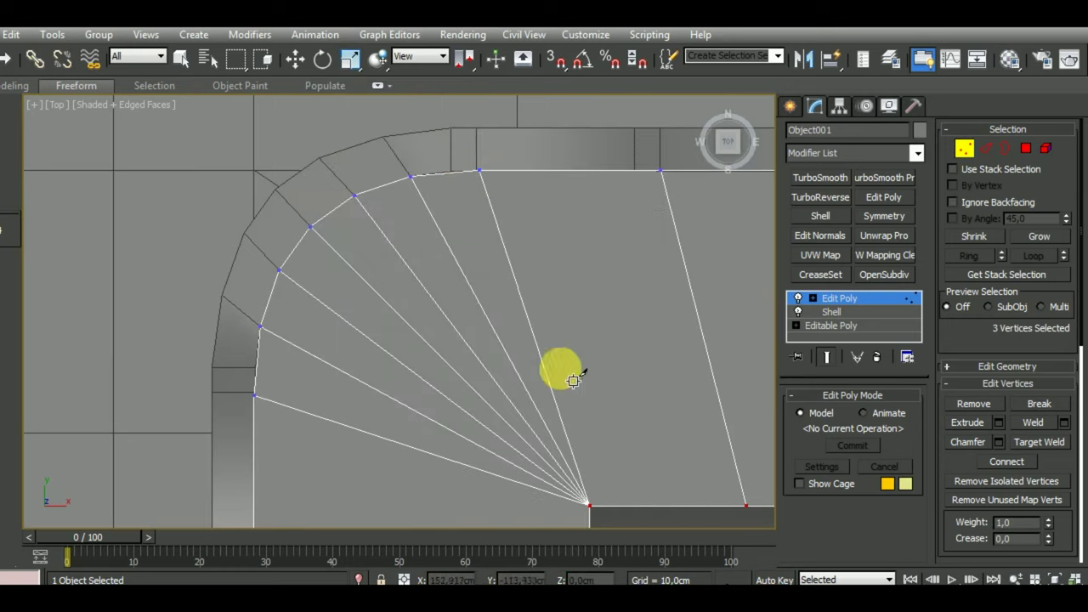
{"action": "left_click_drag", "start_coordinate": [589, 505], "coordinate": [465, 200]}
{"action": "left_click", "coordinate": [465, 182]}
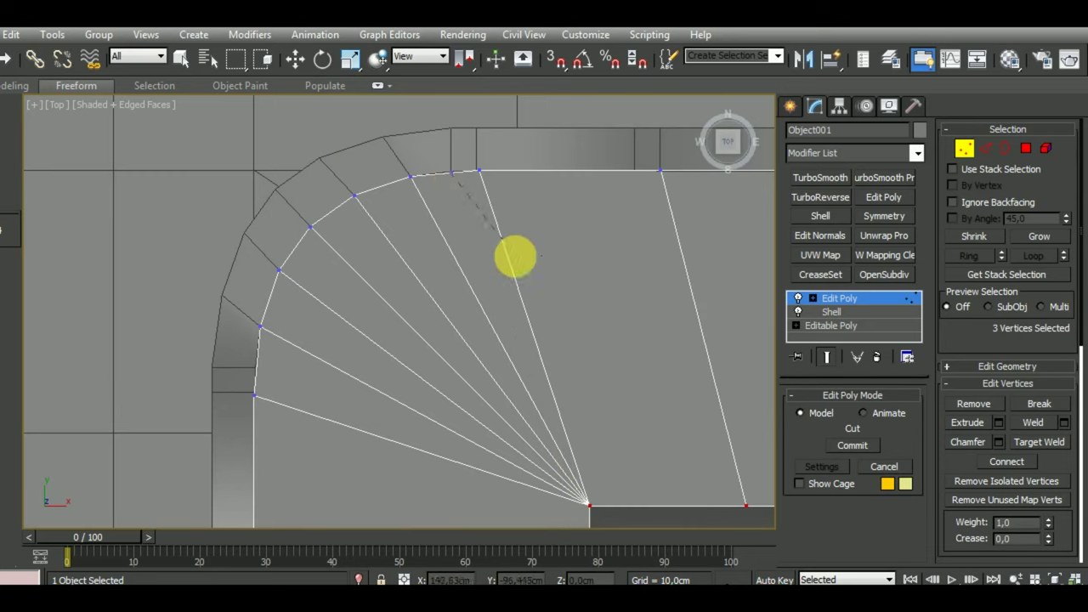
{"action": "scroll", "coordinate": [556, 341], "scroll_direction": "down", "scroll_amount": 3}
{"action": "mouse_move", "coordinate": [556, 342]}
{"action": "middle_mouse_down", "text": "alt"}
{"action": "mouse_move", "coordinate": [562, 390]}
{"action": "mouse_move", "coordinate": [565, 291]}
{"action": "middle_mouse_up", "text": "alt"}
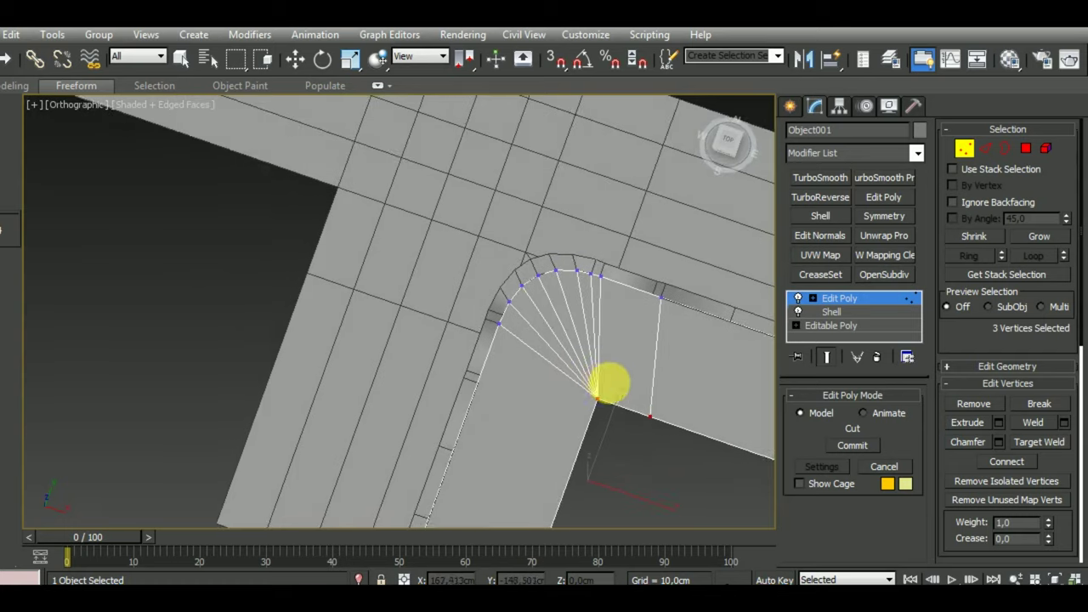
{"action": "right_click", "coordinate": [568, 284]}
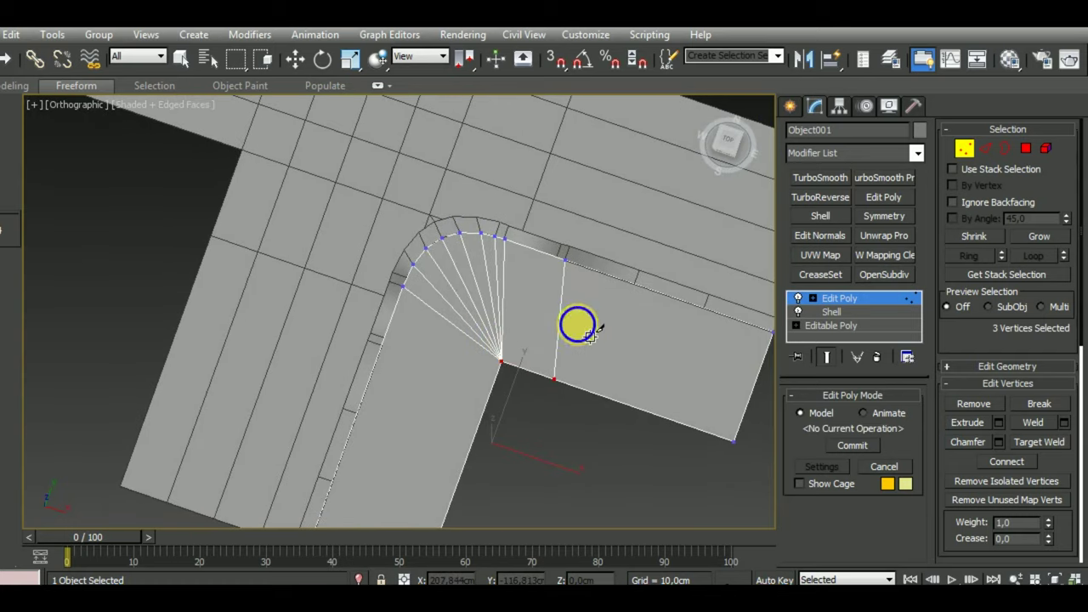
{"action": "left_click", "coordinate": [985, 149]}
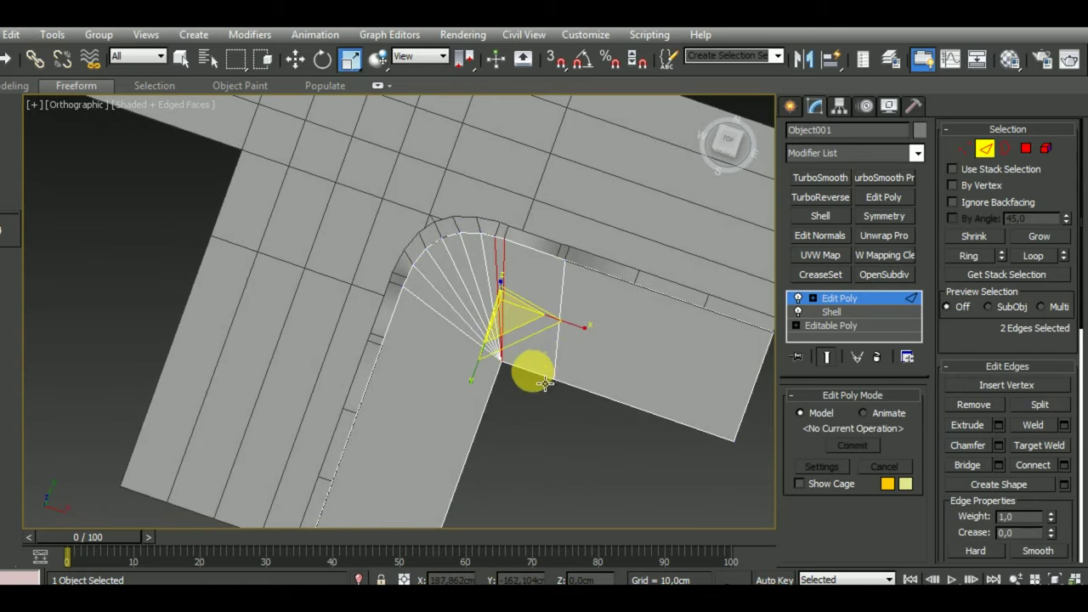
Step: Connect the selected edge pair with a new edge slid along the straight strip
{"action": "left_click", "coordinate": [544, 382]}
{"action": "key", "text": "ctrl+shift+e"}
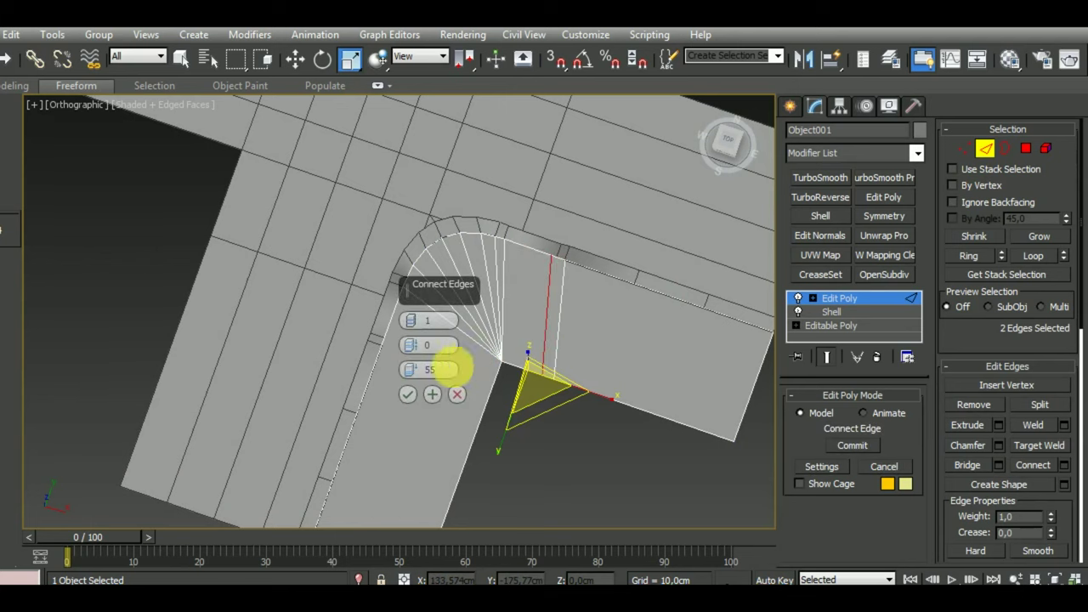
{"action": "left_click_drag", "start_coordinate": [410, 370], "coordinate": [423, 393]}
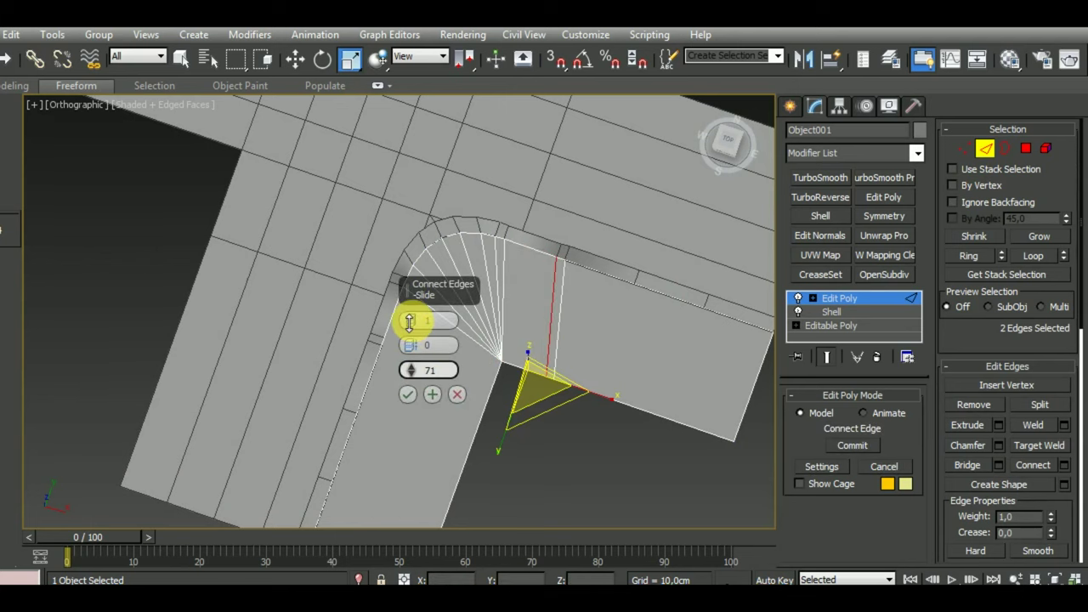
{"action": "left_click", "coordinate": [408, 393]}
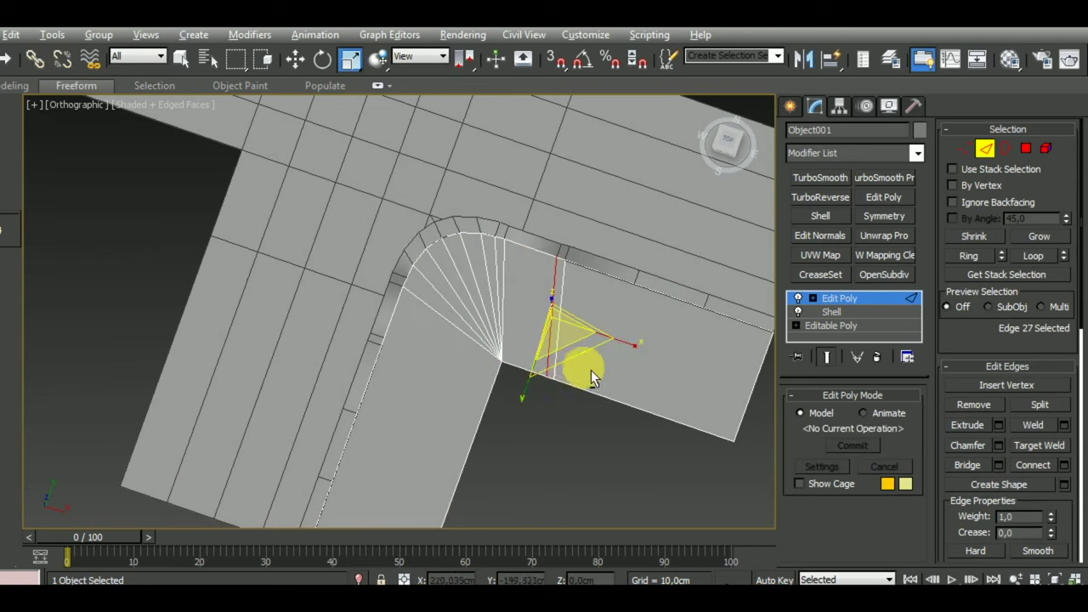
Step: Select all the fan edges around the rounded sidewalk corner
{"action": "mouse_move", "coordinate": [587, 369]}
{"action": "middle_mouse_down", "text": "alt"}
{"action": "mouse_move", "coordinate": [360, 330]}
{"action": "mouse_move", "coordinate": [568, 396]}
{"action": "mouse_move", "coordinate": [886, 213]}
{"action": "middle_mouse_up", "text": "alt"}
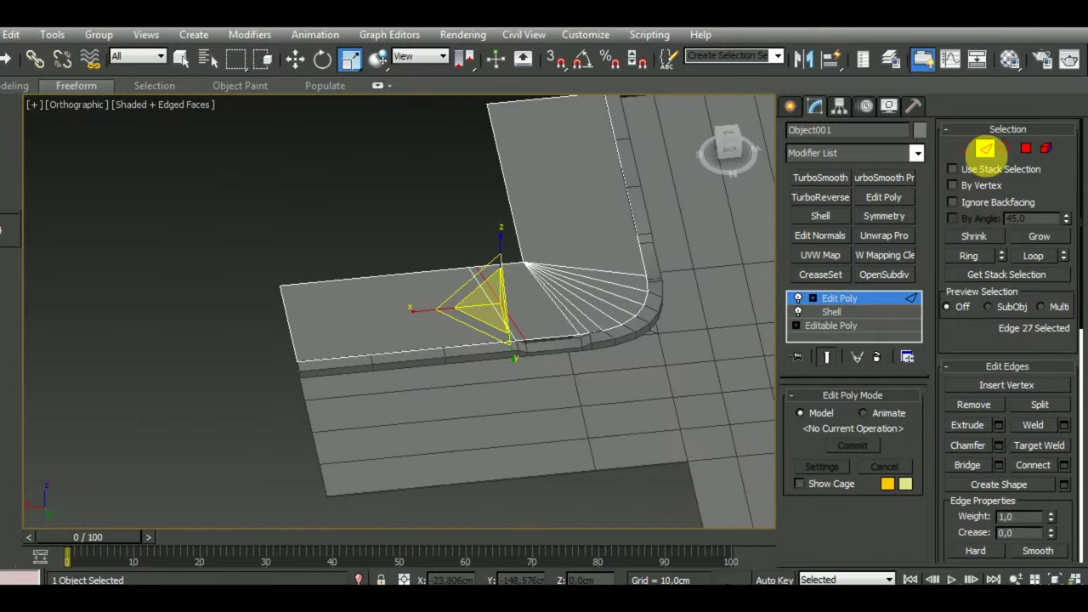
{"action": "scroll", "coordinate": [596, 357], "scroll_direction": "up", "scroll_amount": 2}
{"action": "scroll", "coordinate": [557, 347], "scroll_direction": "up", "scroll_amount": 3}
{"action": "left_click", "coordinate": [590, 359], "text": "shift"}
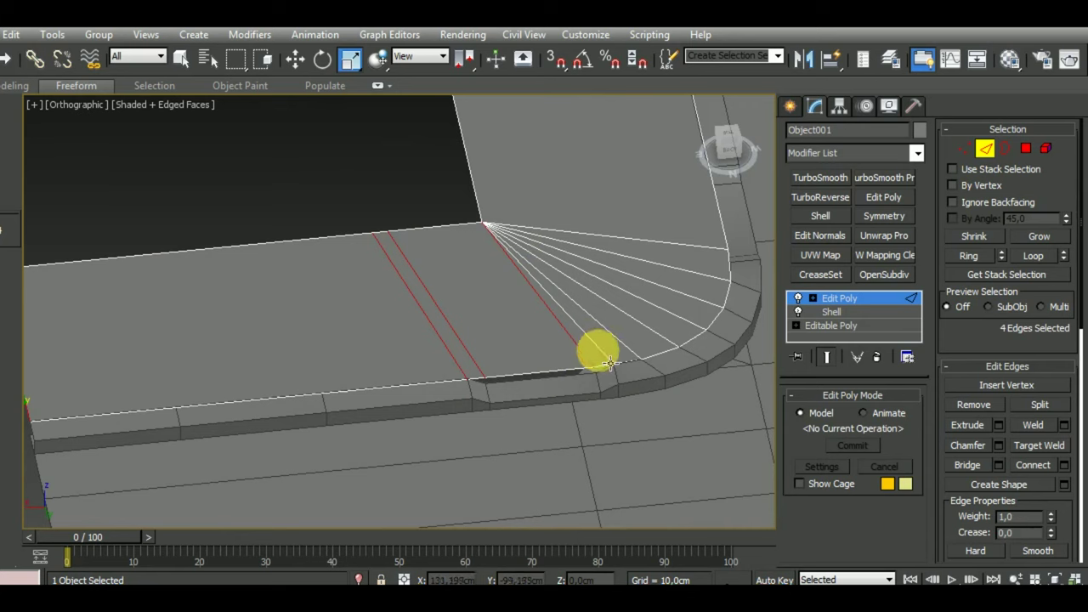
{"action": "scroll", "coordinate": [608, 361], "scroll_direction": "up", "scroll_amount": 1}
{"action": "scroll", "coordinate": [620, 377], "scroll_direction": "up", "scroll_amount": 1}
{"action": "scroll", "coordinate": [602, 357], "scroll_direction": "up", "scroll_amount": 1}
{"action": "scroll", "coordinate": [590, 365], "scroll_direction": "up", "scroll_amount": 1}
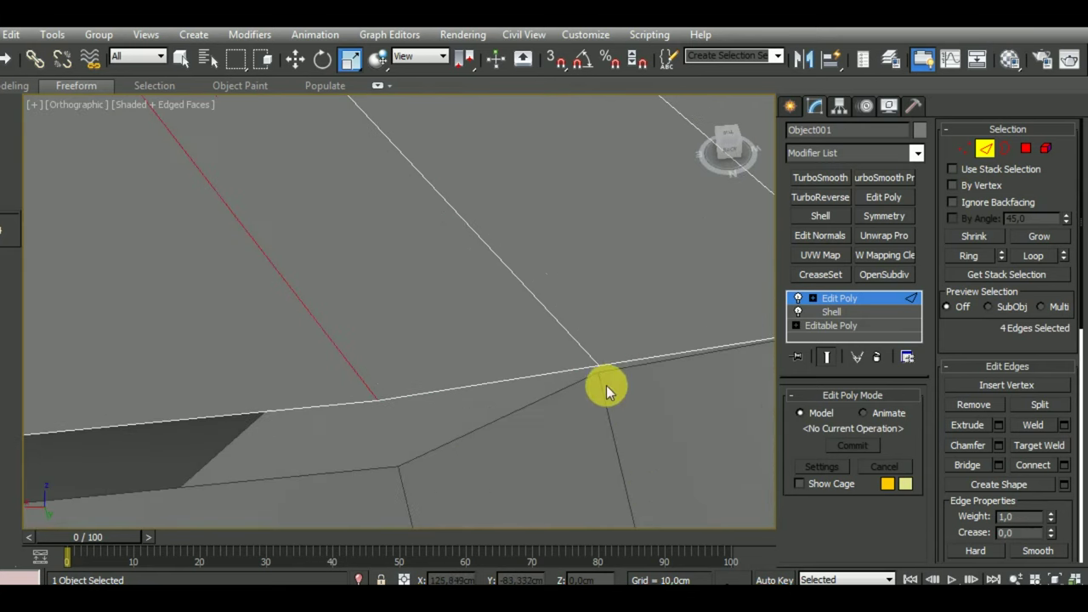
{"action": "scroll", "coordinate": [605, 387], "scroll_direction": "down", "scroll_amount": 1}
{"action": "scroll", "coordinate": [595, 374], "scroll_direction": "down", "scroll_amount": 1}
{"action": "scroll", "coordinate": [595, 374], "scroll_direction": "down", "scroll_amount": 2}
{"action": "scroll", "coordinate": [627, 384], "scroll_direction": "down", "scroll_amount": 1}
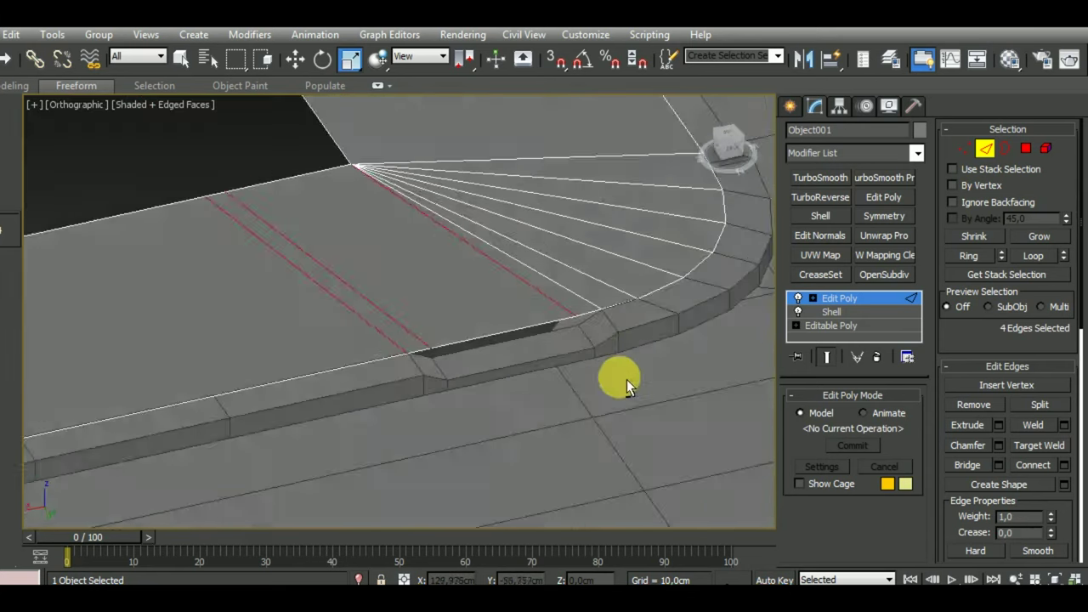
{"action": "mouse_move", "coordinate": [626, 380]}
{"action": "middle_mouse_down", "text": "alt"}
{"action": "mouse_move", "coordinate": [709, 340]}
{"action": "mouse_move", "coordinate": [578, 425]}
{"action": "middle_mouse_up", "text": "alt"}
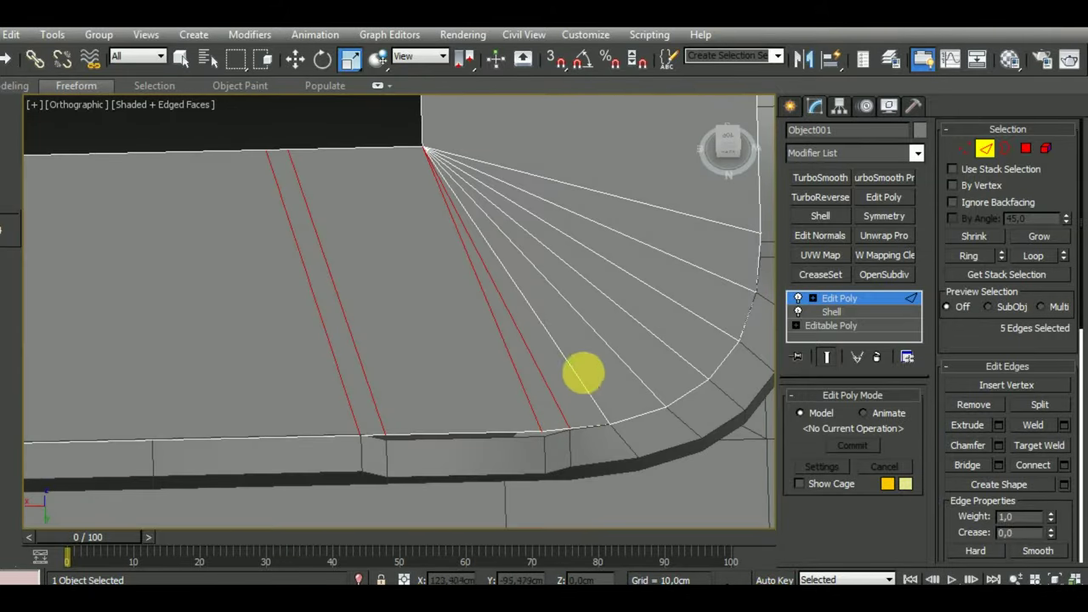
{"action": "left_click", "coordinate": [627, 176]}
{"action": "left_click_drag", "start_coordinate": [547, 334], "coordinate": [546, 334]}
{"action": "scroll", "coordinate": [553, 352], "scroll_direction": "down", "scroll_amount": 3}
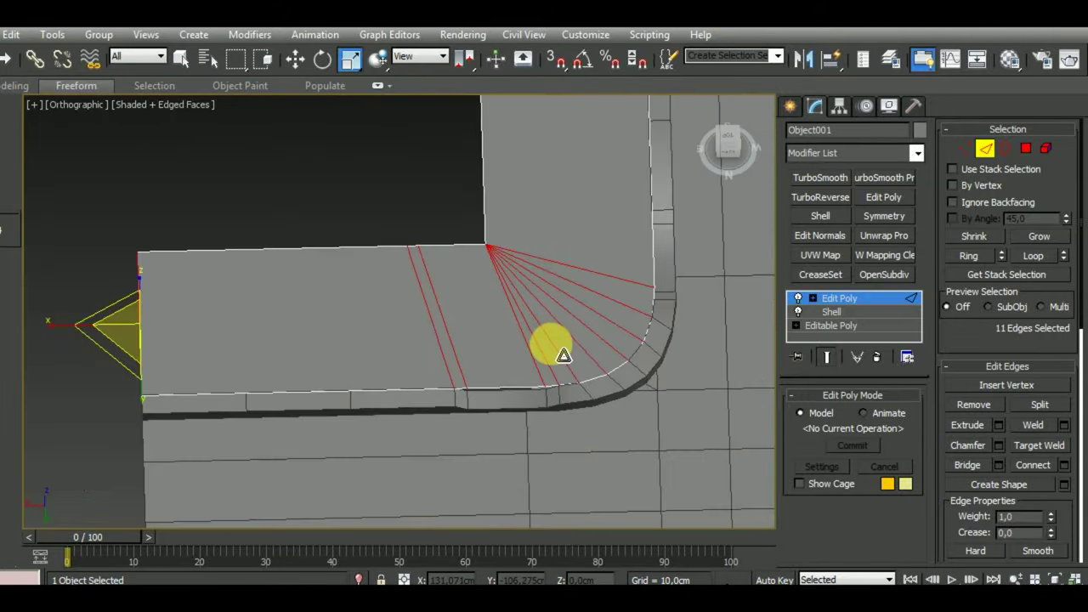
{"action": "scroll", "coordinate": [565, 355], "scroll_direction": "down", "scroll_amount": 2}
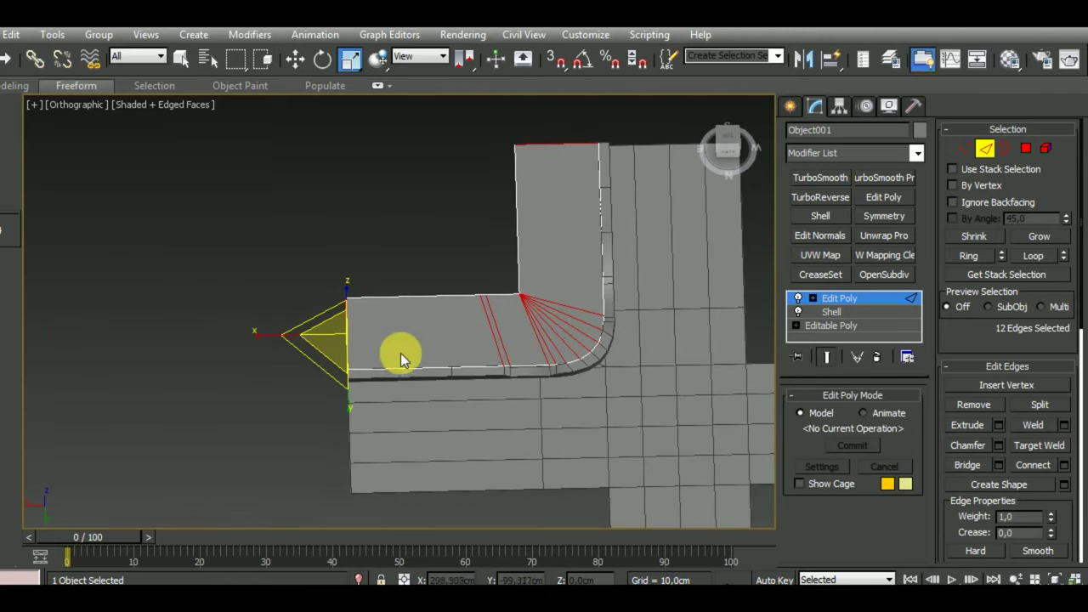
Step: Connect the fan edges into a new loop at slide 72, just inside the curb
{"action": "key", "text": "ctrl+shift+e"}
{"action": "mouse_move", "coordinate": [553, 383]}
{"action": "middle_mouse_down", "text": "alt"}
{"action": "mouse_move", "coordinate": [590, 376]}
{"action": "mouse_move", "coordinate": [397, 390]}
{"action": "middle_mouse_up", "text": "alt"}
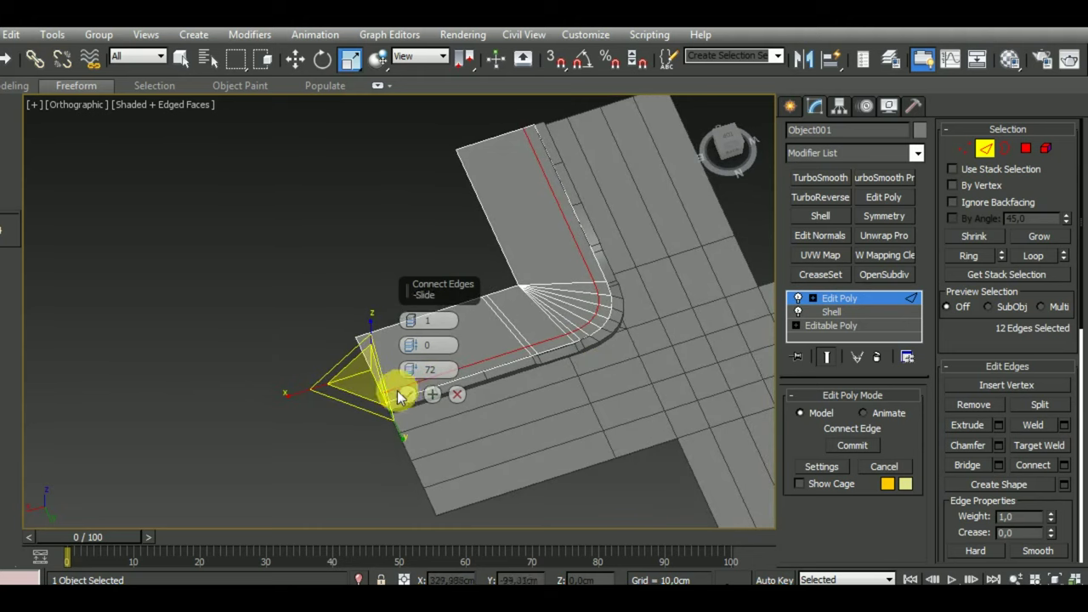
{"action": "left_click", "coordinate": [397, 393]}
{"action": "scroll", "coordinate": [502, 389], "scroll_direction": "up", "scroll_amount": 2}
{"action": "scroll", "coordinate": [498, 385], "scroll_direction": "up", "scroll_amount": 2}
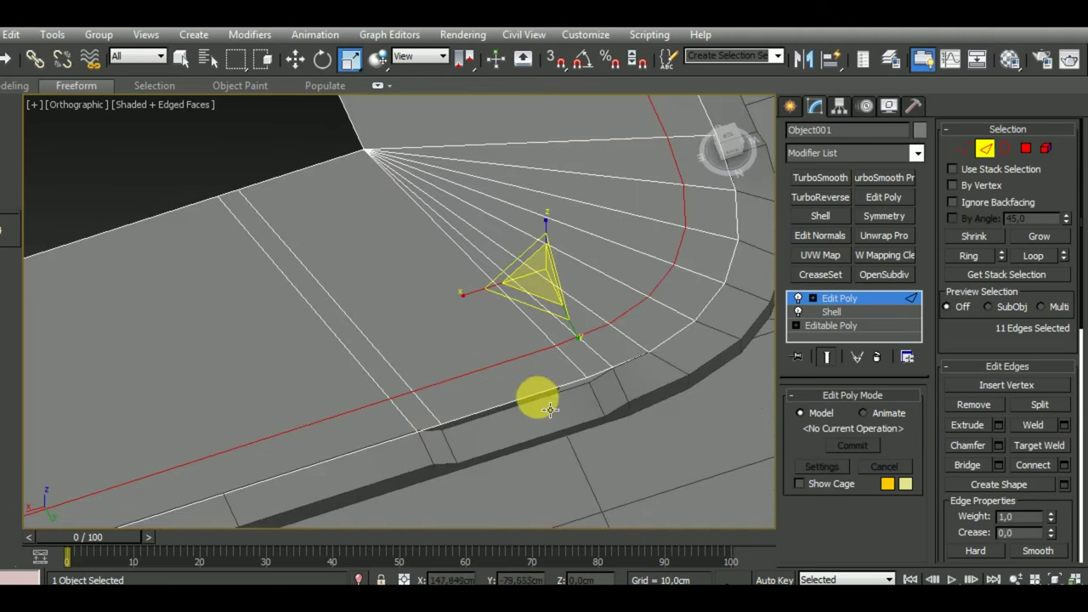
Step: Lower the edge beside the curb slightly on Z with the Move tool
{"action": "left_click", "coordinate": [536, 394]}
{"action": "left_click", "coordinate": [297, 60]}
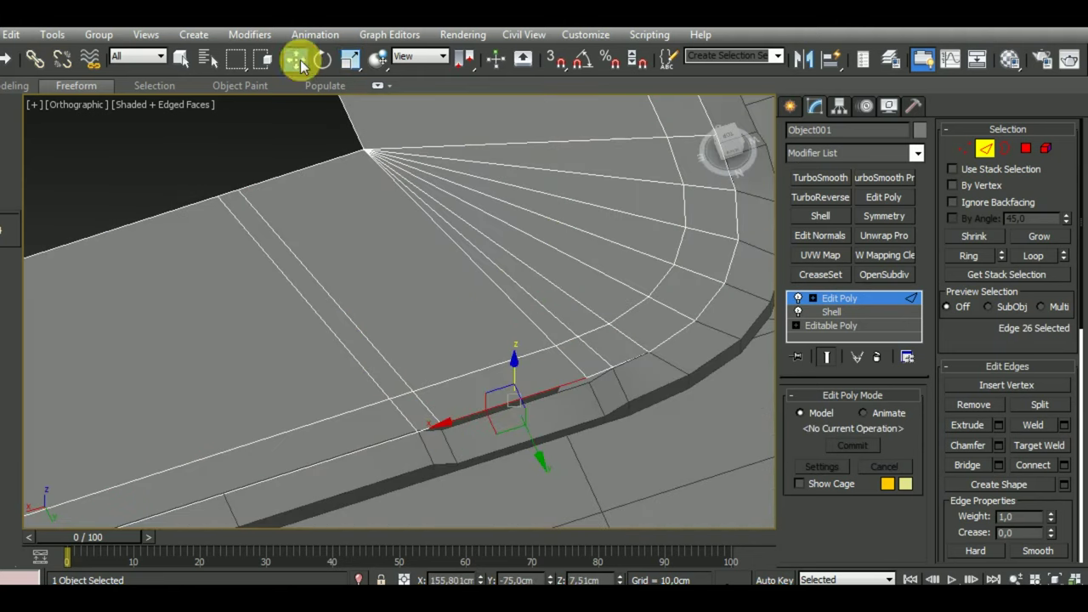
{"action": "left_click_drag", "start_coordinate": [527, 381], "coordinate": [528, 387]}
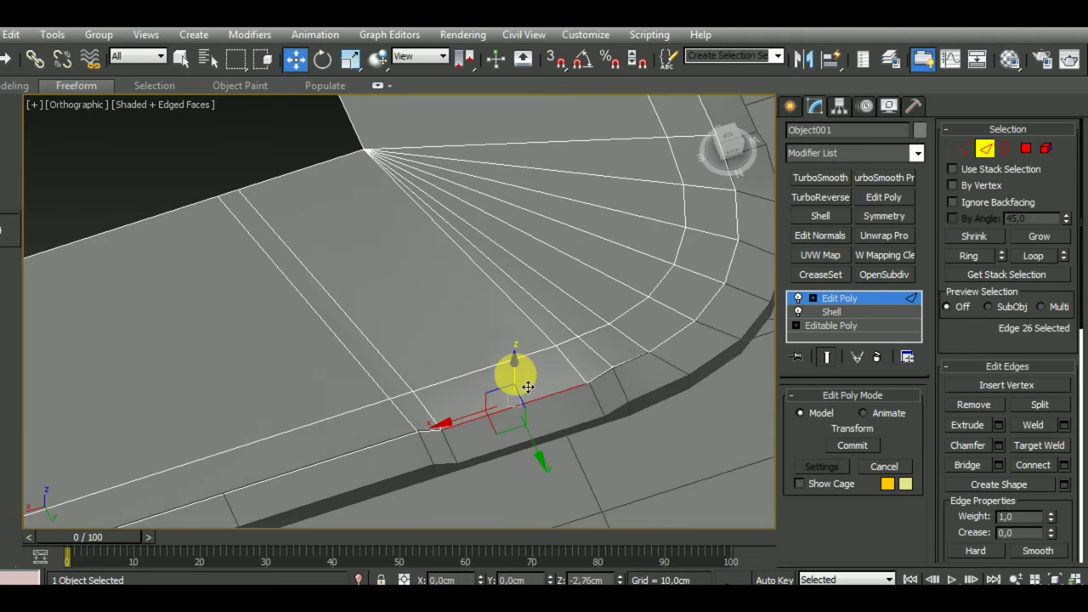
{"action": "mouse_move", "coordinate": [554, 425]}
{"action": "middle_mouse_down", "text": "alt"}
{"action": "mouse_move", "coordinate": [646, 430]}
{"action": "mouse_move", "coordinate": [687, 418]}
{"action": "mouse_move", "coordinate": [685, 381]}
{"action": "middle_mouse_up", "text": "alt"}
{"action": "scroll", "coordinate": [538, 362], "scroll_direction": "up", "scroll_amount": 2}
{"action": "scroll", "coordinate": [529, 359], "scroll_direction": "up", "scroll_amount": 2}
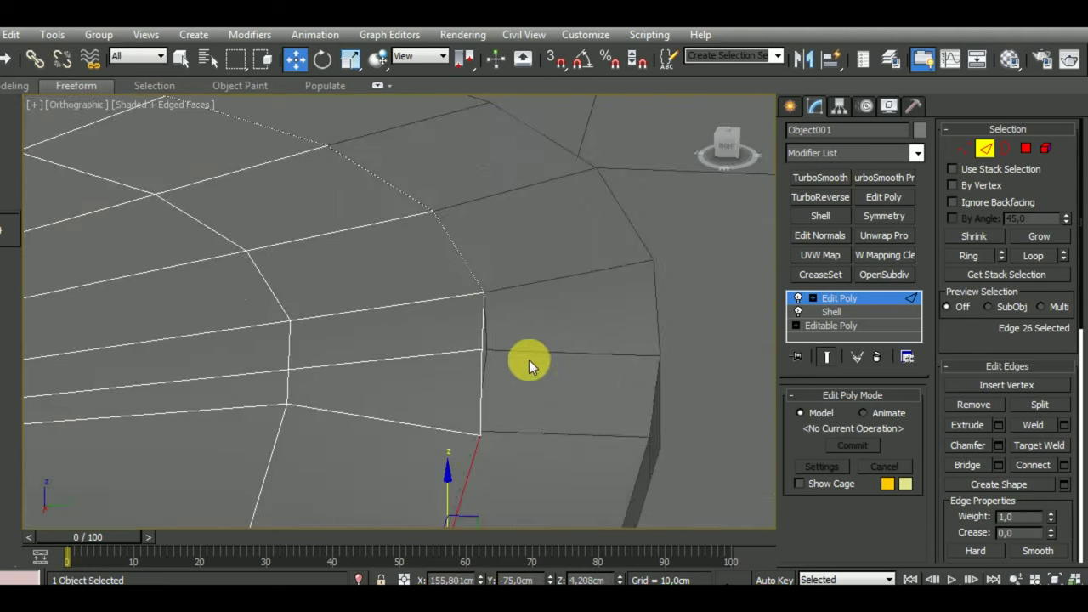
{"action": "scroll", "coordinate": [510, 351], "scroll_direction": "down", "scroll_amount": 2}
{"action": "scroll", "coordinate": [508, 350], "scroll_direction": "down", "scroll_amount": 3}
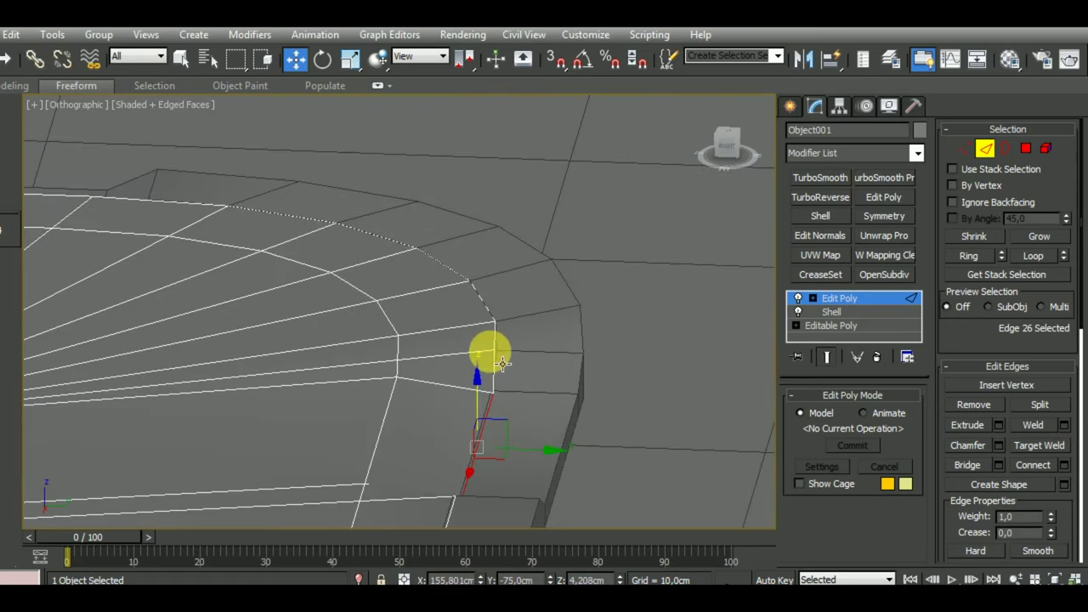
Step: Select the whole edge loop around the corner and convert it to vertices
{"action": "double_click", "coordinate": [489, 352]}
{"action": "left_click", "coordinate": [964, 149], "text": "ctrl"}
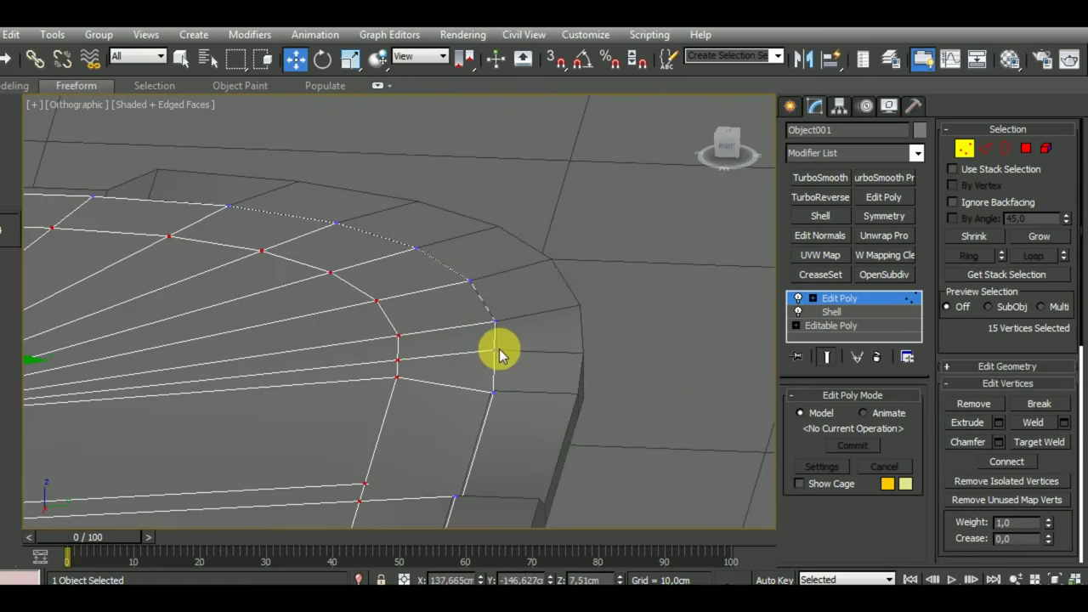
{"action": "scroll", "coordinate": [508, 379], "scroll_direction": "up", "scroll_amount": 2}
{"action": "scroll", "coordinate": [475, 365], "scroll_direction": "up", "scroll_amount": 2}
{"action": "scroll", "coordinate": [484, 365], "scroll_direction": "up", "scroll_amount": 1}
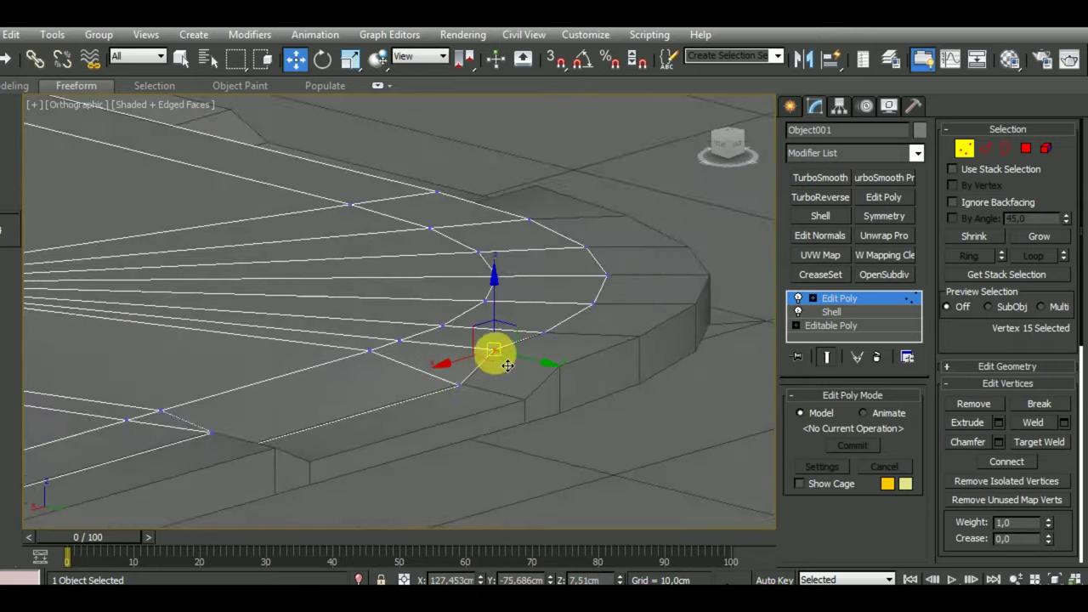
{"action": "scroll", "coordinate": [514, 363], "scroll_direction": "up", "scroll_amount": 2}
{"action": "scroll", "coordinate": [510, 357], "scroll_direction": "up", "scroll_amount": 1}
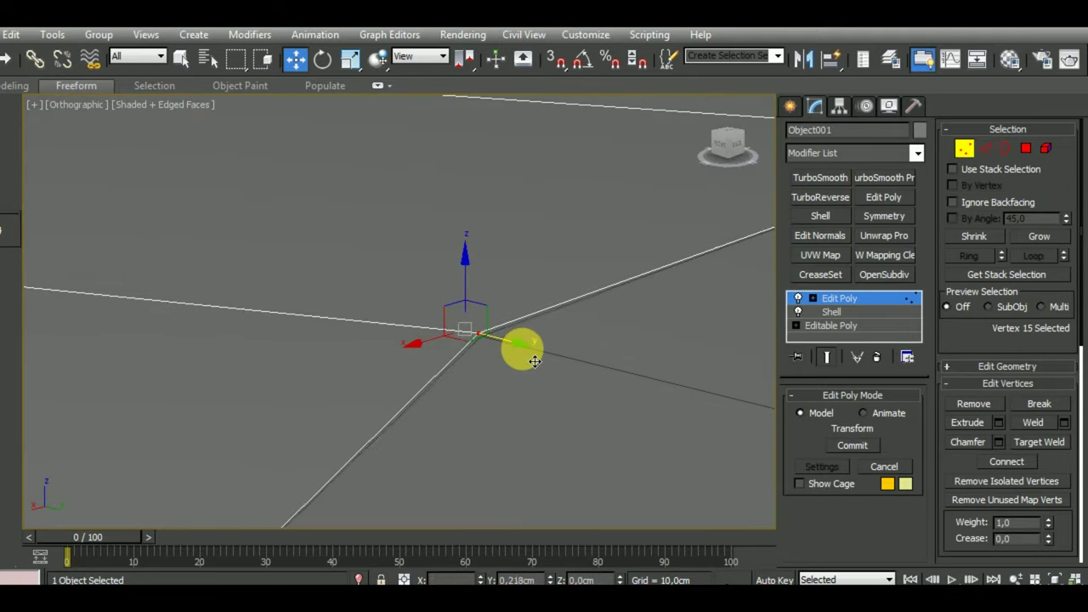
{"action": "scroll", "coordinate": [510, 340], "scroll_direction": "down", "scroll_amount": 1}
{"action": "scroll", "coordinate": [535, 366], "scroll_direction": "down", "scroll_amount": 2}
Step: Select a single sidewalk vertex near the curb
{"action": "mouse_move", "coordinate": [544, 378]}
{"action": "middle_mouse_down", "text": "alt"}
{"action": "mouse_move", "coordinate": [632, 437]}
{"action": "mouse_move", "coordinate": [644, 483]}
{"action": "middle_mouse_up", "text": "alt"}
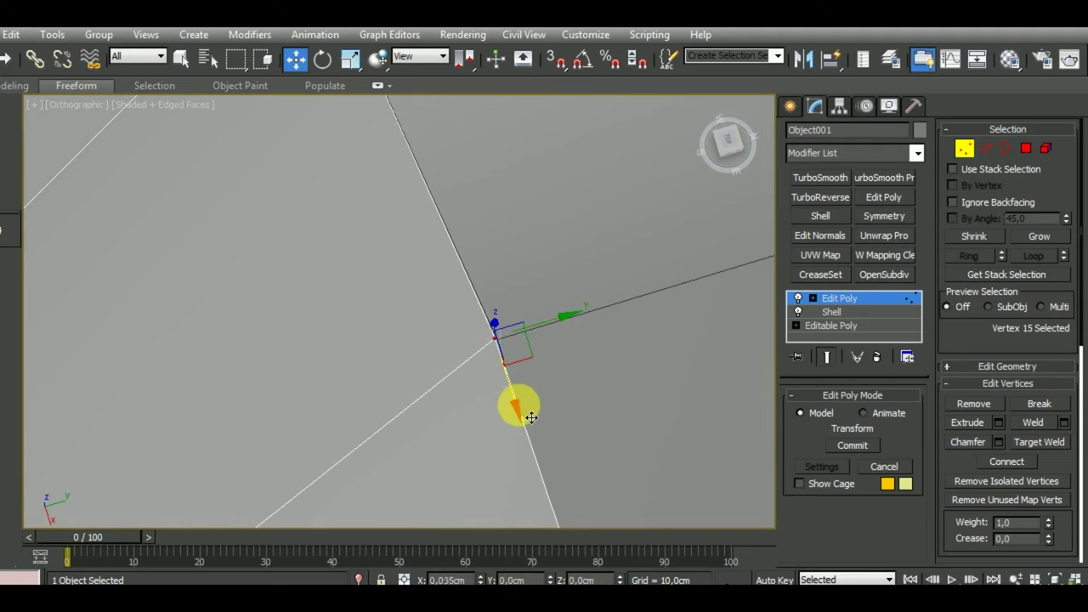
{"action": "mouse_move", "coordinate": [502, 364]}
{"action": "middle_mouse_down", "text": "alt"}
{"action": "mouse_move", "coordinate": [566, 389]}
{"action": "mouse_move", "coordinate": [602, 318]}
{"action": "mouse_move", "coordinate": [617, 316]}
{"action": "mouse_move", "coordinate": [382, 275]}
{"action": "middle_mouse_up", "text": "alt"}
{"action": "scroll", "coordinate": [445, 297], "scroll_direction": "up", "scroll_amount": 1}
{"action": "scroll", "coordinate": [437, 433], "scroll_direction": "up", "scroll_amount": 3}
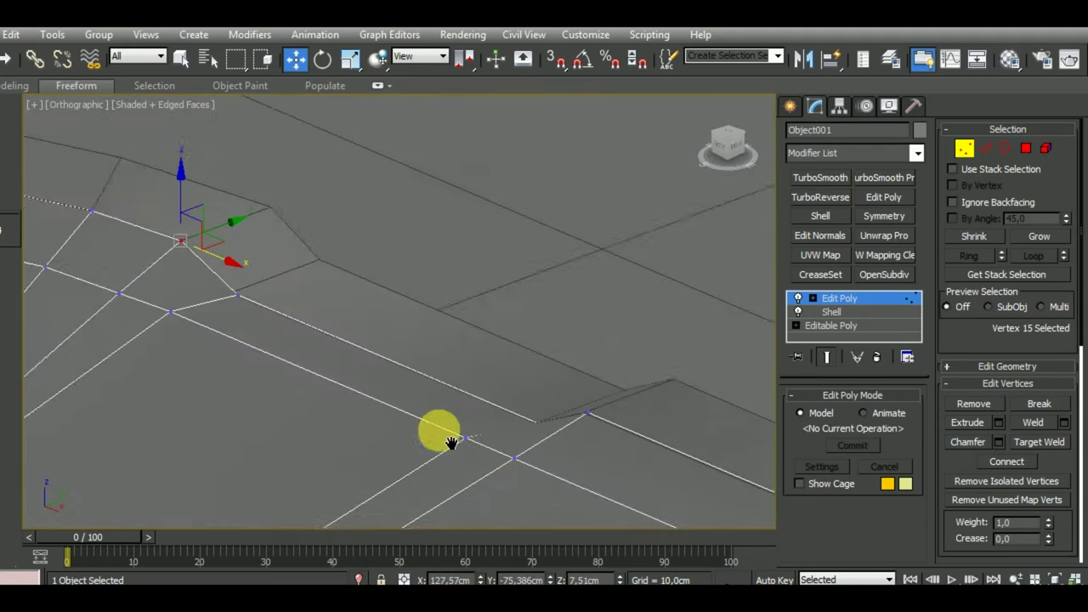
{"action": "scroll", "coordinate": [493, 382], "scroll_direction": "up", "scroll_amount": 2}
{"action": "scroll", "coordinate": [493, 382], "scroll_direction": "up", "scroll_amount": 3}
{"action": "left_click", "coordinate": [532, 376]}
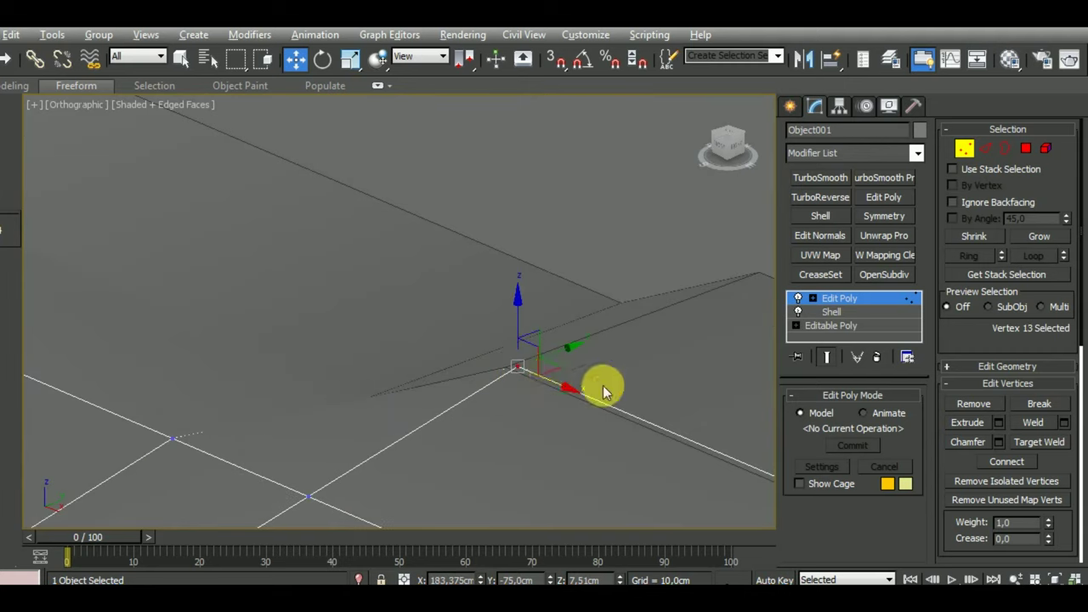
{"action": "mouse_move", "coordinate": [603, 383]}
{"action": "middle_mouse_down", "text": "alt"}
{"action": "mouse_move", "coordinate": [423, 471]}
{"action": "mouse_move", "coordinate": [519, 471]}
{"action": "mouse_move", "coordinate": [498, 377]}
{"action": "mouse_move", "coordinate": [510, 369]}
{"action": "mouse_move", "coordinate": [557, 408]}
{"action": "mouse_move", "coordinate": [634, 338]}
{"action": "middle_mouse_up", "text": "alt"}
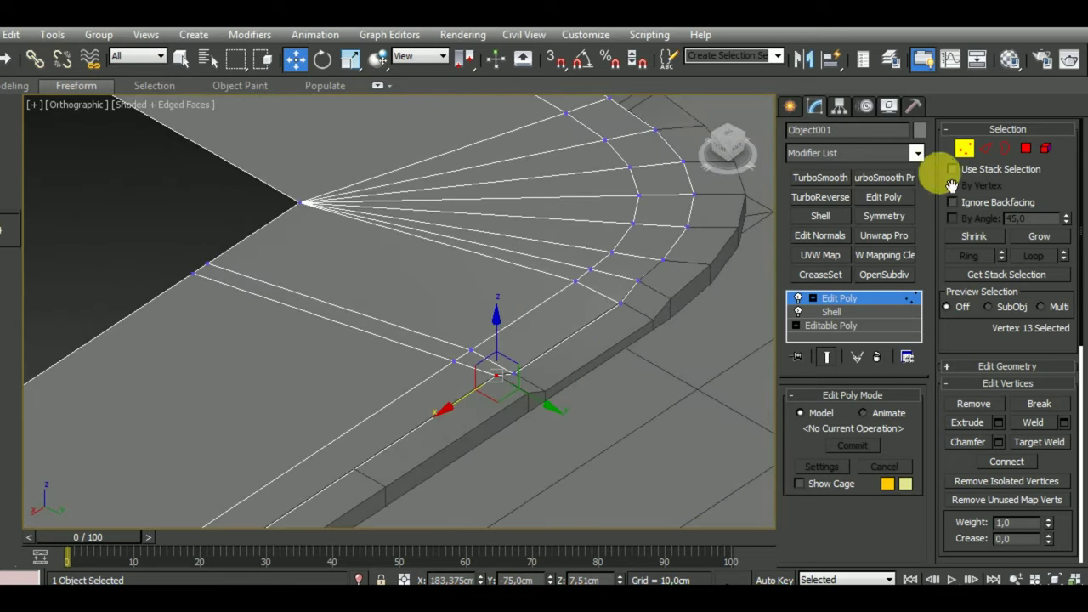
Step: Select the sidewalk border loop and connect it with one edge slid toward the curb corner
{"action": "left_click", "coordinate": [966, 149]}
{"action": "mouse_move", "coordinate": [668, 371]}
{"action": "middle_mouse_down", "text": "alt"}
{"action": "mouse_move", "coordinate": [558, 436]}
{"action": "mouse_move", "coordinate": [569, 442]}
{"action": "middle_mouse_up", "text": "alt"}
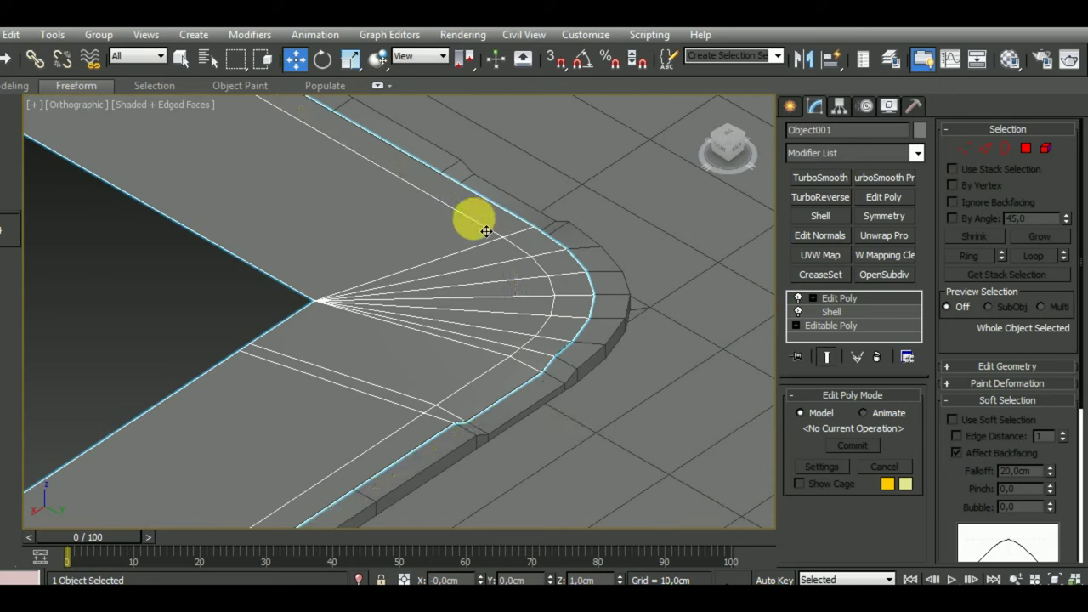
{"action": "left_click", "coordinate": [985, 148]}
{"action": "left_click", "coordinate": [490, 231]}
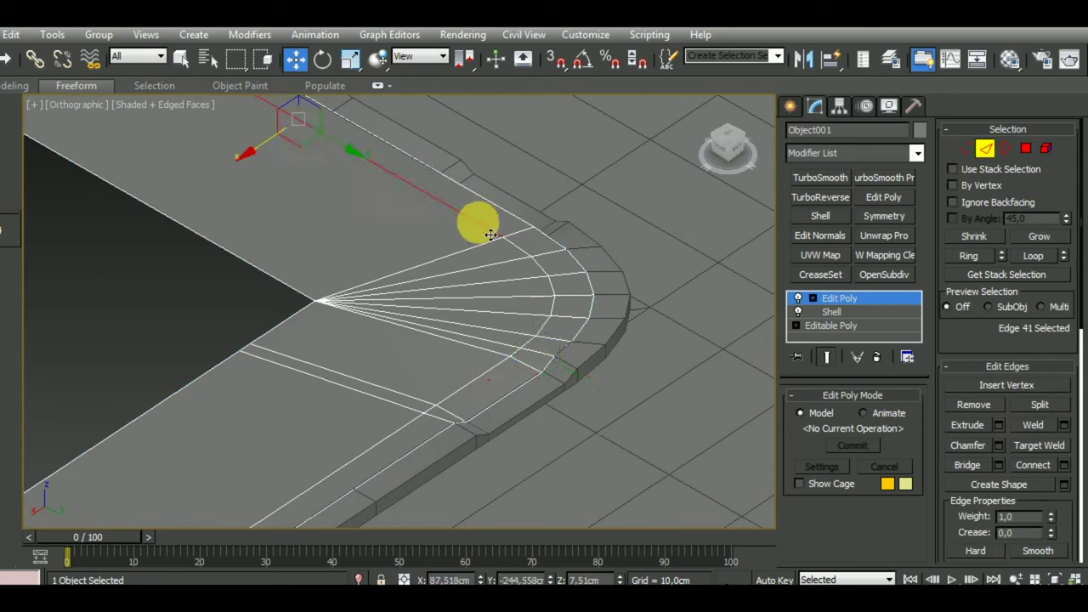
{"action": "double_click", "coordinate": [494, 236]}
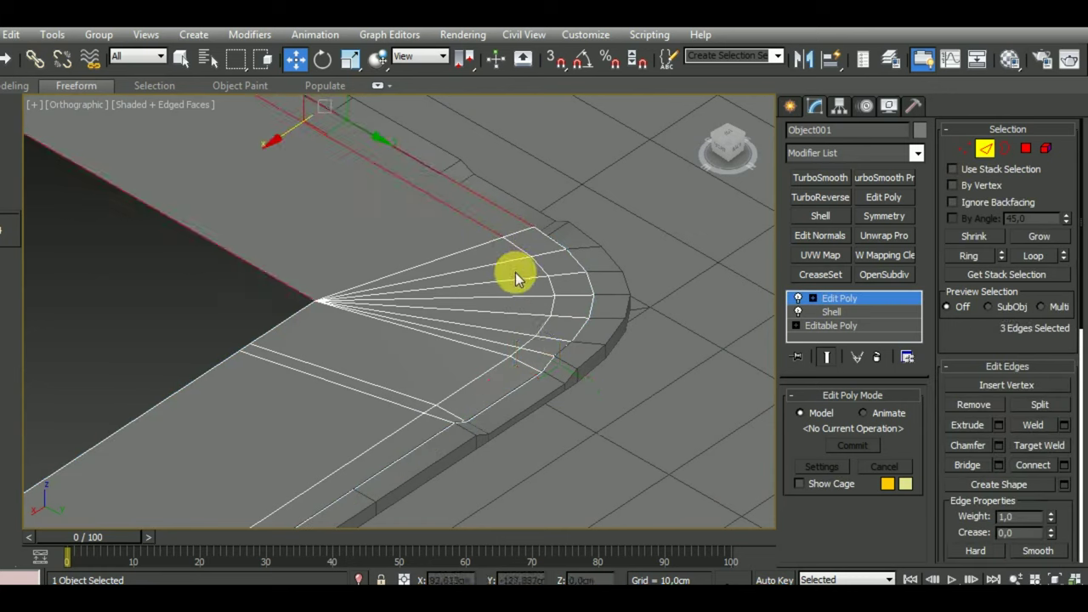
{"action": "key", "text": "ctrl+shift+e"}
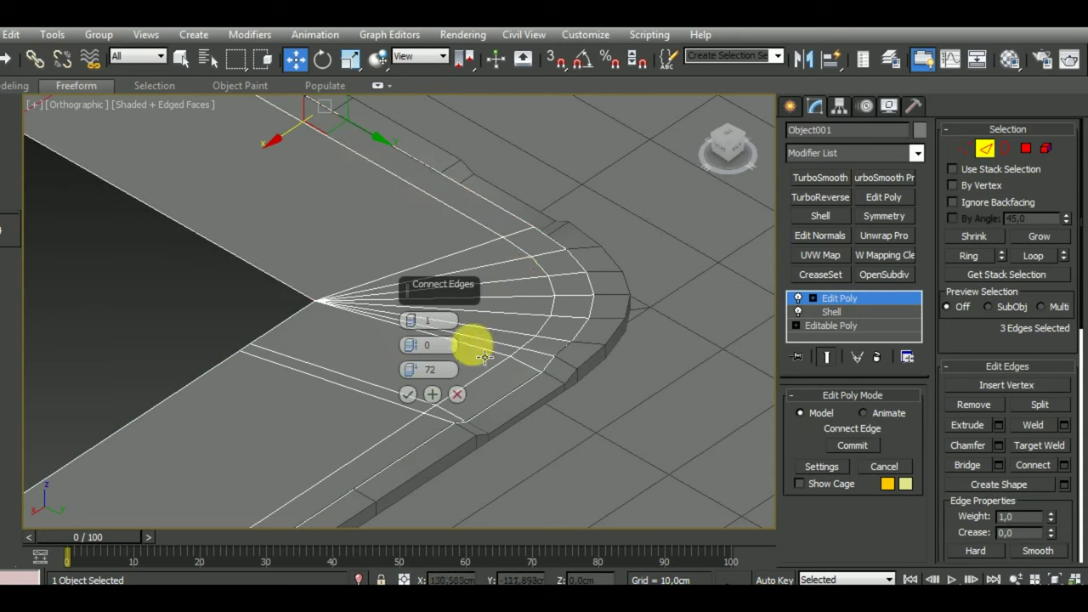
{"action": "left_click_drag", "start_coordinate": [409, 378], "coordinate": [494, 553]}
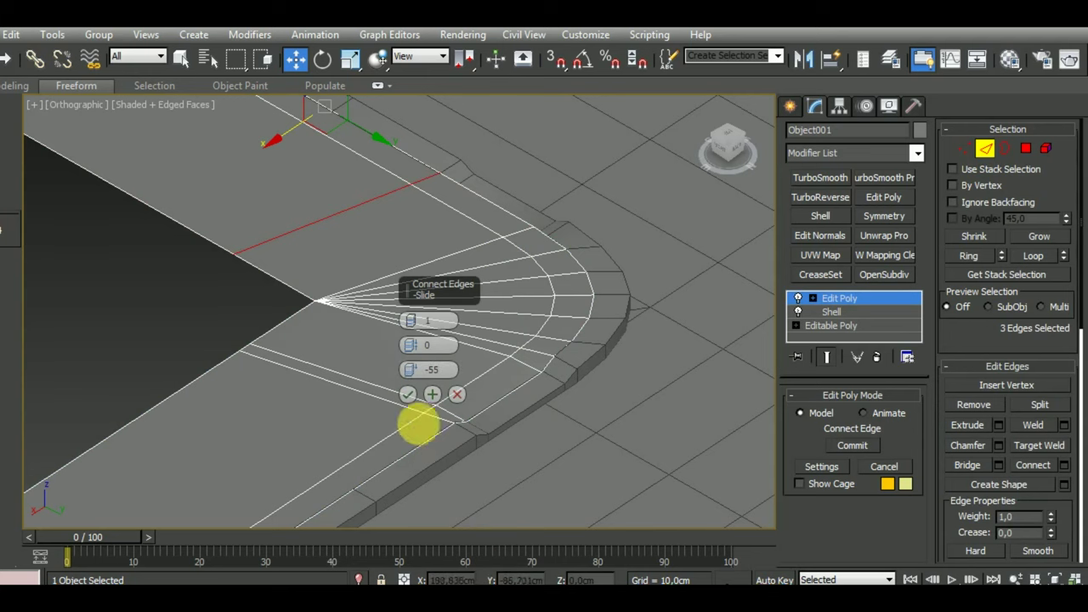
{"action": "left_click", "coordinate": [409, 396]}
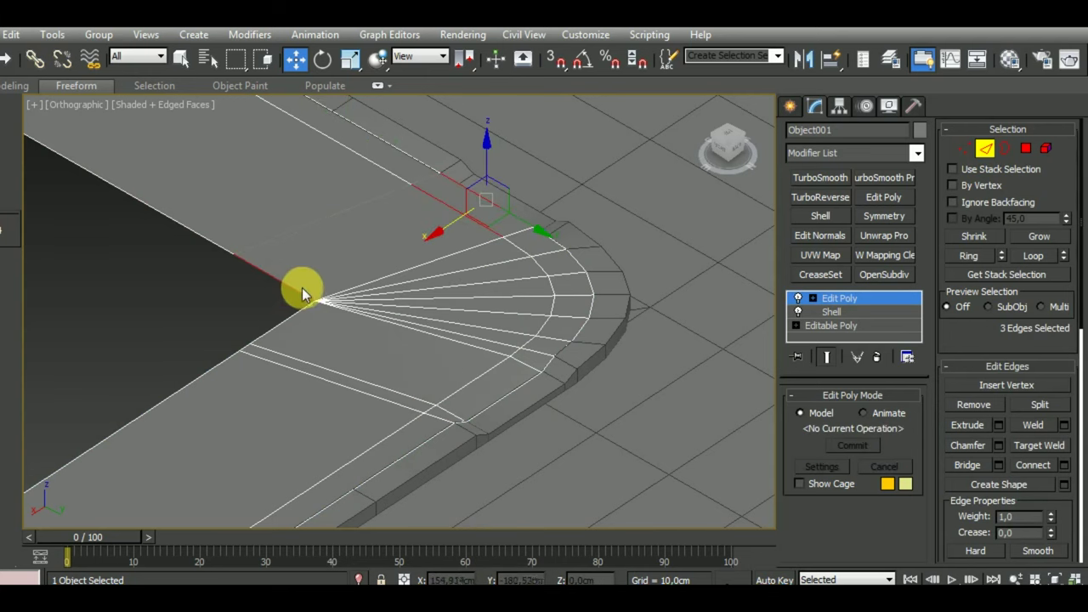
Step: Add a second connecting edge, slid to 72, onto the curb break
{"action": "key", "text": "ctrl+shift+e"}
{"action": "mouse_move", "coordinate": [400, 297]}
{"action": "middle_mouse_down", "text": "alt"}
{"action": "mouse_move", "coordinate": [554, 359]}
{"action": "mouse_move", "coordinate": [380, 371]}
{"action": "mouse_move", "coordinate": [357, 347]}
{"action": "mouse_move", "coordinate": [292, 364]}
{"action": "mouse_move", "coordinate": [323, 335]}
{"action": "middle_mouse_up", "text": "alt"}
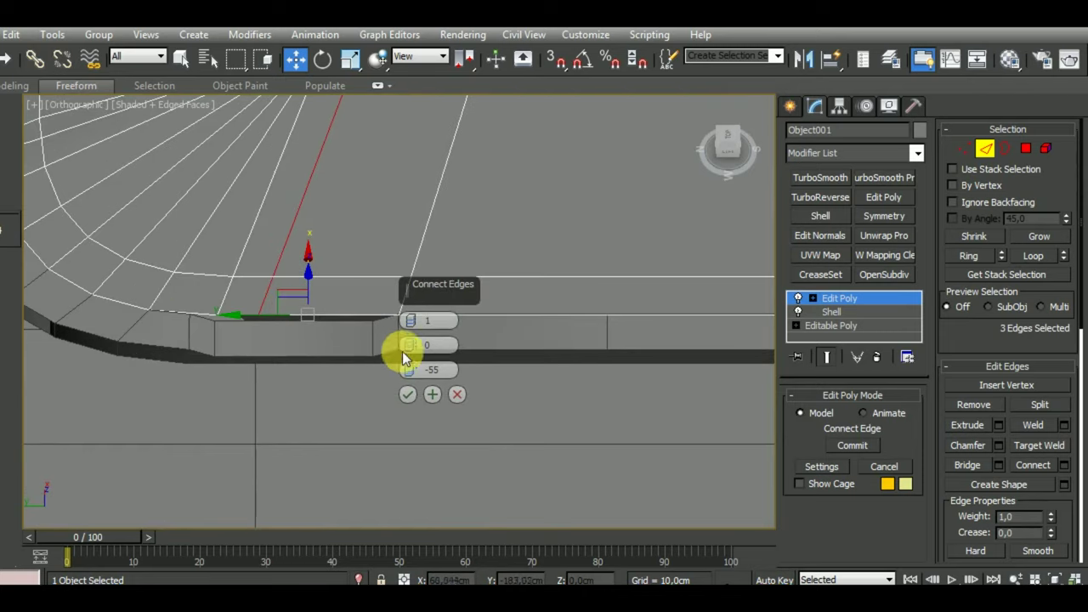
{"action": "mouse_move", "coordinate": [408, 371]}
{"action": "left_mouse_down"}
{"action": "mouse_move", "coordinate": [418, 227]}
{"action": "mouse_move", "coordinate": [399, 142]}
{"action": "left_mouse_up"}
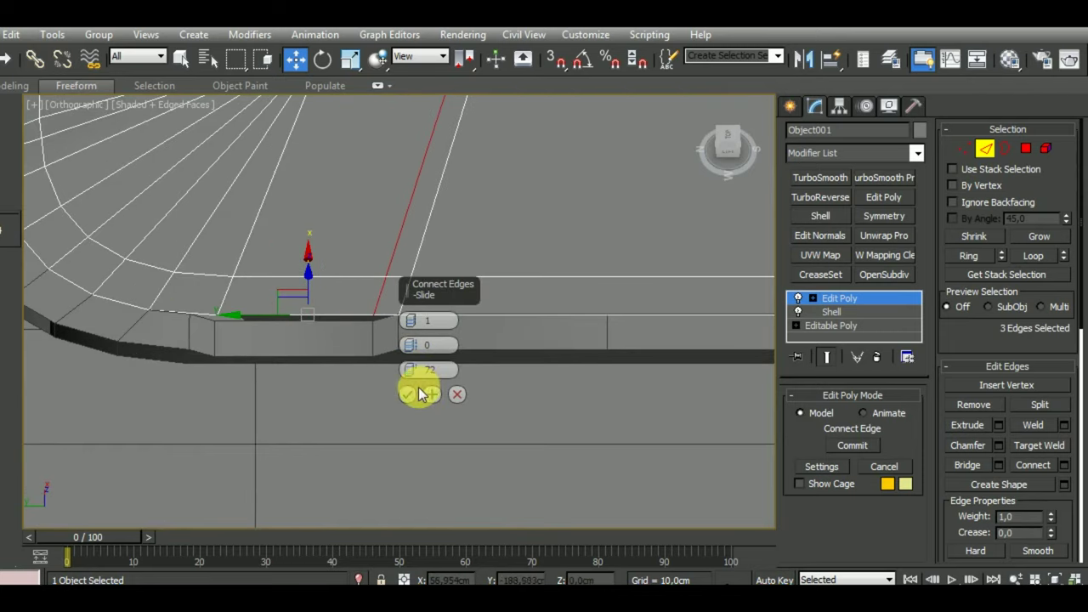
{"action": "left_click", "coordinate": [408, 394]}
{"action": "middle_click_drag", "start_coordinate": [315, 403], "coordinate": [342, 488], "text": "alt"}
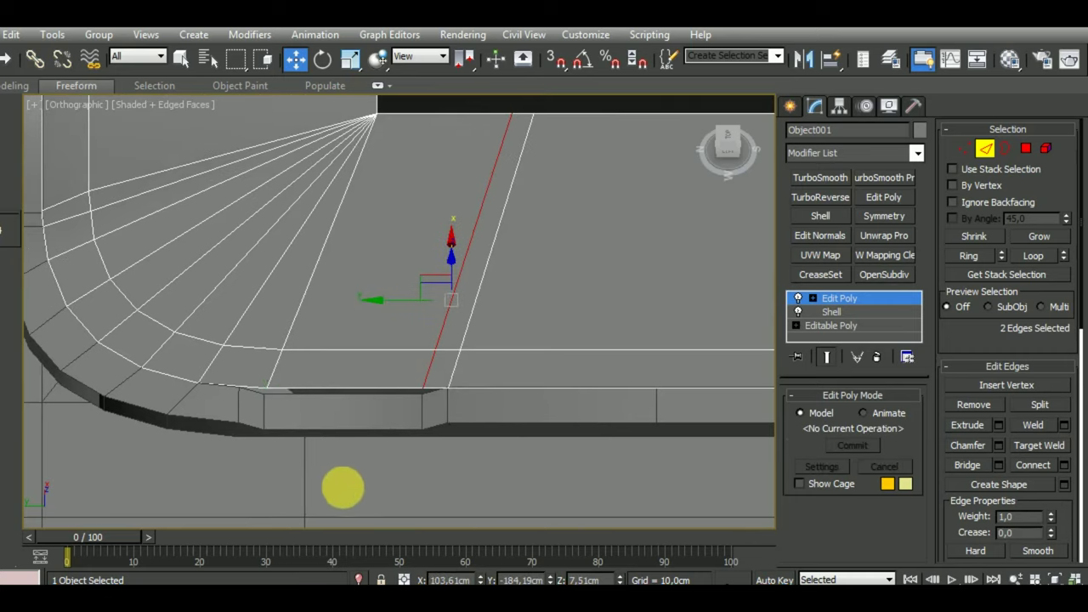
{"action": "left_click", "coordinate": [965, 148]}
{"action": "middle_click_drag", "start_coordinate": [624, 266], "coordinate": [468, 297], "text": "alt"}
Step: Cut a new edge from the fan's tip vertex to the curb corner vertex
{"action": "right_click", "coordinate": [427, 310]}
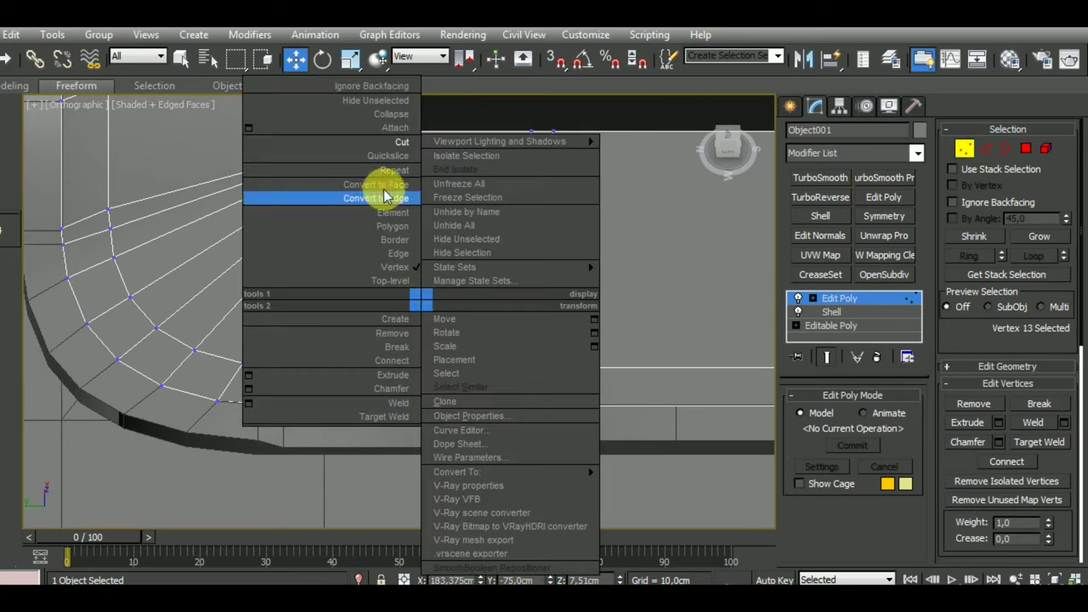
{"action": "left_click", "coordinate": [388, 144]}
{"action": "left_click", "coordinate": [397, 130]}
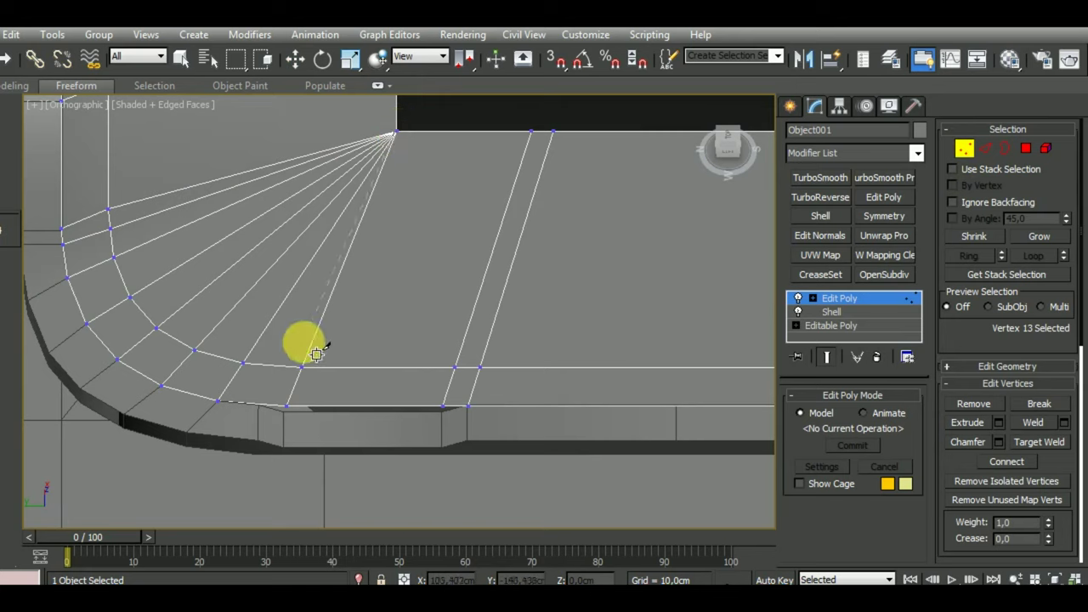
{"action": "left_click", "coordinate": [272, 414]}
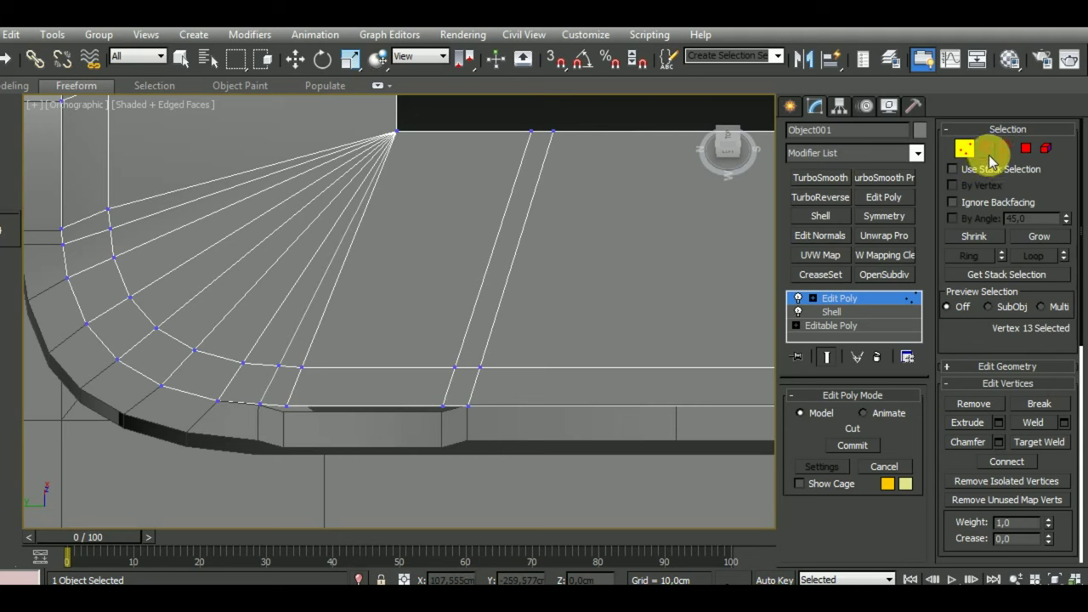
Step: Lower the bottom edge at the curb corner slightly in Z
{"action": "left_click", "coordinate": [991, 150]}
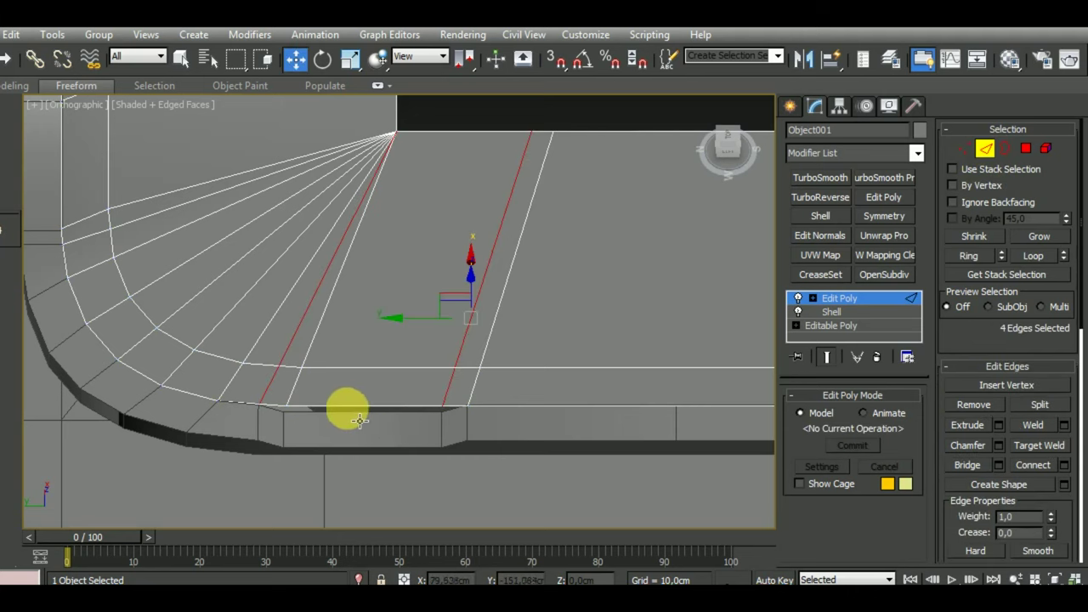
{"action": "left_click", "coordinate": [359, 420]}
{"action": "middle_click_drag", "start_coordinate": [384, 437], "coordinate": [442, 402], "text": "alt"}
{"action": "left_click_drag", "start_coordinate": [375, 370], "coordinate": [374, 382]}
{"action": "scroll", "coordinate": [422, 390], "scroll_direction": "up", "scroll_amount": 5}
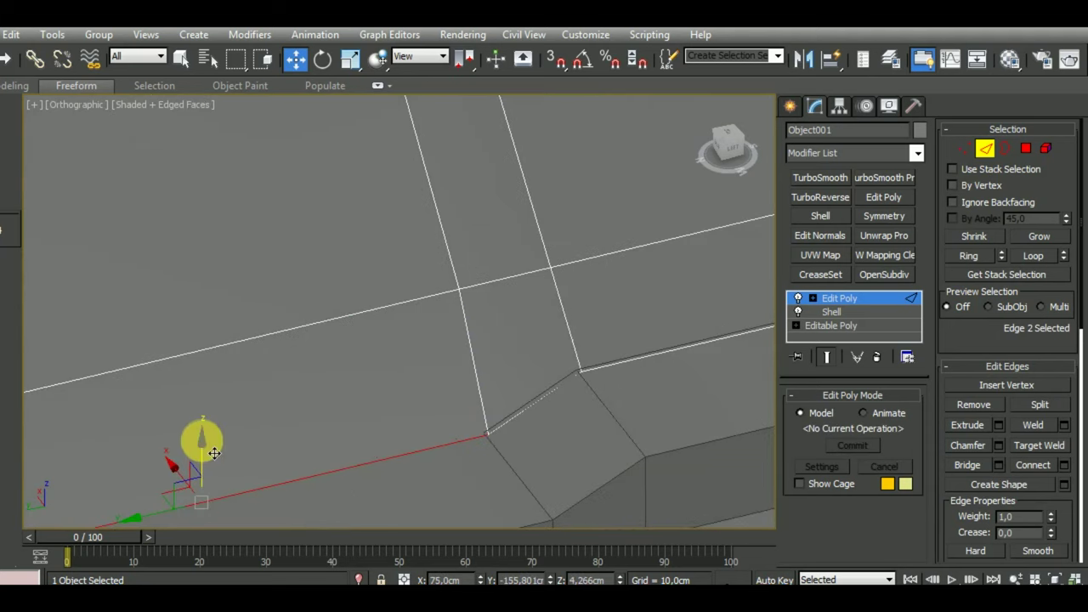
{"action": "mouse_move", "coordinate": [199, 444]}
{"action": "middle_mouse_down", "text": "alt"}
{"action": "mouse_move", "coordinate": [224, 433]}
{"action": "mouse_move", "coordinate": [539, 454]}
{"action": "mouse_move", "coordinate": [426, 432]}
{"action": "mouse_move", "coordinate": [462, 304]}
{"action": "mouse_move", "coordinate": [377, 394]}
{"action": "mouse_move", "coordinate": [377, 420]}
{"action": "mouse_move", "coordinate": [281, 434]}
{"action": "mouse_move", "coordinate": [425, 454]}
{"action": "middle_mouse_up", "text": "alt"}
Step: Nudge the corner vertex left along X into line with its neighbouring edge
{"action": "left_click", "coordinate": [964, 148]}
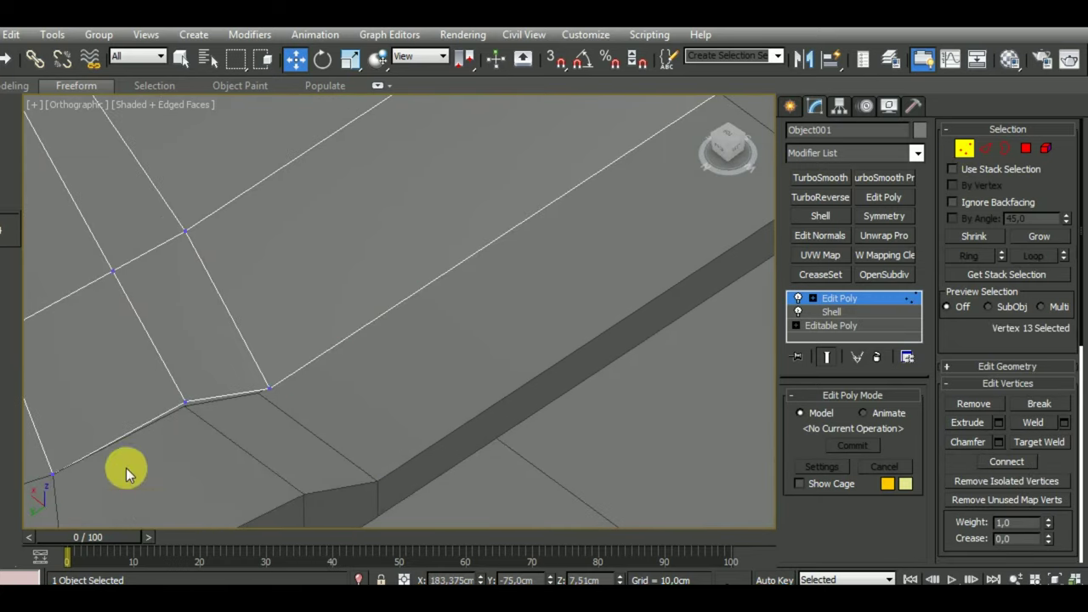
{"action": "mouse_move", "coordinate": [306, 444]}
{"action": "middle_mouse_down", "text": "alt"}
{"action": "mouse_move", "coordinate": [111, 449]}
{"action": "mouse_move", "coordinate": [109, 416]}
{"action": "mouse_move", "coordinate": [180, 404]}
{"action": "middle_mouse_up", "text": "alt"}
{"action": "left_click_drag", "start_coordinate": [251, 413], "coordinate": [242, 405]}
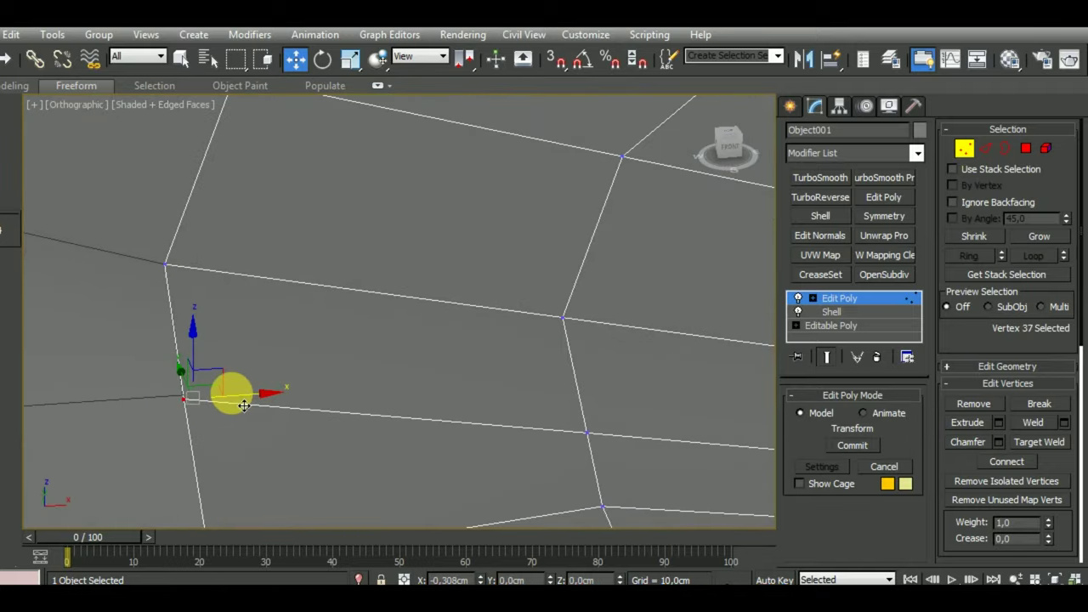
{"action": "scroll", "coordinate": [238, 395], "scroll_direction": "down", "scroll_amount": 3}
{"action": "mouse_move", "coordinate": [231, 389]}
{"action": "middle_mouse_down", "text": "alt"}
{"action": "mouse_move", "coordinate": [348, 456]}
{"action": "mouse_move", "coordinate": [522, 456]}
{"action": "mouse_move", "coordinate": [384, 462]}
{"action": "mouse_move", "coordinate": [474, 384]}
{"action": "mouse_move", "coordinate": [368, 471]}
{"action": "mouse_move", "coordinate": [425, 494]}
{"action": "middle_mouse_up", "text": "alt"}
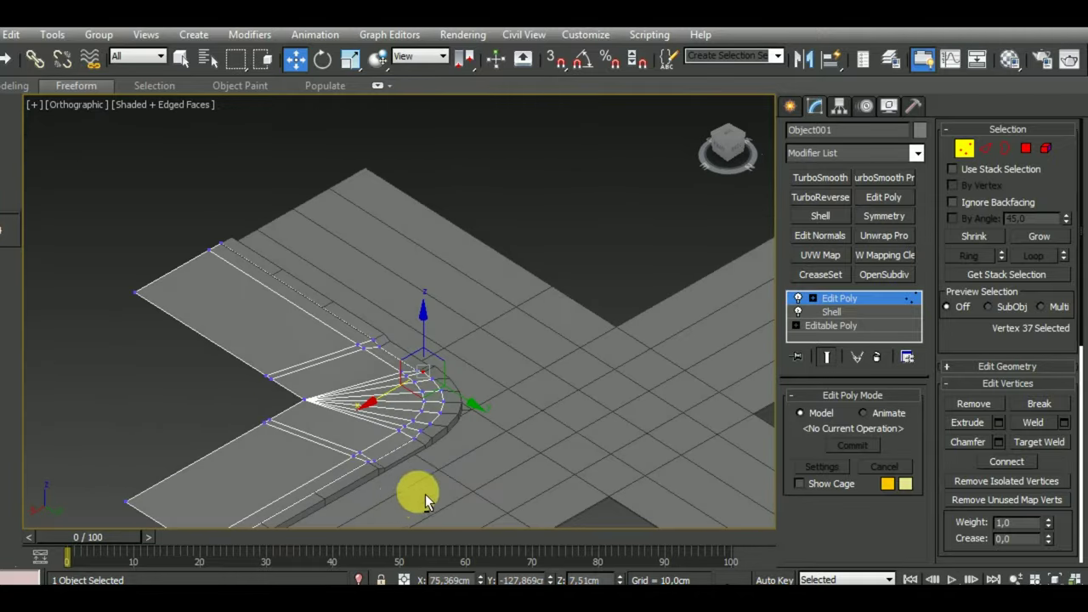
{"action": "left_click", "coordinate": [969, 148]}
{"action": "middle_click_drag", "start_coordinate": [534, 369], "coordinate": [556, 275], "text": "alt"}
{"action": "scroll", "coordinate": [332, 377], "scroll_direction": "up", "scroll_amount": 3}
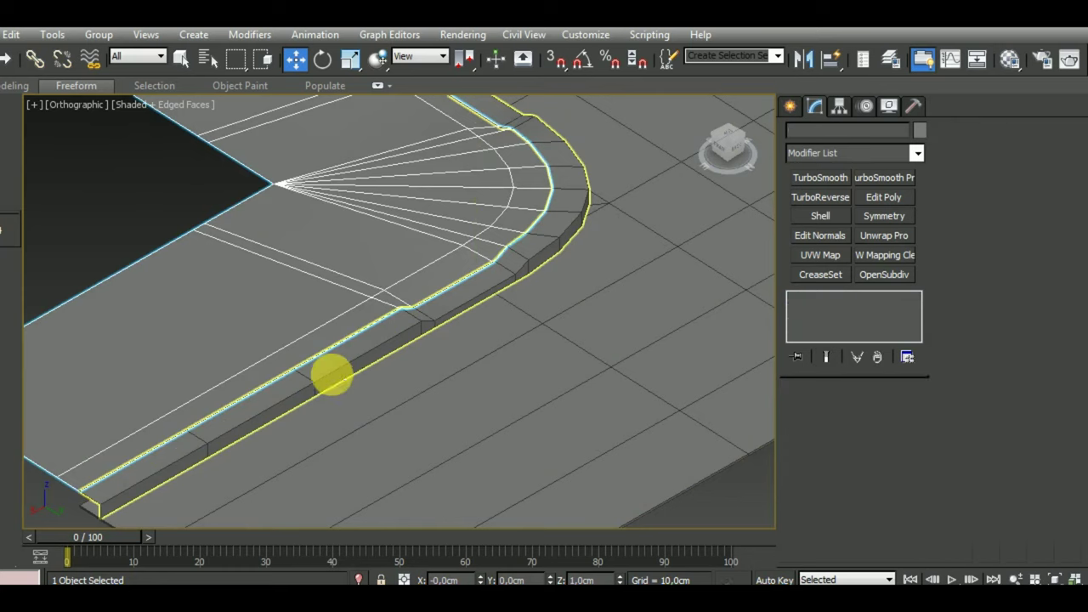
Step: Select Object002 and pick an edge loop along the curb strip
{"action": "left_click", "coordinate": [332, 377]}
{"action": "left_click", "coordinate": [831, 414]}
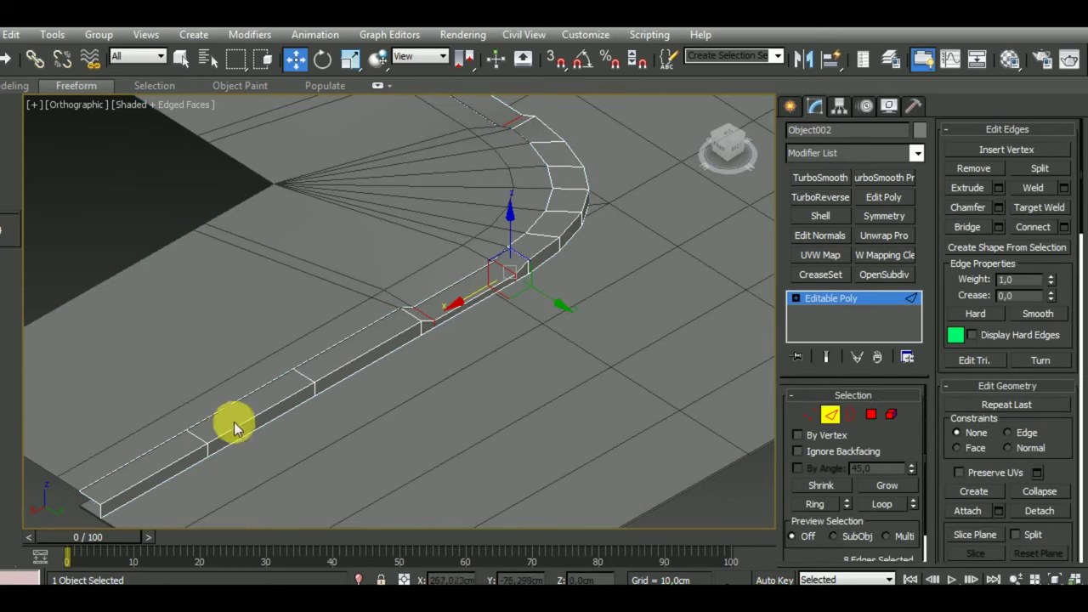
{"action": "left_click", "coordinate": [212, 449]}
{"action": "double_click", "coordinate": [320, 392]}
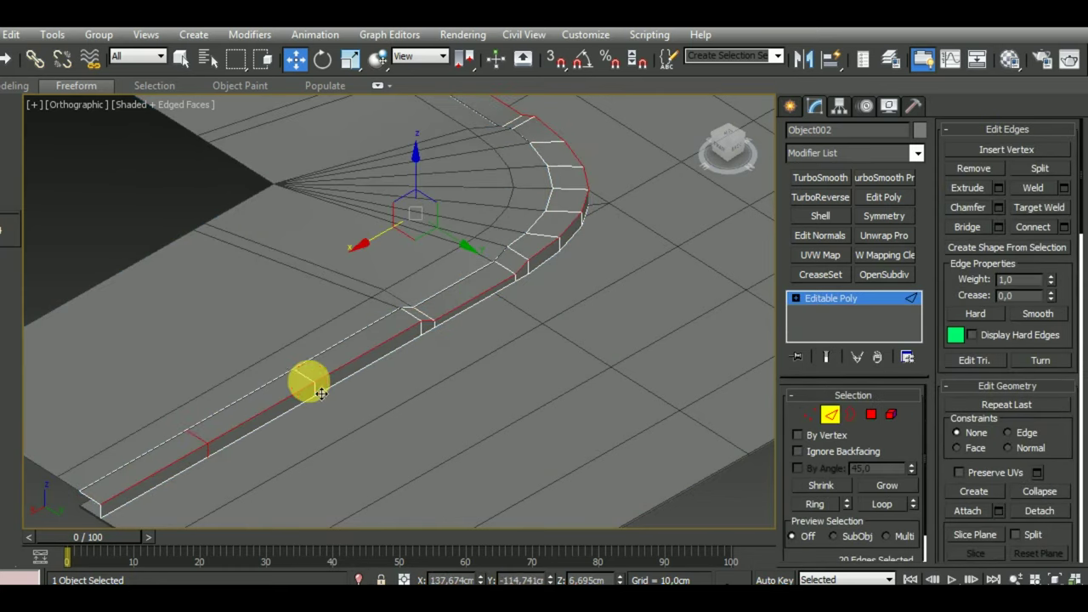
{"action": "left_click", "coordinate": [304, 376]}
{"action": "double_click", "coordinate": [304, 376]}
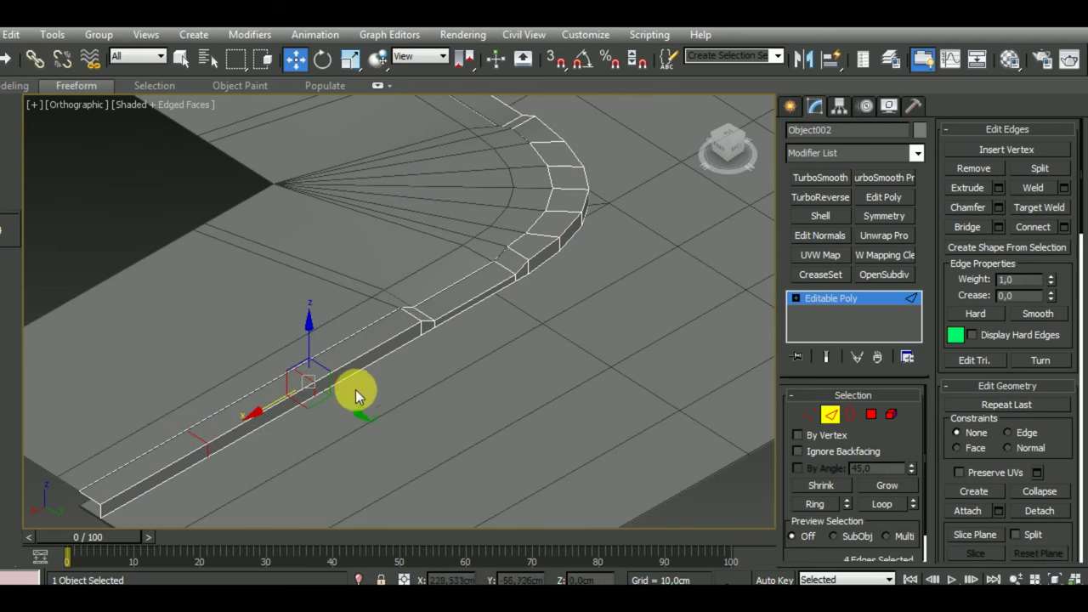
{"action": "scroll", "coordinate": [352, 388], "scroll_direction": "down", "scroll_amount": 2}
{"action": "mouse_move", "coordinate": [503, 387]}
{"action": "middle_mouse_down", "text": "alt"}
{"action": "mouse_move", "coordinate": [412, 398]}
{"action": "mouse_move", "coordinate": [444, 418]}
{"action": "mouse_move", "coordinate": [404, 402]}
{"action": "middle_mouse_up", "text": "alt"}
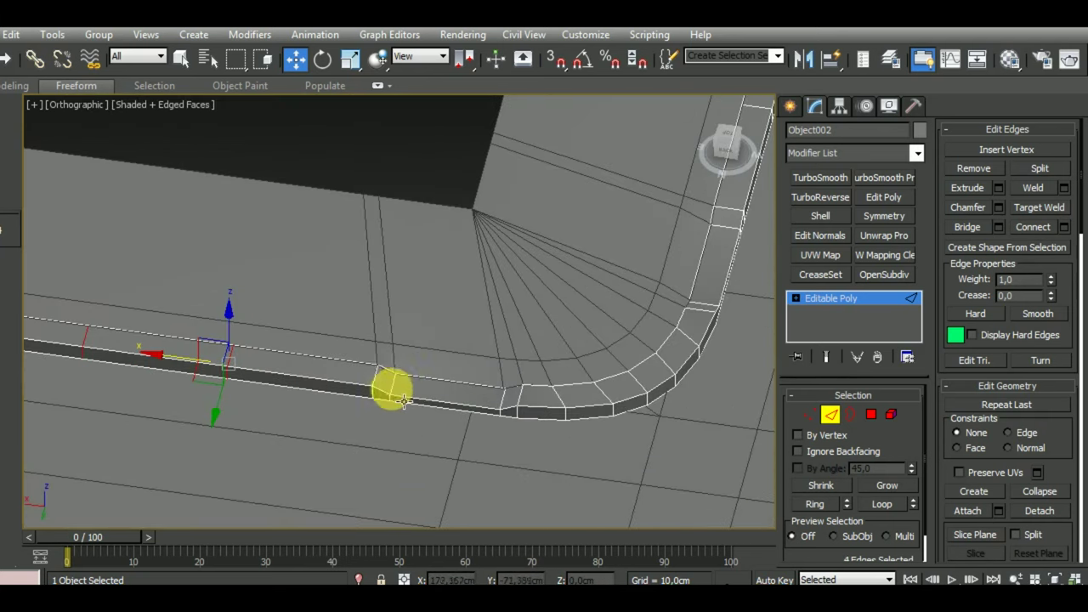
Step: Add curb edges along both straight runs and the curve, for 16 edges total
{"action": "left_click", "coordinate": [387, 389], "text": "ctrl"}
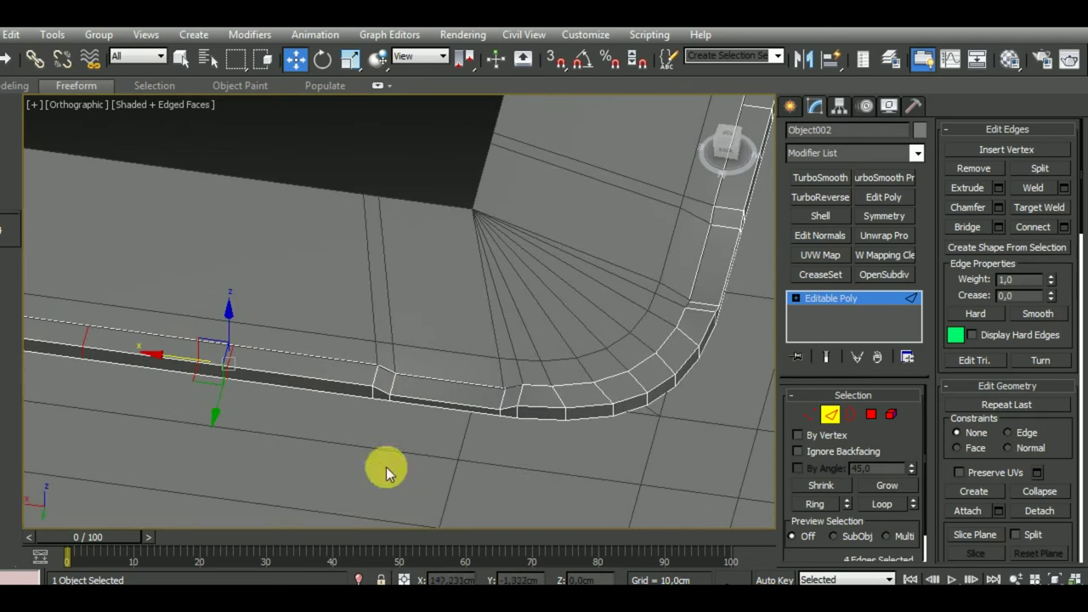
{"action": "left_click", "coordinate": [515, 397], "text": "ctrl"}
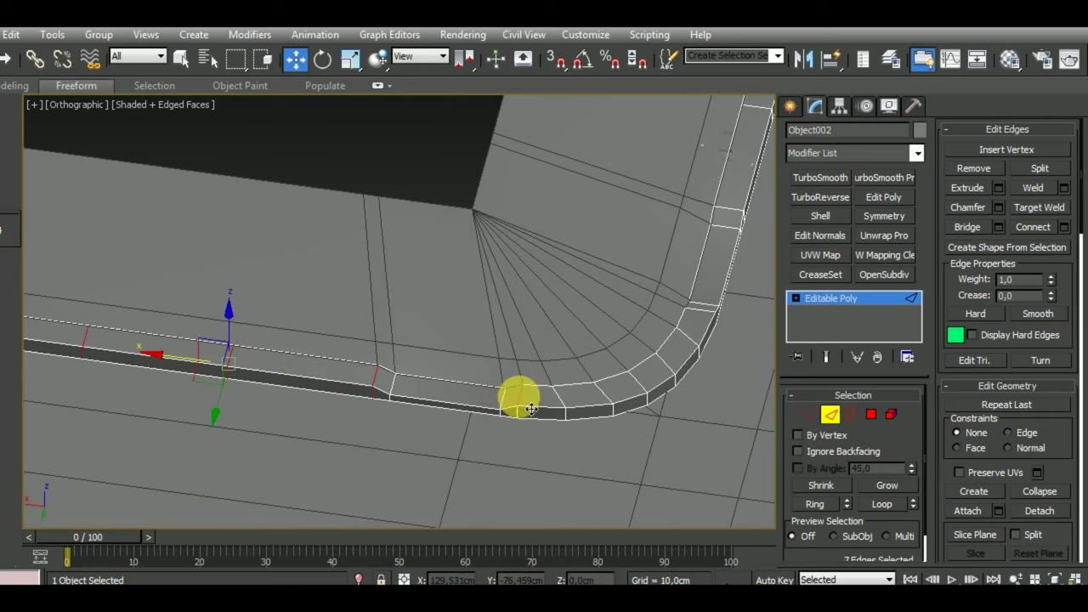
{"action": "middle_click_drag", "start_coordinate": [651, 425], "coordinate": [504, 380]}
{"action": "scroll", "coordinate": [504, 380], "scroll_direction": "down", "scroll_amount": 2}
{"action": "middle_click_drag", "start_coordinate": [578, 437], "coordinate": [461, 418], "text": "alt"}
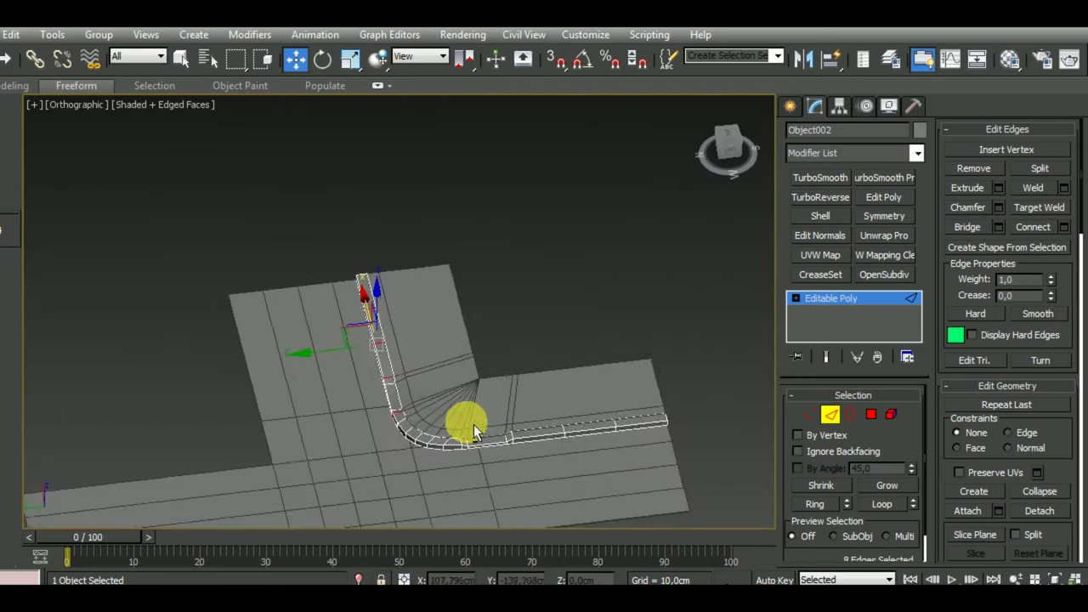
{"action": "scroll", "coordinate": [462, 418], "scroll_direction": "up", "scroll_amount": 2}
{"action": "scroll", "coordinate": [478, 461], "scroll_direction": "up", "scroll_amount": 1}
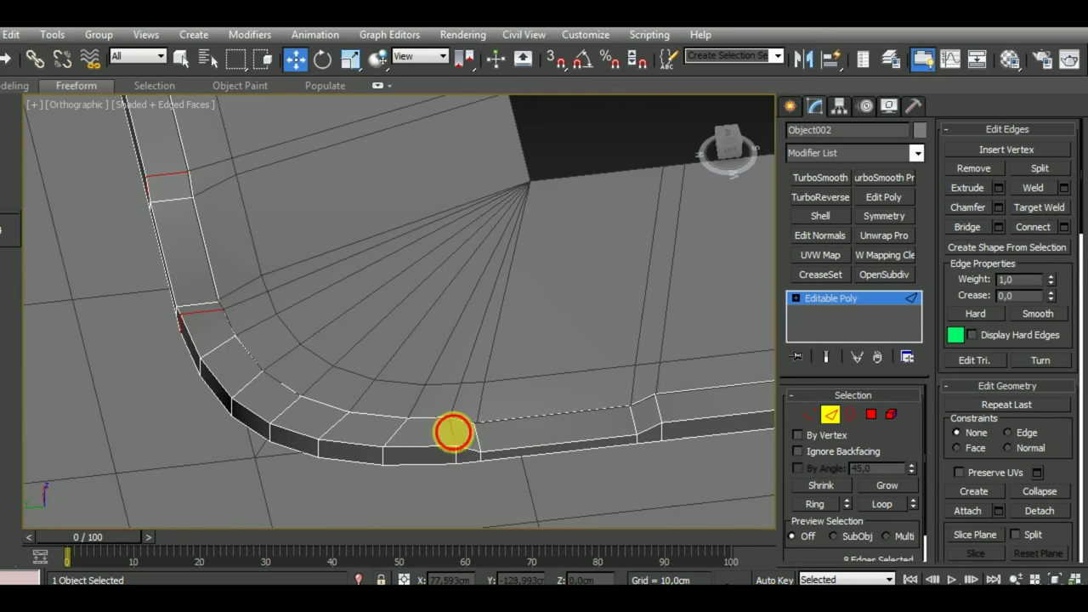
{"action": "left_click", "coordinate": [676, 431], "text": "ctrl"}
{"action": "mouse_move", "coordinate": [671, 427]}
{"action": "middle_mouse_down", "text": "alt"}
{"action": "mouse_move", "coordinate": [388, 417]}
{"action": "mouse_move", "coordinate": [521, 372]}
{"action": "middle_mouse_up", "text": "alt"}
{"action": "left_click_drag", "start_coordinate": [537, 371], "coordinate": [672, 366], "text": "ctrl"}
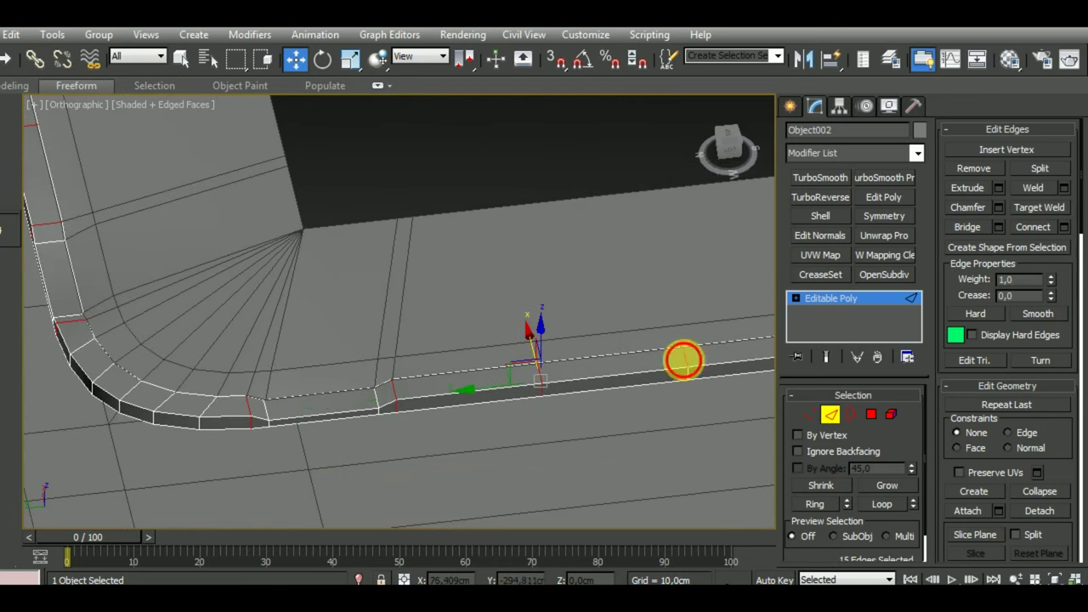
{"action": "left_click", "coordinate": [684, 361], "text": "ctrl"}
{"action": "mouse_move", "coordinate": [705, 413]}
{"action": "middle_mouse_down", "text": "alt"}
{"action": "mouse_move", "coordinate": [503, 391]}
{"action": "mouse_move", "coordinate": [365, 439]}
{"action": "mouse_move", "coordinate": [625, 443]}
{"action": "mouse_move", "coordinate": [400, 433]}
{"action": "middle_mouse_up", "text": "alt"}
{"action": "scroll", "coordinate": [328, 430], "scroll_direction": "up", "scroll_amount": 5}
{"action": "scroll", "coordinate": [318, 420], "scroll_direction": "up", "scroll_amount": 3}
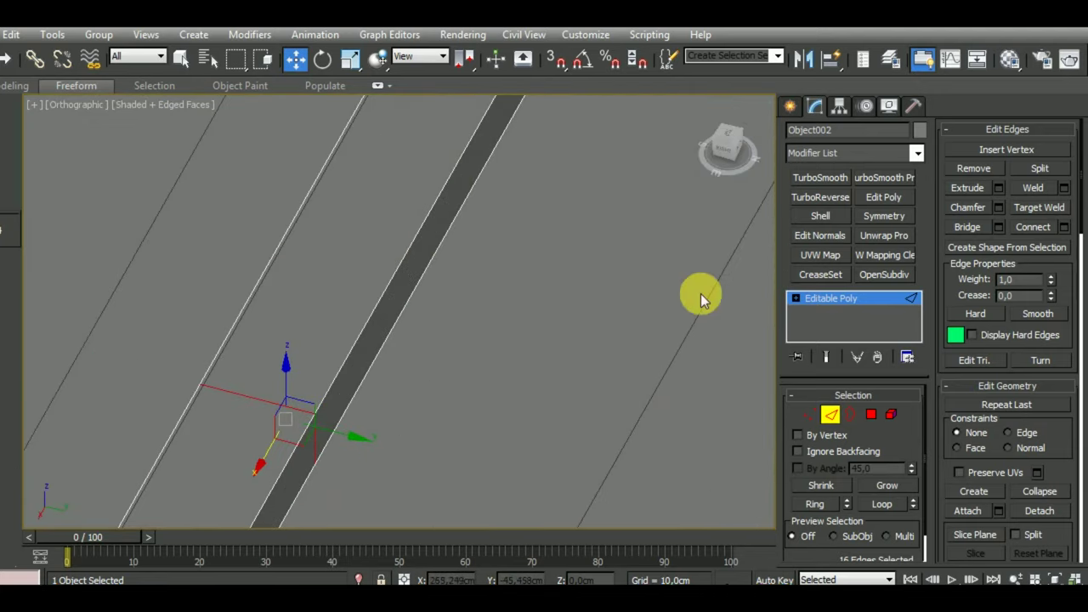
Step: Start extruding the selected curb edges, resetting height and width, then reducing the width
{"action": "left_click", "coordinate": [999, 188]}
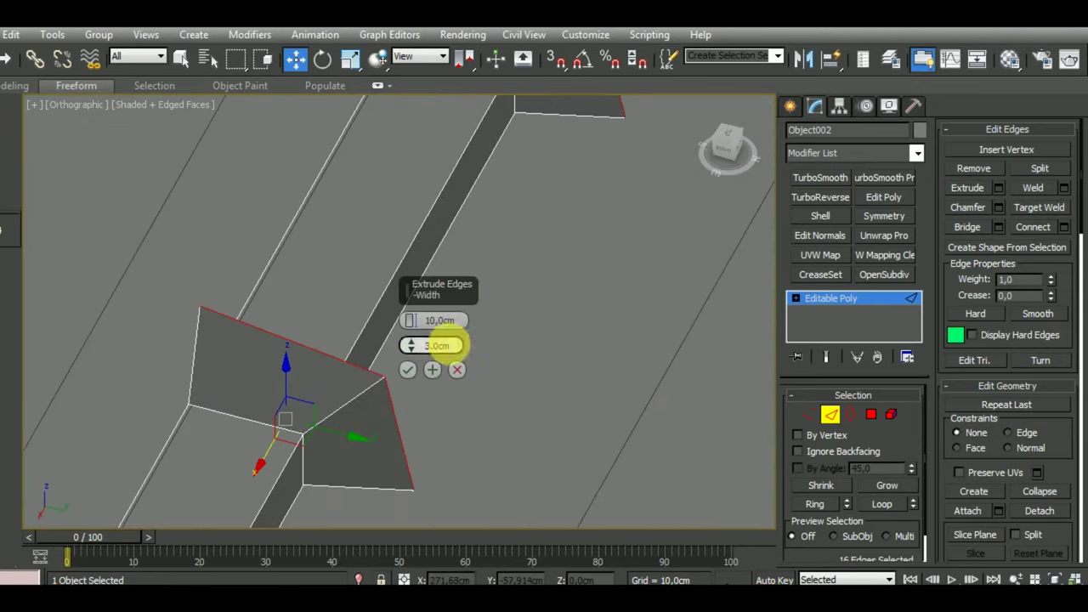
{"action": "right_click", "coordinate": [412, 322]}
{"action": "right_click", "coordinate": [422, 346]}
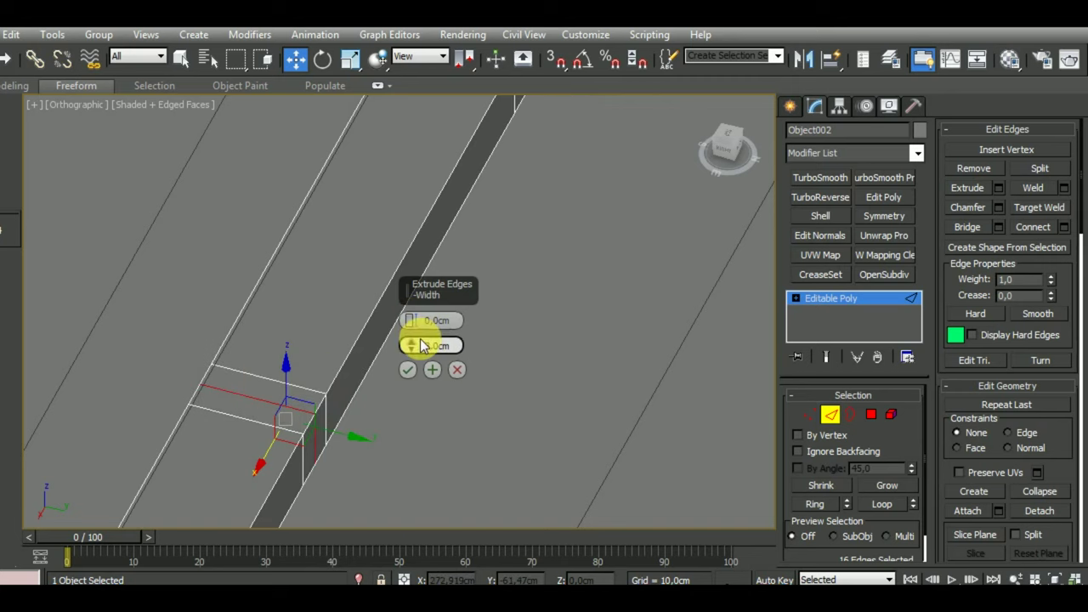
{"action": "left_click_drag", "start_coordinate": [416, 352], "coordinate": [417, 368]}
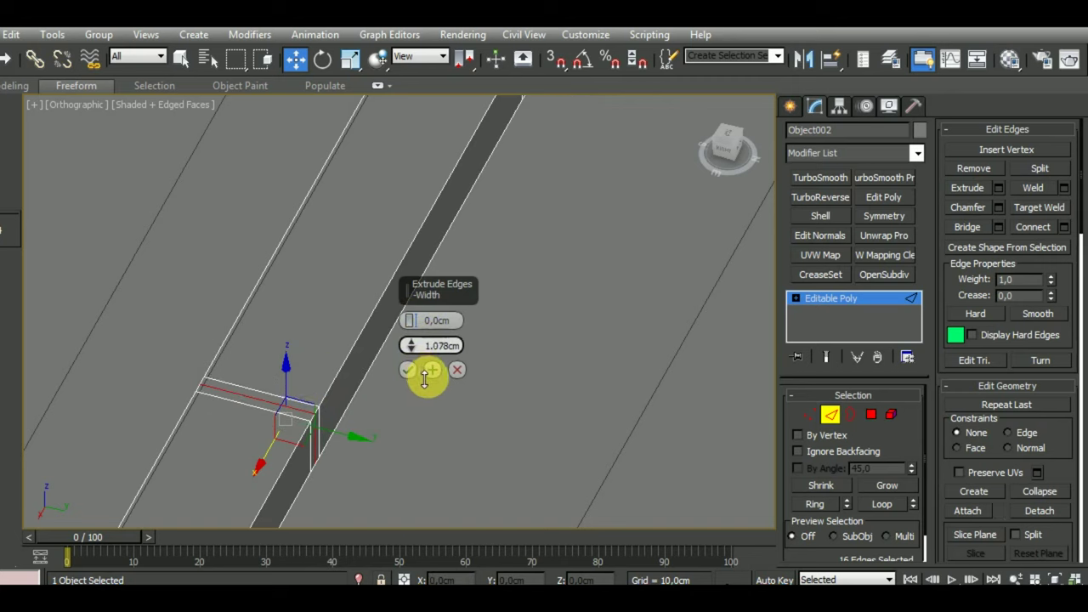
{"action": "scroll", "coordinate": [550, 411], "scroll_direction": "down", "scroll_amount": 2}
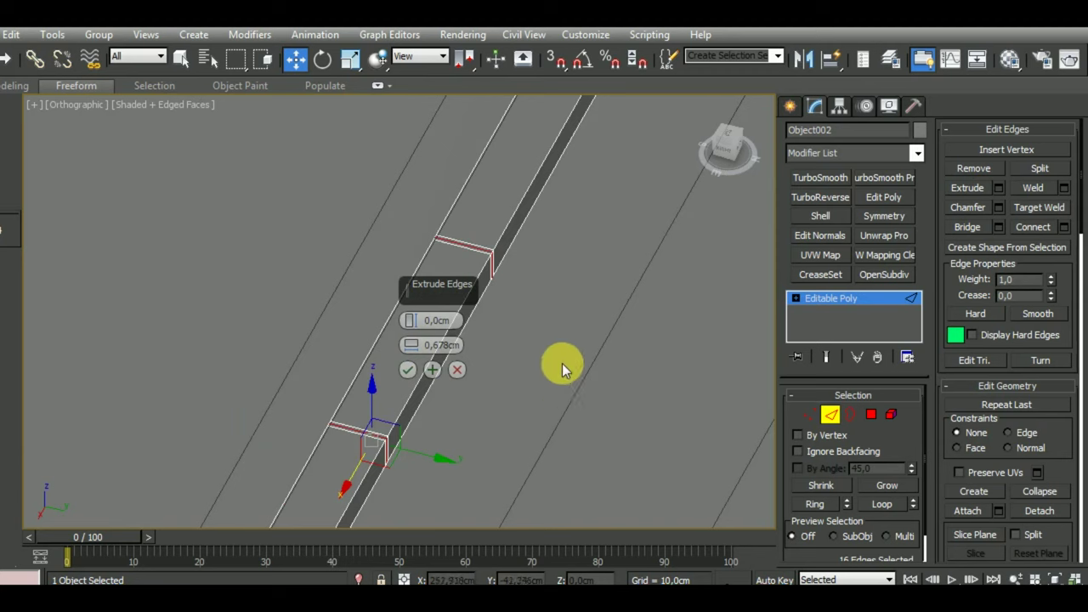
{"action": "scroll", "coordinate": [561, 363], "scroll_direction": "up", "scroll_amount": 2}
{"action": "scroll", "coordinate": [578, 391], "scroll_direction": "up", "scroll_amount": 3}
{"action": "middle_click_drag", "start_coordinate": [564, 369], "coordinate": [655, 415]}
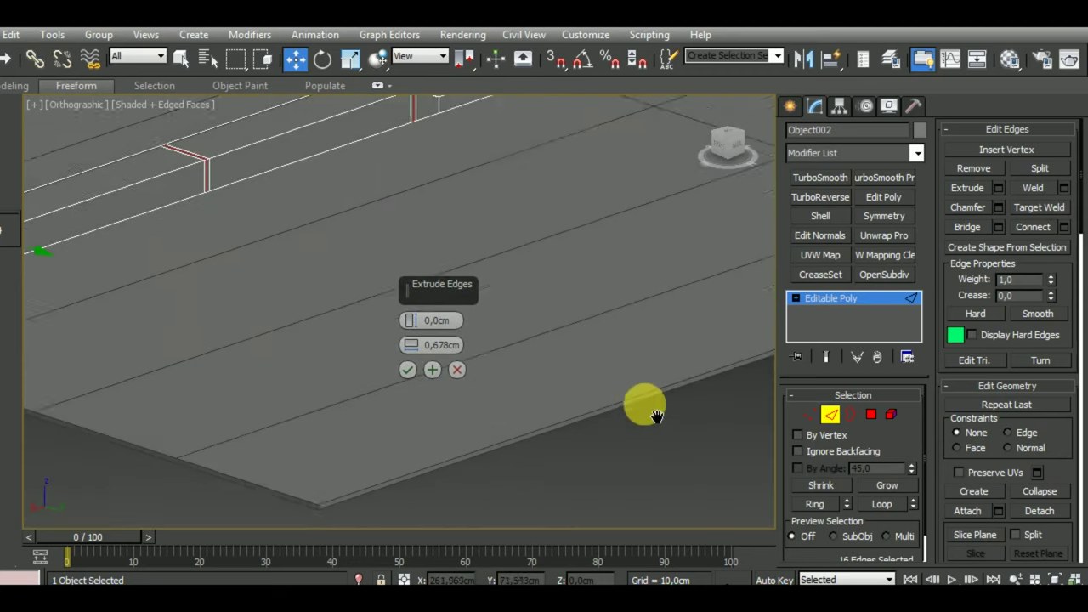
{"action": "scroll", "coordinate": [223, 243], "scroll_direction": "up", "scroll_amount": 1}
{"action": "scroll", "coordinate": [298, 175], "scroll_direction": "up", "scroll_amount": 2}
{"action": "scroll", "coordinate": [298, 175], "scroll_direction": "up", "scroll_amount": 2}
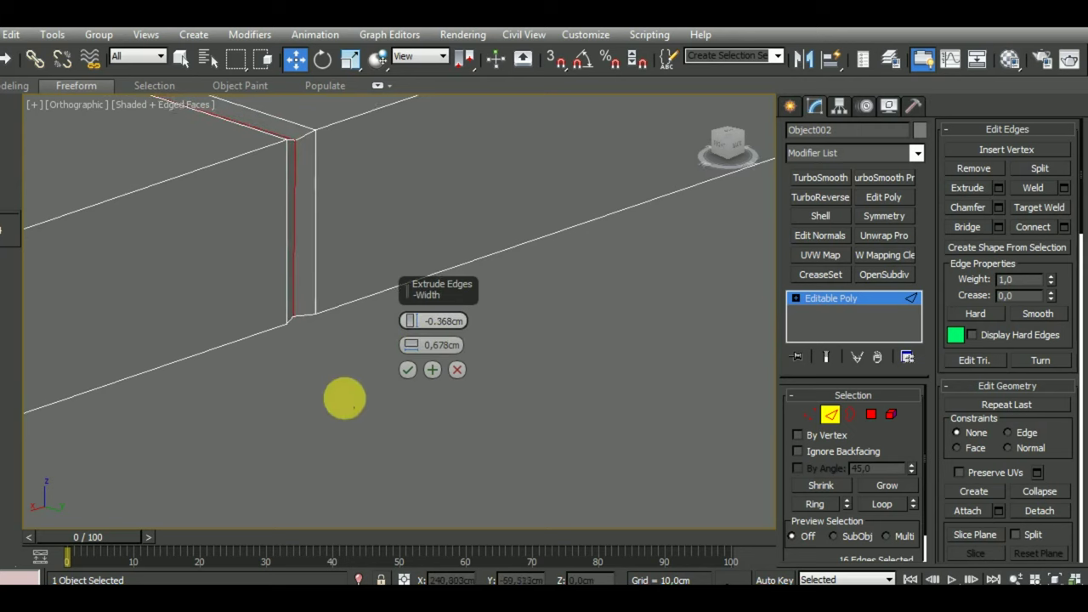
{"action": "scroll", "coordinate": [333, 376], "scroll_direction": "down", "scroll_amount": 2}
{"action": "scroll", "coordinate": [332, 376], "scroll_direction": "down", "scroll_amount": 2}
{"action": "middle_click_drag", "start_coordinate": [395, 417], "coordinate": [195, 393], "text": "alt"}
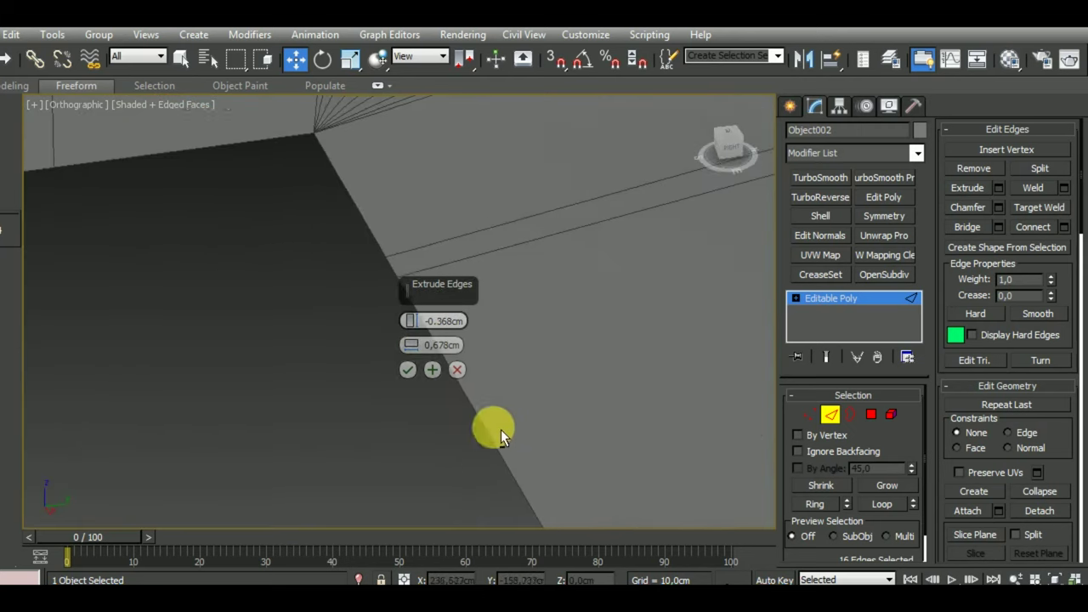
{"action": "mouse_move", "coordinate": [541, 271]}
{"action": "middle_mouse_down", "text": "alt"}
{"action": "mouse_move", "coordinate": [510, 284]}
{"action": "mouse_move", "coordinate": [537, 297]}
{"action": "middle_mouse_up", "text": "alt"}
{"action": "mouse_move", "coordinate": [613, 326]}
{"action": "middle_mouse_down", "text": "alt"}
{"action": "mouse_move", "coordinate": [470, 355]}
{"action": "mouse_move", "coordinate": [353, 281]}
{"action": "middle_mouse_up", "text": "alt"}
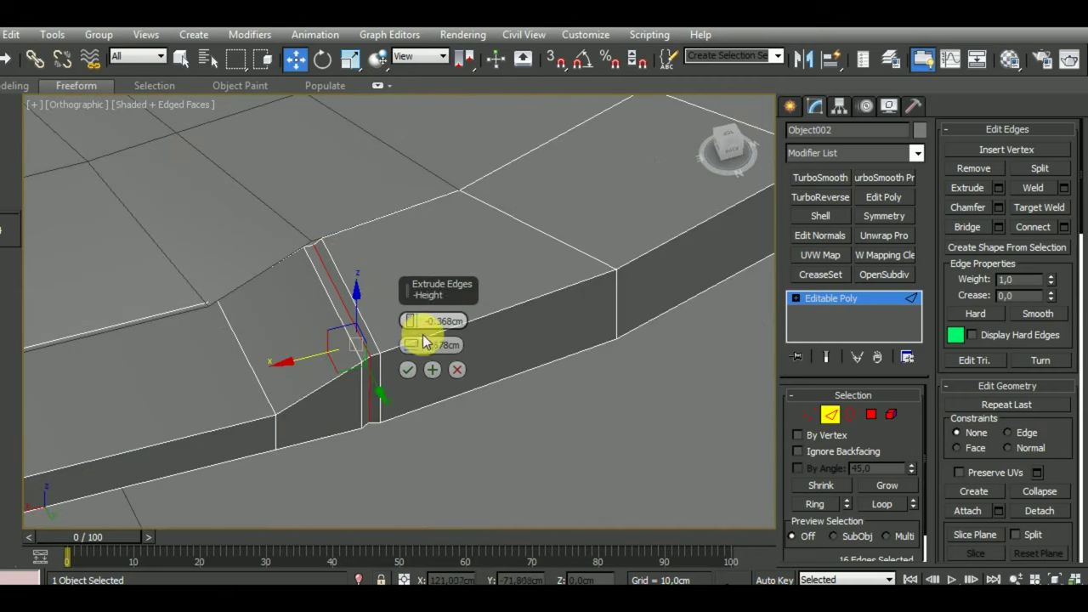
Step: Narrow the edge extrusion width to about 0.225 cm and commit it
{"action": "left_click_drag", "start_coordinate": [417, 355], "coordinate": [419, 362]}
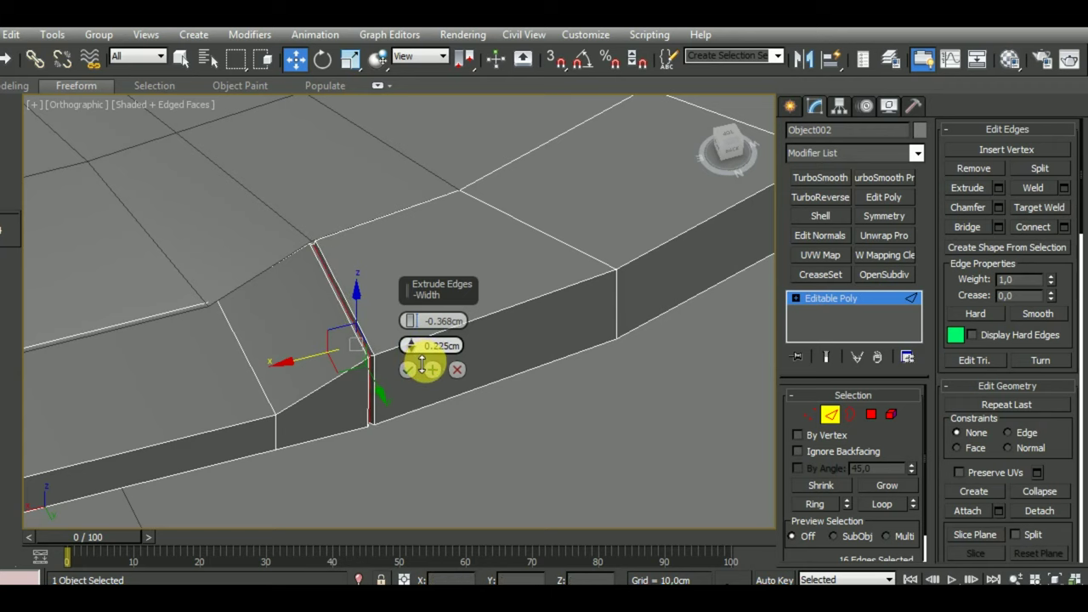
{"action": "mouse_move", "coordinate": [418, 346]}
{"action": "middle_mouse_down", "text": "alt"}
{"action": "mouse_move", "coordinate": [517, 408]}
{"action": "mouse_move", "coordinate": [656, 371]}
{"action": "mouse_move", "coordinate": [522, 384]}
{"action": "middle_mouse_up", "text": "alt"}
{"action": "scroll", "coordinate": [301, 362], "scroll_direction": "up", "scroll_amount": 2}
{"action": "scroll", "coordinate": [303, 372], "scroll_direction": "up", "scroll_amount": 2}
{"action": "scroll", "coordinate": [308, 360], "scroll_direction": "down", "scroll_amount": 2}
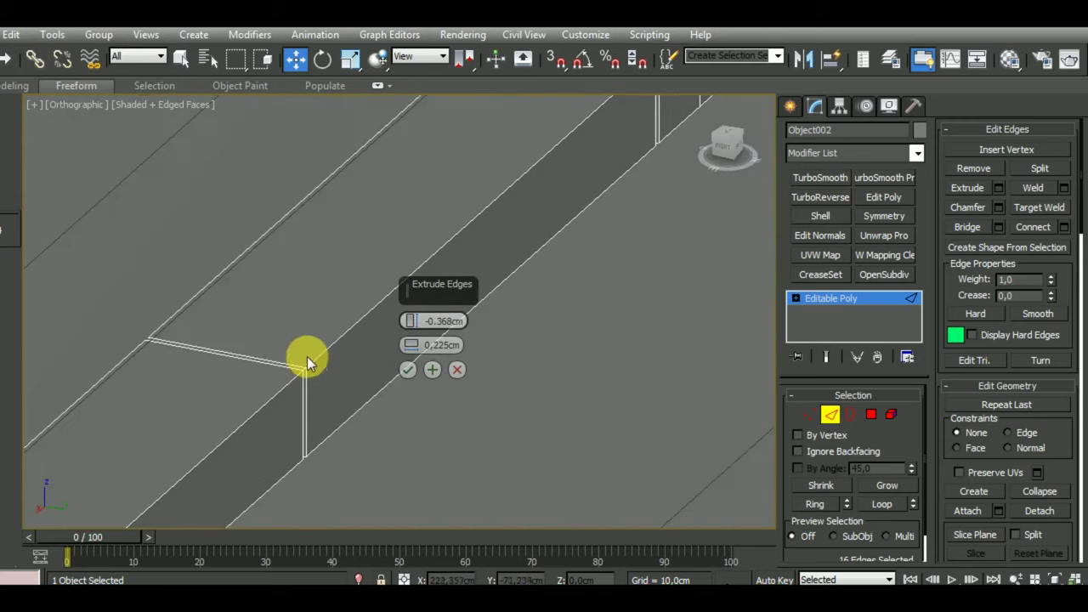
{"action": "scroll", "coordinate": [315, 337], "scroll_direction": "down", "scroll_amount": 3}
{"action": "scroll", "coordinate": [306, 374], "scroll_direction": "down", "scroll_amount": 2}
{"action": "mouse_move", "coordinate": [296, 408]}
{"action": "middle_mouse_down", "text": "alt"}
{"action": "mouse_move", "coordinate": [145, 417]}
{"action": "mouse_move", "coordinate": [260, 408]}
{"action": "middle_mouse_up", "text": "alt"}
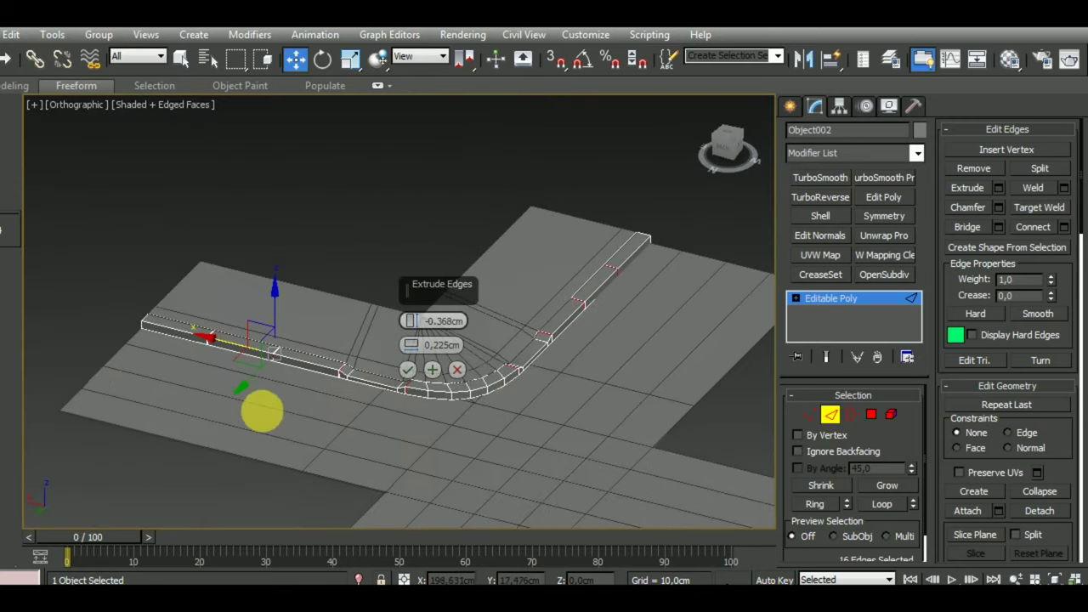
{"action": "scroll", "coordinate": [189, 347], "scroll_direction": "up", "scroll_amount": 3}
{"action": "scroll", "coordinate": [195, 346], "scroll_direction": "up", "scroll_amount": 2}
{"action": "scroll", "coordinate": [208, 345], "scroll_direction": "up", "scroll_amount": 2}
{"action": "scroll", "coordinate": [212, 347], "scroll_direction": "up", "scroll_amount": 1}
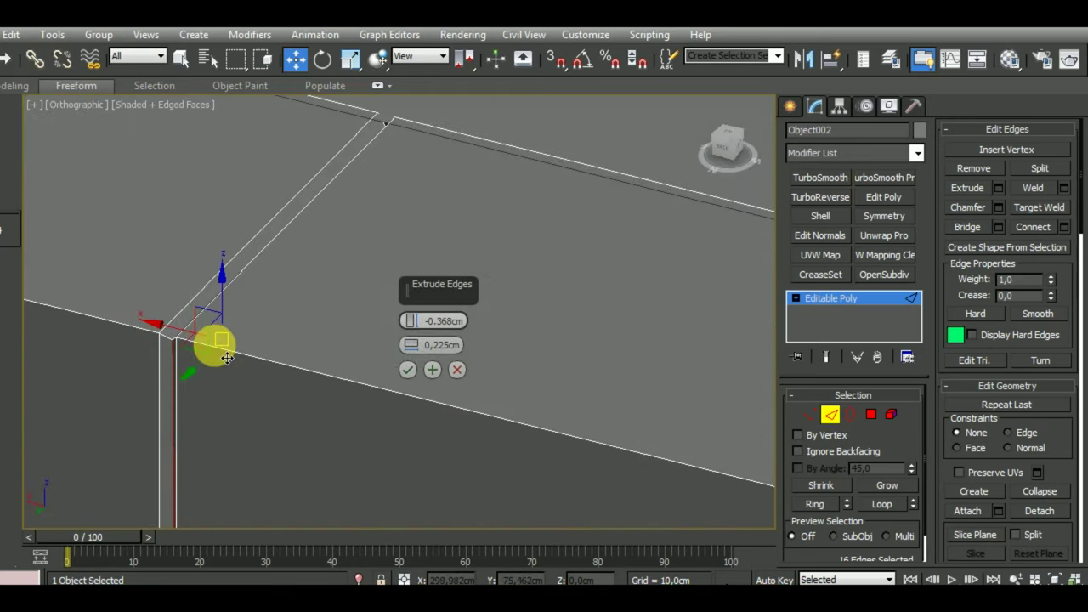
{"action": "scroll", "coordinate": [226, 353], "scroll_direction": "up", "scroll_amount": 1}
{"action": "scroll", "coordinate": [229, 354], "scroll_direction": "down", "scroll_amount": 4}
{"action": "left_click", "coordinate": [409, 371]}
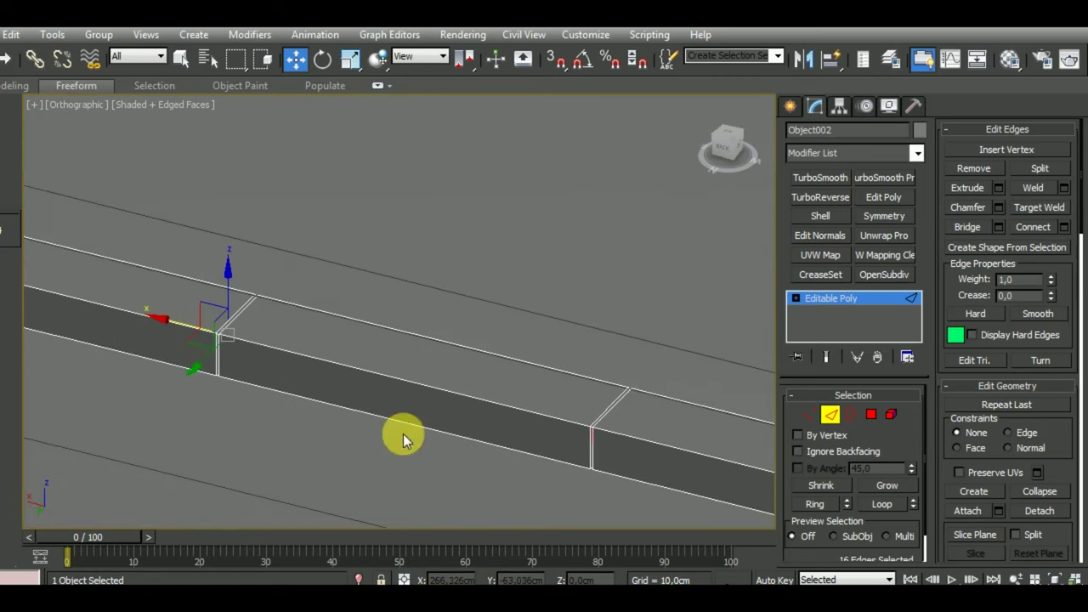
{"action": "scroll", "coordinate": [391, 357], "scroll_direction": "down", "scroll_amount": 4}
{"action": "scroll", "coordinate": [395, 298], "scroll_direction": "down", "scroll_amount": 3}
{"action": "mouse_move", "coordinate": [414, 328]}
{"action": "middle_mouse_down", "text": "alt"}
{"action": "mouse_move", "coordinate": [632, 349]}
{"action": "mouse_move", "coordinate": [663, 367]}
{"action": "middle_mouse_up", "text": "alt"}
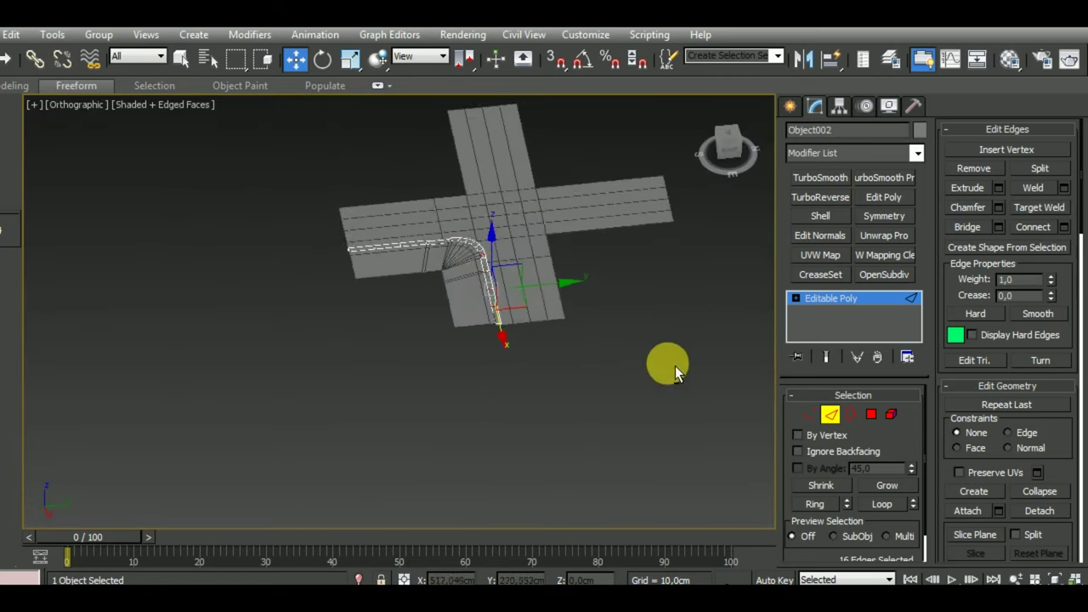
Step: Exit edge editing, select the corner curb strip and check its thickness in Front view
{"action": "left_click", "coordinate": [830, 414]}
{"action": "middle_click_drag", "start_coordinate": [799, 417], "coordinate": [541, 442]}
{"action": "scroll", "coordinate": [498, 323], "scroll_direction": "up", "scroll_amount": 3}
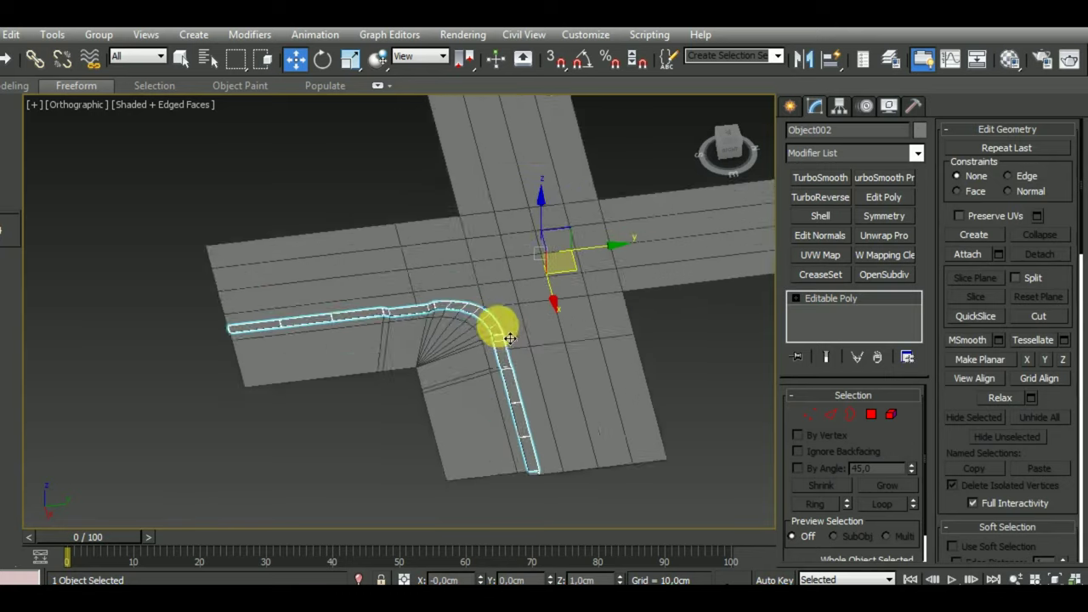
{"action": "scroll", "coordinate": [479, 316], "scroll_direction": "up", "scroll_amount": 3}
{"action": "scroll", "coordinate": [479, 315], "scroll_direction": "down", "scroll_amount": 4}
{"action": "scroll", "coordinate": [510, 340], "scroll_direction": "down", "scroll_amount": 2}
{"action": "left_click", "coordinate": [593, 410]}
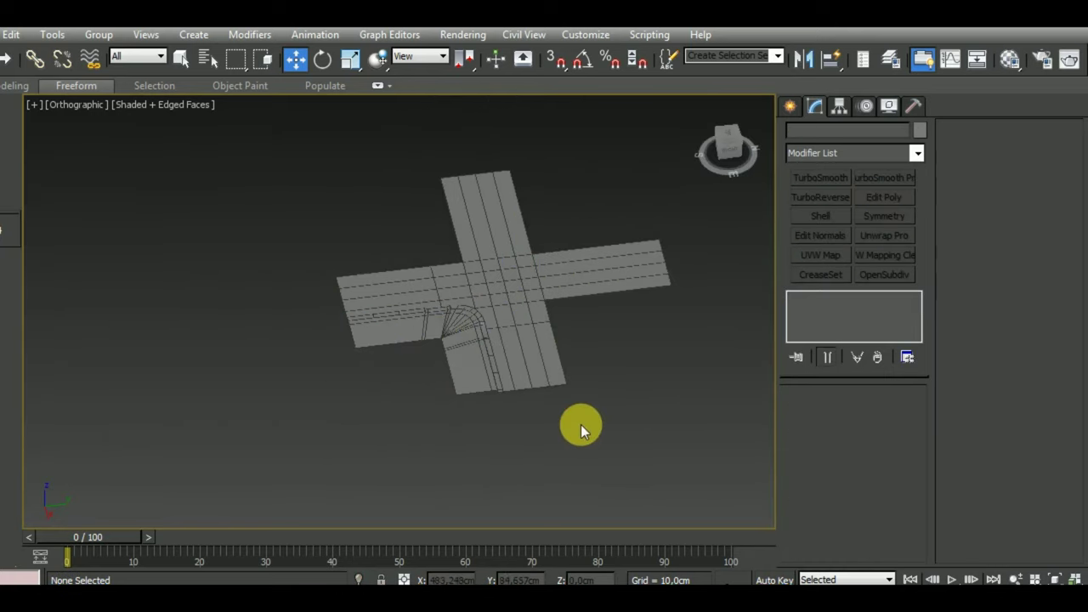
{"action": "scroll", "coordinate": [476, 354], "scroll_direction": "up", "scroll_amount": 3}
{"action": "left_click", "coordinate": [459, 357]}
{"action": "mouse_move", "coordinate": [459, 357]}
{"action": "middle_mouse_down", "text": "alt"}
{"action": "mouse_move", "coordinate": [533, 304]}
{"action": "mouse_move", "coordinate": [524, 287]}
{"action": "mouse_move", "coordinate": [516, 298]}
{"action": "mouse_move", "coordinate": [605, 376]}
{"action": "mouse_move", "coordinate": [409, 365]}
{"action": "middle_mouse_up", "text": "alt"}
{"action": "key", "text": "f"}
{"action": "scroll", "coordinate": [400, 332], "scroll_direction": "up", "scroll_amount": 5}
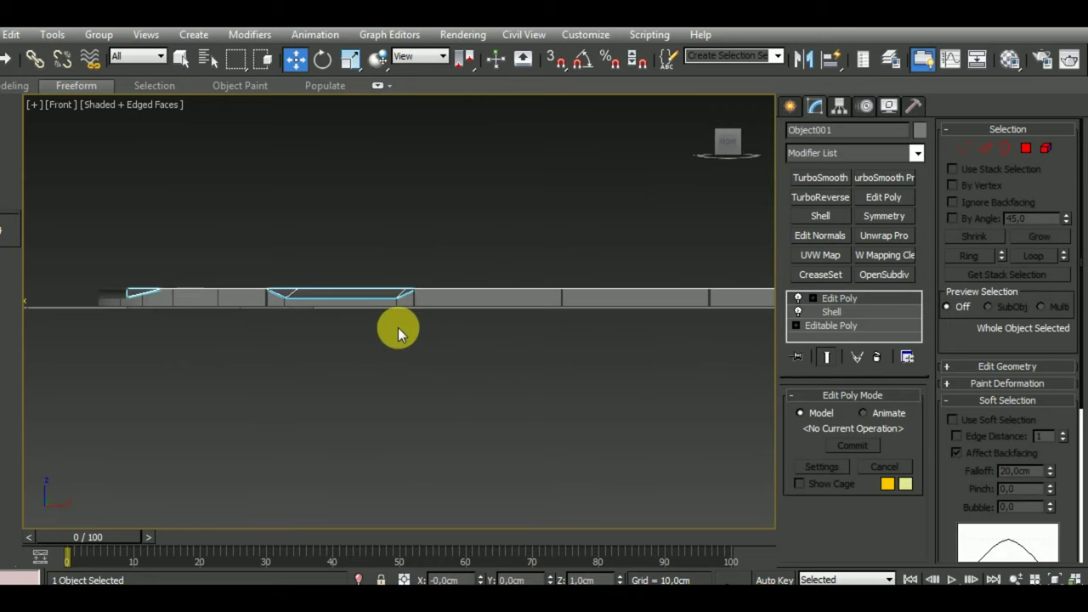
{"action": "scroll", "coordinate": [400, 331], "scroll_direction": "down", "scroll_amount": 2}
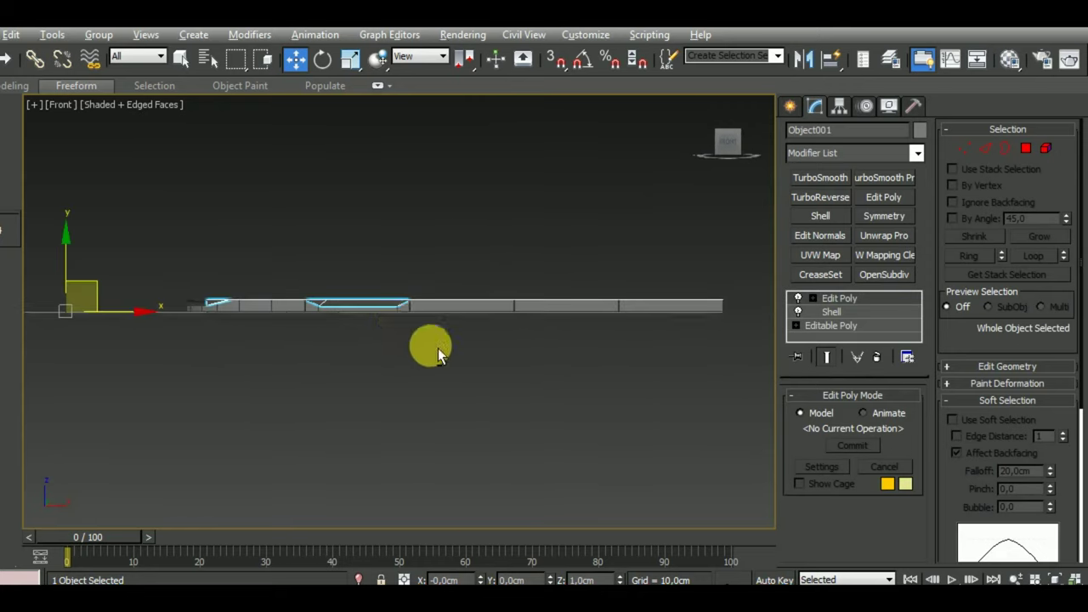
{"action": "mouse_move", "coordinate": [438, 348]}
{"action": "middle_mouse_down", "text": "alt"}
{"action": "mouse_move", "coordinate": [446, 355]}
{"action": "mouse_move", "coordinate": [437, 359]}
{"action": "mouse_move", "coordinate": [461, 357]}
{"action": "mouse_move", "coordinate": [418, 353]}
{"action": "middle_mouse_up", "text": "alt"}
{"action": "mouse_move", "coordinate": [409, 344]}
{"action": "middle_mouse_down", "text": "alt"}
{"action": "mouse_move", "coordinate": [472, 387]}
{"action": "mouse_move", "coordinate": [636, 400]}
{"action": "mouse_move", "coordinate": [690, 389]}
{"action": "mouse_move", "coordinate": [425, 398]}
{"action": "mouse_move", "coordinate": [391, 381]}
{"action": "mouse_move", "coordinate": [505, 425]}
{"action": "mouse_move", "coordinate": [561, 423]}
{"action": "mouse_move", "coordinate": [519, 430]}
{"action": "middle_mouse_up", "text": "alt"}
{"action": "scroll", "coordinate": [437, 389], "scroll_direction": "up", "scroll_amount": 5}
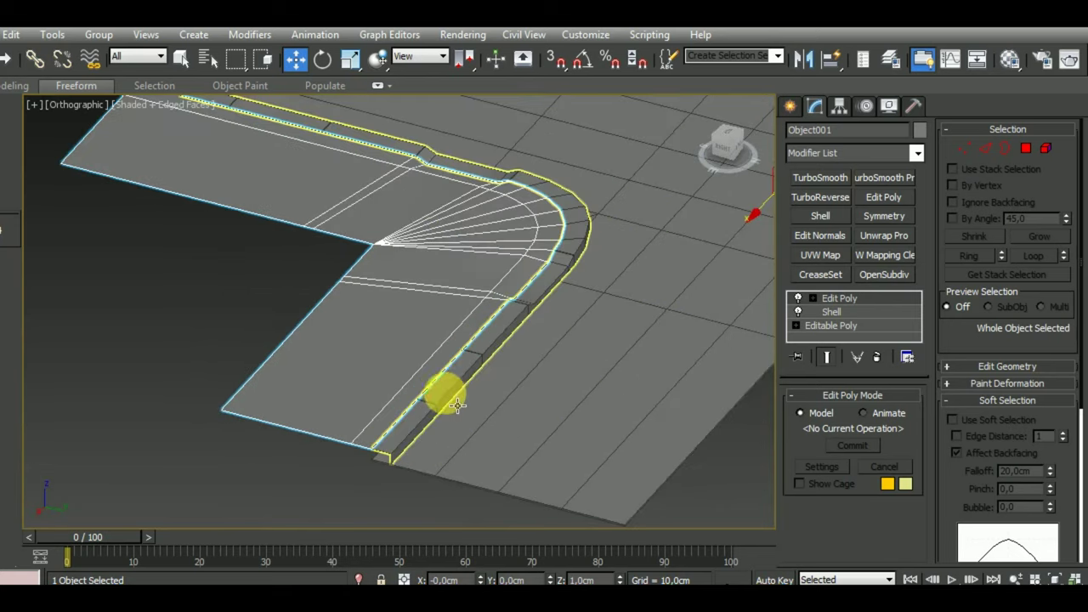
{"action": "scroll", "coordinate": [437, 401], "scroll_direction": "up", "scroll_amount": 5}
Step: Select Object002 and add the L-shaped sidewalk piece to the selection
{"action": "left_click", "coordinate": [437, 400]}
{"action": "scroll", "coordinate": [436, 421], "scroll_direction": "down", "scroll_amount": 3}
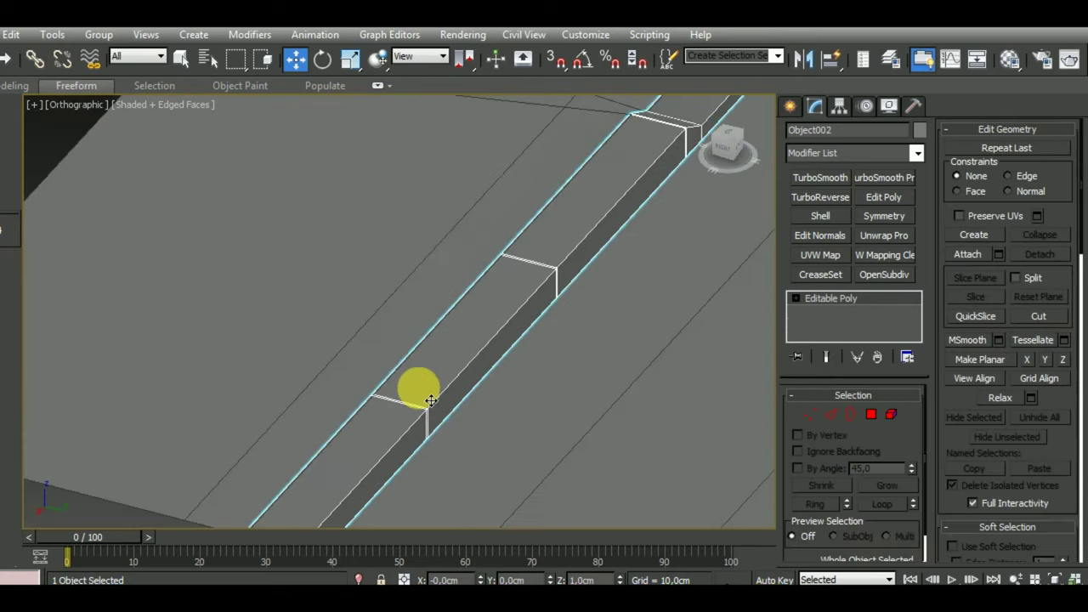
{"action": "scroll", "coordinate": [417, 384], "scroll_direction": "down", "scroll_amount": 4}
{"action": "scroll", "coordinate": [413, 383], "scroll_direction": "down", "scroll_amount": 3}
{"action": "mouse_move", "coordinate": [505, 408]}
{"action": "middle_mouse_down", "text": "alt"}
{"action": "mouse_move", "coordinate": [565, 409]}
{"action": "mouse_move", "coordinate": [461, 437]}
{"action": "mouse_move", "coordinate": [510, 514]}
{"action": "middle_mouse_up", "text": "alt"}
{"action": "left_click", "coordinate": [432, 335], "text": "ctrl"}
{"action": "scroll", "coordinate": [470, 426], "scroll_direction": "down", "scroll_amount": 3}
Step: From the Top view, select the curb strip and sidewalk slab and group them as Group001
{"action": "key", "text": "t"}
{"action": "scroll", "coordinate": [451, 340], "scroll_direction": "down", "scroll_amount": 3}
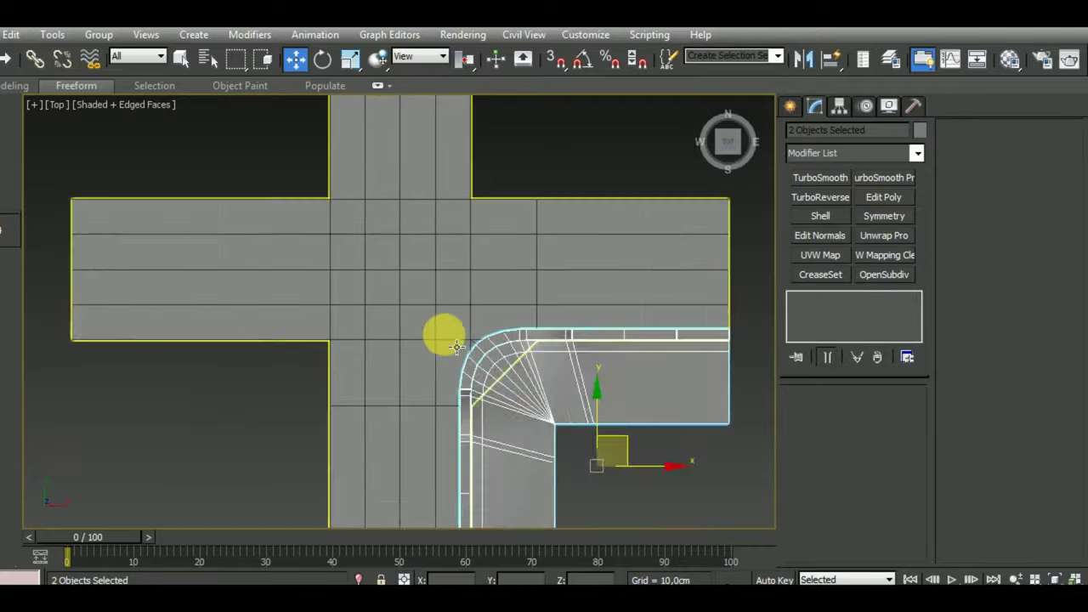
{"action": "scroll", "coordinate": [467, 357], "scroll_direction": "down", "scroll_amount": 1}
{"action": "scroll", "coordinate": [485, 370], "scroll_direction": "up", "scroll_amount": 5}
{"action": "scroll", "coordinate": [510, 323], "scroll_direction": "up", "scroll_amount": 2}
{"action": "scroll", "coordinate": [516, 297], "scroll_direction": "down", "scroll_amount": 4}
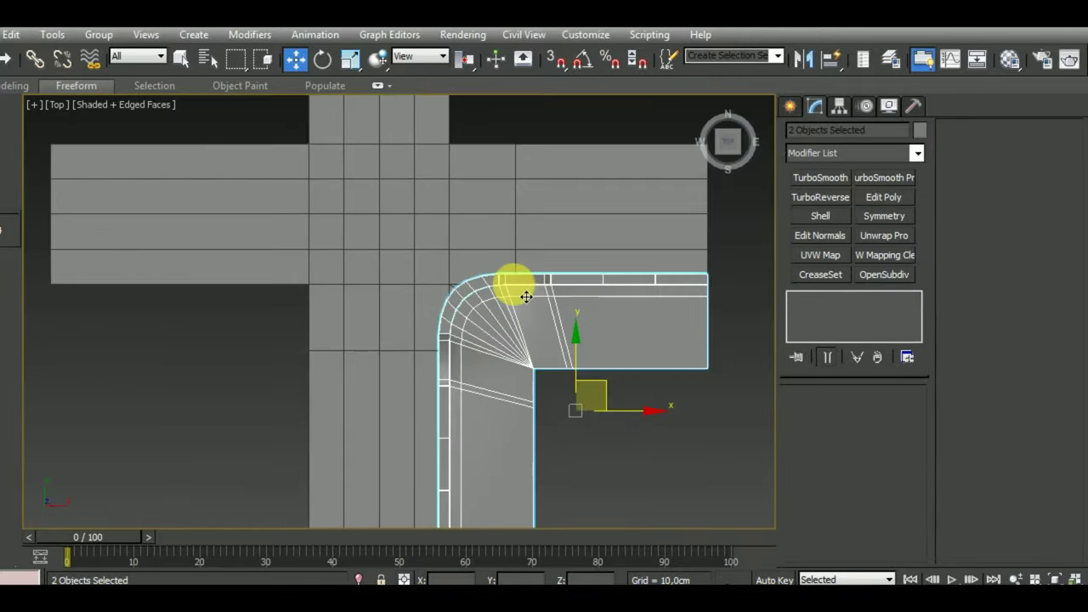
{"action": "scroll", "coordinate": [523, 294], "scroll_direction": "down", "scroll_amount": 2}
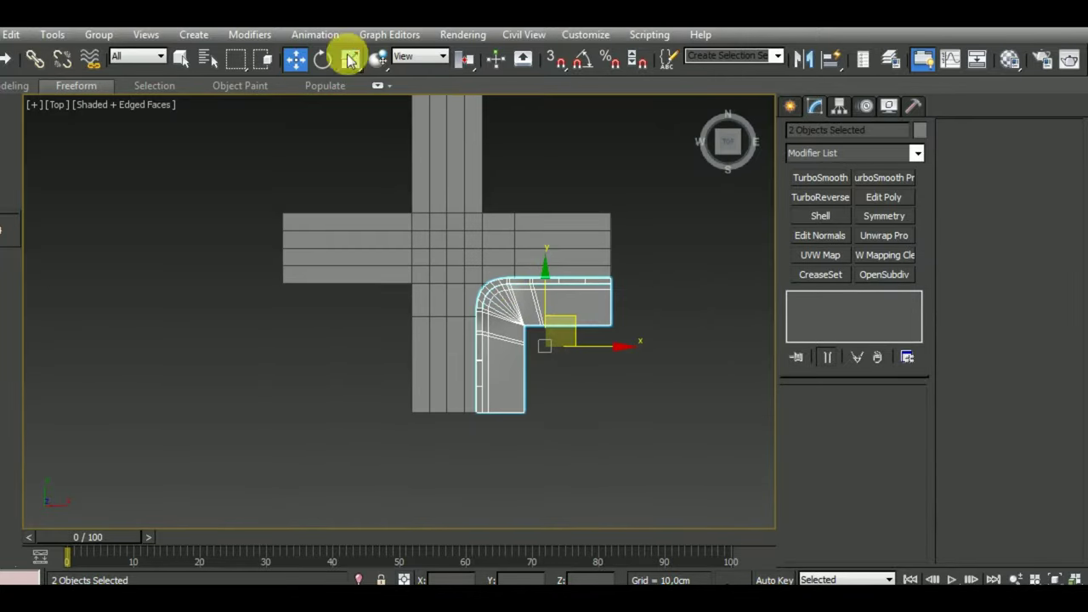
{"action": "middle_click_drag", "start_coordinate": [611, 432], "coordinate": [643, 463]}
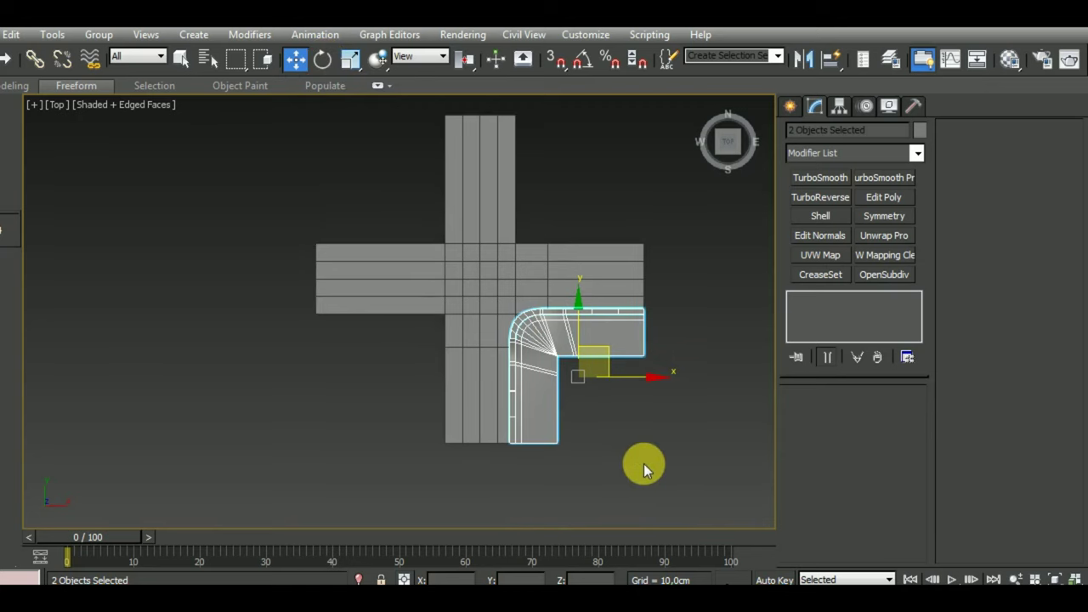
{"action": "left_click", "coordinate": [476, 281]}
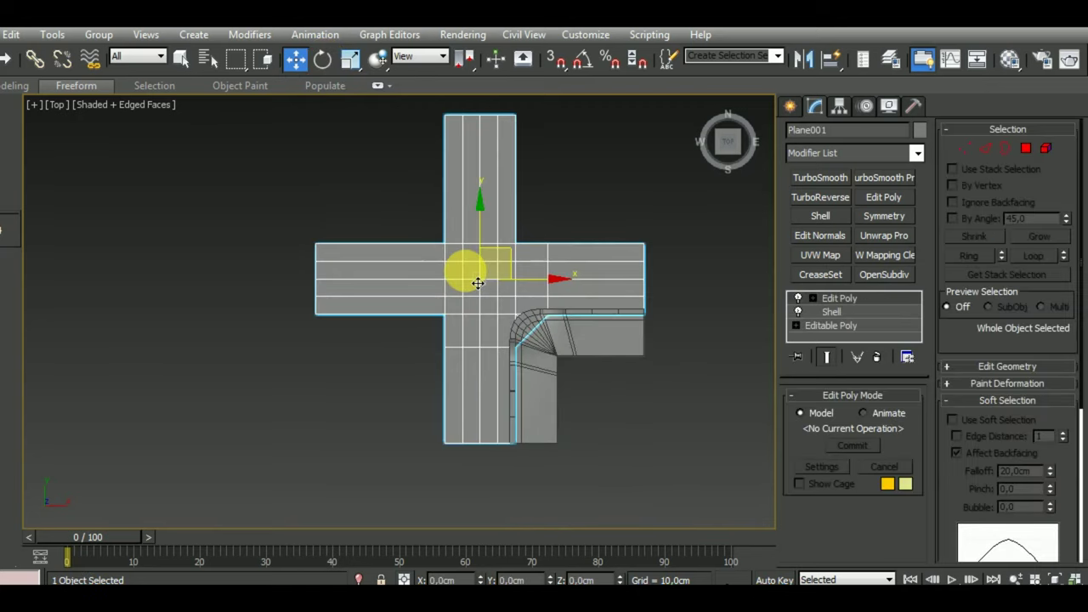
{"action": "left_click", "coordinate": [590, 364]}
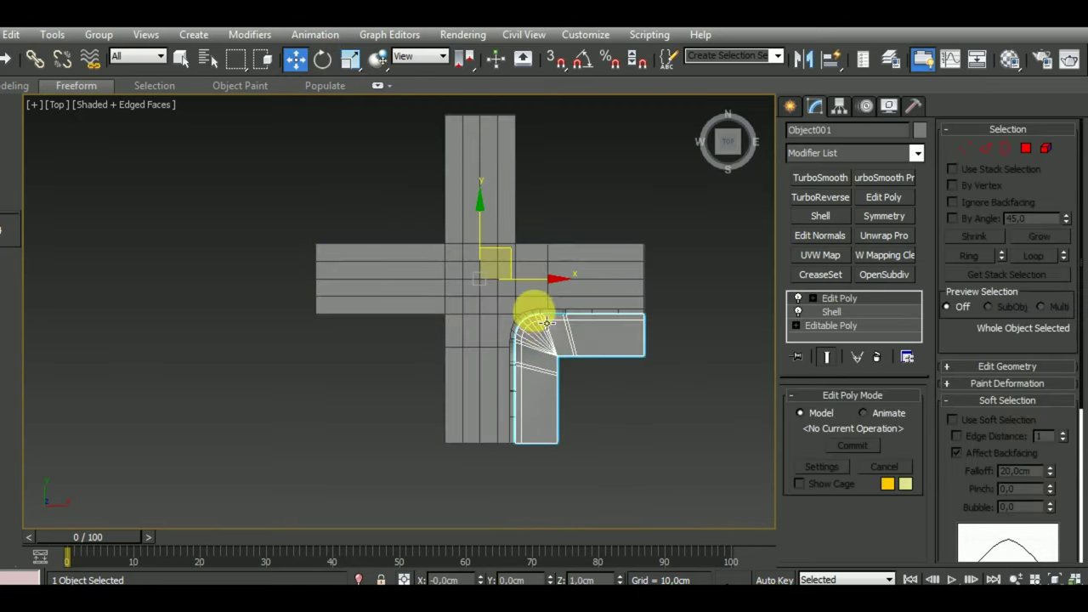
{"action": "left_click", "coordinate": [547, 323]}
{"action": "left_click", "coordinate": [86, 41]}
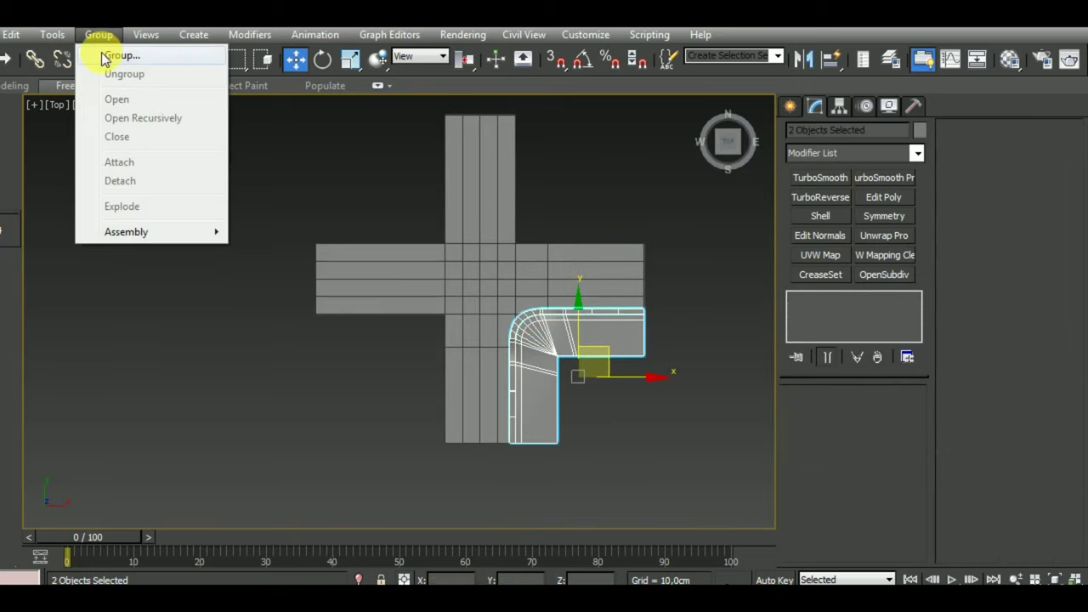
{"action": "left_click", "coordinate": [100, 54]}
{"action": "left_click", "coordinate": [554, 348]}
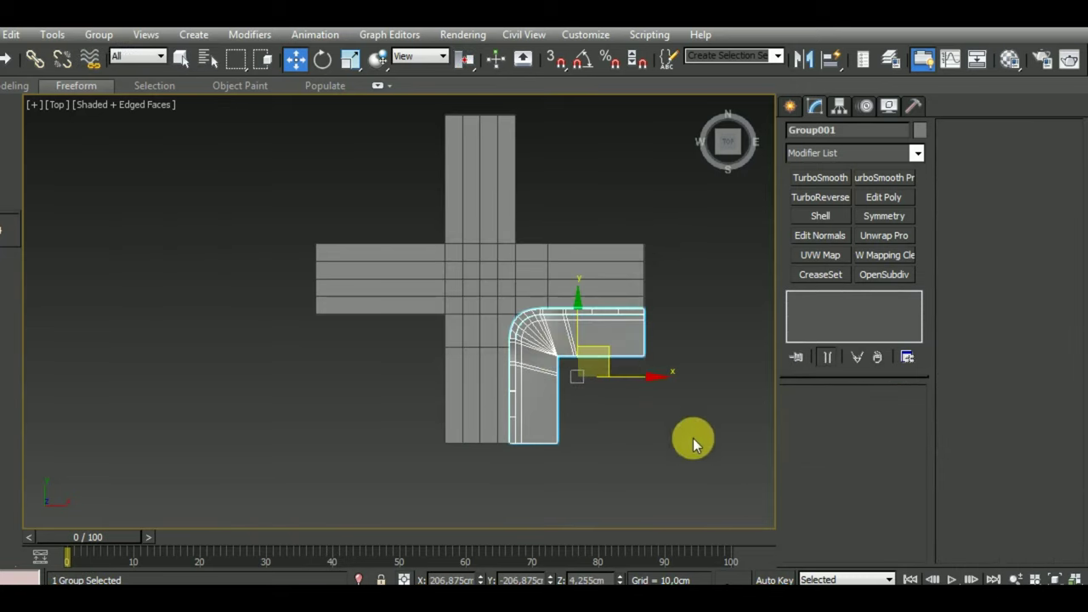
Step: With Affect Pivot Only, move Group001's pivot to X 0, Y 0 at the crossing centre
{"action": "left_click", "coordinate": [839, 106]}
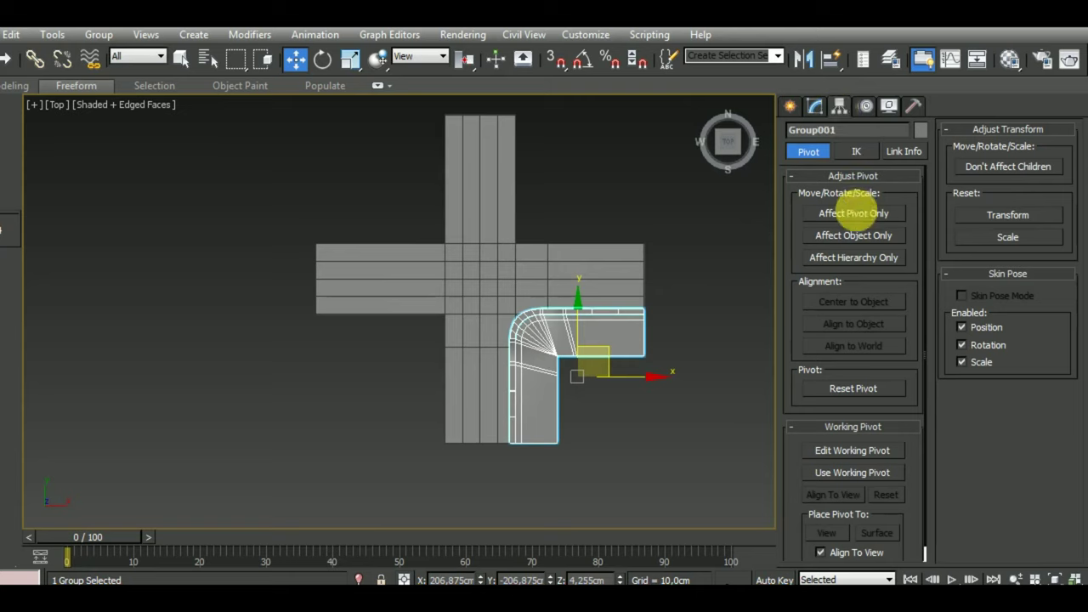
{"action": "left_click", "coordinate": [852, 213]}
{"action": "type", "text": "0"}
{"action": "left_click", "coordinate": [542, 579]}
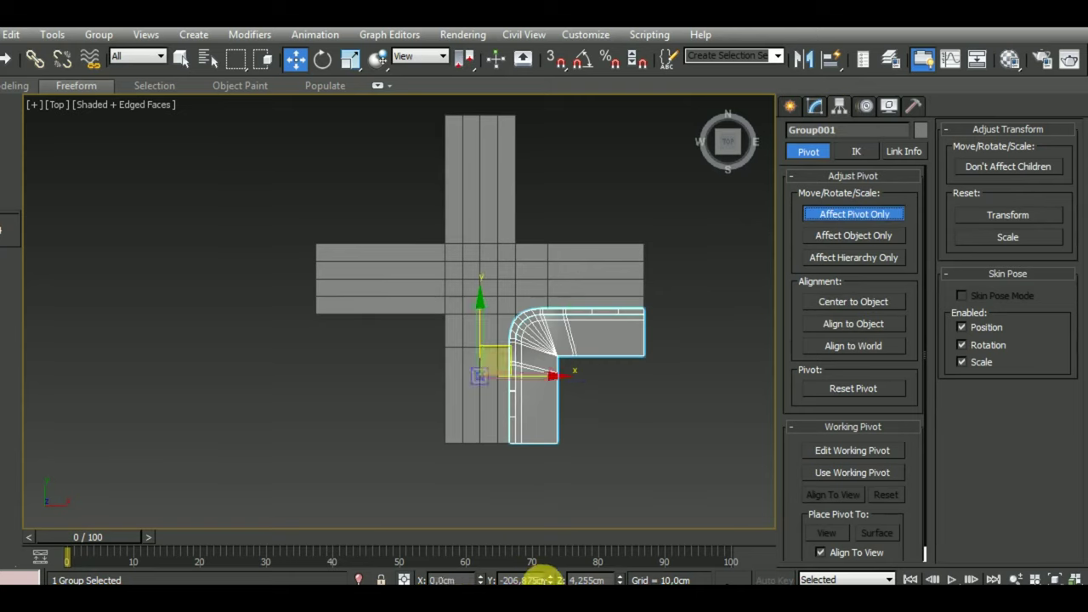
{"action": "type", "text": "0"}
{"action": "key", "text": "Return"}
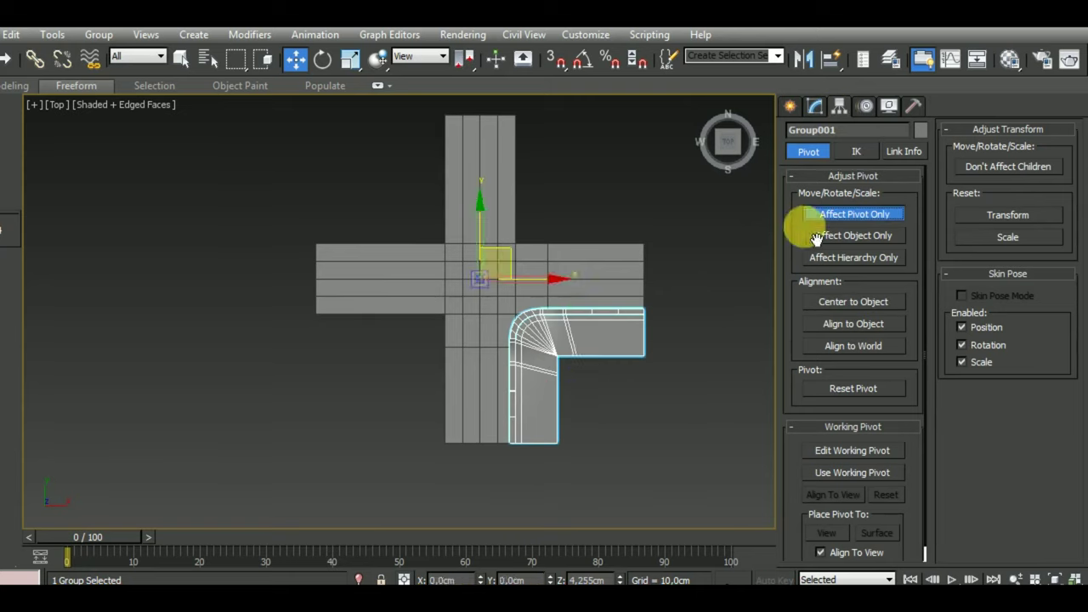
{"action": "left_click", "coordinate": [855, 214]}
{"action": "left_click", "coordinate": [321, 61]}
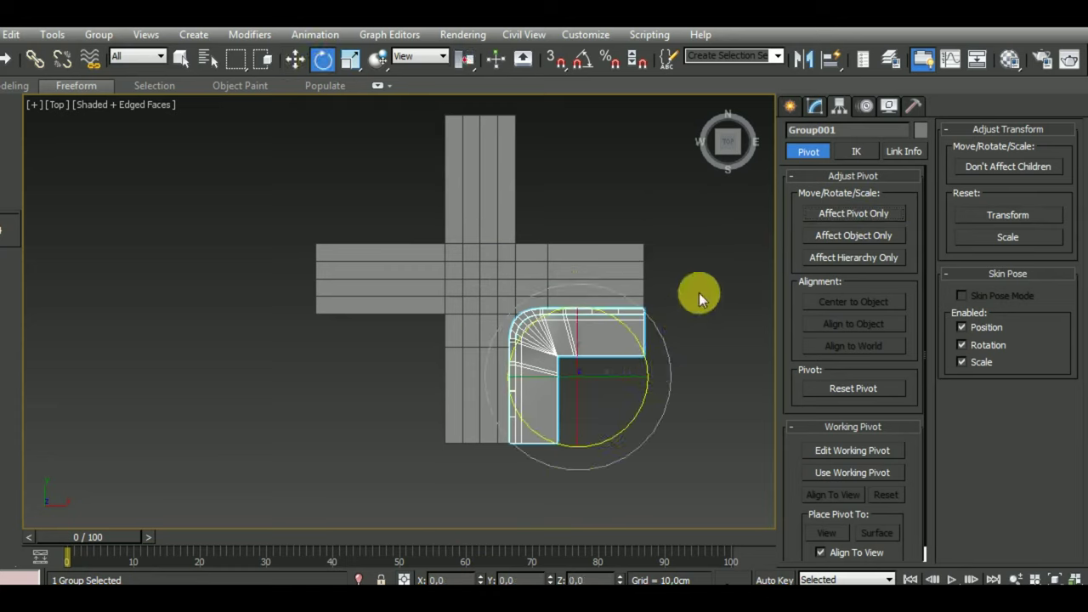
{"action": "left_click", "coordinate": [841, 218]}
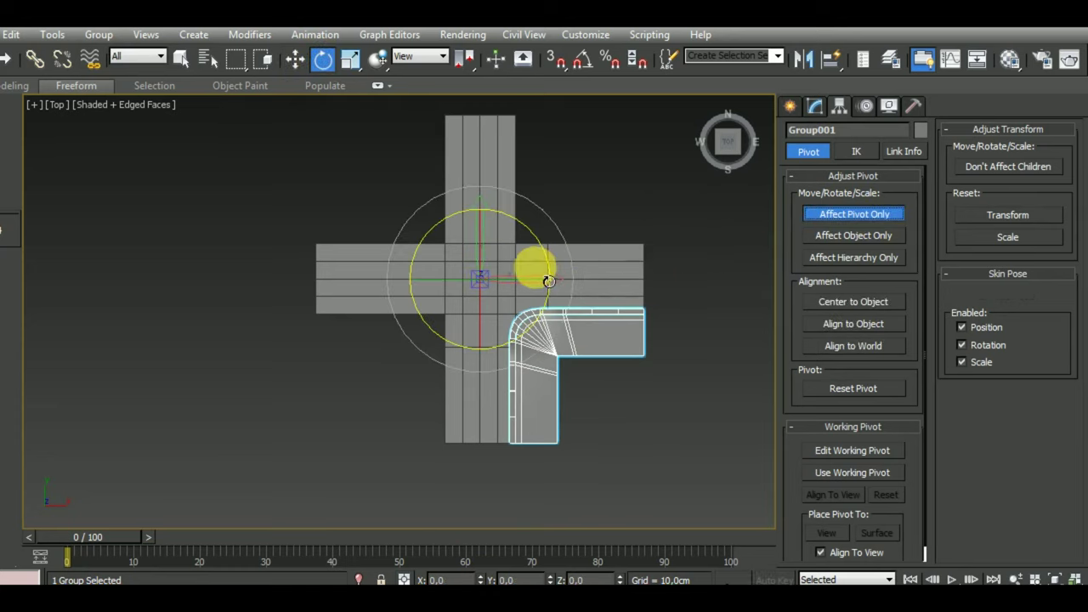
{"action": "left_click", "coordinate": [812, 213]}
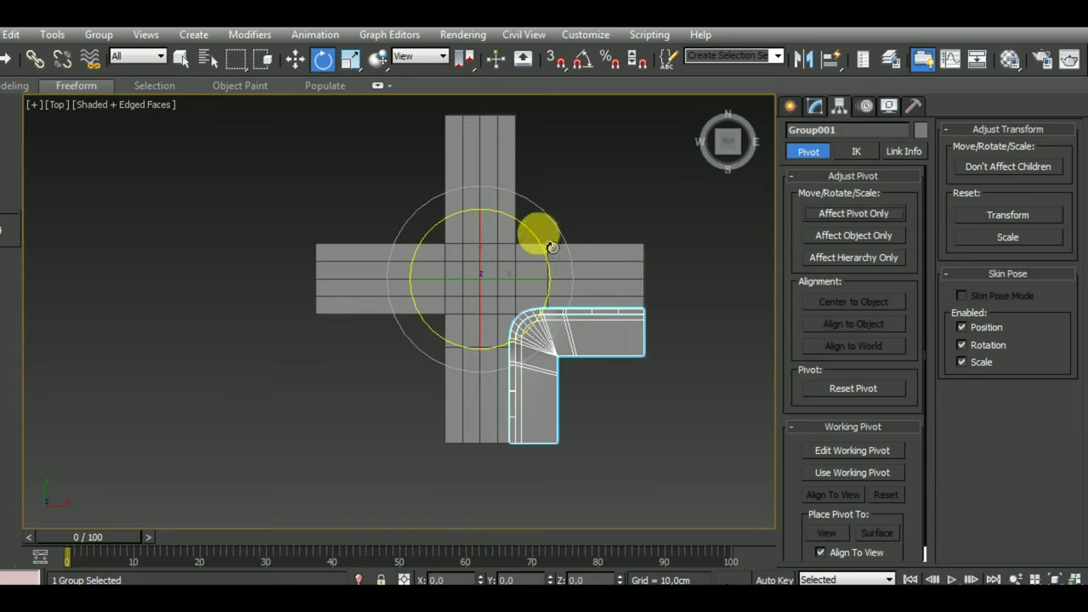
Step: Turn on Angle Snap and rotate-copy the corner into the lower-left and upper-left quadrants
{"action": "left_click_drag", "start_coordinate": [545, 246], "coordinate": [559, 348], "text": "shift"}
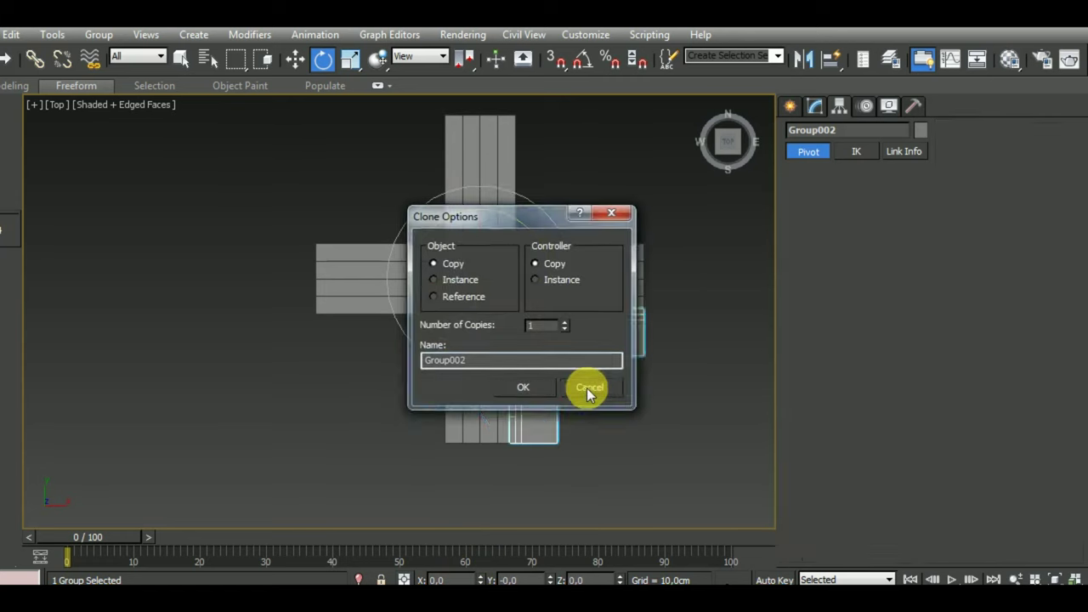
{"action": "left_click", "coordinate": [590, 387]}
{"action": "left_click", "coordinate": [582, 58]}
{"action": "left_click_drag", "start_coordinate": [532, 241], "coordinate": [581, 312], "text": "shift"}
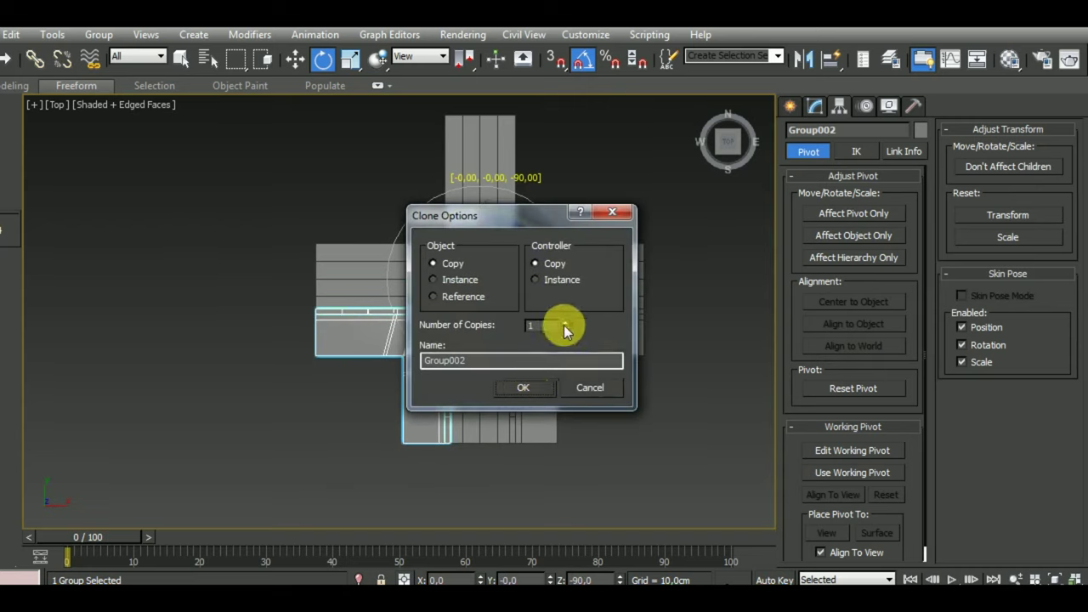
{"action": "left_click", "coordinate": [523, 386]}
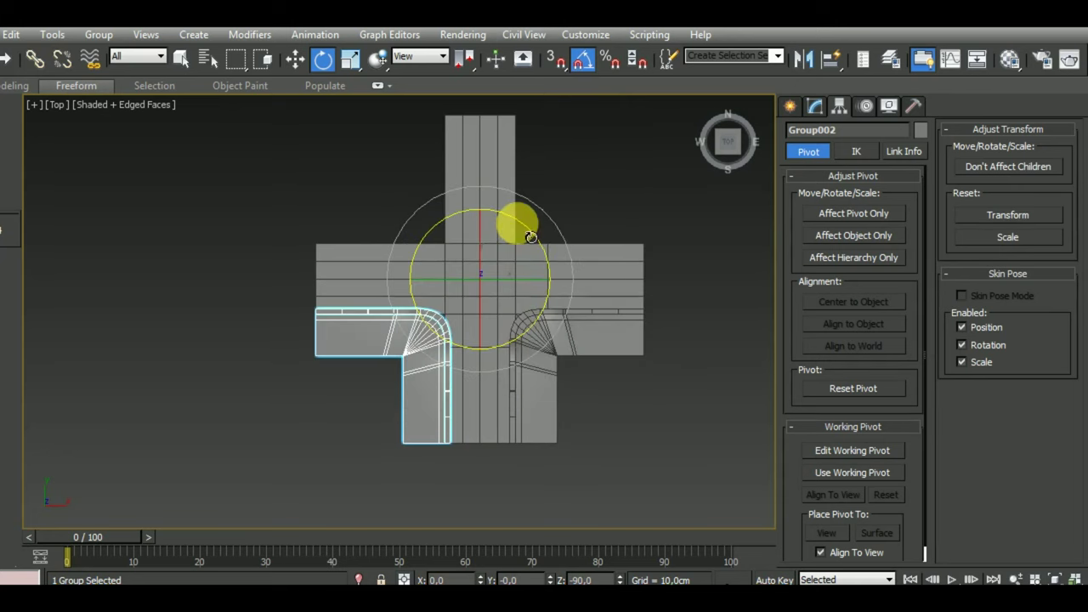
{"action": "left_click_drag", "start_coordinate": [530, 237], "coordinate": [526, 394], "text": "shift"}
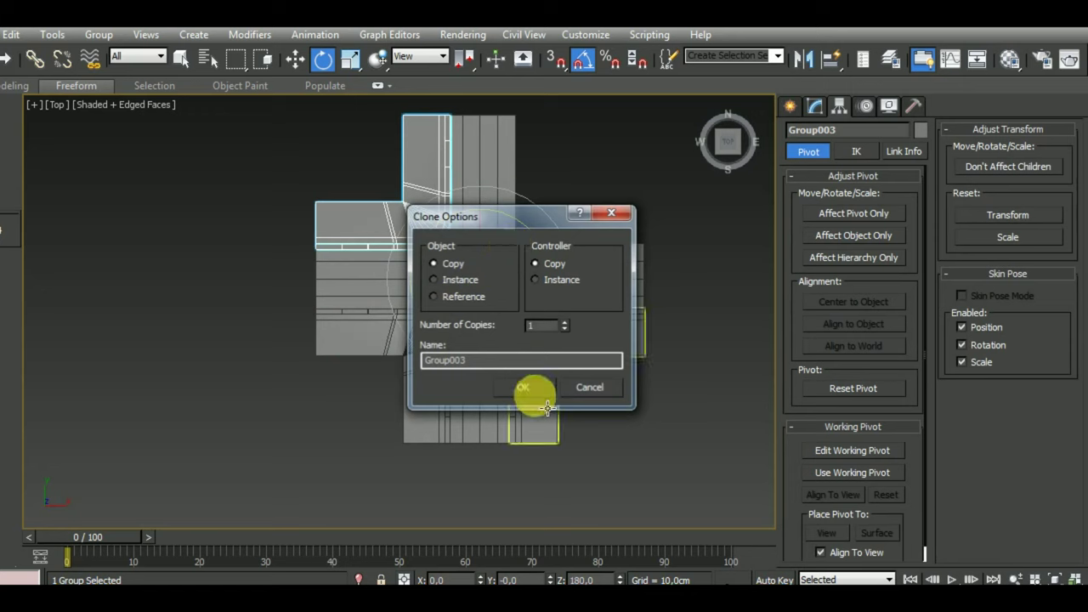
{"action": "key", "text": "Escape"}
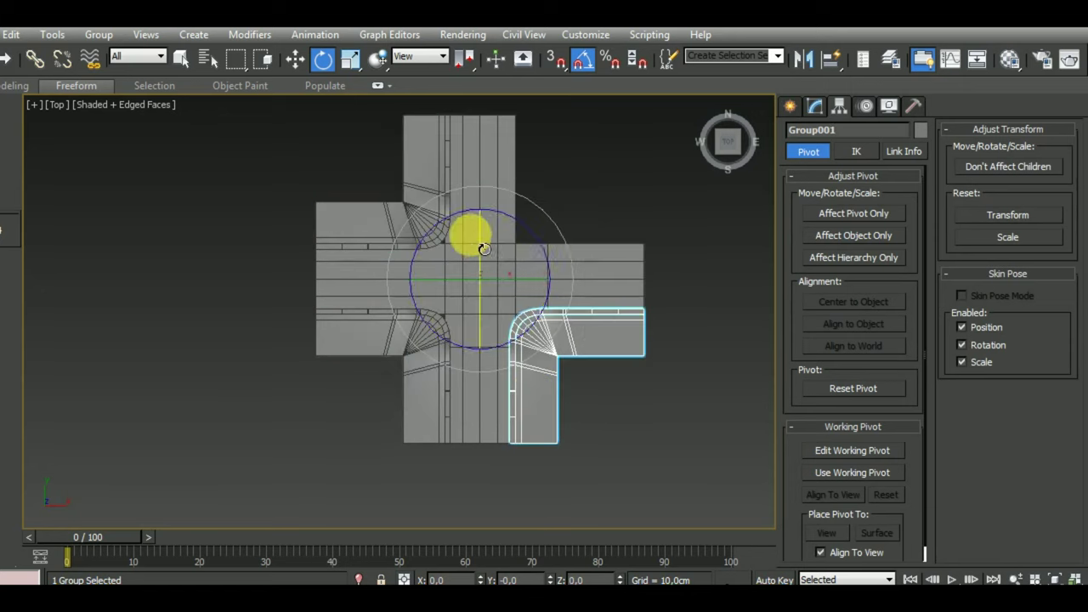
Step: Rotate-copy the upper-left corner piece into the upper-right quadrant, redoing a distorted copy
{"action": "left_click_drag", "start_coordinate": [525, 232], "coordinate": [564, 289], "text": "shift"}
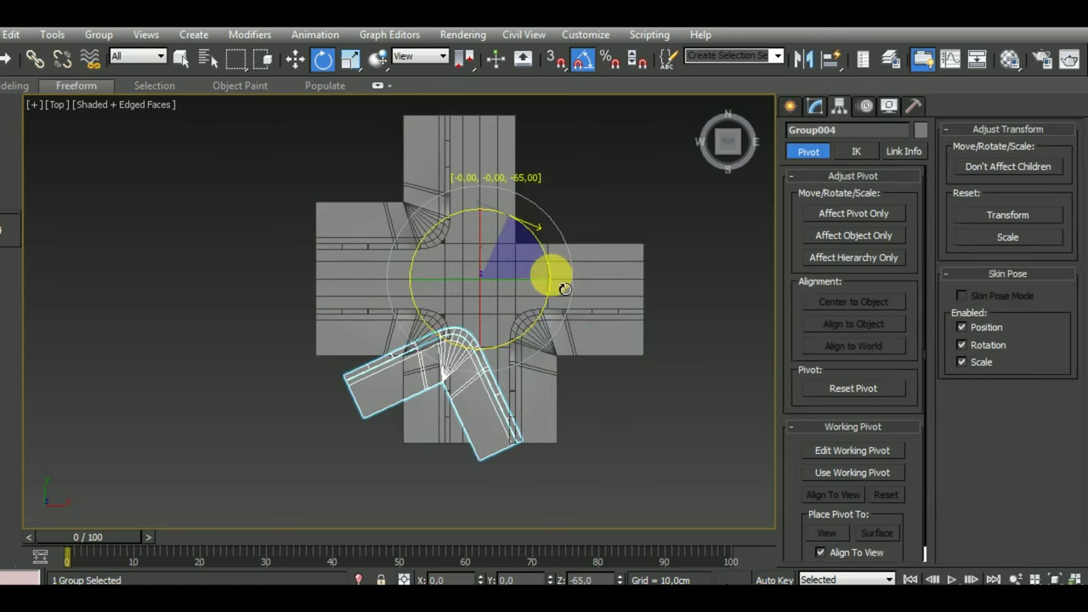
{"action": "left_click", "coordinate": [590, 387]}
{"action": "left_click", "coordinate": [391, 216]}
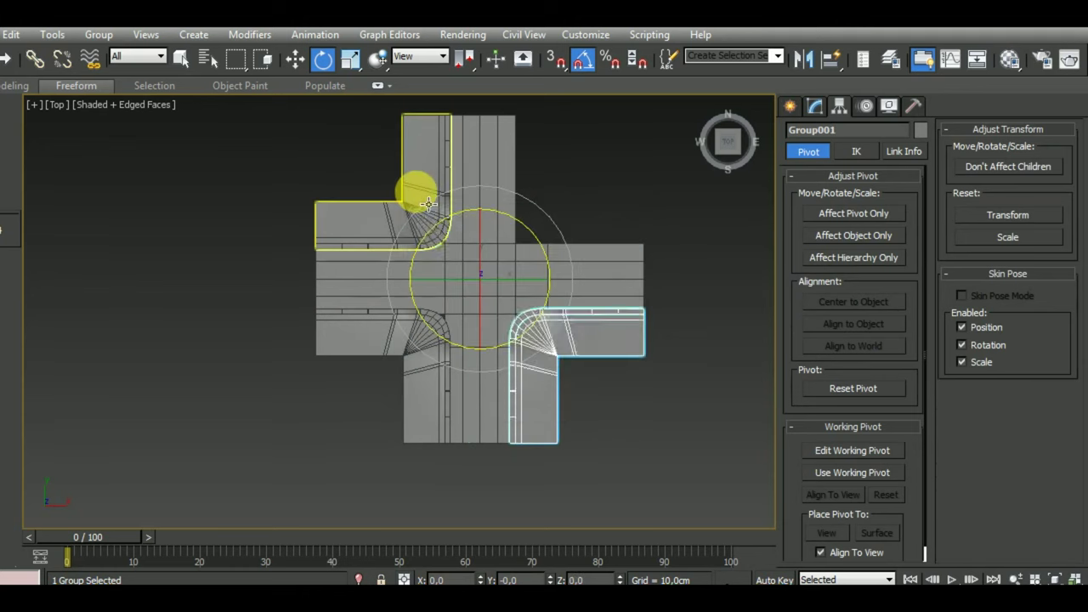
{"action": "left_click_drag", "start_coordinate": [543, 240], "coordinate": [573, 282], "text": "shift"}
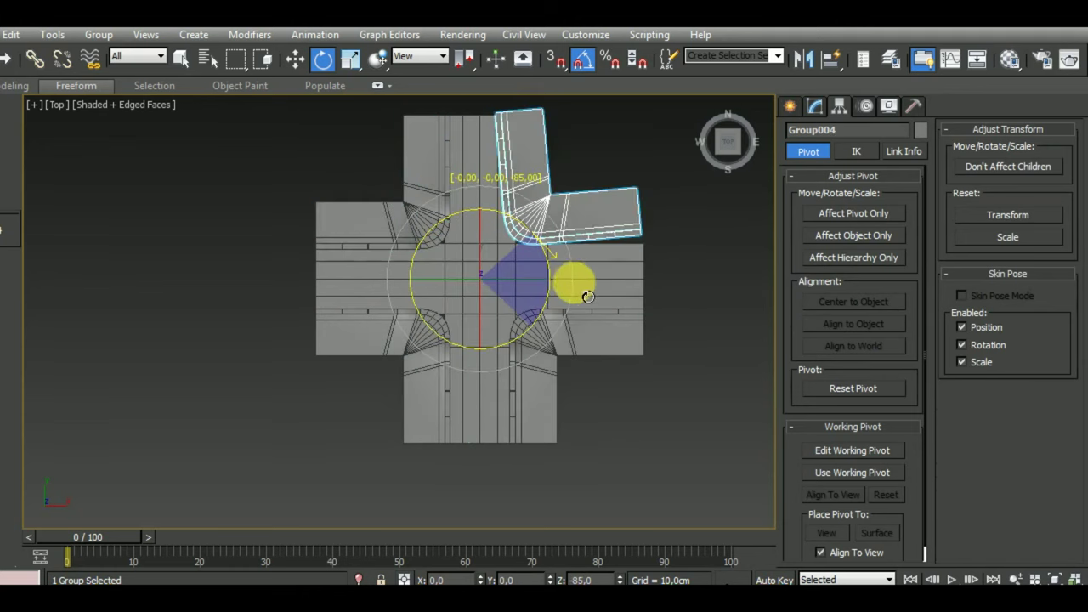
{"action": "left_click", "coordinate": [526, 393]}
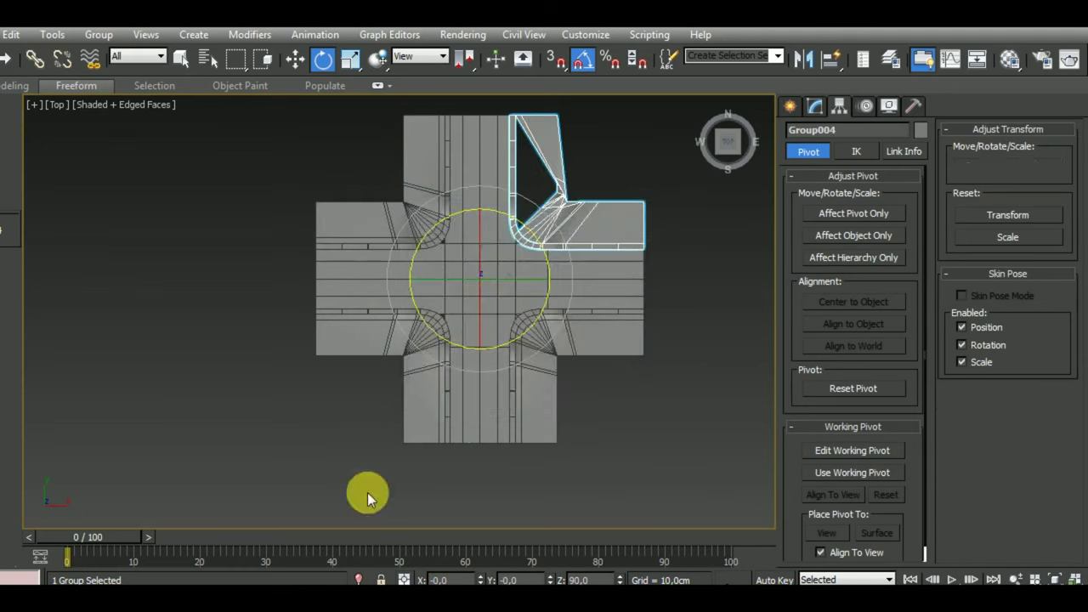
{"action": "key", "text": "ctrl+z"}
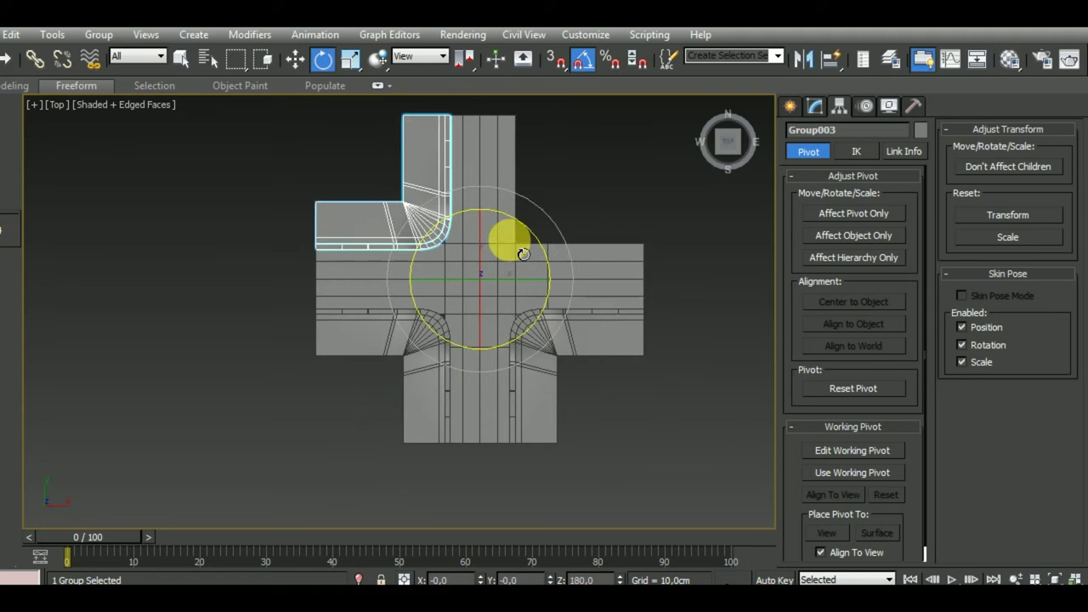
{"action": "left_click_drag", "start_coordinate": [529, 228], "coordinate": [568, 281], "text": "shift"}
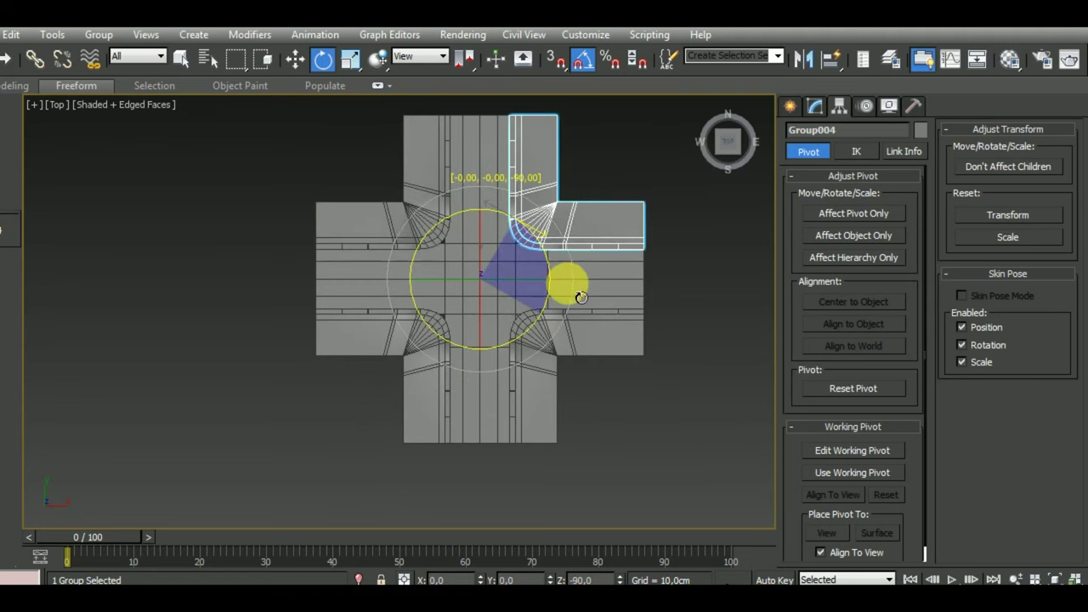
{"action": "left_click", "coordinate": [524, 387]}
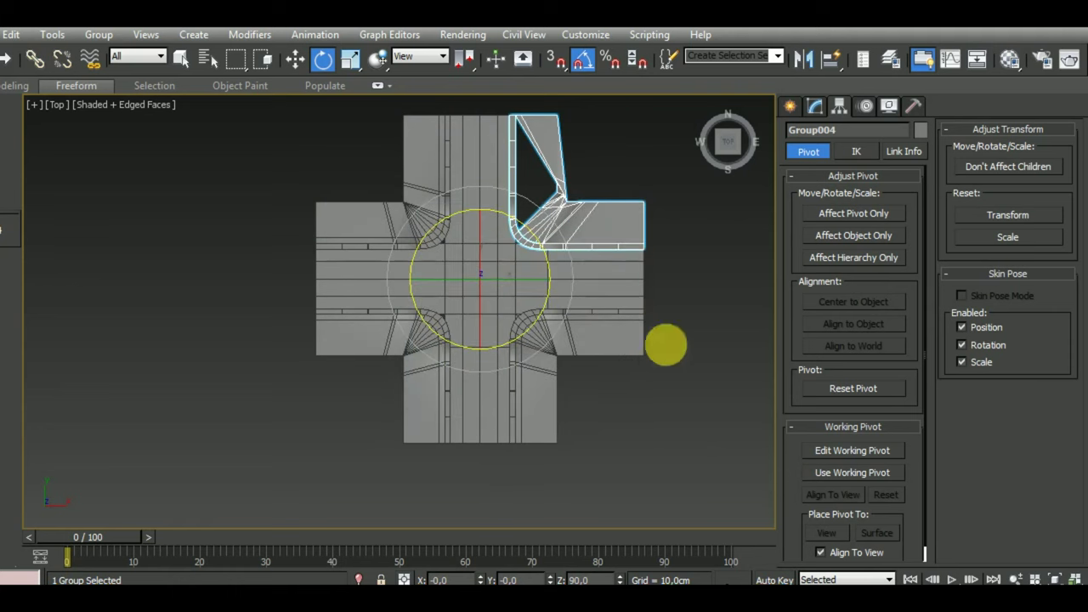
Step: From the Top view, rotate-copy the lower-right corner piece to fill the last quadrant
{"action": "mouse_move", "coordinate": [648, 451]}
{"action": "middle_mouse_down", "text": "alt"}
{"action": "mouse_move", "coordinate": [539, 352]}
{"action": "mouse_move", "coordinate": [544, 453]}
{"action": "middle_mouse_up", "text": "alt"}
{"action": "scroll", "coordinate": [567, 284], "scroll_direction": "up", "scroll_amount": 5}
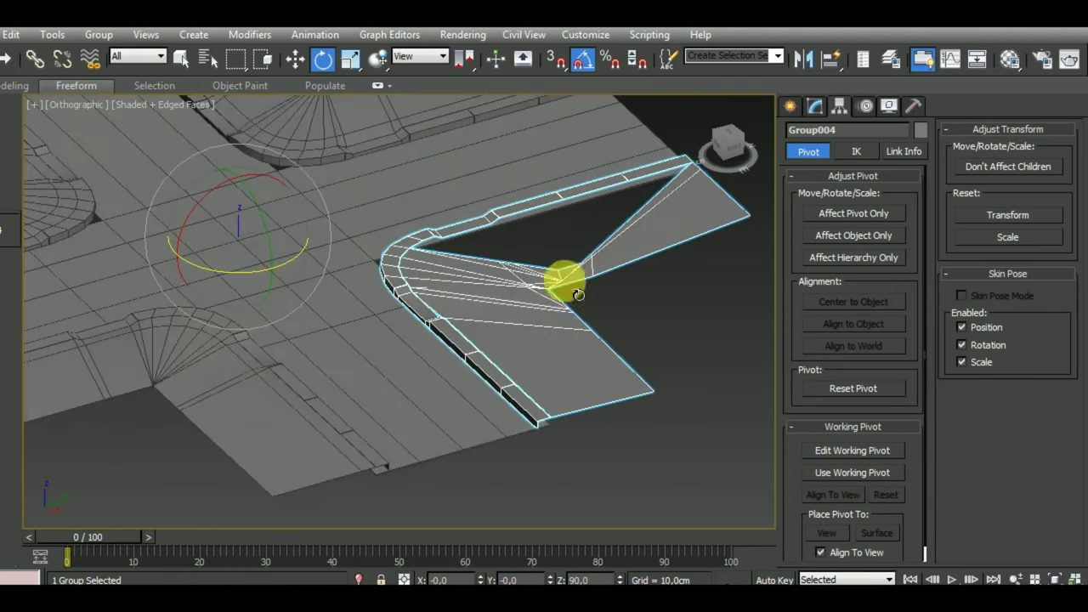
{"action": "scroll", "coordinate": [584, 351], "scroll_direction": "up", "scroll_amount": 2}
{"action": "scroll", "coordinate": [567, 332], "scroll_direction": "down", "scroll_amount": 4}
{"action": "mouse_move", "coordinate": [566, 333]}
{"action": "middle_mouse_down", "text": "alt"}
{"action": "mouse_move", "coordinate": [567, 393]}
{"action": "mouse_move", "coordinate": [435, 445]}
{"action": "middle_mouse_up", "text": "alt"}
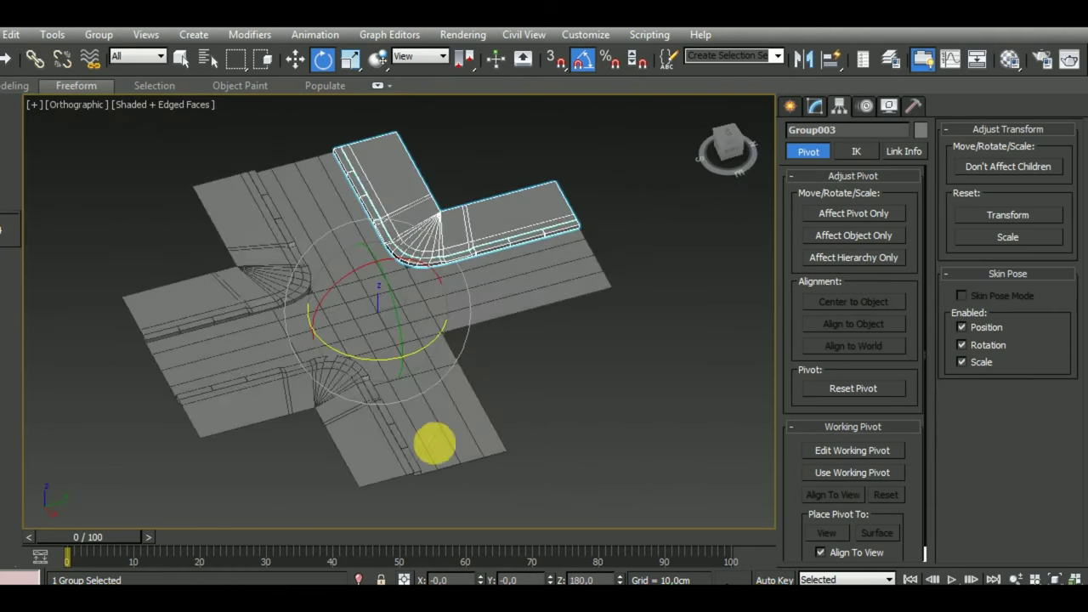
{"action": "left_click", "coordinate": [401, 459]}
{"action": "key", "text": "t"}
{"action": "scroll", "coordinate": [391, 408], "scroll_direction": "down", "scroll_amount": 3}
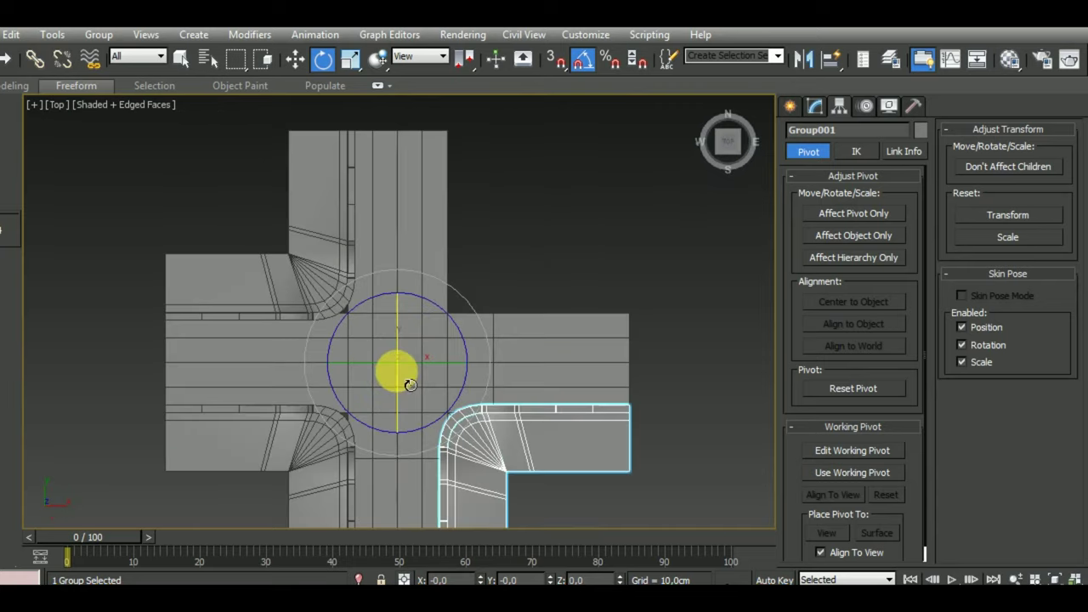
{"action": "left_click_drag", "start_coordinate": [470, 343], "coordinate": [432, 281], "text": "shift"}
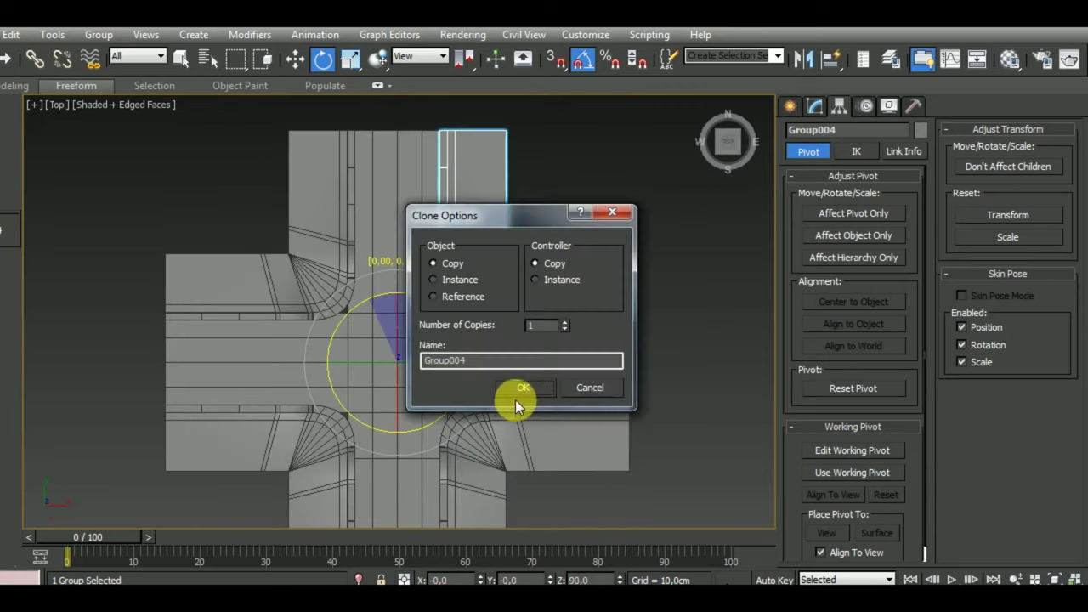
{"action": "left_click", "coordinate": [518, 384]}
{"action": "mouse_move", "coordinate": [587, 449]}
{"action": "middle_mouse_down", "text": "alt"}
{"action": "mouse_move", "coordinate": [668, 442]}
{"action": "mouse_move", "coordinate": [688, 420]}
{"action": "middle_mouse_up", "text": "alt"}
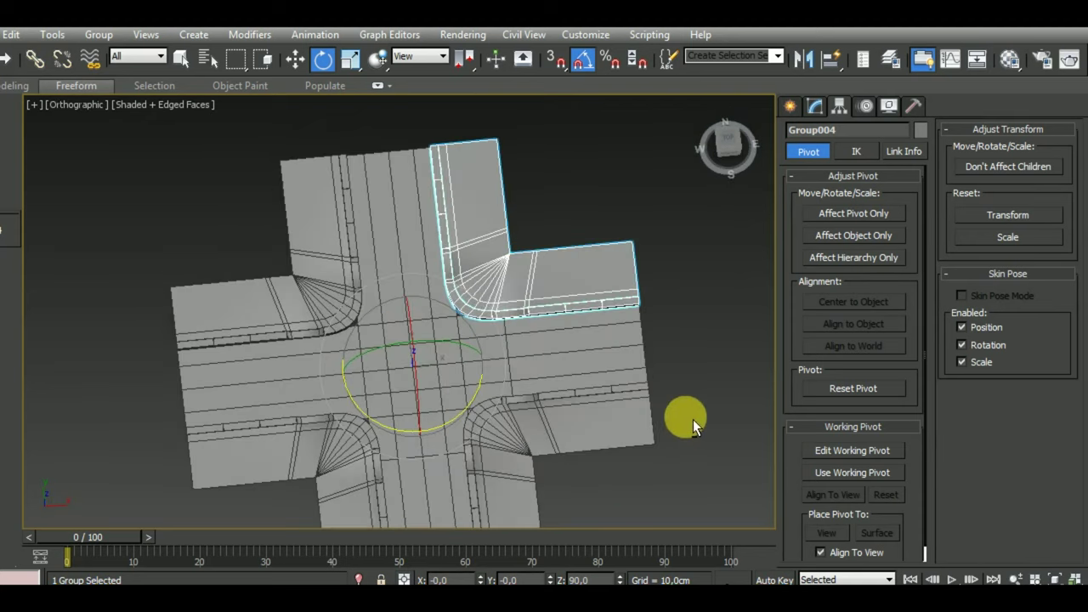
Step: Isolate the road plane Plane001 and add a Symmetry modifier to it
{"action": "left_click", "coordinate": [456, 463]}
{"action": "scroll", "coordinate": [449, 398], "scroll_direction": "up", "scroll_amount": 5}
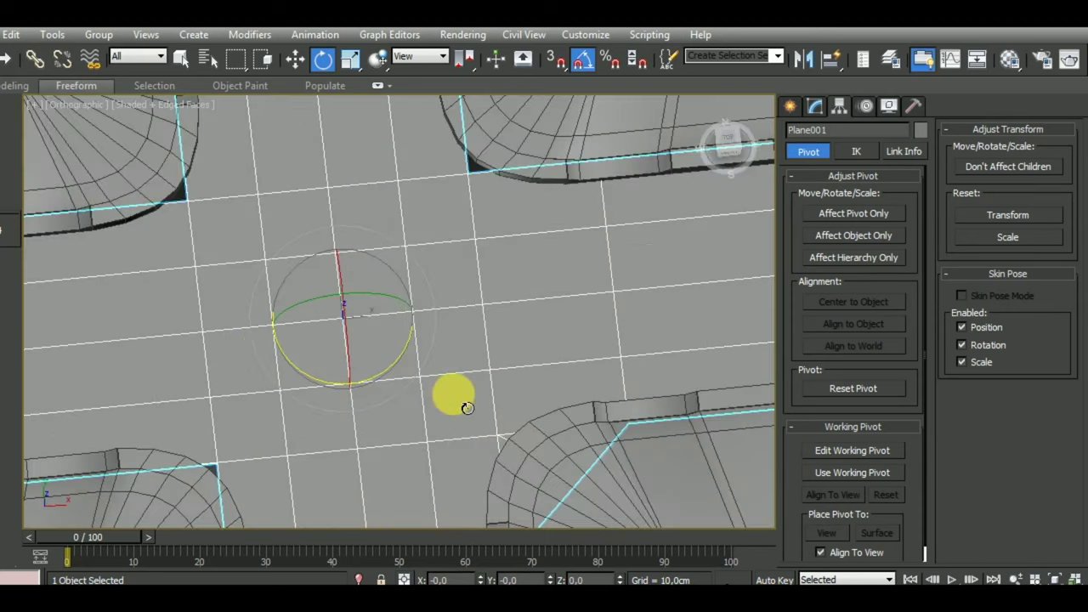
{"action": "scroll", "coordinate": [450, 399], "scroll_direction": "down", "scroll_amount": 4}
{"action": "left_click", "coordinate": [361, 579]}
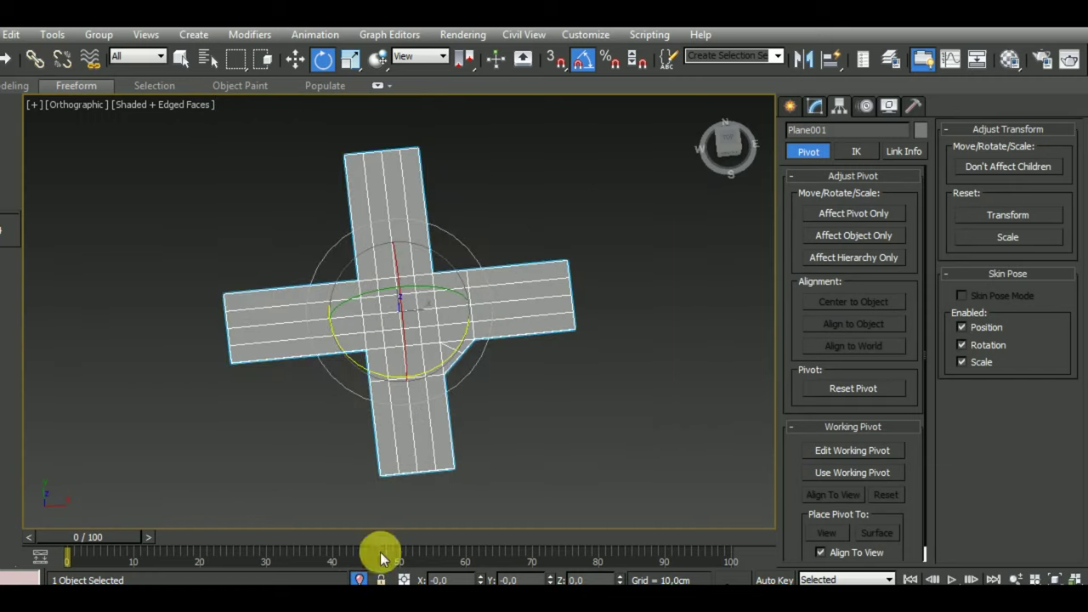
{"action": "mouse_move", "coordinate": [585, 436]}
{"action": "middle_mouse_down", "text": "alt"}
{"action": "mouse_move", "coordinate": [504, 469]}
{"action": "mouse_move", "coordinate": [425, 456]}
{"action": "mouse_move", "coordinate": [417, 461]}
{"action": "mouse_move", "coordinate": [431, 474]}
{"action": "mouse_move", "coordinate": [432, 458]}
{"action": "middle_mouse_up", "text": "alt"}
{"action": "left_click", "coordinate": [815, 105]}
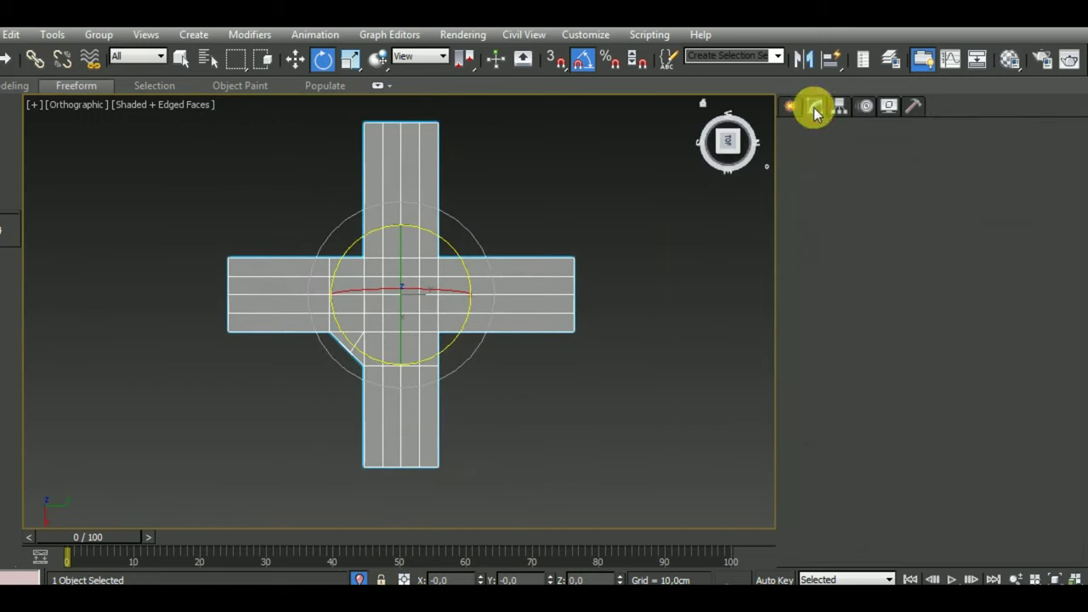
{"action": "left_click", "coordinate": [884, 217]}
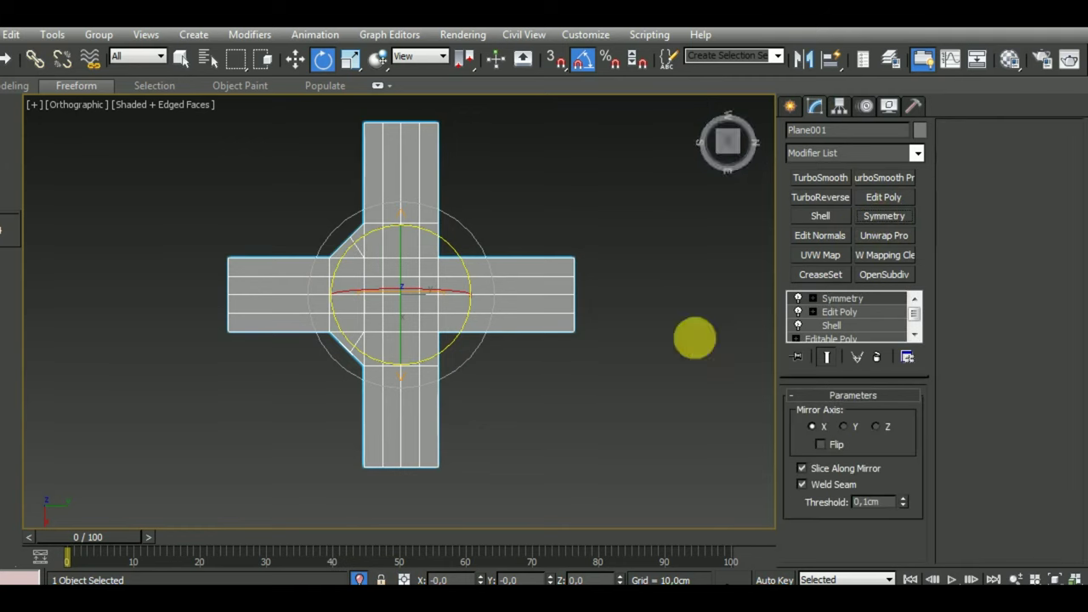
Step: Set the Symmetry mirror axis to Y with Flip, then restore the full view and deselect
{"action": "mouse_move", "coordinate": [586, 405]}
{"action": "middle_mouse_down", "text": "alt"}
{"action": "mouse_move", "coordinate": [661, 364]}
{"action": "mouse_move", "coordinate": [593, 380]}
{"action": "middle_mouse_up", "text": "alt"}
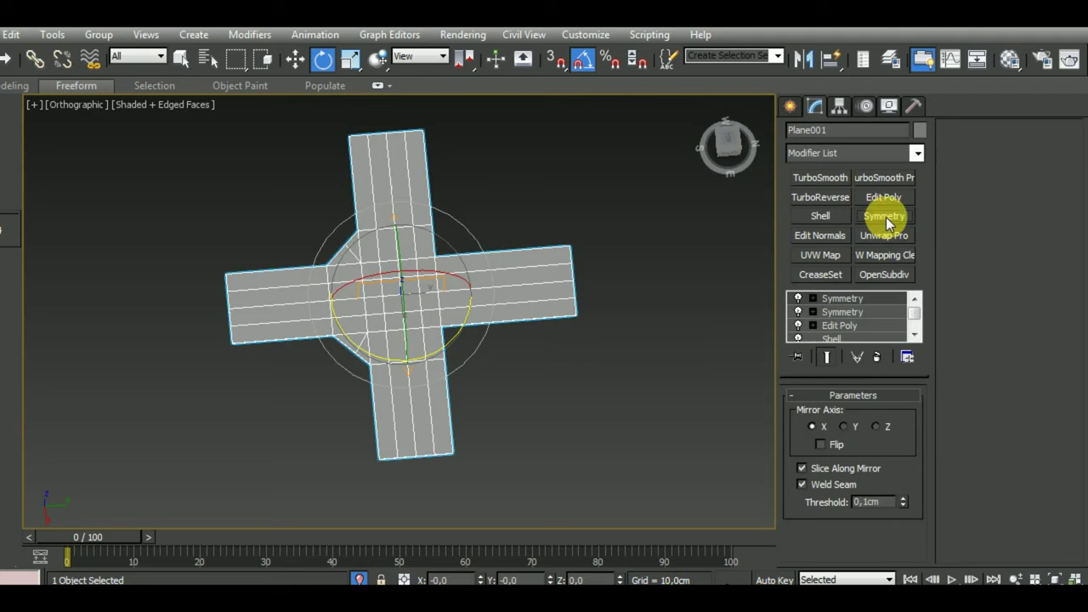
{"action": "left_click", "coordinate": [842, 312]}
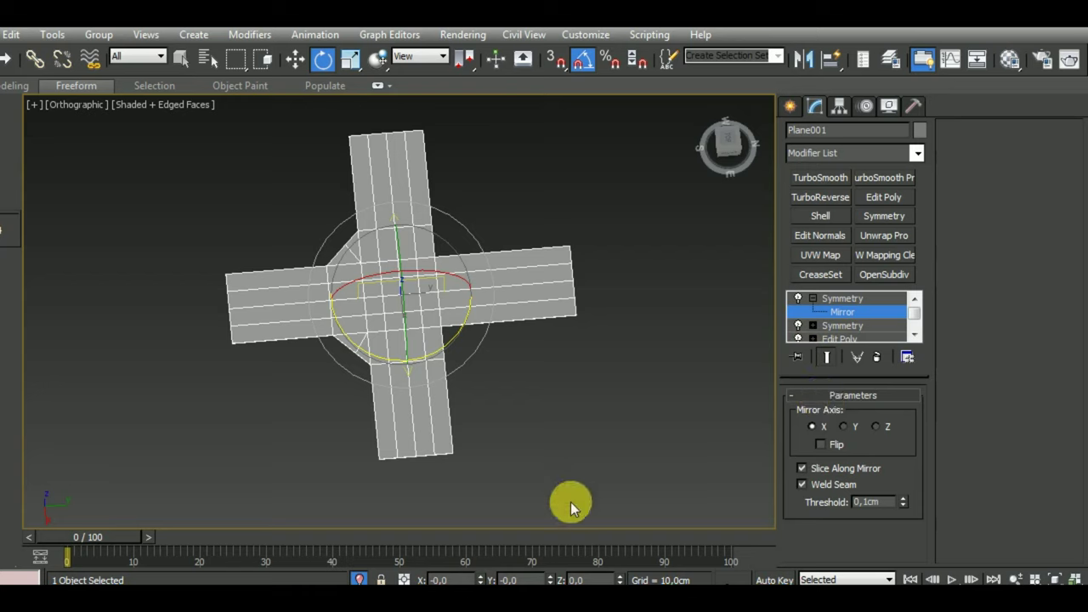
{"action": "key", "text": "w"}
{"action": "left_click", "coordinate": [814, 428]}
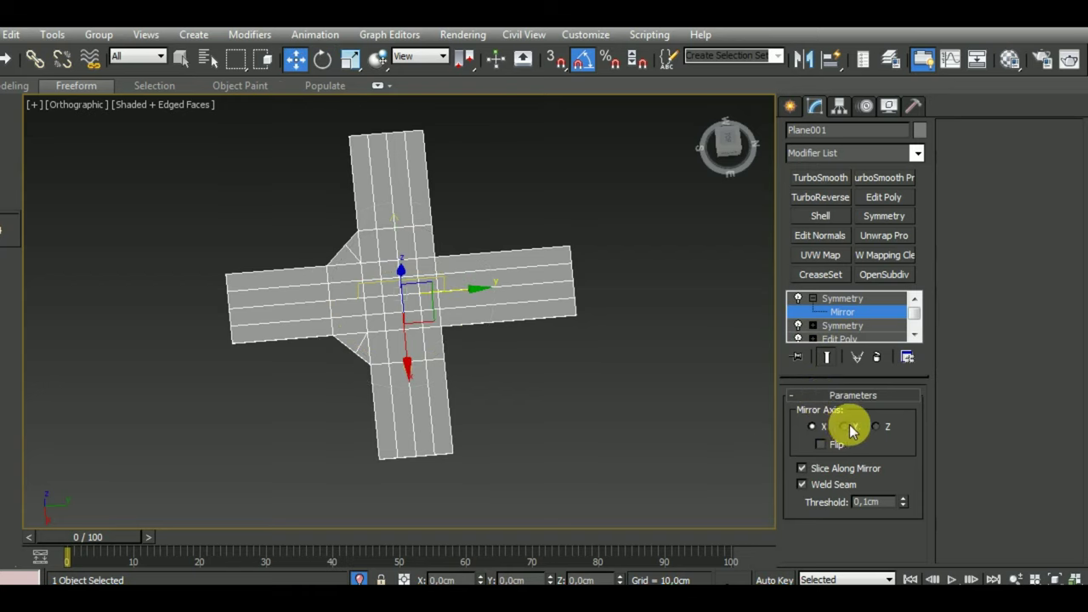
{"action": "left_click", "coordinate": [824, 443]}
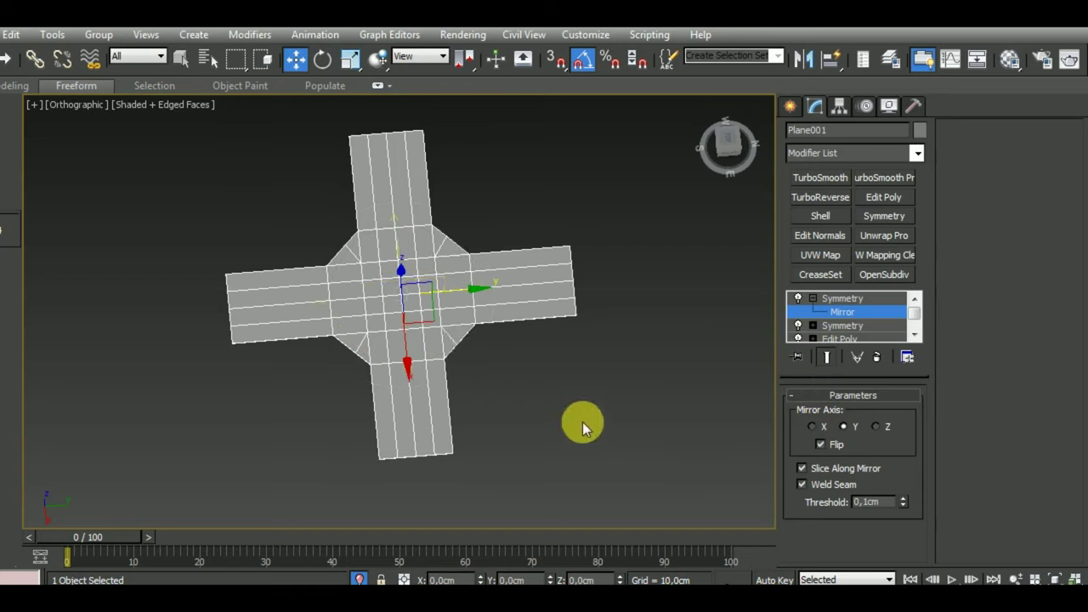
{"action": "left_click", "coordinate": [853, 300]}
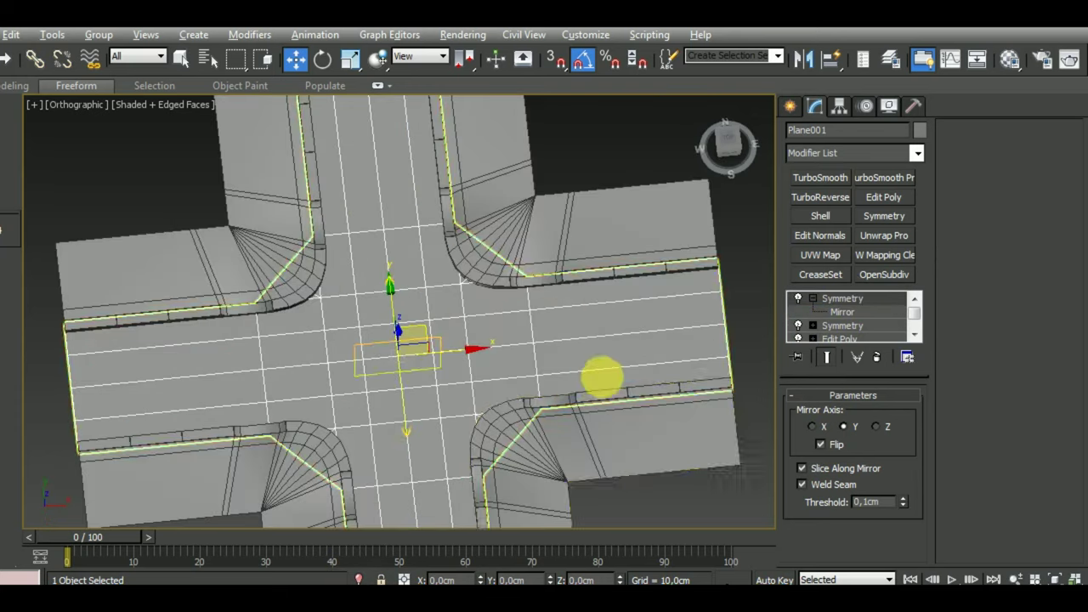
{"action": "middle_click_drag", "start_coordinate": [600, 382], "coordinate": [706, 313], "text": "alt"}
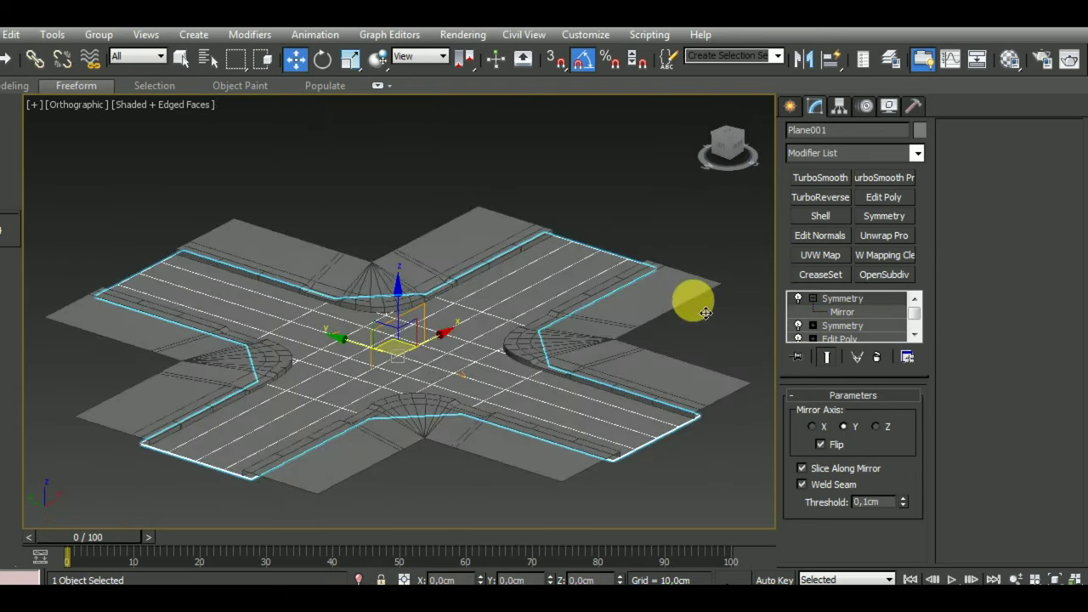
{"action": "left_click", "coordinate": [723, 340]}
{"action": "scroll", "coordinate": [671, 315], "scroll_direction": "down", "scroll_amount": 2}
{"action": "scroll", "coordinate": [642, 312], "scroll_direction": "down", "scroll_amount": 4}
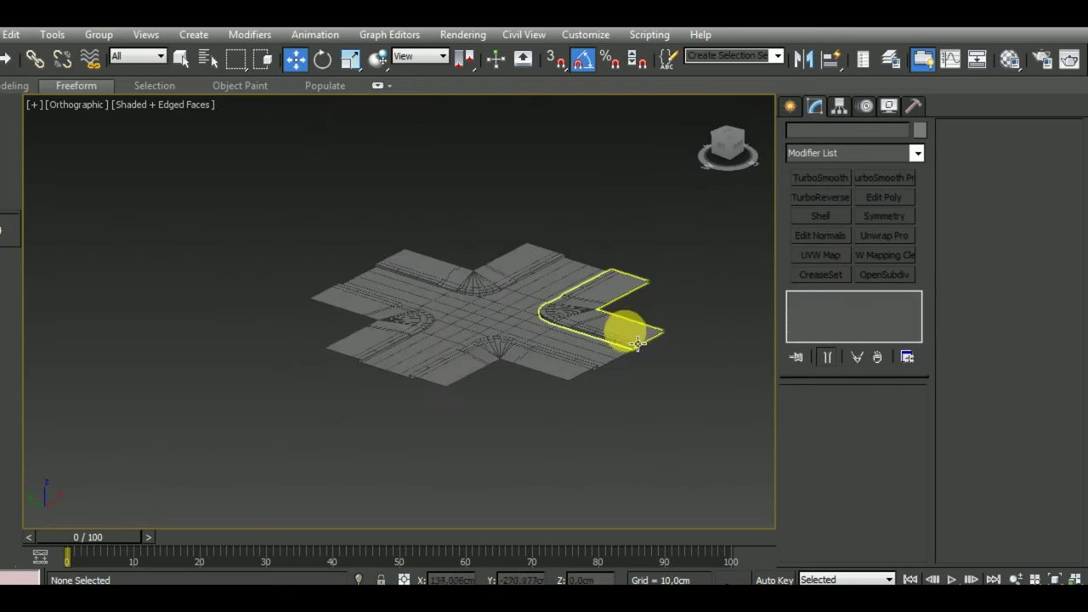
Step: Select the whole road mesh in perspective and assign it a light grey VRayMtl
{"action": "key", "text": "p"}
{"action": "scroll", "coordinate": [670, 409], "scroll_direction": "down", "scroll_amount": 3}
{"action": "middle_click_drag", "start_coordinate": [655, 416], "coordinate": [582, 384]}
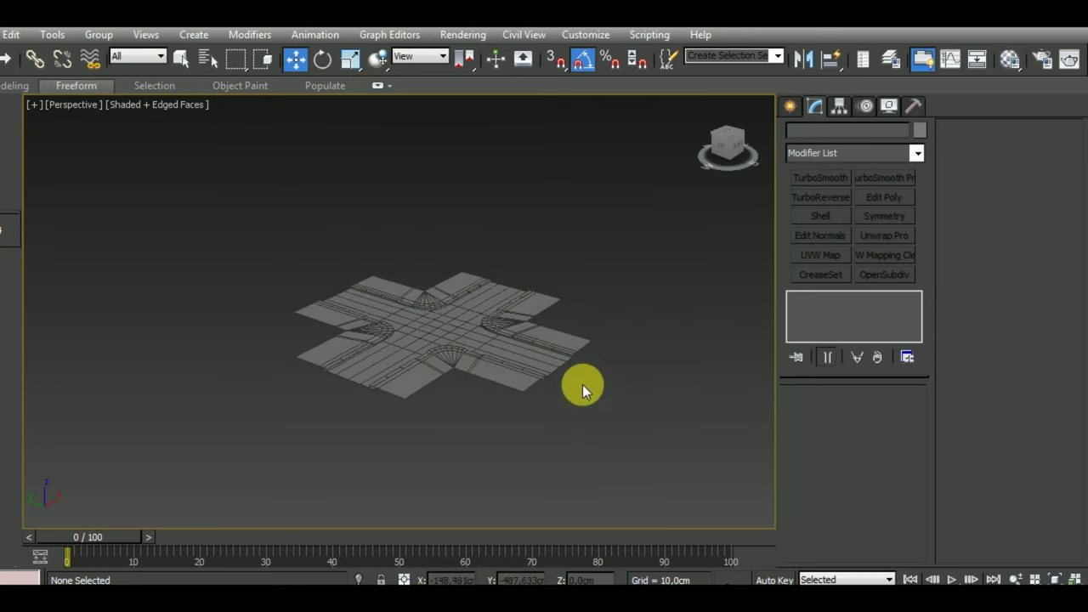
{"action": "left_click_drag", "start_coordinate": [612, 227], "coordinate": [227, 461]}
{"action": "key", "text": "m"}
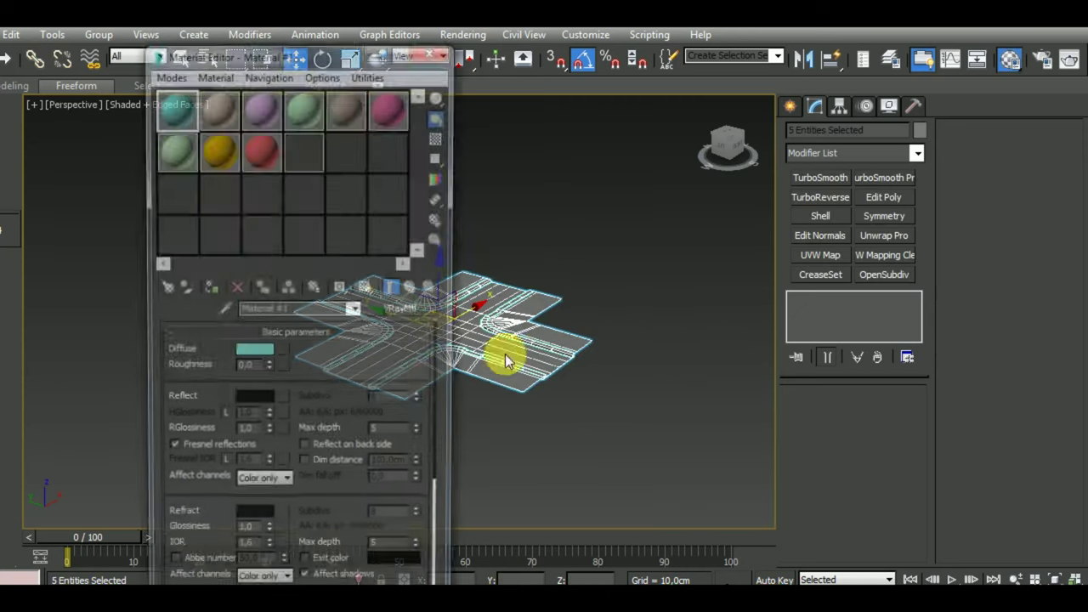
{"action": "left_click", "coordinate": [220, 245]}
{"action": "left_click", "coordinate": [208, 288]}
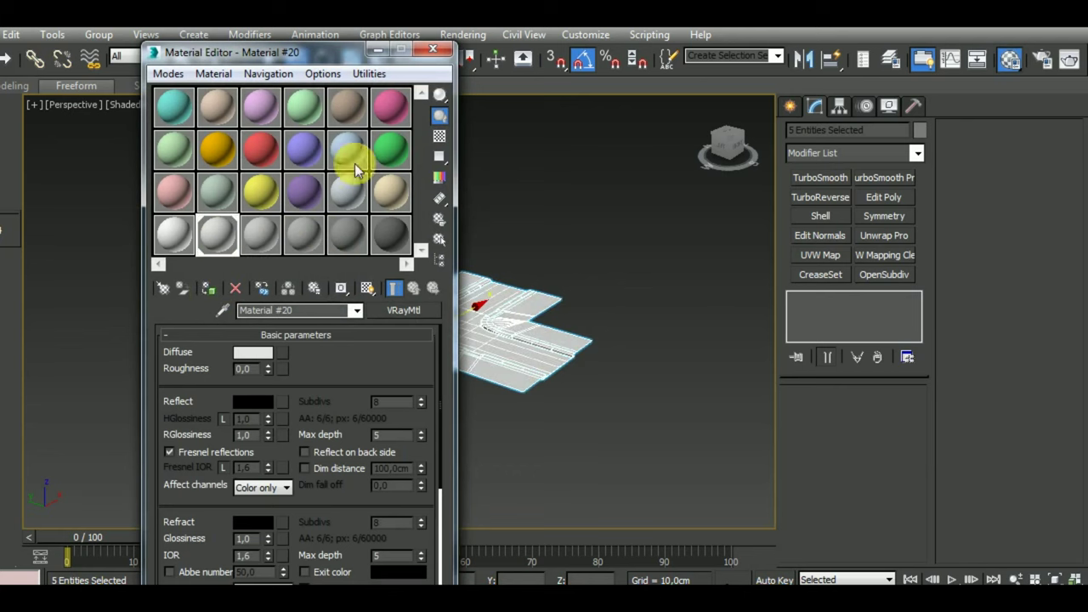
{"action": "left_click", "coordinate": [260, 235]}
{"action": "left_click", "coordinate": [208, 289]}
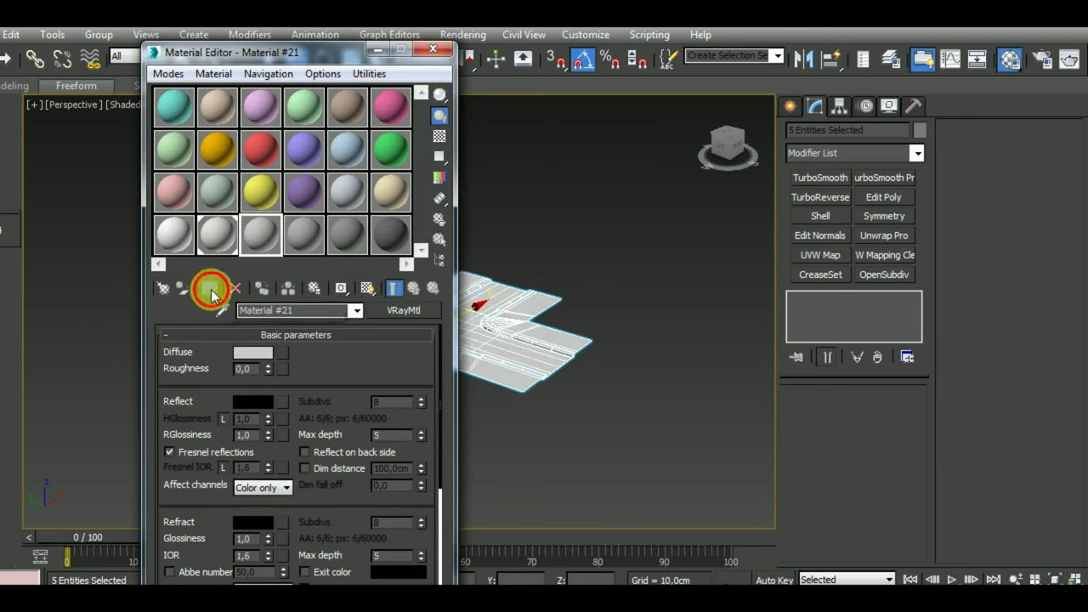
{"action": "left_click", "coordinate": [434, 56]}
Step: Deselect the road and orbit from near top-down to a low oblique angle to inspect it
{"action": "left_click", "coordinate": [671, 407]}
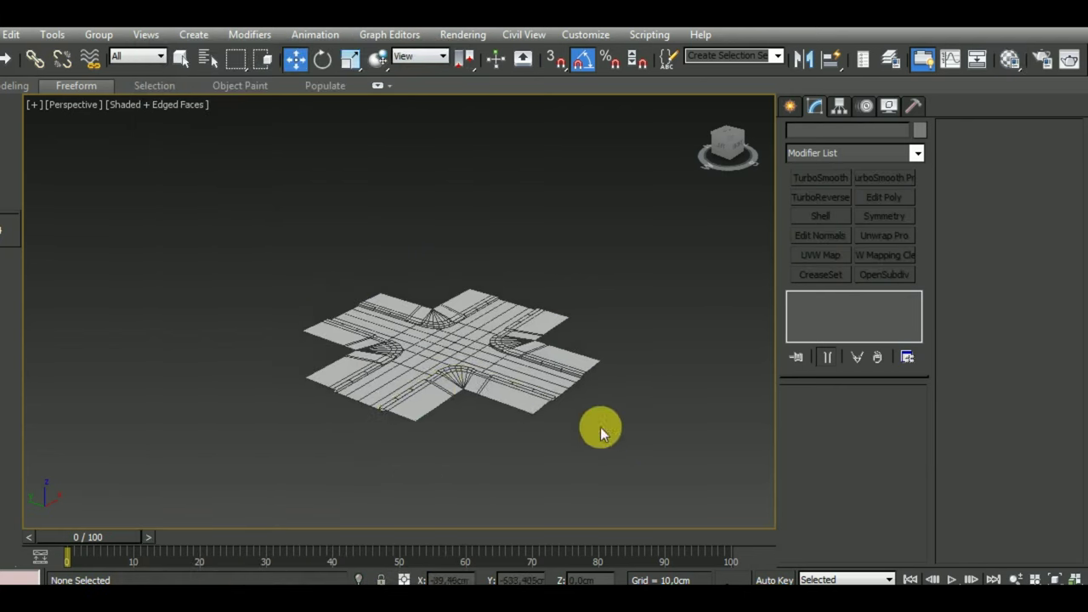
{"action": "scroll", "coordinate": [482, 390], "scroll_direction": "up", "scroll_amount": 4}
{"action": "scroll", "coordinate": [482, 390], "scroll_direction": "down", "scroll_amount": 3}
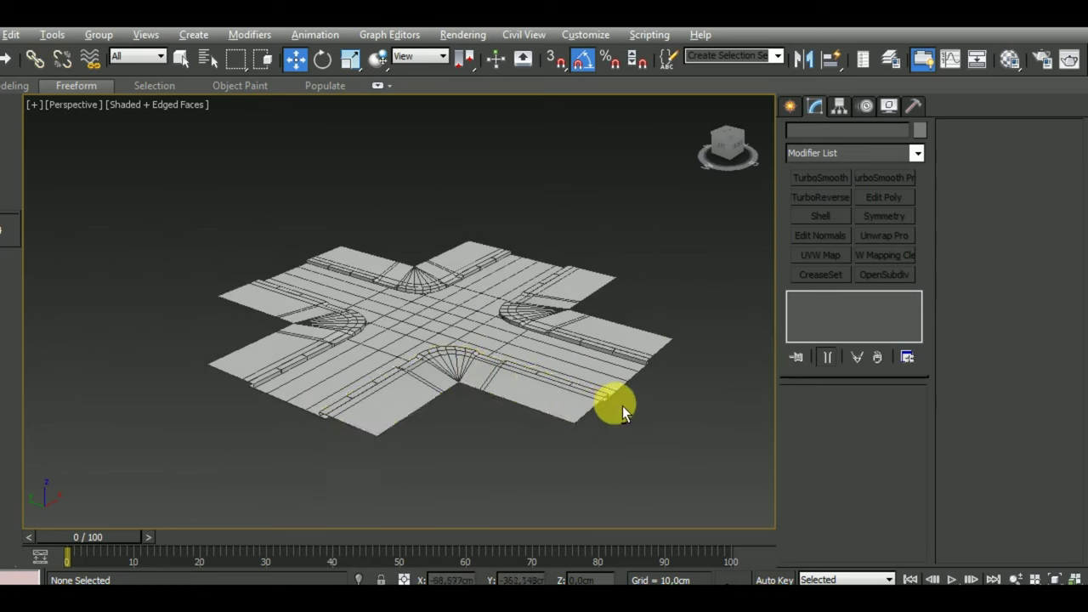
{"action": "mouse_move", "coordinate": [622, 406]}
{"action": "middle_mouse_down", "text": "alt"}
{"action": "mouse_move", "coordinate": [545, 452]}
{"action": "mouse_move", "coordinate": [540, 470]}
{"action": "mouse_move", "coordinate": [539, 442]}
{"action": "middle_mouse_up", "text": "alt"}
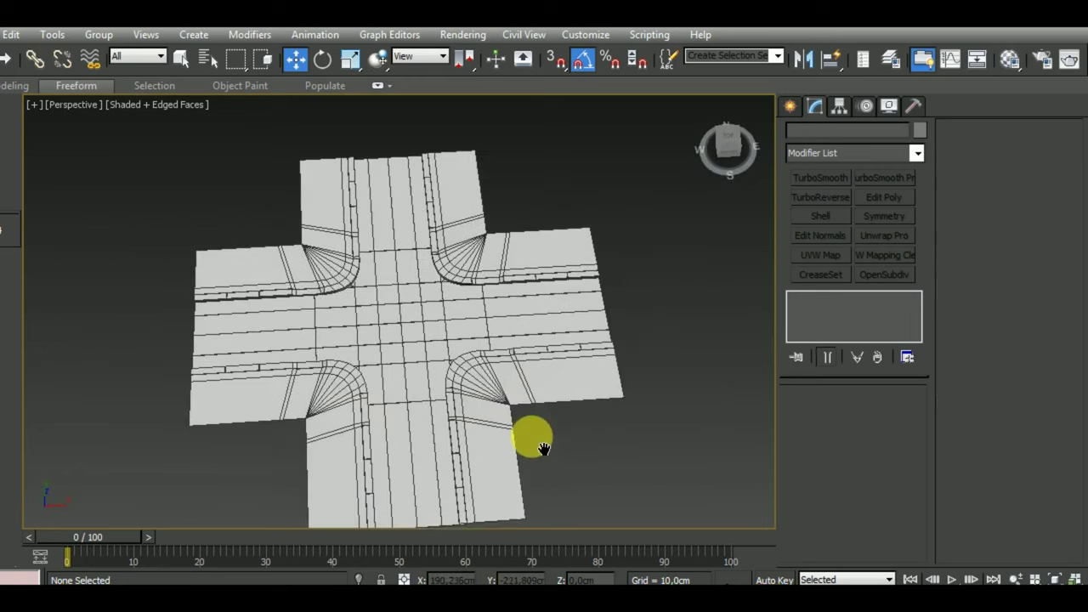
{"action": "scroll", "coordinate": [540, 421], "scroll_direction": "down", "scroll_amount": 3}
{"action": "scroll", "coordinate": [496, 370], "scroll_direction": "up", "scroll_amount": 4}
{"action": "scroll", "coordinate": [496, 372], "scroll_direction": "down", "scroll_amount": 2}
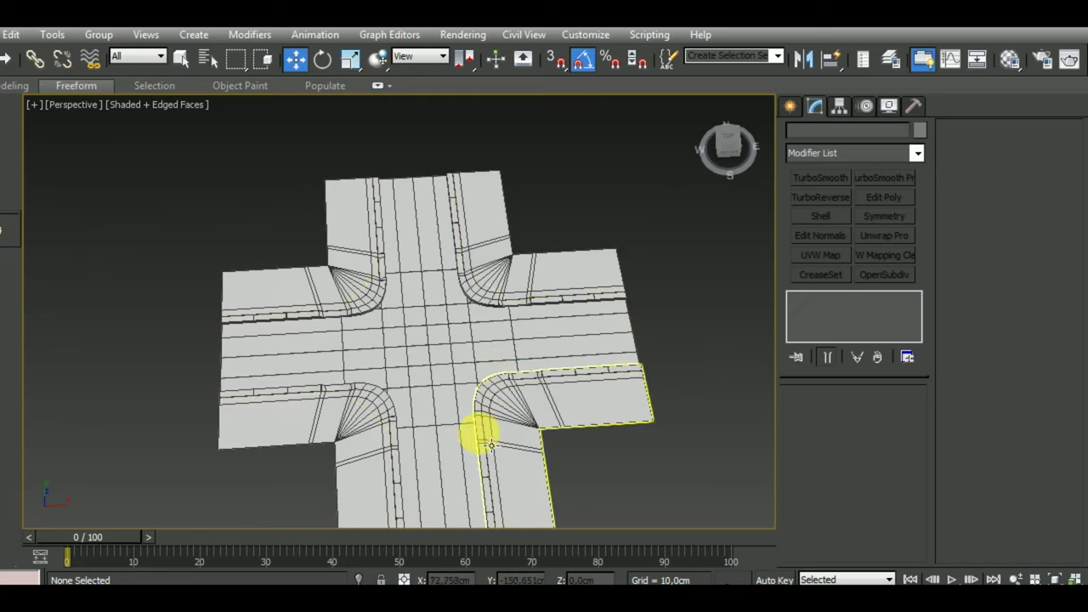
{"action": "mouse_move", "coordinate": [481, 433]}
{"action": "middle_mouse_down", "text": "alt"}
{"action": "mouse_move", "coordinate": [575, 372]}
{"action": "mouse_move", "coordinate": [603, 389]}
{"action": "mouse_move", "coordinate": [617, 369]}
{"action": "mouse_move", "coordinate": [638, 382]}
{"action": "mouse_move", "coordinate": [637, 412]}
{"action": "mouse_move", "coordinate": [604, 437]}
{"action": "mouse_move", "coordinate": [609, 449]}
{"action": "mouse_move", "coordinate": [517, 447]}
{"action": "mouse_move", "coordinate": [479, 471]}
{"action": "middle_mouse_up", "text": "alt"}
Step: In Top view, draw a thin Plane across the road between the two lower curb corners
{"action": "key", "text": "t"}
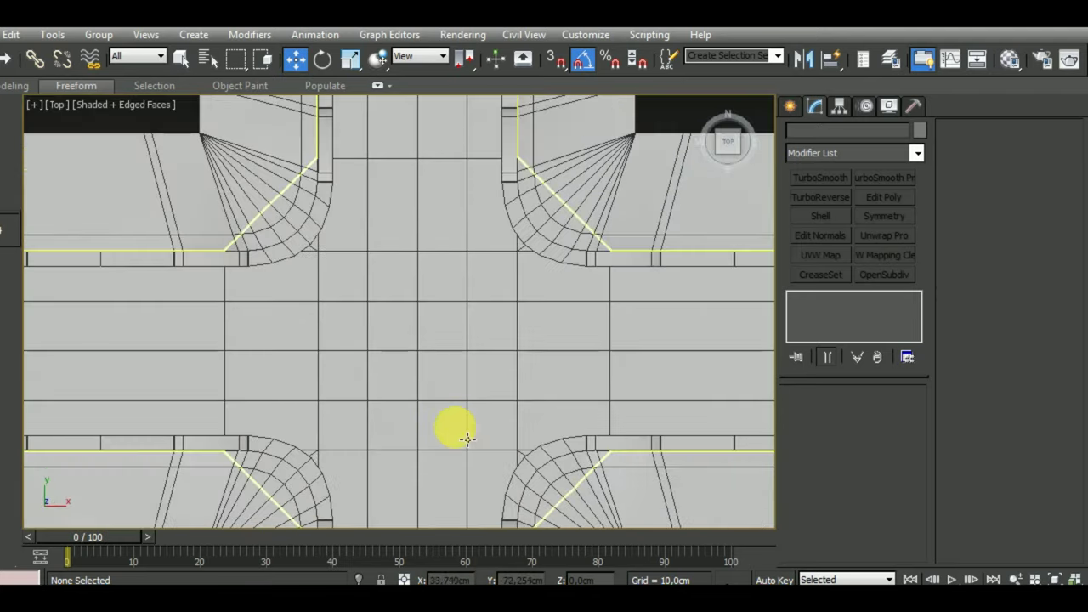
{"action": "key", "text": "z"}
{"action": "scroll", "coordinate": [445, 365], "scroll_direction": "up", "scroll_amount": 5}
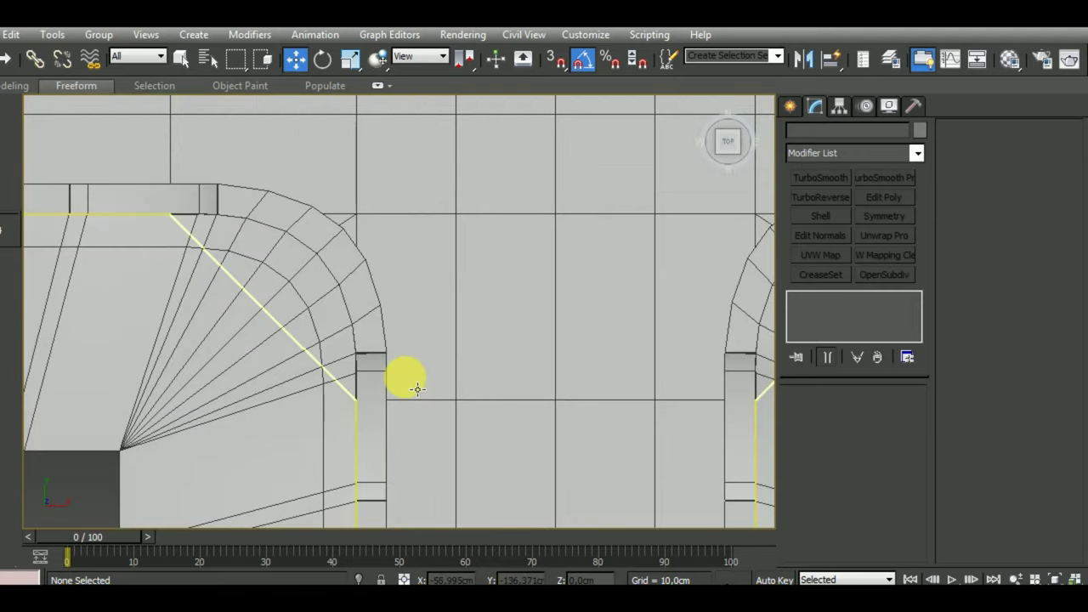
{"action": "scroll", "coordinate": [416, 388], "scroll_direction": "down", "scroll_amount": 2}
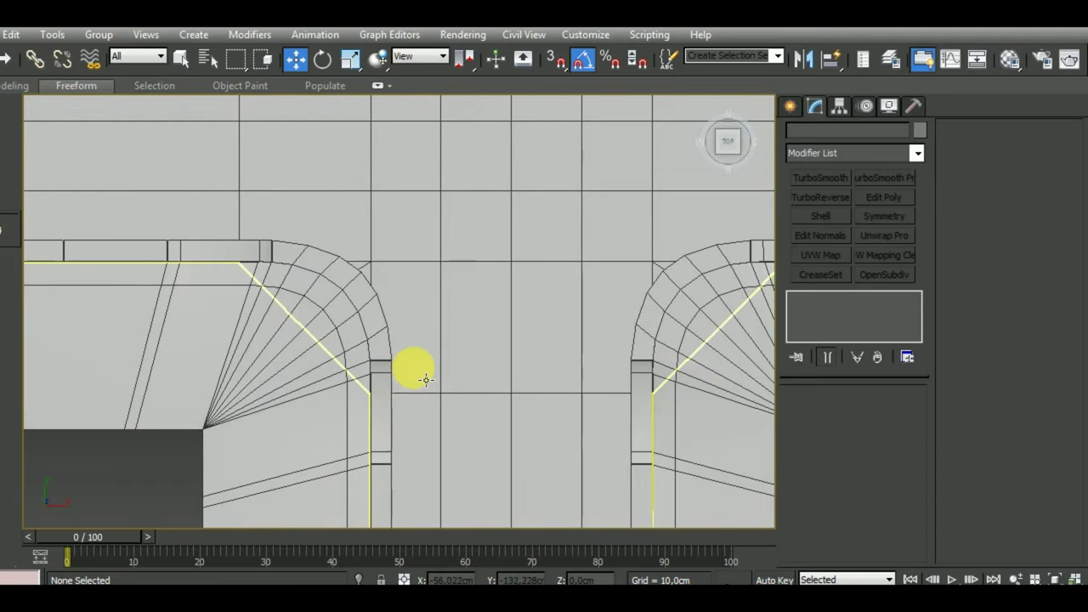
{"action": "left_click", "coordinate": [790, 105]}
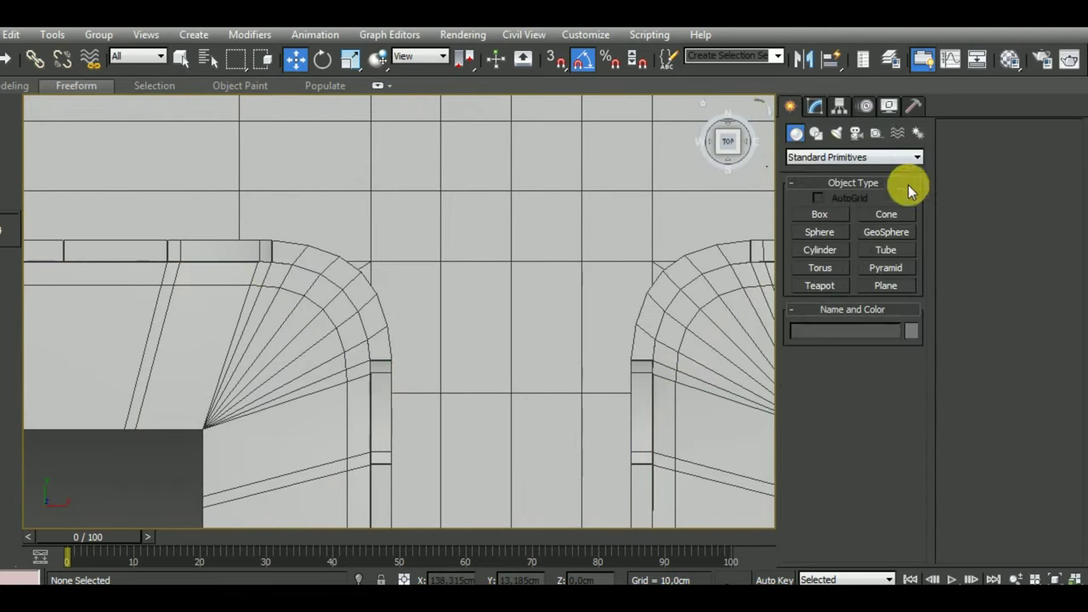
{"action": "left_click", "coordinate": [886, 285]}
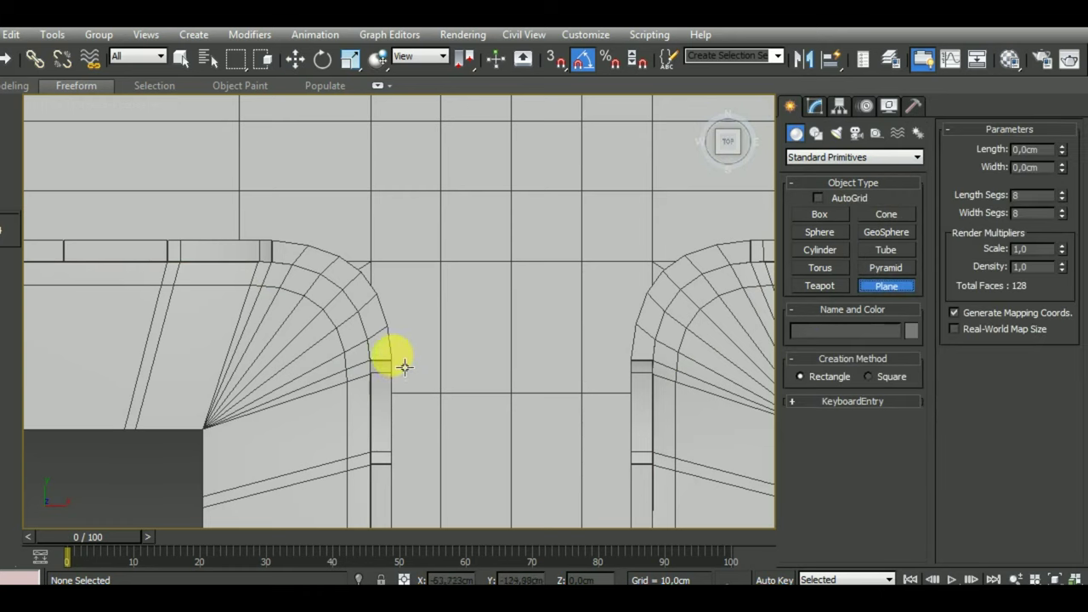
{"action": "left_click_drag", "start_coordinate": [397, 356], "coordinate": [647, 367]}
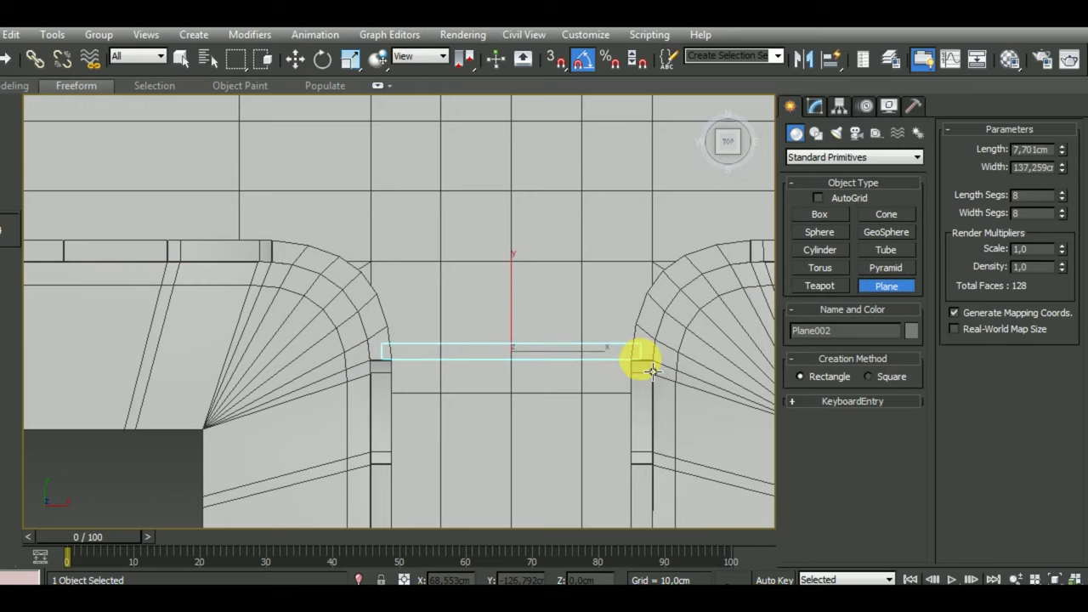
Step: Raise the plane slightly above the road surface
{"action": "left_click", "coordinate": [294, 59]}
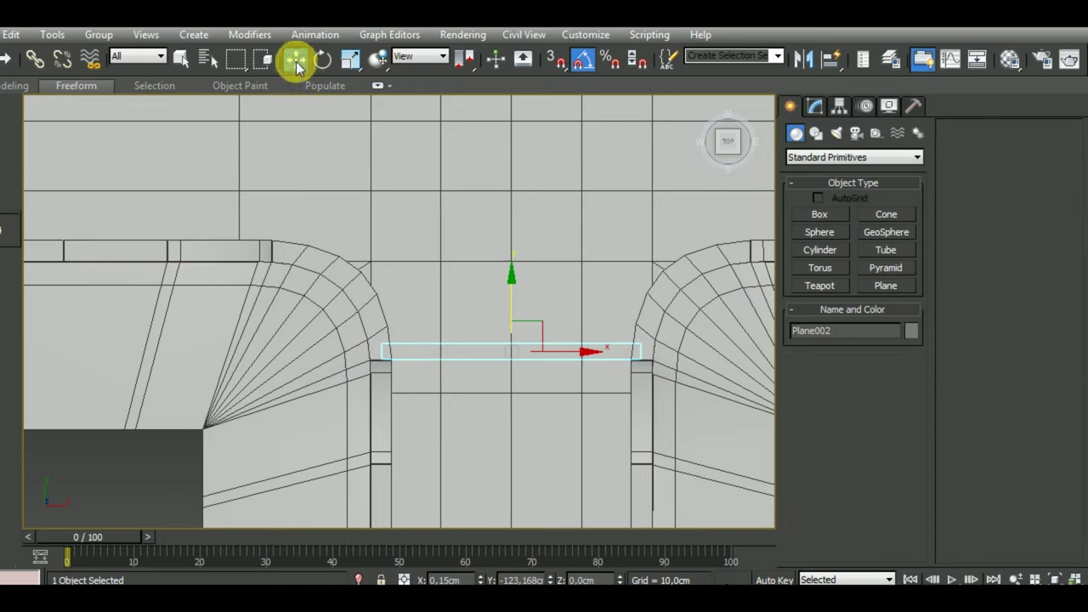
{"action": "mouse_move", "coordinate": [558, 413]}
{"action": "middle_mouse_down", "text": "alt"}
{"action": "mouse_move", "coordinate": [629, 338]}
{"action": "mouse_move", "coordinate": [586, 360]}
{"action": "middle_mouse_up", "text": "alt"}
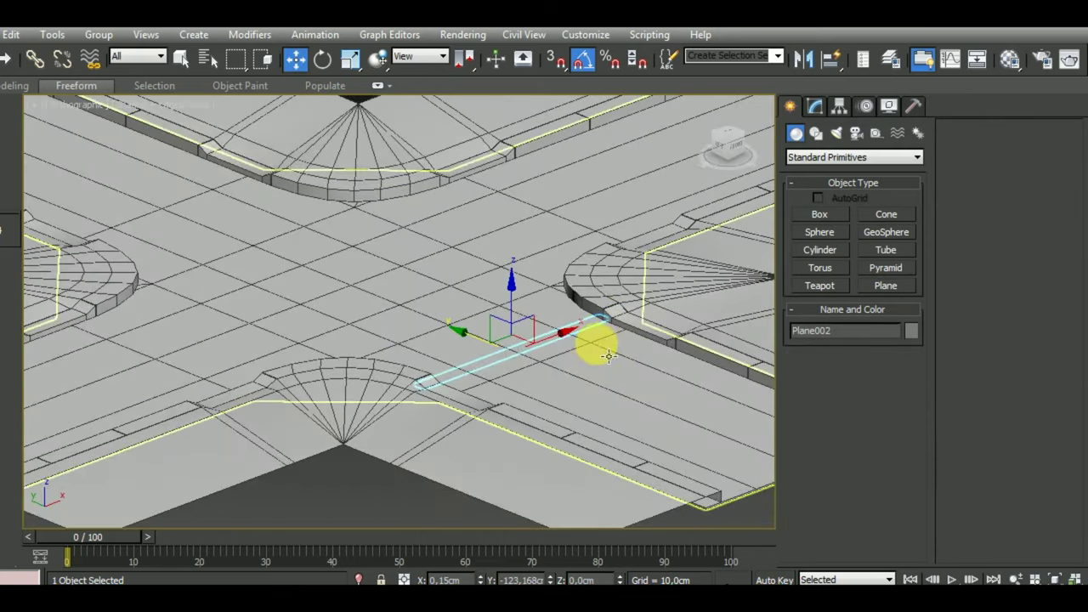
{"action": "scroll", "coordinate": [568, 347], "scroll_direction": "up", "scroll_amount": 5}
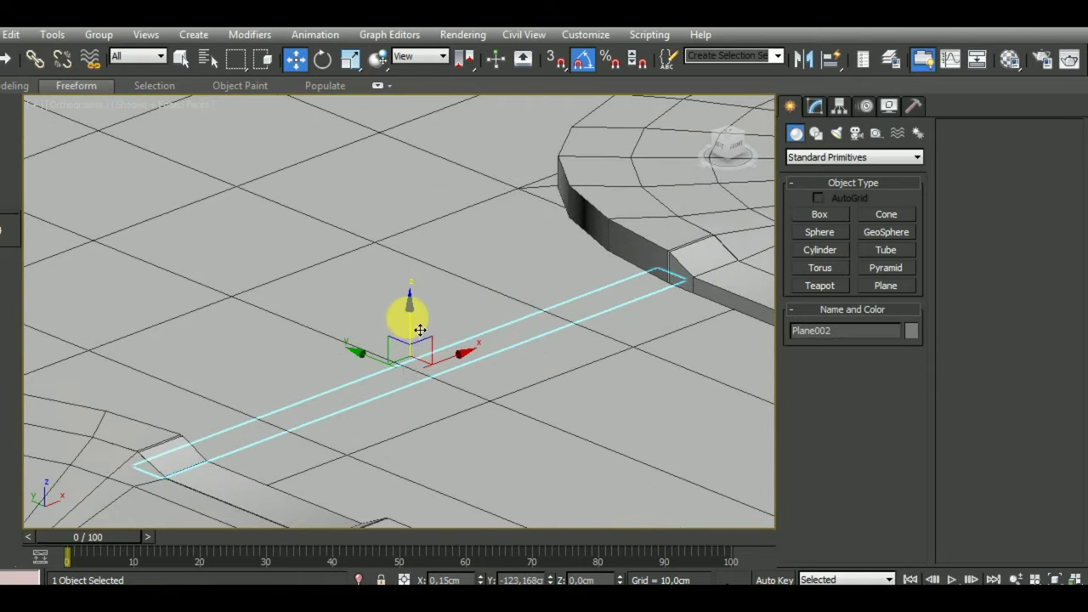
{"action": "left_click_drag", "start_coordinate": [422, 330], "coordinate": [419, 323]}
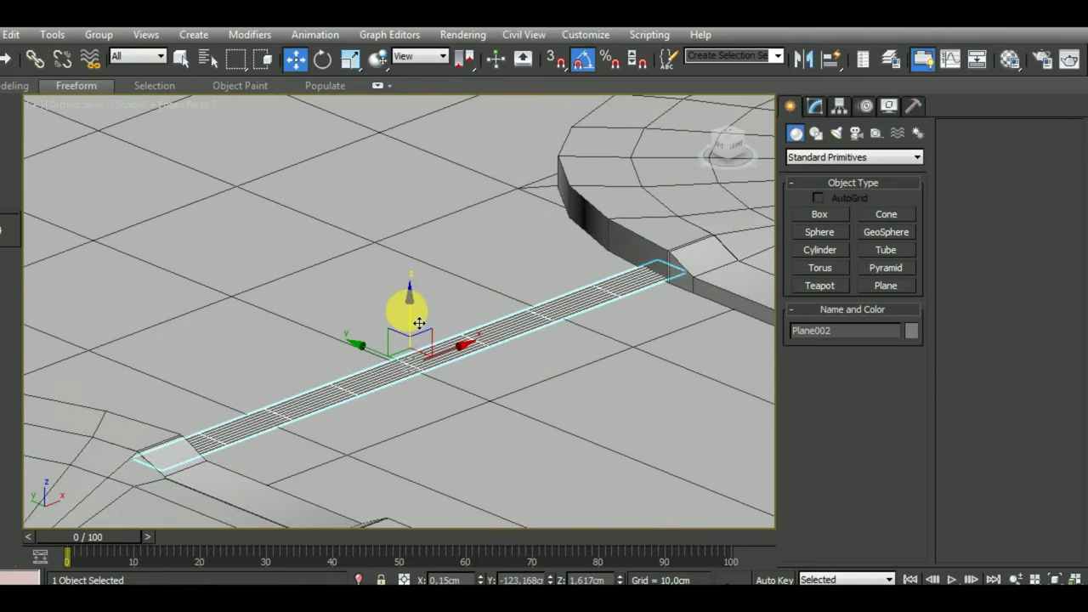
{"action": "left_click", "coordinate": [816, 106]}
Step: Reduce the plane's segments to 1, add a Shell with 0.67cm Outer Amount, and lower it onto the road
{"action": "right_click", "coordinate": [905, 464]}
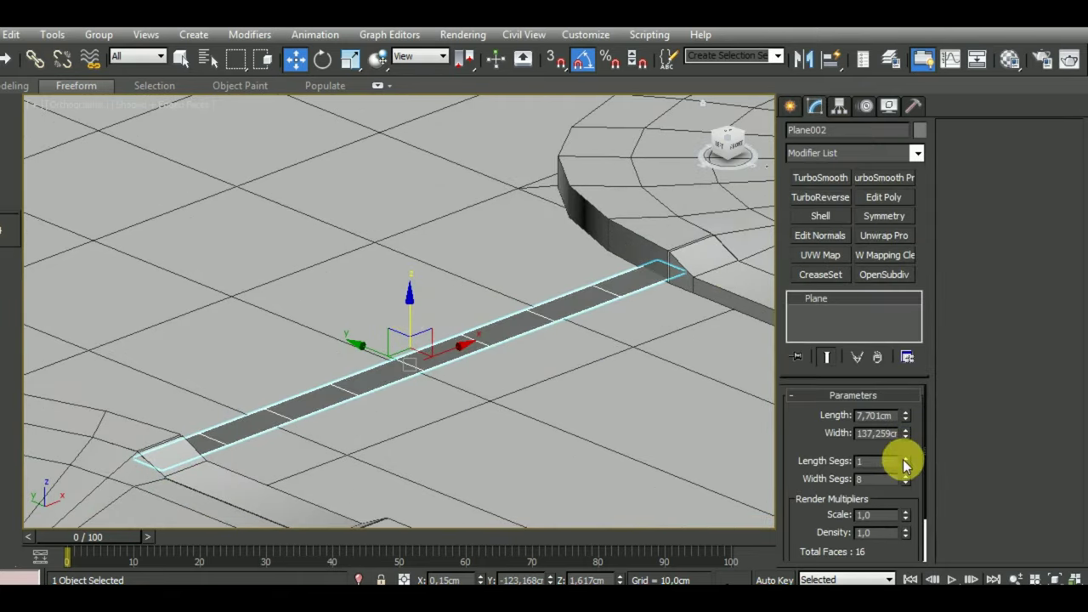
{"action": "middle_click_drag", "start_coordinate": [678, 413], "coordinate": [662, 394]}
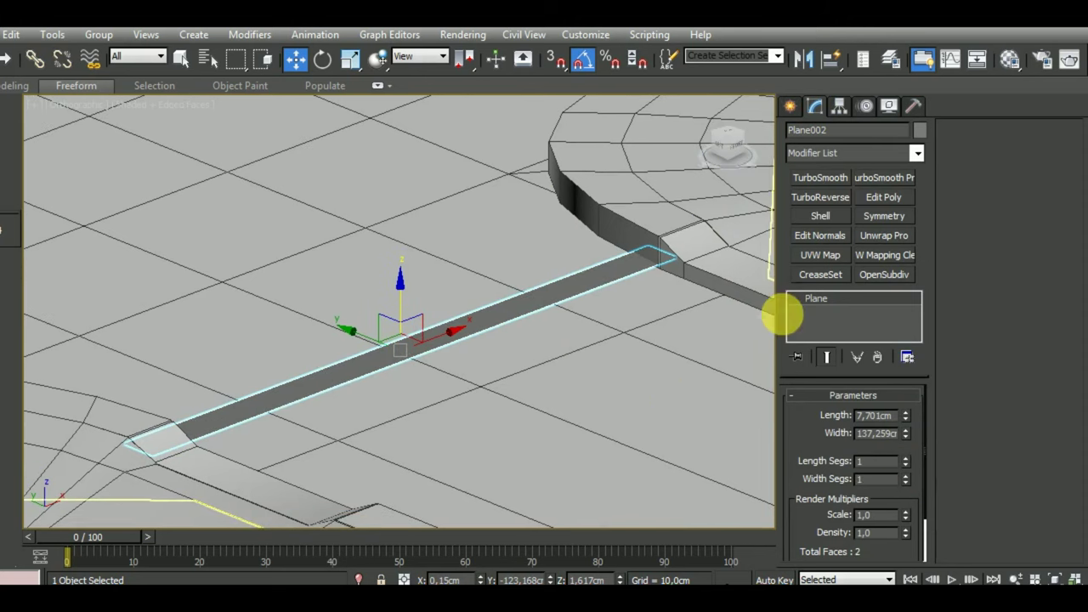
{"action": "left_click", "coordinate": [820, 216]}
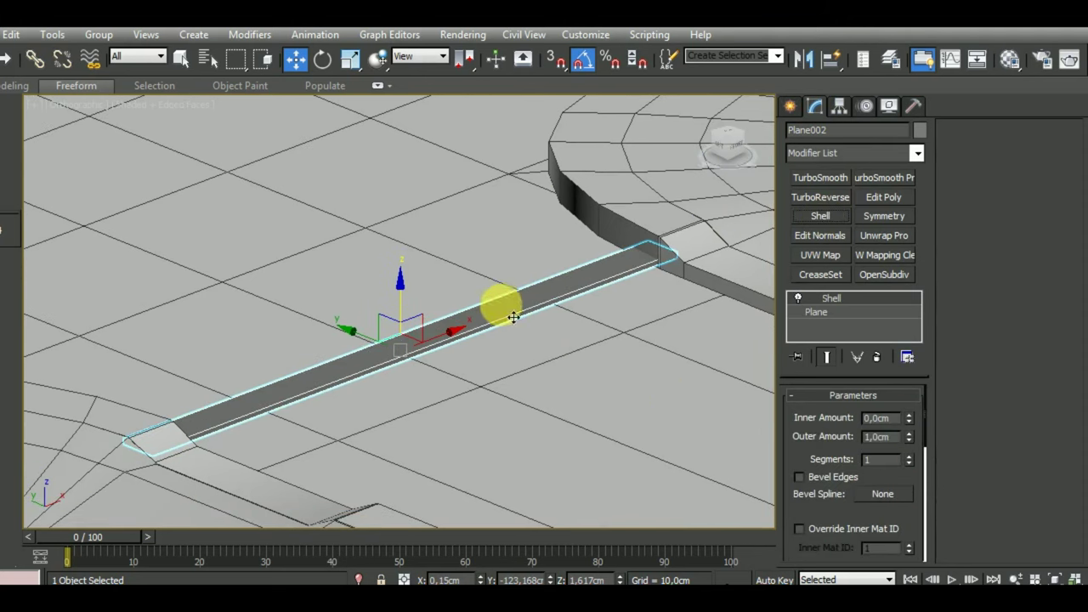
{"action": "left_click_drag", "start_coordinate": [411, 305], "coordinate": [413, 310]}
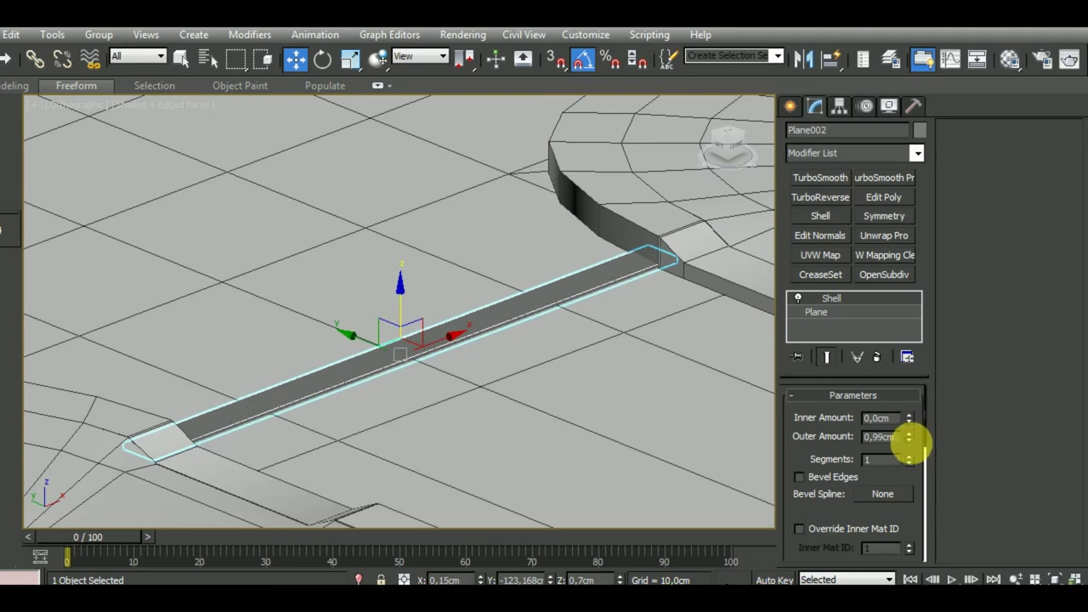
{"action": "left_click_drag", "start_coordinate": [909, 437], "coordinate": [911, 461]}
{"action": "scroll", "coordinate": [522, 432], "scroll_direction": "up", "scroll_amount": 1}
{"action": "scroll", "coordinate": [433, 379], "scroll_direction": "up", "scroll_amount": 3}
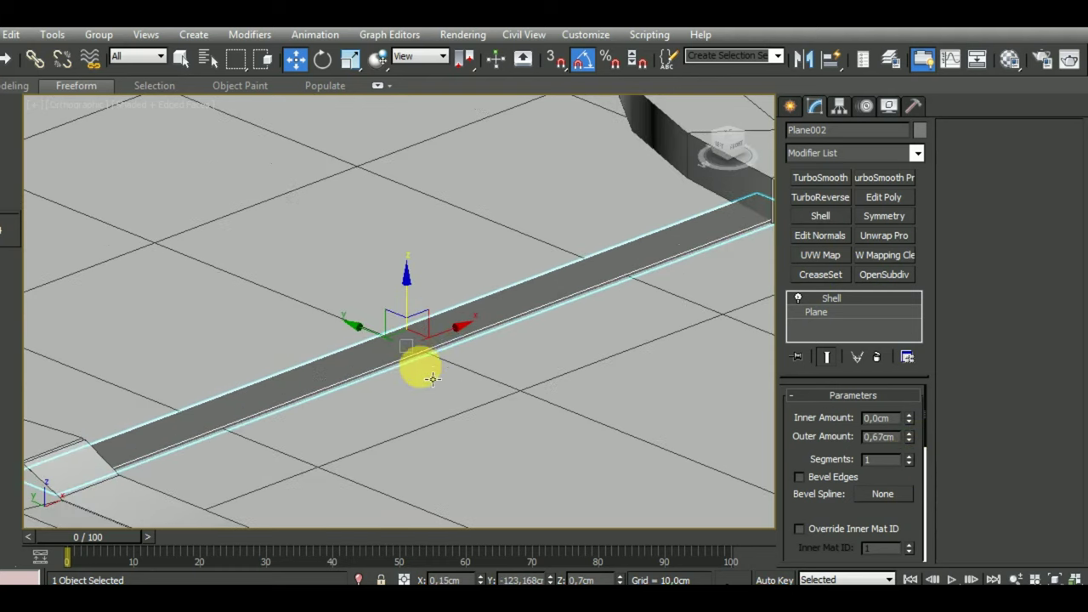
{"action": "scroll", "coordinate": [417, 359], "scroll_direction": "down", "scroll_amount": 1}
{"action": "scroll", "coordinate": [430, 365], "scroll_direction": "down", "scroll_amount": 1}
{"action": "scroll", "coordinate": [442, 365], "scroll_direction": "down", "scroll_amount": 1}
{"action": "scroll", "coordinate": [510, 395], "scroll_direction": "down", "scroll_amount": 1}
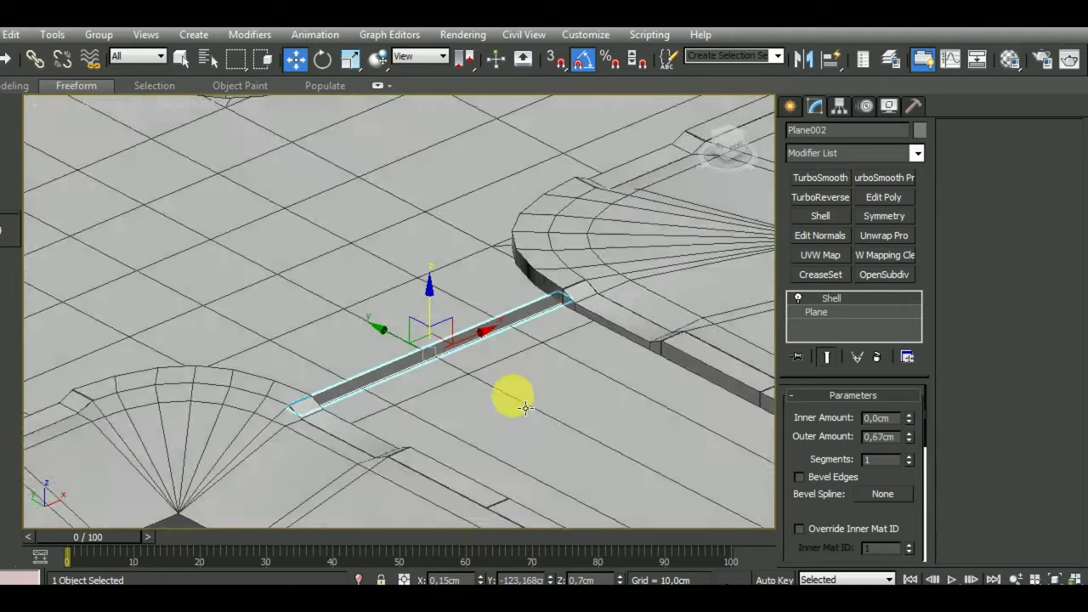
{"action": "middle_click_drag", "start_coordinate": [524, 408], "coordinate": [506, 419], "text": "alt"}
Step: Give the stripe a material with pure white Diffuse, then frame the whole intersection
{"action": "key", "text": "m"}
{"action": "left_click", "coordinate": [172, 232]}
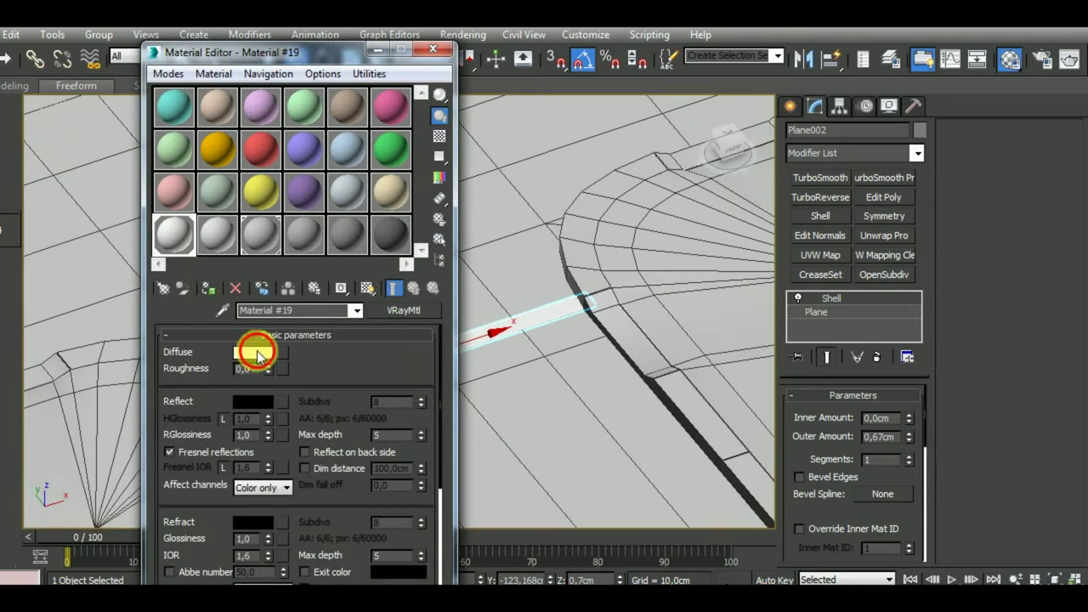
{"action": "left_click", "coordinate": [258, 352]}
{"action": "left_click_drag", "start_coordinate": [444, 224], "coordinate": [445, 238]}
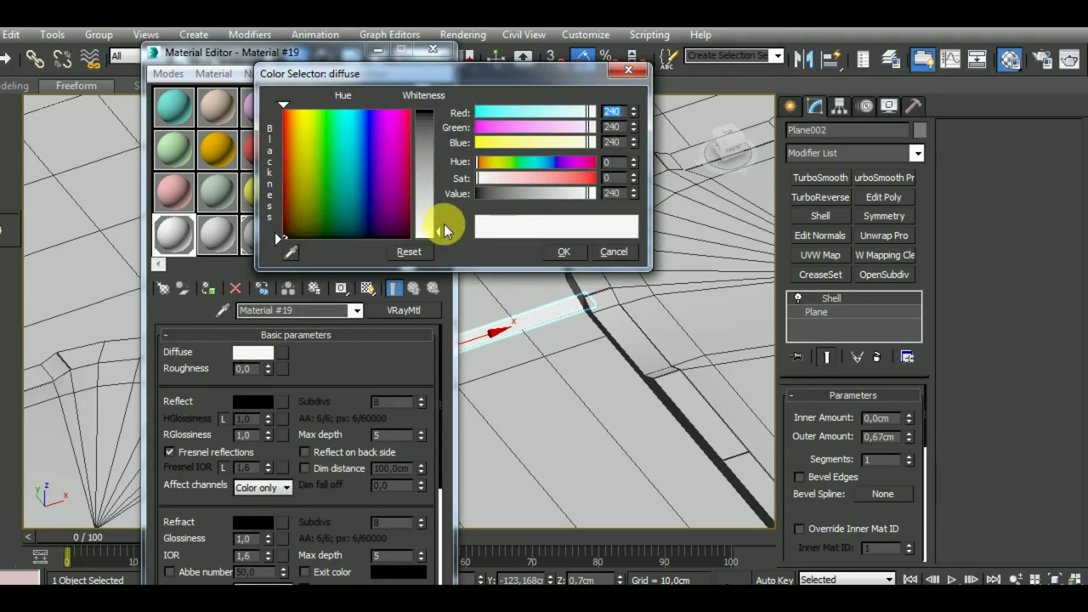
{"action": "left_click", "coordinate": [552, 253]}
{"action": "left_click", "coordinate": [432, 51]}
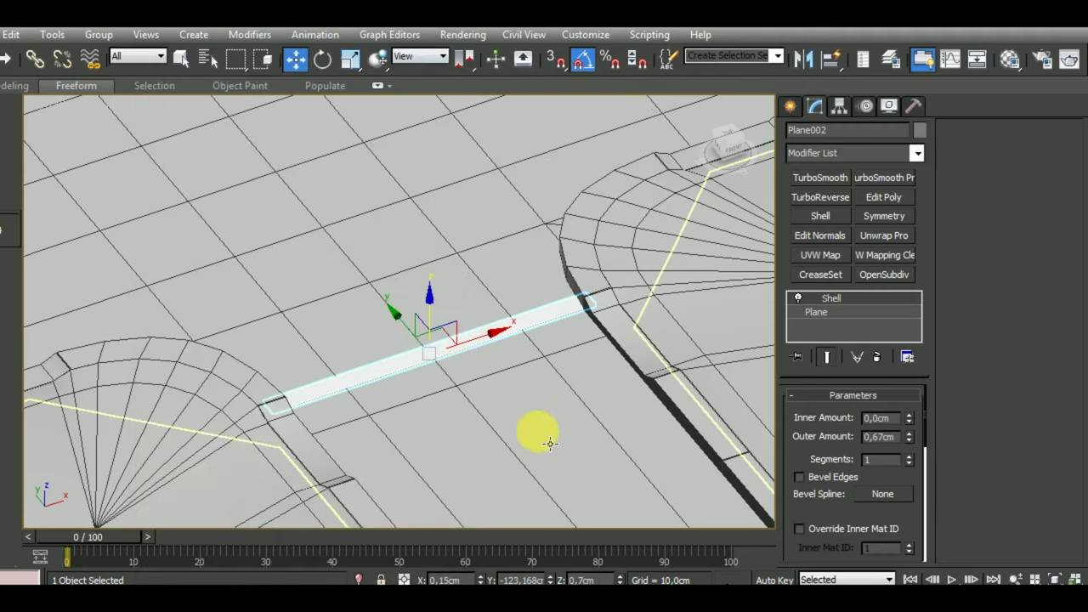
{"action": "middle_click_drag", "start_coordinate": [550, 443], "coordinate": [539, 360], "text": "alt"}
{"action": "scroll", "coordinate": [539, 360], "scroll_direction": "down", "scroll_amount": 4}
{"action": "middle_click_drag", "start_coordinate": [564, 413], "coordinate": [535, 462], "text": "alt"}
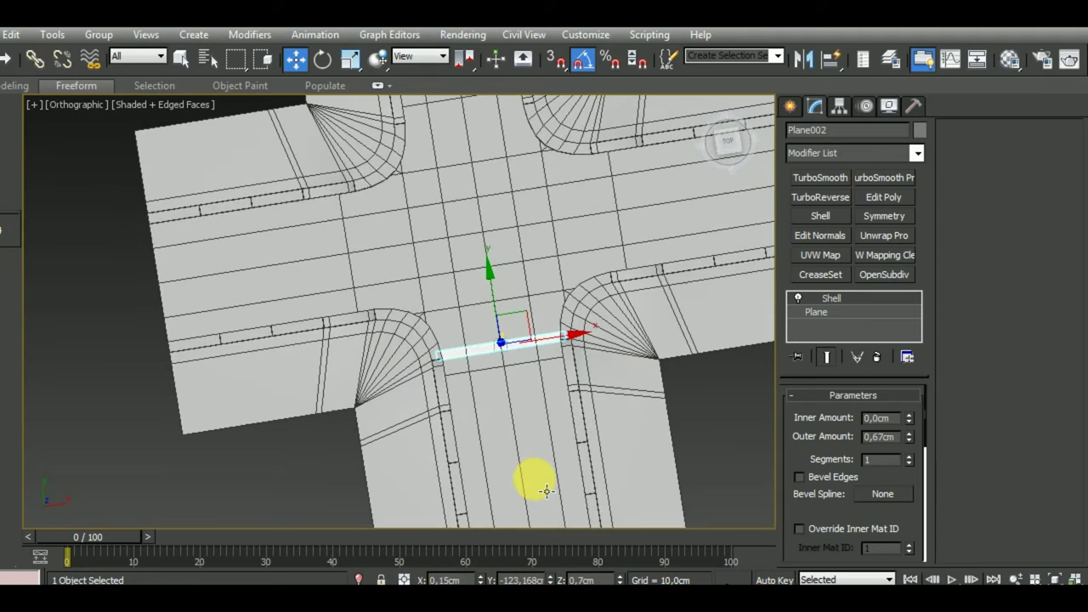
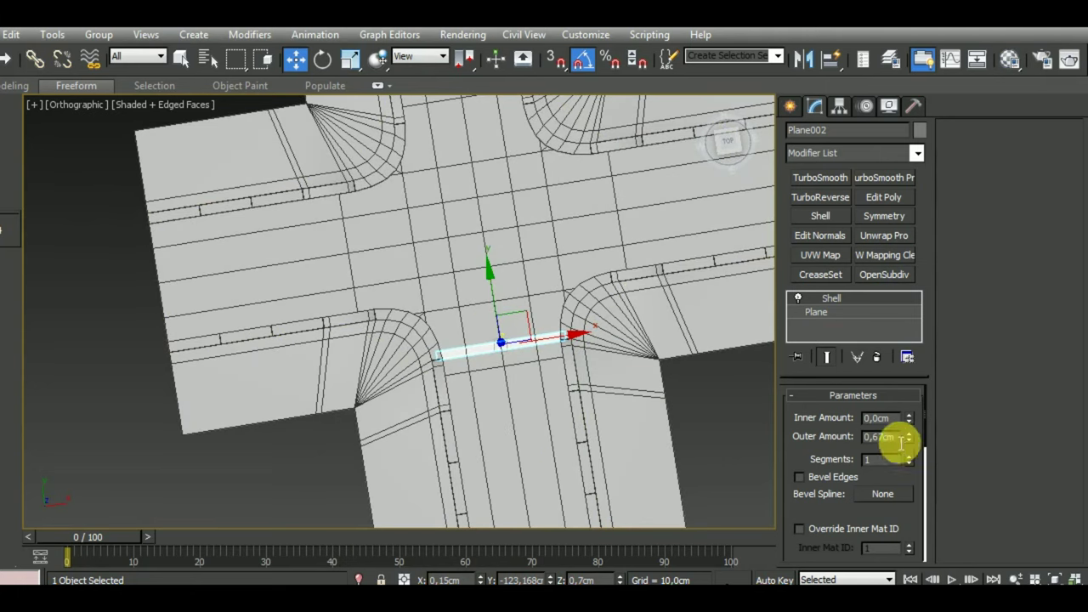
Step: Set the white strip's base Plane length to 7 cm, then return to the Shell level
{"action": "left_click", "coordinate": [816, 312]}
{"action": "mouse_move", "coordinate": [607, 400]}
{"action": "middle_mouse_down", "text": "alt"}
{"action": "mouse_move", "coordinate": [539, 413]}
{"action": "mouse_move", "coordinate": [574, 442]}
{"action": "mouse_move", "coordinate": [530, 360]}
{"action": "mouse_move", "coordinate": [553, 361]}
{"action": "middle_mouse_up", "text": "alt"}
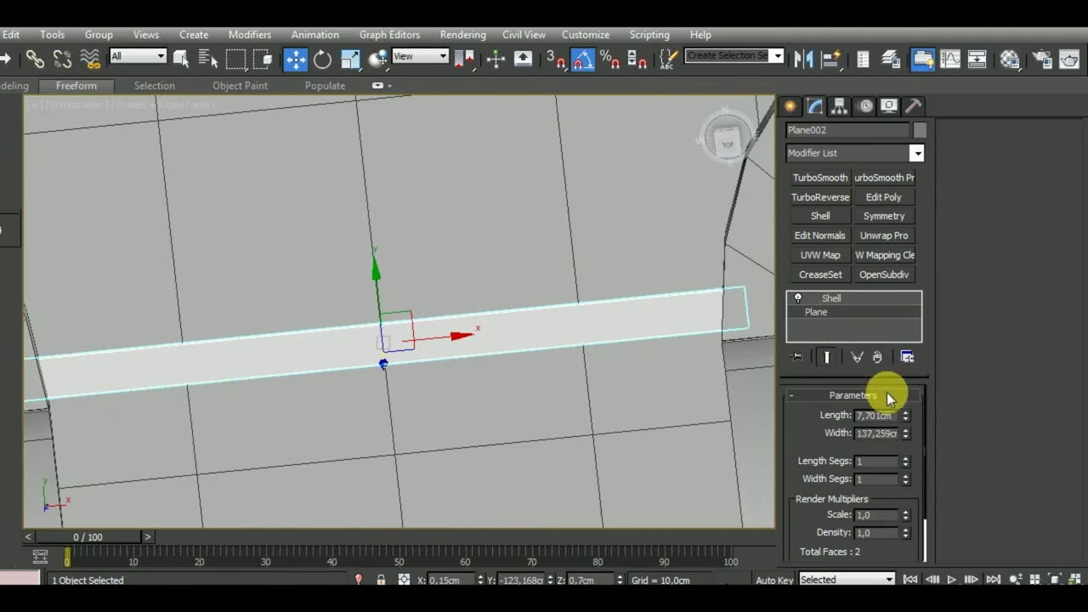
{"action": "left_click_drag", "start_coordinate": [899, 415], "coordinate": [771, 417]}
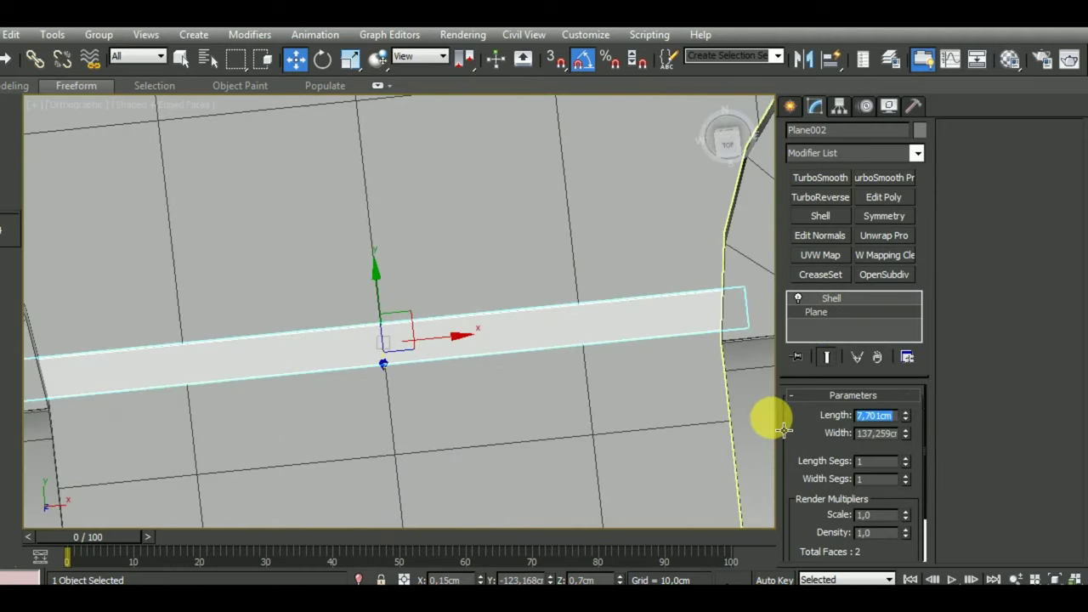
{"action": "type", "text": "7"}
{"action": "key", "text": "Return"}
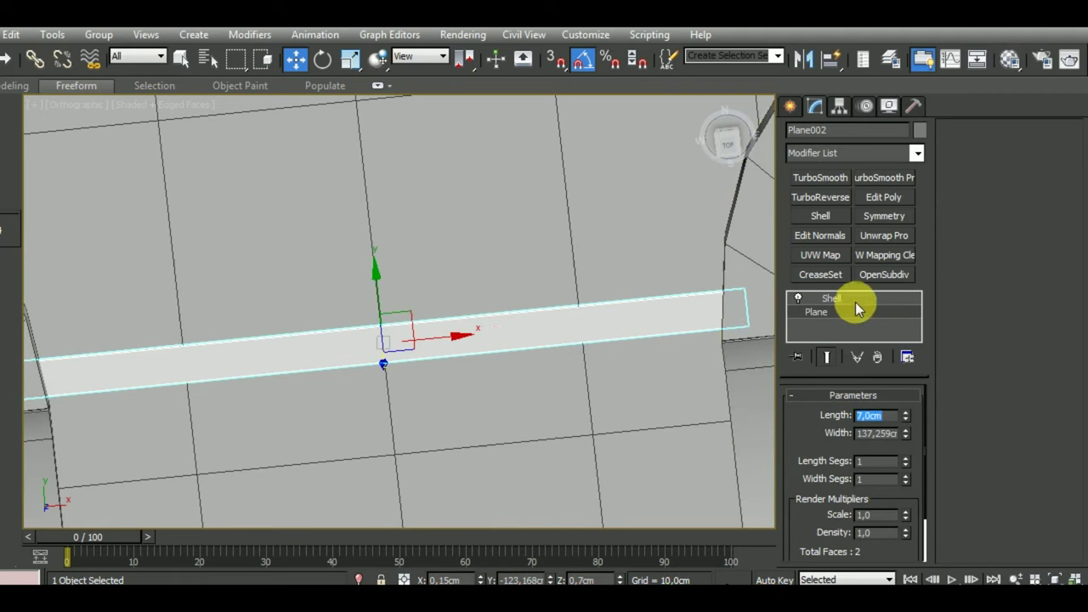
{"action": "left_click", "coordinate": [855, 299]}
Step: Clone the strip as Plane003 and place it as the crosswalk's second edge line
{"action": "middle_click_drag", "start_coordinate": [705, 437], "coordinate": [590, 364]}
{"action": "scroll", "coordinate": [590, 357], "scroll_direction": "down", "scroll_amount": 3}
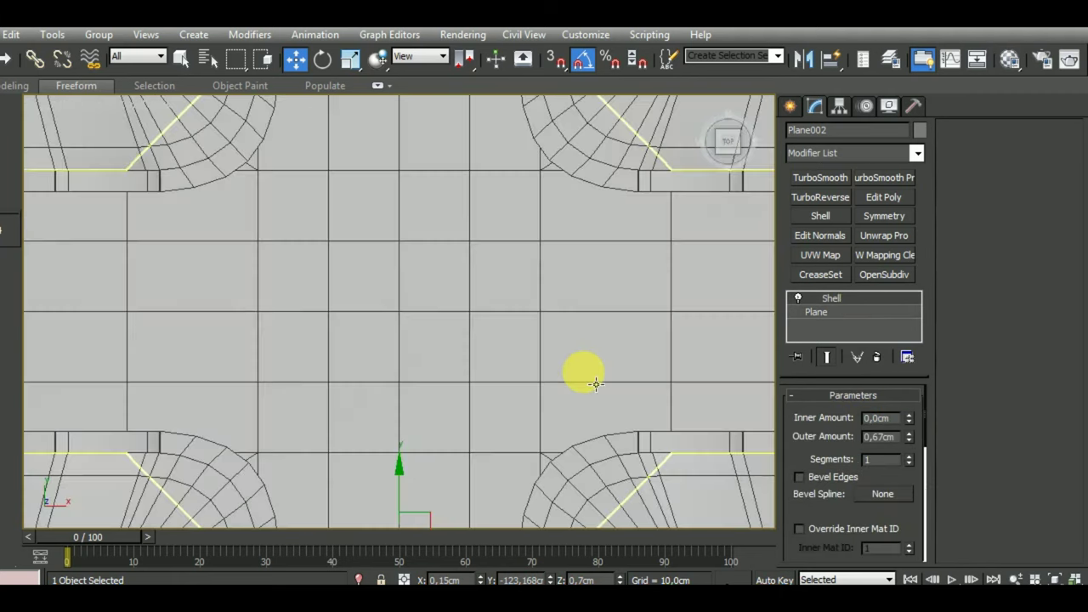
{"action": "scroll", "coordinate": [596, 385], "scroll_direction": "down", "scroll_amount": 5}
{"action": "scroll", "coordinate": [576, 405], "scroll_direction": "up", "scroll_amount": 5}
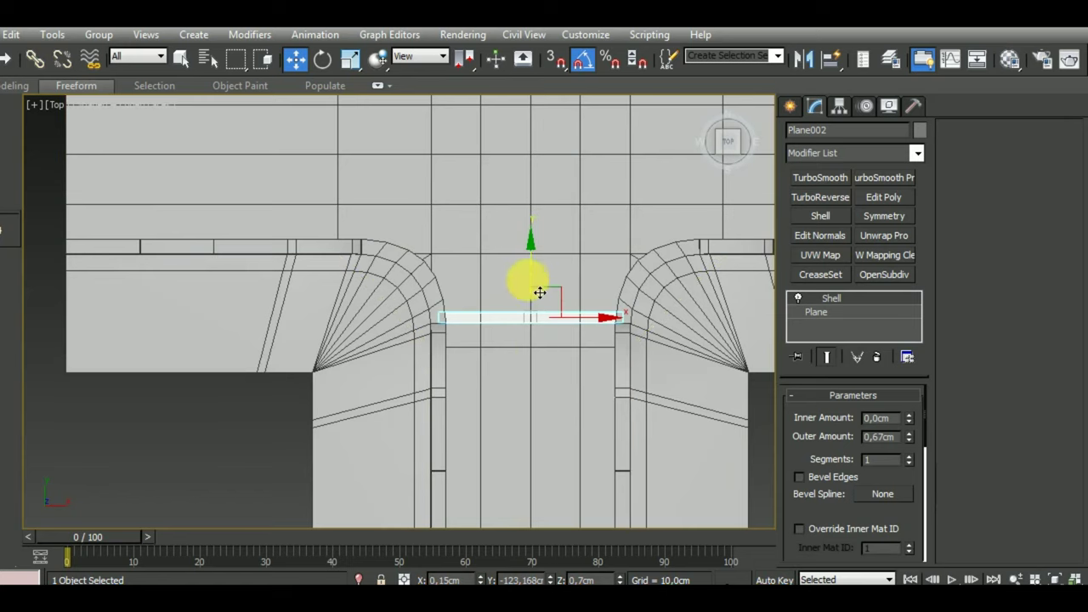
{"action": "left_click_drag", "start_coordinate": [540, 292], "coordinate": [527, 393], "text": "shift"}
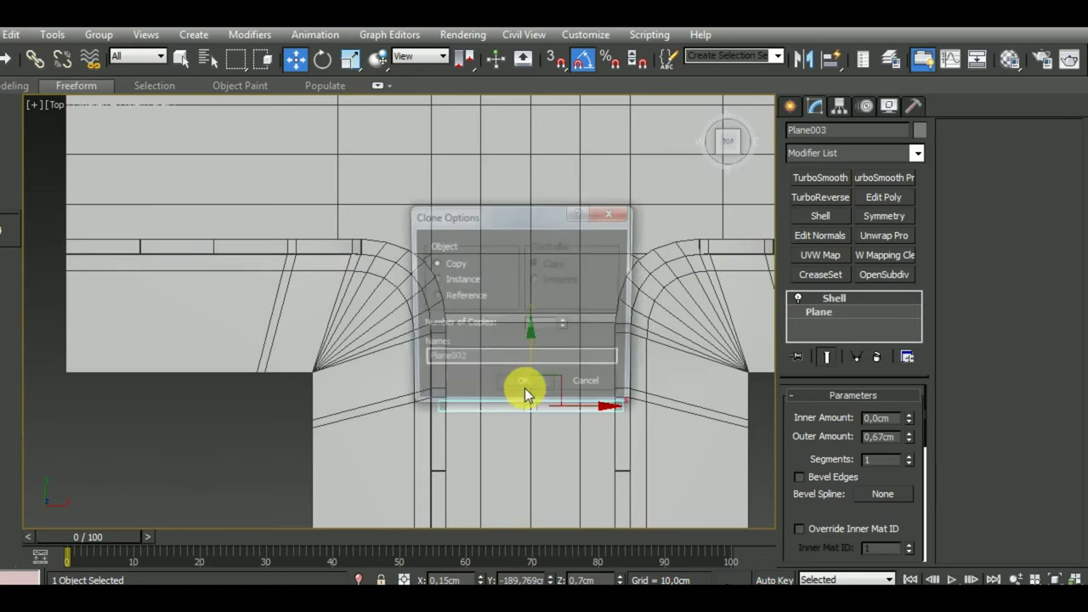
{"action": "left_click", "coordinate": [524, 387]}
{"action": "middle_click_drag", "start_coordinate": [536, 450], "coordinate": [677, 367], "text": "alt"}
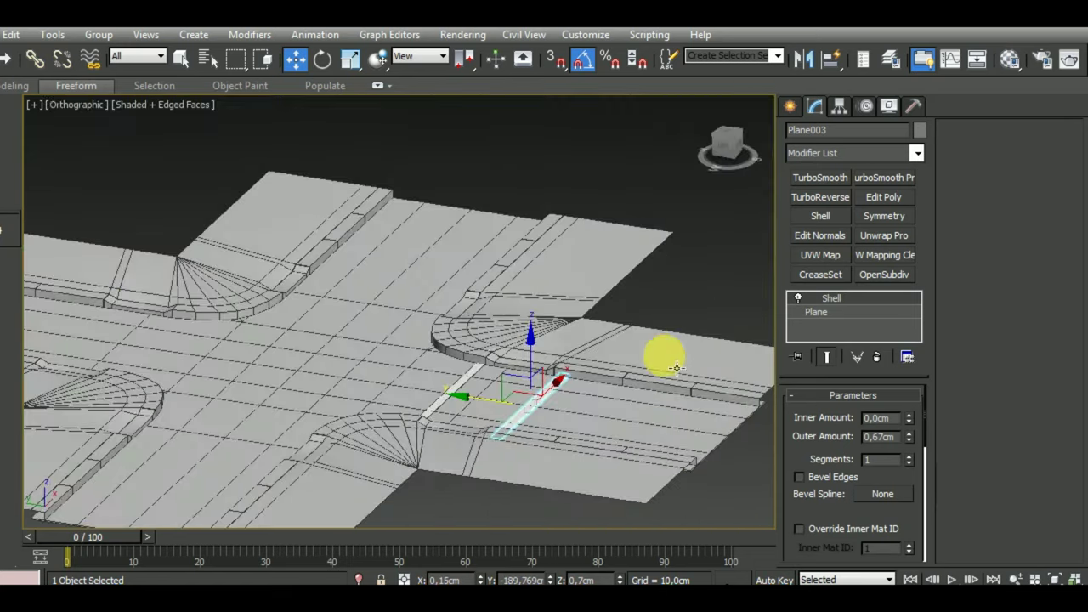
{"action": "scroll", "coordinate": [582, 381], "scroll_direction": "up", "scroll_amount": 3}
{"action": "scroll", "coordinate": [573, 381], "scroll_direction": "up", "scroll_amount": 2}
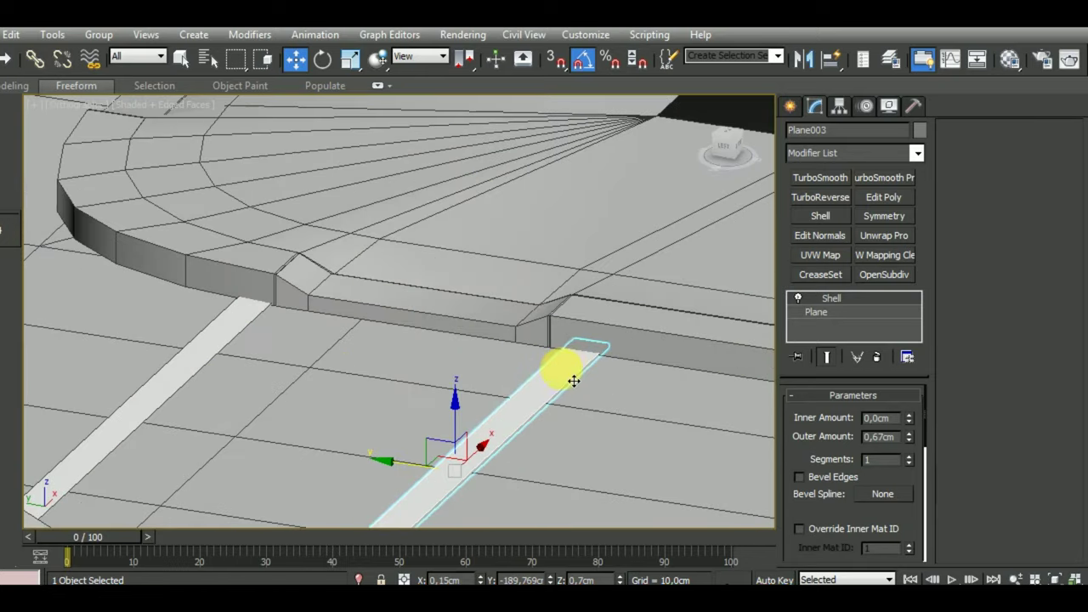
{"action": "left_click_drag", "start_coordinate": [574, 381], "coordinate": [554, 388]}
{"action": "mouse_move", "coordinate": [553, 388]}
{"action": "middle_mouse_down", "text": "alt"}
{"action": "mouse_move", "coordinate": [539, 452]}
{"action": "mouse_move", "coordinate": [432, 301]}
{"action": "middle_mouse_up", "text": "alt"}
Step: Create a copy of the strip rotated 90° to run perpendicular
{"action": "left_click", "coordinate": [323, 59]}
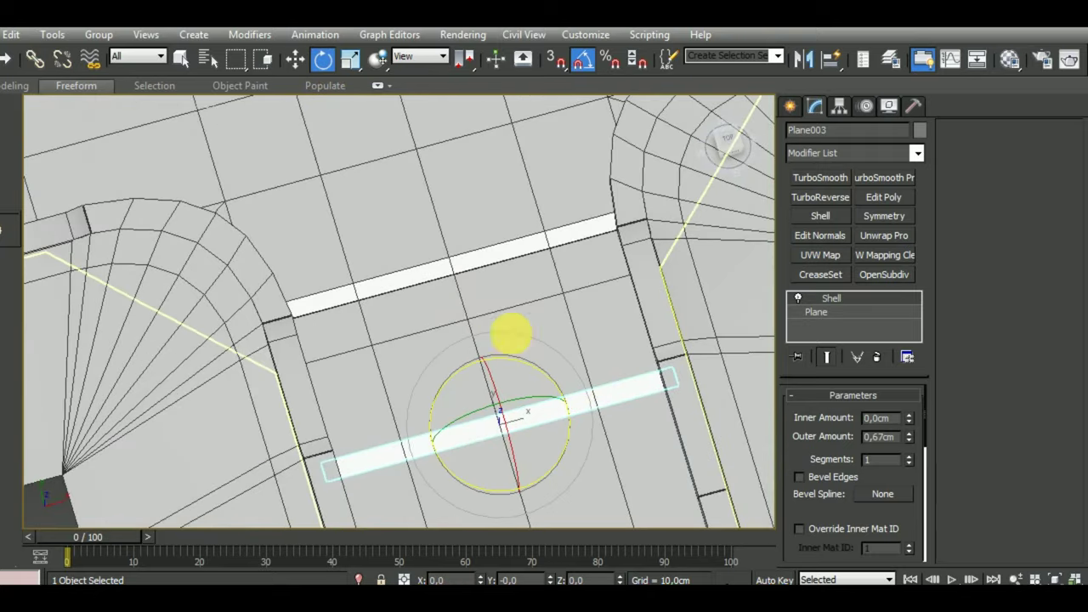
{"action": "left_click_drag", "start_coordinate": [522, 359], "coordinate": [601, 439], "text": "shift"}
{"action": "left_click_drag", "start_coordinate": [524, 387], "coordinate": [520, 384], "text": "shift"}
{"action": "left_click", "coordinate": [519, 384]}
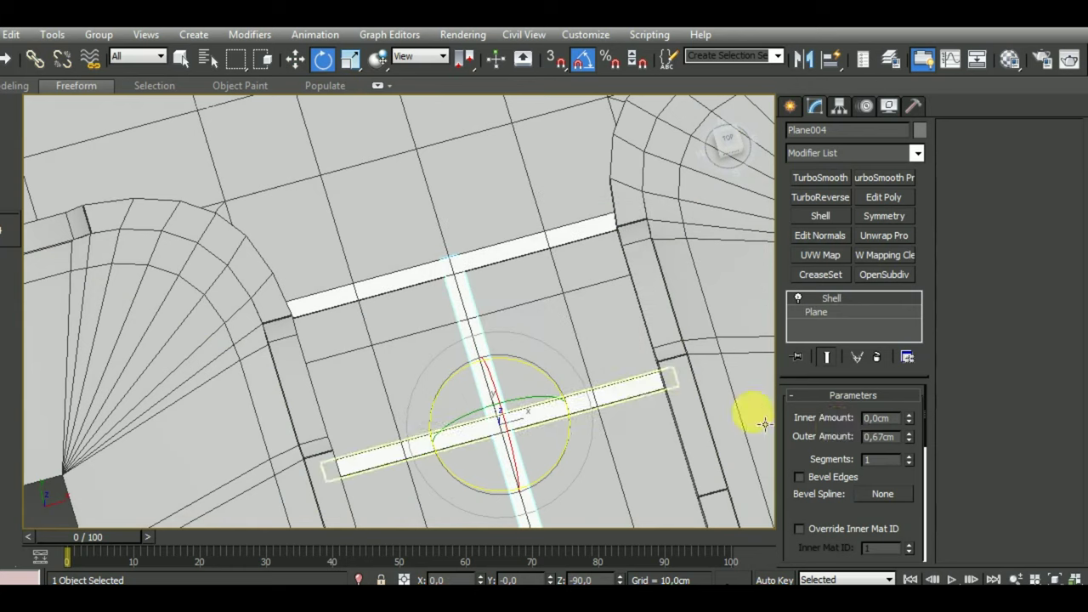
Step: Shorten the rotated stripe to 61,767 cm and place it at the crosswalk's left end
{"action": "left_click", "coordinate": [853, 312]}
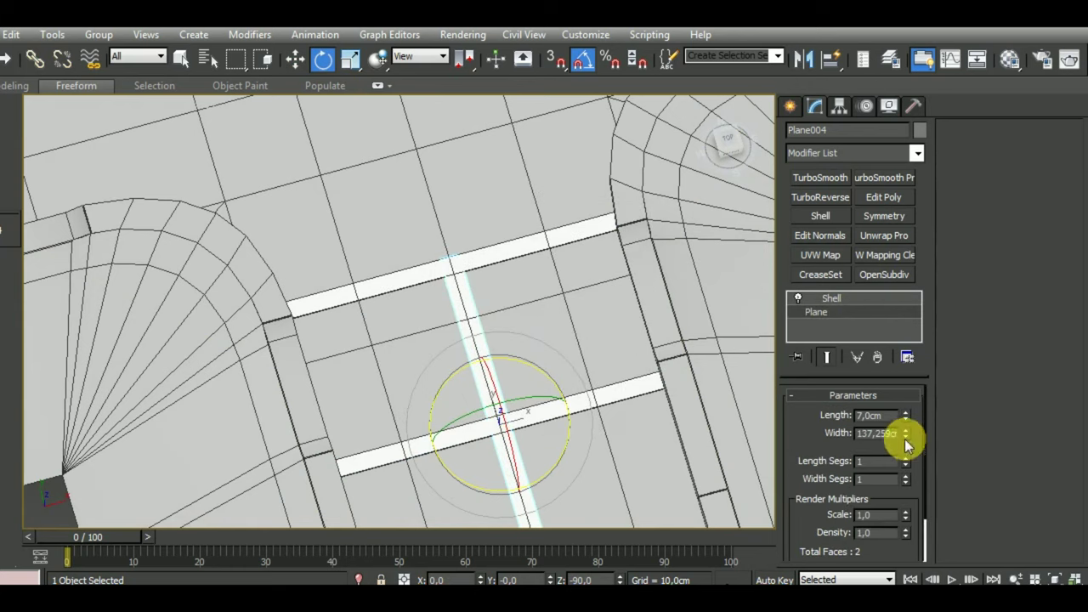
{"action": "mouse_move", "coordinate": [906, 441]}
{"action": "left_mouse_down"}
{"action": "mouse_move", "coordinate": [910, 505]}
{"action": "mouse_move", "coordinate": [924, 498]}
{"action": "left_mouse_up"}
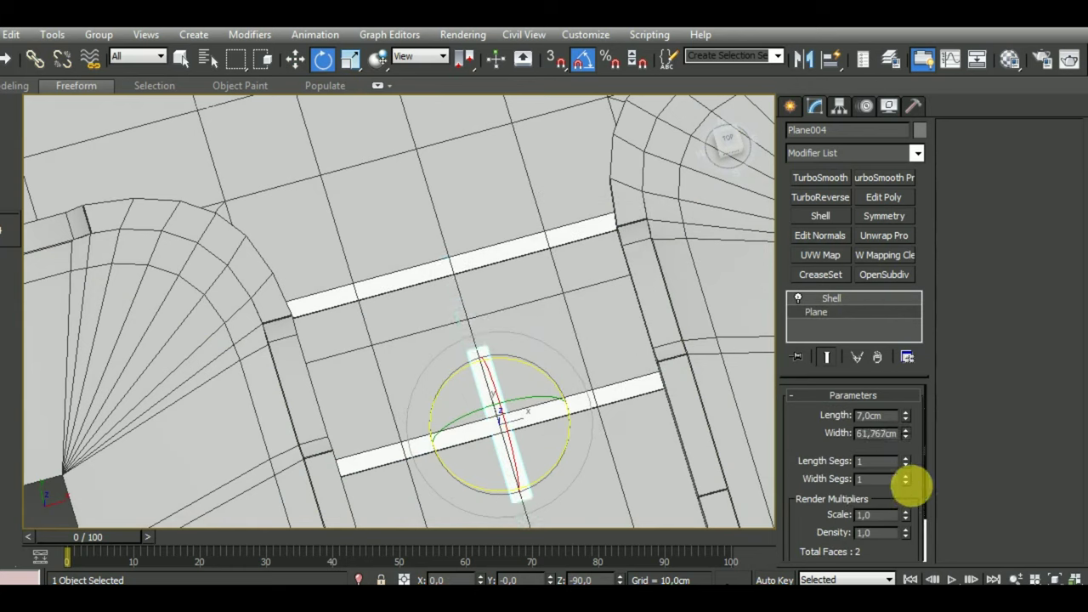
{"action": "key", "text": "w"}
{"action": "mouse_move", "coordinate": [485, 376]}
{"action": "left_mouse_down"}
{"action": "mouse_move", "coordinate": [461, 340]}
{"action": "mouse_move", "coordinate": [481, 332]}
{"action": "mouse_move", "coordinate": [477, 322]}
{"action": "left_mouse_up"}
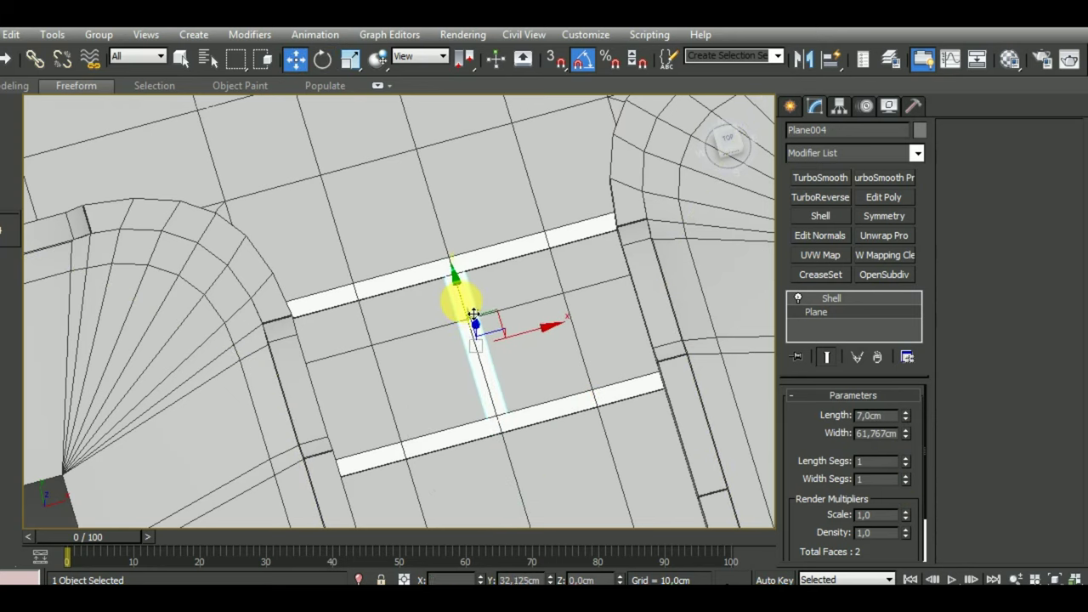
{"action": "scroll", "coordinate": [514, 421], "scroll_direction": "up", "scroll_amount": 5}
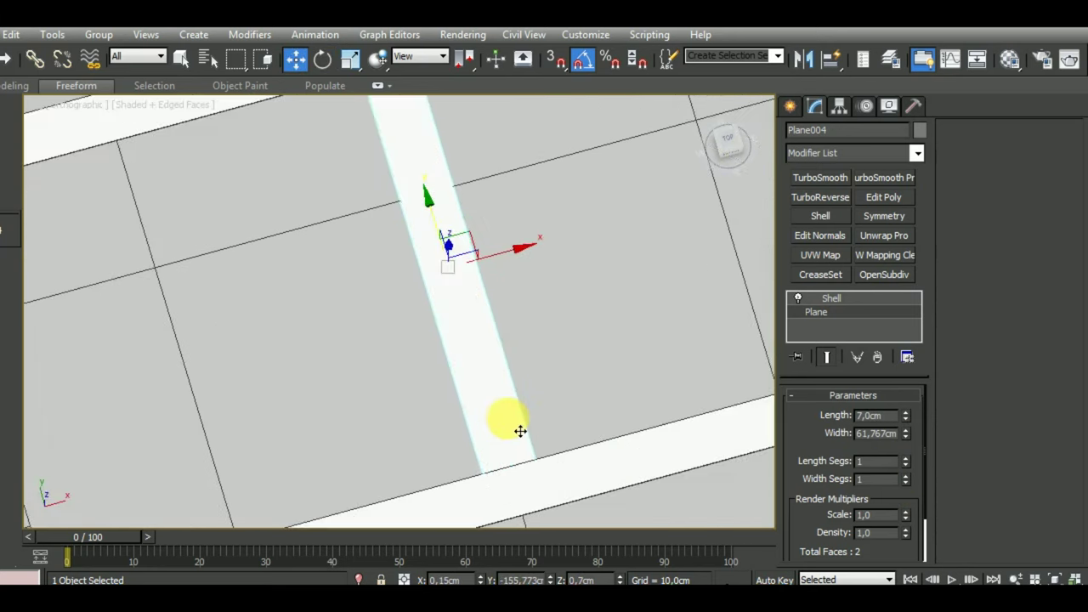
{"action": "scroll", "coordinate": [518, 427], "scroll_direction": "down", "scroll_amount": 4}
{"action": "mouse_move", "coordinate": [544, 368]}
{"action": "left_mouse_down"}
{"action": "mouse_move", "coordinate": [408, 400]}
{"action": "mouse_move", "coordinate": [691, 351]}
{"action": "mouse_move", "coordinate": [461, 395]}
{"action": "left_mouse_up"}
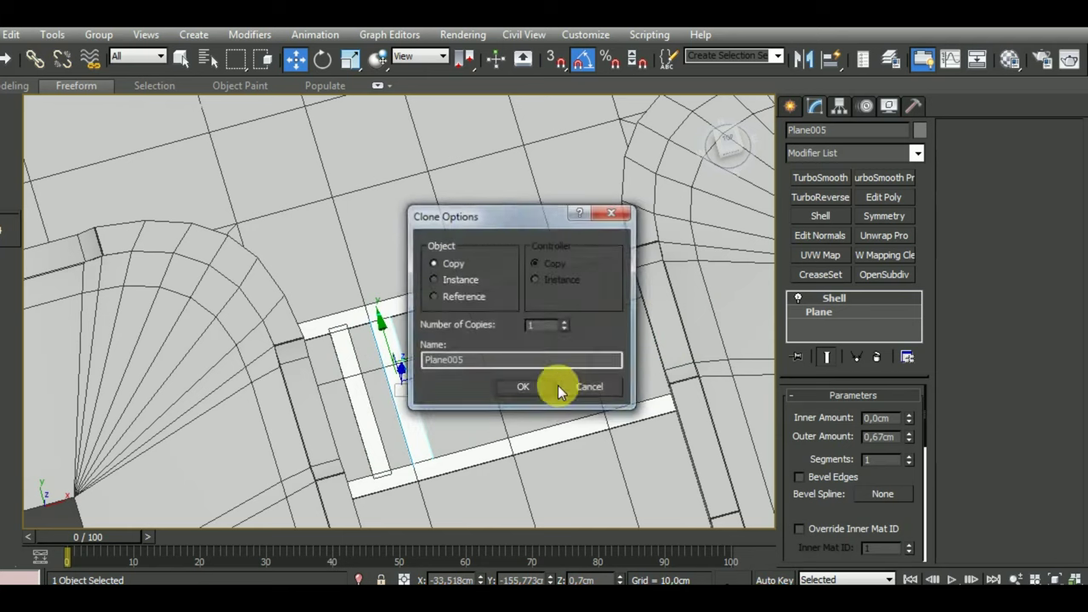
Step: Raise the number of copies and clone the stripe into a row across the crosswalk
{"action": "left_click", "coordinate": [564, 323]}
{"action": "left_click", "coordinate": [565, 323]}
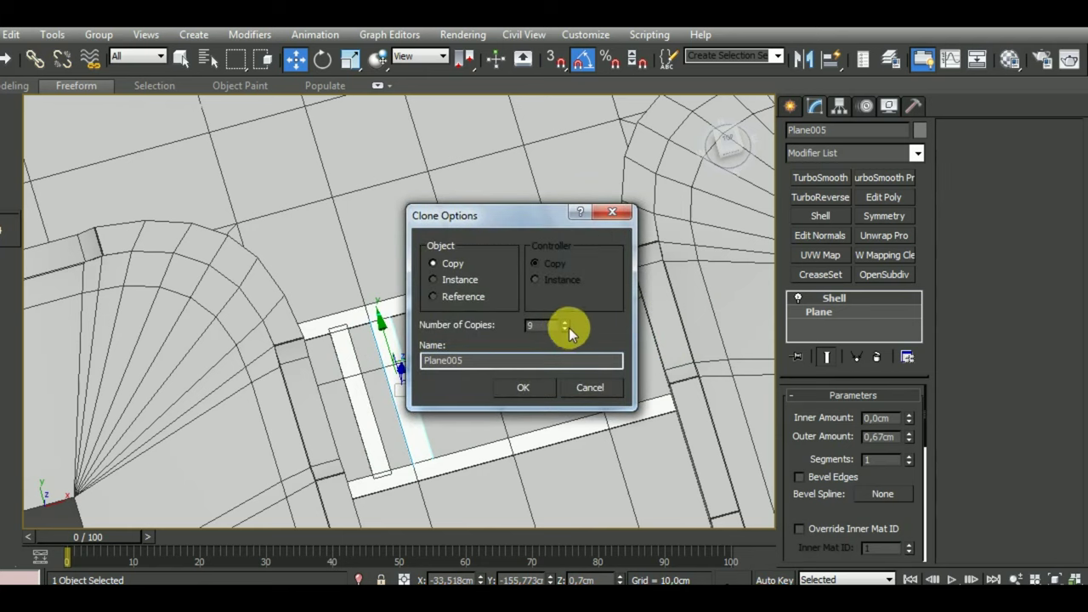
{"action": "left_click", "coordinate": [529, 389]}
{"action": "middle_click_drag", "start_coordinate": [535, 384], "coordinate": [528, 379], "text": "alt"}
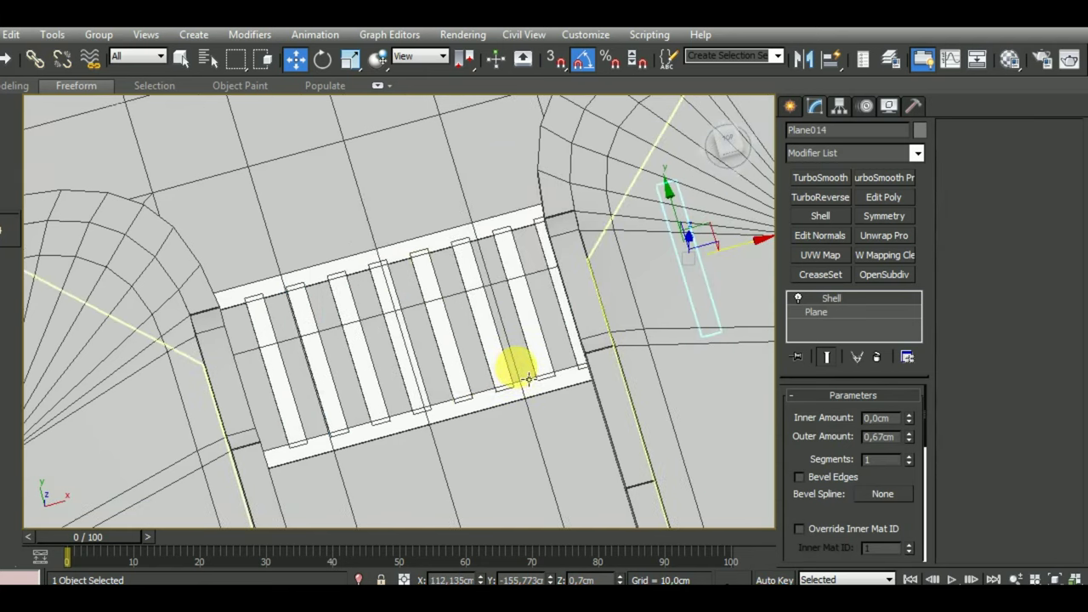
{"action": "scroll", "coordinate": [528, 378], "scroll_direction": "down", "scroll_amount": 3}
{"action": "mouse_move", "coordinate": [530, 418]}
{"action": "middle_mouse_down", "text": "alt"}
{"action": "mouse_move", "coordinate": [498, 406]}
{"action": "mouse_move", "coordinate": [571, 407]}
{"action": "middle_mouse_up", "text": "alt"}
{"action": "key", "text": "F3"}
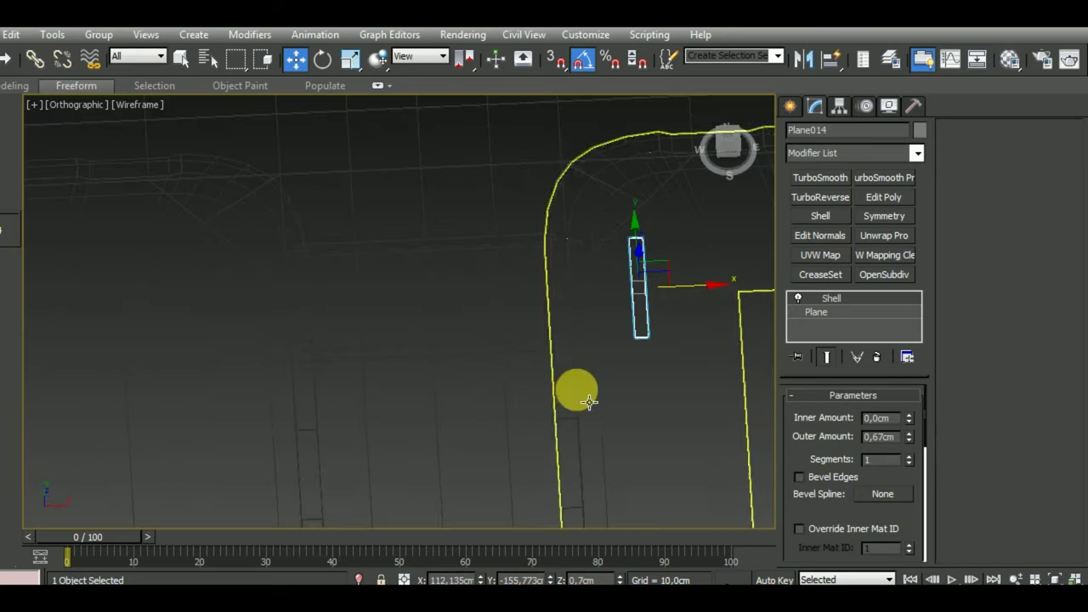
{"action": "mouse_move", "coordinate": [604, 371]}
{"action": "middle_mouse_down", "text": "alt"}
{"action": "mouse_move", "coordinate": [573, 403]}
{"action": "mouse_move", "coordinate": [576, 394]}
{"action": "middle_mouse_up", "text": "alt"}
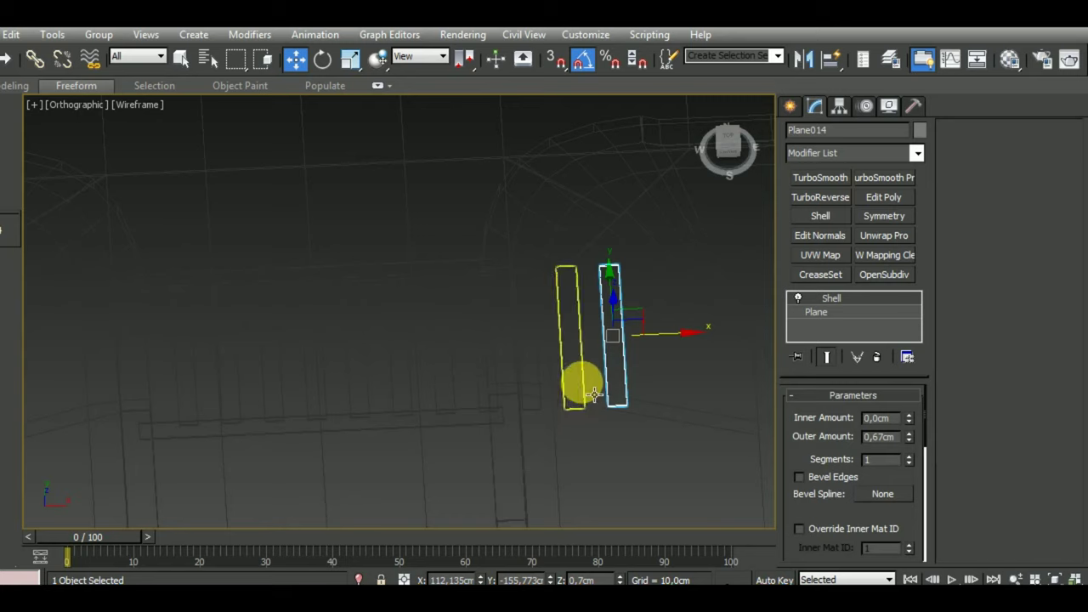
Step: Select the eight zebra stripes, leaving out the extra copies
{"action": "left_click", "coordinate": [581, 382], "text": "ctrl"}
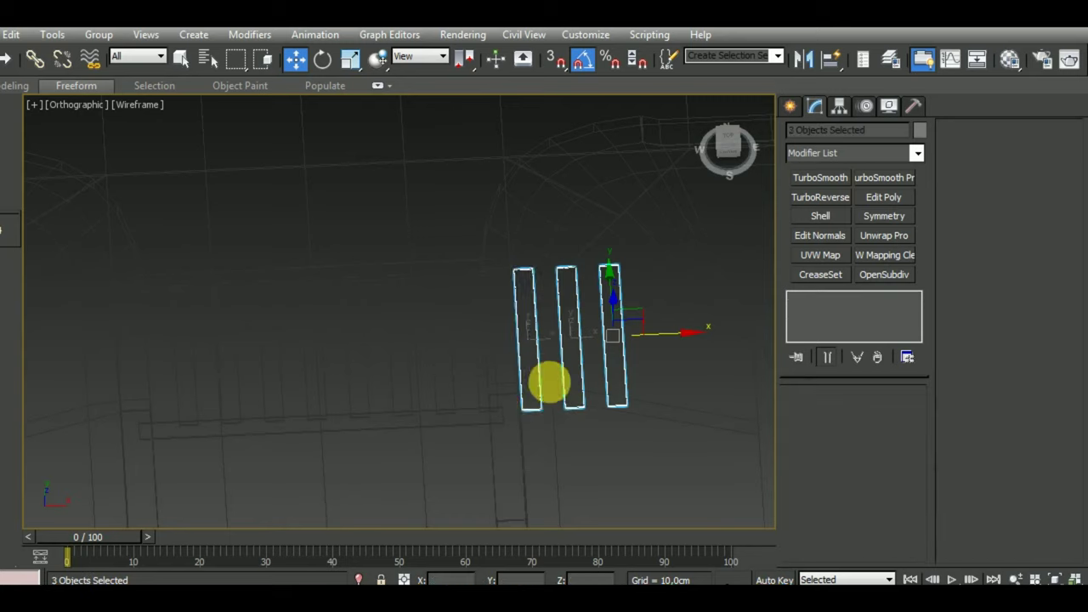
{"action": "left_click", "coordinate": [482, 399]}
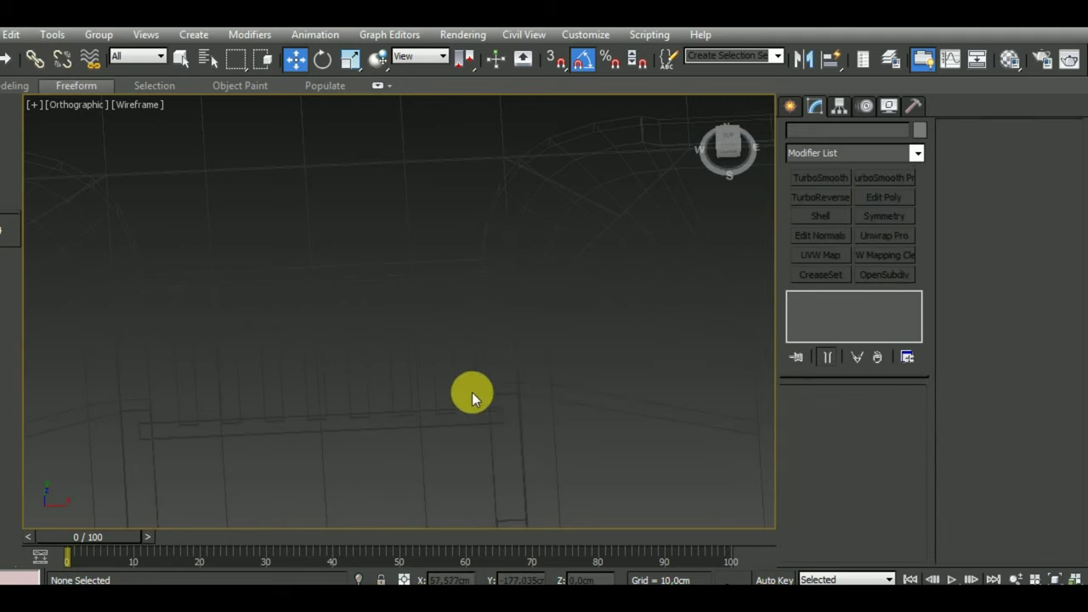
{"action": "left_click", "coordinate": [485, 401]}
{"action": "left_click", "coordinate": [464, 408], "text": "ctrl"}
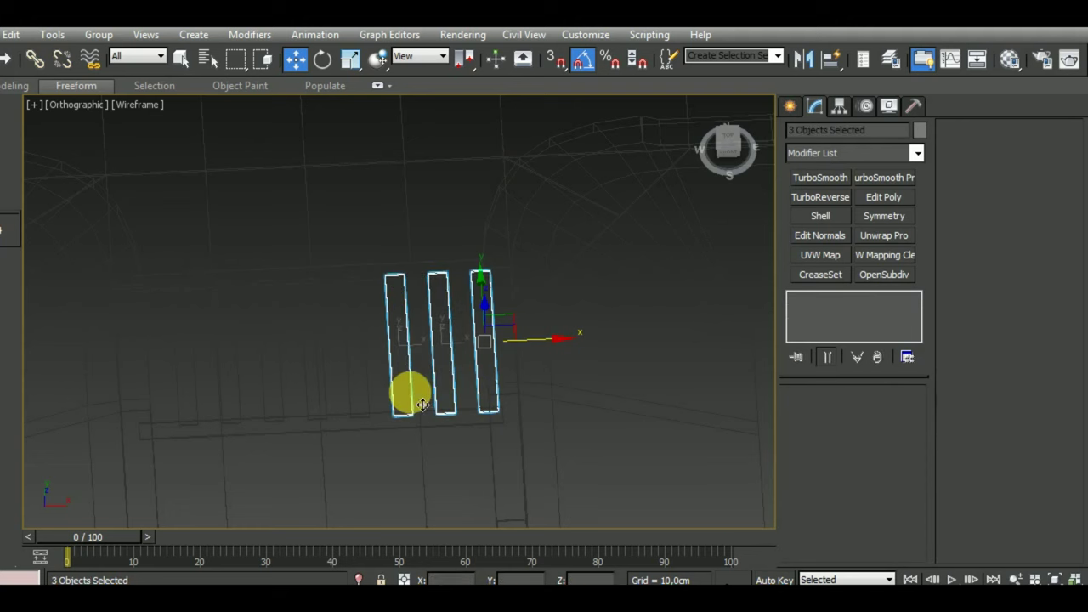
{"action": "key", "text": "F3"}
{"action": "middle_click_drag", "start_coordinate": [432, 433], "coordinate": [413, 400]}
{"action": "left_click", "coordinate": [398, 401], "text": "ctrl"}
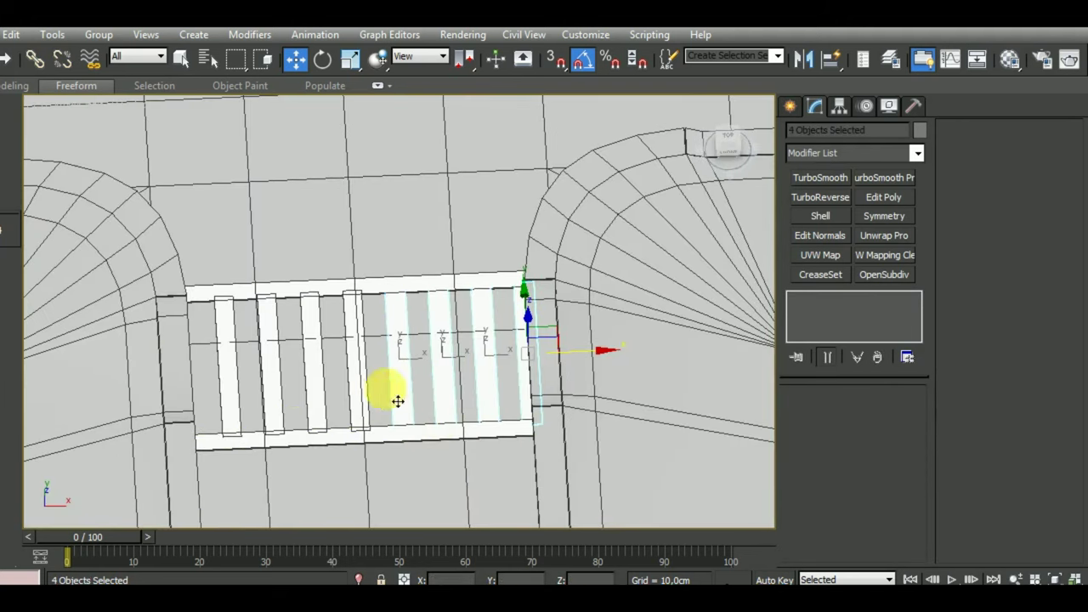
{"action": "left_click", "coordinate": [355, 399], "text": "ctrl"}
{"action": "left_click", "coordinate": [315, 395], "text": "ctrl"}
{"action": "left_click", "coordinate": [274, 396], "text": "ctrl"}
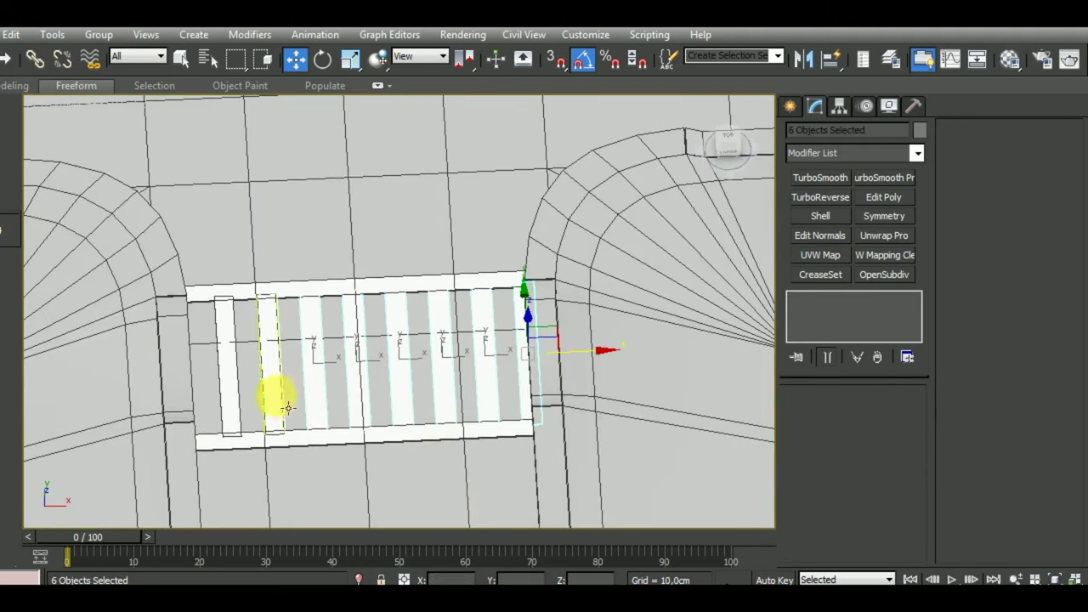
{"action": "left_click", "coordinate": [245, 412], "text": "ctrl"}
Step: Shift the eight stripes left to centre them between the edge lines
{"action": "left_click_drag", "start_coordinate": [585, 360], "coordinate": [571, 361]}
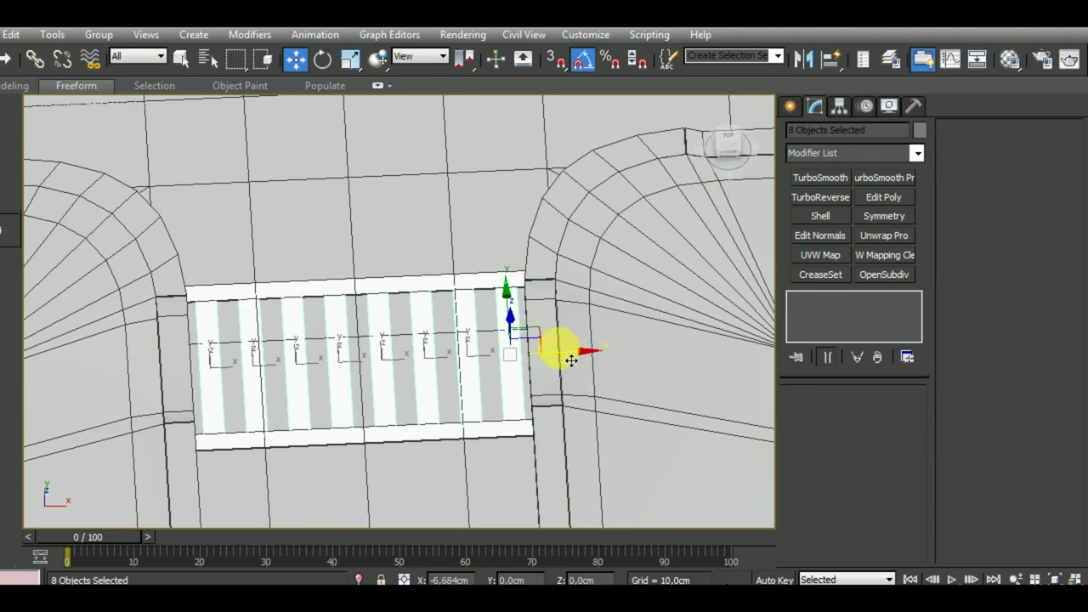
{"action": "scroll", "coordinate": [568, 360], "scroll_direction": "down", "scroll_amount": 3}
{"action": "scroll", "coordinate": [564, 357], "scroll_direction": "down", "scroll_amount": 3}
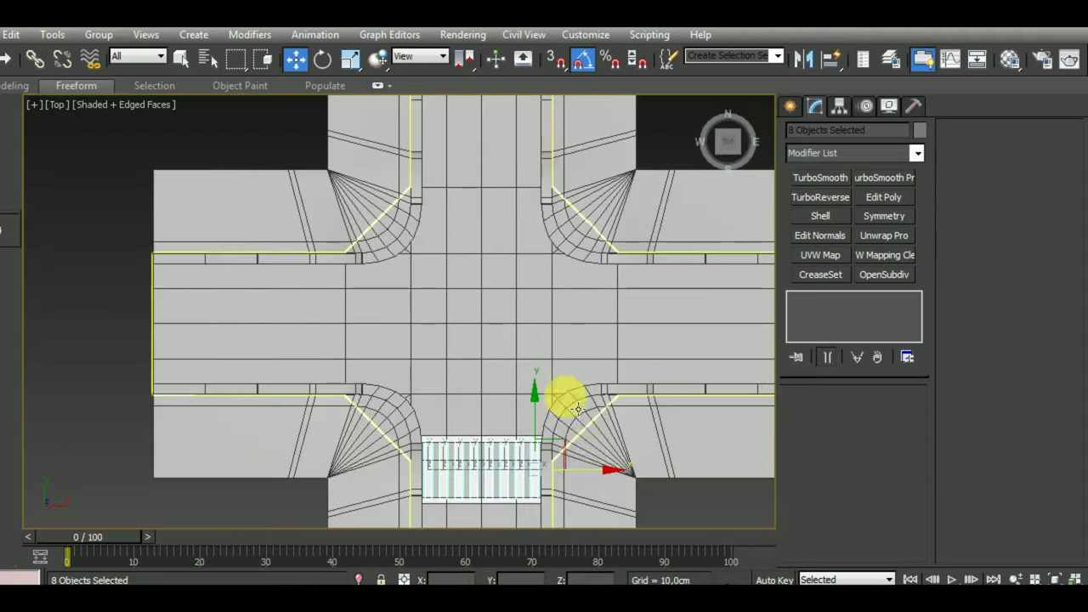
{"action": "scroll", "coordinate": [575, 366], "scroll_direction": "down", "scroll_amount": 1}
{"action": "scroll", "coordinate": [561, 374], "scroll_direction": "up", "scroll_amount": 4}
{"action": "scroll", "coordinate": [559, 381], "scroll_direction": "up", "scroll_amount": 3}
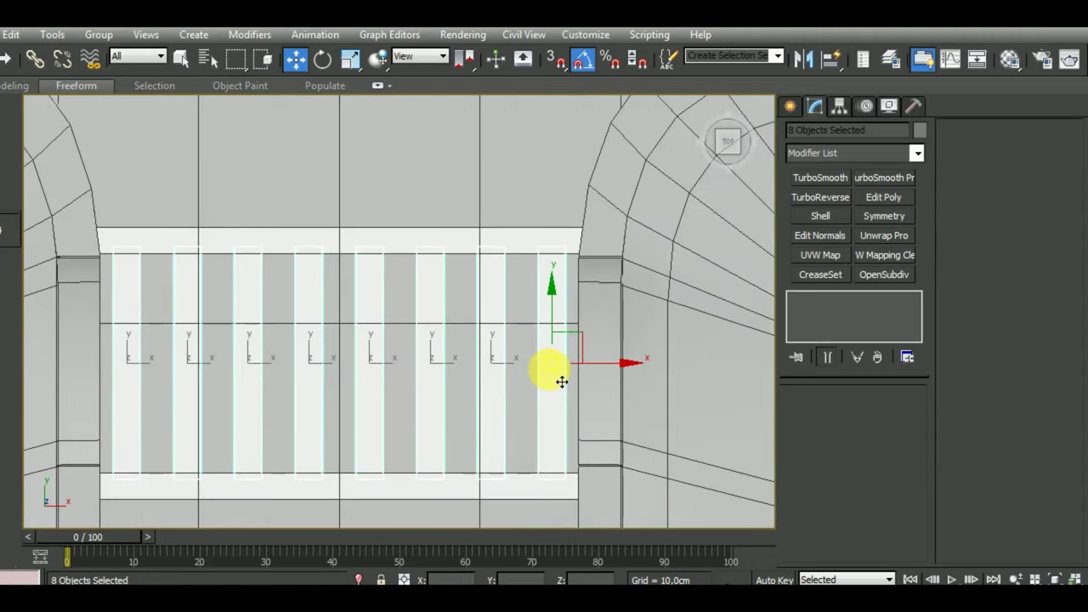
{"action": "scroll", "coordinate": [562, 381], "scroll_direction": "down", "scroll_amount": 3}
{"action": "mouse_move", "coordinate": [558, 376]}
{"action": "middle_mouse_down", "text": "alt"}
{"action": "mouse_move", "coordinate": [667, 376]}
{"action": "mouse_move", "coordinate": [590, 359]}
{"action": "middle_mouse_up", "text": "alt"}
{"action": "scroll", "coordinate": [554, 371], "scroll_direction": "up", "scroll_amount": 3}
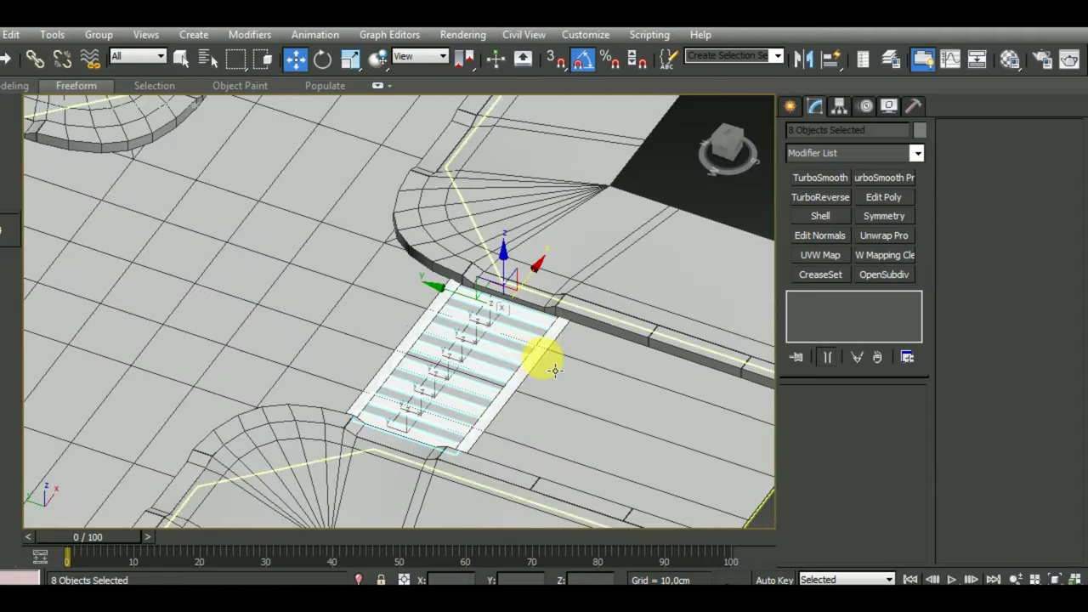
Step: Add the edge lines to the selection and group all ten stripes as Group001
{"action": "left_click", "coordinate": [546, 364], "text": "ctrl"}
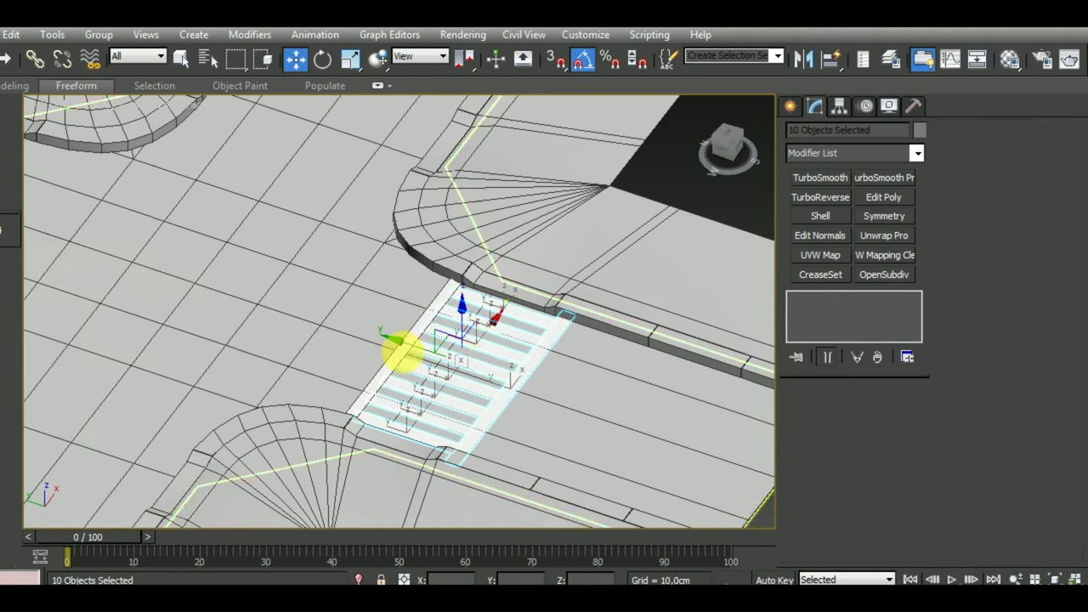
{"action": "left_click", "coordinate": [99, 35]}
{"action": "left_click", "coordinate": [122, 55]}
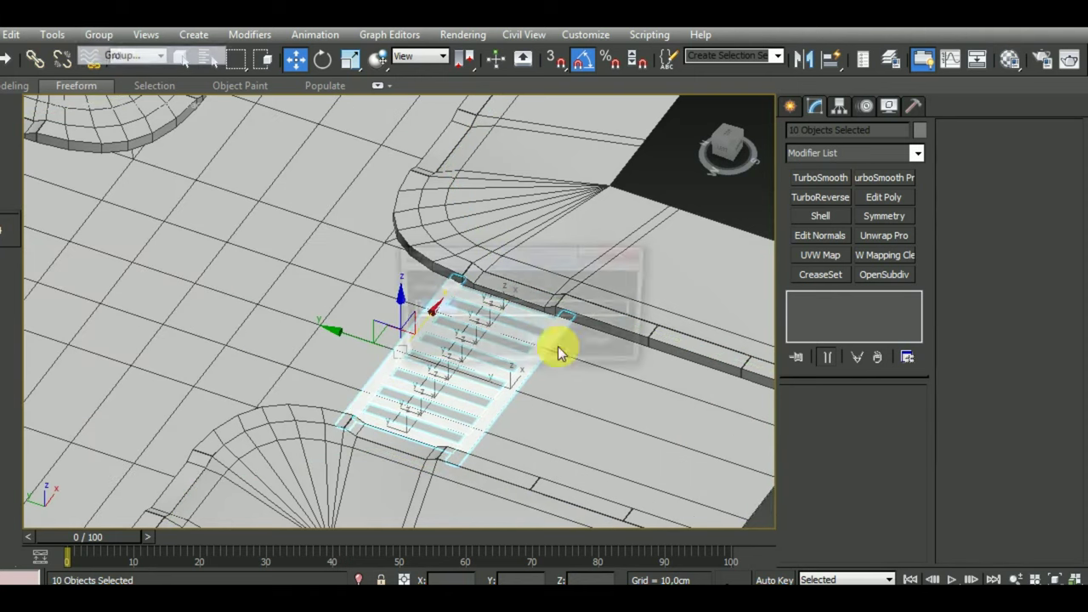
{"action": "left_click", "coordinate": [545, 344]}
{"action": "scroll", "coordinate": [595, 459], "scroll_direction": "down", "scroll_amount": 3}
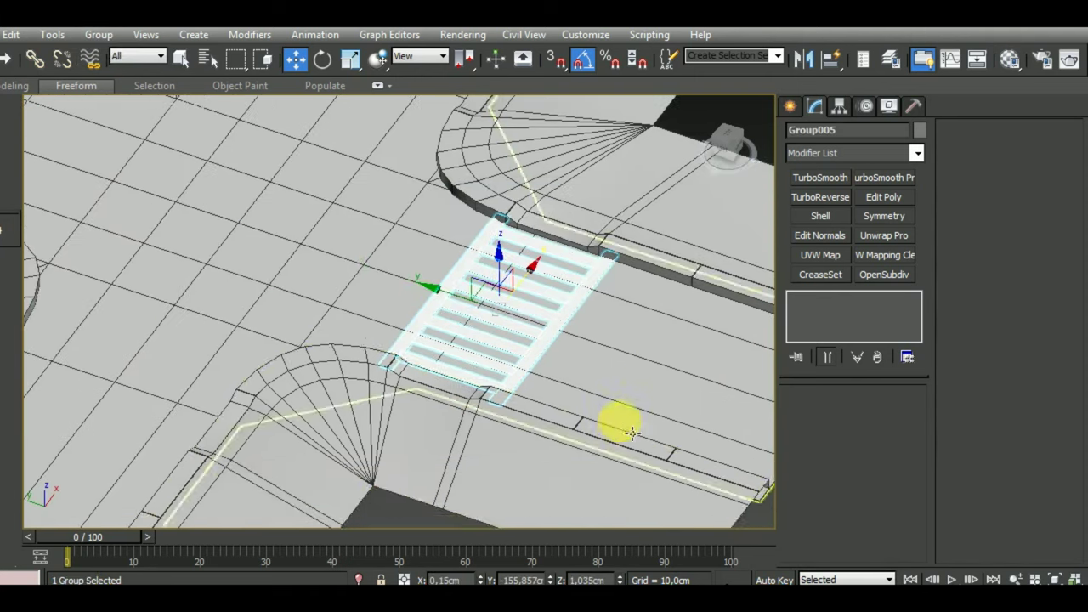
{"action": "scroll", "coordinate": [625, 429], "scroll_direction": "down", "scroll_amount": 5}
{"action": "left_click", "coordinate": [689, 479]}
Step: Review the intersection with edged faces turned off, then back on
{"action": "scroll", "coordinate": [680, 429], "scroll_direction": "up", "scroll_amount": 1}
{"action": "scroll", "coordinate": [595, 389], "scroll_direction": "up", "scroll_amount": 6}
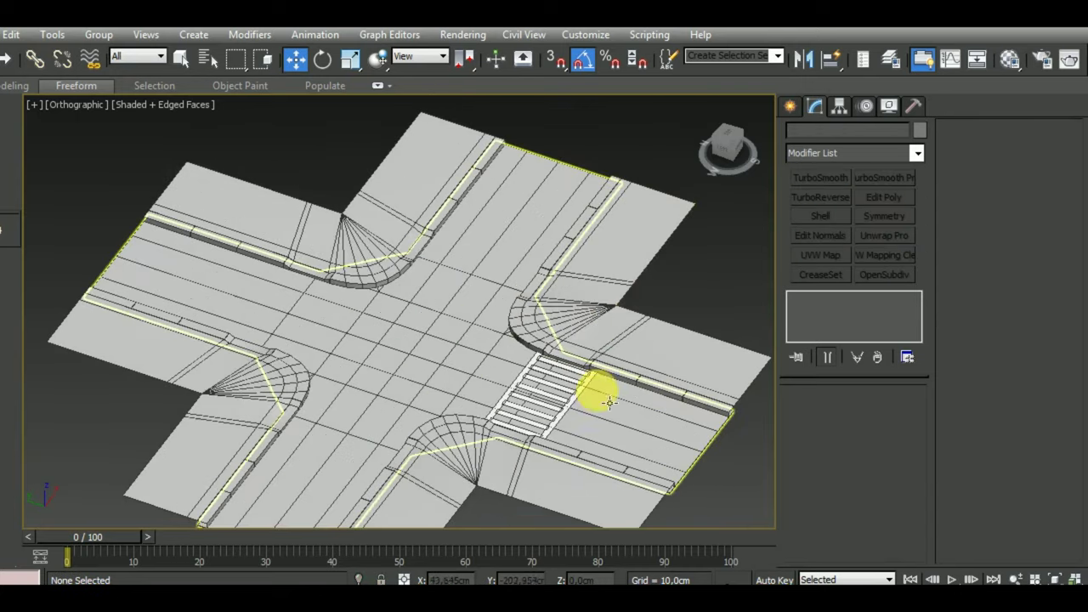
{"action": "key", "text": "F4"}
{"action": "middle_click_drag", "start_coordinate": [651, 425], "coordinate": [639, 400]}
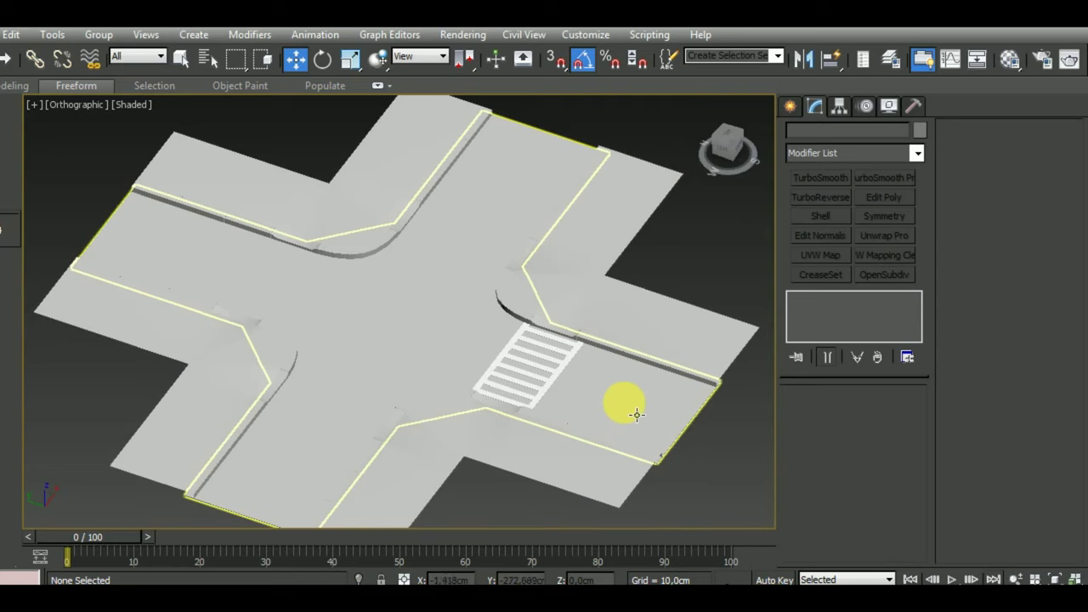
{"action": "scroll", "coordinate": [629, 410], "scroll_direction": "up", "scroll_amount": 2}
{"action": "scroll", "coordinate": [626, 399], "scroll_direction": "down", "scroll_amount": 3}
{"action": "mouse_move", "coordinate": [634, 438]}
{"action": "middle_mouse_down", "text": "alt"}
{"action": "mouse_move", "coordinate": [558, 401]}
{"action": "mouse_move", "coordinate": [611, 428]}
{"action": "middle_mouse_up", "text": "alt"}
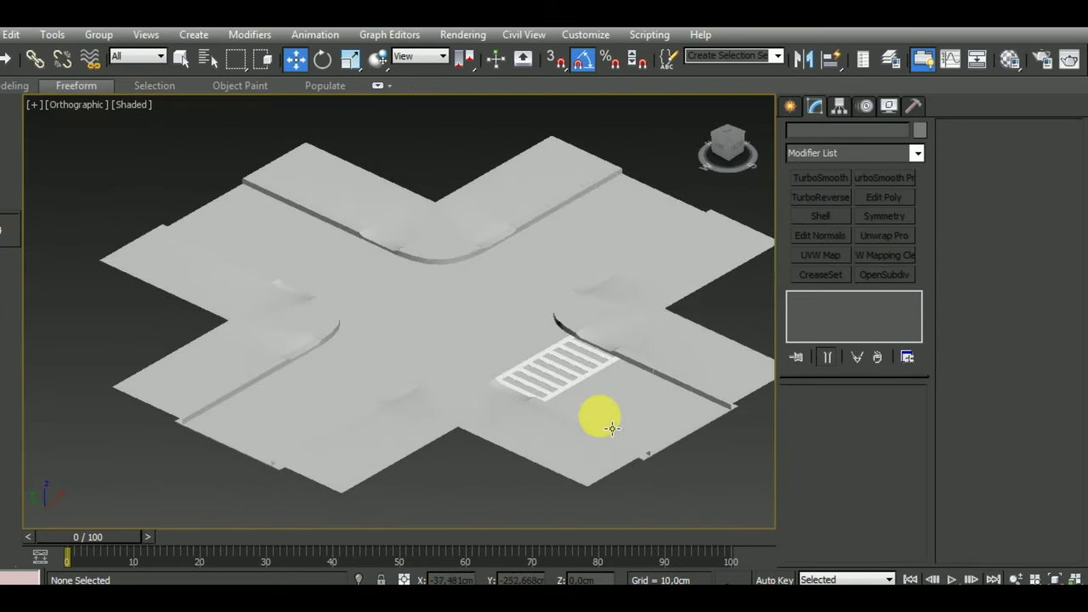
{"action": "key", "text": "F4"}
Step: Select Group001 and inspect the intersection from low and high angles
{"action": "left_click", "coordinate": [665, 366]}
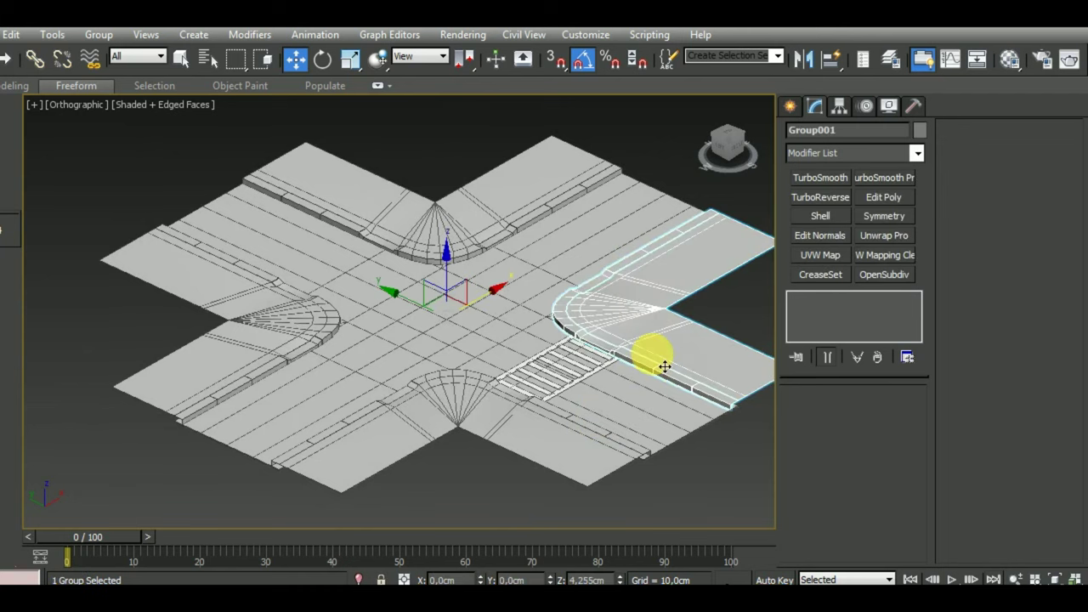
{"action": "scroll", "coordinate": [655, 369], "scroll_direction": "up", "scroll_amount": 3}
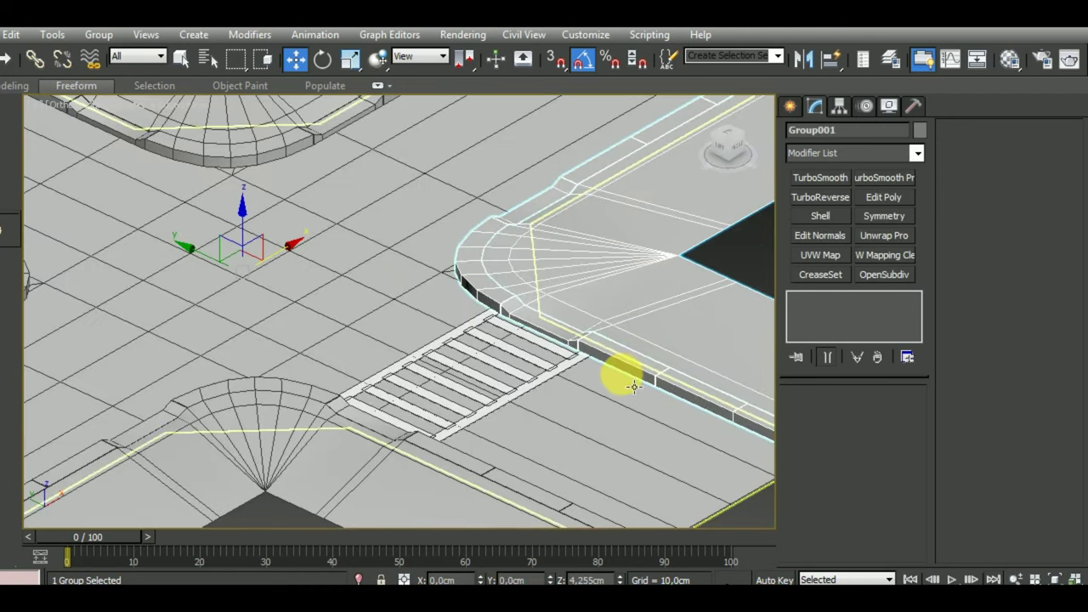
{"action": "scroll", "coordinate": [624, 376], "scroll_direction": "down", "scroll_amount": 2}
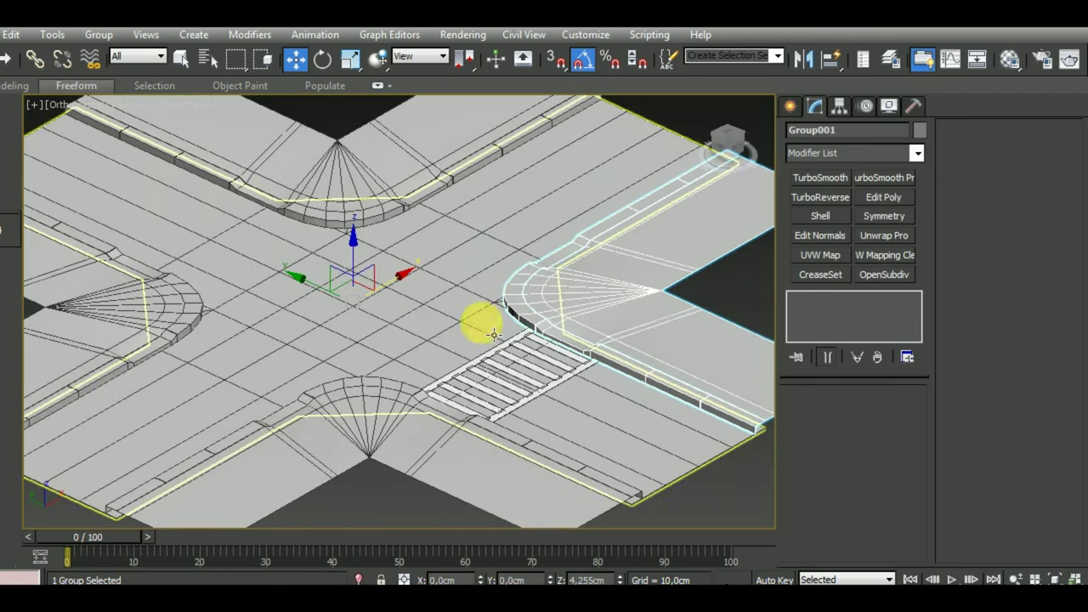
{"action": "scroll", "coordinate": [576, 413], "scroll_direction": "down", "scroll_amount": 2}
{"action": "scroll", "coordinate": [567, 382], "scroll_direction": "down", "scroll_amount": 2}
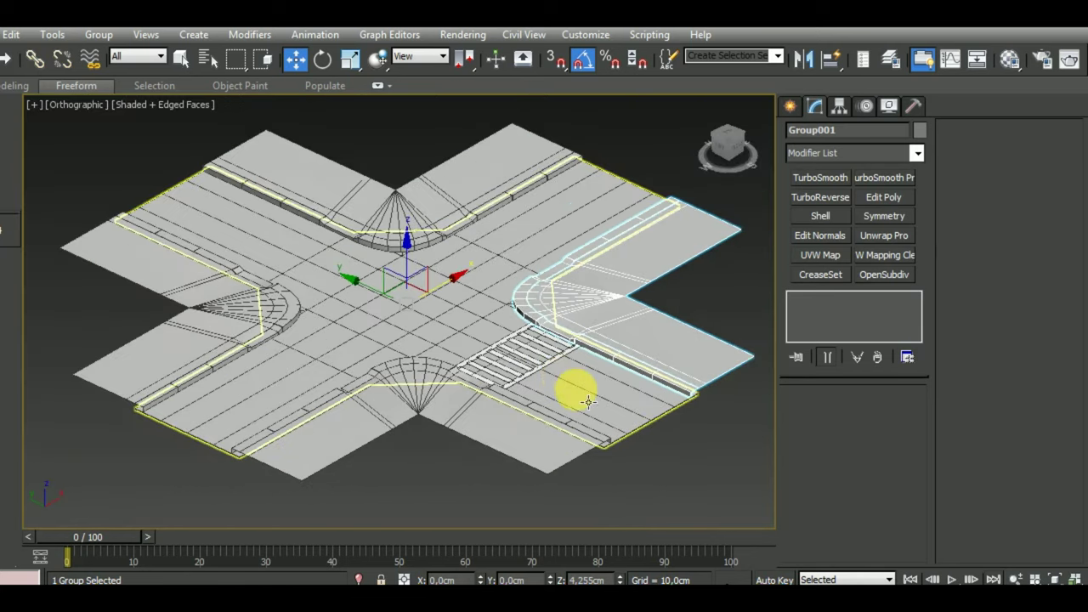
{"action": "mouse_move", "coordinate": [588, 402]}
{"action": "middle_mouse_down", "text": "alt"}
{"action": "mouse_move", "coordinate": [559, 405]}
{"action": "mouse_move", "coordinate": [554, 417]}
{"action": "middle_mouse_up", "text": "alt"}
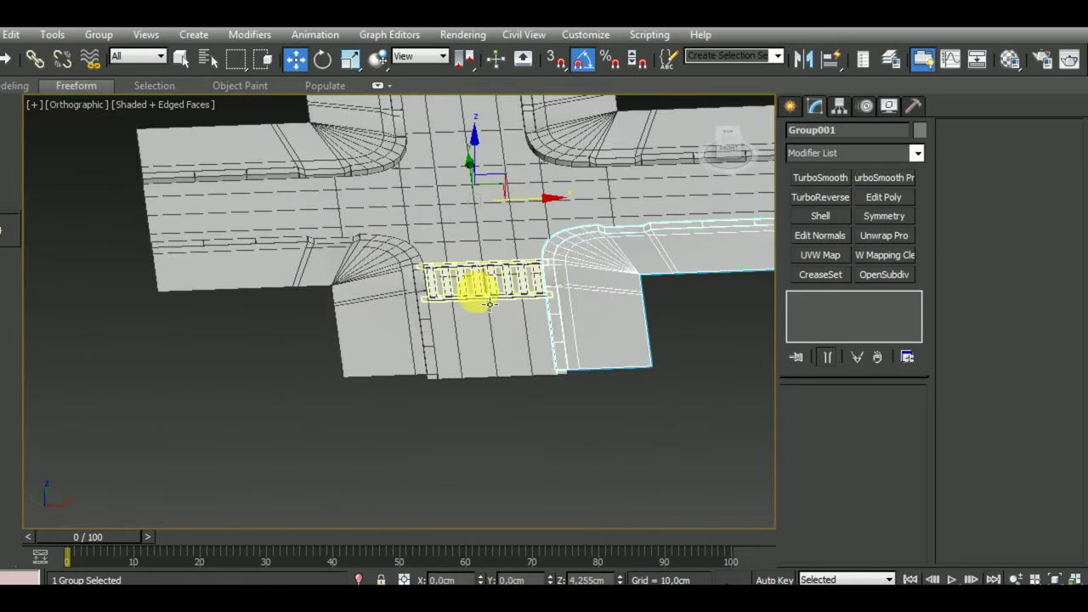
{"action": "mouse_move", "coordinate": [451, 284]}
{"action": "middle_mouse_down", "text": "alt"}
{"action": "mouse_move", "coordinate": [539, 418]}
{"action": "mouse_move", "coordinate": [541, 401]}
{"action": "middle_mouse_up", "text": "alt"}
Step: Select the road plane Plane001 and pick the top and bottom arms' end vertices
{"action": "left_click", "coordinate": [554, 425]}
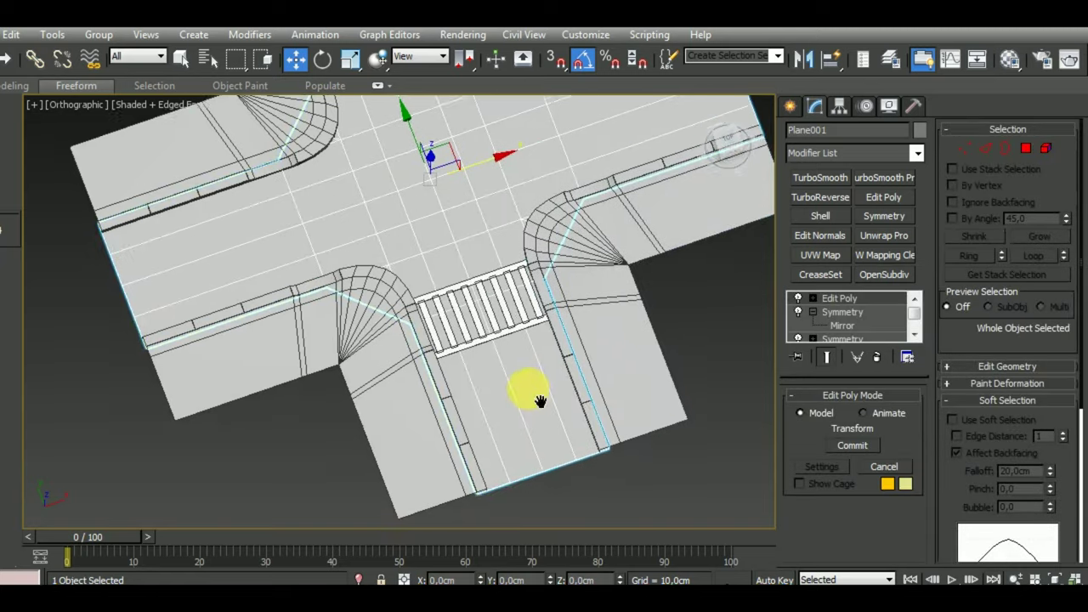
{"action": "scroll", "coordinate": [541, 401], "scroll_direction": "down", "scroll_amount": 3}
{"action": "left_click", "coordinate": [965, 148]}
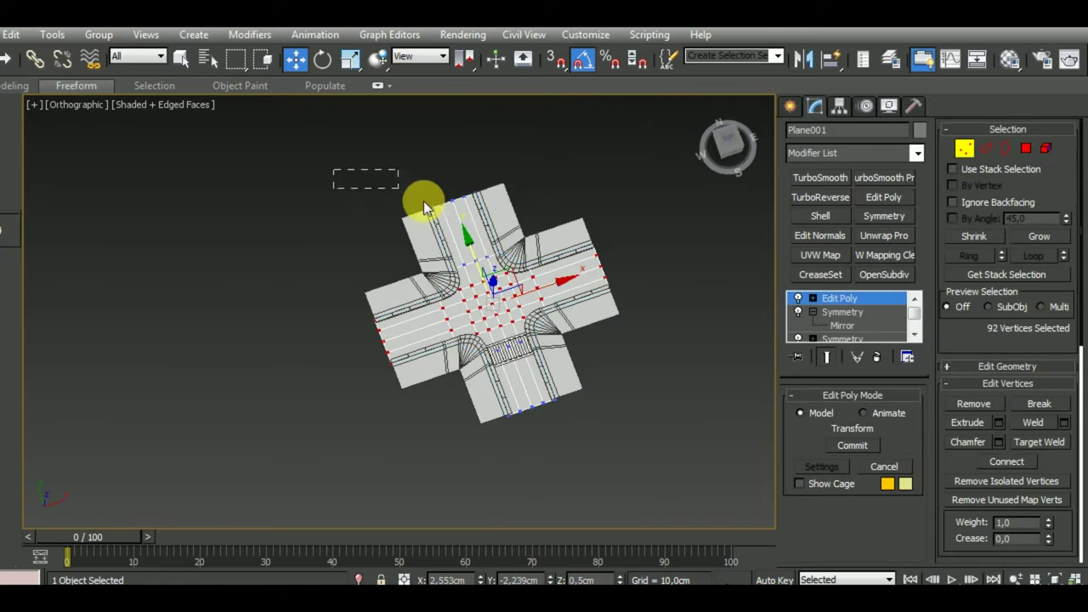
{"action": "left_click_drag", "start_coordinate": [502, 241], "coordinate": [503, 244]}
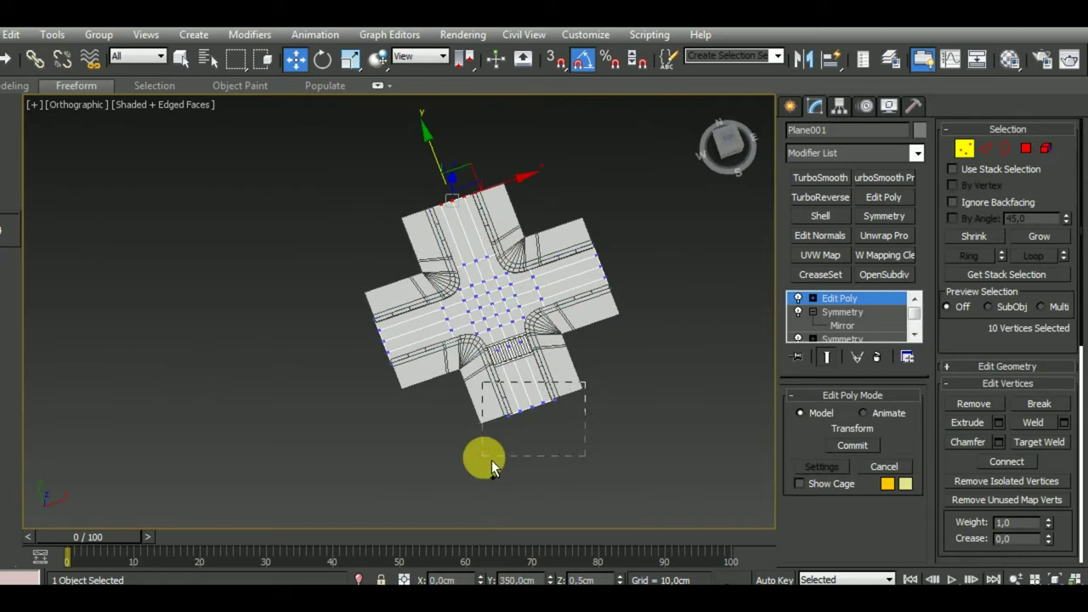
{"action": "left_click_drag", "start_coordinate": [491, 460], "coordinate": [470, 475]}
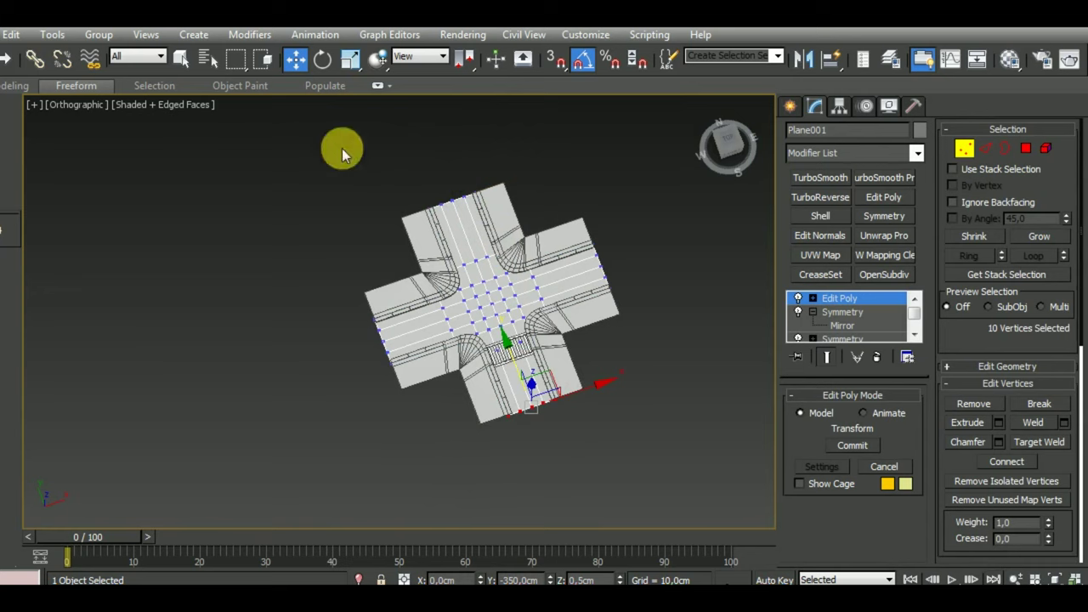
Step: Push the top and bottom arm ends outward 100 cm using numeric Y offsets
{"action": "right_click", "coordinate": [298, 61]}
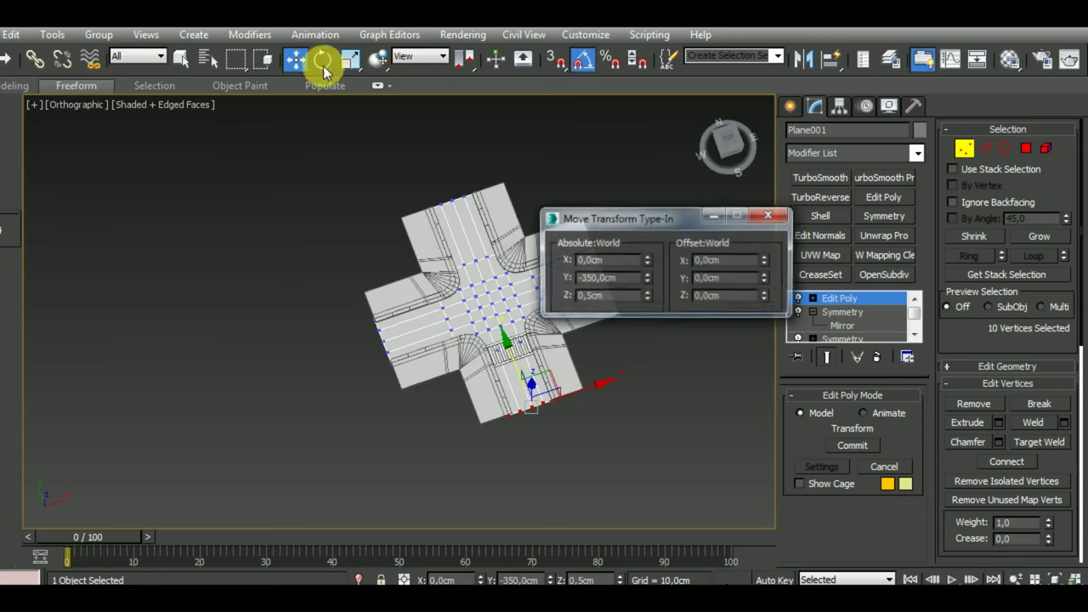
{"action": "double_click", "coordinate": [735, 278]}
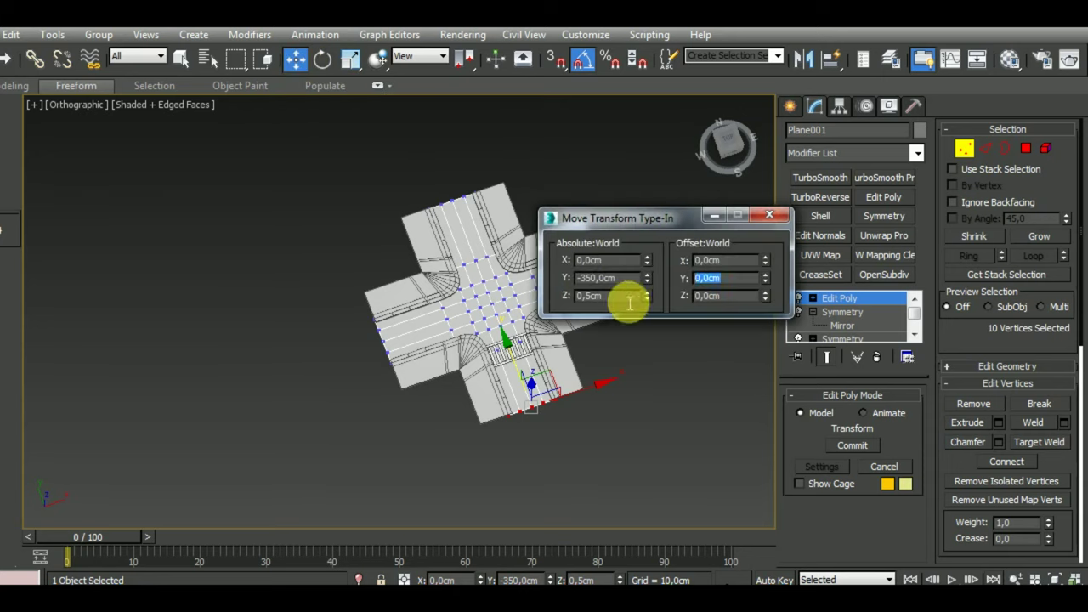
{"action": "type", "text": "-100"}
{"action": "key", "text": "Return"}
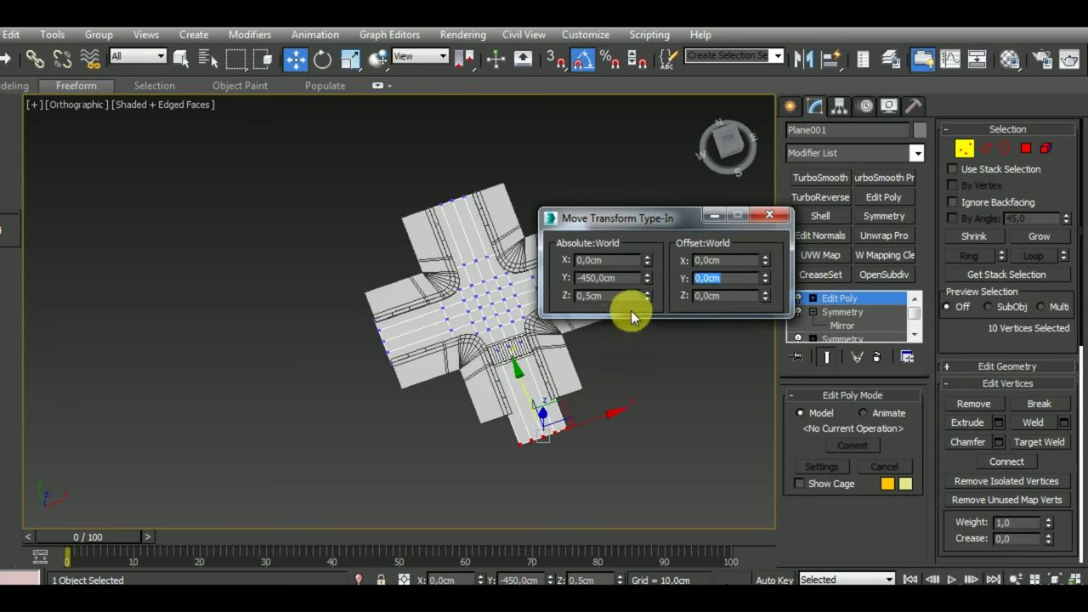
{"action": "type", "text": "800"}
{"action": "key", "text": "Return"}
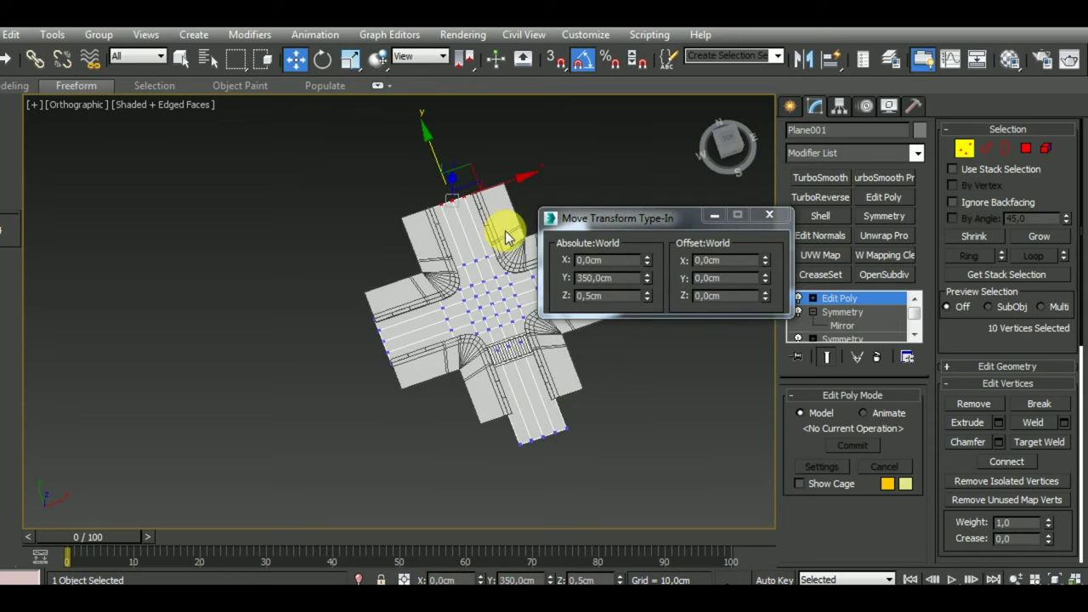
{"action": "double_click", "coordinate": [740, 281]}
{"action": "type", "text": "1"}
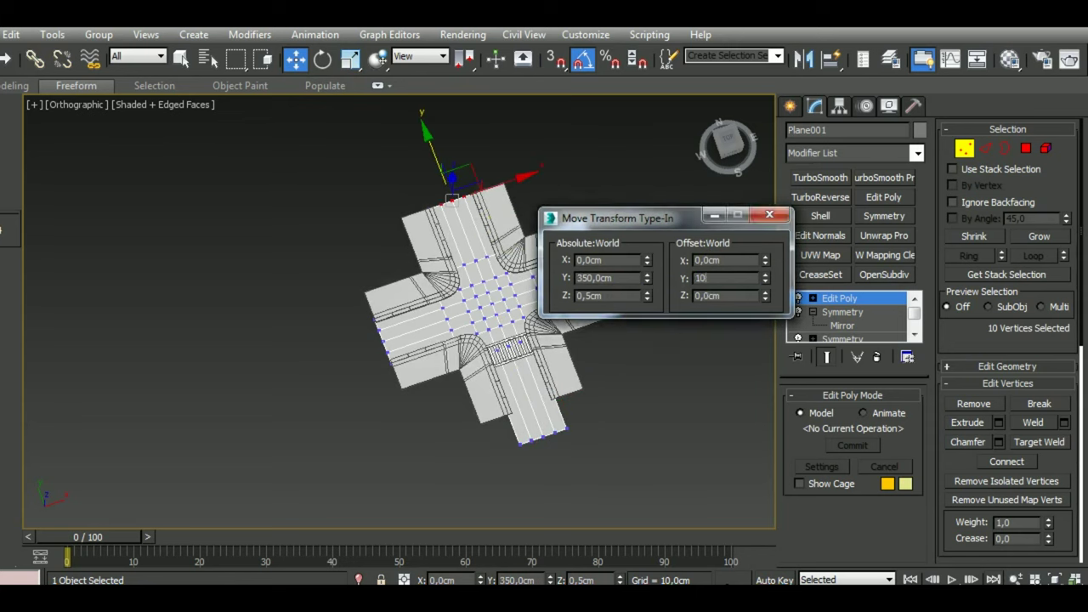
{"action": "type", "text": "0"}
{"action": "key", "text": "Return"}
Step: Push the left and right arm ends outward 100 cm along X
{"action": "left_click_drag", "start_coordinate": [302, 301], "coordinate": [412, 395]}
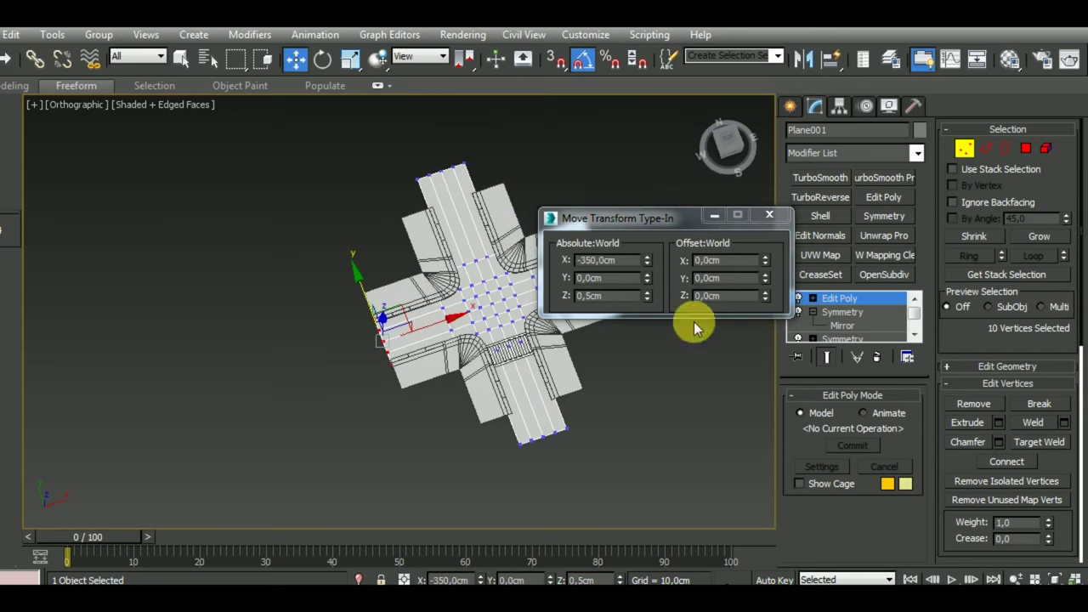
{"action": "double_click", "coordinate": [745, 263]}
{"action": "type", "text": "-100"}
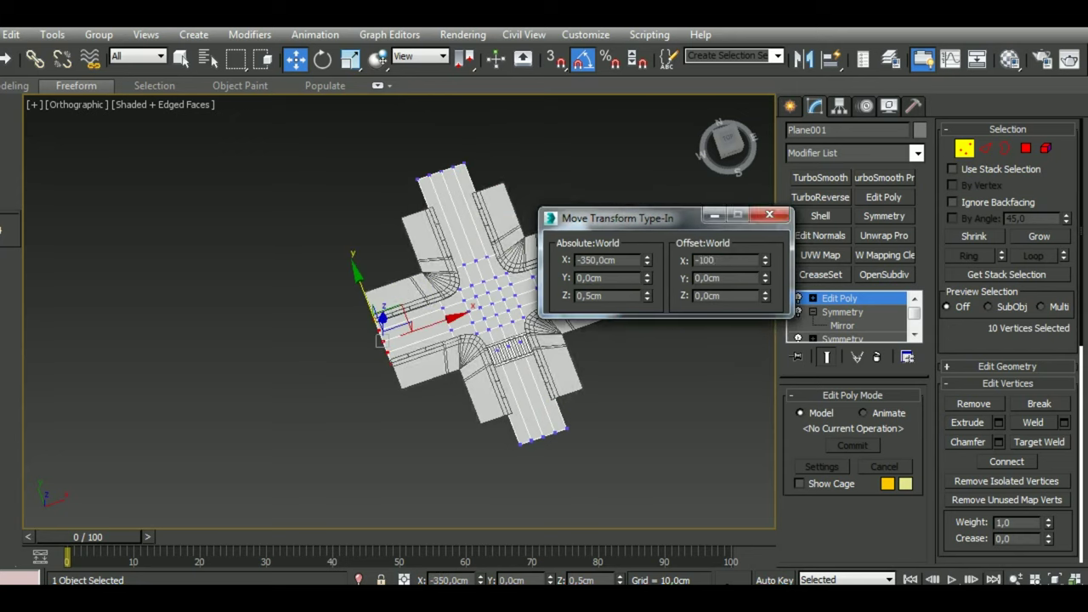
{"action": "key", "text": "Return"}
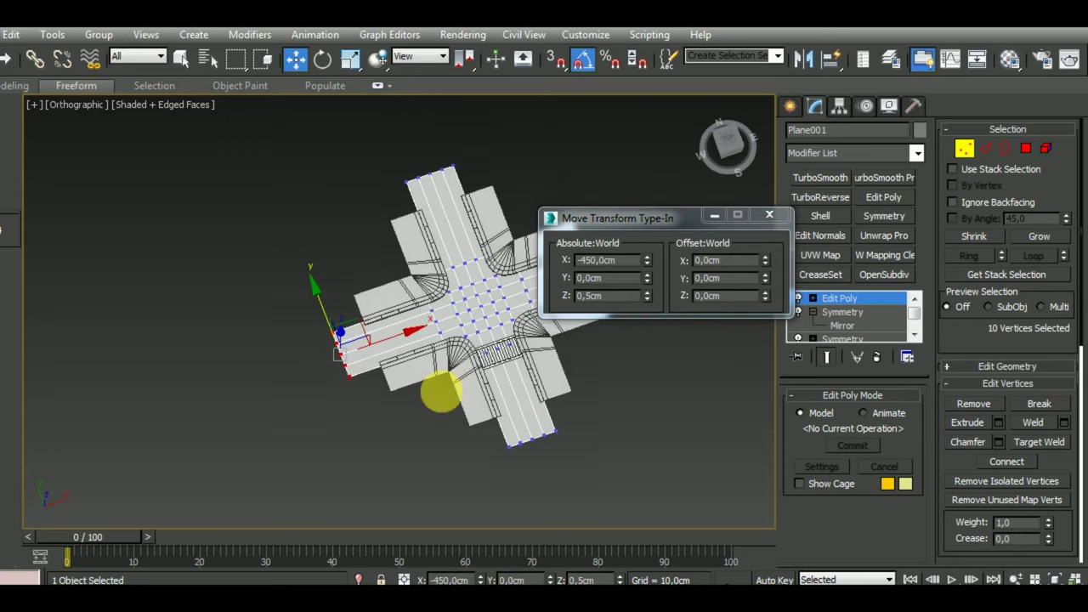
{"action": "middle_click_drag", "start_coordinate": [437, 388], "coordinate": [425, 286]}
{"action": "left_click_drag", "start_coordinate": [431, 260], "coordinate": [376, 347]}
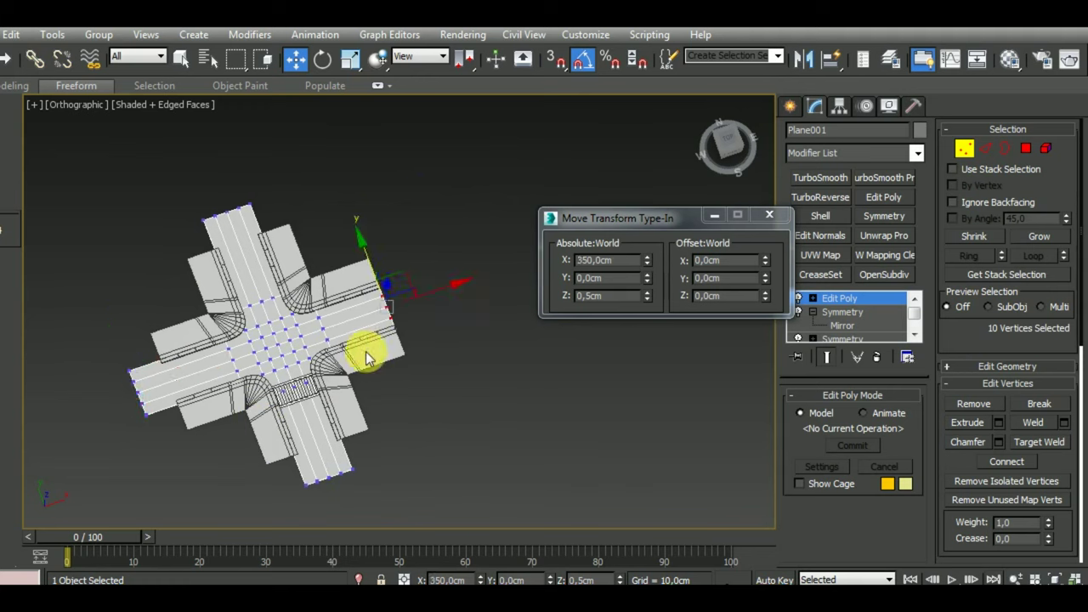
{"action": "double_click", "coordinate": [745, 264]}
{"action": "type", "text": "100"}
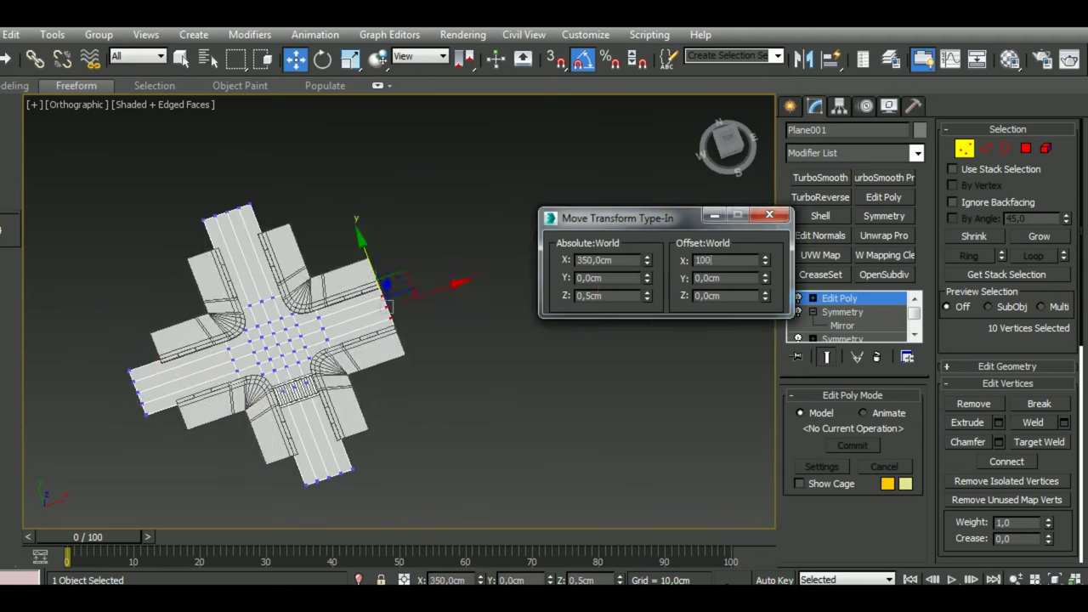
{"action": "key", "text": "Return"}
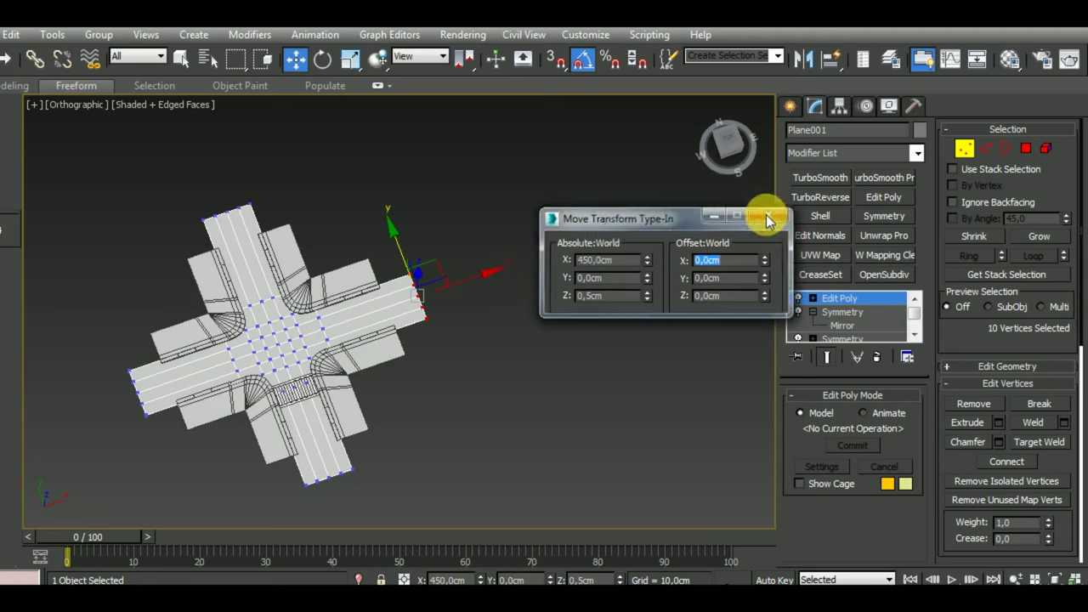
{"action": "left_click", "coordinate": [769, 214]}
Step: Add an Edit Poly modifier to the lower-right curb corner piece and enter vertex mode
{"action": "left_click", "coordinate": [963, 150]}
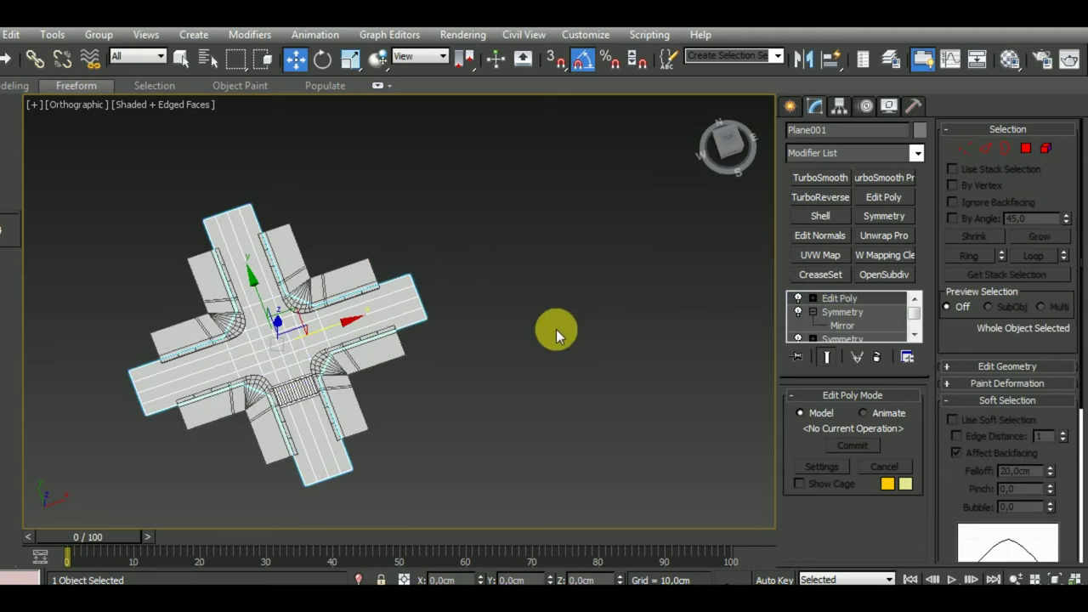
{"action": "left_click", "coordinate": [376, 349]}
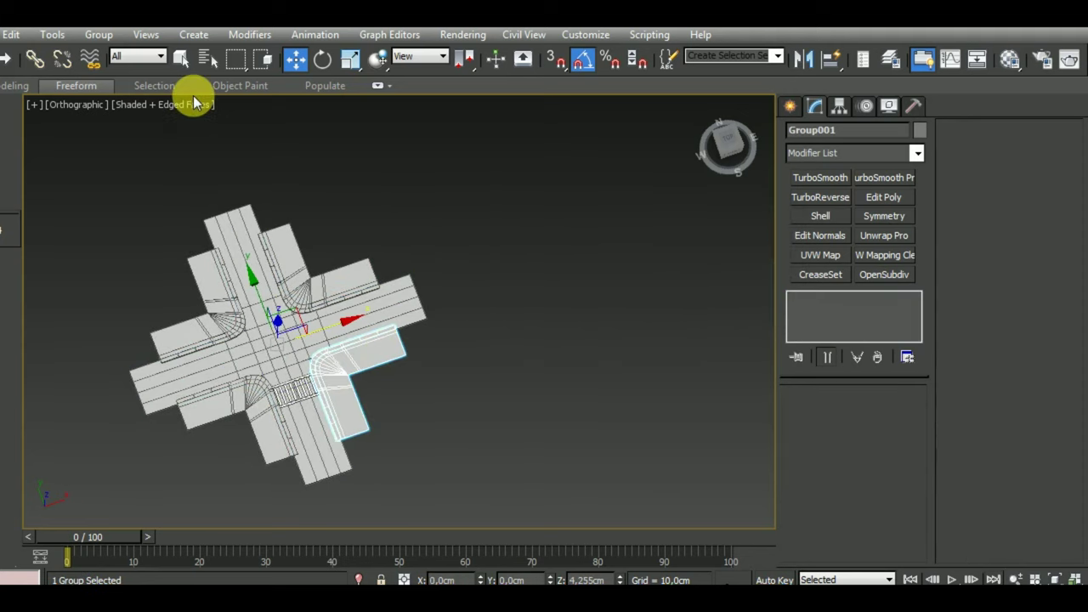
{"action": "left_click", "coordinate": [884, 197]}
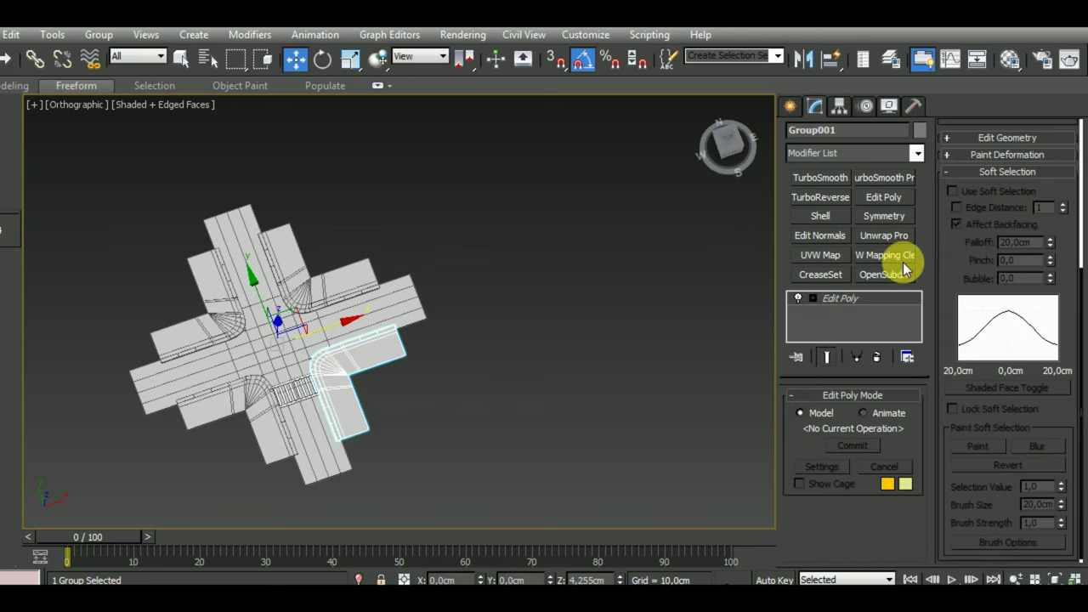
{"action": "key", "text": "1"}
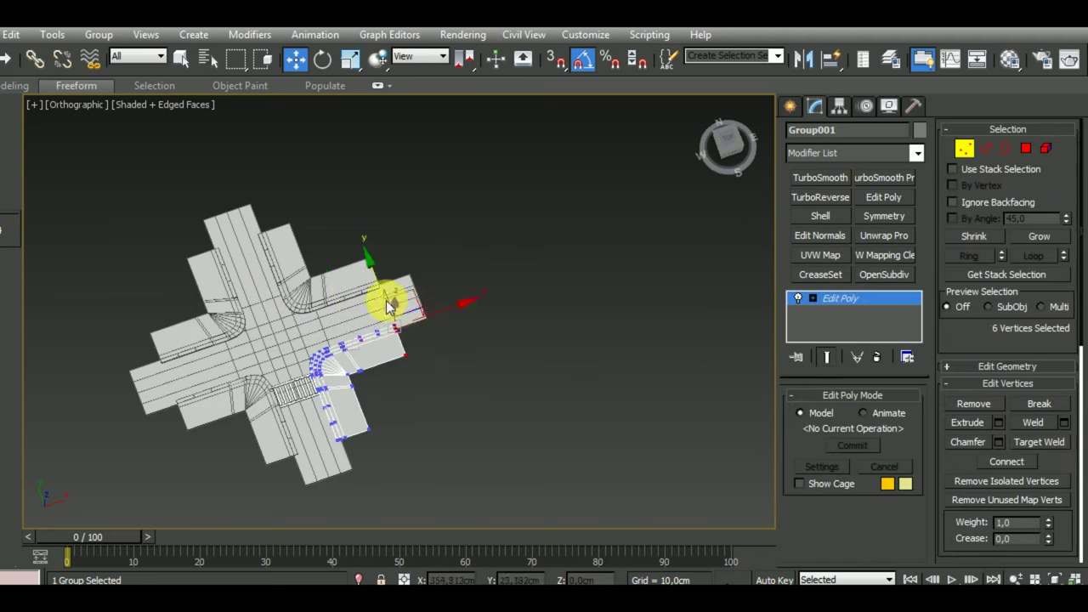
{"action": "mouse_move", "coordinate": [387, 306]}
{"action": "middle_mouse_down", "text": "alt"}
{"action": "mouse_move", "coordinate": [401, 408]}
{"action": "mouse_move", "coordinate": [344, 405]}
{"action": "mouse_move", "coordinate": [400, 371]}
{"action": "middle_mouse_up", "text": "alt"}
{"action": "scroll", "coordinate": [408, 344], "scroll_direction": "up", "scroll_amount": 5}
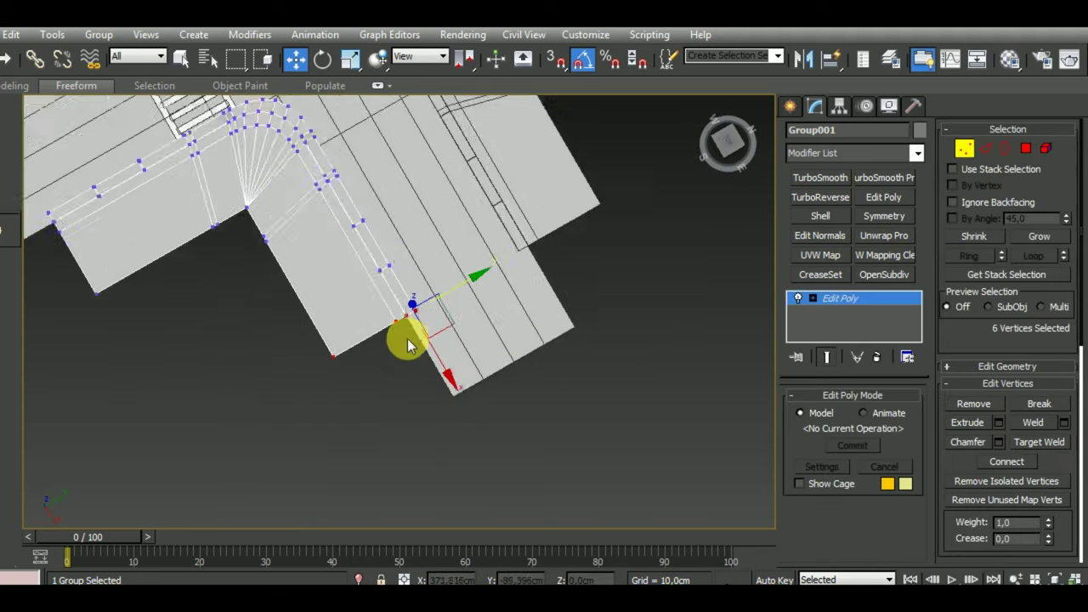
{"action": "scroll", "coordinate": [408, 344], "scroll_direction": "up", "scroll_amount": 2}
{"action": "scroll", "coordinate": [418, 308], "scroll_direction": "up", "scroll_amount": 3}
{"action": "scroll", "coordinate": [436, 321], "scroll_direction": "down", "scroll_amount": 3}
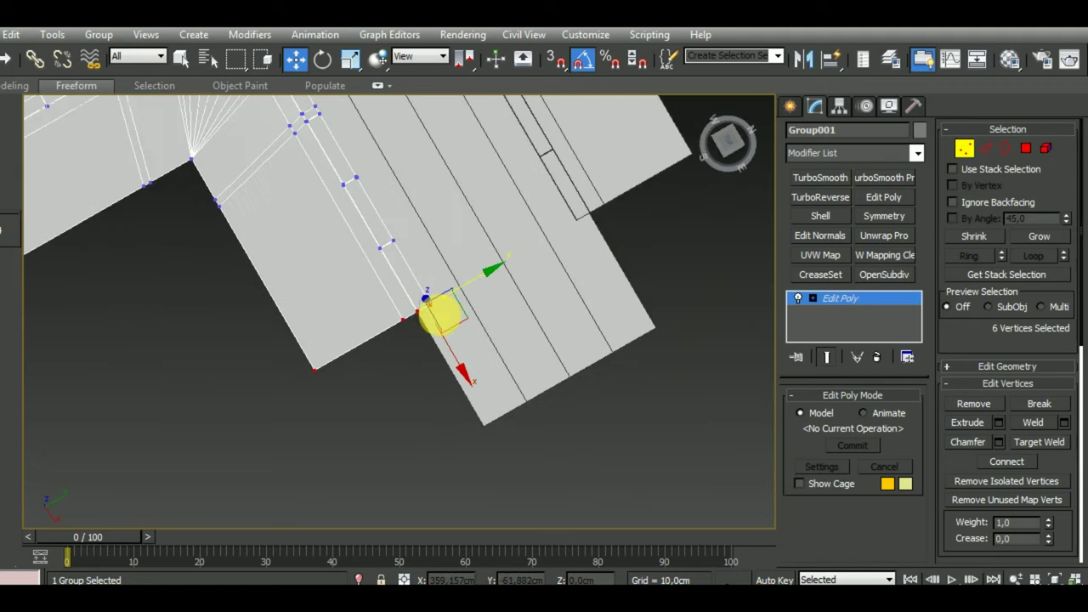
{"action": "scroll", "coordinate": [445, 311], "scroll_direction": "down", "scroll_amount": 2}
{"action": "scroll", "coordinate": [447, 340], "scroll_direction": "down", "scroll_amount": 2}
{"action": "mouse_move", "coordinate": [445, 360]}
{"action": "middle_mouse_down", "text": "alt"}
{"action": "mouse_move", "coordinate": [497, 334]}
{"action": "mouse_move", "coordinate": [506, 326]}
{"action": "mouse_move", "coordinate": [493, 312]}
{"action": "middle_mouse_up", "text": "alt"}
Step: Stretch the first arm's end vertices outward and square them flush with the road arm
{"action": "left_click_drag", "start_coordinate": [498, 315], "coordinate": [535, 328]}
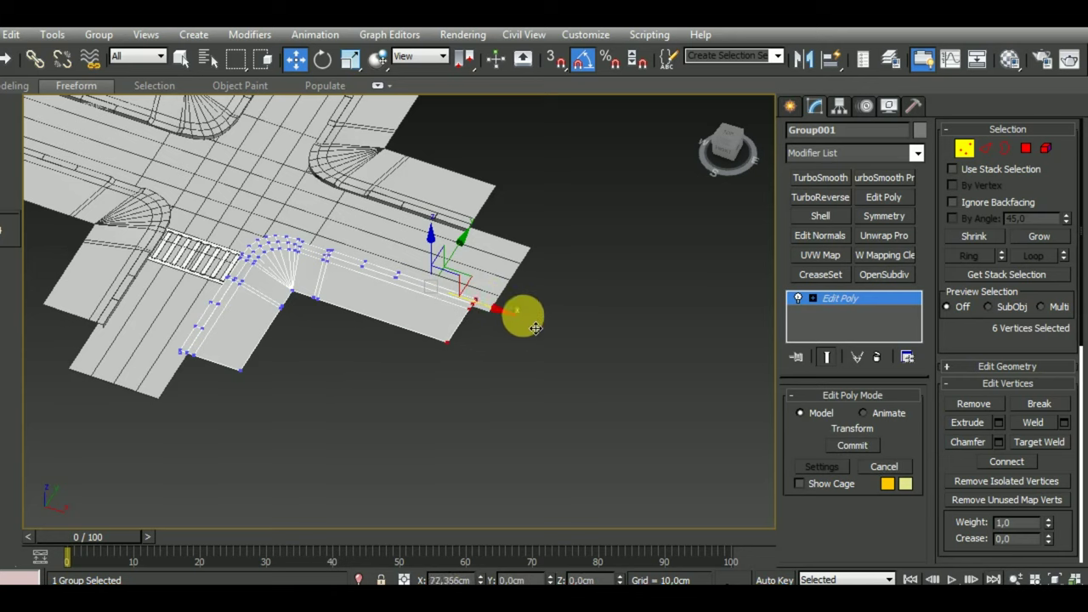
{"action": "scroll", "coordinate": [546, 334], "scroll_direction": "up", "scroll_amount": 3}
{"action": "scroll", "coordinate": [527, 320], "scroll_direction": "up", "scroll_amount": 3}
{"action": "mouse_move", "coordinate": [522, 335]}
{"action": "middle_mouse_down", "text": "alt"}
{"action": "mouse_move", "coordinate": [365, 315]}
{"action": "mouse_move", "coordinate": [502, 374]}
{"action": "middle_mouse_up", "text": "alt"}
{"action": "scroll", "coordinate": [400, 369], "scroll_direction": "up", "scroll_amount": 2}
{"action": "scroll", "coordinate": [376, 396], "scroll_direction": "up", "scroll_amount": 2}
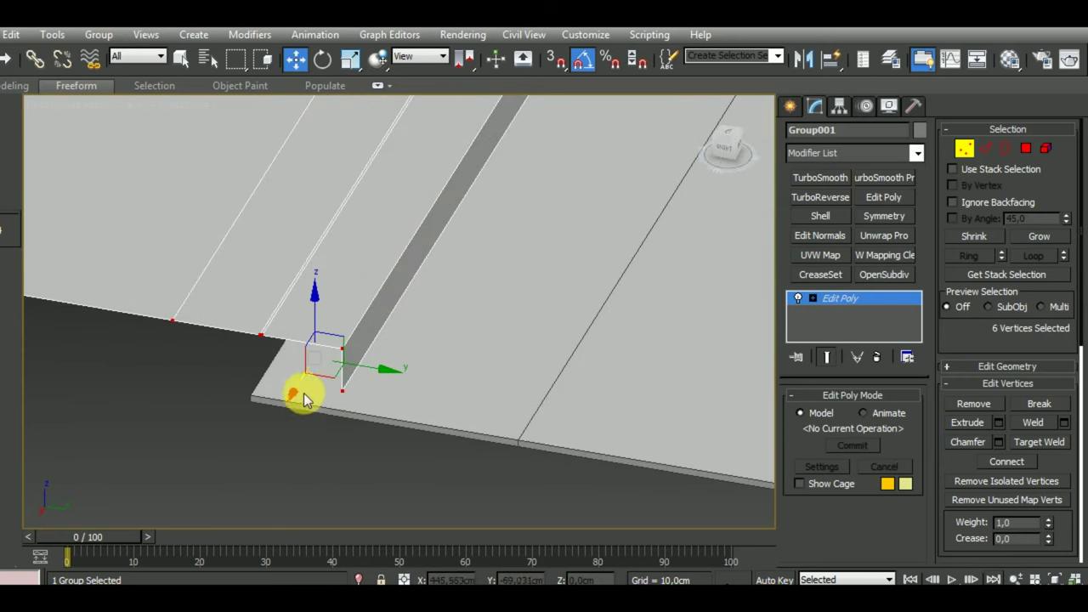
{"action": "left_click_drag", "start_coordinate": [304, 404], "coordinate": [298, 421]}
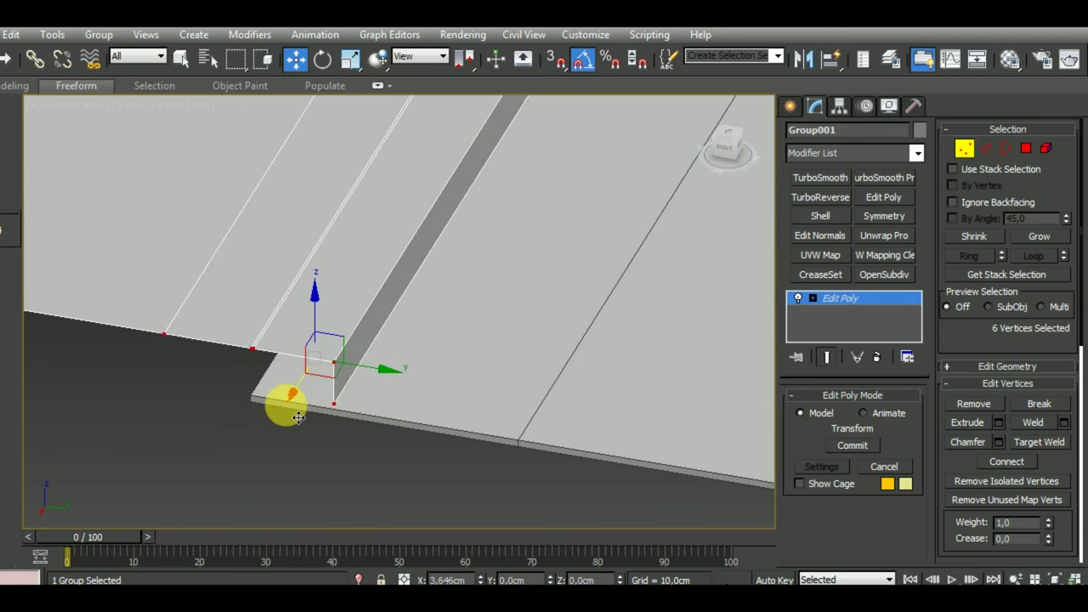
{"action": "scroll", "coordinate": [298, 421], "scroll_direction": "down", "scroll_amount": 3}
{"action": "scroll", "coordinate": [441, 394], "scroll_direction": "up", "scroll_amount": 1}
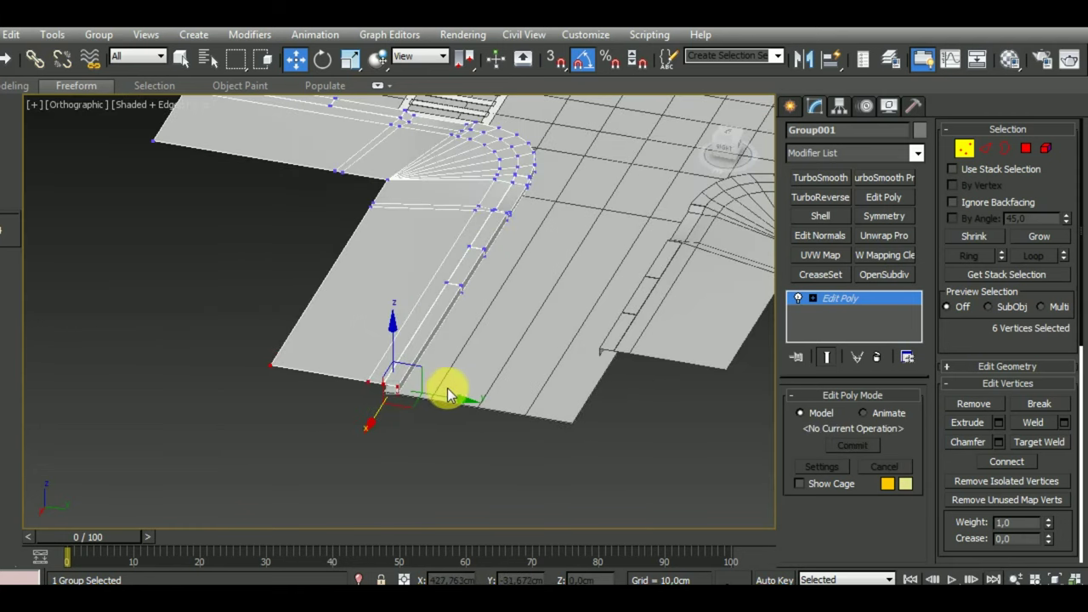
{"action": "scroll", "coordinate": [660, 364], "scroll_direction": "down", "scroll_amount": 2}
{"action": "scroll", "coordinate": [323, 433], "scroll_direction": "down", "scroll_amount": 2}
{"action": "scroll", "coordinate": [563, 331], "scroll_direction": "down", "scroll_amount": 3}
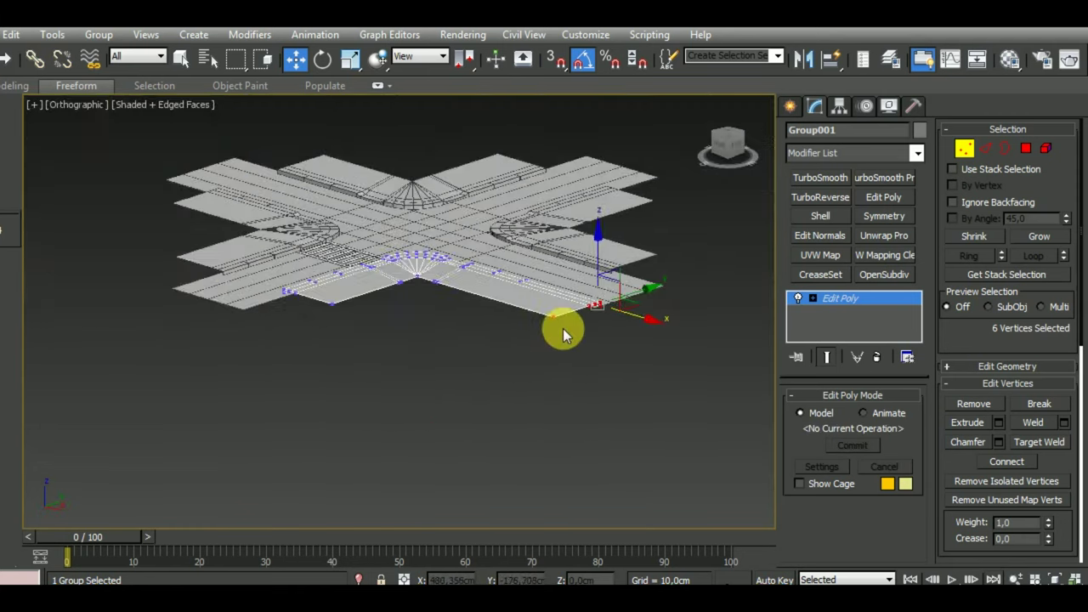
{"action": "mouse_move", "coordinate": [562, 328]}
{"action": "middle_mouse_down", "text": "alt"}
{"action": "mouse_move", "coordinate": [502, 377]}
{"action": "mouse_move", "coordinate": [517, 357]}
{"action": "mouse_move", "coordinate": [562, 391]}
{"action": "mouse_move", "coordinate": [457, 436]}
{"action": "mouse_move", "coordinate": [465, 403]}
{"action": "middle_mouse_up", "text": "alt"}
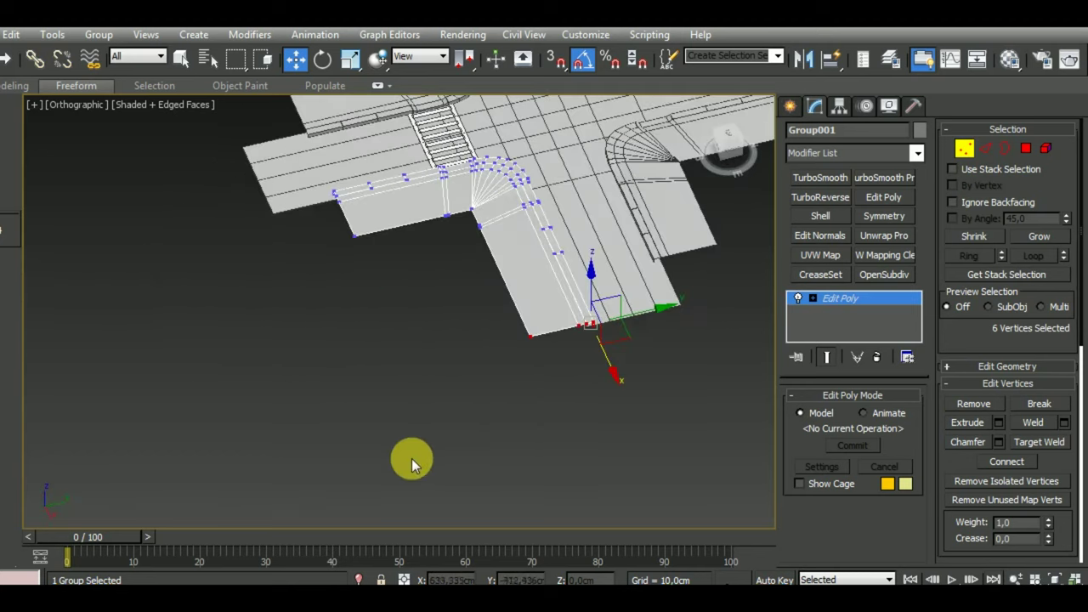
{"action": "scroll", "coordinate": [412, 458], "scroll_direction": "down", "scroll_amount": 1}
{"action": "scroll", "coordinate": [419, 442], "scroll_direction": "down", "scroll_amount": 3}
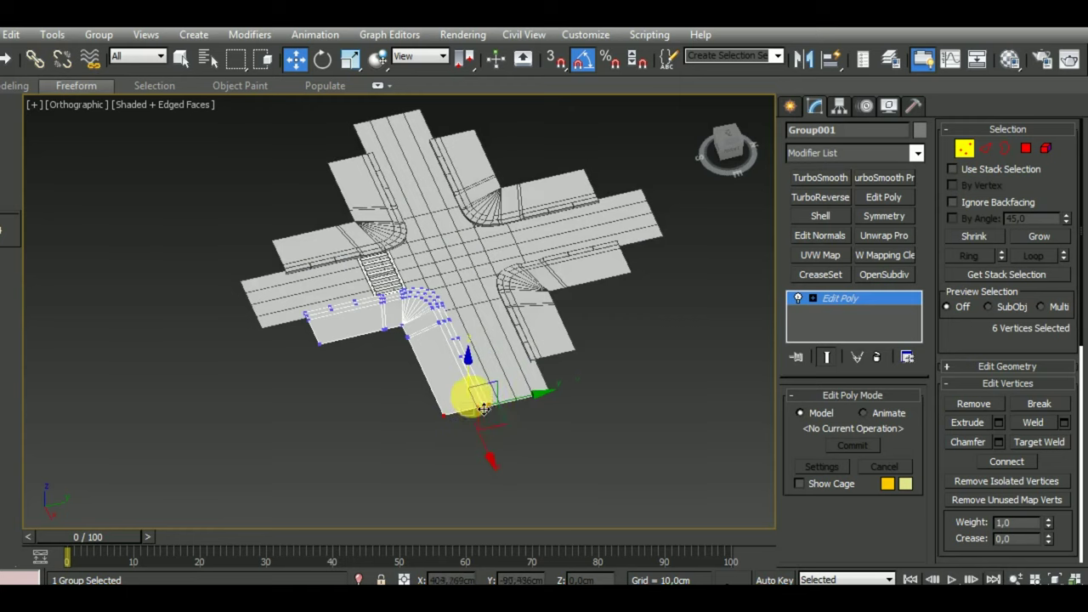
{"action": "scroll", "coordinate": [483, 409], "scroll_direction": "up", "scroll_amount": 3}
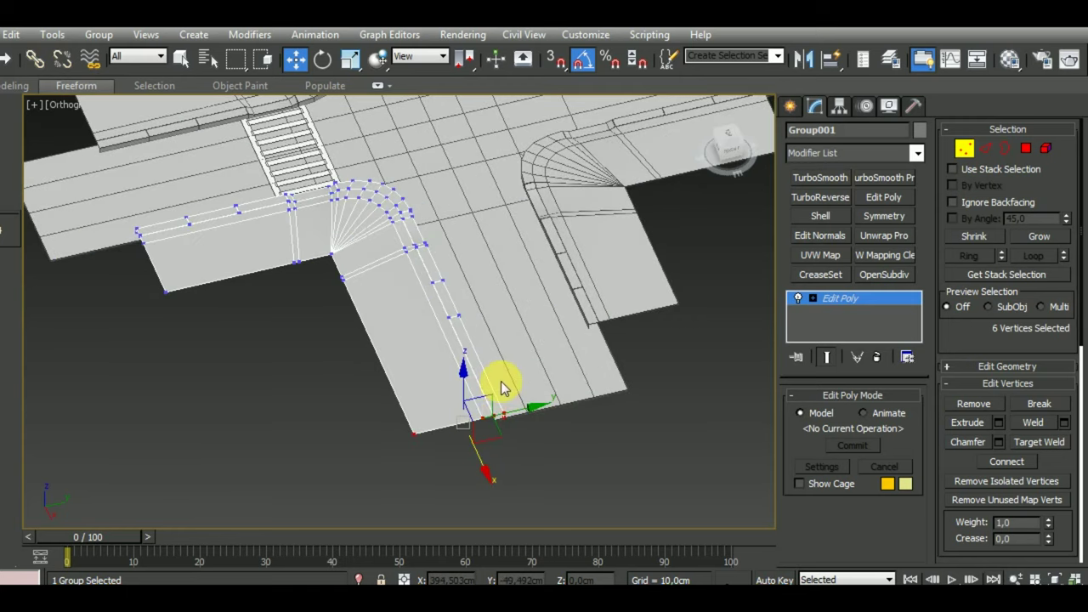
{"action": "scroll", "coordinate": [502, 389], "scroll_direction": "up", "scroll_amount": 2}
{"action": "scroll", "coordinate": [502, 418], "scroll_direction": "up", "scroll_amount": 2}
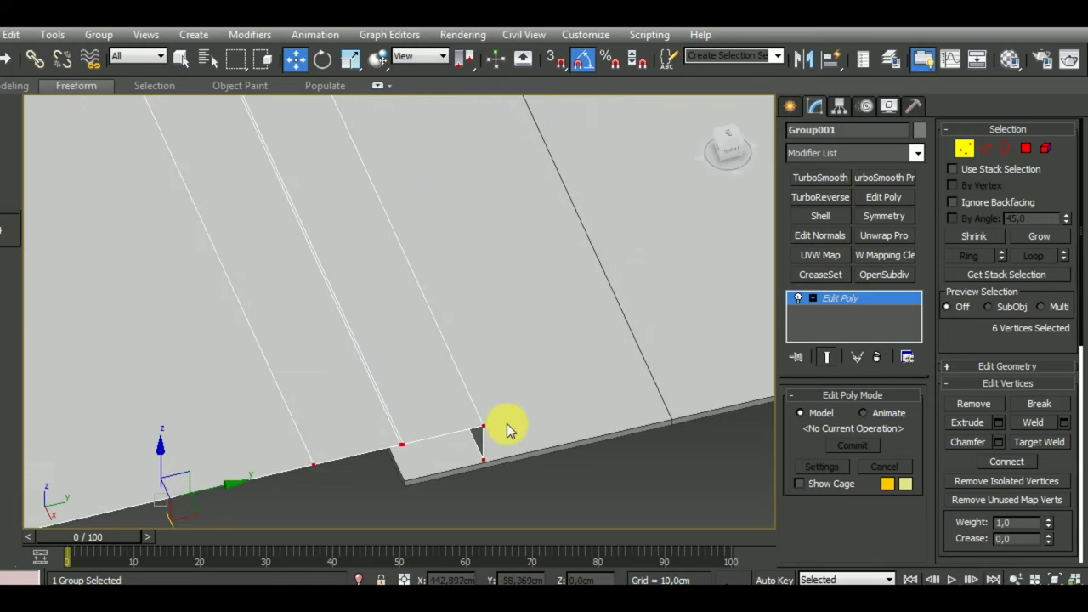
{"action": "scroll", "coordinate": [472, 437], "scroll_direction": "down", "scroll_amount": 2}
{"action": "scroll", "coordinate": [510, 409], "scroll_direction": "down", "scroll_amount": 2}
{"action": "scroll", "coordinate": [476, 408], "scroll_direction": "down", "scroll_amount": 1}
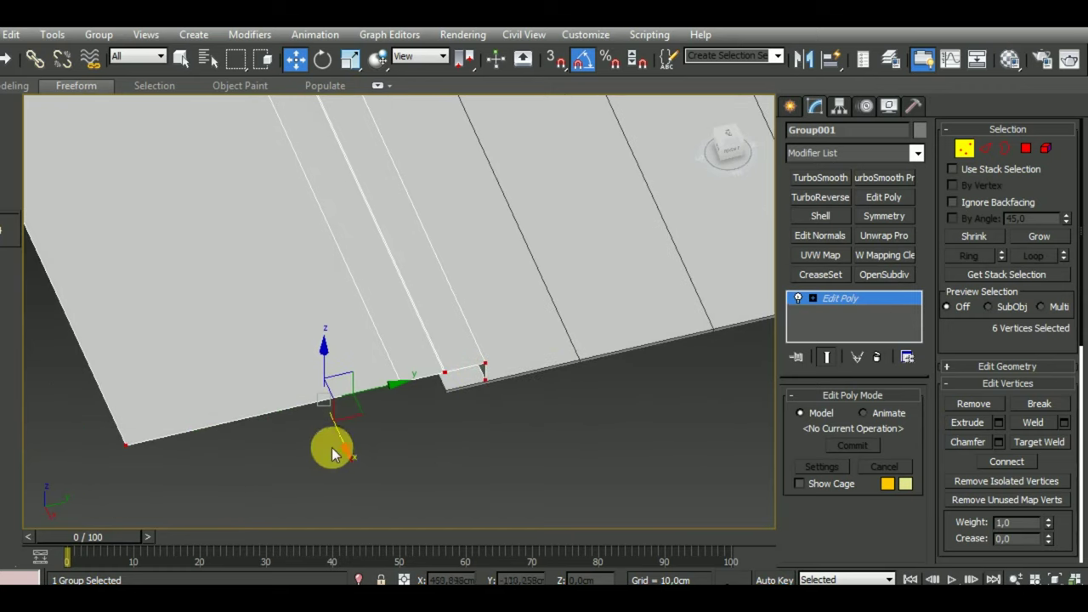
{"action": "left_click_drag", "start_coordinate": [354, 456], "coordinate": [353, 456]}
{"action": "scroll", "coordinate": [461, 389], "scroll_direction": "down", "scroll_amount": 3}
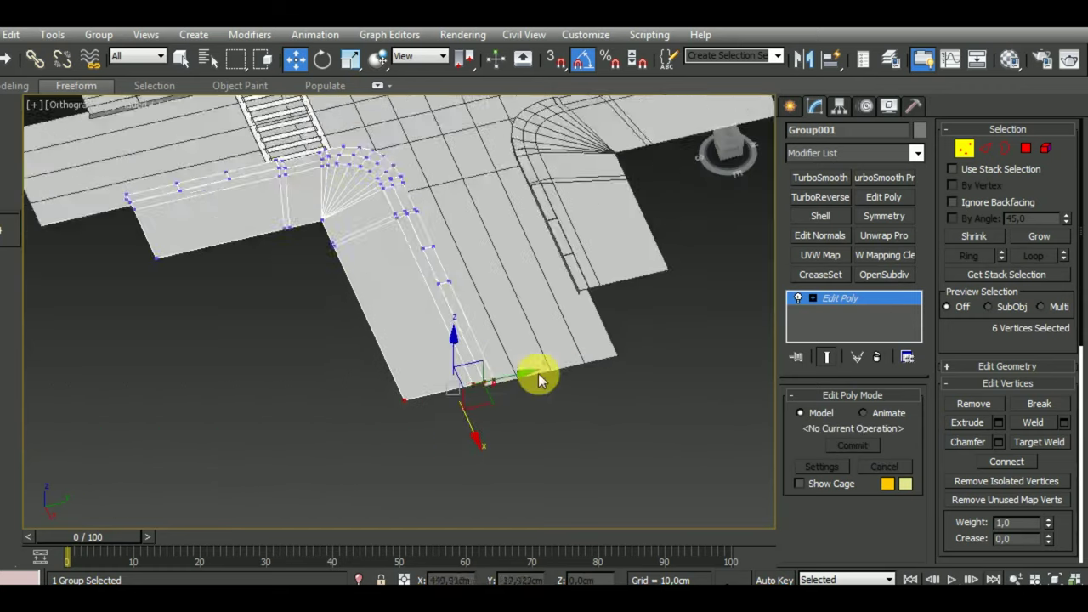
{"action": "scroll", "coordinate": [535, 389], "scroll_direction": "down", "scroll_amount": 3}
Step: Pull the other arm's end vertices into line with the road edge
{"action": "left_click_drag", "start_coordinate": [296, 413], "coordinate": [369, 456]}
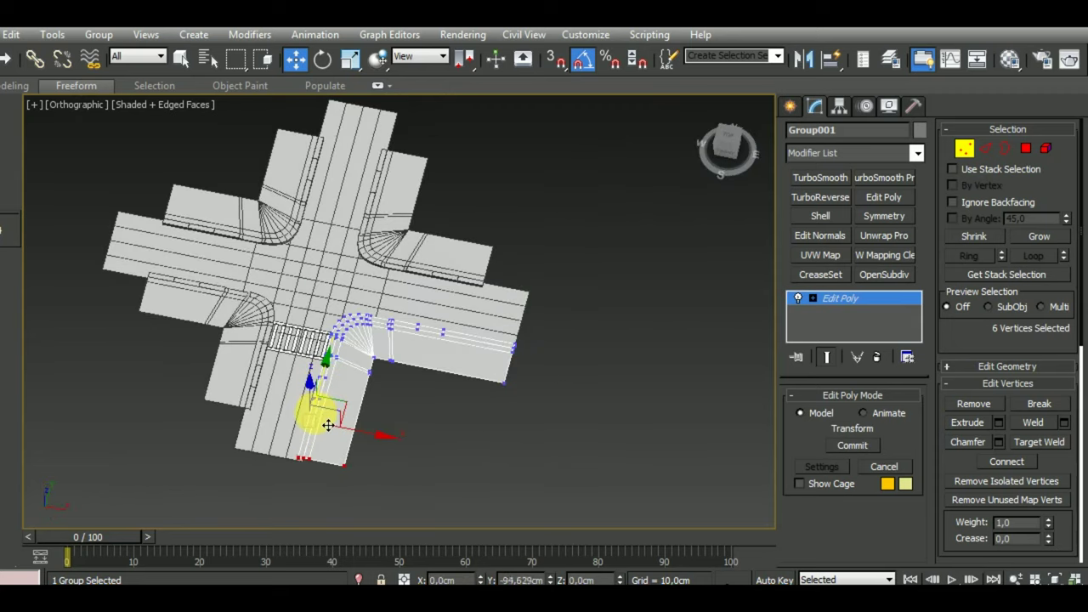
{"action": "scroll", "coordinate": [311, 464], "scroll_direction": "up", "scroll_amount": 5}
{"action": "middle_click_drag", "start_coordinate": [312, 464], "coordinate": [337, 399], "text": "alt"}
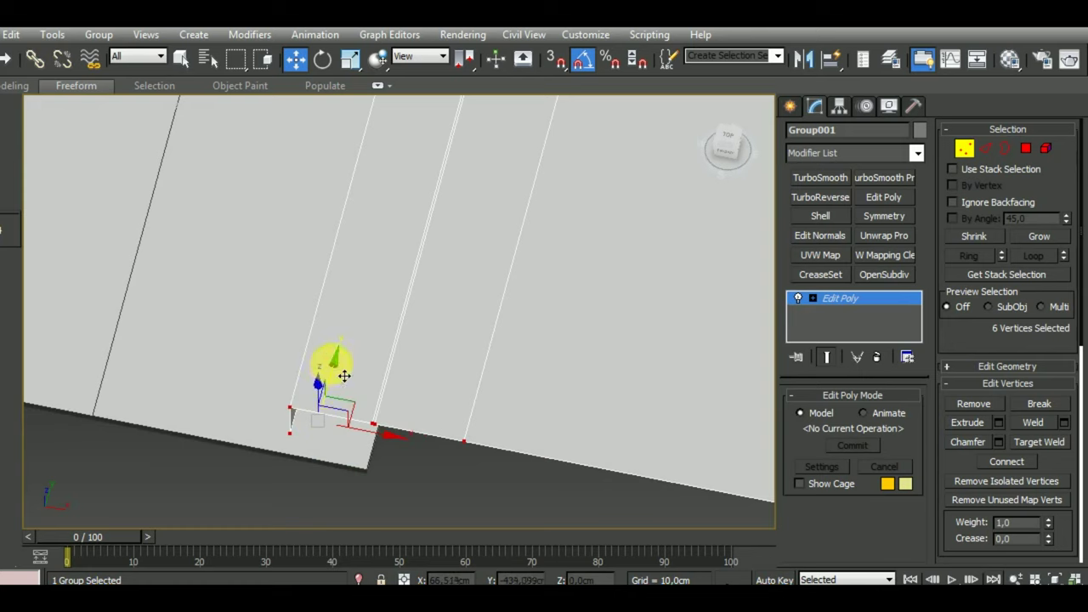
{"action": "left_click_drag", "start_coordinate": [344, 376], "coordinate": [339, 395]}
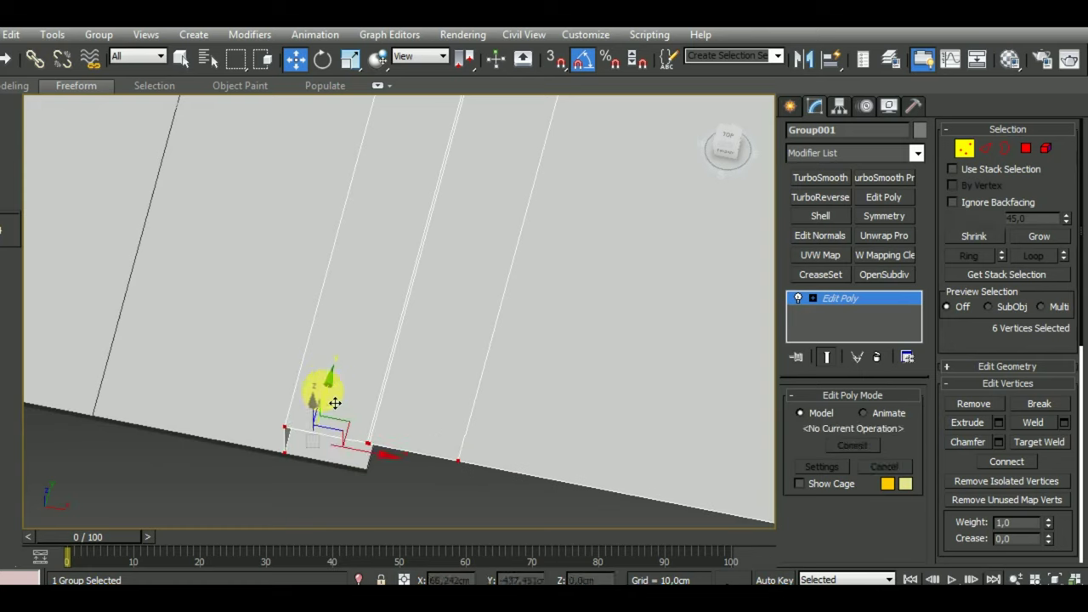
{"action": "scroll", "coordinate": [290, 461], "scroll_direction": "up", "scroll_amount": 3}
{"action": "scroll", "coordinate": [315, 487], "scroll_direction": "up", "scroll_amount": 3}
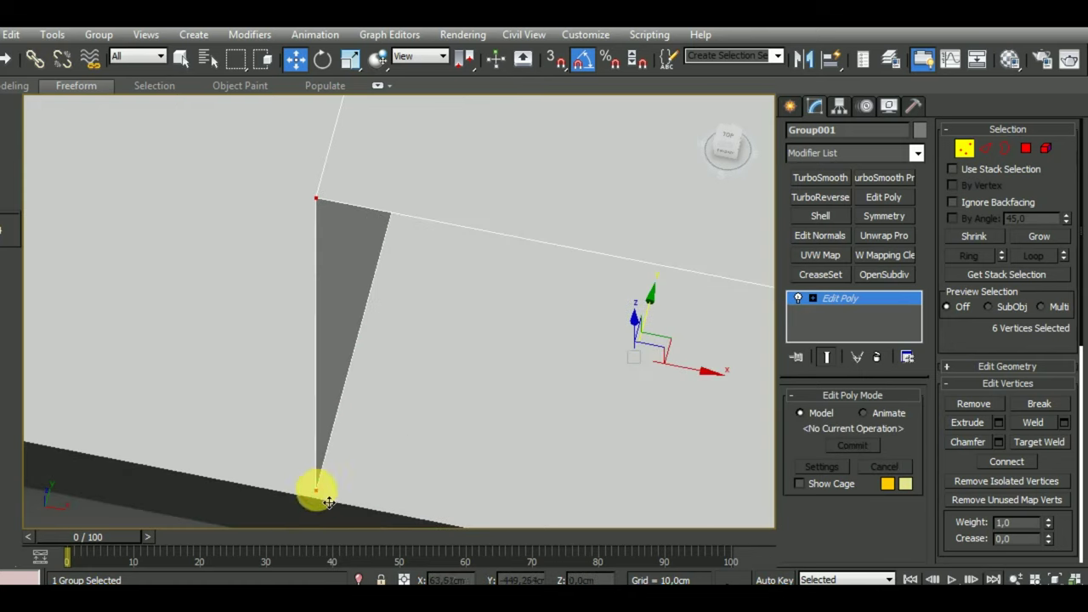
{"action": "left_click_drag", "start_coordinate": [328, 502], "coordinate": [349, 418]}
{"action": "scroll", "coordinate": [332, 431], "scroll_direction": "down", "scroll_amount": 3}
{"action": "scroll", "coordinate": [349, 417], "scroll_direction": "down", "scroll_amount": 3}
{"action": "scroll", "coordinate": [377, 425], "scroll_direction": "down", "scroll_amount": 3}
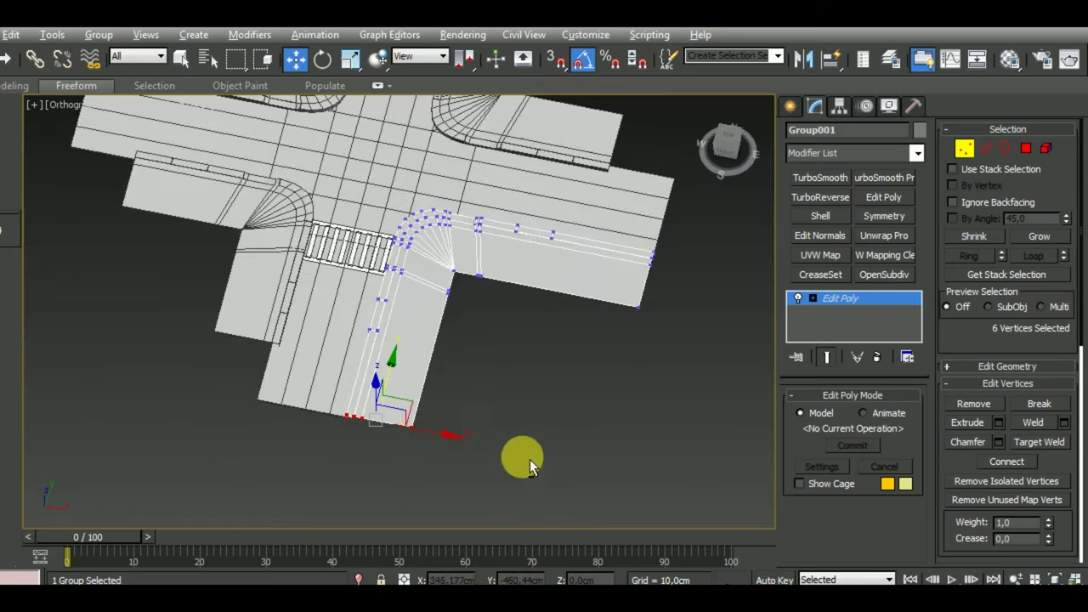
{"action": "middle_click_drag", "start_coordinate": [521, 454], "coordinate": [469, 405], "text": "alt"}
{"action": "scroll", "coordinate": [504, 388], "scroll_direction": "down", "scroll_amount": 2}
{"action": "scroll", "coordinate": [519, 356], "scroll_direction": "up", "scroll_amount": 2}
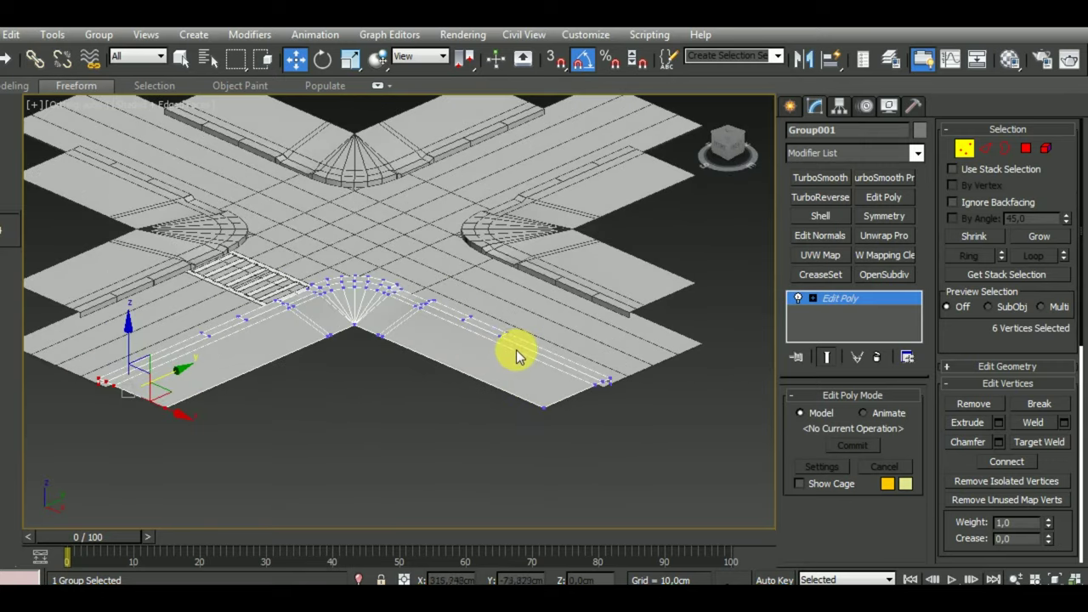
{"action": "scroll", "coordinate": [510, 358], "scroll_direction": "down", "scroll_amount": 2}
Step: Delete the unwanted corner groups, keeping only the finished curbed corner
{"action": "left_click", "coordinate": [964, 148]}
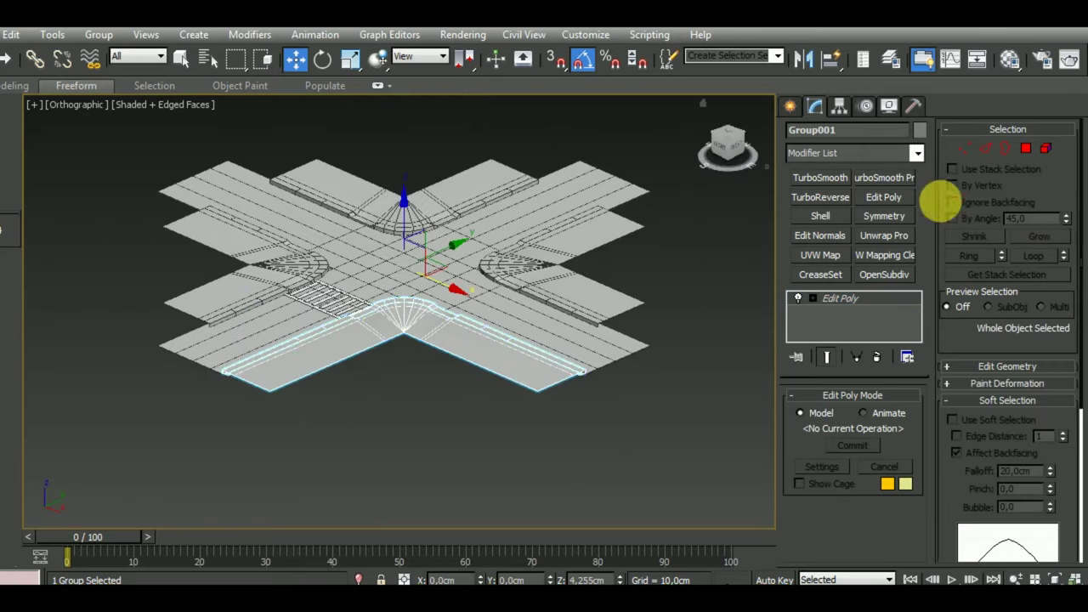
{"action": "middle_click_drag", "start_coordinate": [712, 381], "coordinate": [619, 399], "text": "alt"}
{"action": "mouse_move", "coordinate": [633, 432]}
{"action": "middle_mouse_down", "text": "alt"}
{"action": "mouse_move", "coordinate": [797, 432]}
{"action": "mouse_move", "coordinate": [464, 428]}
{"action": "mouse_move", "coordinate": [569, 320]}
{"action": "mouse_move", "coordinate": [600, 321]}
{"action": "mouse_move", "coordinate": [501, 382]}
{"action": "mouse_move", "coordinate": [505, 364]}
{"action": "mouse_move", "coordinate": [433, 331]}
{"action": "middle_mouse_up", "text": "alt"}
{"action": "scroll", "coordinate": [525, 377], "scroll_direction": "up", "scroll_amount": 2}
{"action": "scroll", "coordinate": [463, 344], "scroll_direction": "down", "scroll_amount": 5}
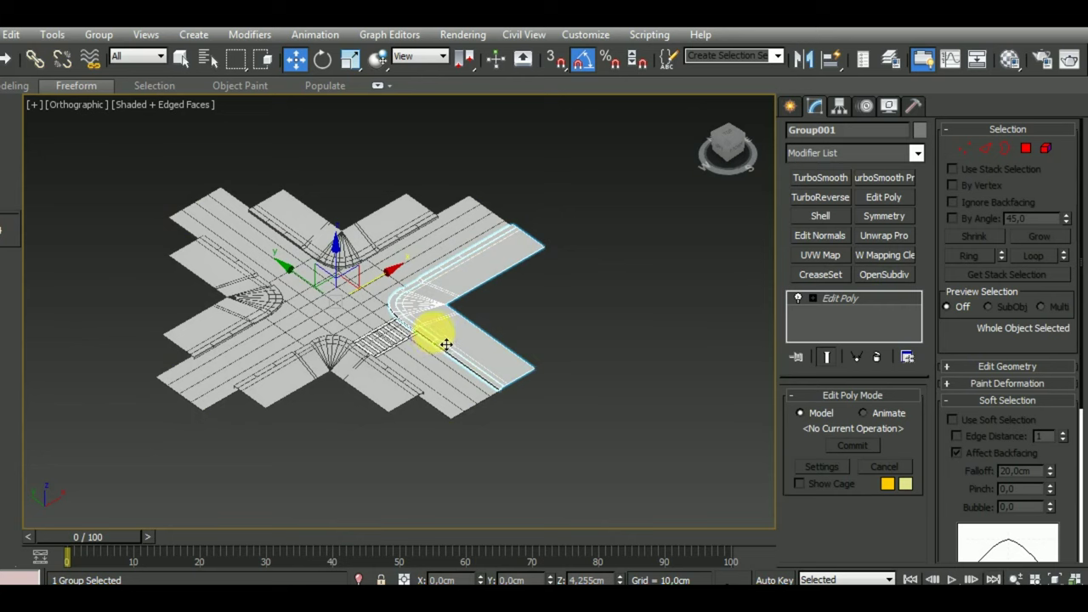
{"action": "left_click", "coordinate": [323, 58]}
{"action": "left_click", "coordinate": [382, 402]}
{"action": "left_click", "coordinate": [243, 296], "text": "ctrl"}
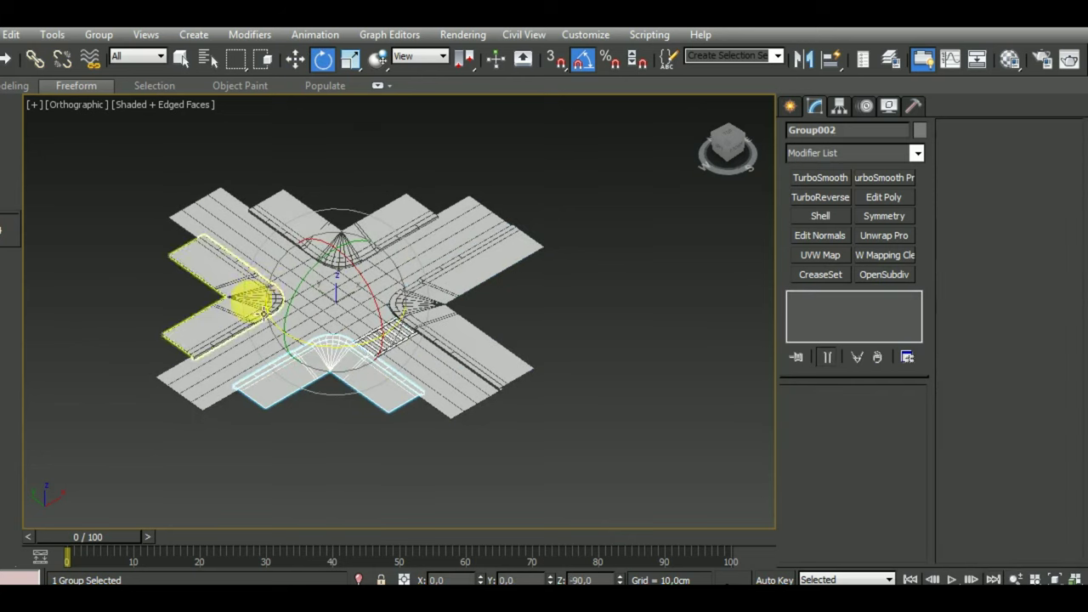
{"action": "key", "text": "Delete"}
Step: Shift-rotate the finished corner -90° about the centre to make 3 copies
{"action": "left_click", "coordinate": [328, 224]}
{"action": "left_click", "coordinate": [442, 338]}
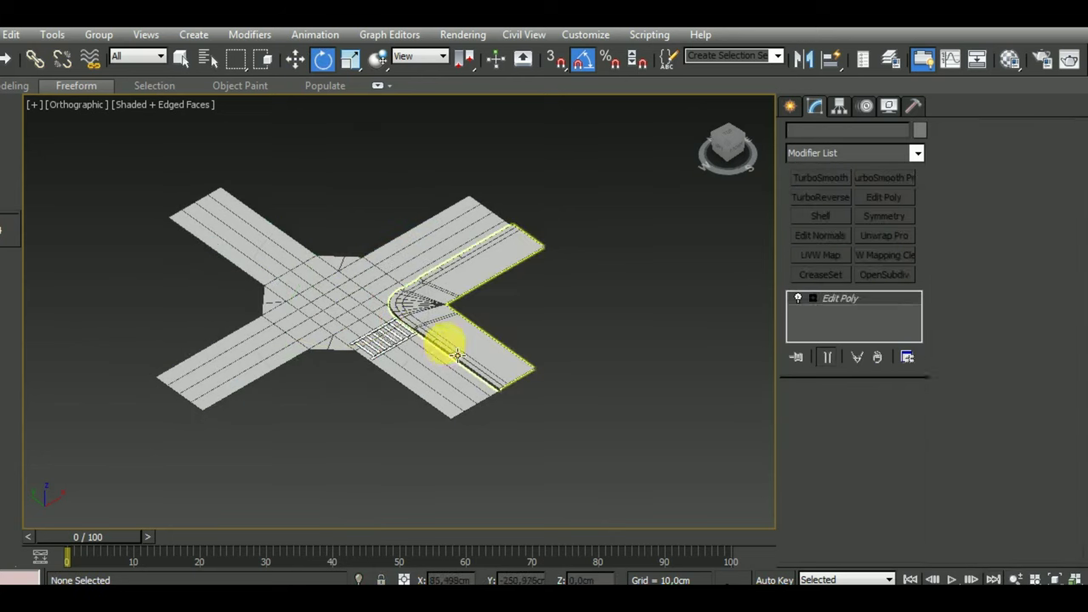
{"action": "left_click", "coordinate": [487, 250]}
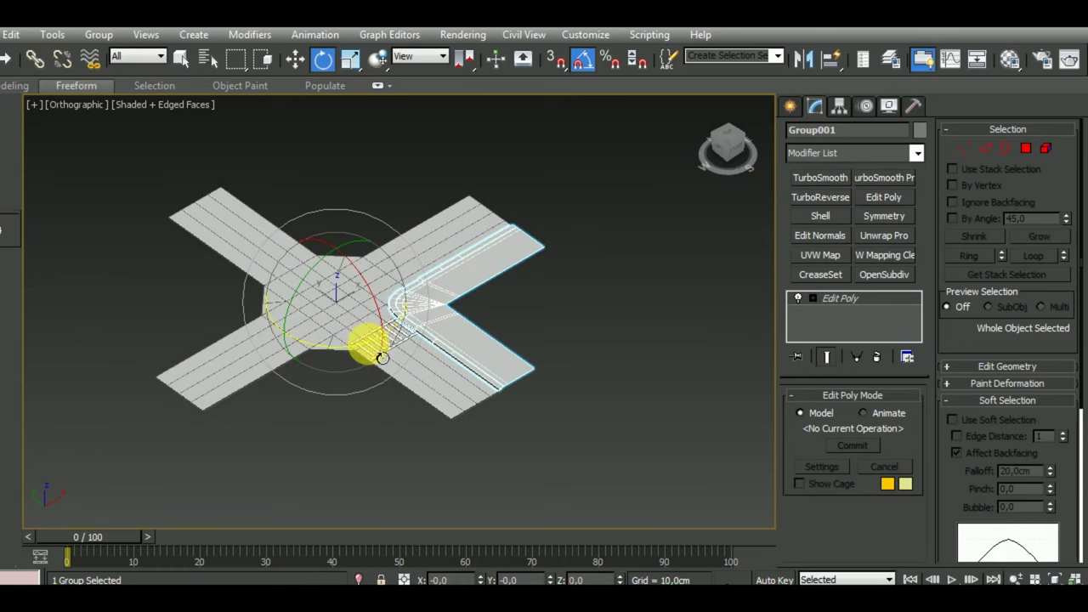
{"action": "mouse_move", "coordinate": [371, 341]}
{"action": "left_mouse_down", "text": "shift"}
{"action": "mouse_move", "coordinate": [298, 366]}
{"action": "mouse_move", "coordinate": [287, 353]}
{"action": "left_mouse_up", "text": "shift"}
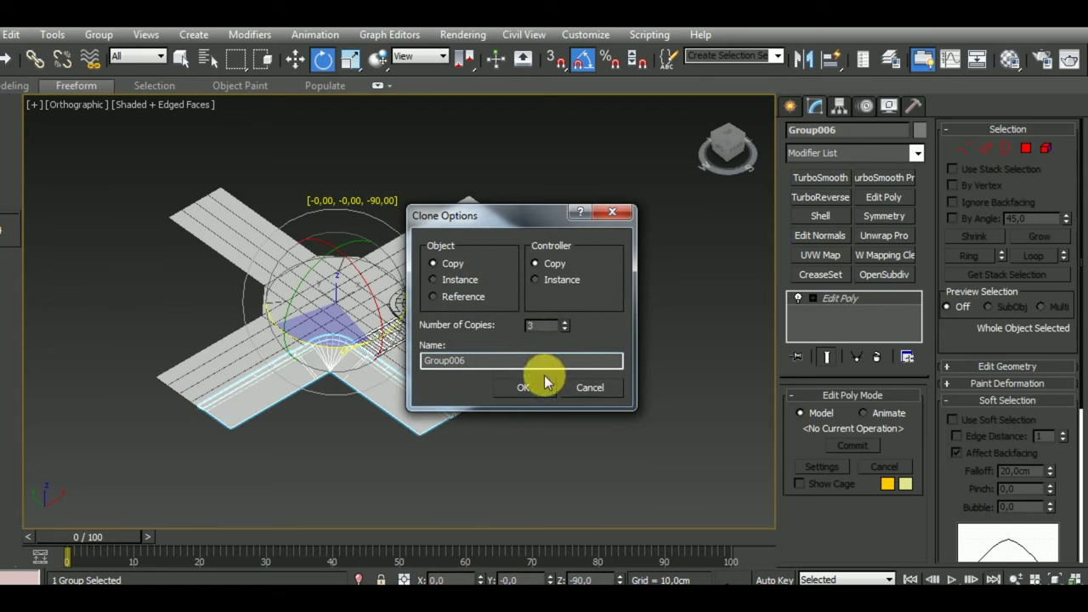
{"action": "left_click", "coordinate": [541, 388]}
Step: Select the lower crosswalk Group005 and enable Affect Pivot Only
{"action": "mouse_move", "coordinate": [606, 408]}
{"action": "middle_mouse_down", "text": "alt"}
{"action": "mouse_move", "coordinate": [566, 427]}
{"action": "mouse_move", "coordinate": [546, 422]}
{"action": "mouse_move", "coordinate": [657, 441]}
{"action": "middle_mouse_up", "text": "alt"}
{"action": "scroll", "coordinate": [321, 327], "scroll_direction": "up", "scroll_amount": 5}
{"action": "left_click", "coordinate": [335, 339]}
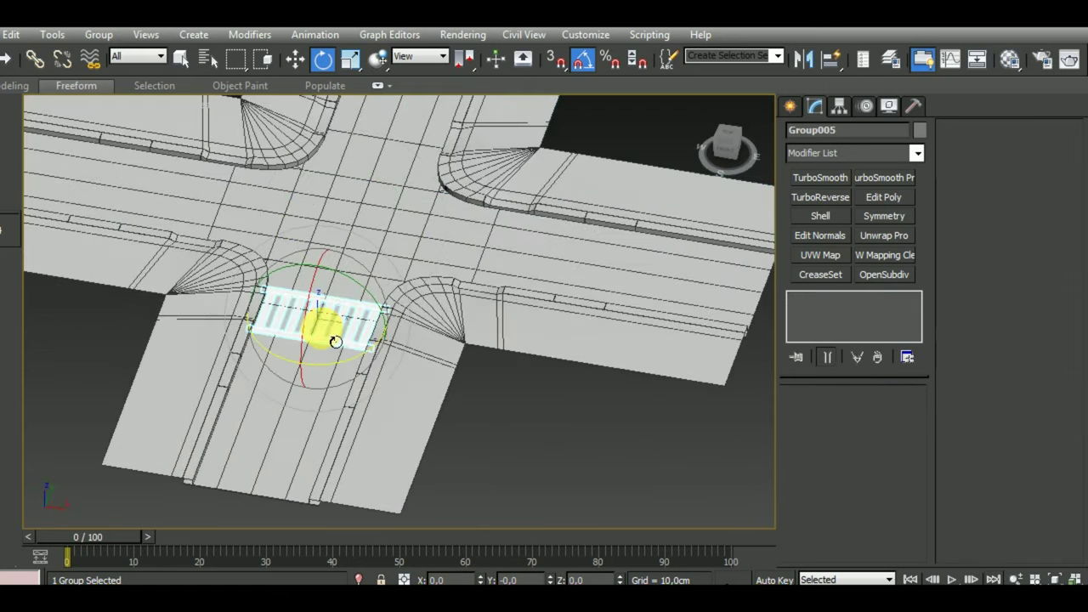
{"action": "left_click", "coordinate": [839, 105]}
{"action": "left_click", "coordinate": [854, 213]}
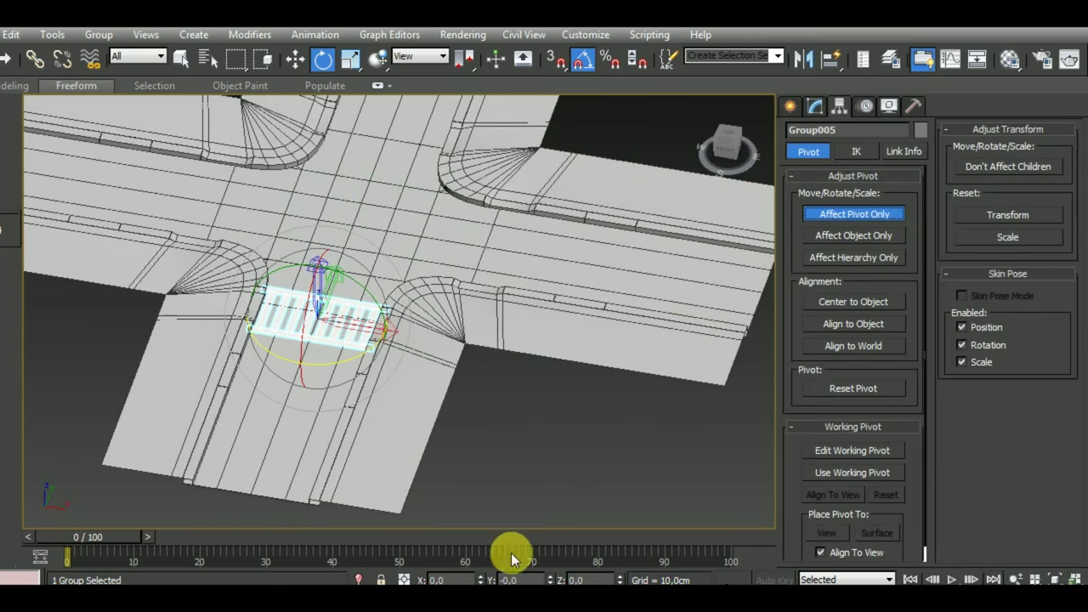
Step: Move the crosswalk's pivot to the intersection's centre line
{"action": "left_click", "coordinate": [295, 59]}
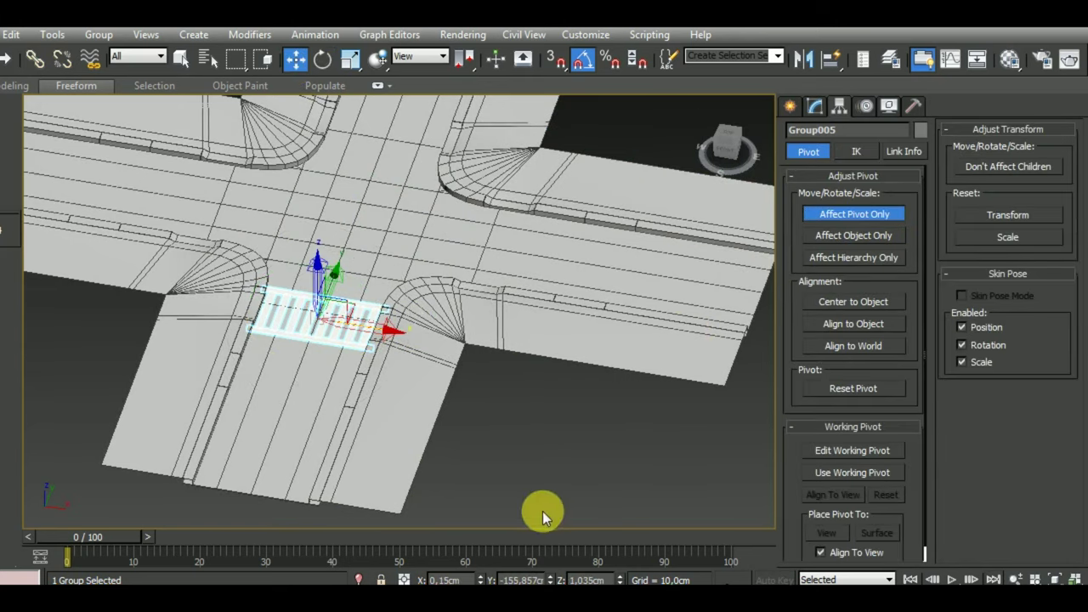
{"action": "right_click", "coordinate": [550, 580]}
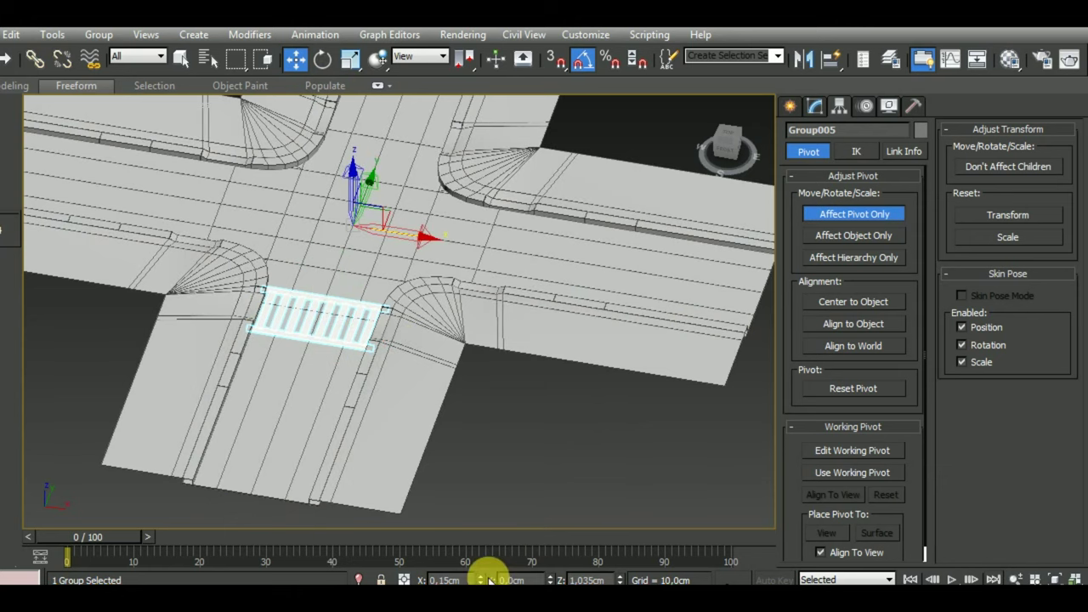
{"action": "left_click", "coordinate": [856, 215]}
Step: Shift-rotate the crosswalk 90° about its pivot to make 3 copies
{"action": "left_click", "coordinate": [322, 59]}
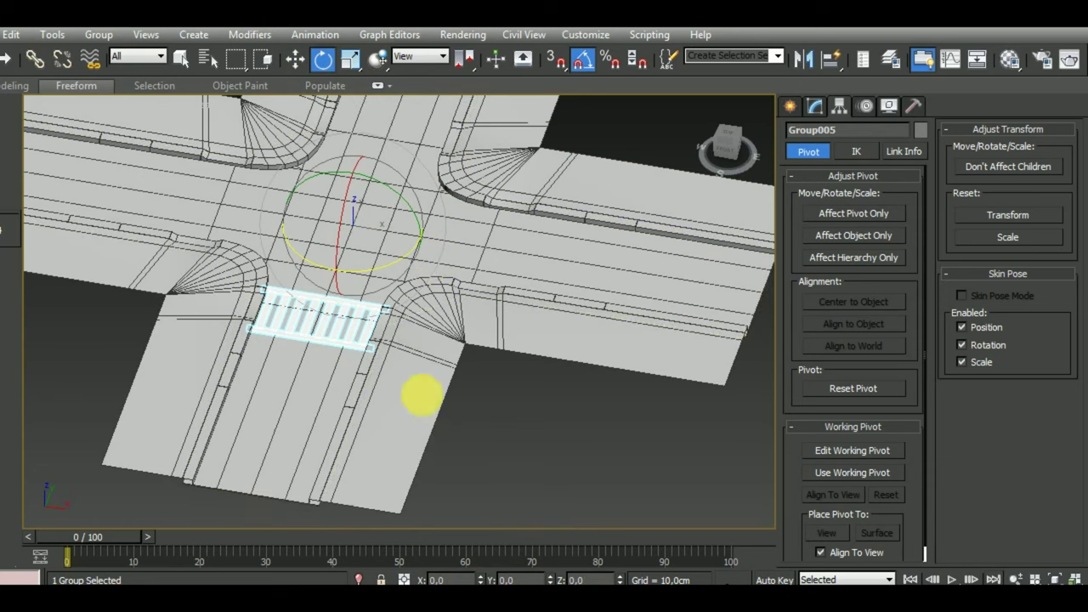
{"action": "mouse_move", "coordinate": [405, 279]}
{"action": "left_mouse_down", "text": "shift"}
{"action": "mouse_move", "coordinate": [314, 270]}
{"action": "mouse_move", "coordinate": [321, 277]}
{"action": "left_mouse_up", "text": "shift"}
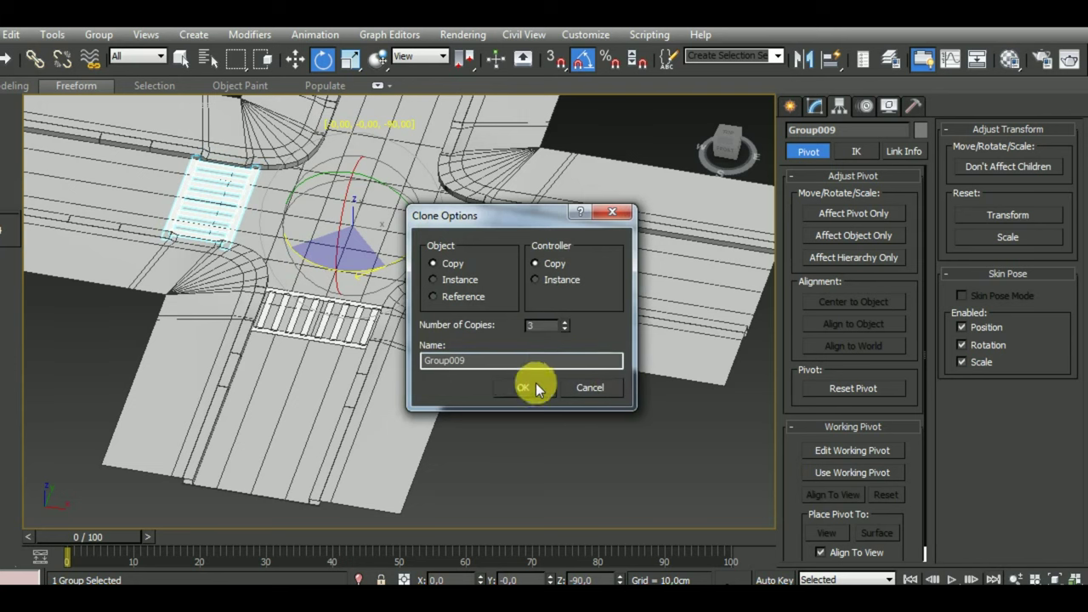
{"action": "left_click", "coordinate": [535, 388]}
{"action": "mouse_move", "coordinate": [541, 438]}
{"action": "middle_mouse_down", "text": "alt"}
{"action": "mouse_move", "coordinate": [709, 439]}
{"action": "mouse_move", "coordinate": [666, 425]}
{"action": "mouse_move", "coordinate": [537, 444]}
{"action": "mouse_move", "coordinate": [545, 450]}
{"action": "mouse_move", "coordinate": [427, 416]}
{"action": "middle_mouse_up", "text": "alt"}
{"action": "key", "text": "p"}
{"action": "scroll", "coordinate": [485, 399], "scroll_direction": "down", "scroll_amount": 3}
{"action": "left_click", "coordinate": [495, 460]}
{"action": "scroll", "coordinate": [427, 417], "scroll_direction": "up", "scroll_amount": 2}
{"action": "scroll", "coordinate": [421, 375], "scroll_direction": "down", "scroll_amount": 2}
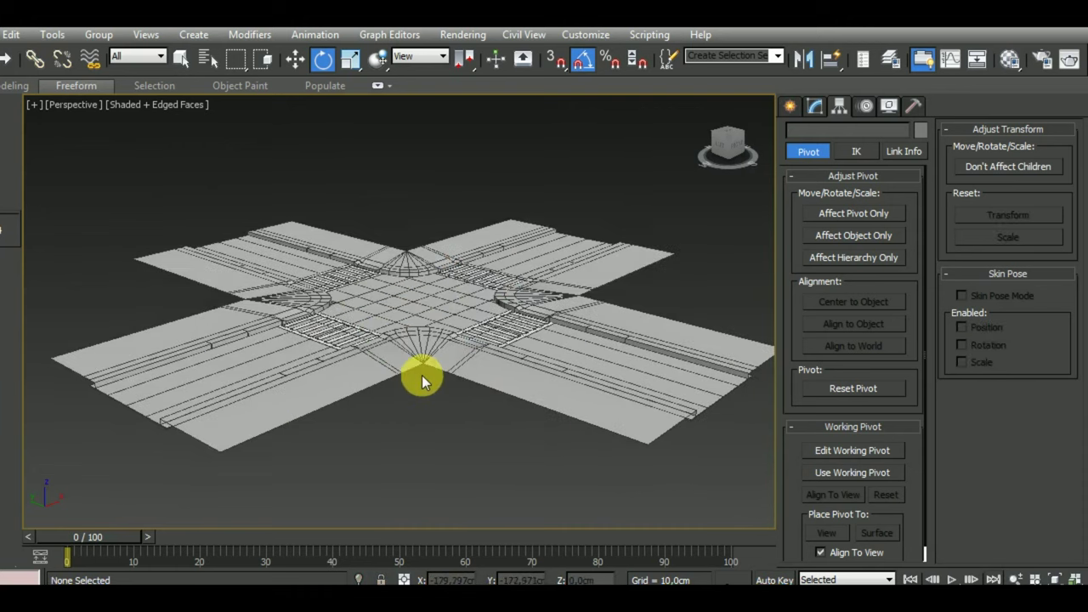
{"action": "scroll", "coordinate": [444, 376], "scroll_direction": "down", "scroll_amount": 4}
{"action": "left_click", "coordinate": [468, 390]}
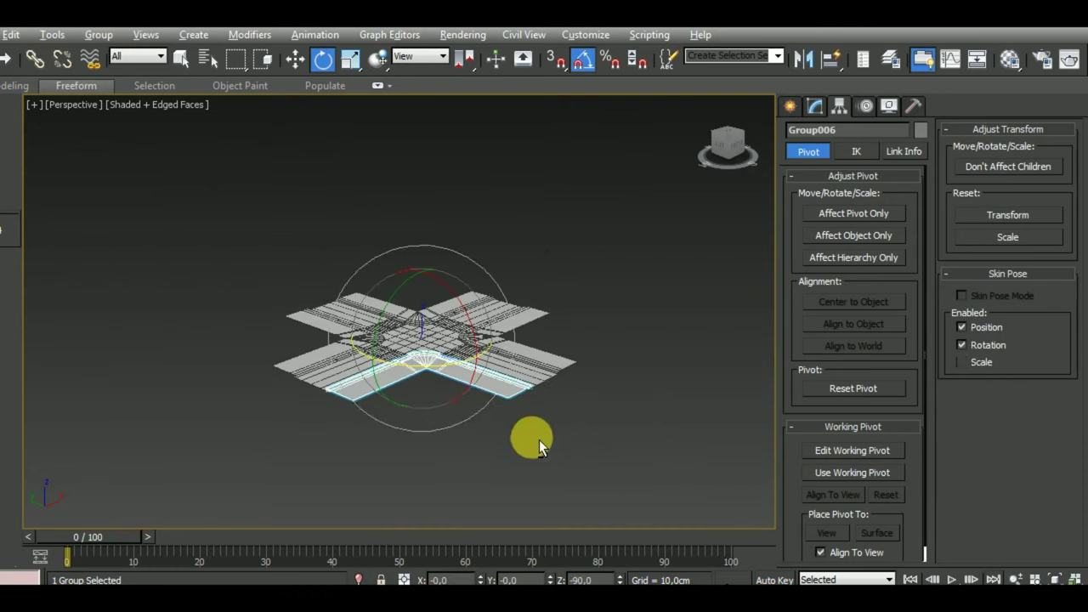
{"action": "middle_click_drag", "start_coordinate": [529, 437], "coordinate": [346, 161], "text": "alt"}
{"action": "left_click", "coordinate": [294, 61]}
{"action": "left_click", "coordinate": [603, 307]}
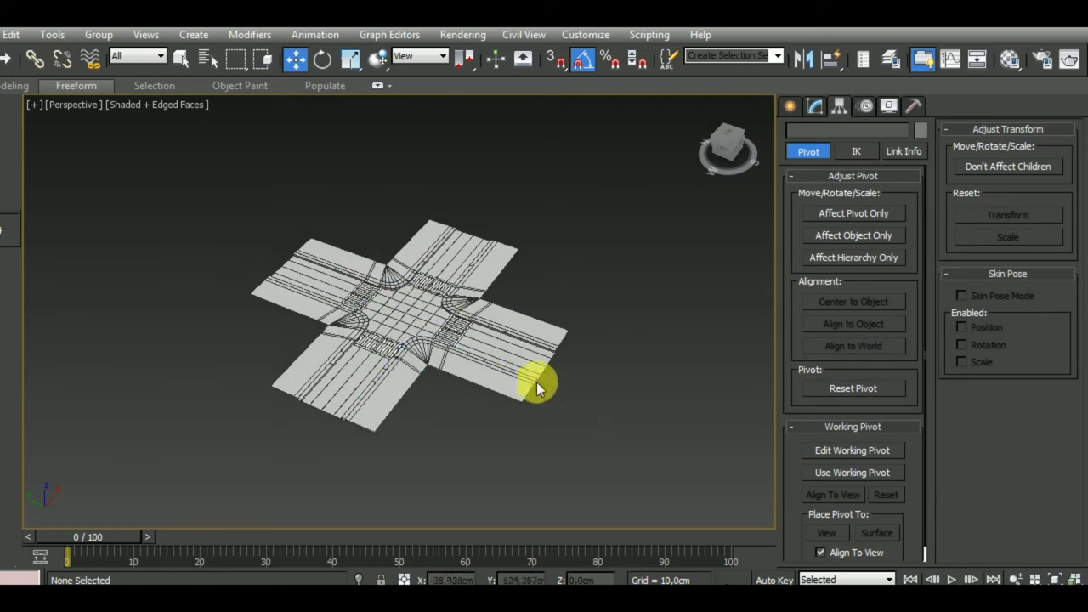
{"action": "scroll", "coordinate": [444, 353], "scroll_direction": "up", "scroll_amount": 5}
{"action": "key", "text": "F4"}
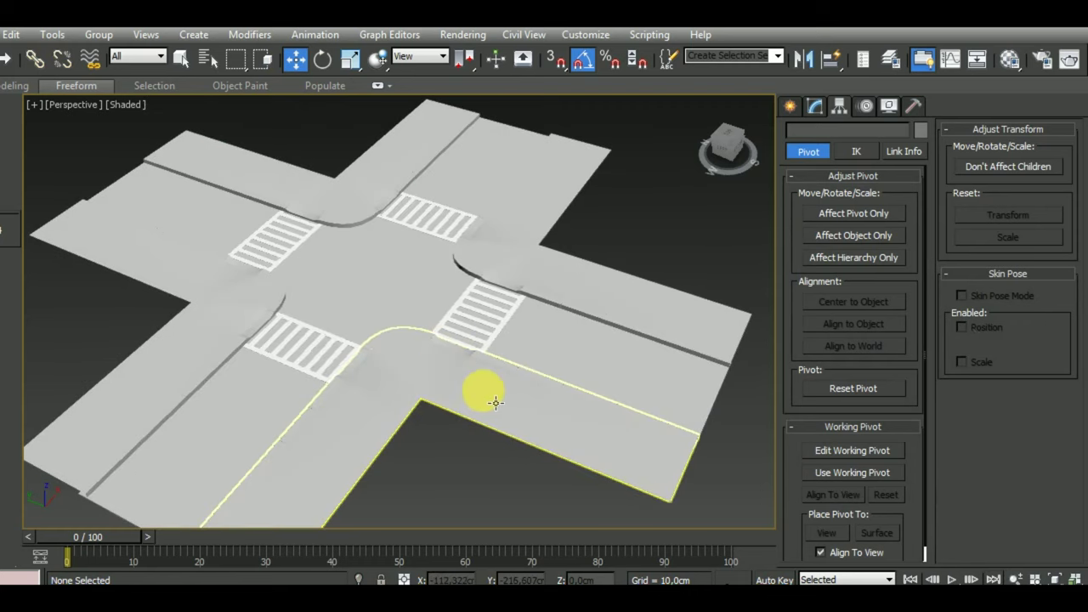
{"action": "key", "text": "F4"}
{"action": "scroll", "coordinate": [510, 383], "scroll_direction": "down", "scroll_amount": 2}
{"action": "scroll", "coordinate": [539, 382], "scroll_direction": "down", "scroll_amount": 3}
{"action": "scroll", "coordinate": [548, 374], "scroll_direction": "down", "scroll_amount": 2}
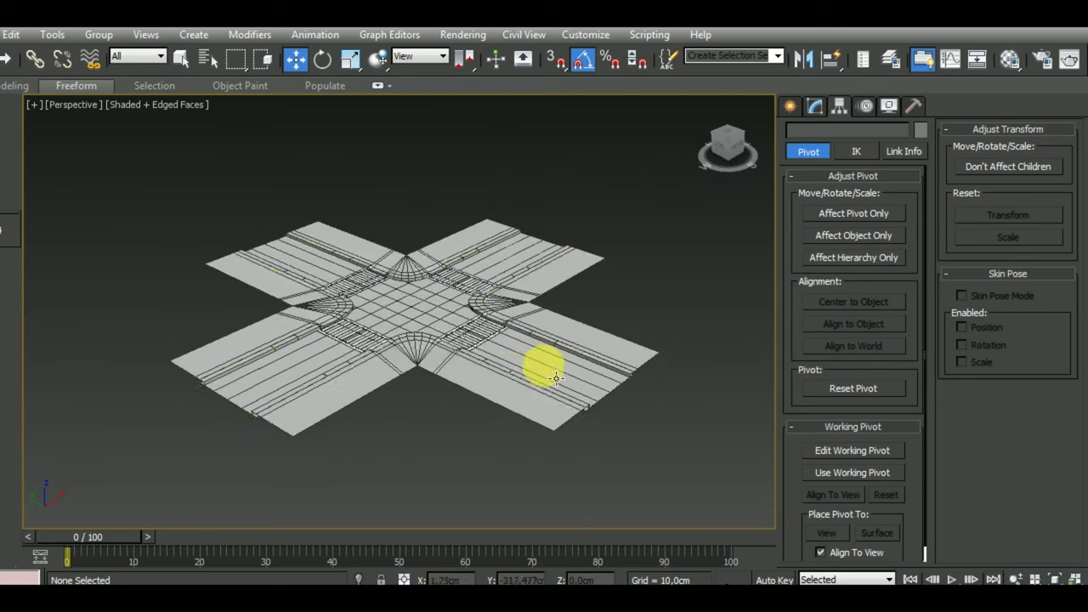
{"action": "scroll", "coordinate": [454, 361], "scroll_direction": "up", "scroll_amount": 2}
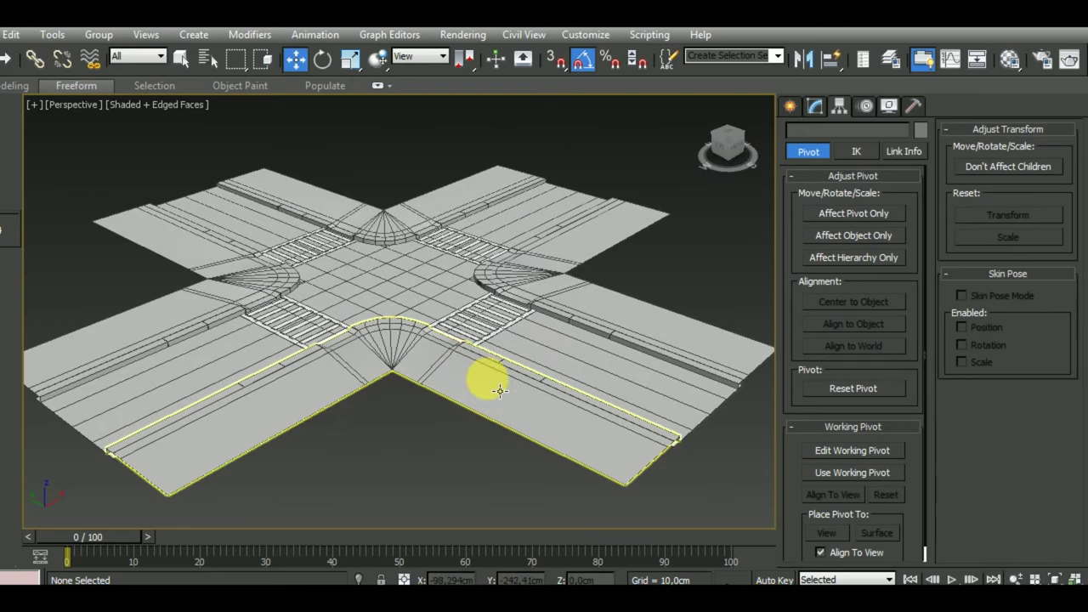
{"action": "middle_click_drag", "start_coordinate": [499, 390], "coordinate": [535, 395], "text": "alt"}
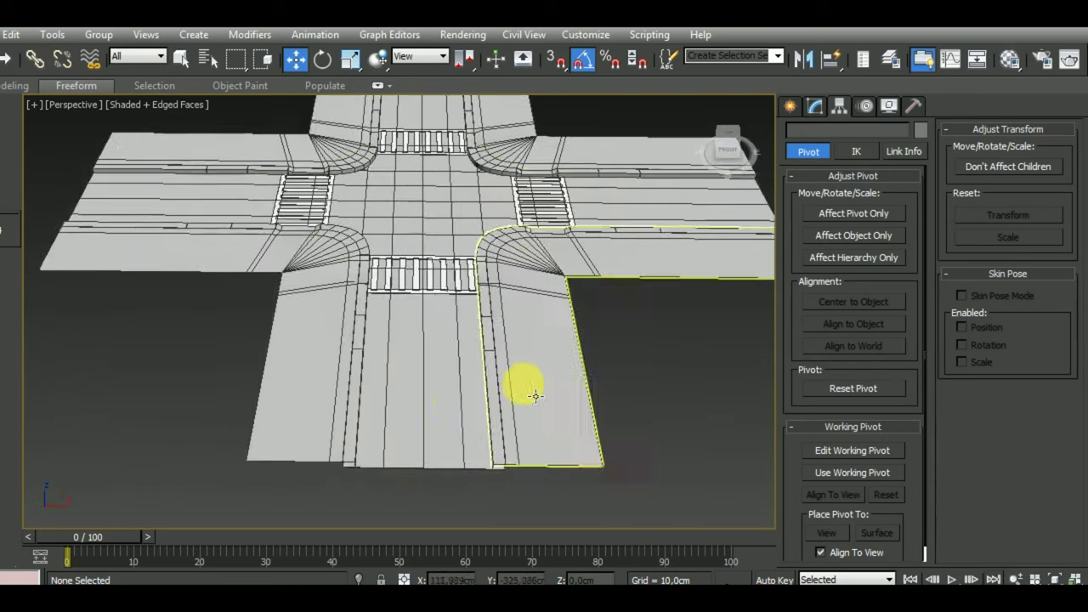
{"action": "scroll", "coordinate": [437, 413], "scroll_direction": "up", "scroll_amount": 2}
{"action": "scroll", "coordinate": [437, 408], "scroll_direction": "down", "scroll_amount": 2}
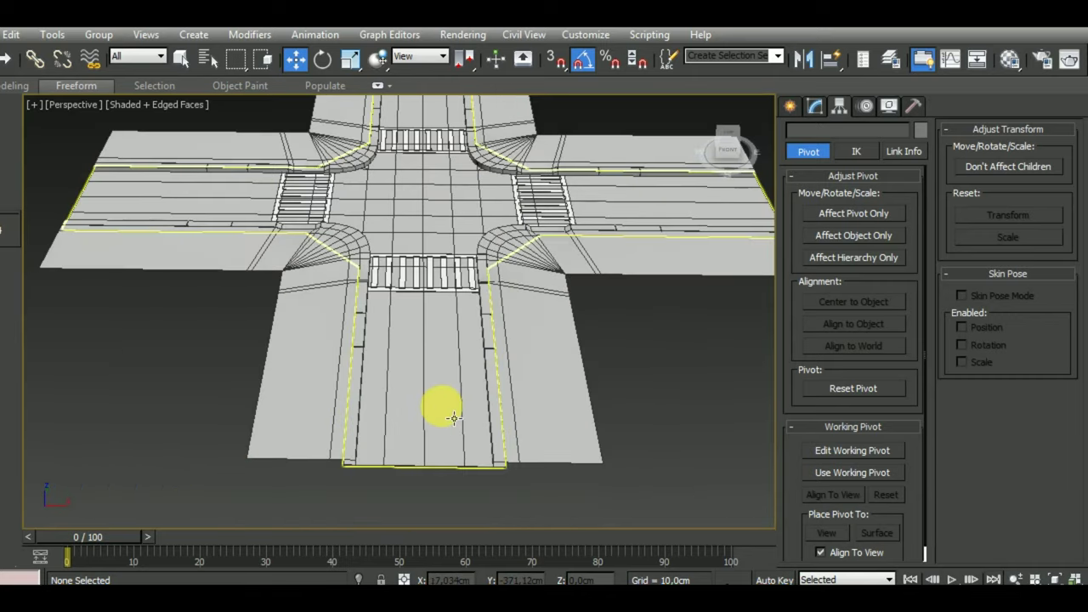
{"action": "left_click", "coordinate": [434, 297]}
{"action": "key", "text": "t"}
Step: Shift-move a copy of the south crosswalk just below the original
{"action": "scroll", "coordinate": [454, 347], "scroll_direction": "down", "scroll_amount": 2}
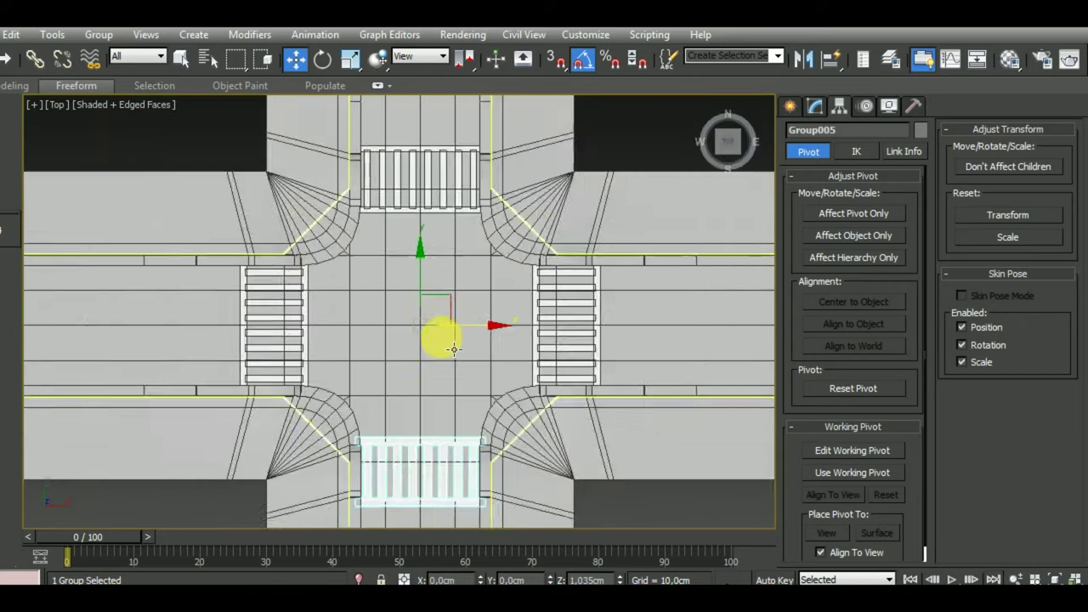
{"action": "scroll", "coordinate": [459, 391], "scroll_direction": "down", "scroll_amount": 3}
{"action": "scroll", "coordinate": [501, 382], "scroll_direction": "down", "scroll_amount": 1}
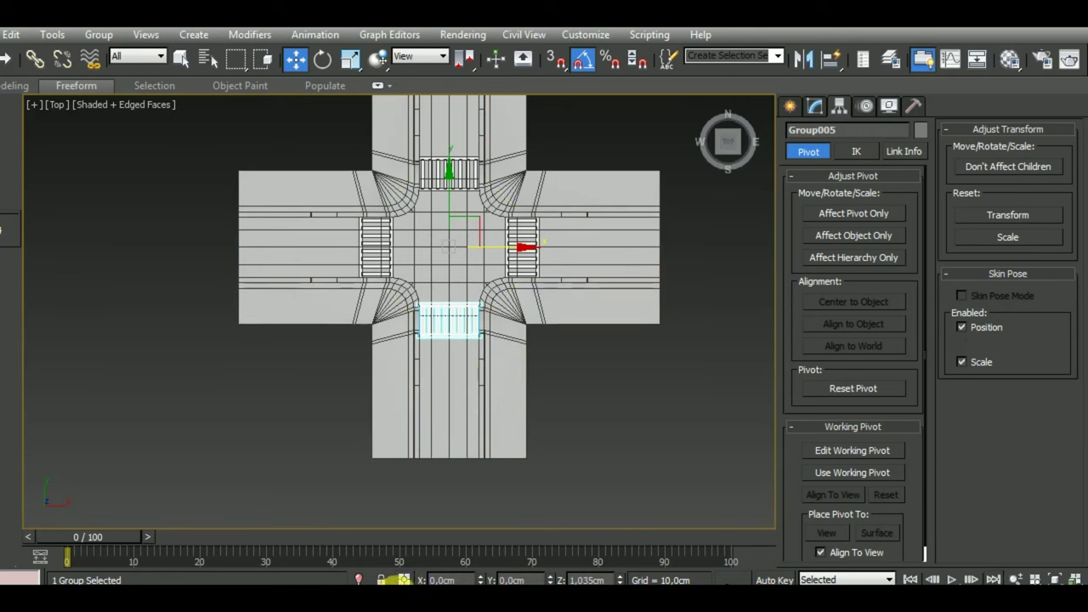
{"action": "left_click_drag", "start_coordinate": [459, 217], "coordinate": [462, 263], "text": "shift"}
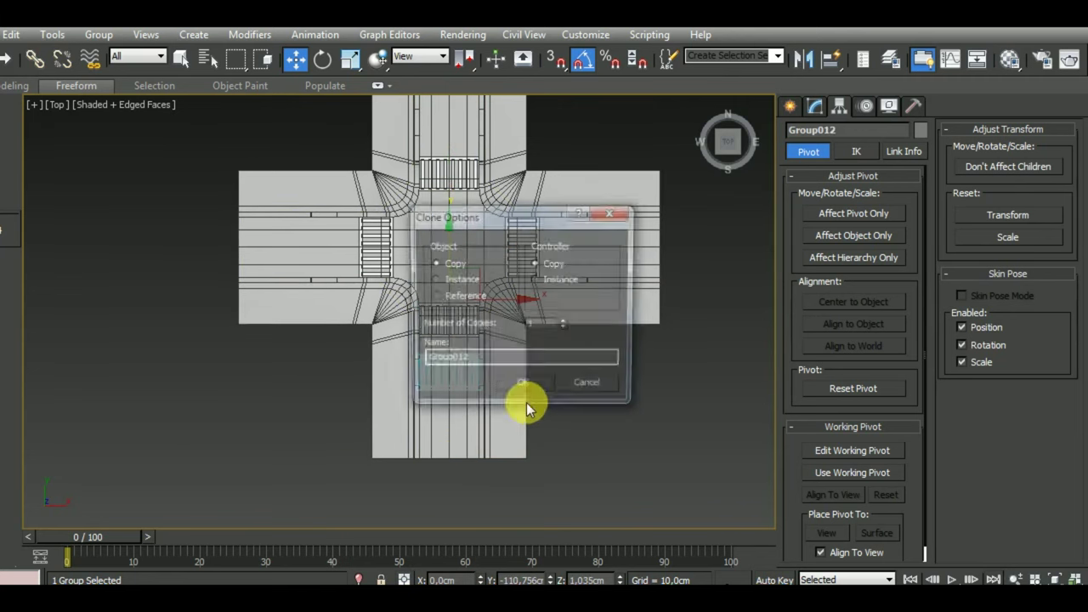
{"action": "left_click", "coordinate": [522, 388]}
Step: Ungroup the copy and delete its stripes, leaving only the thin bar
{"action": "left_click", "coordinate": [101, 37]}
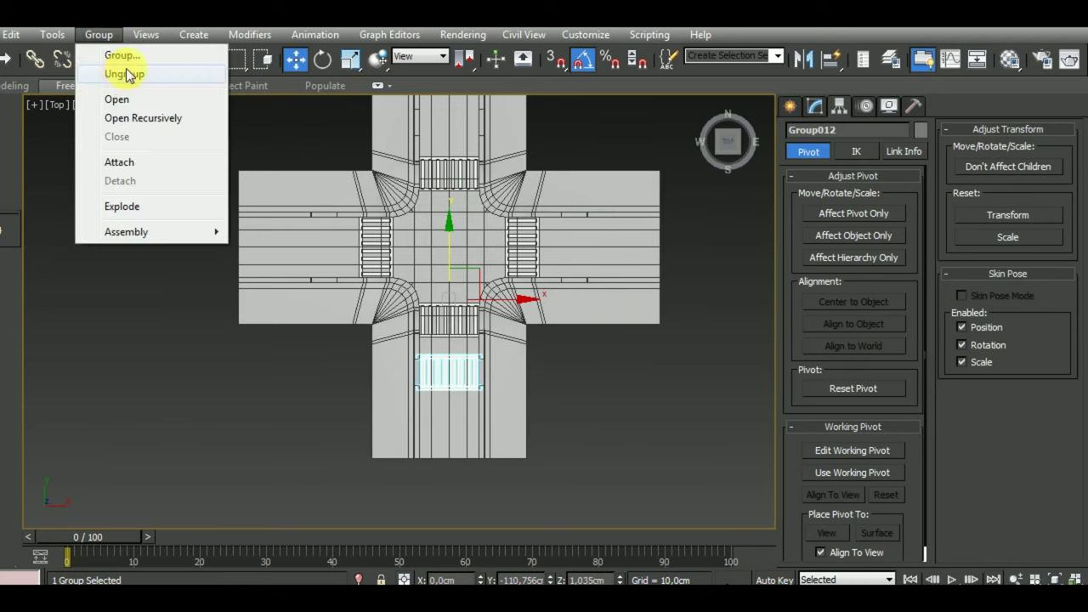
{"action": "left_click", "coordinate": [134, 73]}
{"action": "left_click", "coordinate": [554, 459]}
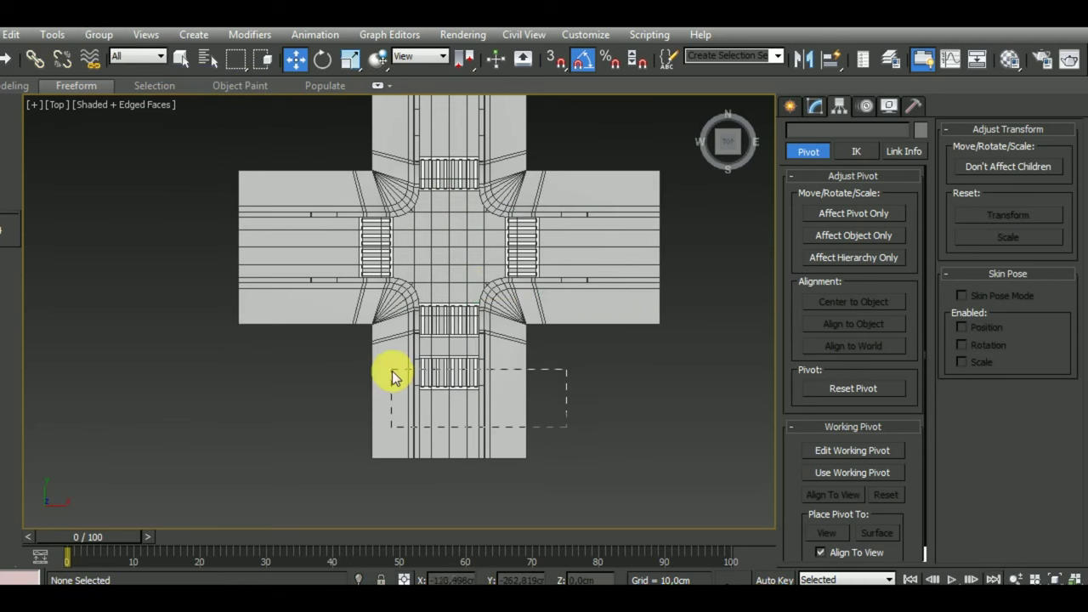
{"action": "left_click_drag", "start_coordinate": [457, 401], "coordinate": [394, 369]}
{"action": "left_click_drag", "start_coordinate": [380, 433], "coordinate": [449, 369]}
{"action": "scroll", "coordinate": [450, 372], "scroll_direction": "up", "scroll_amount": 5}
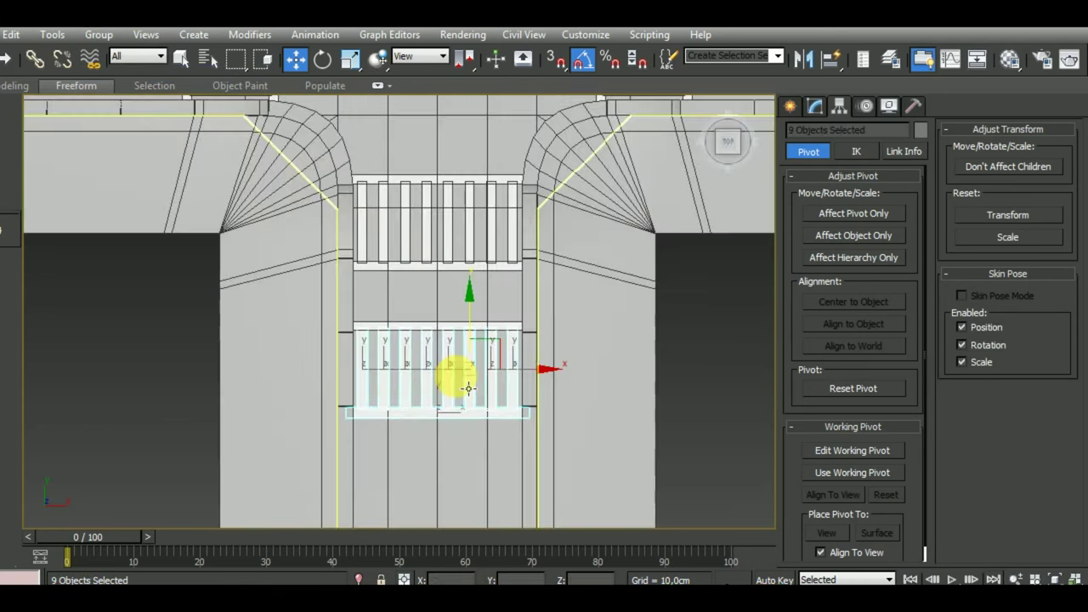
{"action": "key", "text": "Delete"}
{"action": "left_click", "coordinate": [449, 325]}
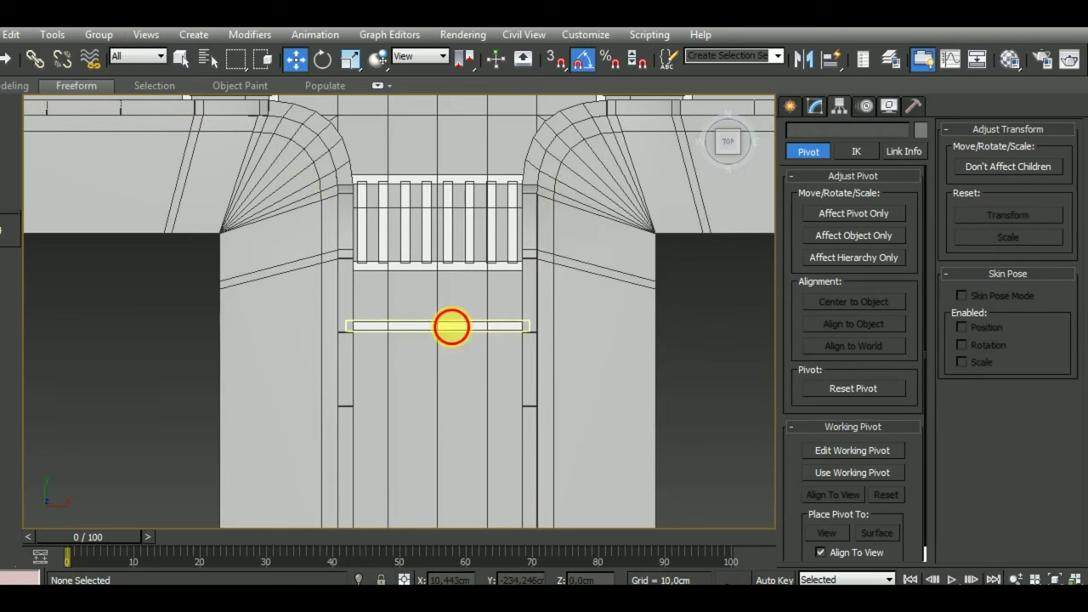
Step: Reduce the bar's Plane width to 63,288 cm
{"action": "left_click", "coordinate": [824, 109]}
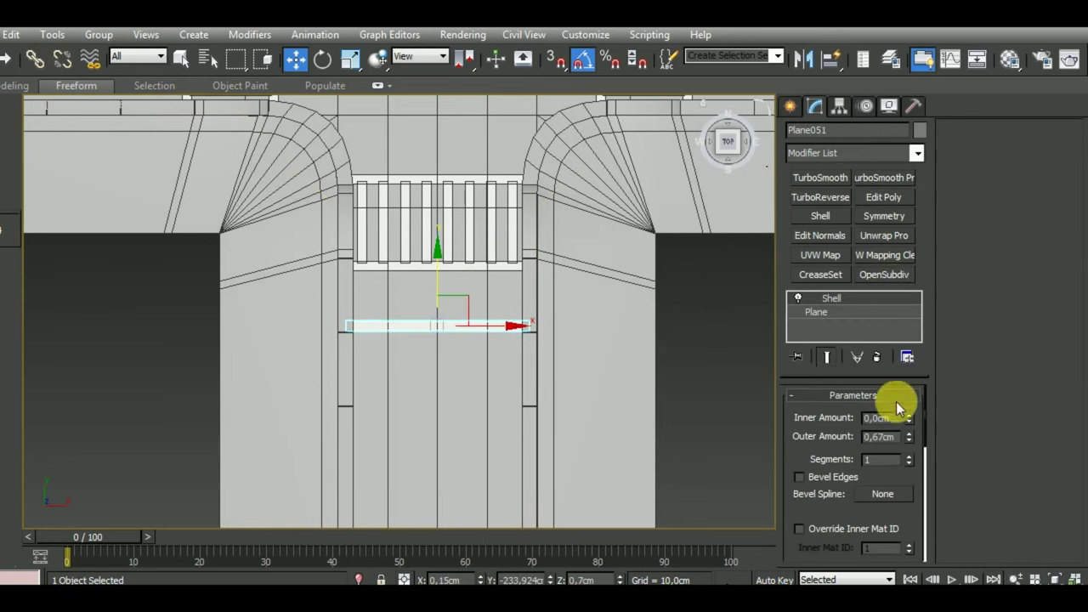
{"action": "left_click", "coordinate": [875, 312]}
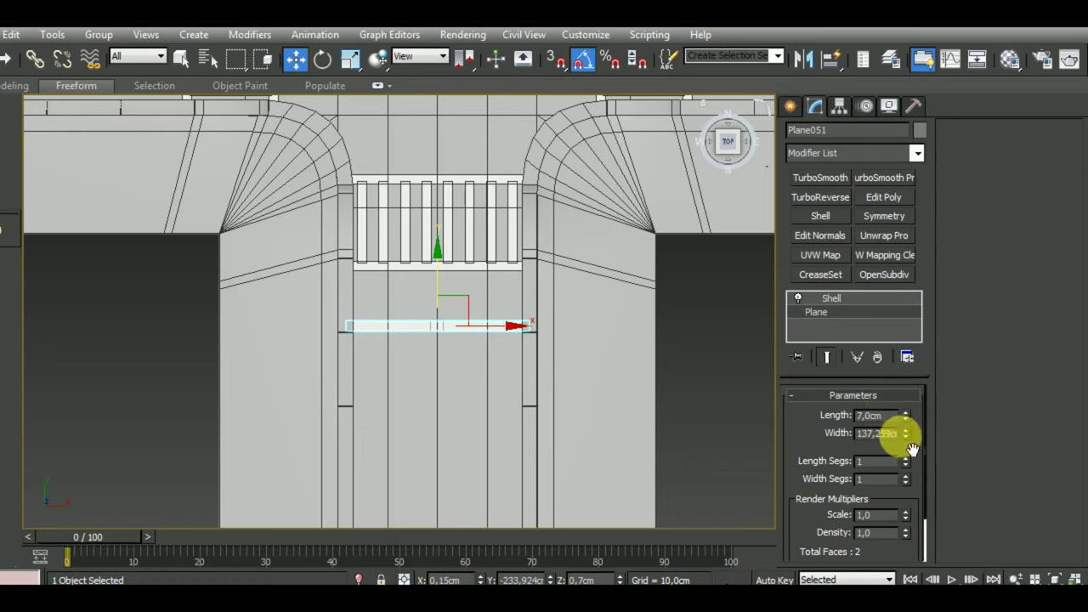
{"action": "left_click_drag", "start_coordinate": [905, 436], "coordinate": [906, 467]}
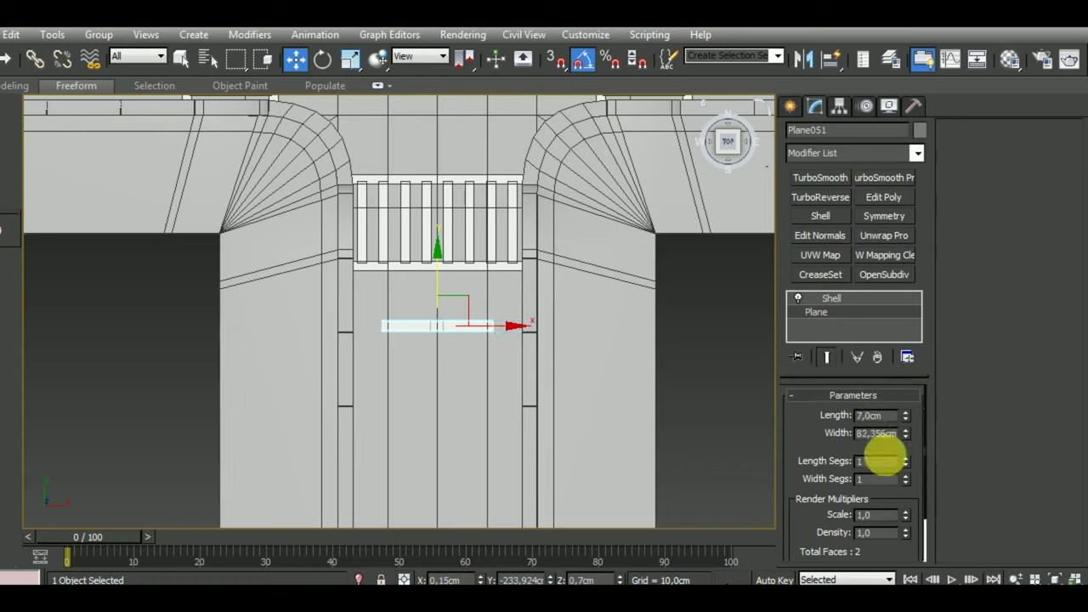
Step: Slide the narrowed bar right along X to the lane's right-hand side
{"action": "left_click_drag", "start_coordinate": [478, 331], "coordinate": [533, 346]}
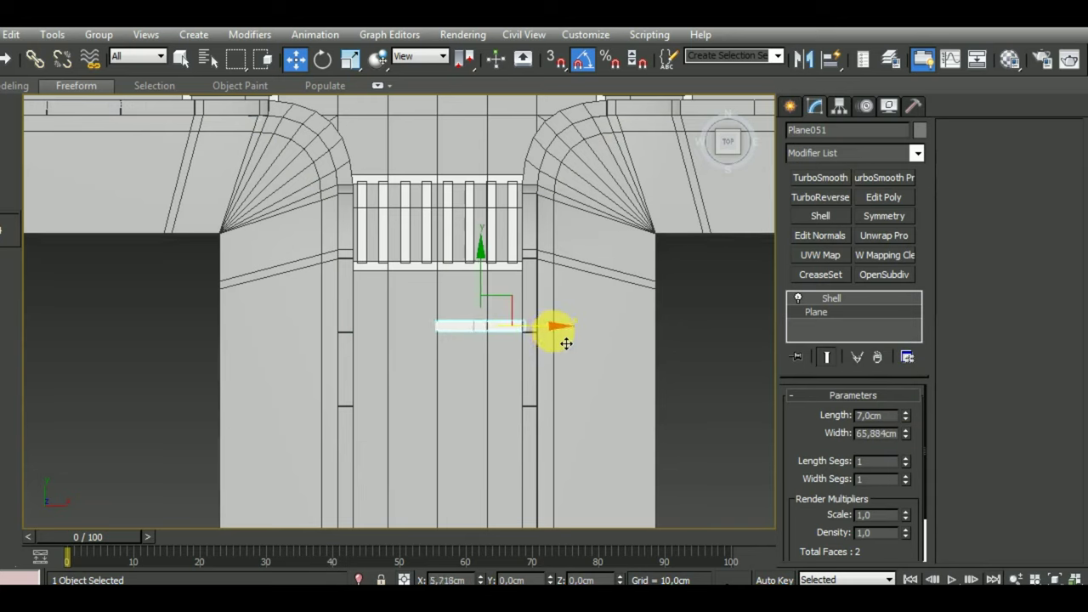
{"action": "scroll", "coordinate": [417, 315], "scroll_direction": "up", "scroll_amount": 2}
{"action": "scroll", "coordinate": [462, 352], "scroll_direction": "up", "scroll_amount": 4}
{"action": "scroll", "coordinate": [489, 349], "scroll_direction": "up", "scroll_amount": 2}
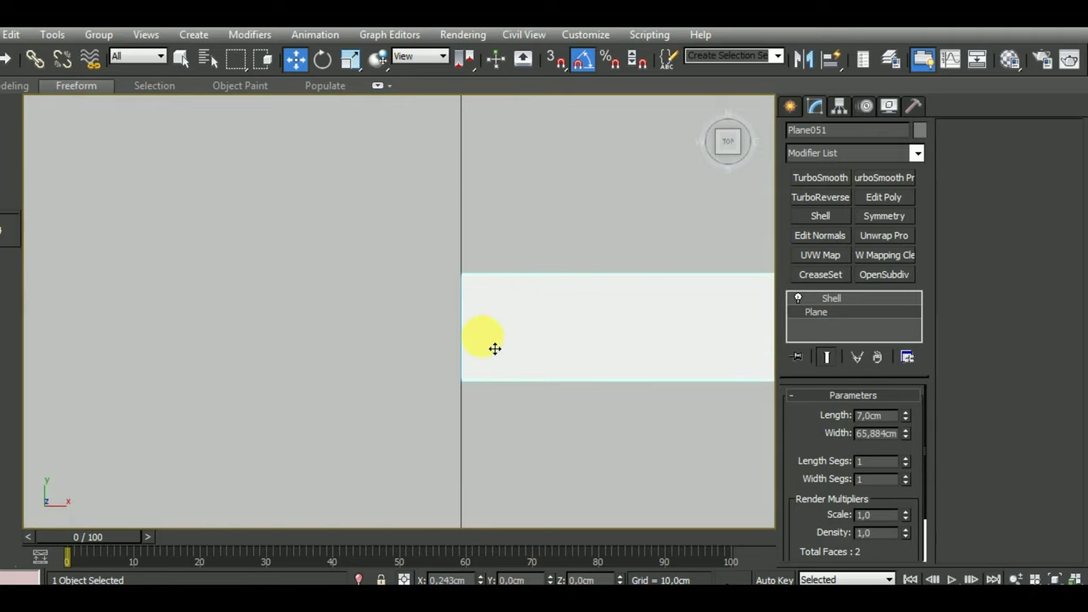
{"action": "scroll", "coordinate": [489, 349], "scroll_direction": "down", "scroll_amount": 5}
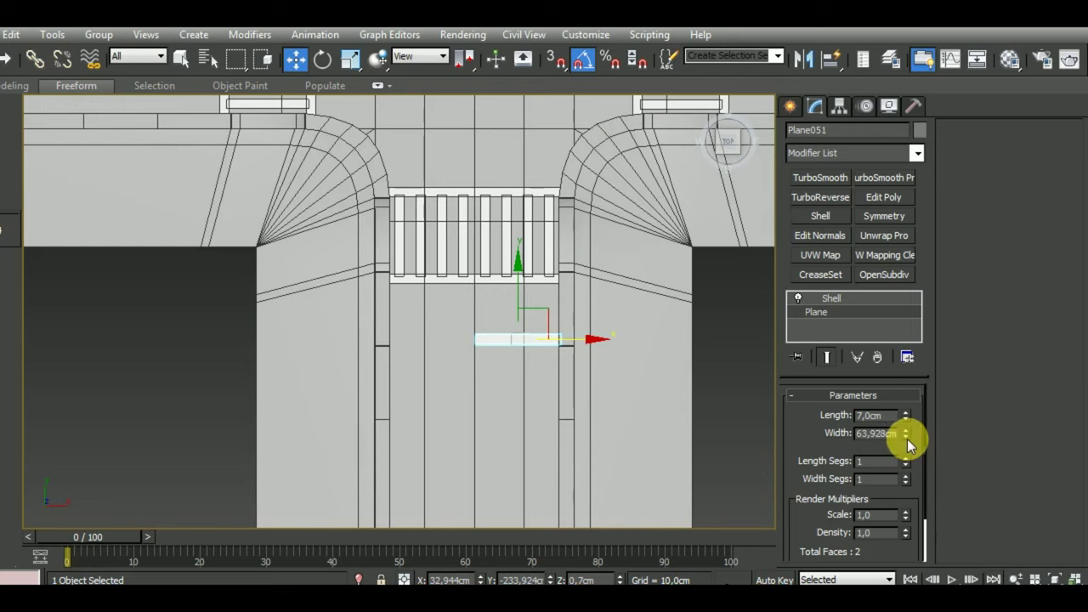
{"action": "scroll", "coordinate": [502, 366], "scroll_direction": "up", "scroll_amount": 1}
{"action": "scroll", "coordinate": [486, 384], "scroll_direction": "up", "scroll_amount": 3}
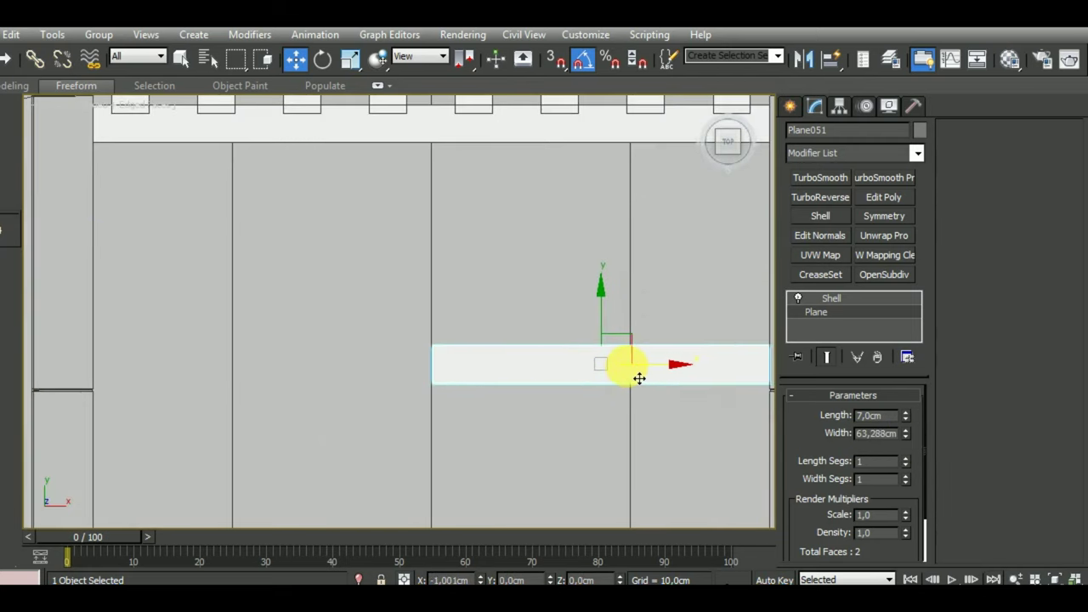
{"action": "scroll", "coordinate": [640, 377], "scroll_direction": "down", "scroll_amount": 1}
{"action": "scroll", "coordinate": [578, 385], "scroll_direction": "down", "scroll_amount": 1}
{"action": "scroll", "coordinate": [583, 372], "scroll_direction": "down", "scroll_amount": 2}
{"action": "scroll", "coordinate": [583, 377], "scroll_direction": "down", "scroll_amount": 1}
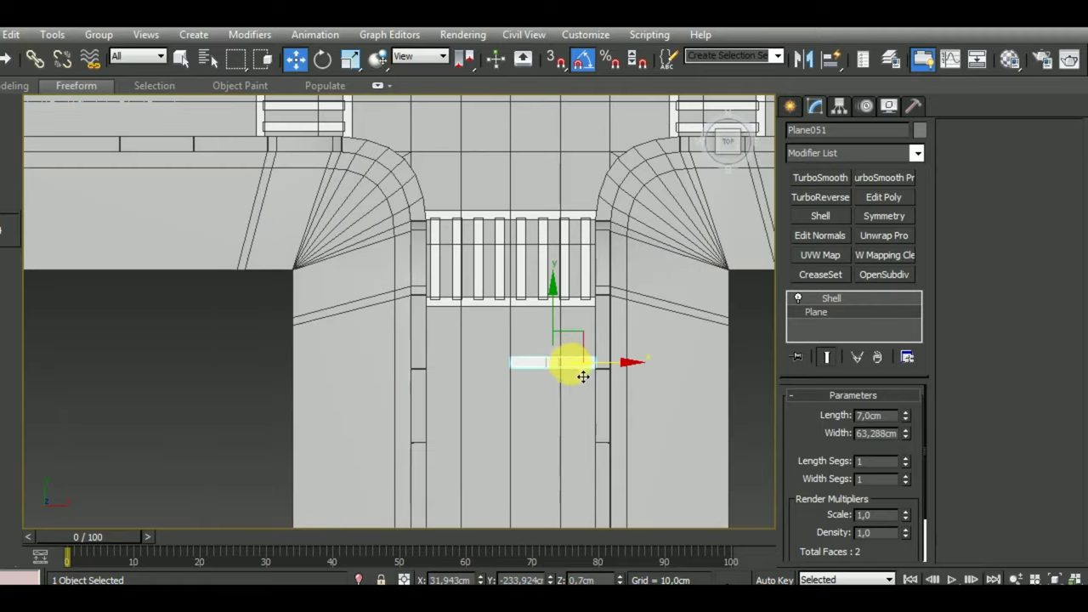
{"action": "scroll", "coordinate": [564, 354], "scroll_direction": "up", "scroll_amount": 1}
{"action": "scroll", "coordinate": [553, 360], "scroll_direction": "up", "scroll_amount": 1}
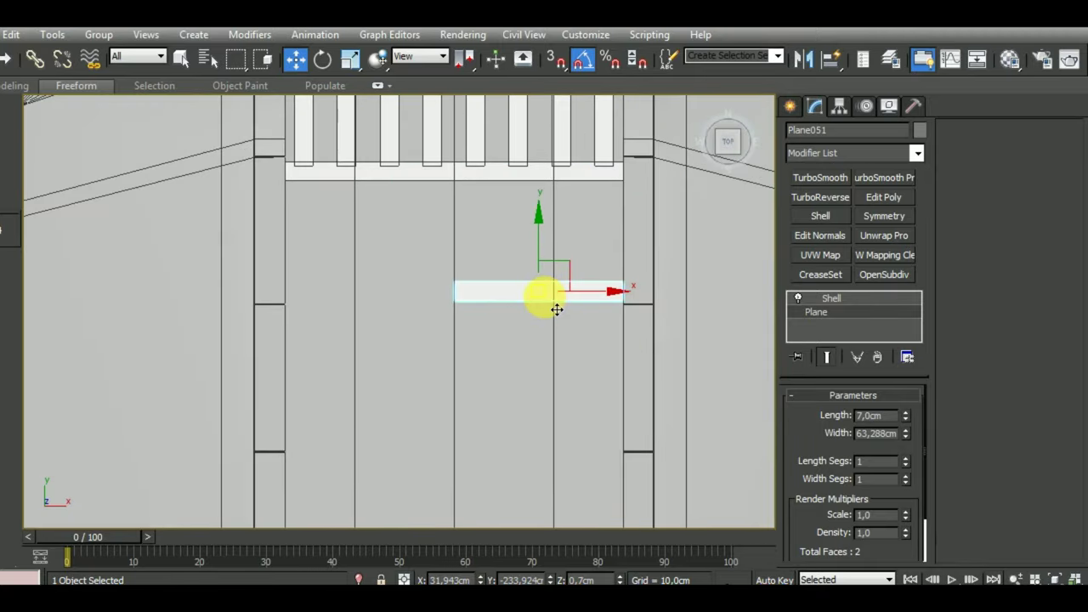
Step: Make a 90°-rotated copy of the stop bar and move it down and left
{"action": "left_click", "coordinate": [323, 58]}
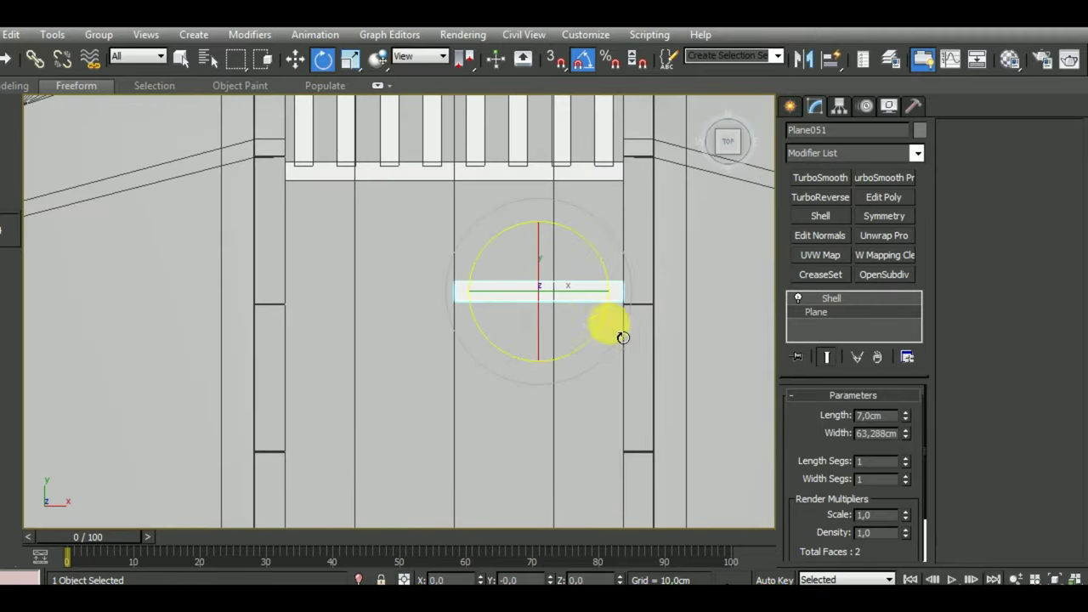
{"action": "left_click_drag", "start_coordinate": [609, 349], "coordinate": [633, 280], "text": "shift"}
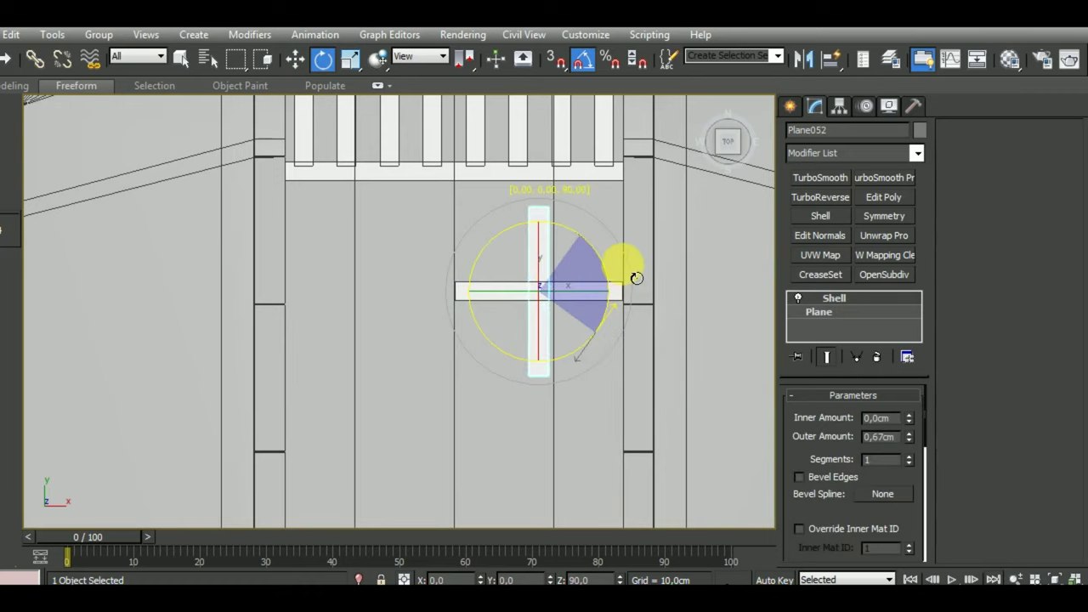
{"action": "left_click", "coordinate": [523, 386]}
{"action": "left_click", "coordinate": [294, 59]}
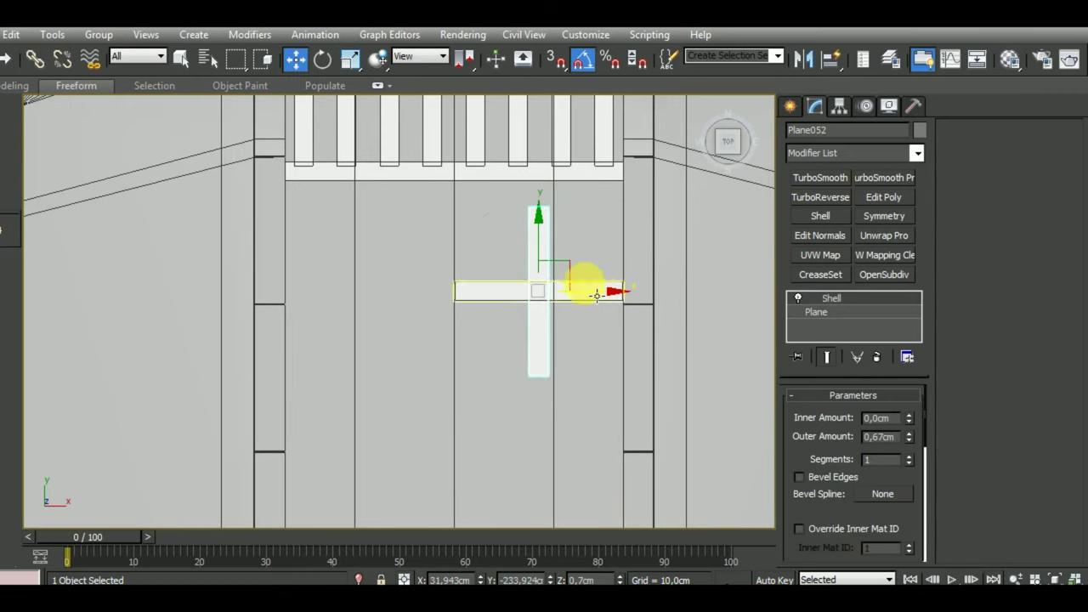
{"action": "left_click_drag", "start_coordinate": [579, 274], "coordinate": [506, 366]}
Step: Snap the vertical strip flush to the stop bar's left end using 3D Snaps
{"action": "scroll", "coordinate": [479, 329], "scroll_direction": "up", "scroll_amount": 5}
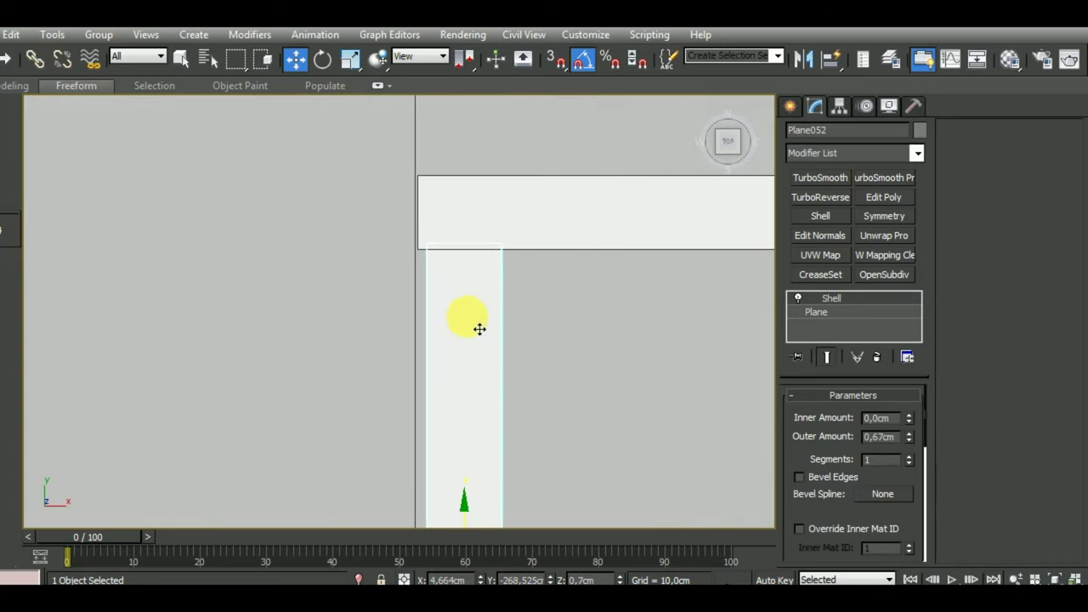
{"action": "left_click", "coordinate": [561, 64]}
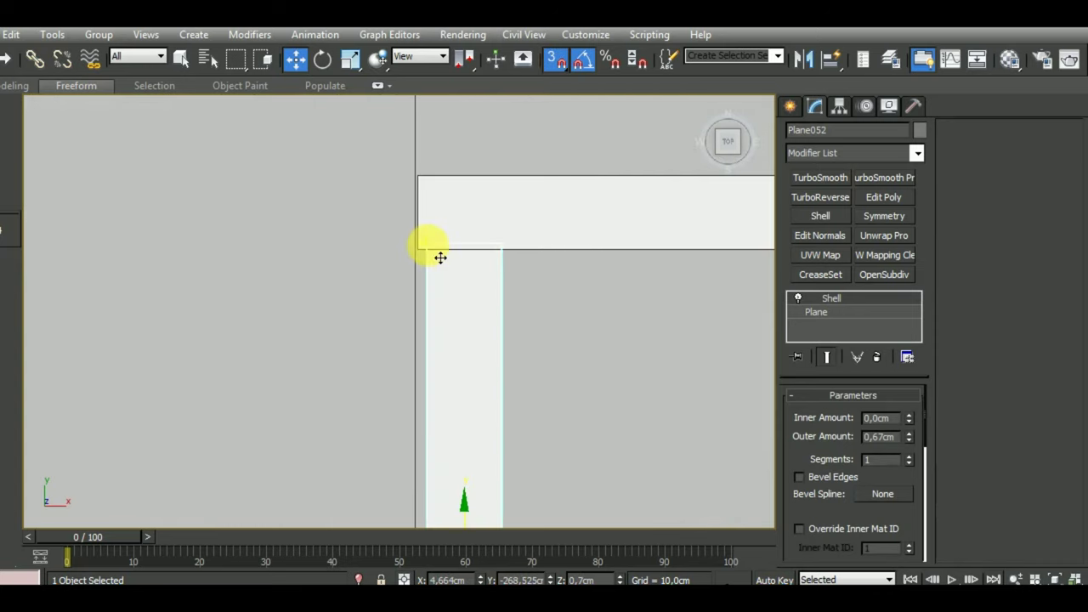
{"action": "left_click_drag", "start_coordinate": [440, 257], "coordinate": [443, 261]}
{"action": "scroll", "coordinate": [444, 255], "scroll_direction": "up", "scroll_amount": 3}
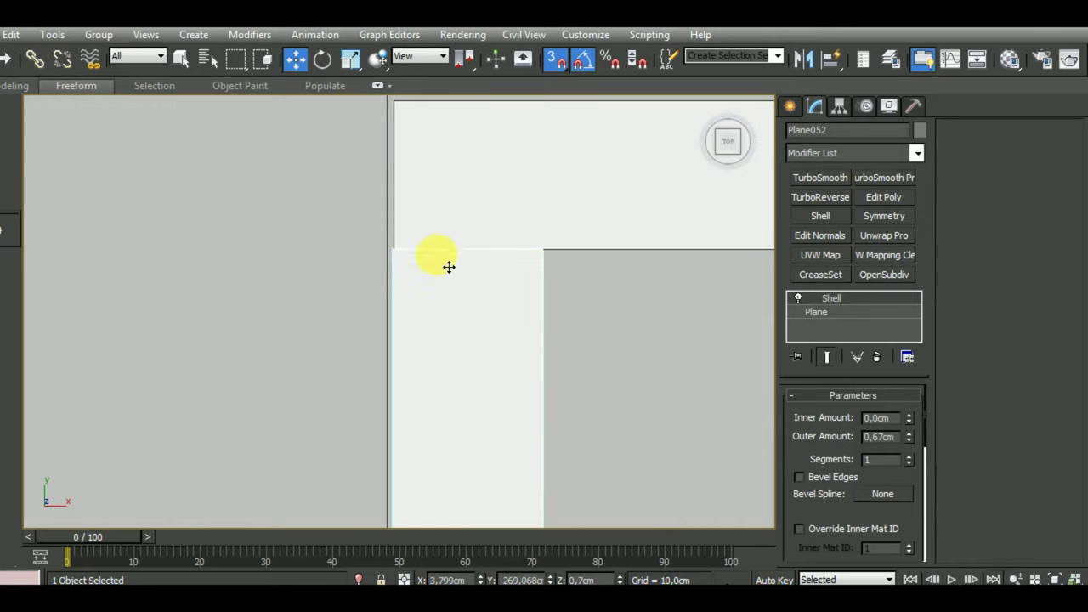
{"action": "scroll", "coordinate": [410, 268], "scroll_direction": "up", "scroll_amount": 4}
{"action": "scroll", "coordinate": [414, 287], "scroll_direction": "down", "scroll_amount": 6}
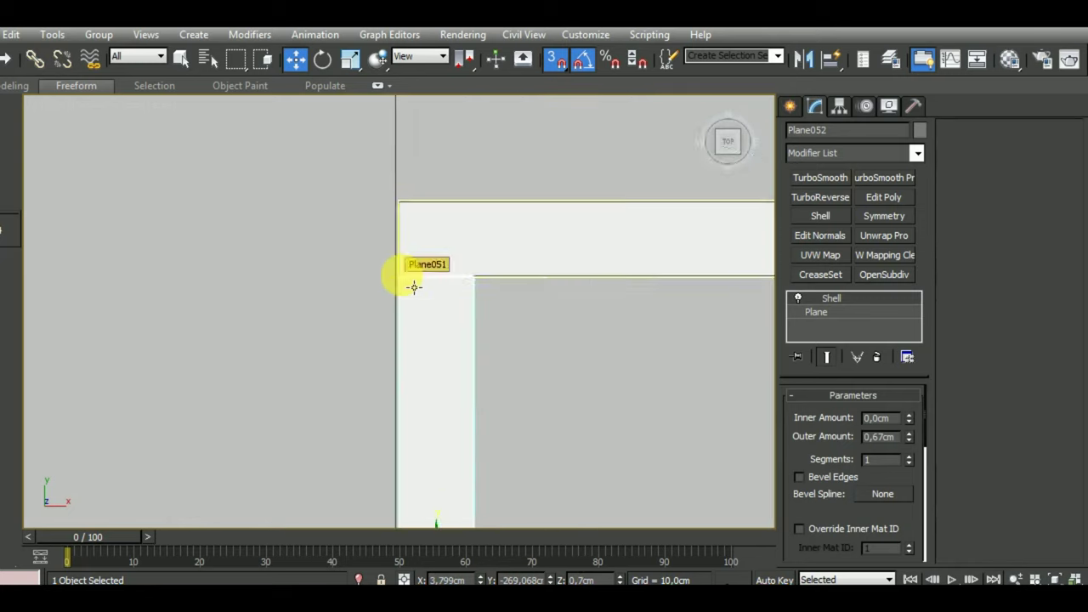
{"action": "scroll", "coordinate": [413, 281], "scroll_direction": "down", "scroll_amount": 4}
{"action": "left_click", "coordinate": [555, 57]}
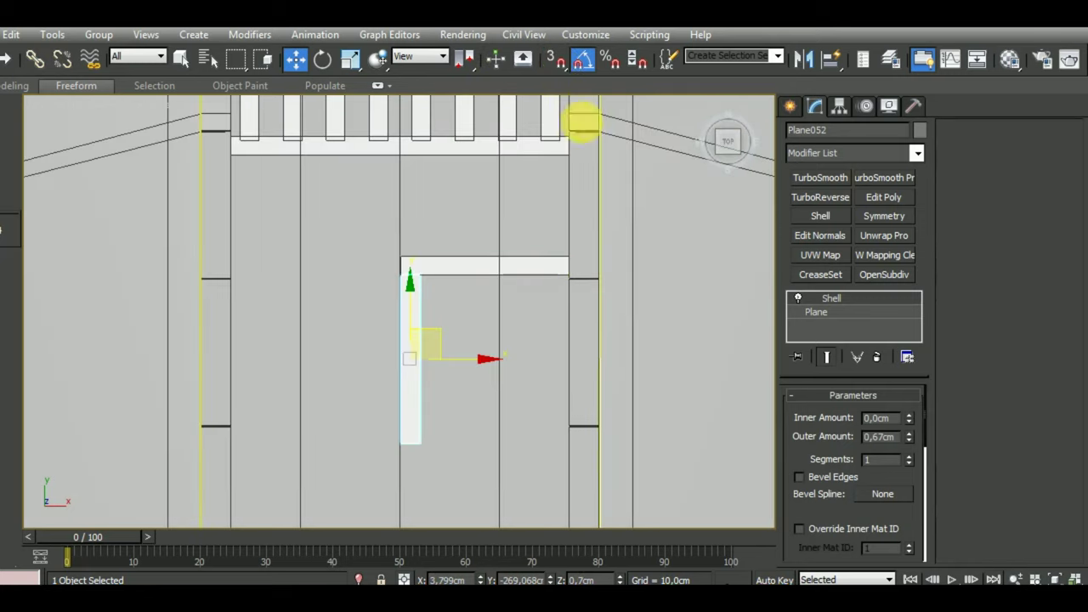
{"action": "scroll", "coordinate": [530, 374], "scroll_direction": "down", "scroll_amount": 3}
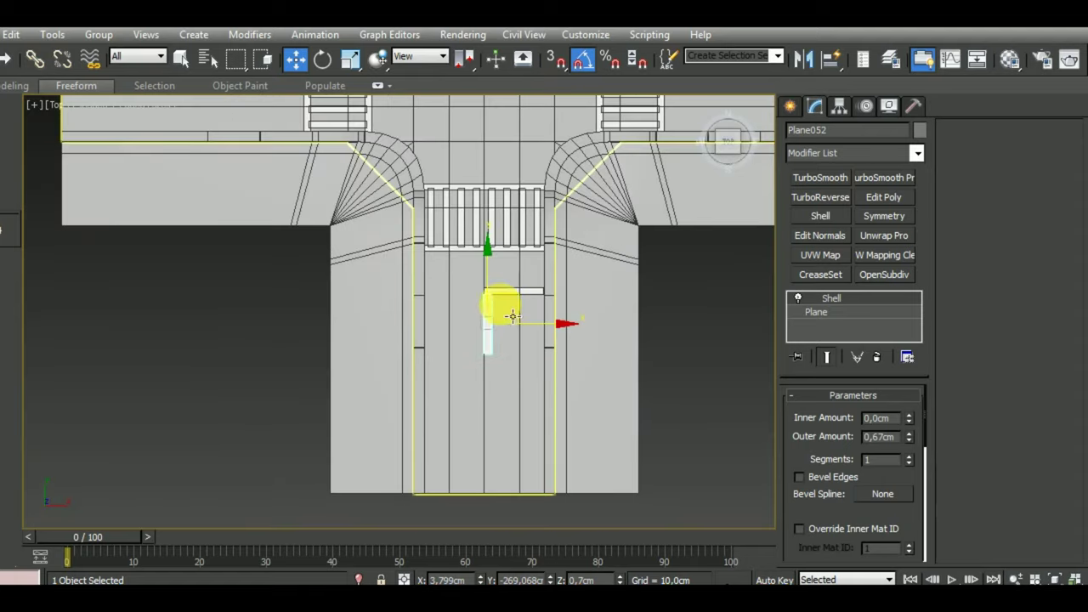
{"action": "scroll", "coordinate": [498, 299], "scroll_direction": "up", "scroll_amount": 2}
{"action": "scroll", "coordinate": [564, 348], "scroll_direction": "up", "scroll_amount": 1}
Step: Shift-drag clones of the short vertical strip down the south arm
{"action": "left_click", "coordinate": [689, 433]}
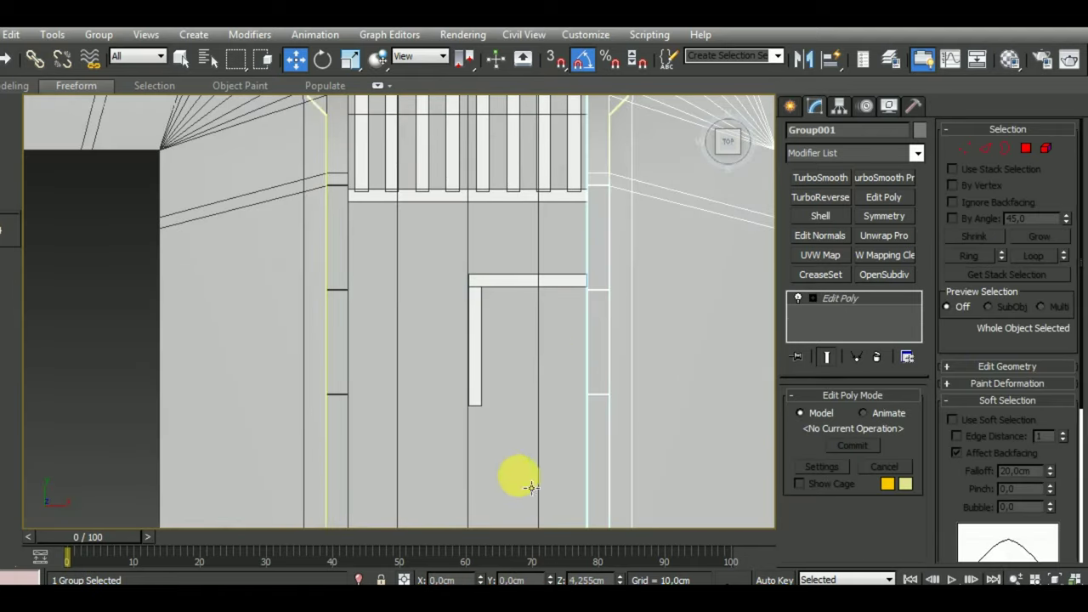
{"action": "scroll", "coordinate": [484, 396], "scroll_direction": "down", "scroll_amount": 1}
{"action": "scroll", "coordinate": [468, 377], "scroll_direction": "down", "scroll_amount": 3}
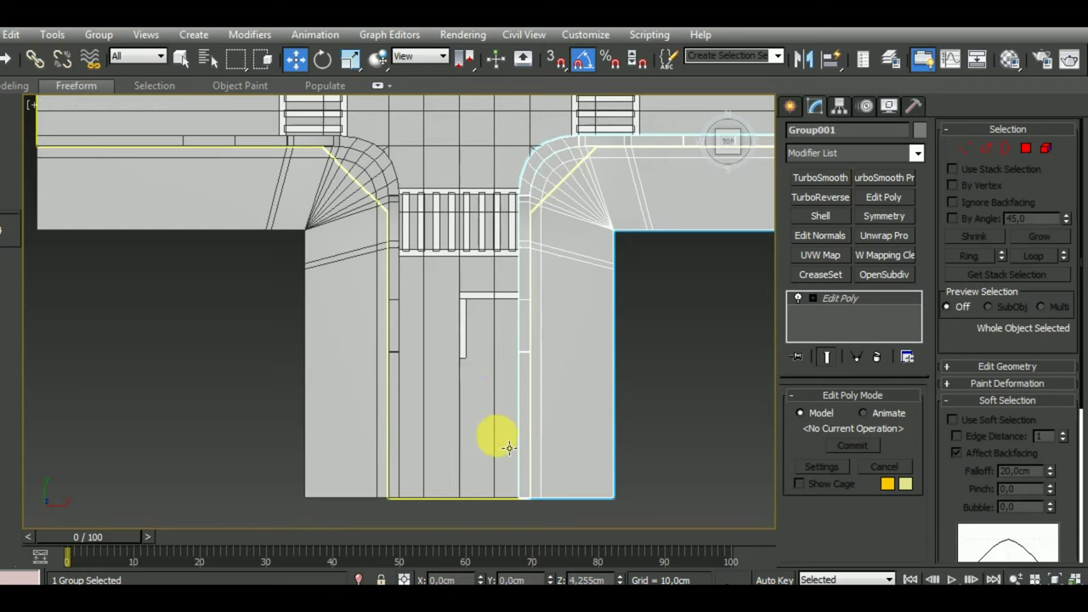
{"action": "left_click", "coordinate": [468, 340]}
{"action": "mouse_move", "coordinate": [476, 348]}
{"action": "left_mouse_down"}
{"action": "mouse_move", "coordinate": [476, 335]}
{"action": "mouse_move", "coordinate": [522, 383]}
{"action": "left_mouse_up"}
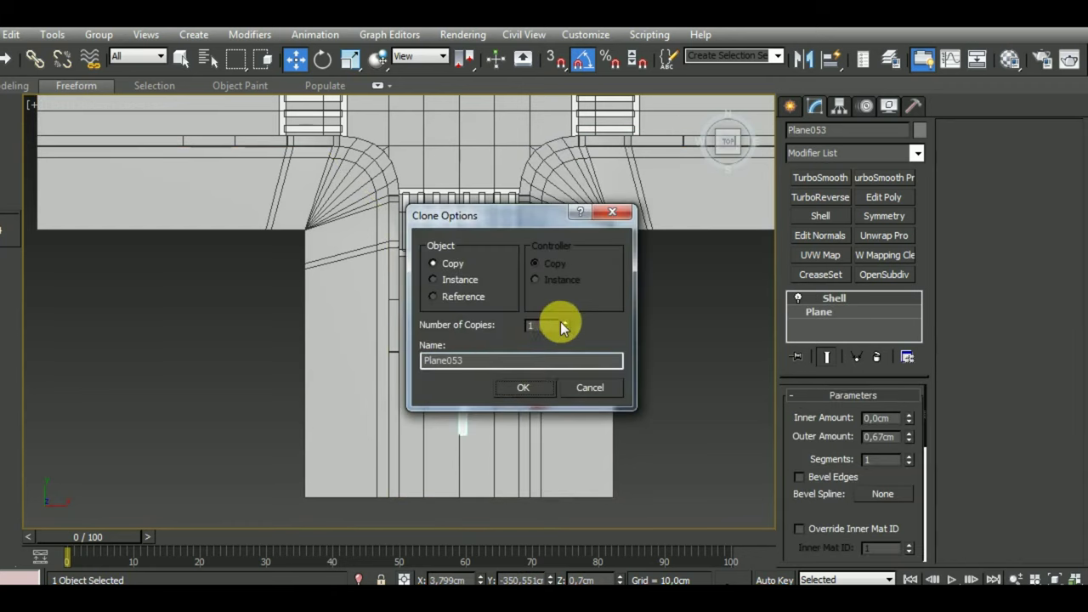
{"action": "left_click", "coordinate": [525, 389]}
{"action": "middle_click_drag", "start_coordinate": [677, 440], "coordinate": [672, 400]}
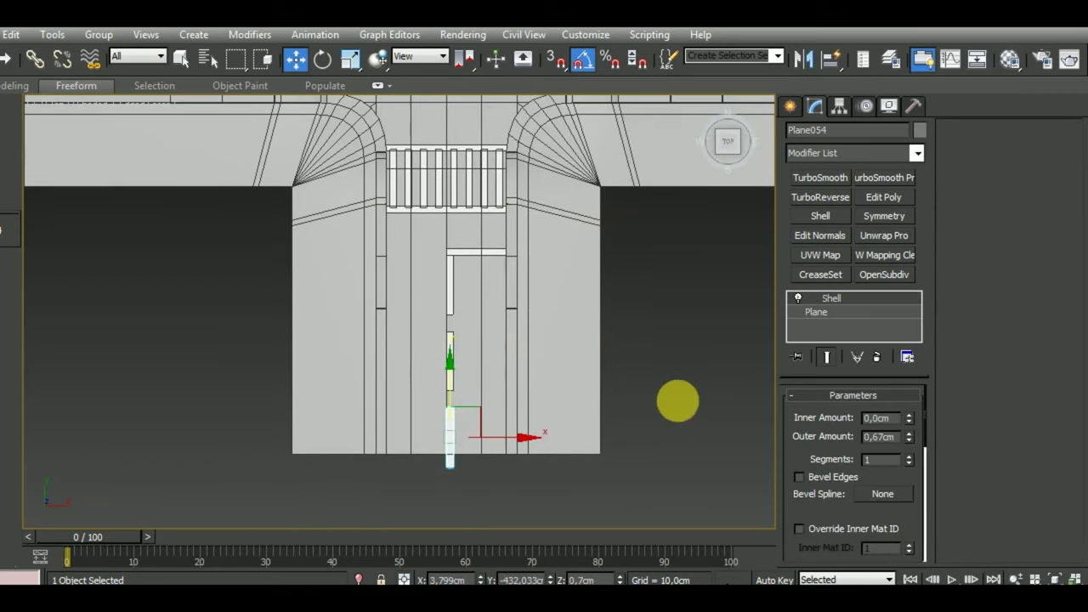
Step: Select the four marking strips and move them up slightly
{"action": "left_click", "coordinate": [453, 349], "text": "ctrl"}
{"action": "left_click", "coordinate": [457, 265], "text": "ctrl"}
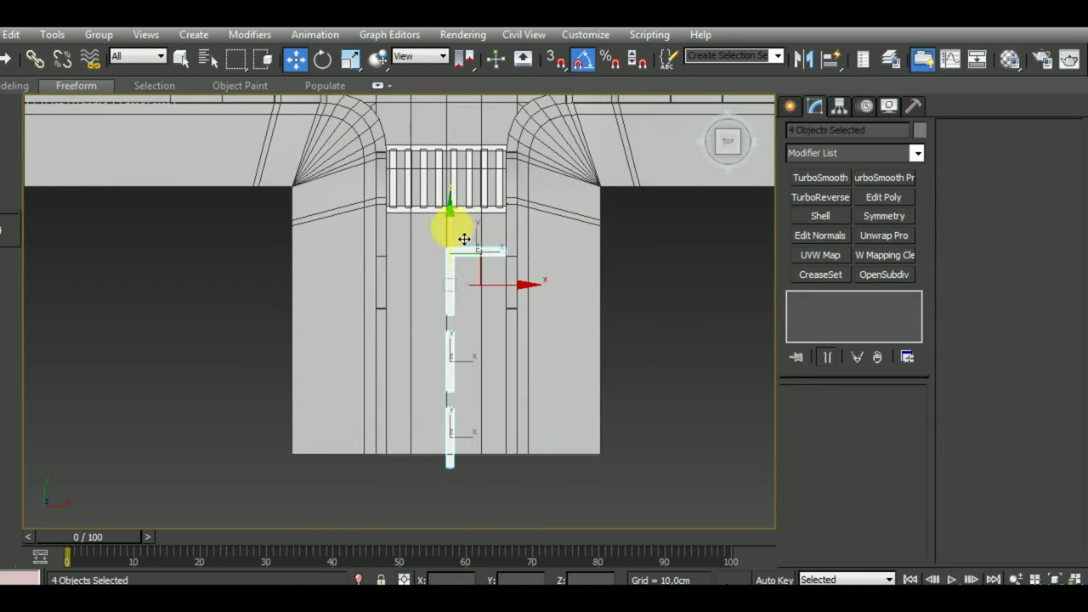
{"action": "left_click_drag", "start_coordinate": [462, 238], "coordinate": [464, 227]}
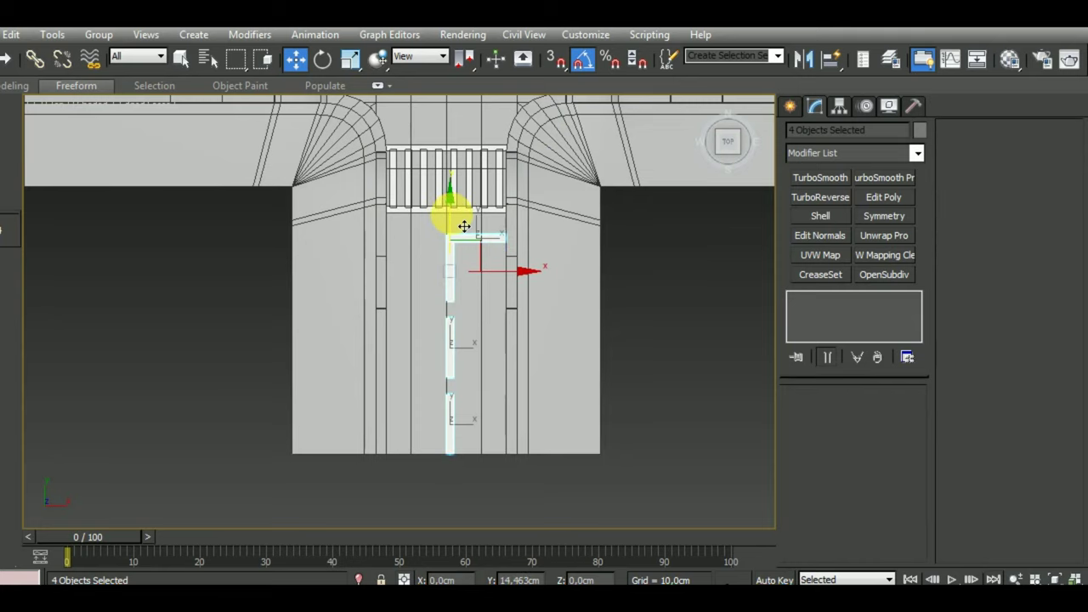
{"action": "left_click", "coordinate": [688, 404]}
{"action": "middle_click_drag", "start_coordinate": [687, 404], "coordinate": [658, 426]}
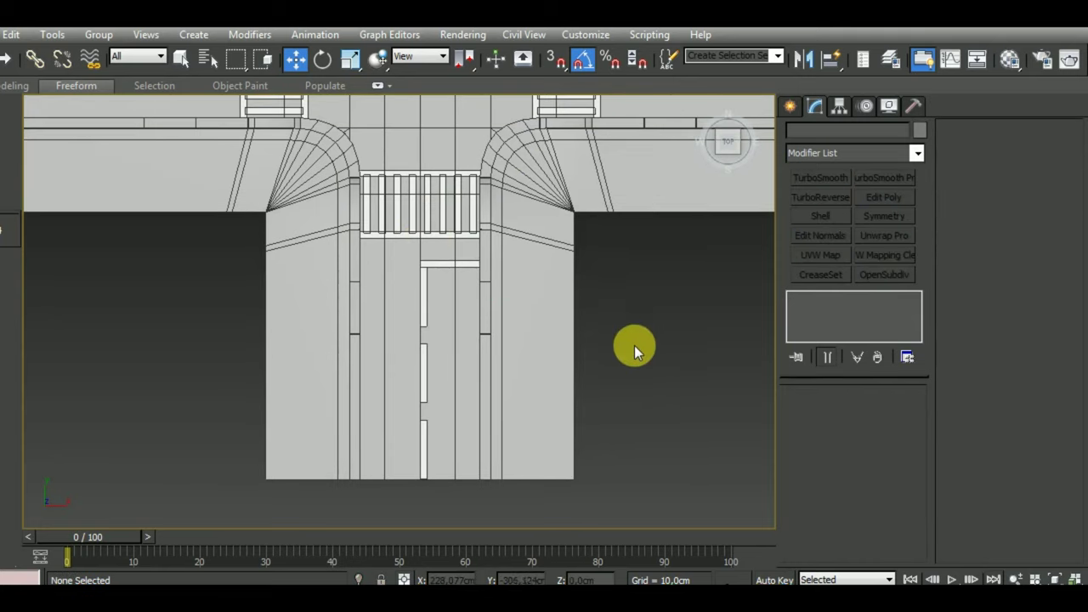
Step: Shift the three dashed lane strips slightly to the left
{"action": "left_click", "coordinate": [438, 302]}
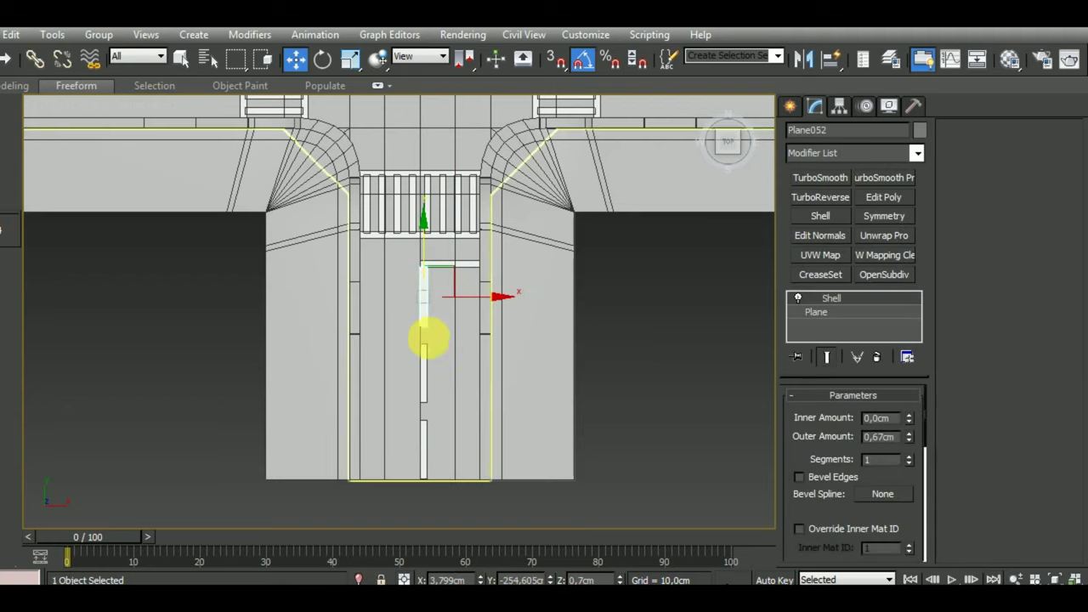
{"action": "left_click", "coordinate": [424, 377], "text": "ctrl"}
{"action": "left_click", "coordinate": [425, 451], "text": "ctrl"}
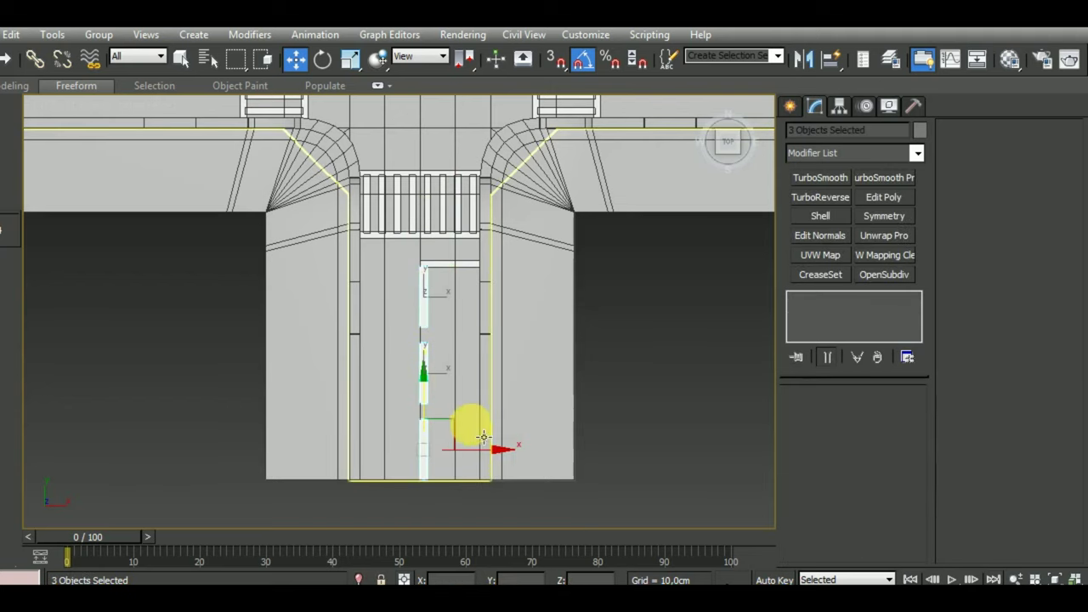
{"action": "left_click_drag", "start_coordinate": [485, 464], "coordinate": [482, 464]}
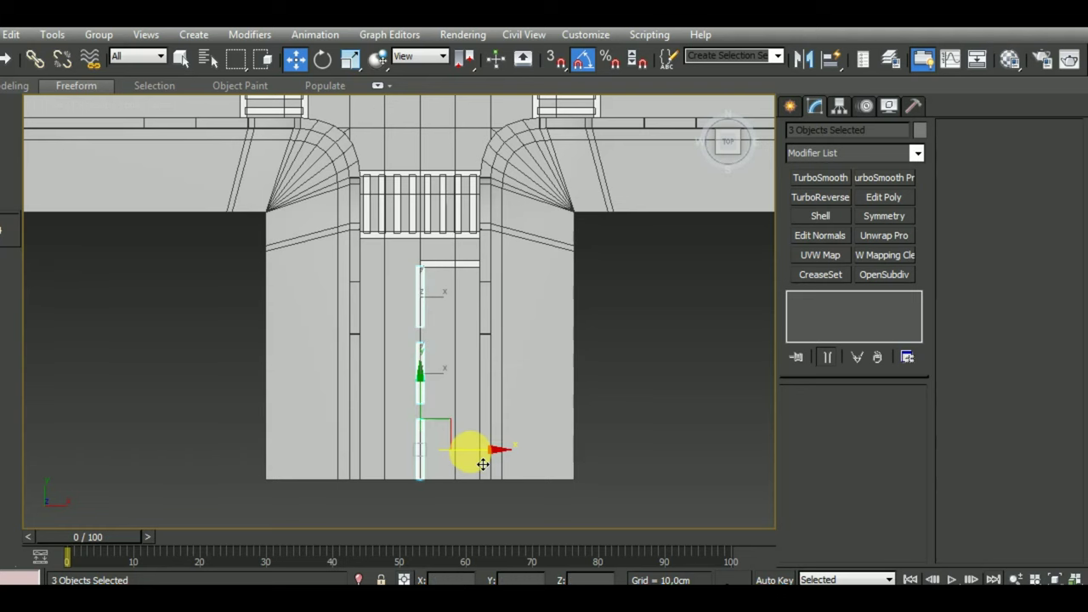
Step: Widen the stop-bar plane's Width to 67,854 cm and turn snapping back on
{"action": "scroll", "coordinate": [428, 245], "scroll_direction": "up", "scroll_amount": 5}
{"action": "left_click", "coordinate": [450, 281]}
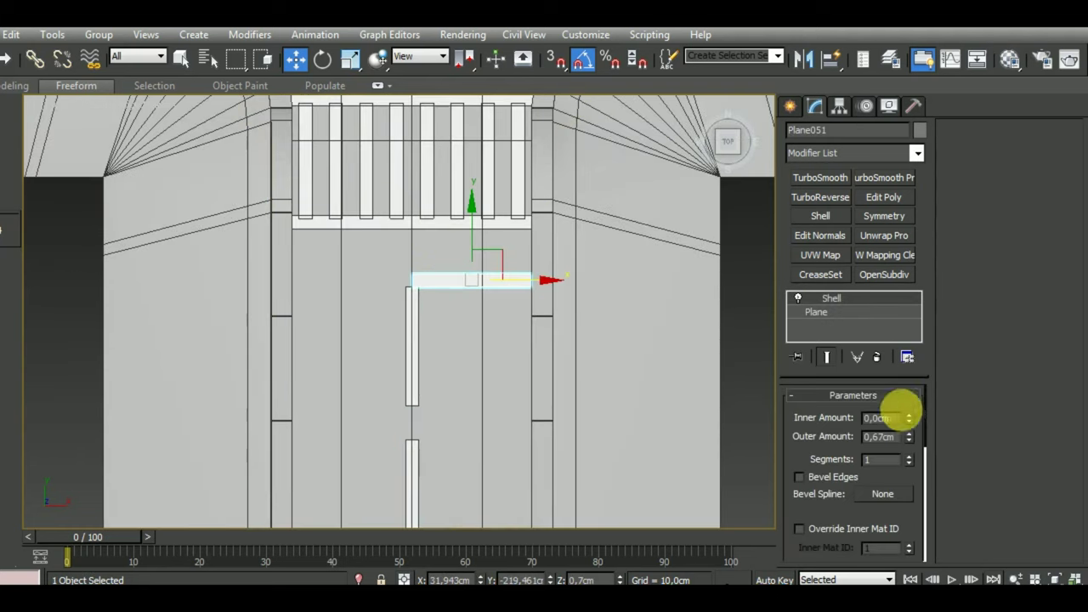
{"action": "left_click", "coordinate": [859, 312]}
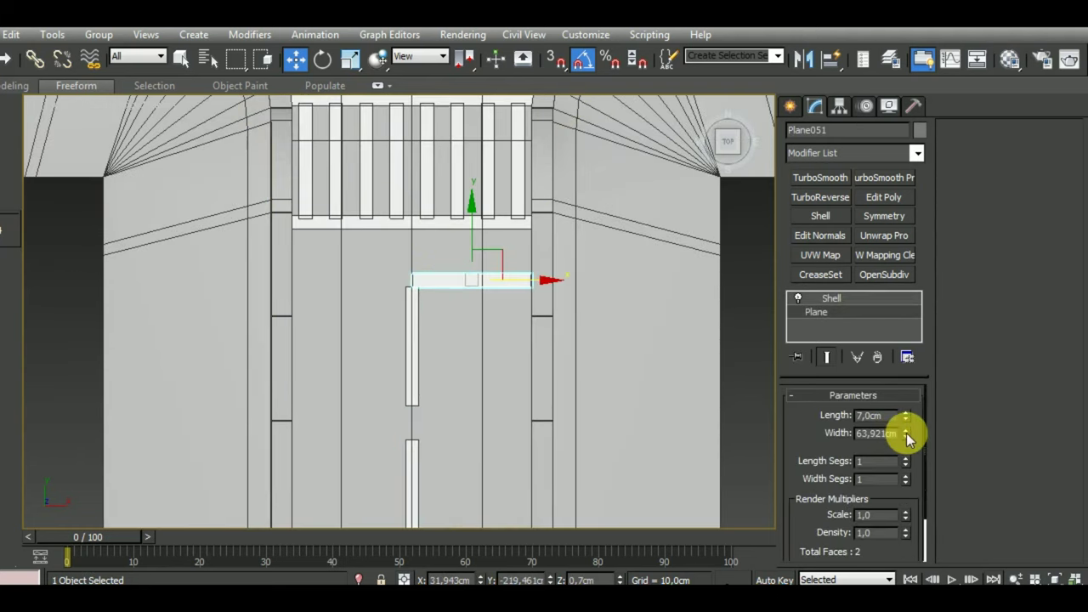
{"action": "left_click_drag", "start_coordinate": [906, 432], "coordinate": [908, 436]}
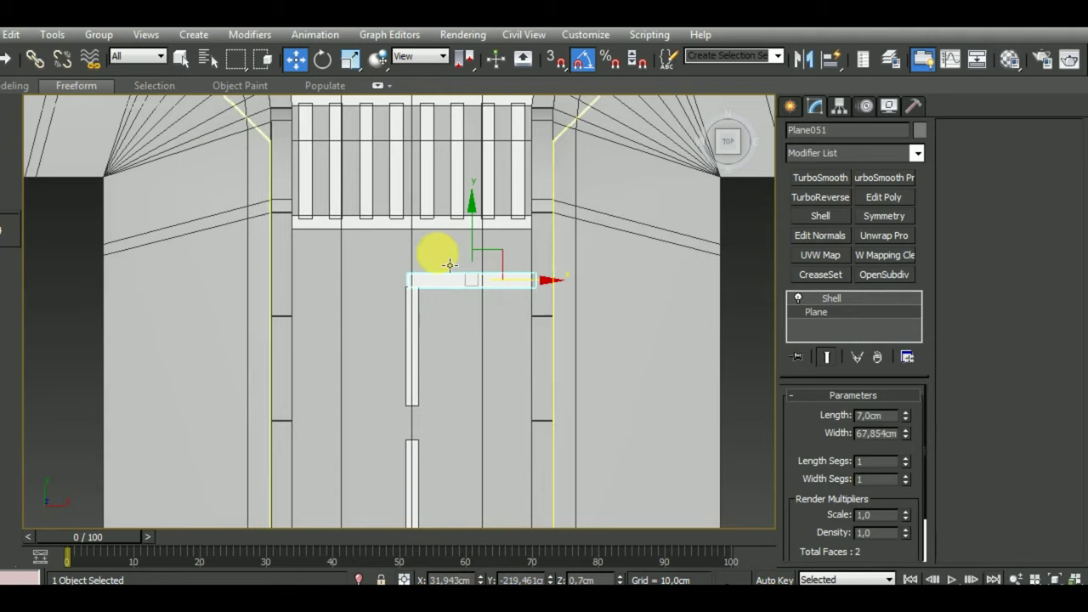
{"action": "scroll", "coordinate": [443, 323], "scroll_direction": "up", "scroll_amount": 2}
{"action": "scroll", "coordinate": [445, 311], "scroll_direction": "up", "scroll_amount": 3}
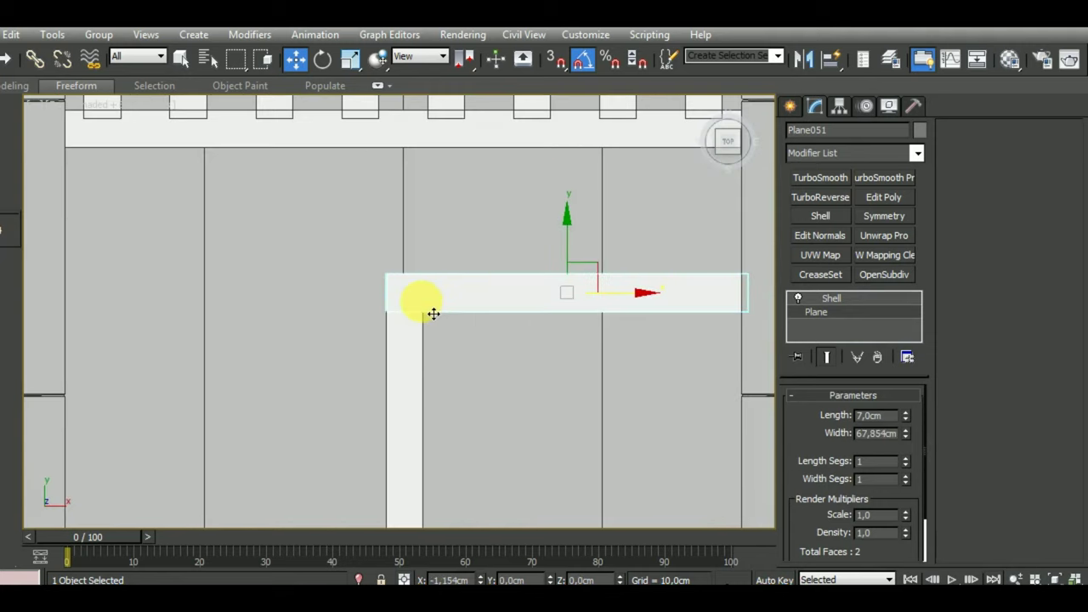
{"action": "scroll", "coordinate": [416, 316], "scroll_direction": "up", "scroll_amount": 3}
{"action": "left_click", "coordinate": [550, 60]}
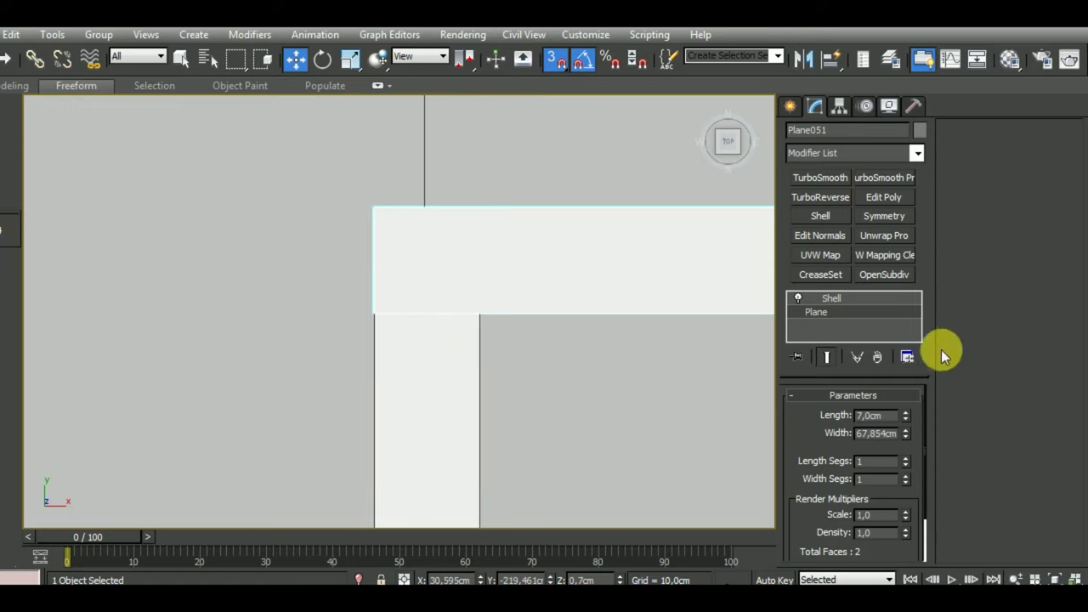
{"action": "left_click", "coordinate": [886, 300]}
{"action": "scroll", "coordinate": [480, 300], "scroll_direction": "down", "scroll_amount": 5}
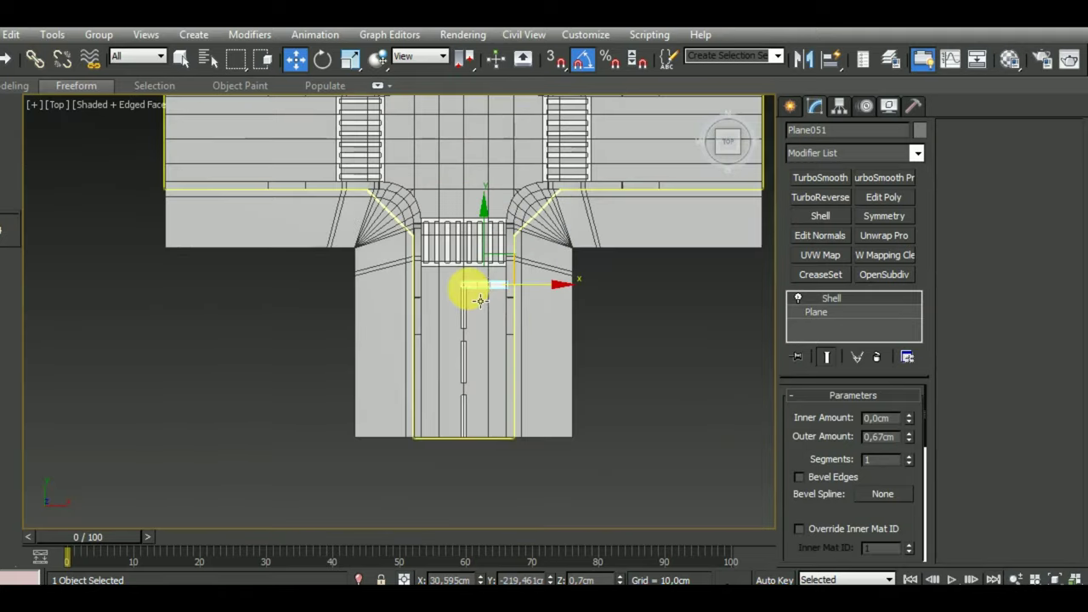
{"action": "left_click", "coordinate": [627, 364]}
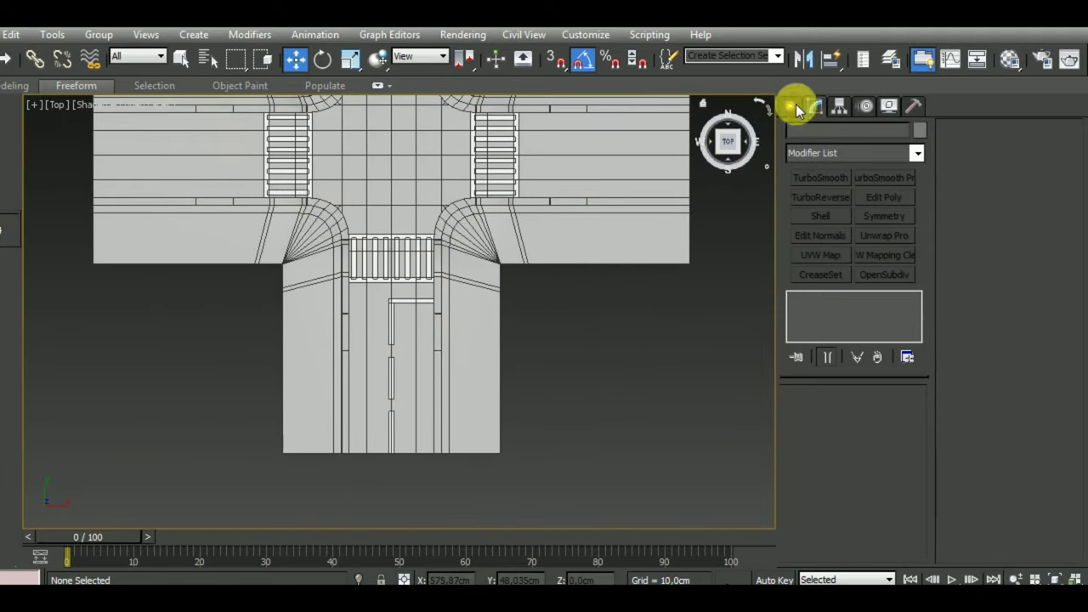
Step: Start a new text shape reading 'STOP'
{"action": "left_click", "coordinate": [795, 107]}
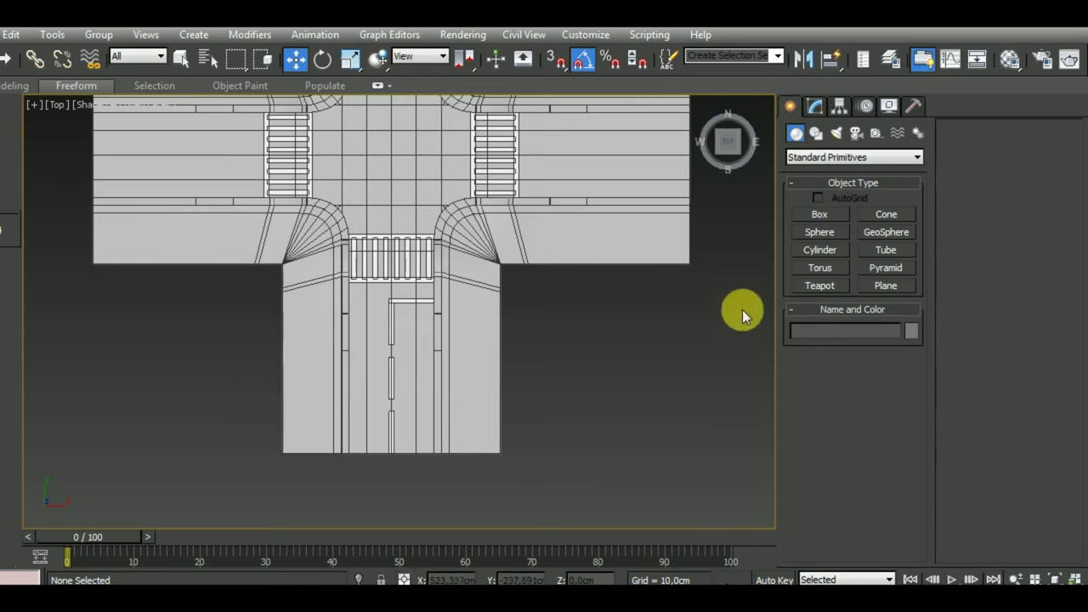
{"action": "left_click", "coordinate": [815, 133]}
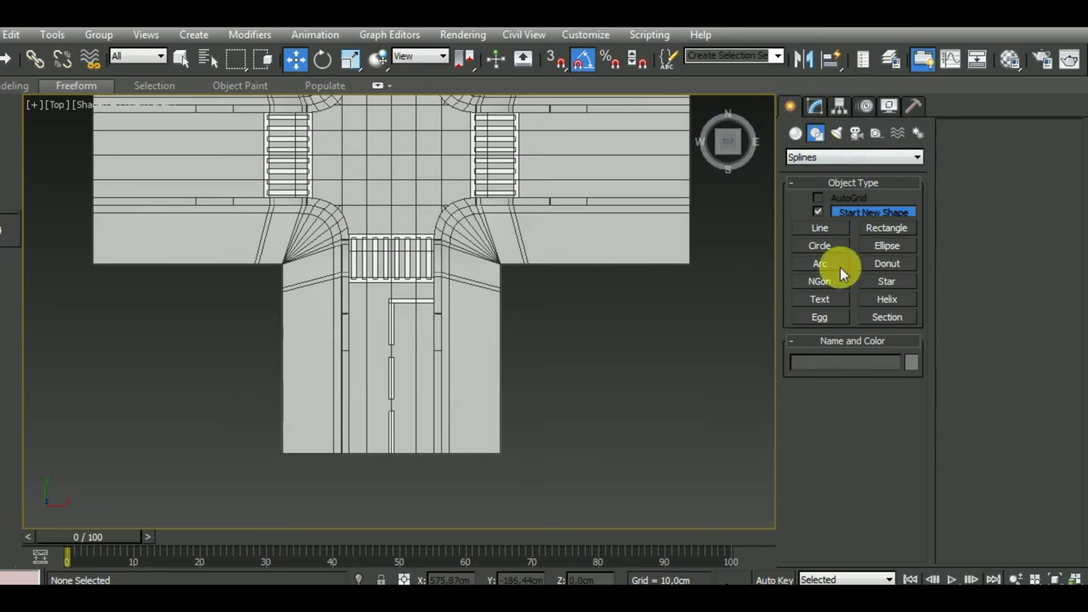
{"action": "left_click", "coordinate": [821, 299]}
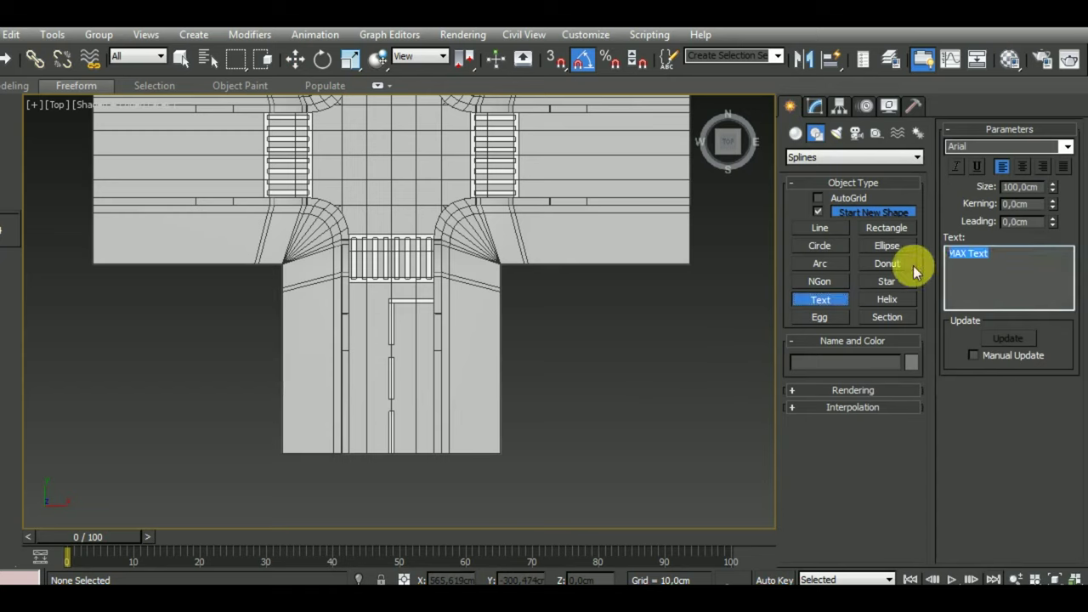
{"action": "type", "text": "STOP"}
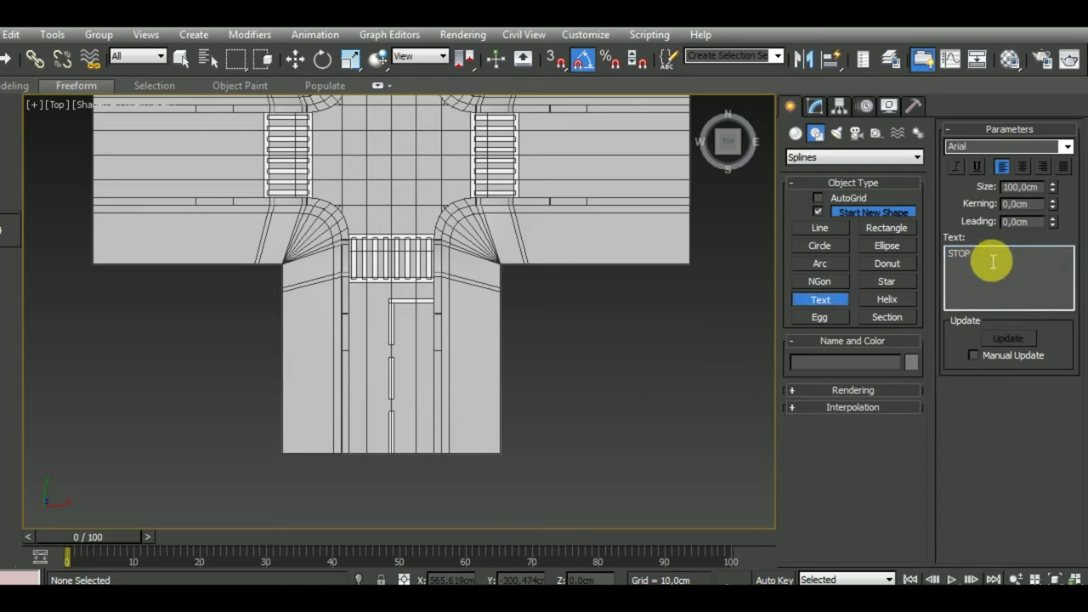
Step: Set the STOP text to Arial Black, place it, and move it onto the south road
{"action": "left_click_drag", "start_coordinate": [995, 255], "coordinate": [935, 253]}
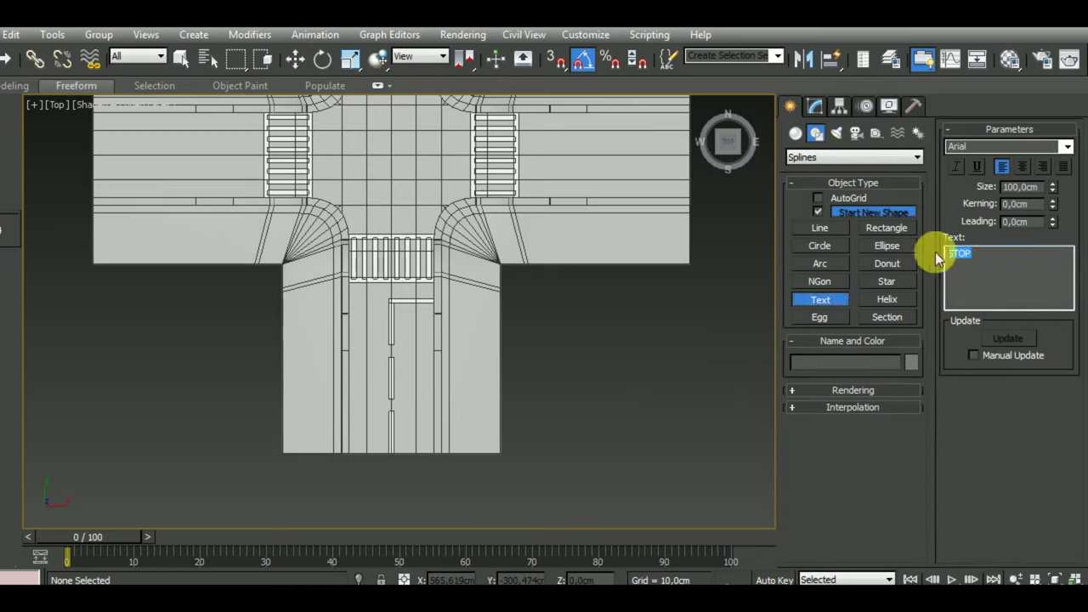
{"action": "left_click", "coordinate": [1068, 149]}
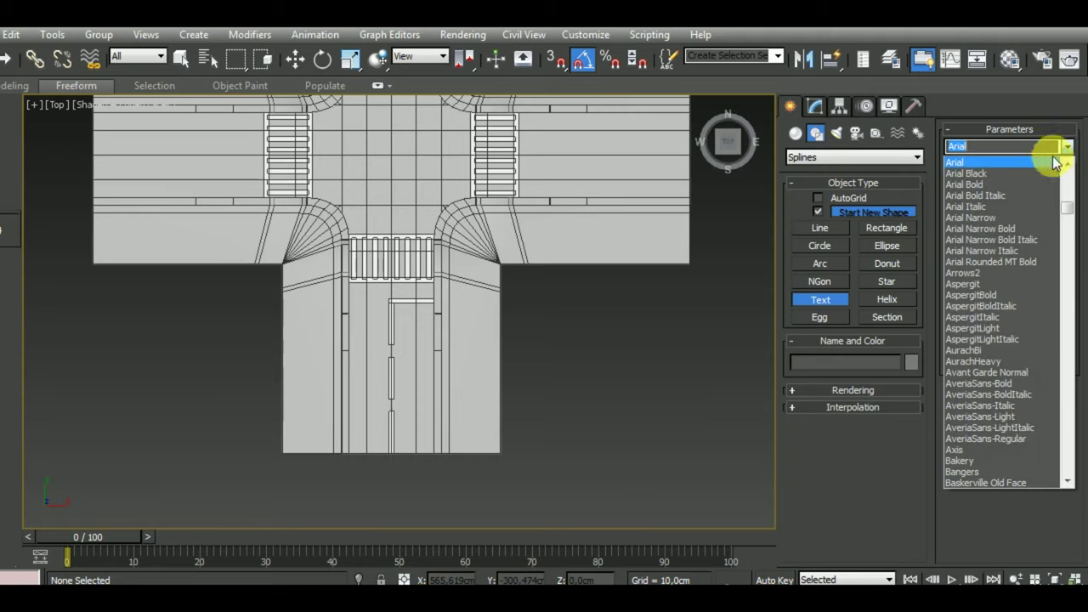
{"action": "left_click", "coordinate": [1014, 173]}
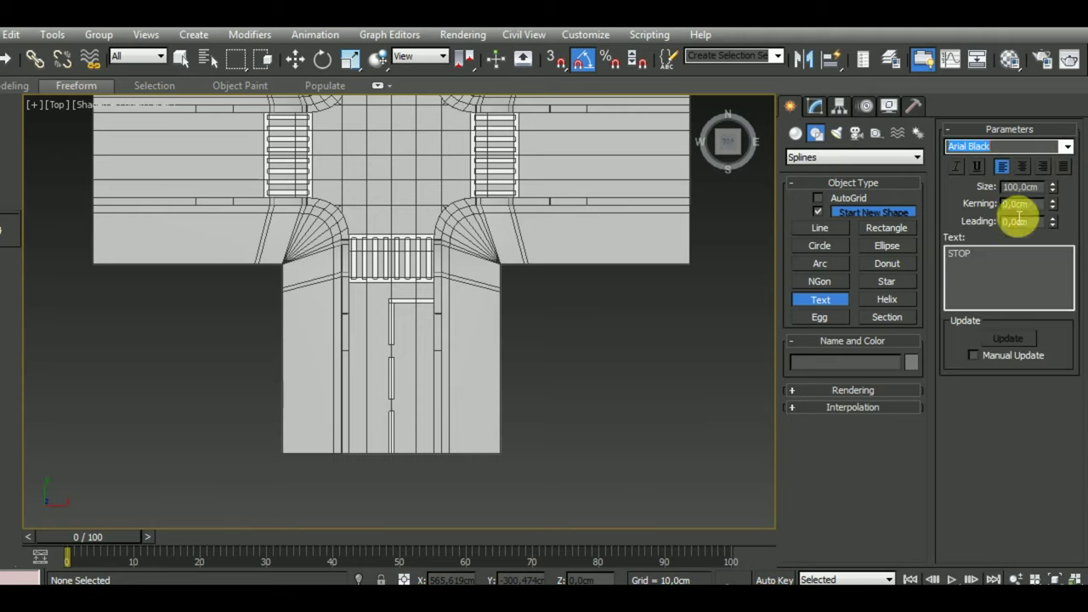
{"action": "left_click", "coordinate": [578, 356]}
{"action": "left_click", "coordinate": [297, 61]}
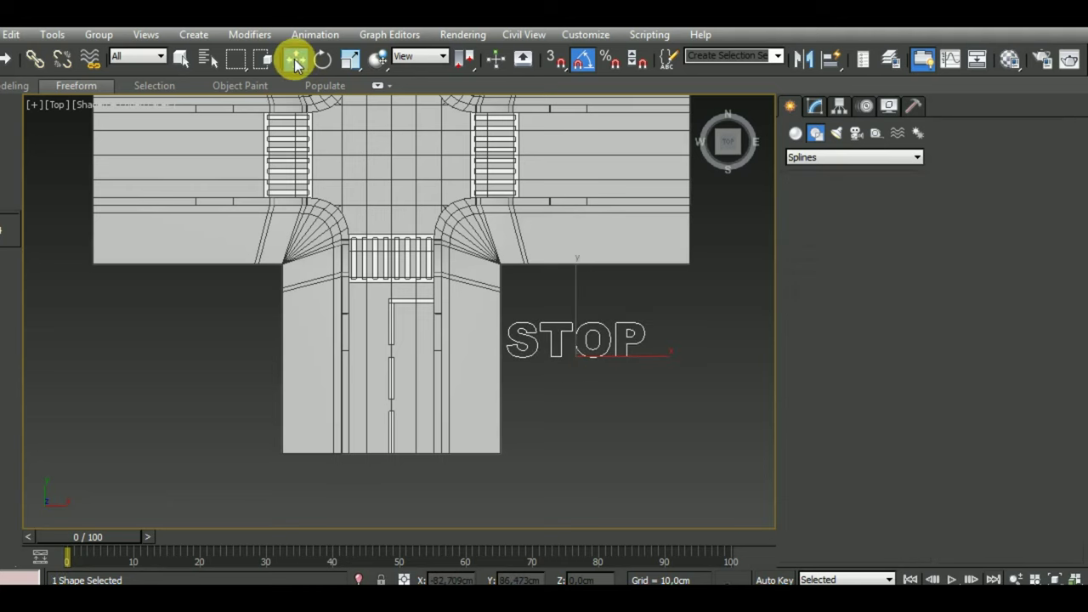
{"action": "left_click_drag", "start_coordinate": [655, 356], "coordinate": [501, 348]}
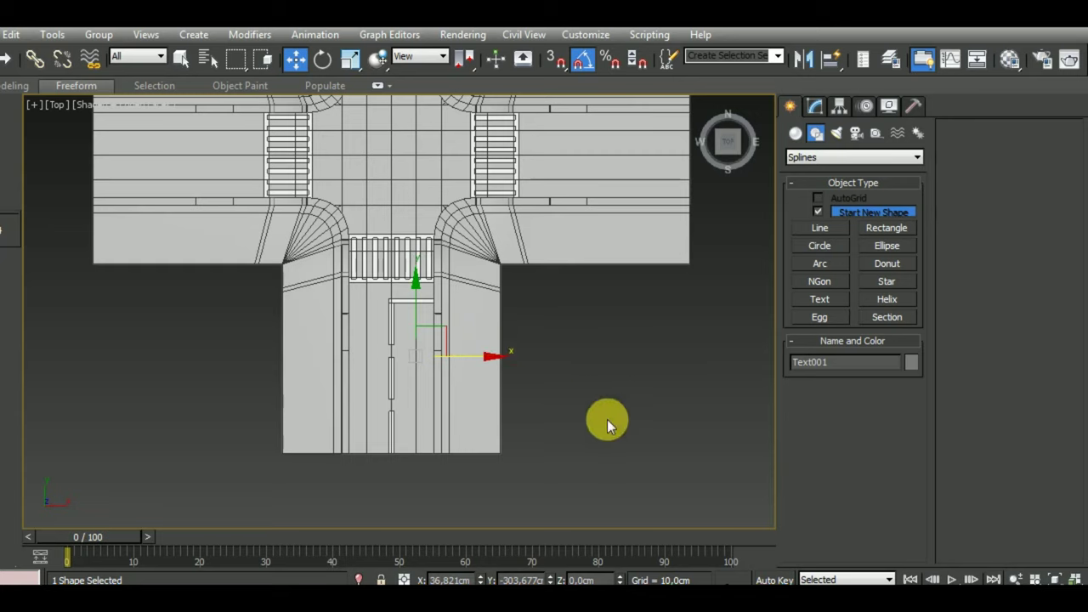
Step: Raise the STOP text slightly above the road and start reducing its size
{"action": "middle_click_drag", "start_coordinate": [606, 418], "coordinate": [695, 315], "text": "alt"}
{"action": "scroll", "coordinate": [496, 332], "scroll_direction": "up", "scroll_amount": 3}
{"action": "scroll", "coordinate": [414, 351], "scroll_direction": "up", "scroll_amount": 2}
{"action": "scroll", "coordinate": [454, 318], "scroll_direction": "up", "scroll_amount": 2}
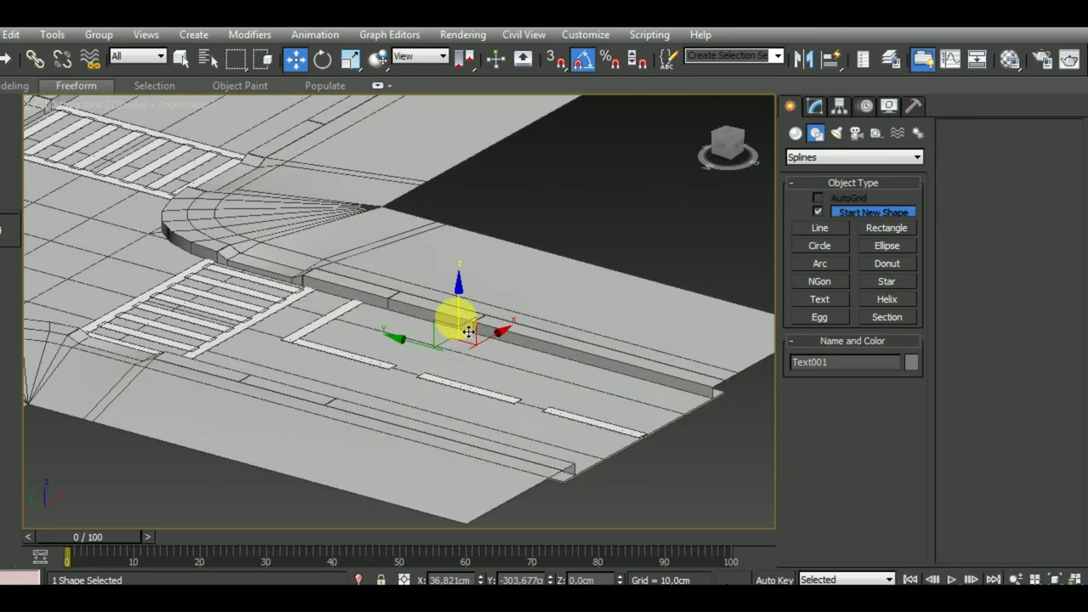
{"action": "left_click_drag", "start_coordinate": [454, 318], "coordinate": [457, 309]}
{"action": "left_click", "coordinate": [823, 115]}
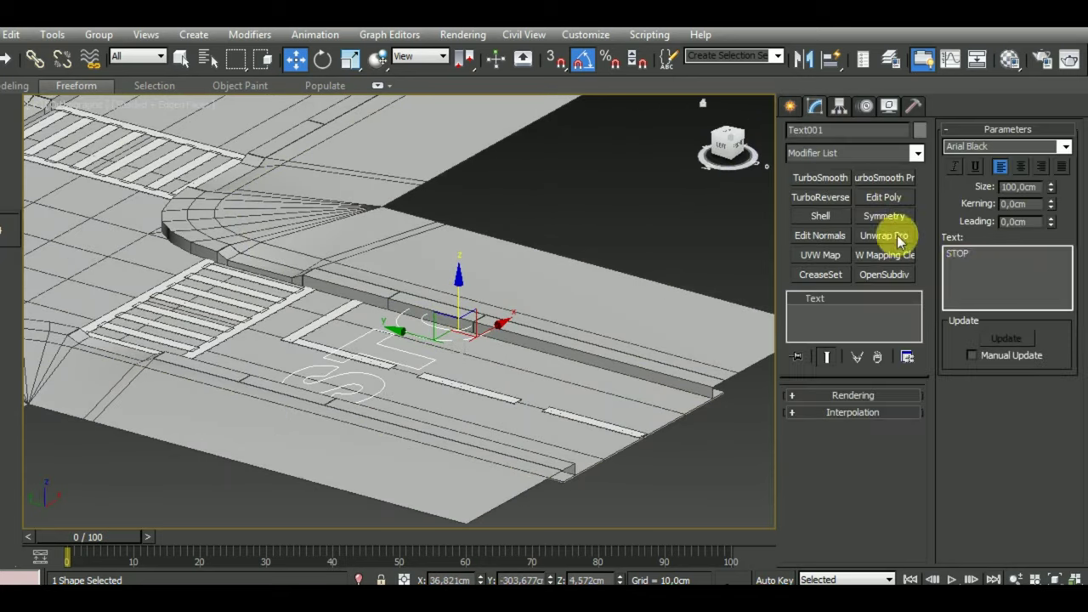
{"action": "double_click", "coordinate": [1029, 187]}
{"action": "type", "text": "5"}
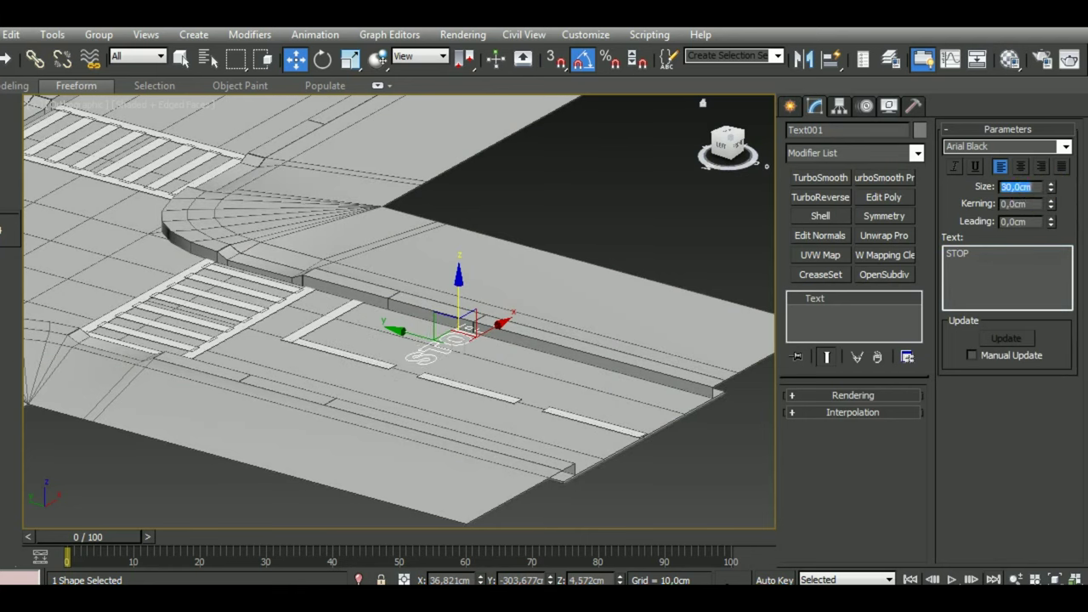
Step: In the top view, move the STOP text up toward the stop line and set size 20 cm
{"action": "key", "text": "t"}
{"action": "scroll", "coordinate": [593, 319], "scroll_direction": "down", "scroll_amount": 3}
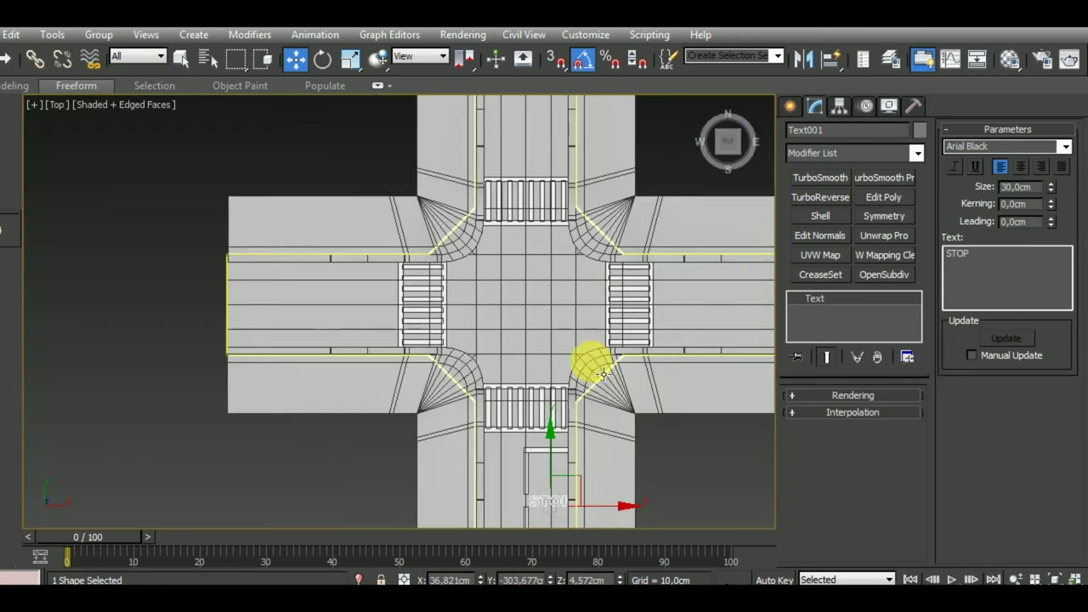
{"action": "scroll", "coordinate": [587, 360], "scroll_direction": "up", "scroll_amount": 3}
{"action": "middle_click_drag", "start_coordinate": [587, 359], "coordinate": [578, 374]}
{"action": "scroll", "coordinate": [533, 400], "scroll_direction": "up", "scroll_amount": 3}
{"action": "scroll", "coordinate": [534, 347], "scroll_direction": "up", "scroll_amount": 3}
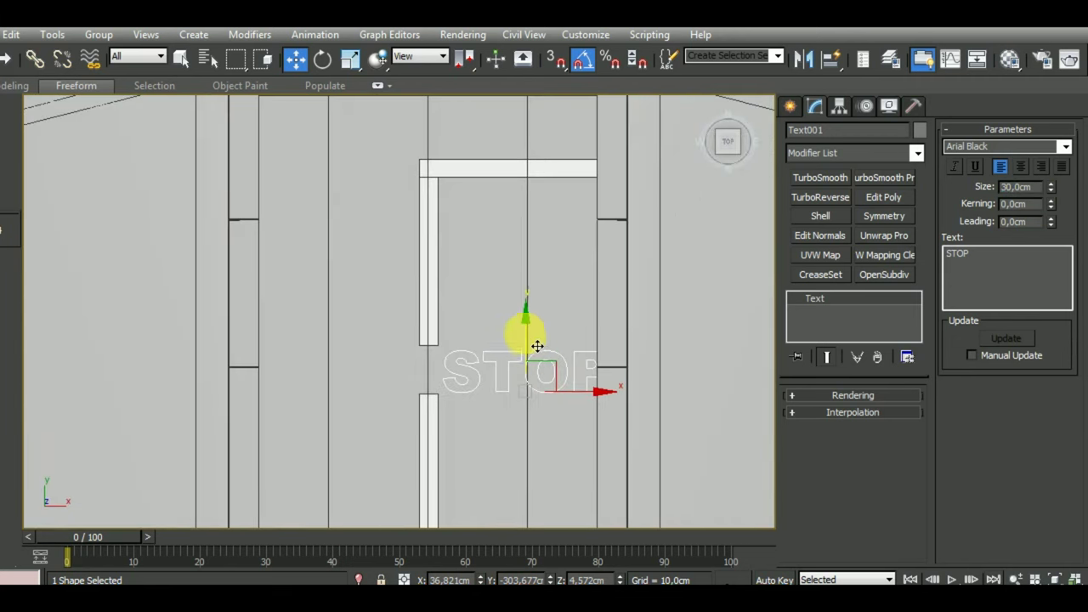
{"action": "left_click_drag", "start_coordinate": [534, 347], "coordinate": [533, 238]}
{"action": "double_click", "coordinate": [1020, 187]}
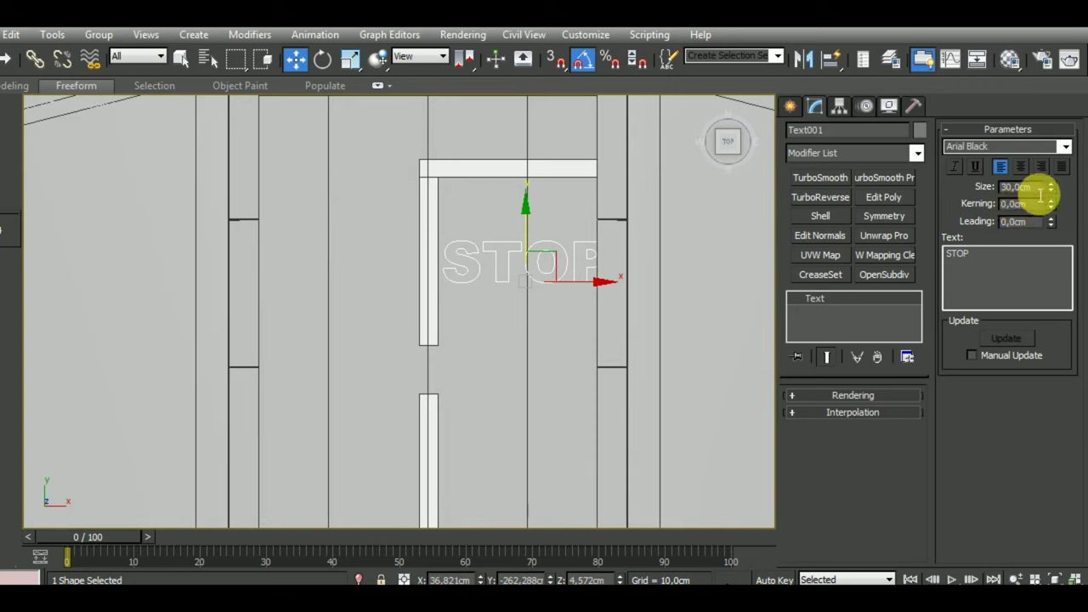
{"action": "type", "text": "20"}
{"action": "key", "text": "Return"}
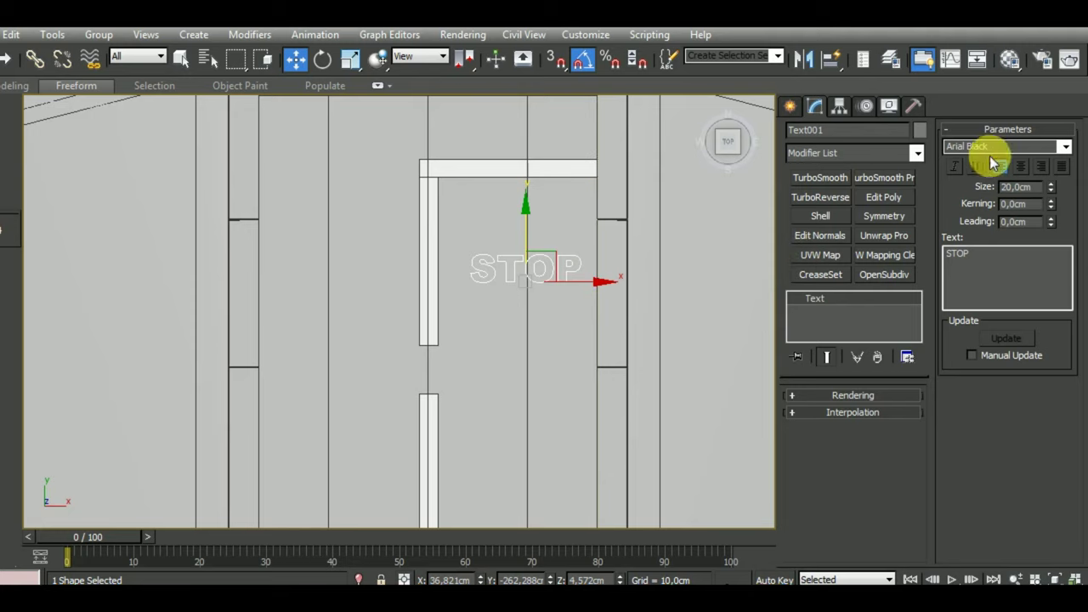
Step: Step the STOP text's font from Arial Bold through the list to BebasNeueBold
{"action": "left_click", "coordinate": [1065, 146]}
{"action": "left_click", "coordinate": [1032, 170]}
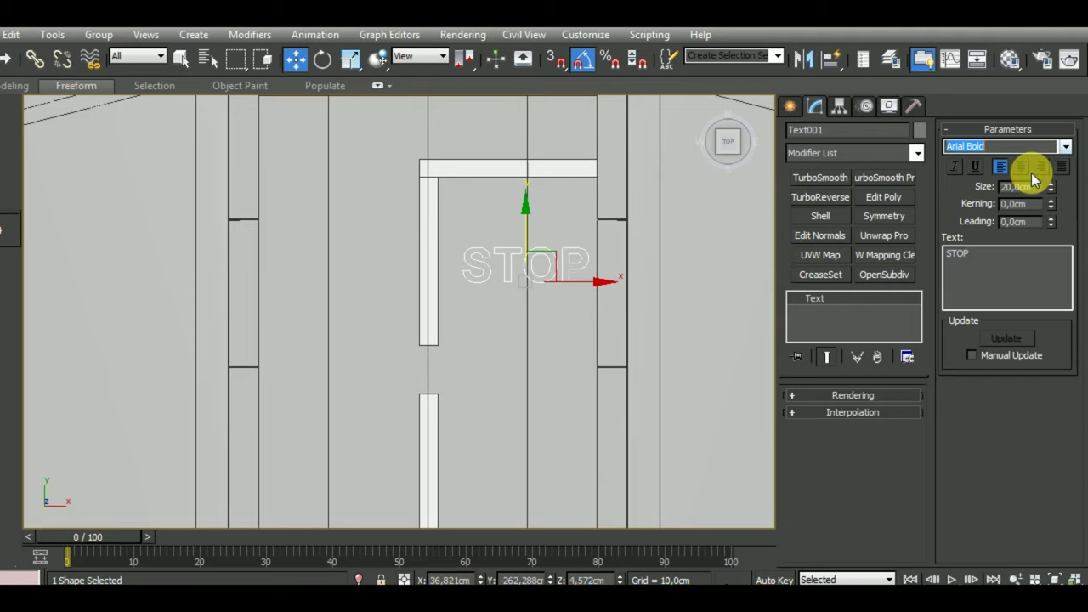
{"action": "key", "text": "Down"}
{"action": "key", "text": "Down"}
{"action": "key", "text": "Down"}
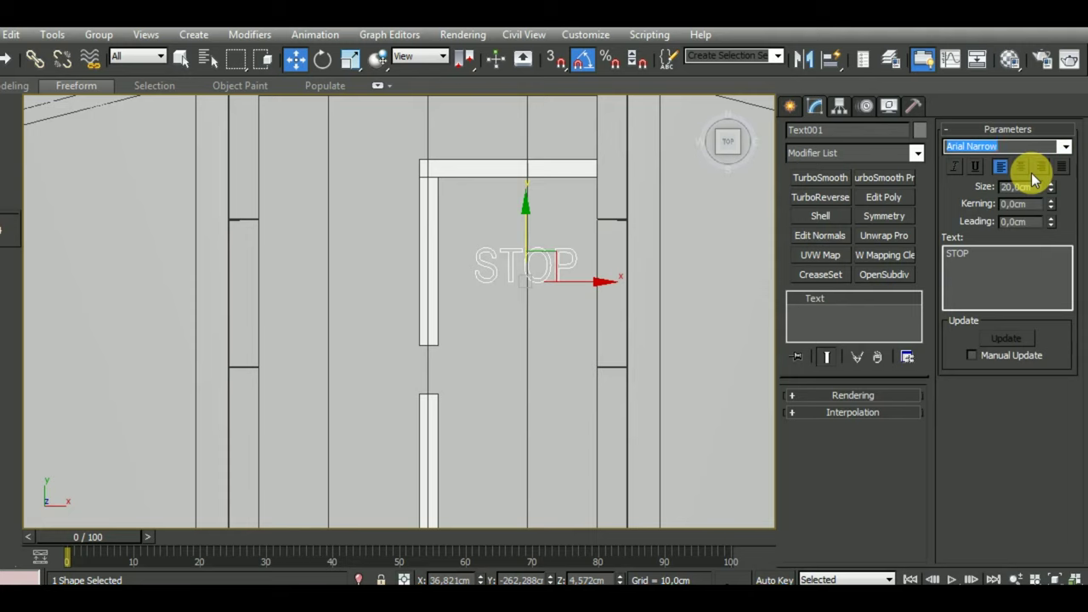
{"action": "key", "text": "Down"}
{"action": "key", "text": "Down"}
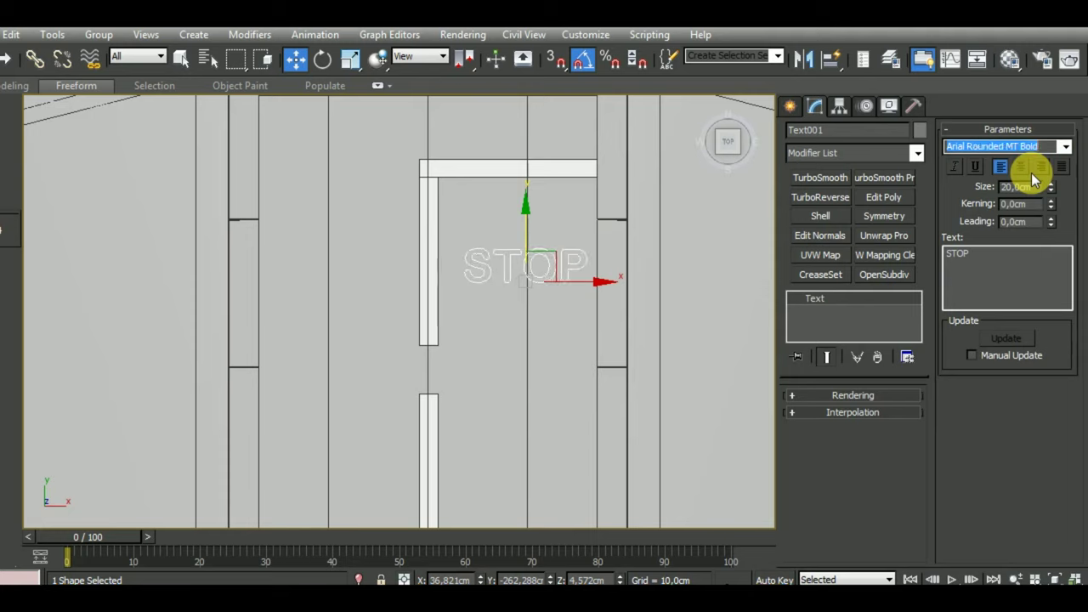
{"action": "key", "text": "Down"}
{"action": "key", "text": "Down"}
{"action": "key", "text": "Down"}
{"action": "key", "text": "Down"}
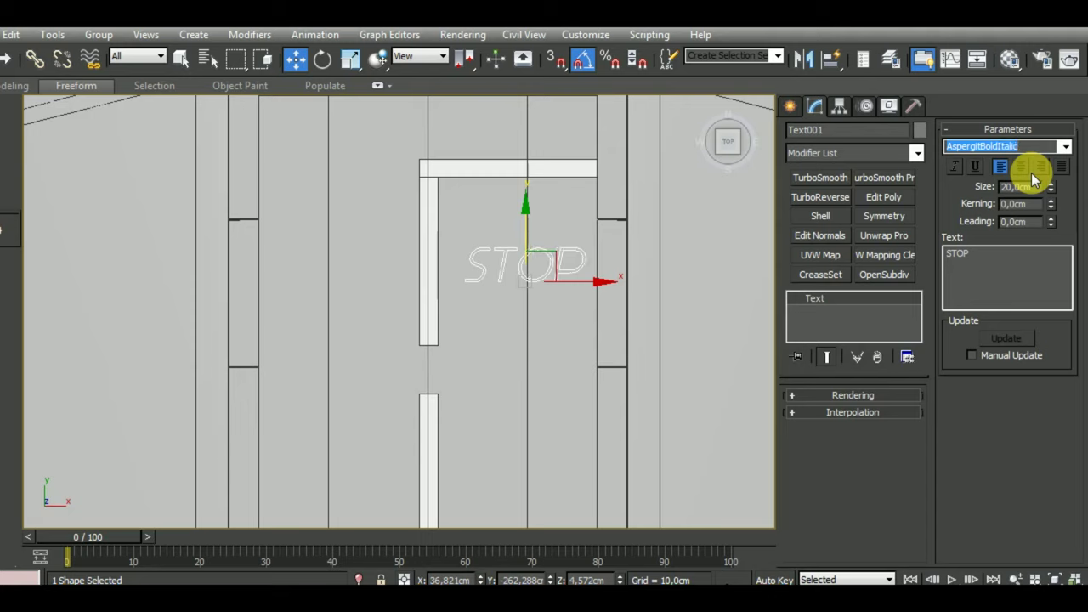
{"action": "key", "text": "Down"}
{"action": "key", "text": "Down"}
{"action": "key", "text": "Down"}
{"action": "key", "text": "Down"}
{"action": "key", "text": "Down"}
{"action": "key", "text": "Down"}
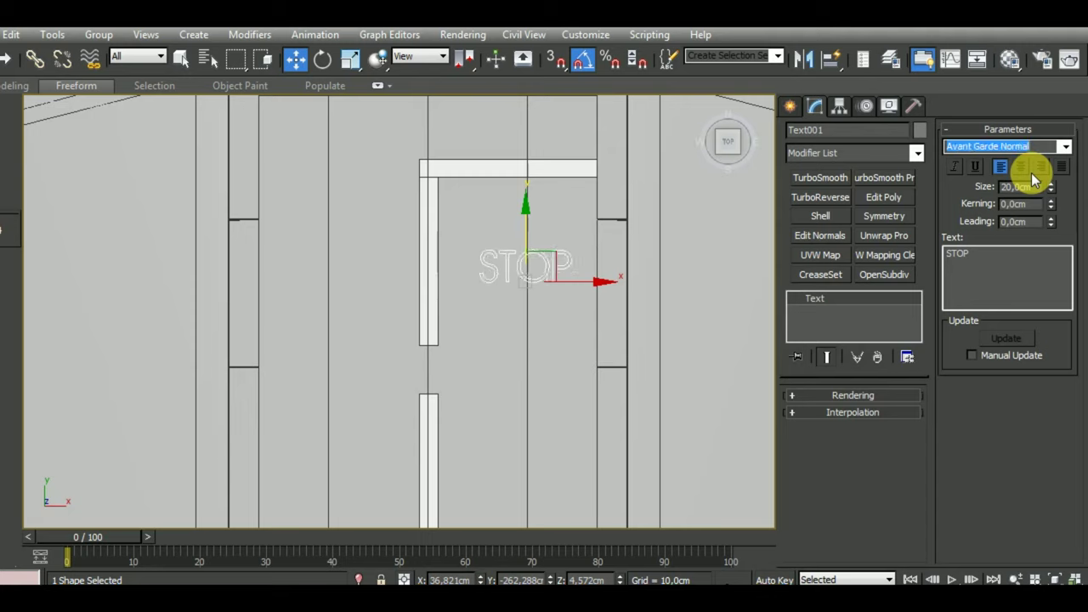
{"action": "key", "text": "Down"}
{"action": "key", "text": "Down"}
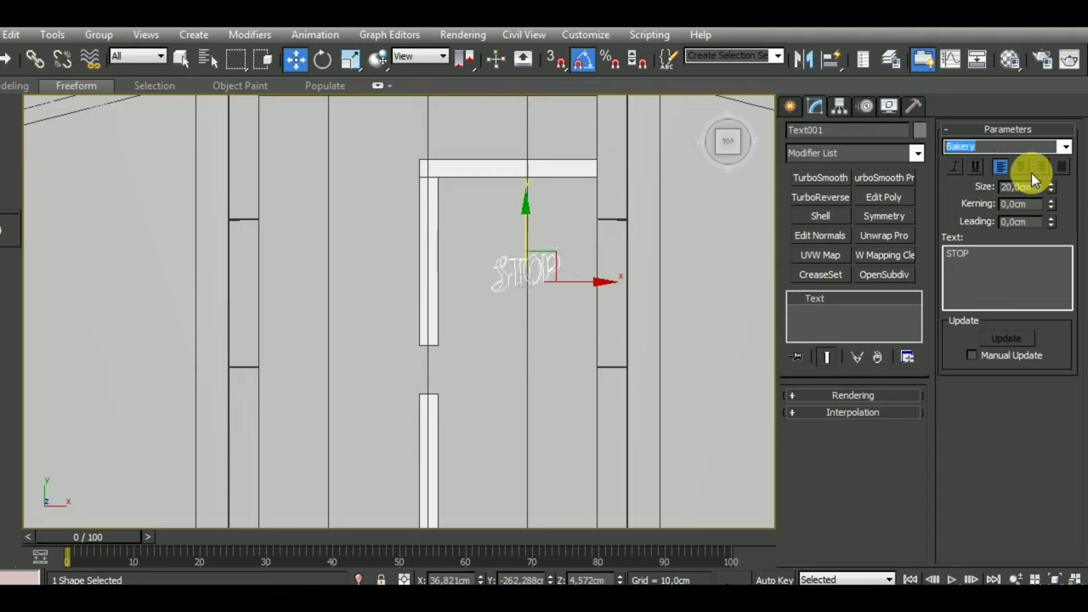
{"action": "key", "text": "Down"}
{"action": "key", "text": "Down"}
{"action": "key", "text": "Down"}
{"action": "key", "text": "Down"}
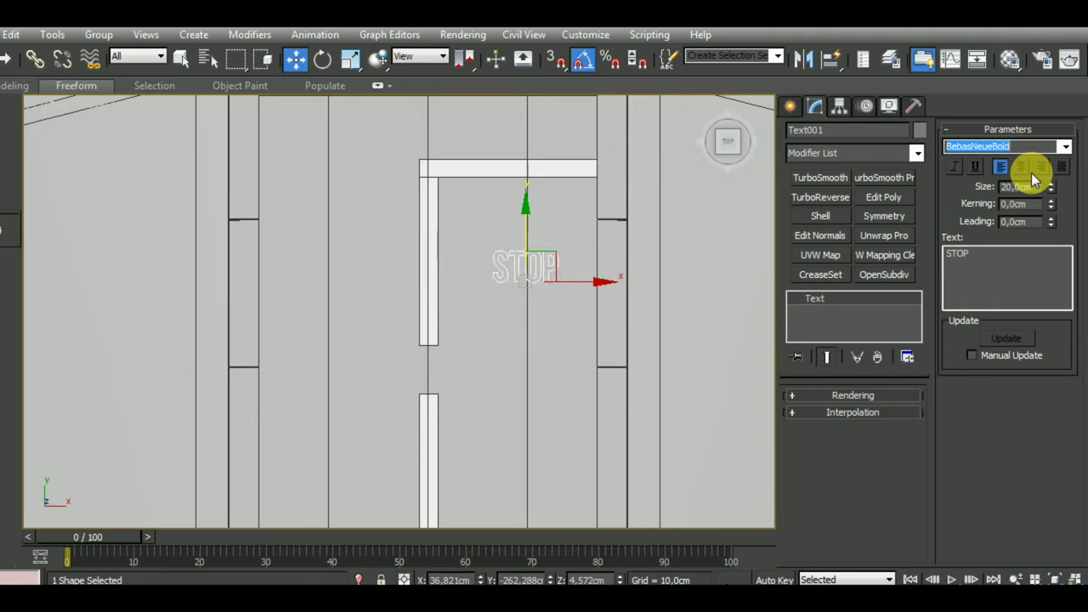
Step: Set text size 40 cm, tighten kerning to -0,61 cm, then settle on size 35 cm
{"action": "double_click", "coordinate": [1029, 186]}
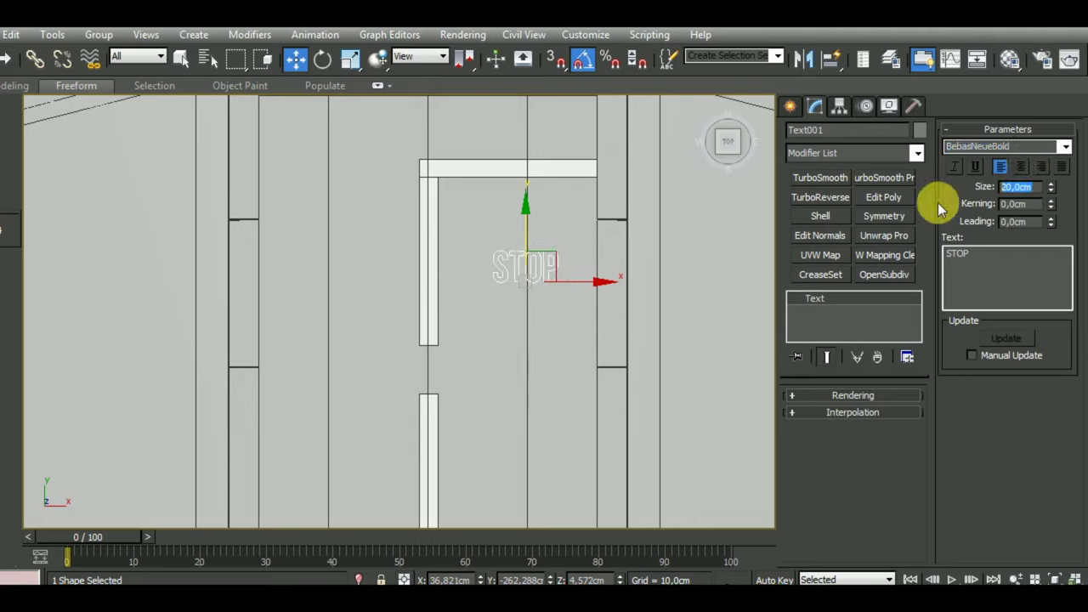
{"action": "type", "text": "40"}
{"action": "key", "text": "Return"}
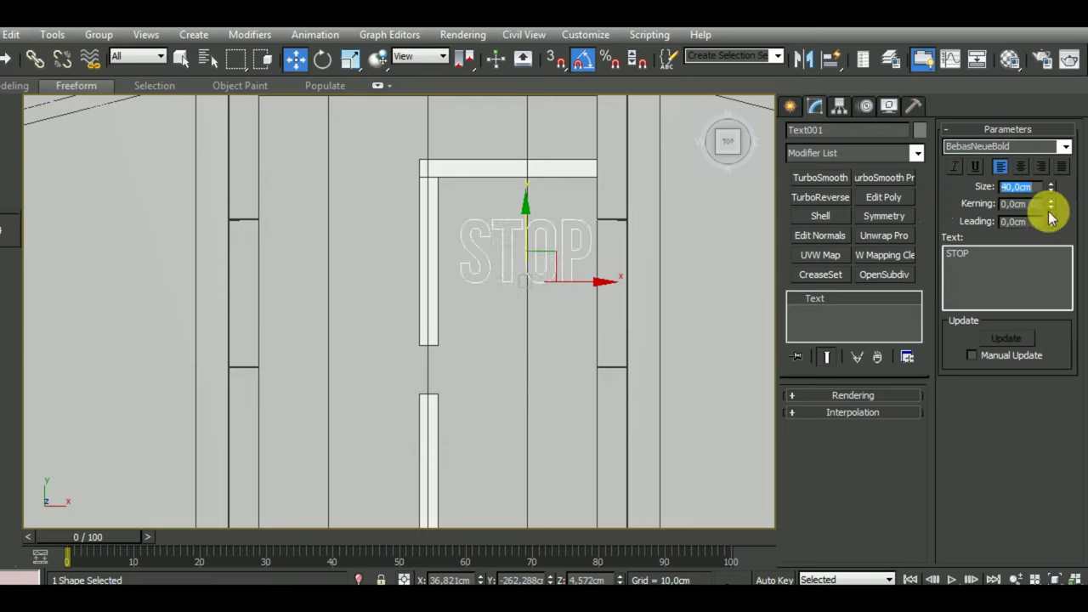
{"action": "mouse_move", "coordinate": [1065, 234]}
{"action": "left_mouse_down"}
{"action": "mouse_move", "coordinate": [1062, 263]}
{"action": "mouse_move", "coordinate": [1078, 292]}
{"action": "left_mouse_up"}
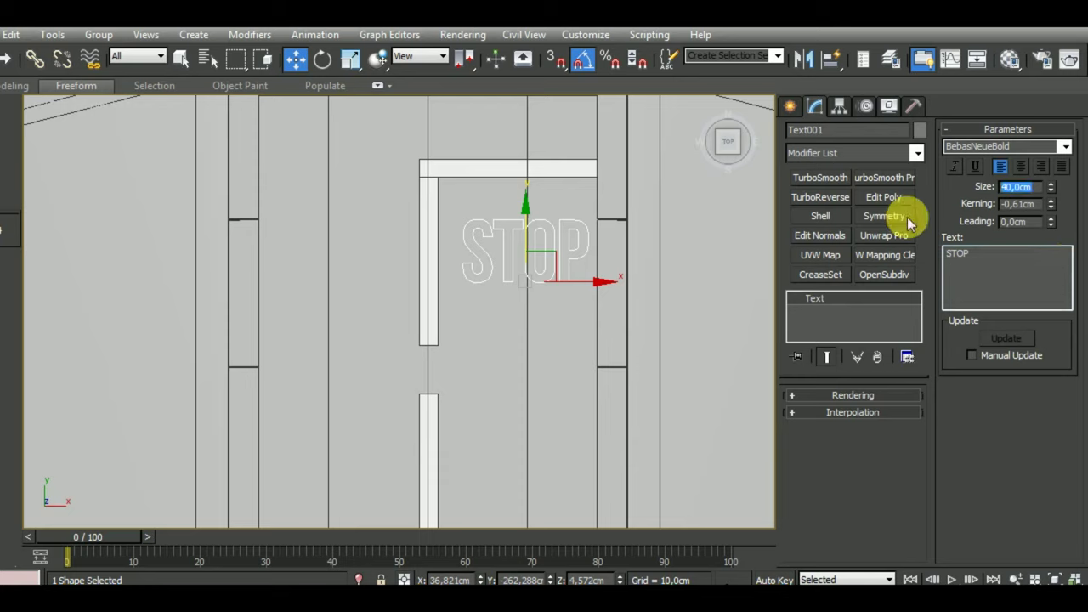
{"action": "type", "text": "35"}
{"action": "key", "text": "Return"}
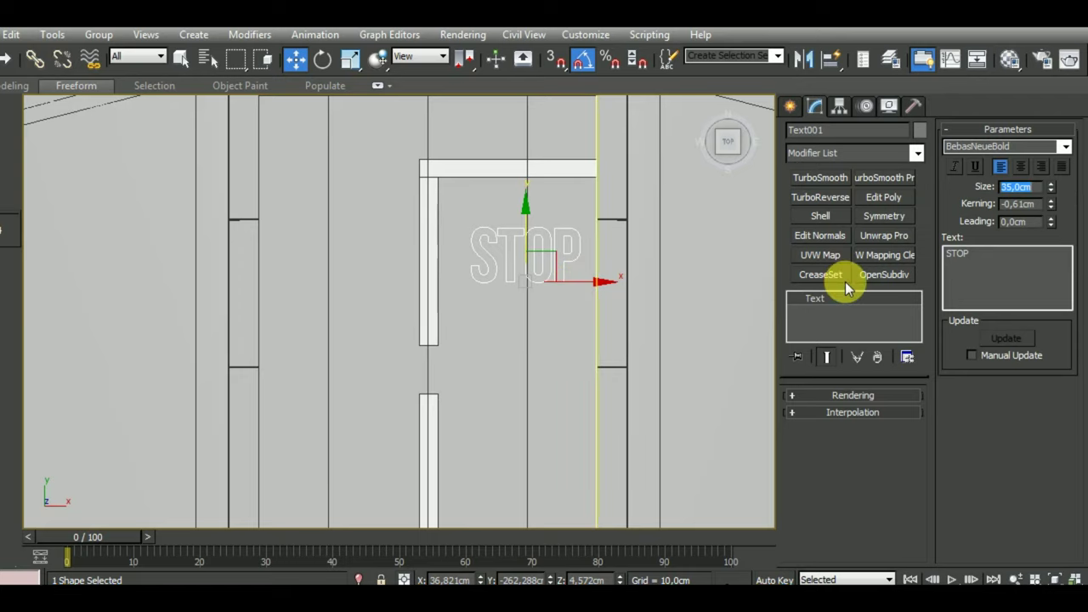
Step: Apply an Extrude modifier to the STOP text
{"action": "left_click", "coordinate": [916, 156]}
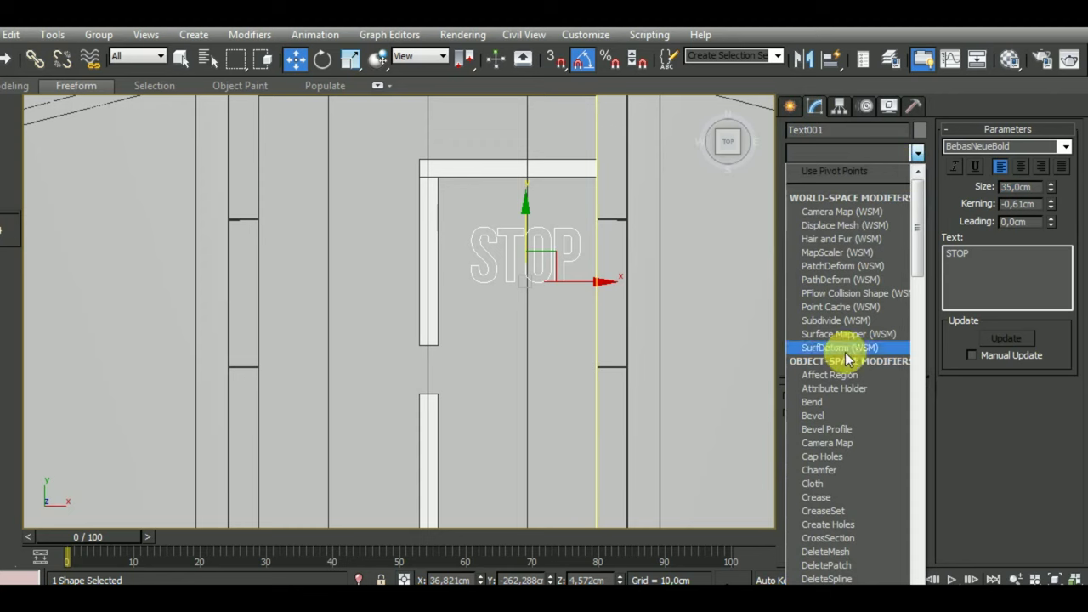
{"action": "type", "text": "ex"}
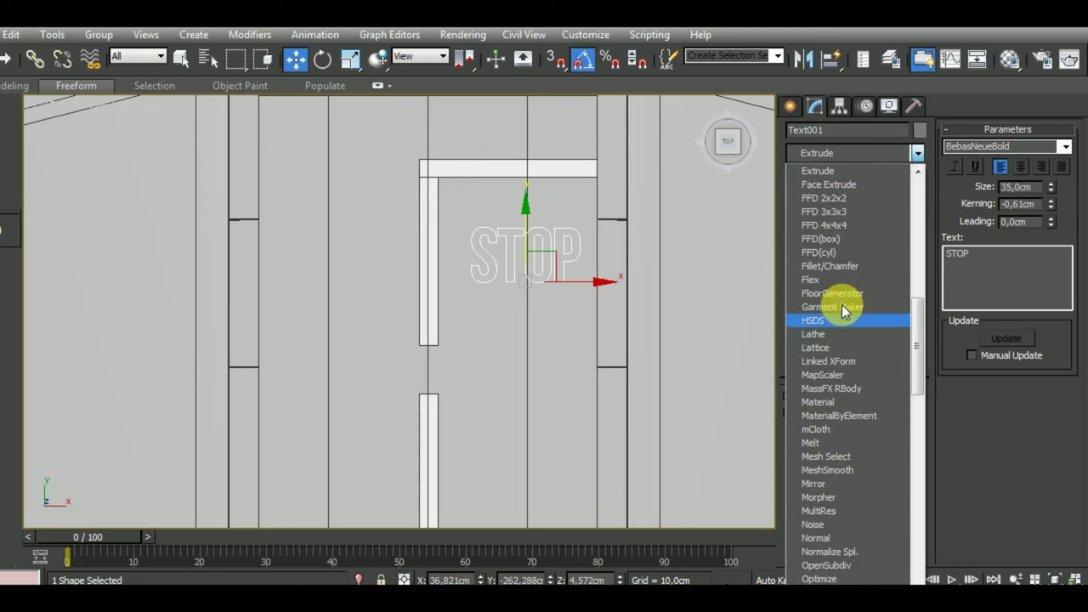
{"action": "left_click", "coordinate": [849, 174]}
{"action": "middle_click_drag", "start_coordinate": [566, 382], "coordinate": [647, 319], "text": "alt"}
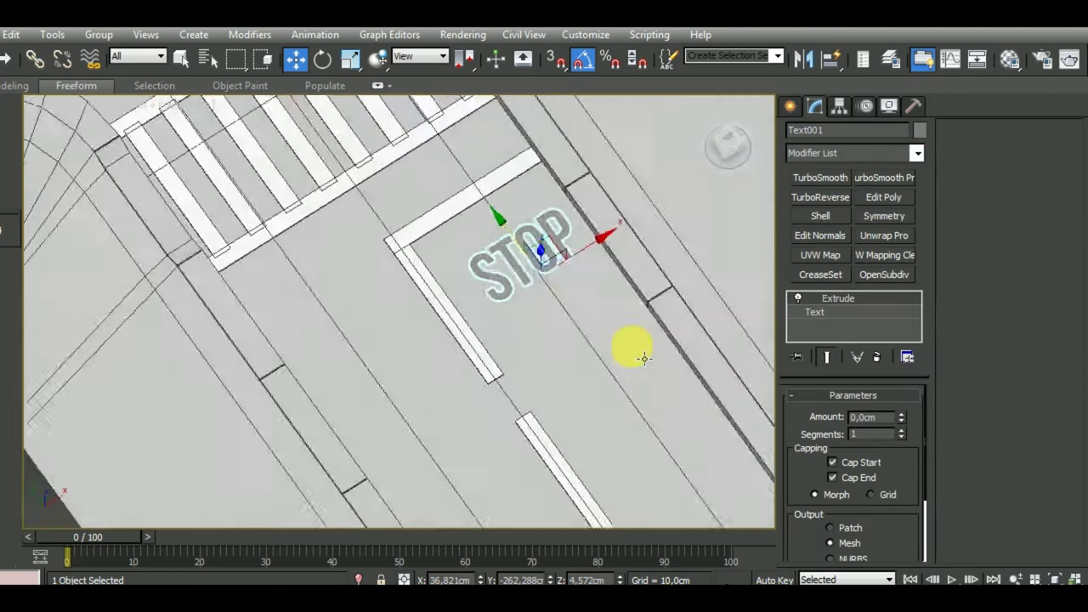
{"action": "scroll", "coordinate": [546, 299], "scroll_direction": "up", "scroll_amount": 1}
{"action": "scroll", "coordinate": [498, 262], "scroll_direction": "up", "scroll_amount": 3}
{"action": "scroll", "coordinate": [510, 275], "scroll_direction": "up", "scroll_amount": 4}
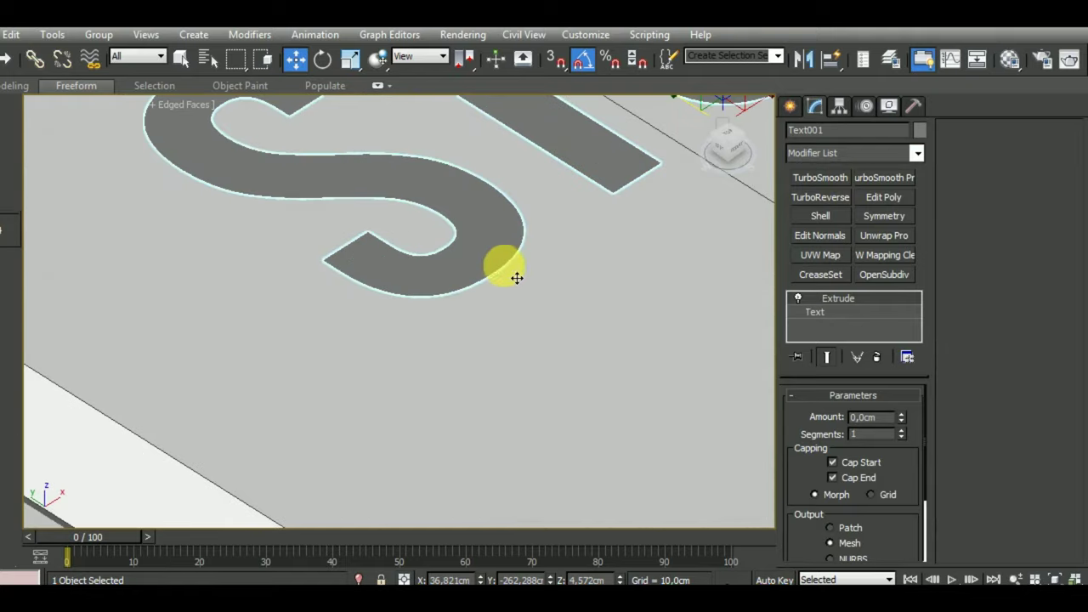
{"action": "scroll", "coordinate": [550, 321], "scroll_direction": "down", "scroll_amount": 2}
{"action": "scroll", "coordinate": [563, 315], "scroll_direction": "down", "scroll_amount": 2}
{"action": "scroll", "coordinate": [632, 365], "scroll_direction": "down", "scroll_amount": 2}
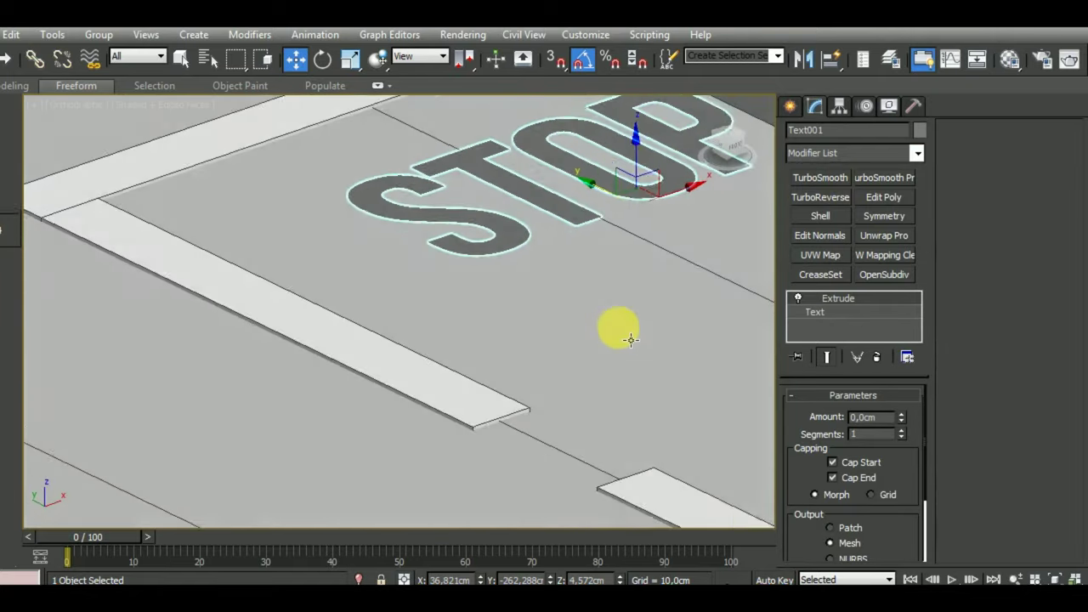
{"action": "scroll", "coordinate": [620, 323], "scroll_direction": "down", "scroll_amount": 1}
Step: Set the STOP text's Extrude Amount to 0,67 cm
{"action": "left_click_drag", "start_coordinate": [900, 414], "coordinate": [903, 421]}
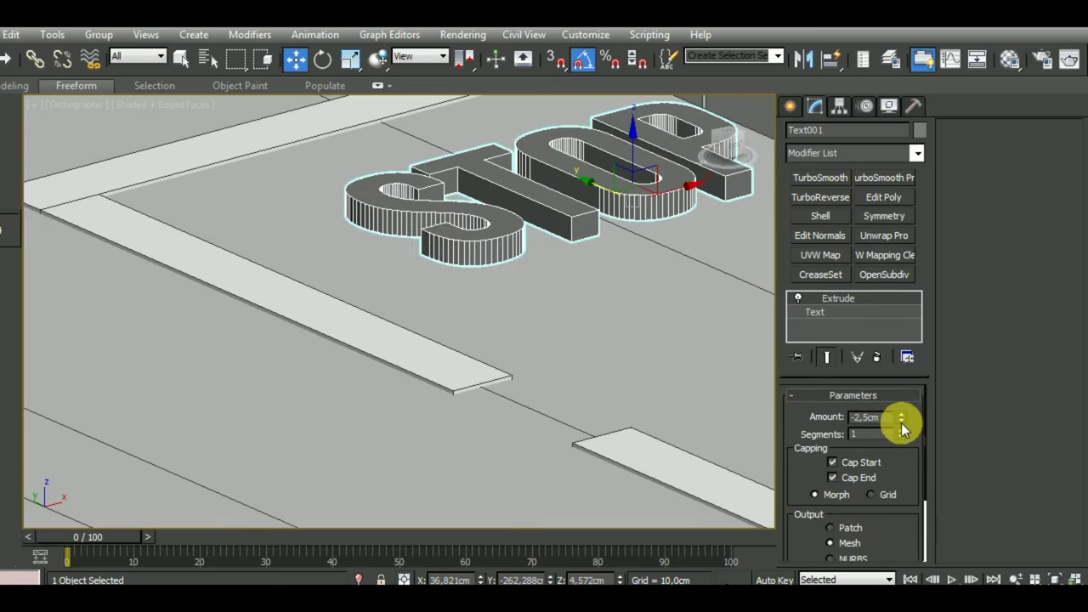
{"action": "right_click", "coordinate": [900, 418]}
{"action": "left_click", "coordinate": [900, 414]}
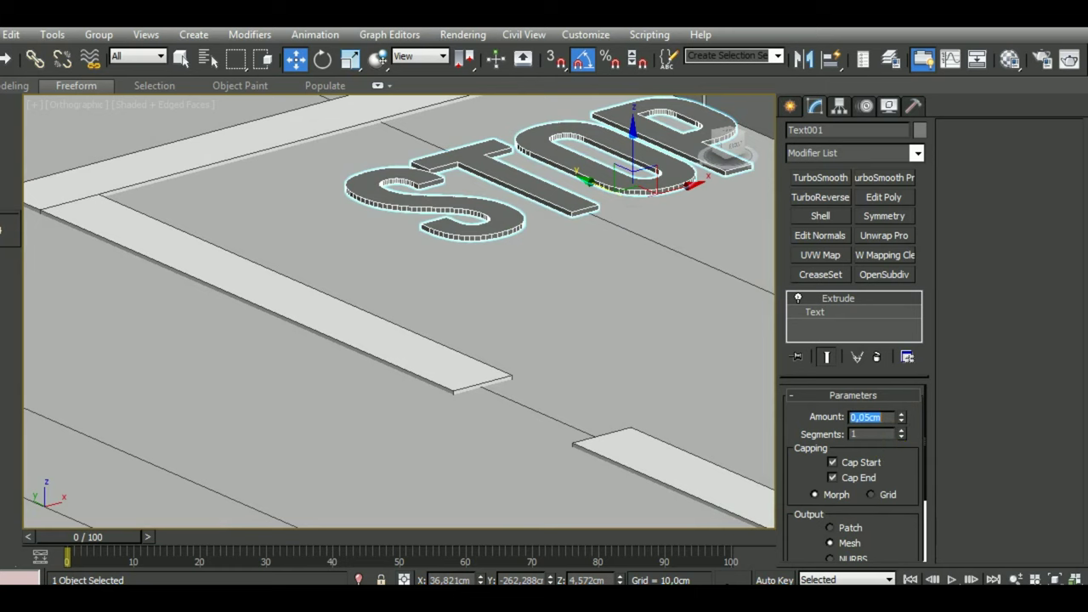
{"action": "middle_click_drag", "start_coordinate": [561, 284], "coordinate": [504, 282], "text": "alt"}
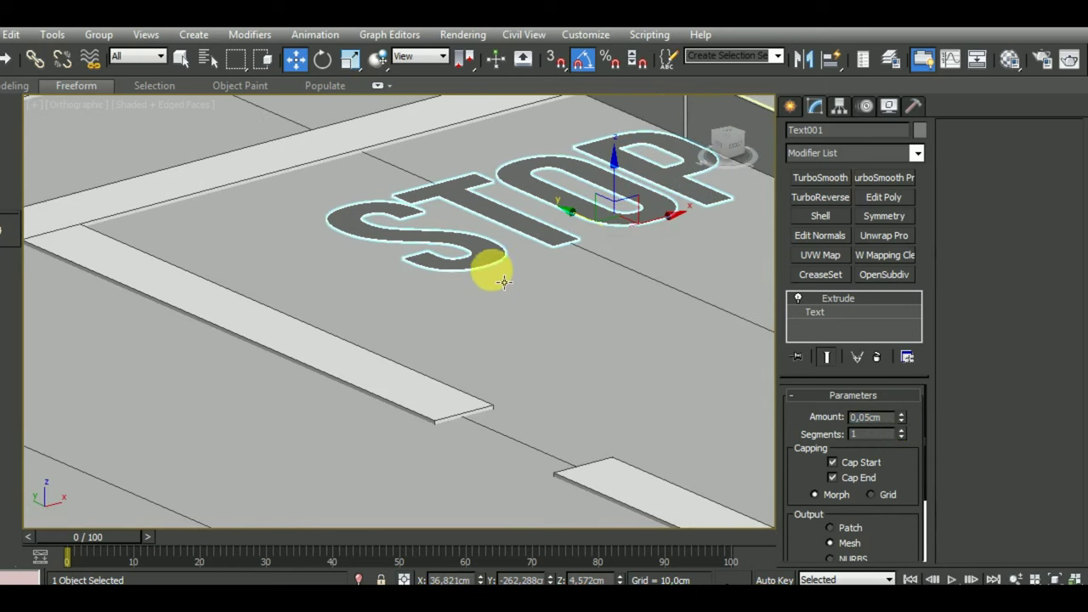
{"action": "left_click", "coordinate": [423, 467]}
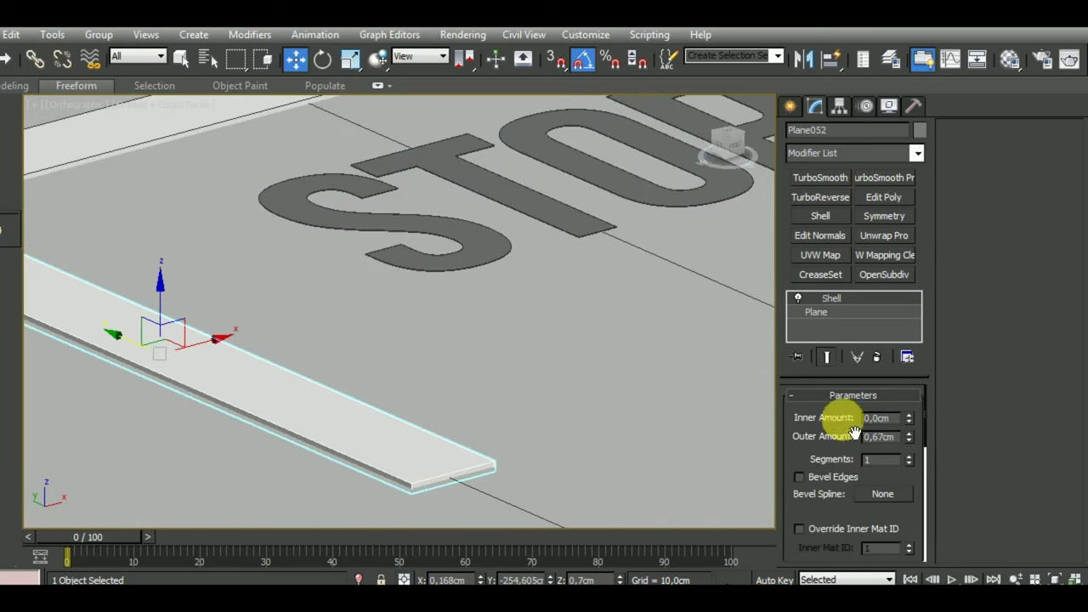
{"action": "left_click", "coordinate": [585, 225]}
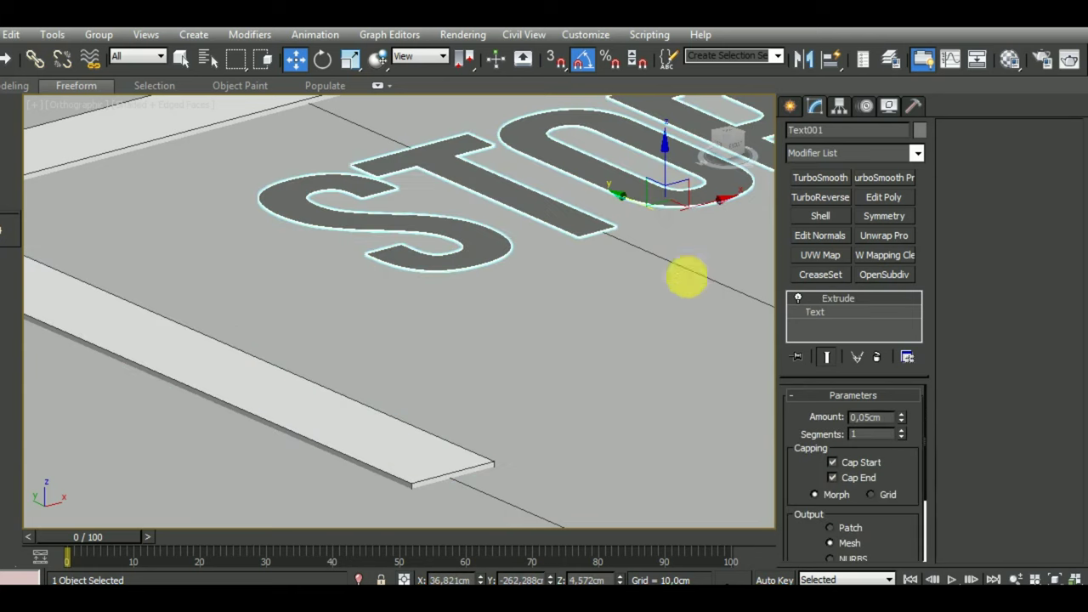
{"action": "left_click", "coordinate": [866, 417]}
{"action": "type", "text": "0,67"}
{"action": "key", "text": "Return"}
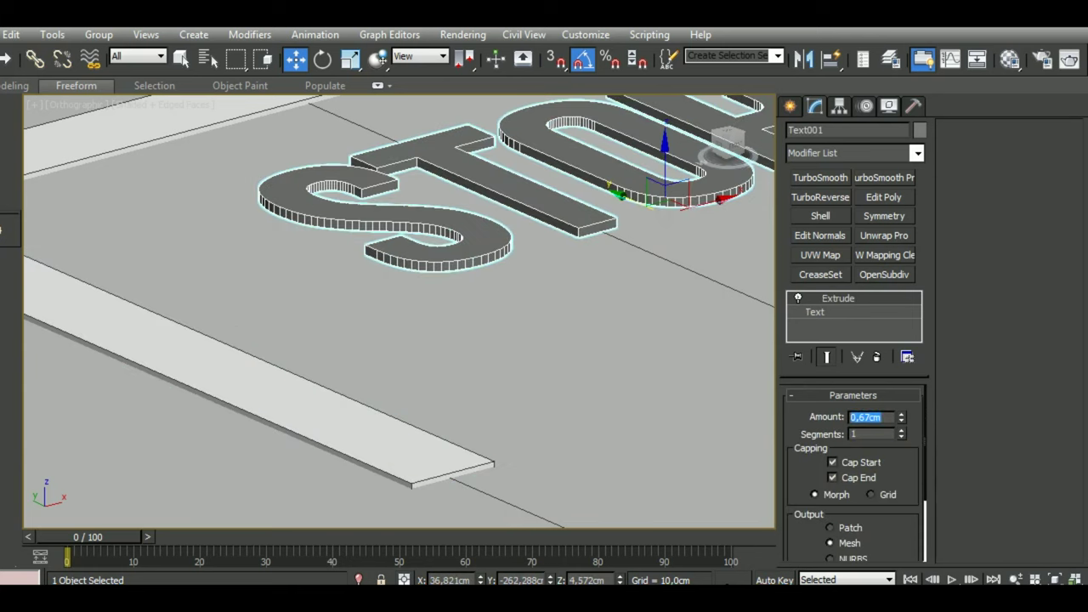
Step: Lower the STOP text along Z so it sinks into the road
{"action": "left_click_drag", "start_coordinate": [660, 160], "coordinate": [680, 198]}
{"action": "mouse_move", "coordinate": [661, 151]}
{"action": "left_mouse_down"}
{"action": "mouse_move", "coordinate": [686, 229]}
{"action": "mouse_move", "coordinate": [682, 214]}
{"action": "left_mouse_up"}
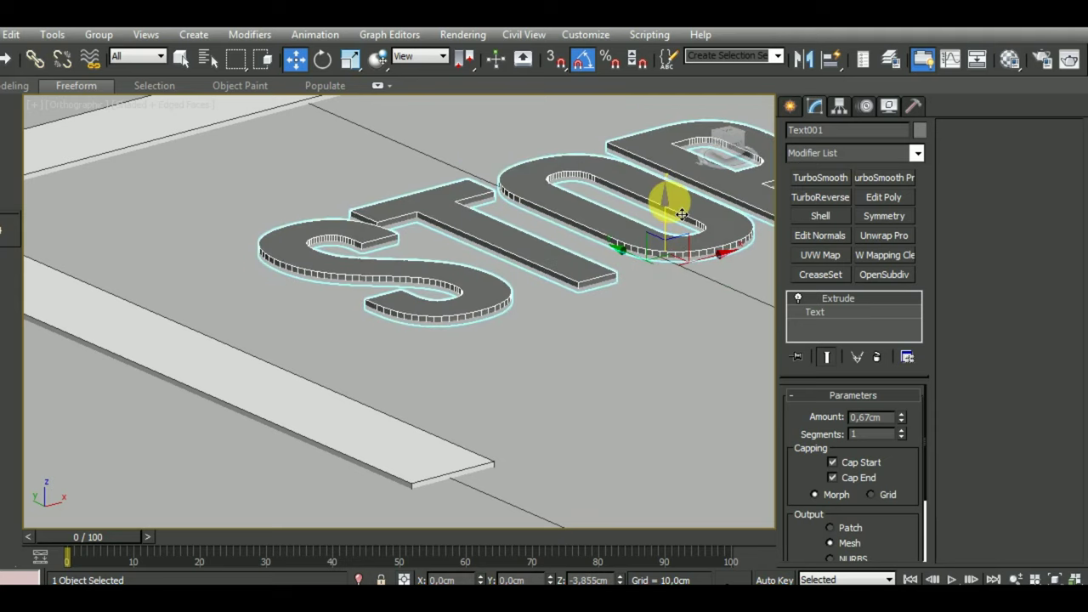
{"action": "scroll", "coordinate": [636, 272], "scroll_direction": "down", "scroll_amount": 2}
{"action": "scroll", "coordinate": [638, 294], "scroll_direction": "down", "scroll_amount": 2}
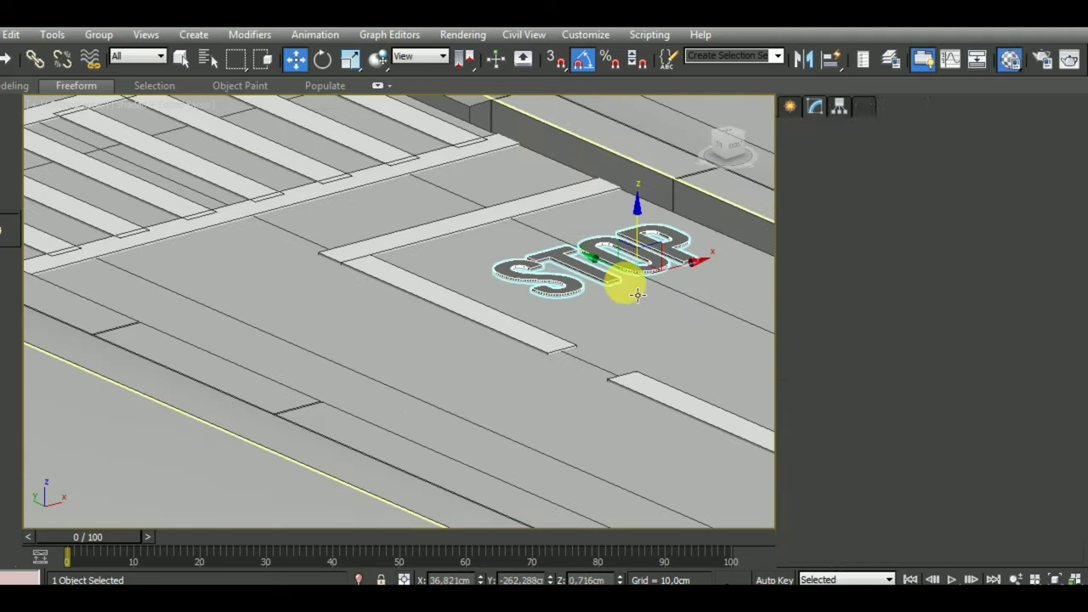
Step: Assign the white material to the STOP text
{"action": "key", "text": "m"}
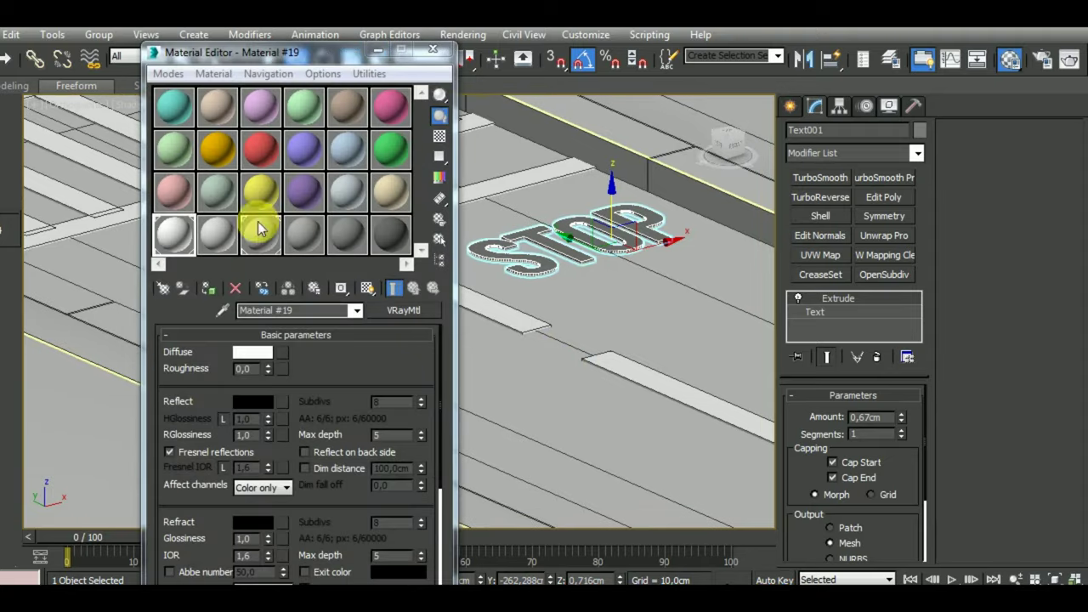
{"action": "left_click", "coordinate": [208, 289]}
{"action": "left_click", "coordinate": [433, 49]}
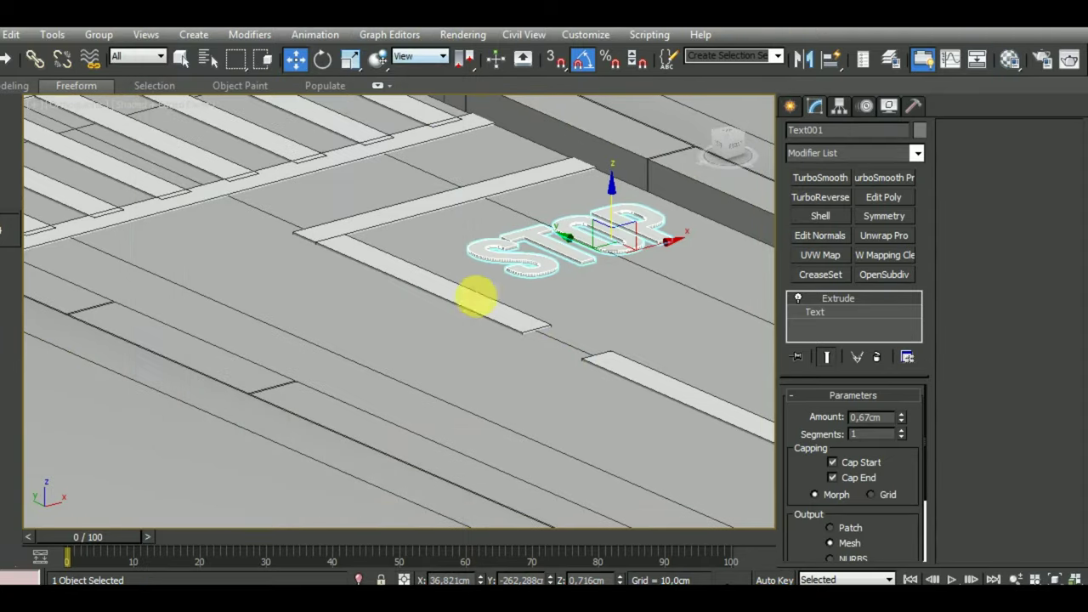
{"action": "scroll", "coordinate": [472, 306], "scroll_direction": "down", "scroll_amount": 2}
Step: Reselect the STOP text and lower it slightly to 0,544 cm height
{"action": "mouse_move", "coordinate": [461, 323]}
{"action": "middle_mouse_down", "text": "alt"}
{"action": "mouse_move", "coordinate": [546, 469]}
{"action": "mouse_move", "coordinate": [618, 435]}
{"action": "middle_mouse_up", "text": "alt"}
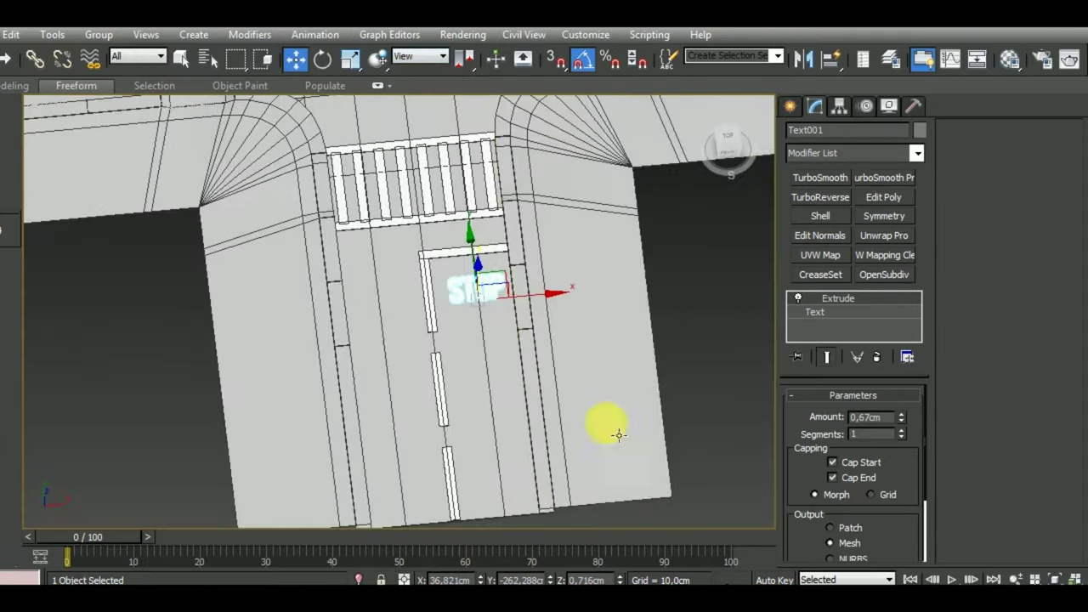
{"action": "left_click", "coordinate": [618, 435]}
{"action": "middle_click_drag", "start_coordinate": [661, 365], "coordinate": [643, 332]}
{"action": "scroll", "coordinate": [469, 272], "scroll_direction": "up", "scroll_amount": 4}
{"action": "scroll", "coordinate": [485, 284], "scroll_direction": "down", "scroll_amount": 3}
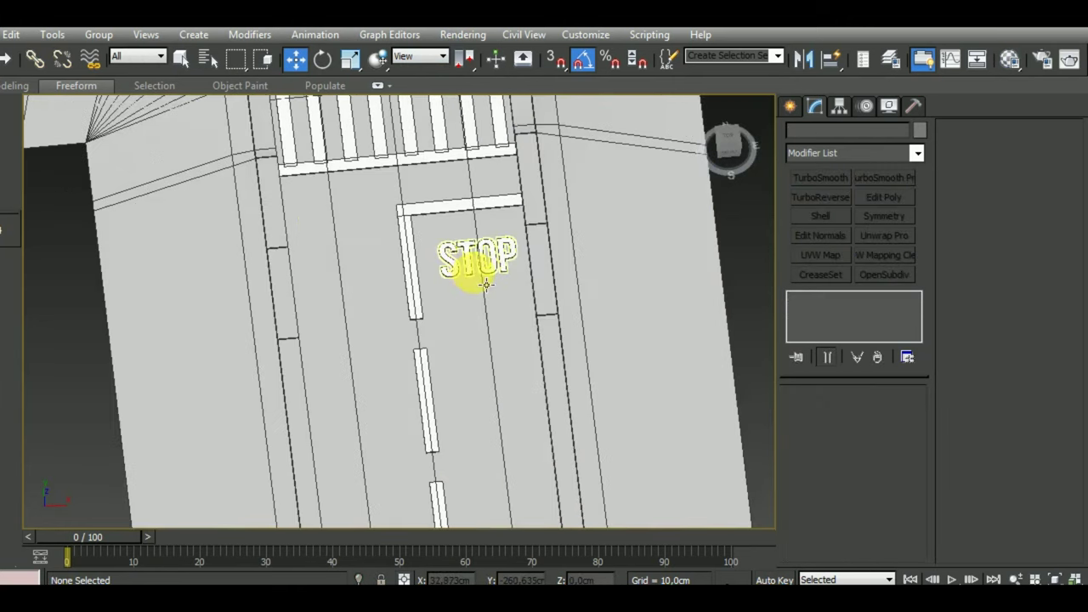
{"action": "scroll", "coordinate": [486, 284], "scroll_direction": "down", "scroll_amount": 3}
{"action": "scroll", "coordinate": [478, 272], "scroll_direction": "up", "scroll_amount": 3}
{"action": "left_click", "coordinate": [467, 262]}
{"action": "middle_click_drag", "start_coordinate": [498, 315], "coordinate": [532, 252], "text": "alt"}
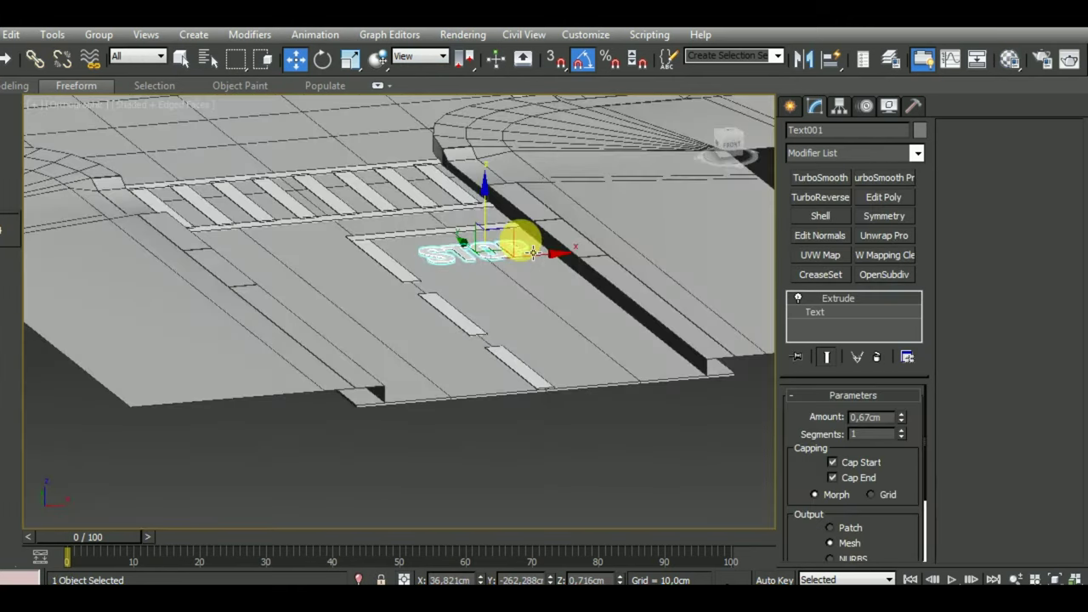
{"action": "scroll", "coordinate": [518, 232], "scroll_direction": "up", "scroll_amount": 1}
{"action": "scroll", "coordinate": [518, 236], "scroll_direction": "up", "scroll_amount": 1}
{"action": "scroll", "coordinate": [454, 262], "scroll_direction": "up", "scroll_amount": 2}
{"action": "scroll", "coordinate": [464, 274], "scroll_direction": "up", "scroll_amount": 2}
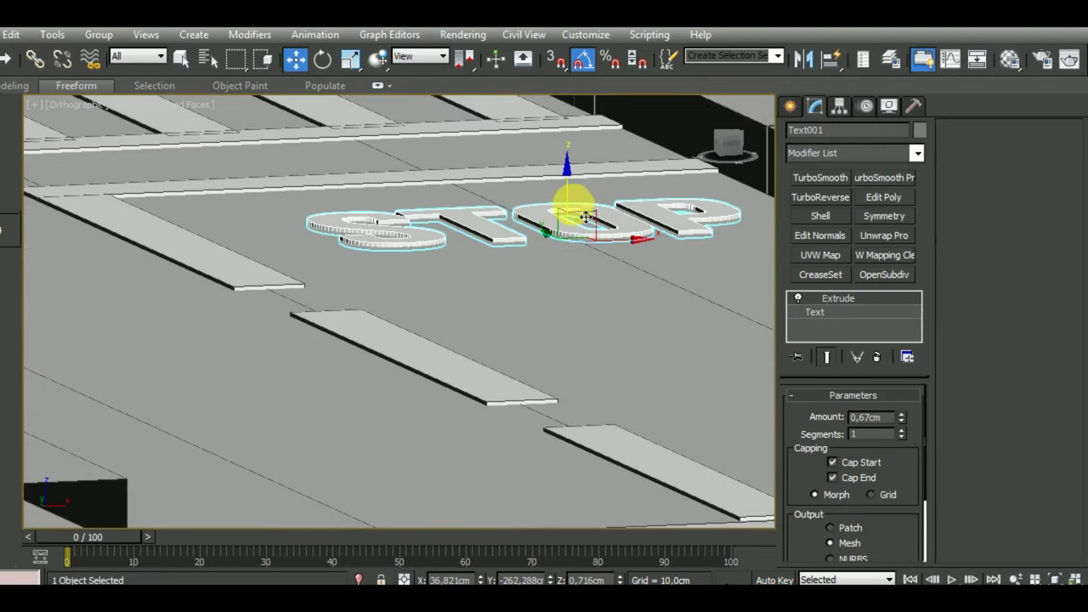
{"action": "left_click_drag", "start_coordinate": [581, 207], "coordinate": [581, 209]}
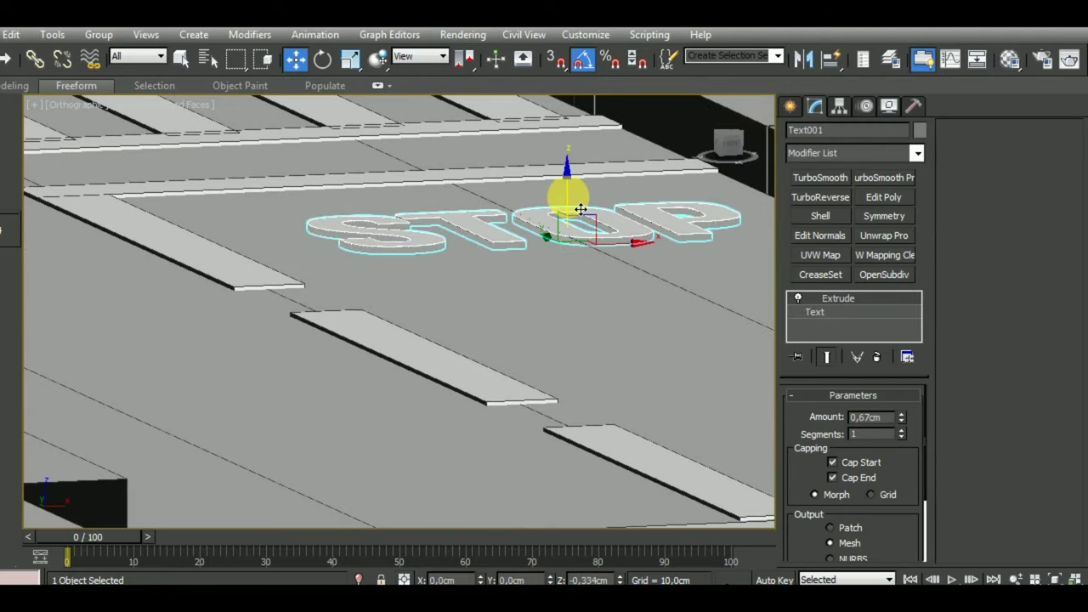
{"action": "scroll", "coordinate": [566, 226], "scroll_direction": "down", "scroll_amount": 2}
{"action": "scroll", "coordinate": [576, 272], "scroll_direction": "down", "scroll_amount": 2}
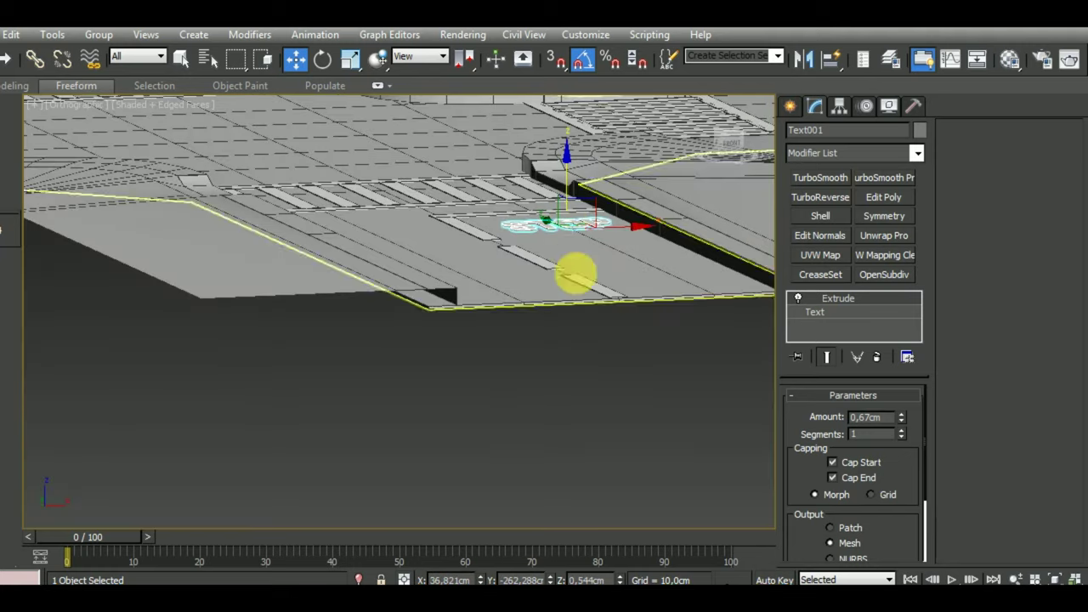
{"action": "left_click", "coordinate": [649, 378]}
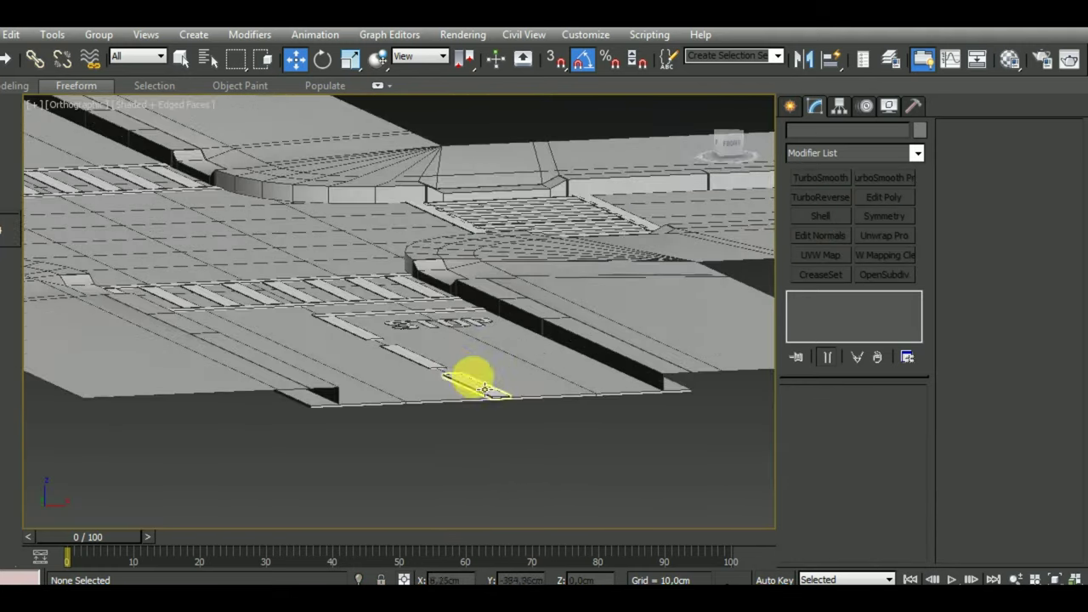
Step: Select the two lane stripes, the STOP text and the stop line
{"action": "left_click", "coordinate": [420, 352]}
{"action": "left_click", "coordinate": [485, 383], "text": "ctrl"}
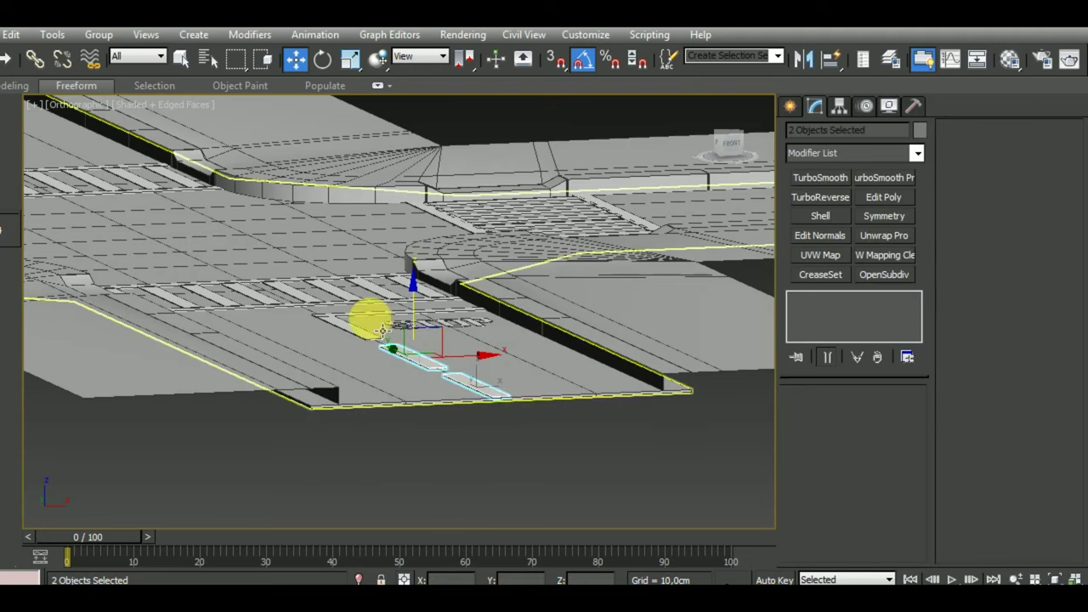
{"action": "left_click", "coordinate": [411, 319], "text": "ctrl"}
{"action": "left_click", "coordinate": [384, 314], "text": "ctrl"}
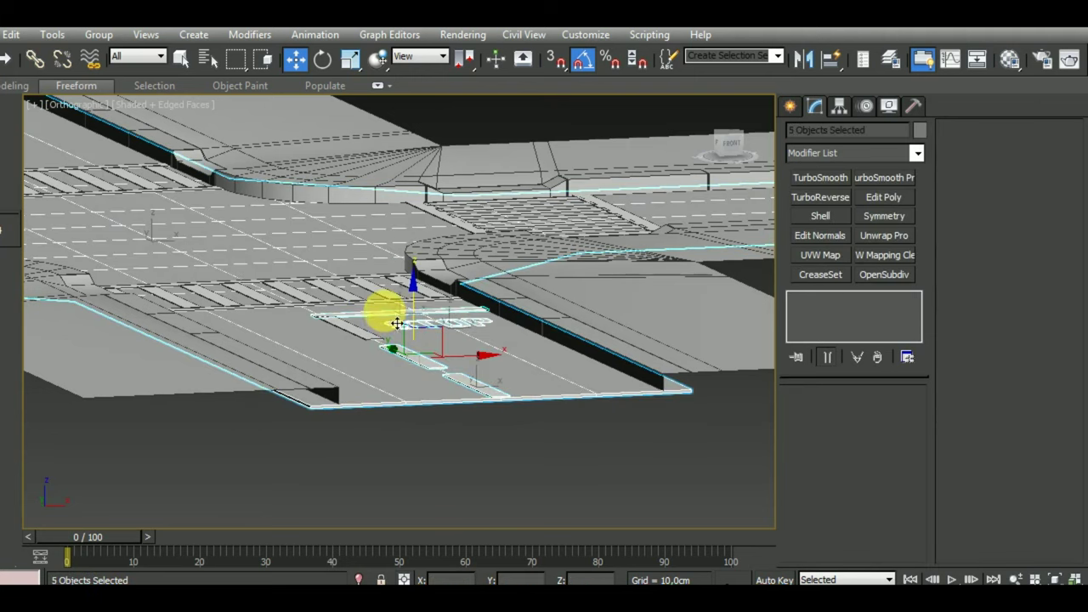
{"action": "key", "text": "t"}
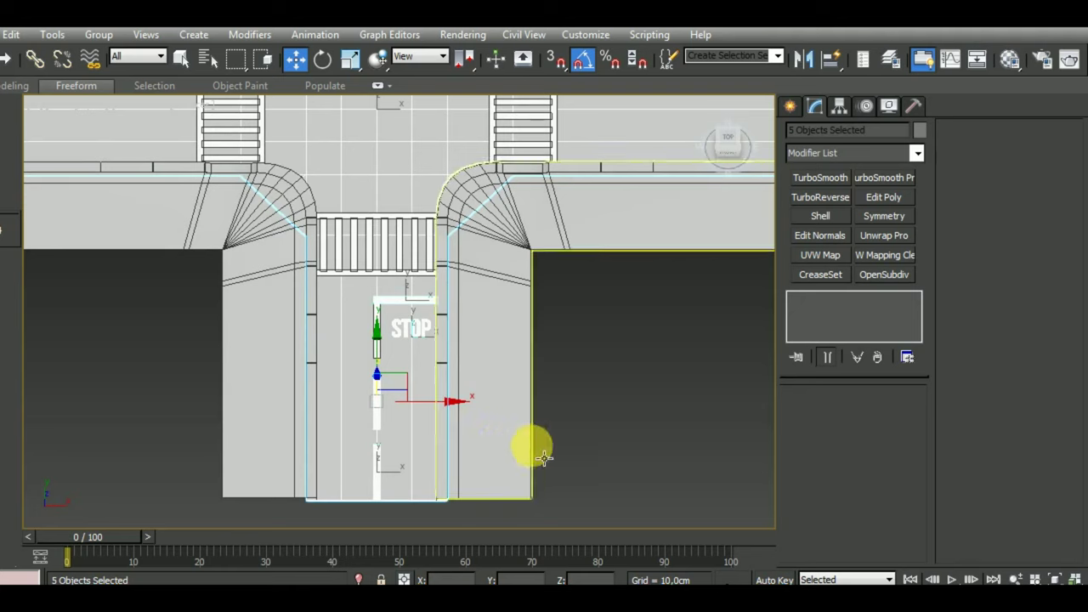
{"action": "scroll", "coordinate": [527, 374], "scroll_direction": "down", "scroll_amount": 4}
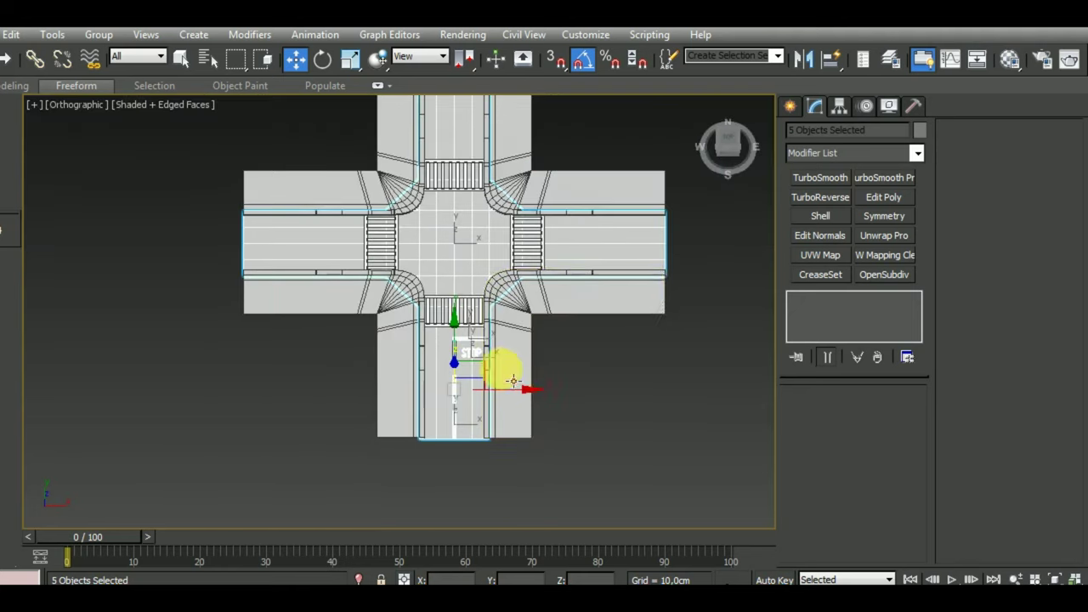
{"action": "mouse_move", "coordinate": [514, 380]}
{"action": "left_mouse_down"}
{"action": "mouse_move", "coordinate": [482, 321]}
{"action": "mouse_move", "coordinate": [467, 179]}
{"action": "left_mouse_up"}
{"action": "left_click", "coordinate": [580, 393]}
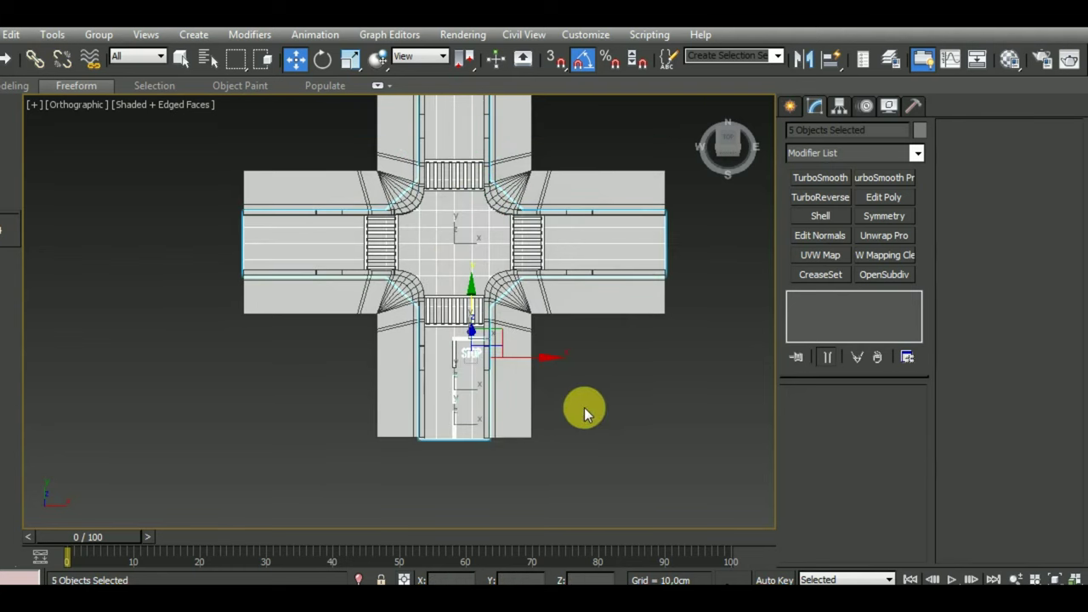
Step: Box-select the markings, add the remaining stripe, and undo a stray copy
{"action": "left_click_drag", "start_coordinate": [661, 369], "coordinate": [566, 214]}
{"action": "middle_click_drag", "start_coordinate": [565, 403], "coordinate": [658, 393], "text": "alt"}
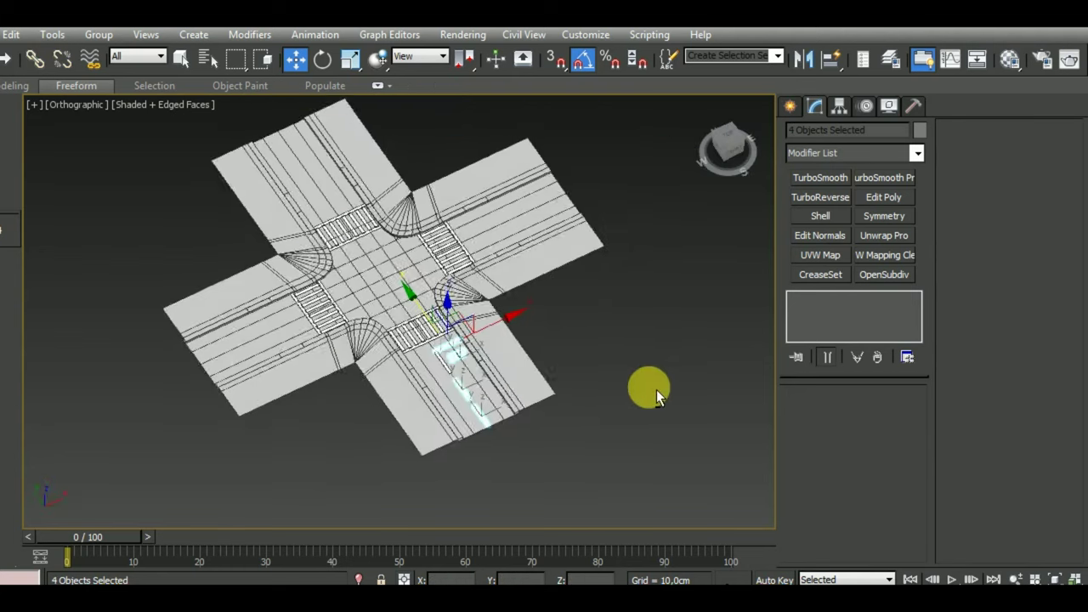
{"action": "scroll", "coordinate": [453, 374], "scroll_direction": "up", "scroll_amount": 2}
{"action": "scroll", "coordinate": [450, 375], "scroll_direction": "up", "scroll_amount": 5}
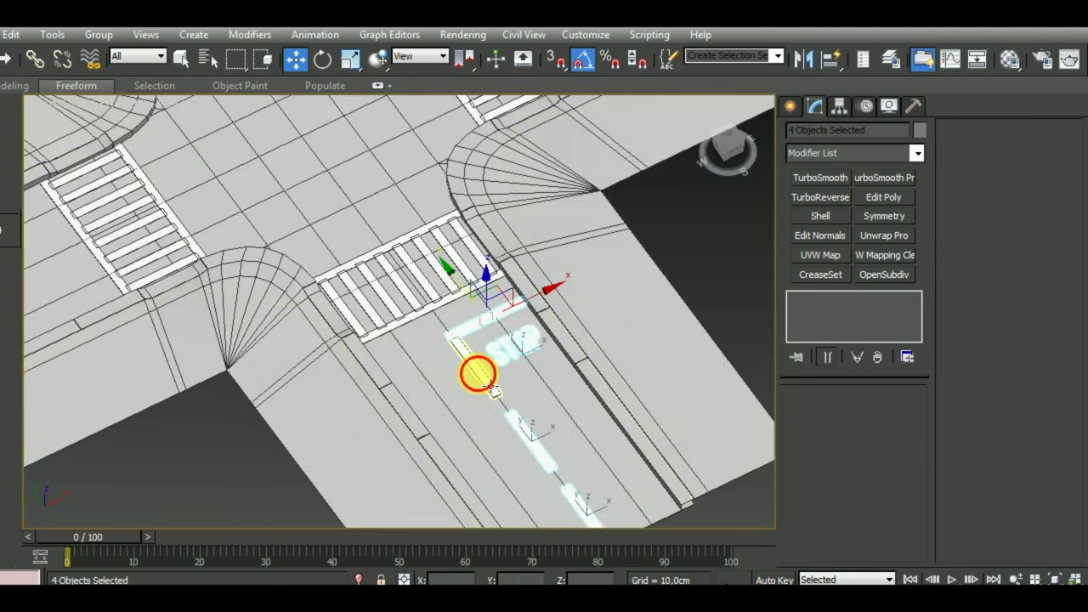
{"action": "left_click", "coordinate": [477, 374], "text": "ctrl"}
{"action": "scroll", "coordinate": [481, 361], "scroll_direction": "down", "scroll_amount": 6}
{"action": "left_click_drag", "start_coordinate": [478, 346], "coordinate": [370, 180], "text": "shift"}
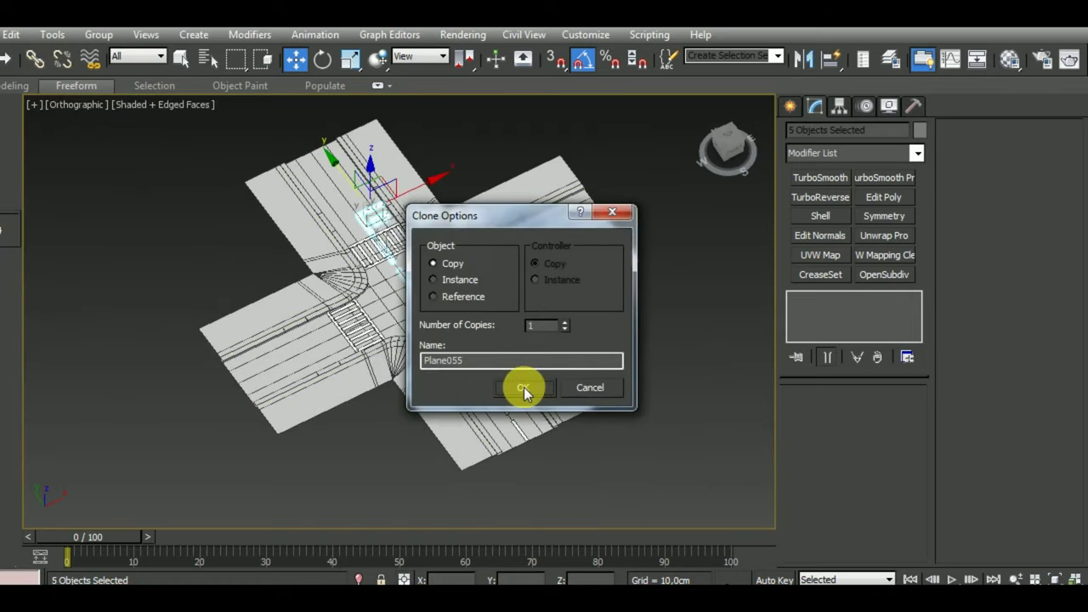
{"action": "left_click", "coordinate": [523, 387]}
{"action": "key", "text": "ctrl+z"}
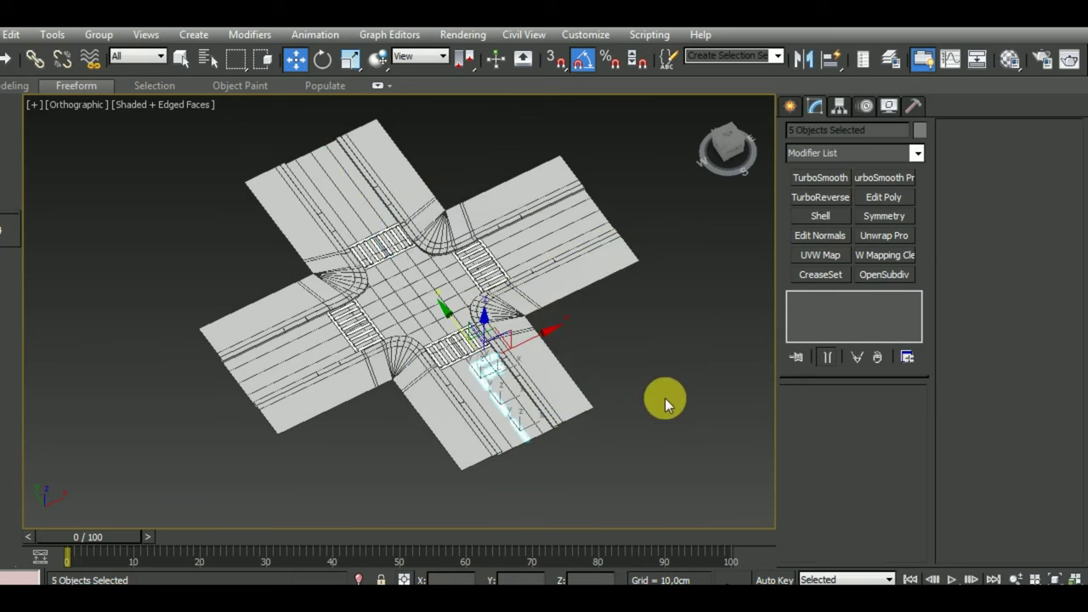
Step: Group the five selected markings as Group012
{"action": "left_click", "coordinate": [83, 34]}
{"action": "left_click", "coordinate": [98, 49]}
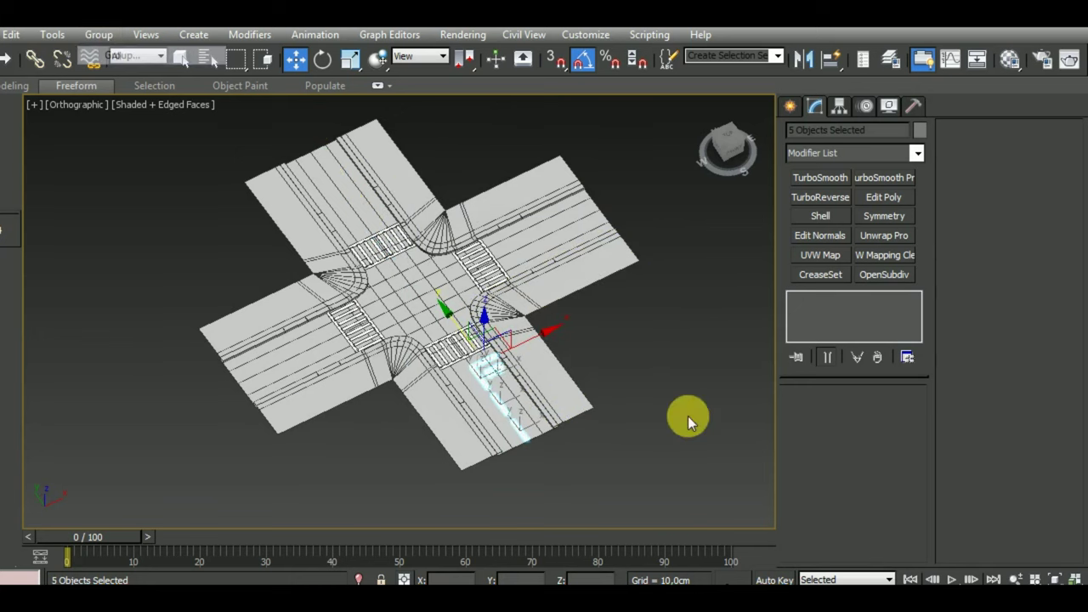
{"action": "left_click", "coordinate": [556, 346]}
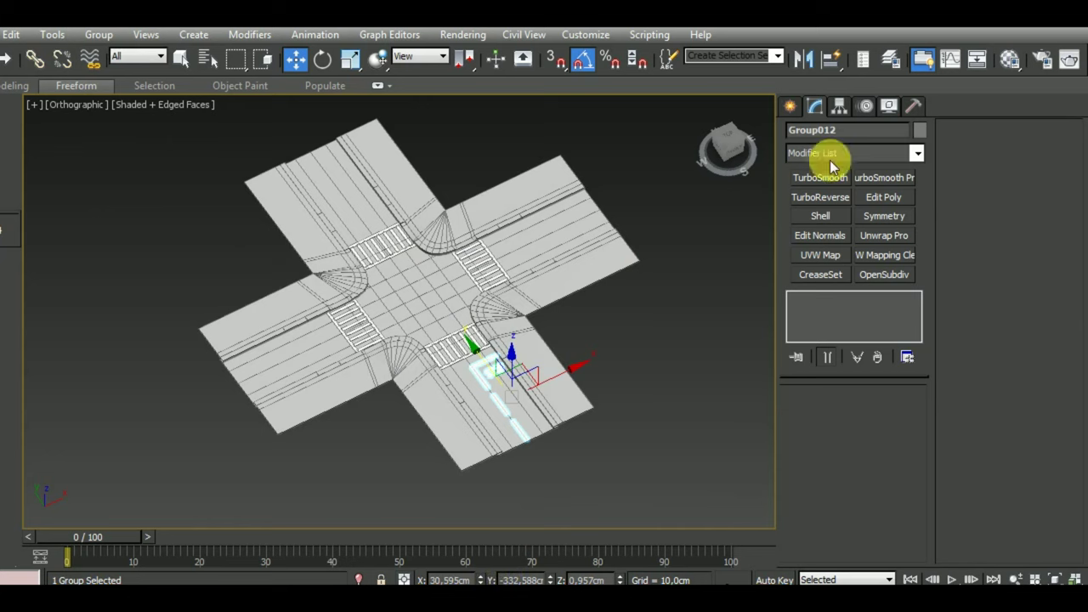
{"action": "left_click", "coordinate": [837, 106]}
Step: Move the road group's pivot to the intersection centre (X 0, Y 0) using Affect Pivot Only
{"action": "left_click", "coordinate": [854, 213]}
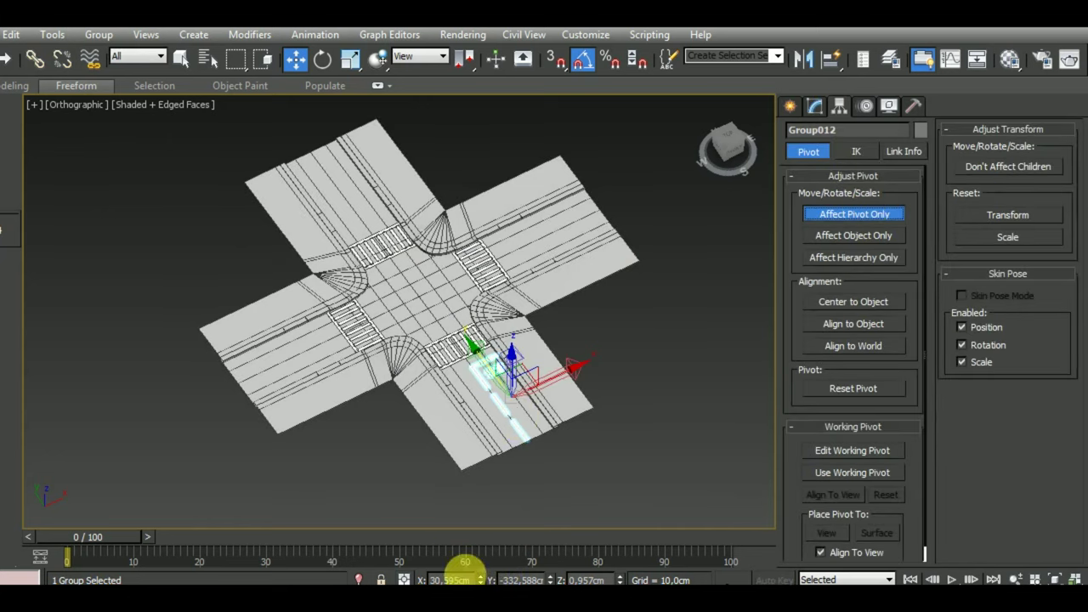
{"action": "right_click", "coordinate": [482, 579]}
{"action": "right_click", "coordinate": [549, 579]}
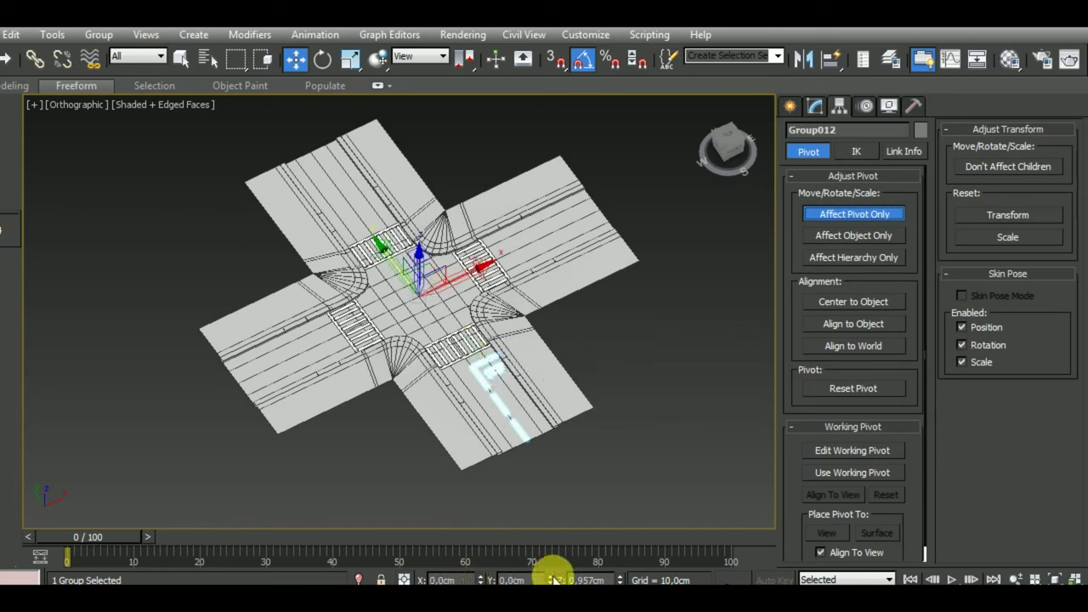
{"action": "left_click", "coordinate": [887, 214]}
Step: Shift-rotate the road arm 90° around the centre to make 3 copies
{"action": "left_click", "coordinate": [323, 61]}
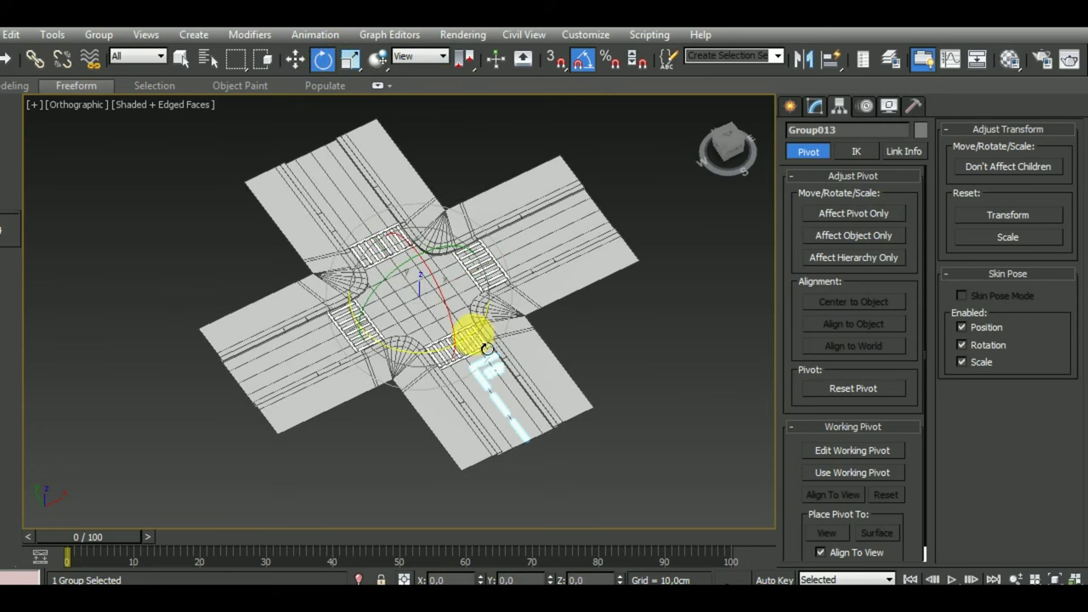
{"action": "left_click_drag", "start_coordinate": [490, 351], "coordinate": [371, 339], "text": "shift"}
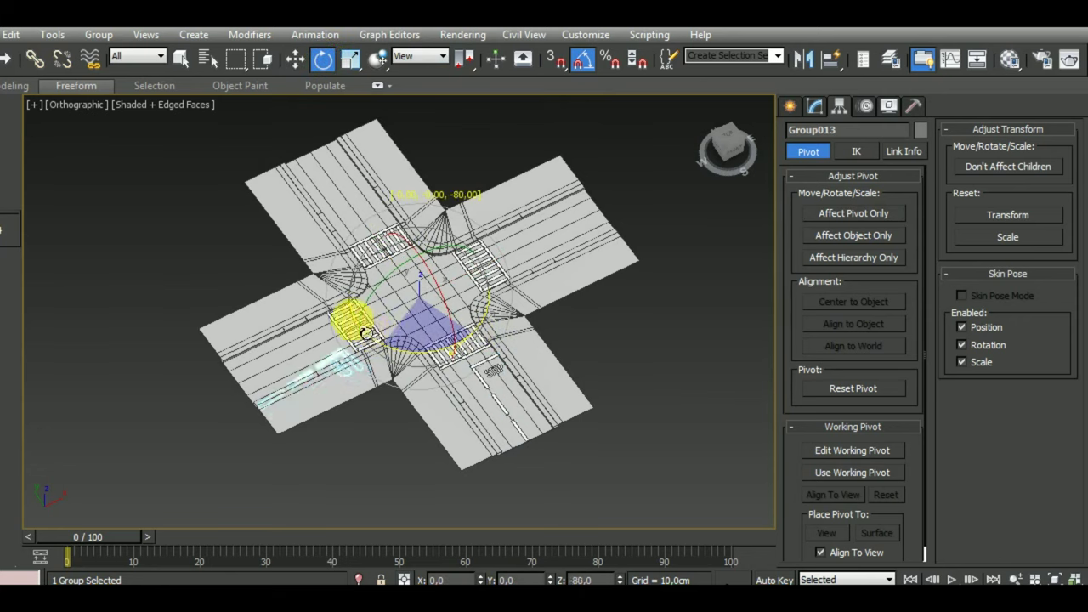
{"action": "left_click_drag", "start_coordinate": [363, 333], "coordinate": [335, 312], "text": "shift"}
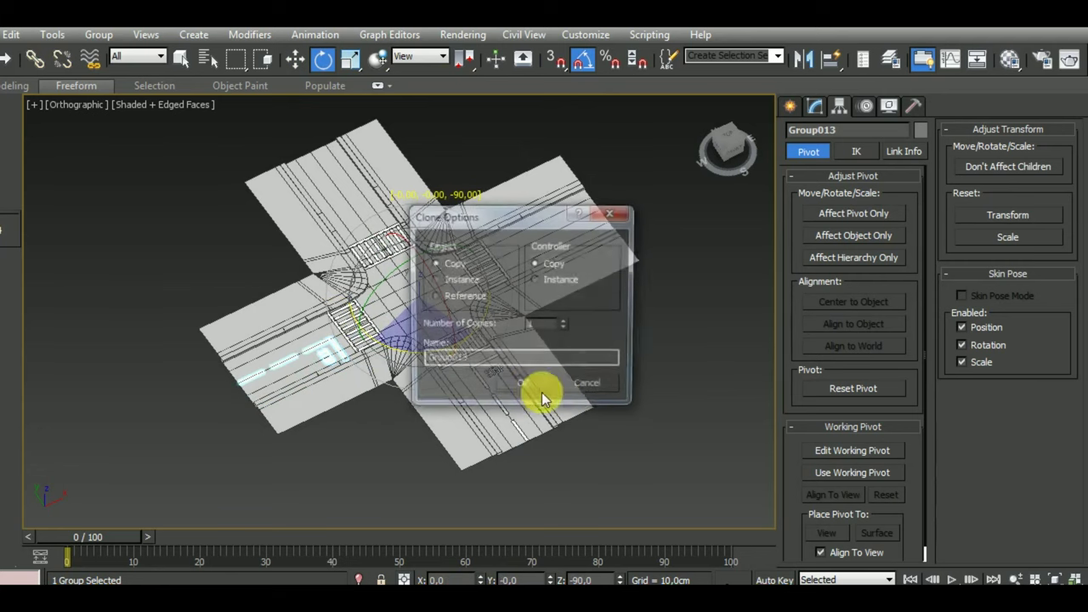
{"action": "left_click", "coordinate": [564, 322]}
{"action": "left_click", "coordinate": [565, 323]}
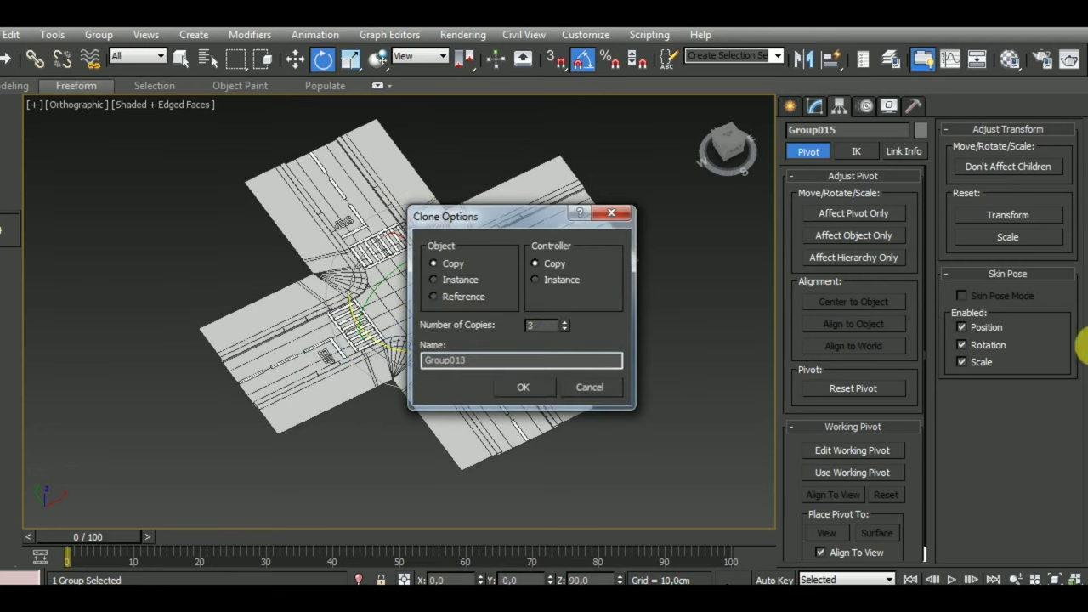
{"action": "key", "text": "Return"}
Step: Orbit, zoom and pan around the finished four-way intersection to inspect the copies
{"action": "middle_click_drag", "start_coordinate": [700, 449], "coordinate": [661, 427], "text": "alt"}
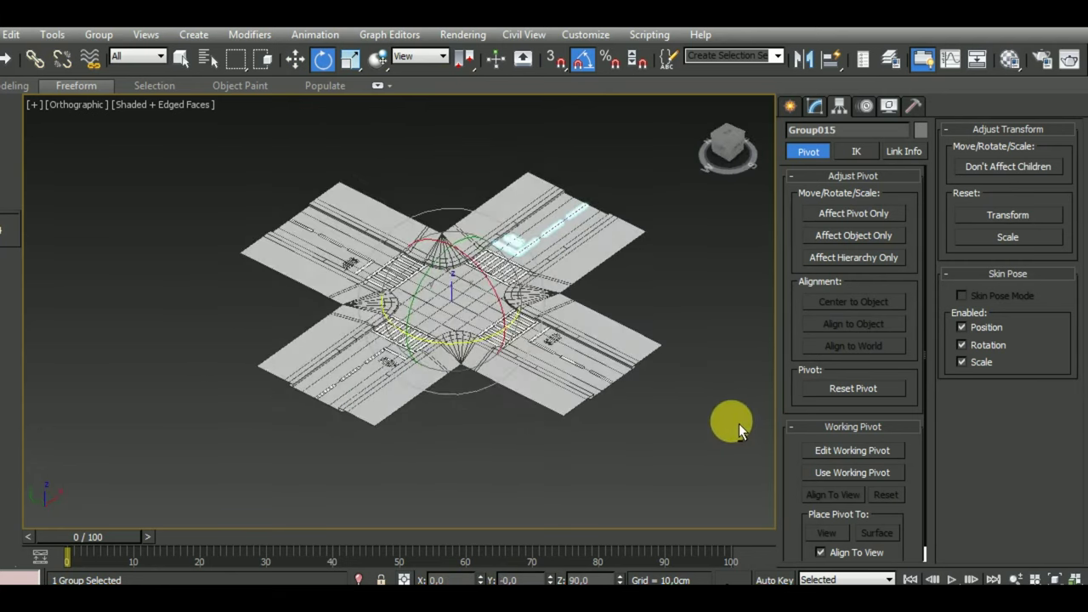
{"action": "scroll", "coordinate": [551, 323], "scroll_direction": "up", "scroll_amount": 5}
{"action": "scroll", "coordinate": [551, 323], "scroll_direction": "down", "scroll_amount": 5}
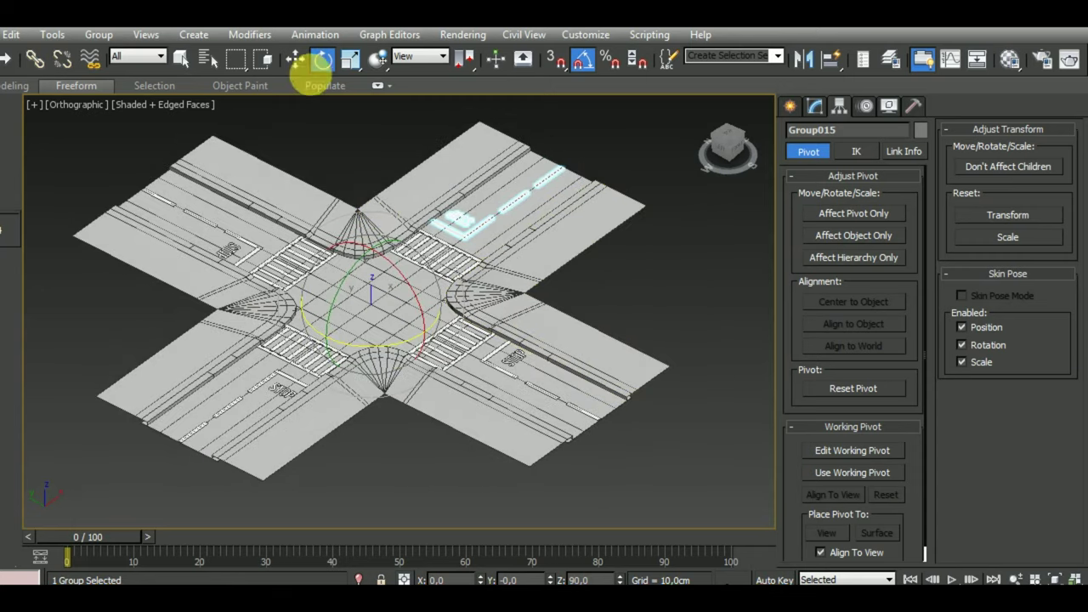
{"action": "left_click", "coordinate": [295, 58]}
{"action": "middle_click_drag", "start_coordinate": [681, 466], "coordinate": [672, 440], "text": "alt"}
{"action": "left_click", "coordinate": [668, 436]}
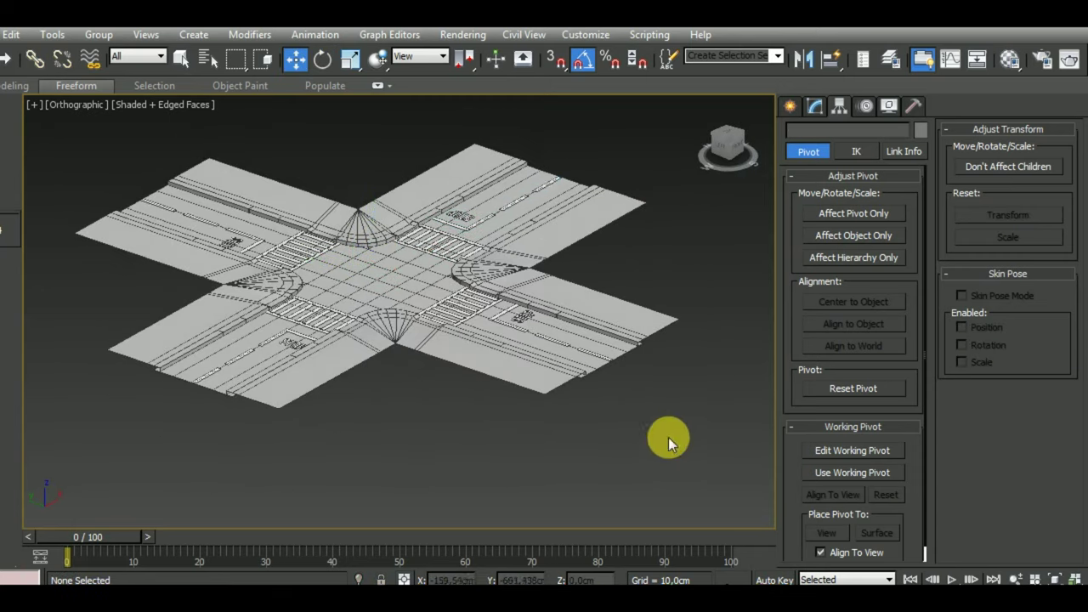
{"action": "scroll", "coordinate": [559, 369], "scroll_direction": "up", "scroll_amount": 3}
{"action": "scroll", "coordinate": [554, 327], "scroll_direction": "up", "scroll_amount": 3}
{"action": "scroll", "coordinate": [555, 327], "scroll_direction": "up", "scroll_amount": 2}
{"action": "scroll", "coordinate": [554, 327], "scroll_direction": "down", "scroll_amount": 2}
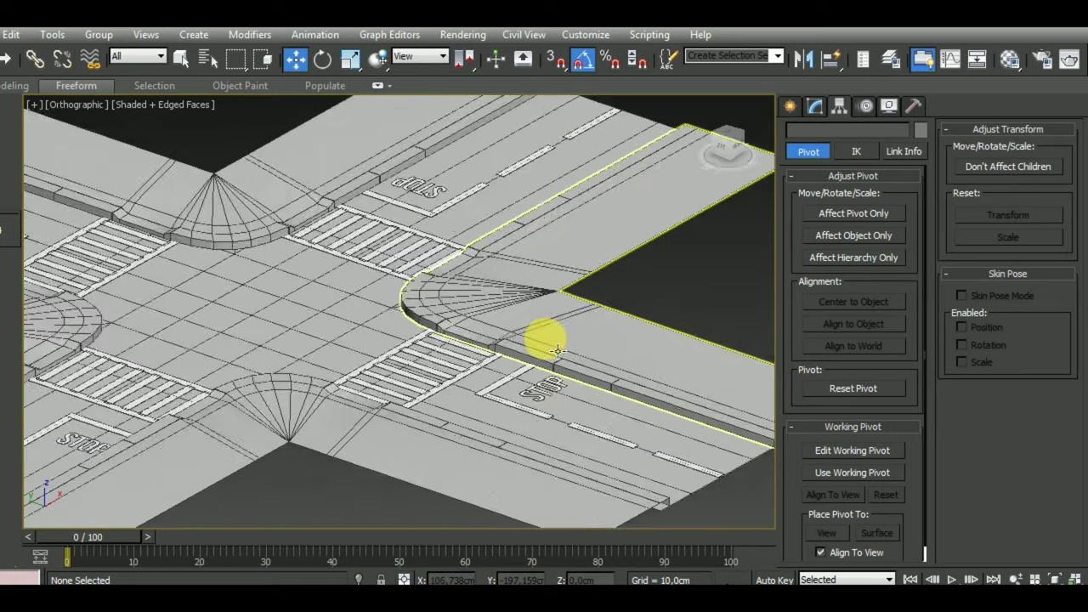
{"action": "scroll", "coordinate": [554, 330], "scroll_direction": "down", "scroll_amount": 1}
{"action": "middle_click_drag", "start_coordinate": [672, 485], "coordinate": [583, 417]}
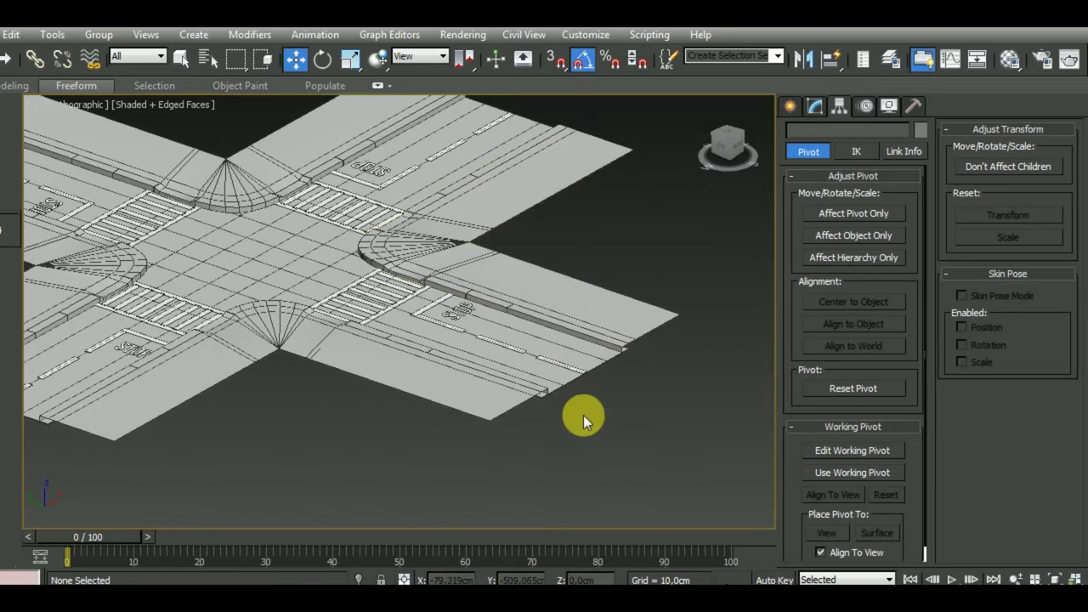
{"action": "scroll", "coordinate": [584, 417], "scroll_direction": "down", "scroll_amount": 3}
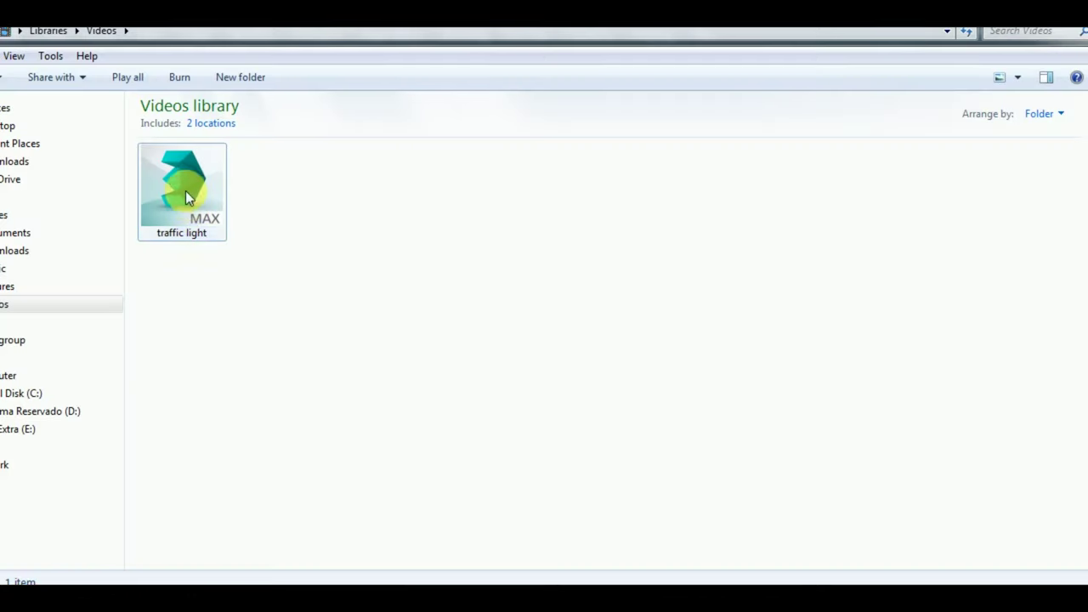
Step: Drag the 'traffic light' .max file from the Videos library into the viewport to merge it
{"action": "mouse_move", "coordinate": [185, 192]}
{"action": "left_mouse_down"}
{"action": "mouse_move", "coordinate": [282, 269]}
{"action": "mouse_move", "coordinate": [336, 438]}
{"action": "mouse_move", "coordinate": [270, 567]}
{"action": "mouse_move", "coordinate": [353, 585]}
{"action": "left_mouse_up"}
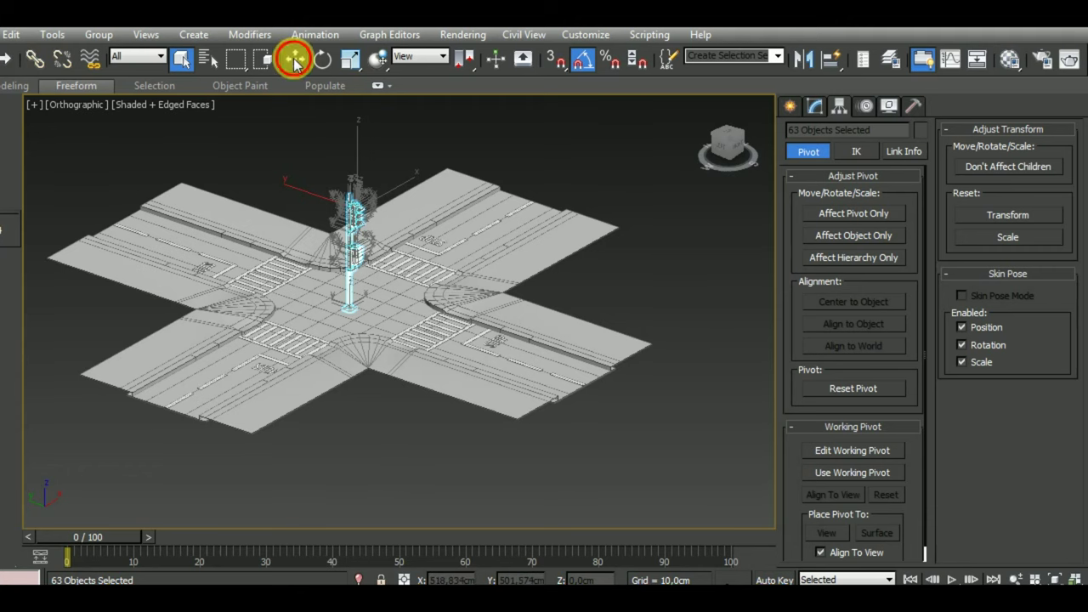
Step: Group the merged traffic light parts as Group016
{"action": "left_click", "coordinate": [294, 58]}
{"action": "left_click", "coordinate": [97, 39]}
{"action": "left_click", "coordinate": [109, 53]}
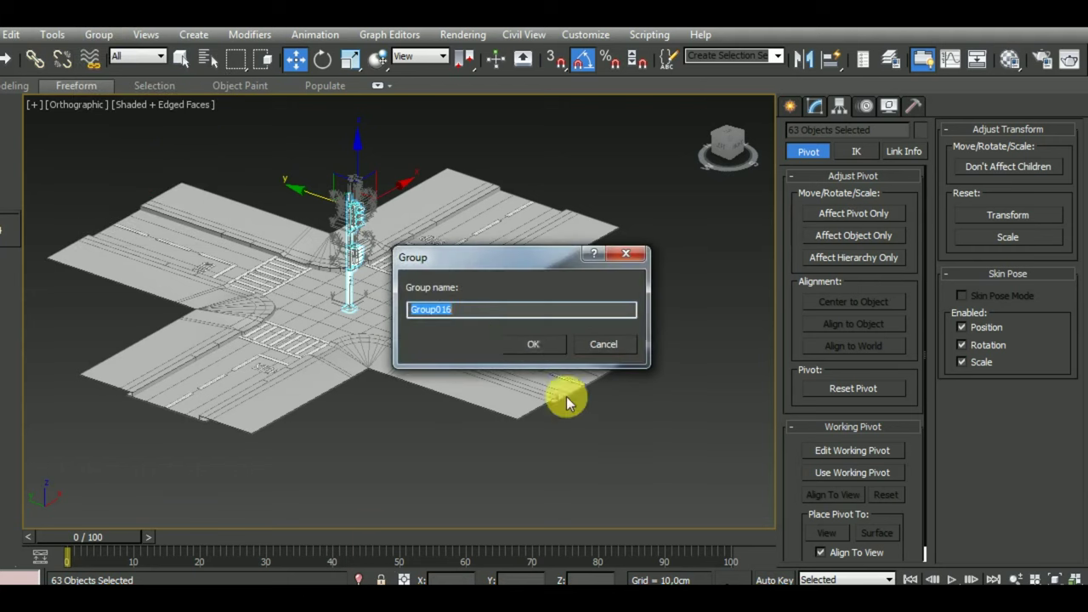
{"action": "left_click", "coordinate": [528, 348]}
Step: In Top view, move Group016 to the lower-right corner of the intersection
{"action": "key", "text": "t"}
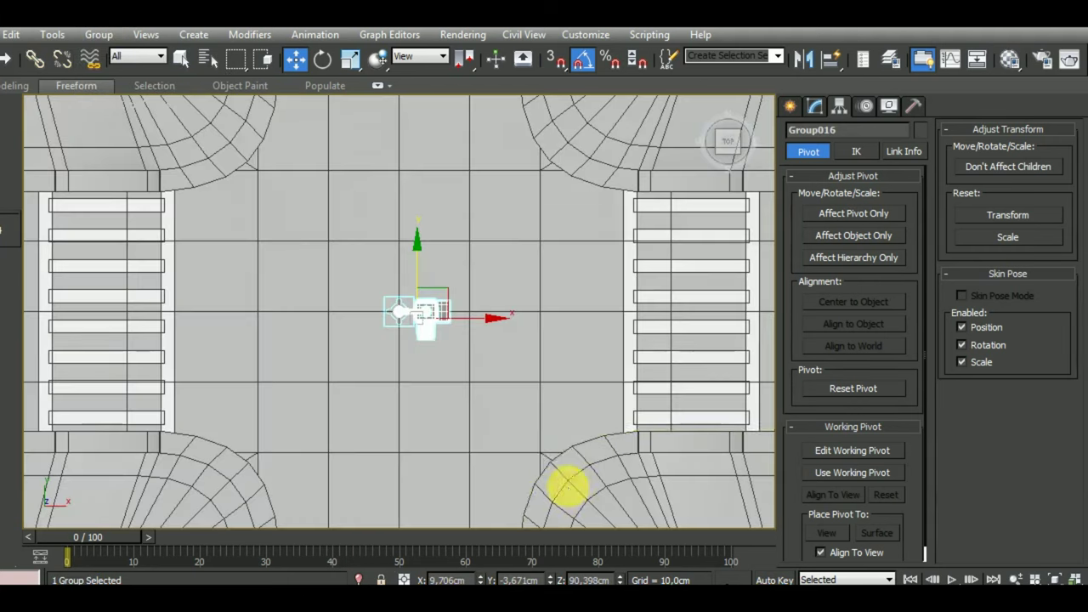
{"action": "middle_click_drag", "start_coordinate": [522, 413], "coordinate": [485, 253]}
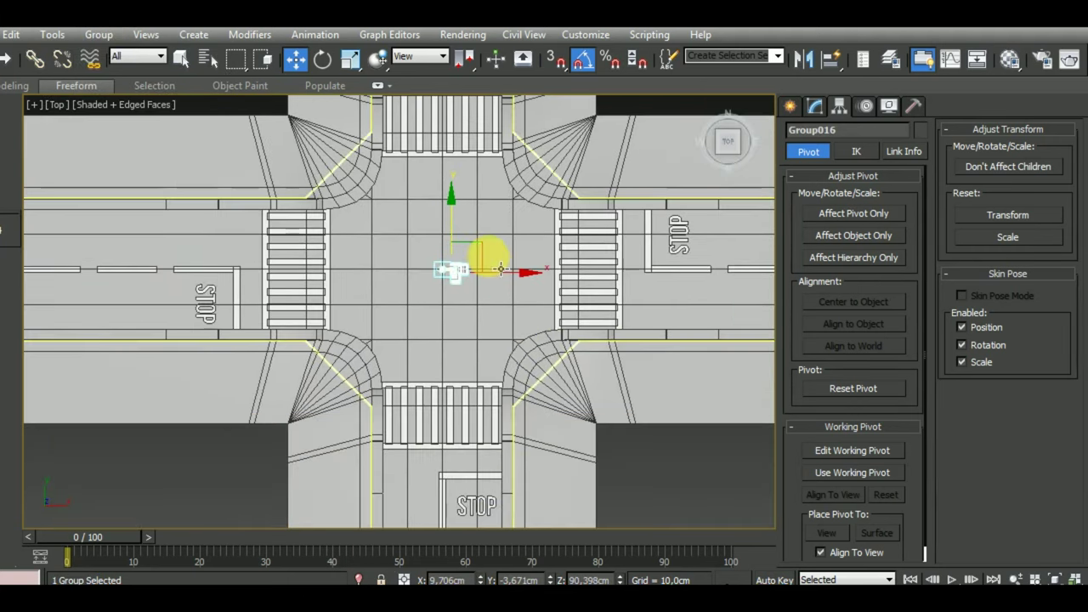
{"action": "left_click_drag", "start_coordinate": [494, 259], "coordinate": [565, 439]}
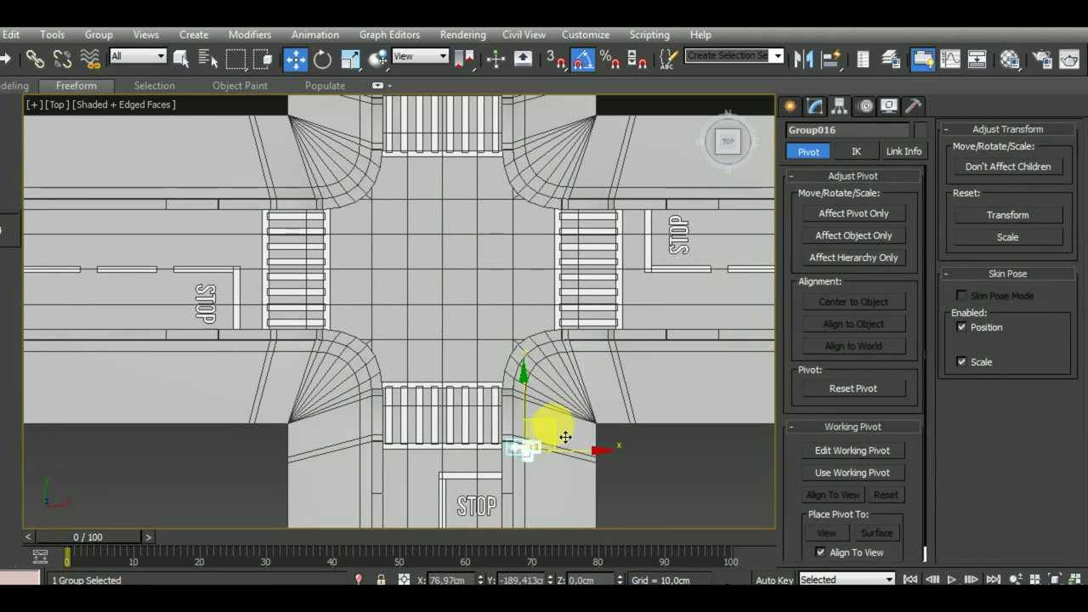
{"action": "scroll", "coordinate": [551, 453], "scroll_direction": "up", "scroll_amount": 3}
{"action": "mouse_move", "coordinate": [553, 456]}
{"action": "middle_mouse_down", "text": "alt"}
{"action": "mouse_move", "coordinate": [614, 372]}
{"action": "mouse_move", "coordinate": [583, 428]}
{"action": "mouse_move", "coordinate": [539, 360]}
{"action": "middle_mouse_up", "text": "alt"}
{"action": "scroll", "coordinate": [553, 330], "scroll_direction": "down", "scroll_amount": 2}
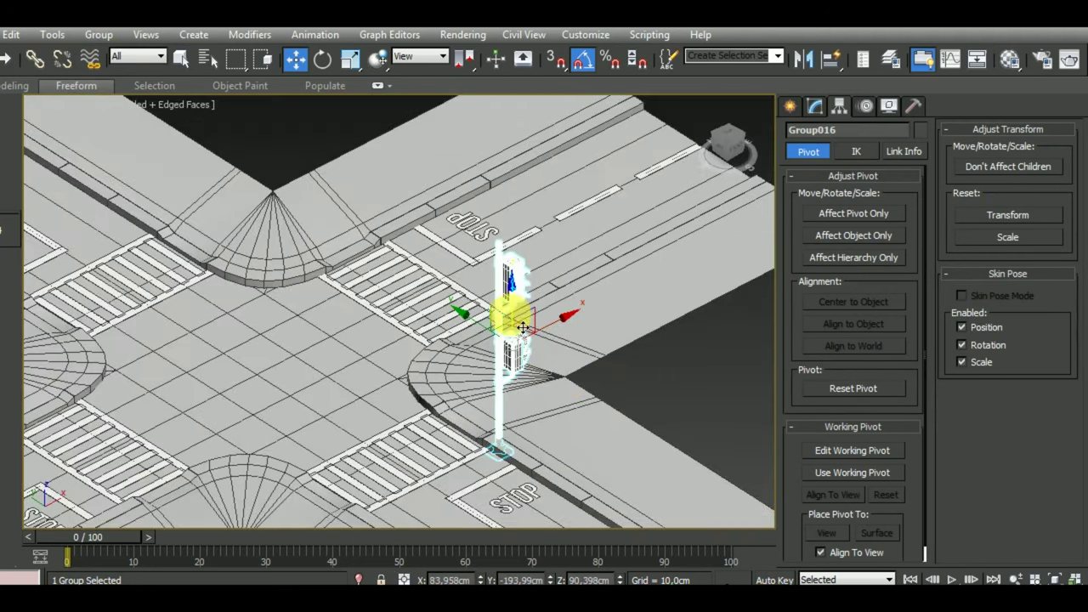
Step: Adjust the traffic light's height so its pole base rests on the corner sidewalk
{"action": "left_click_drag", "start_coordinate": [523, 328], "coordinate": [515, 293]}
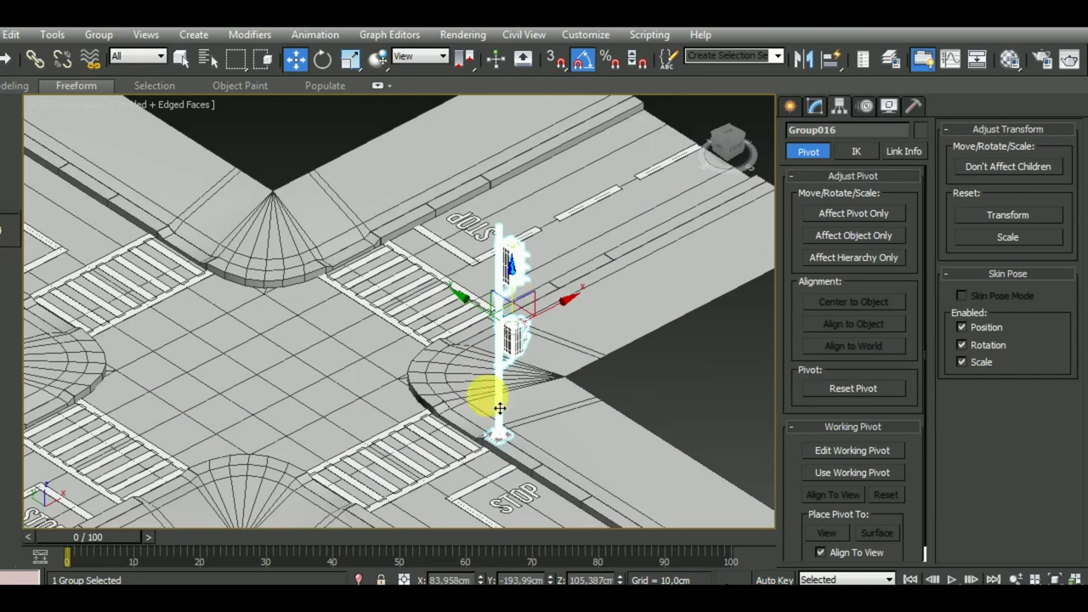
{"action": "scroll", "coordinate": [503, 429], "scroll_direction": "up", "scroll_amount": 2}
{"action": "scroll", "coordinate": [510, 452], "scroll_direction": "up", "scroll_amount": 3}
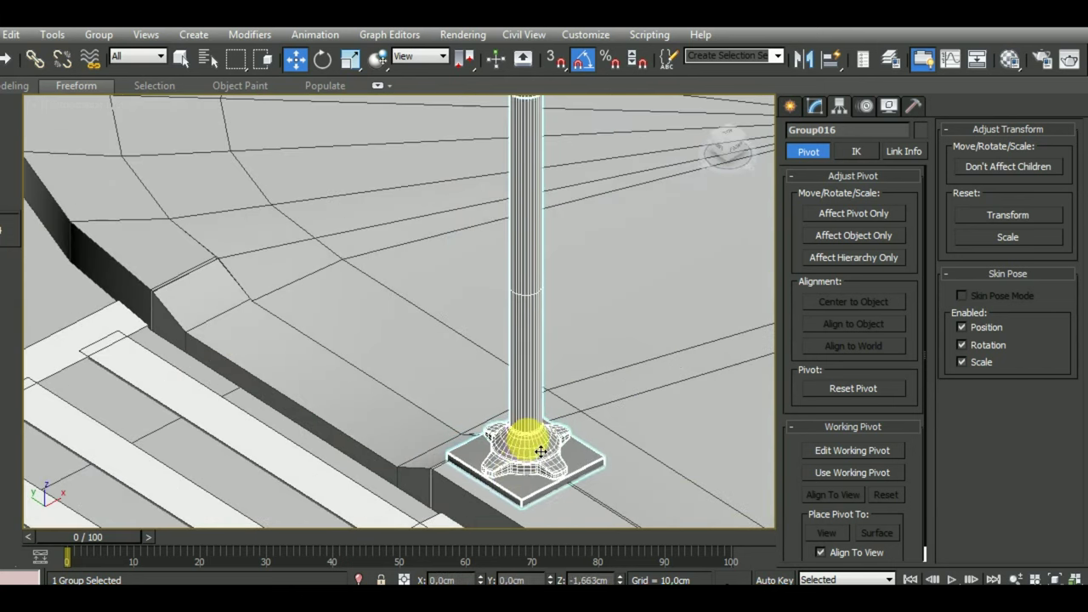
{"action": "left_click_drag", "start_coordinate": [541, 451], "coordinate": [542, 451]}
{"action": "scroll", "coordinate": [542, 450], "scroll_direction": "down", "scroll_amount": 5}
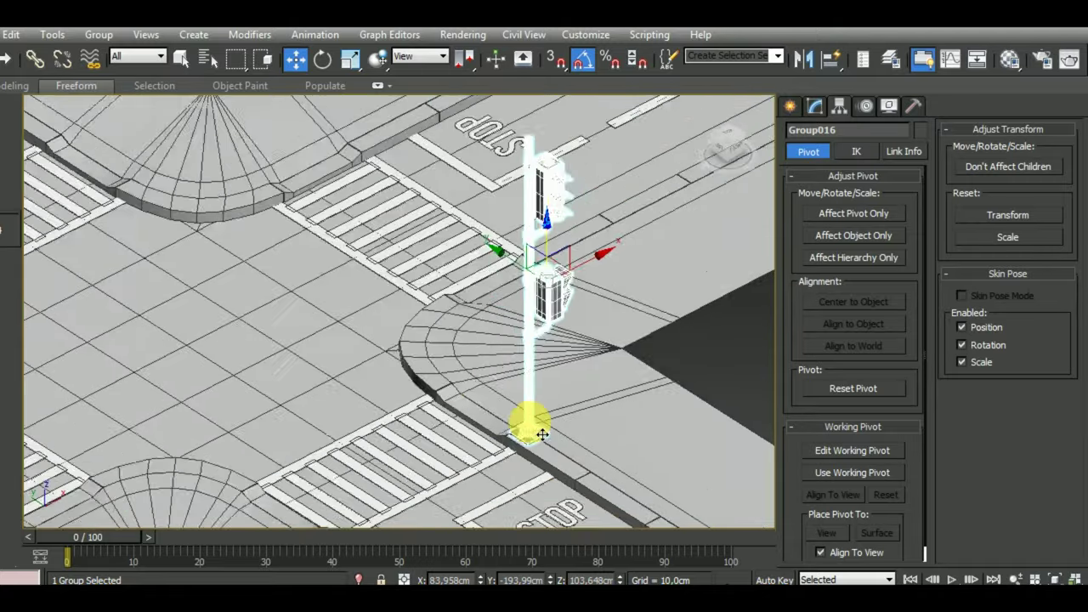
{"action": "scroll", "coordinate": [517, 425], "scroll_direction": "down", "scroll_amount": 5}
{"action": "mouse_move", "coordinate": [578, 439]}
{"action": "middle_mouse_down", "text": "alt"}
{"action": "mouse_move", "coordinate": [553, 365]}
{"action": "mouse_move", "coordinate": [568, 388]}
{"action": "mouse_move", "coordinate": [497, 372]}
{"action": "mouse_move", "coordinate": [367, 149]}
{"action": "middle_mouse_up", "text": "alt"}
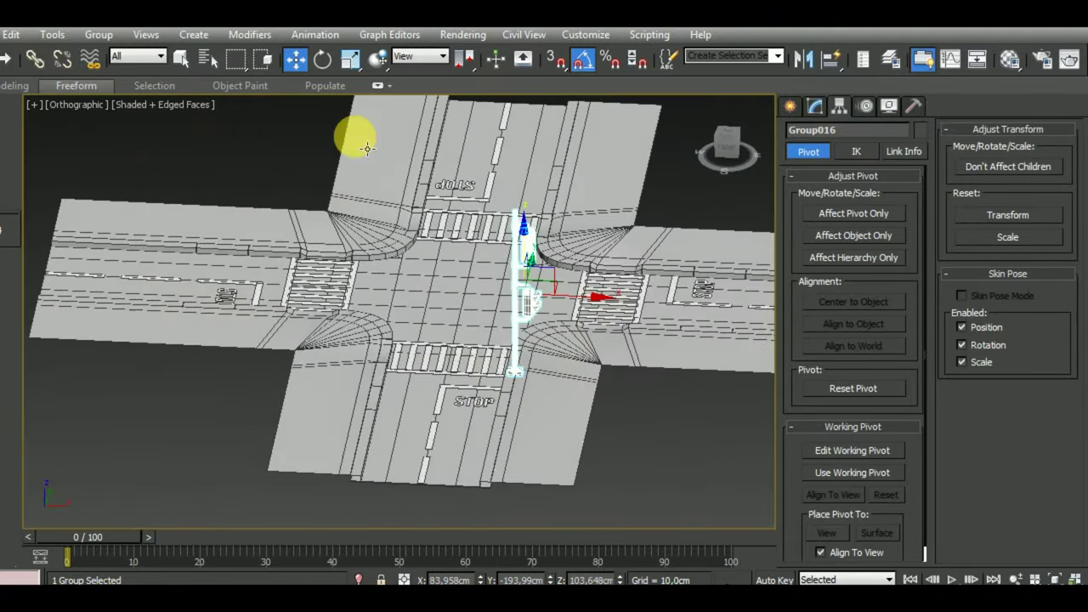
Step: In Front view, rotate Group016 -180° on Z so the signal heads face the other way
{"action": "left_click", "coordinate": [350, 58]}
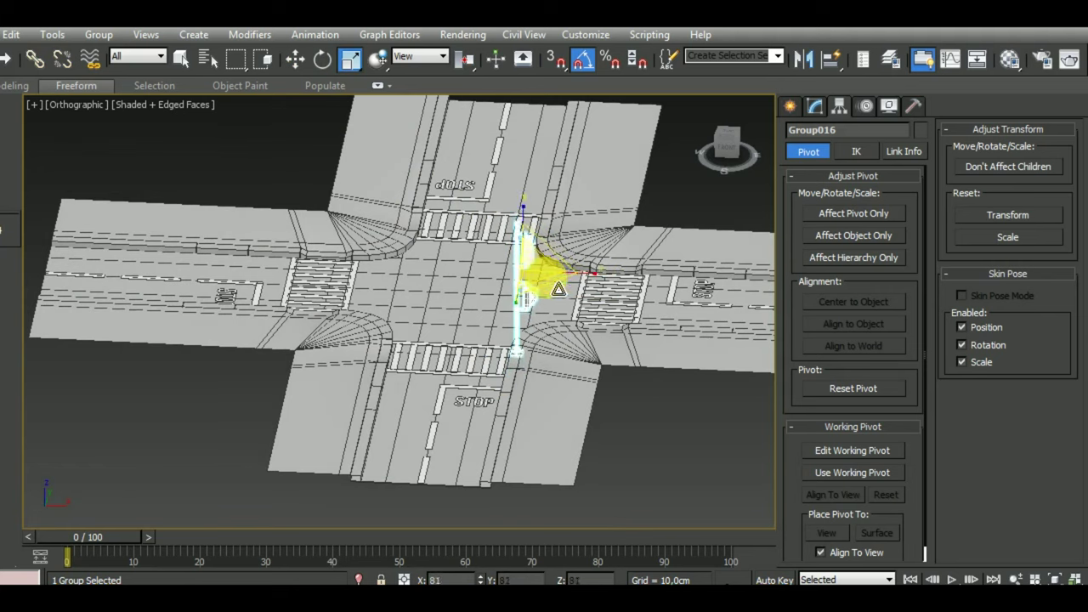
{"action": "left_click", "coordinate": [295, 58]}
{"action": "middle_click_drag", "start_coordinate": [489, 364], "coordinate": [457, 364]}
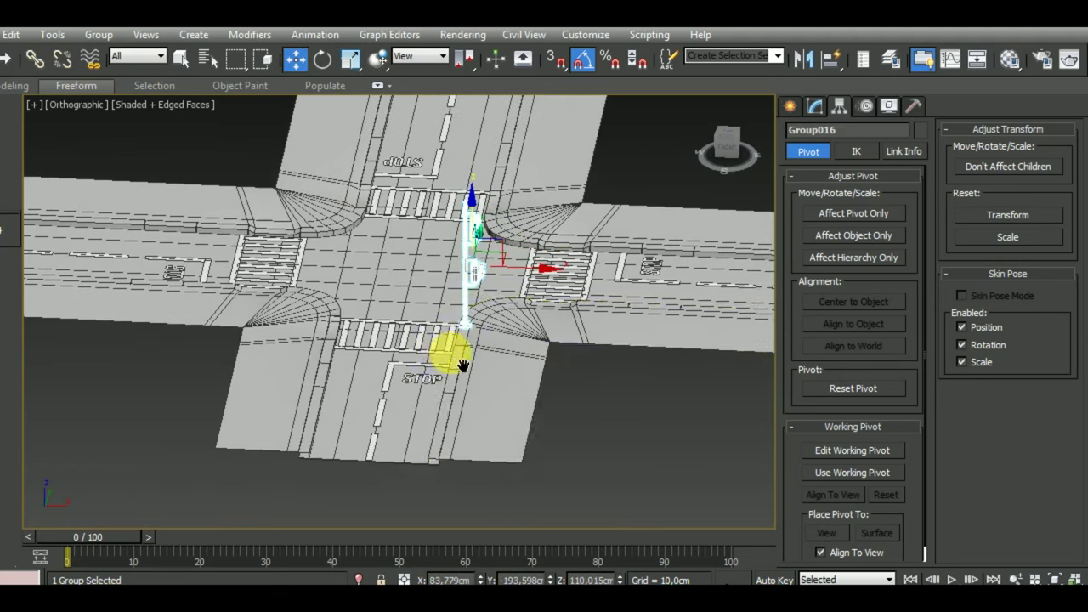
{"action": "key", "text": "f"}
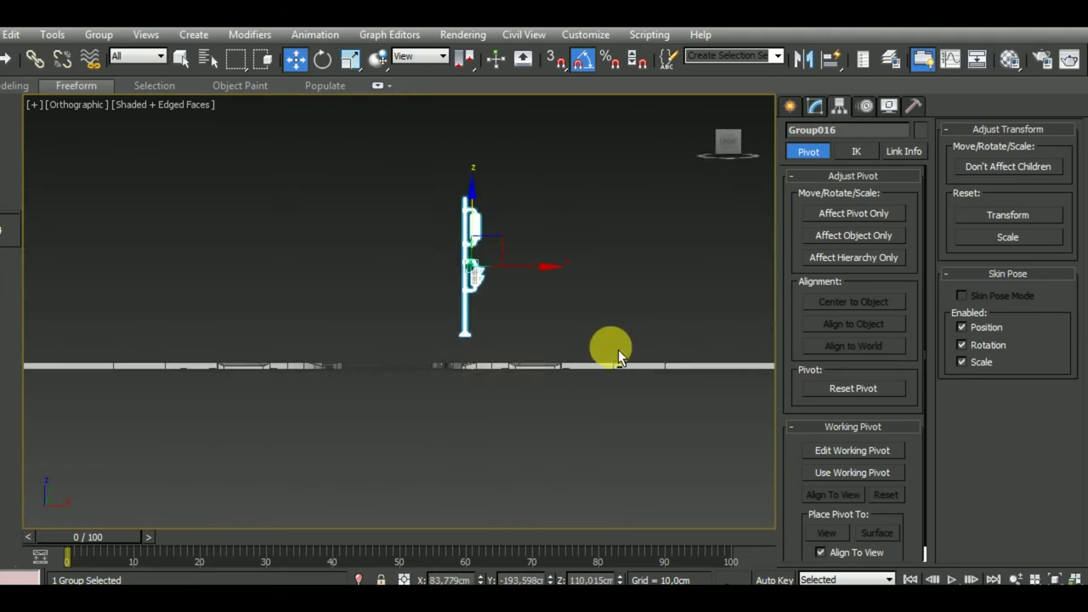
{"action": "scroll", "coordinate": [606, 356], "scroll_direction": "up", "scroll_amount": 3}
{"action": "scroll", "coordinate": [583, 365], "scroll_direction": "down", "scroll_amount": 2}
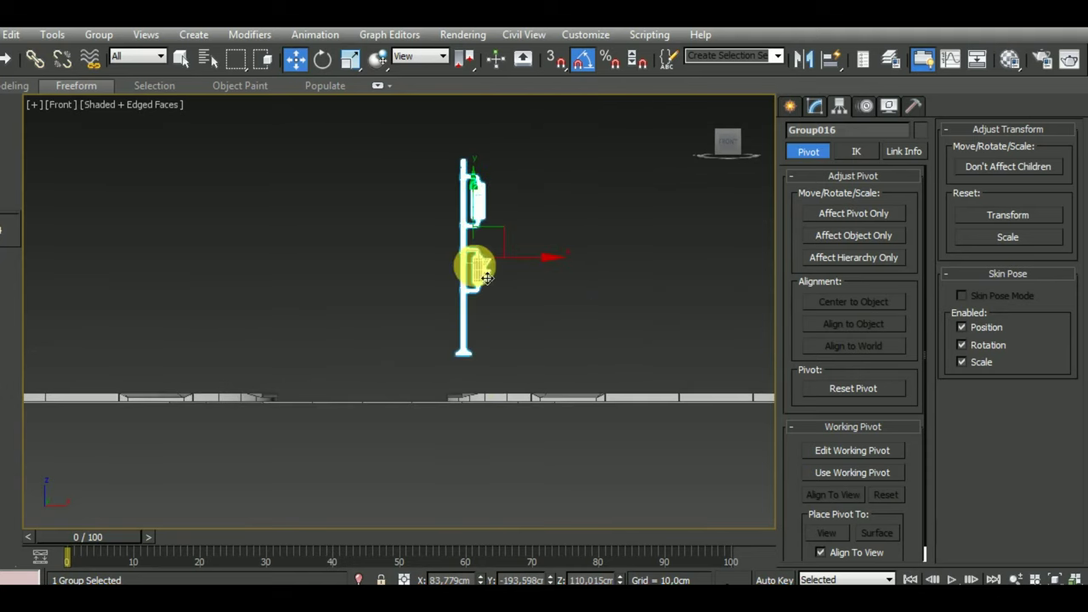
{"action": "scroll", "coordinate": [472, 327], "scroll_direction": "up", "scroll_amount": 1}
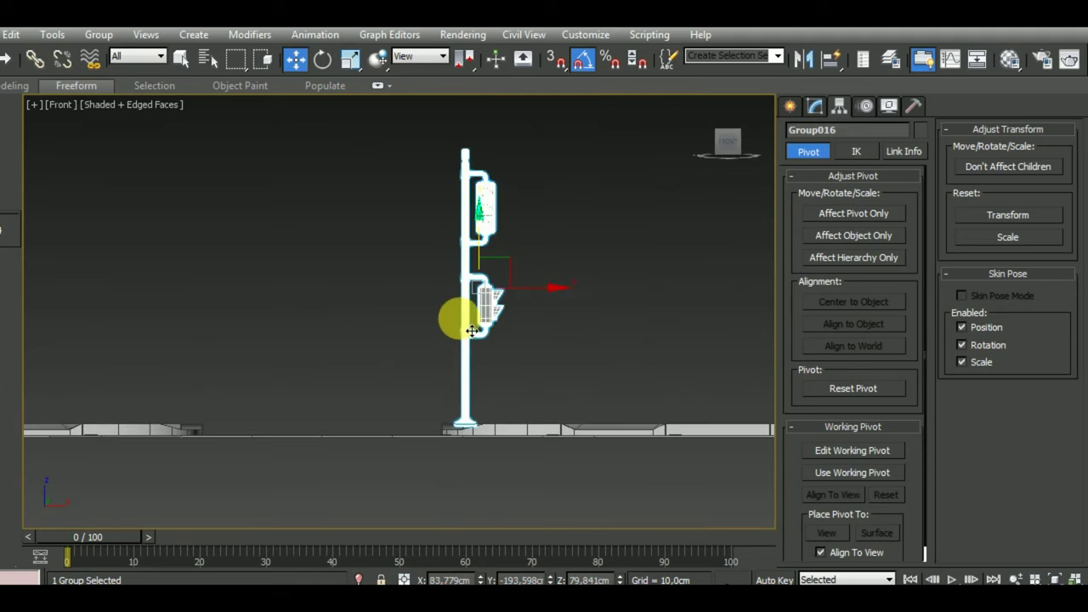
{"action": "key", "text": "e"}
{"action": "left_click_drag", "start_coordinate": [529, 286], "coordinate": [395, 312]}
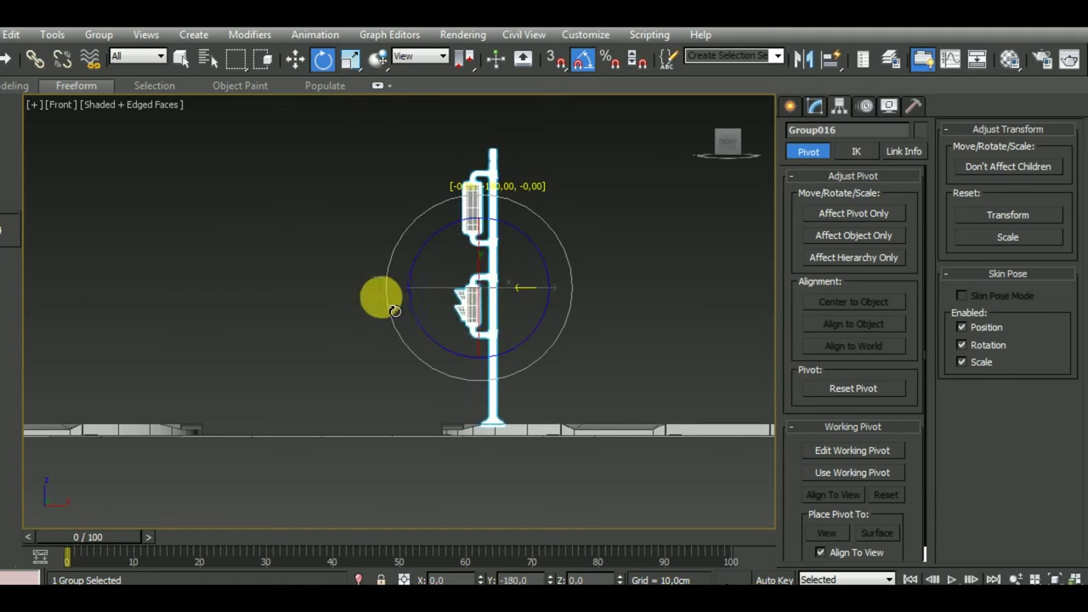
{"action": "left_click", "coordinate": [298, 61]}
{"action": "scroll", "coordinate": [561, 303], "scroll_direction": "up", "scroll_amount": 2}
{"action": "scroll", "coordinate": [482, 240], "scroll_direction": "up", "scroll_amount": 3}
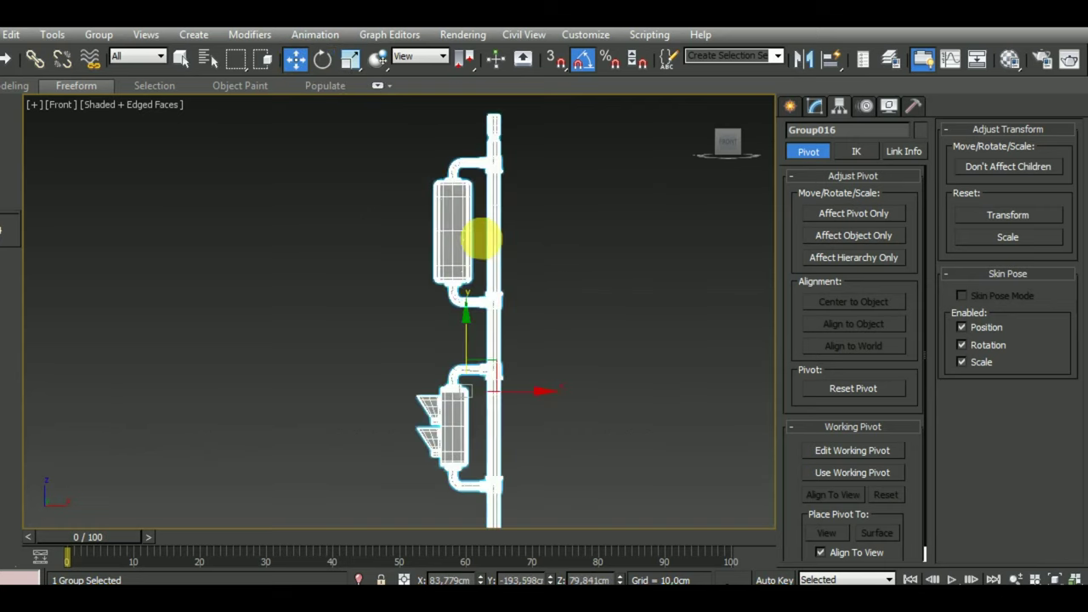
{"action": "scroll", "coordinate": [478, 236], "scroll_direction": "up", "scroll_amount": 2}
{"action": "scroll", "coordinate": [479, 237], "scroll_direction": "down", "scroll_amount": 2}
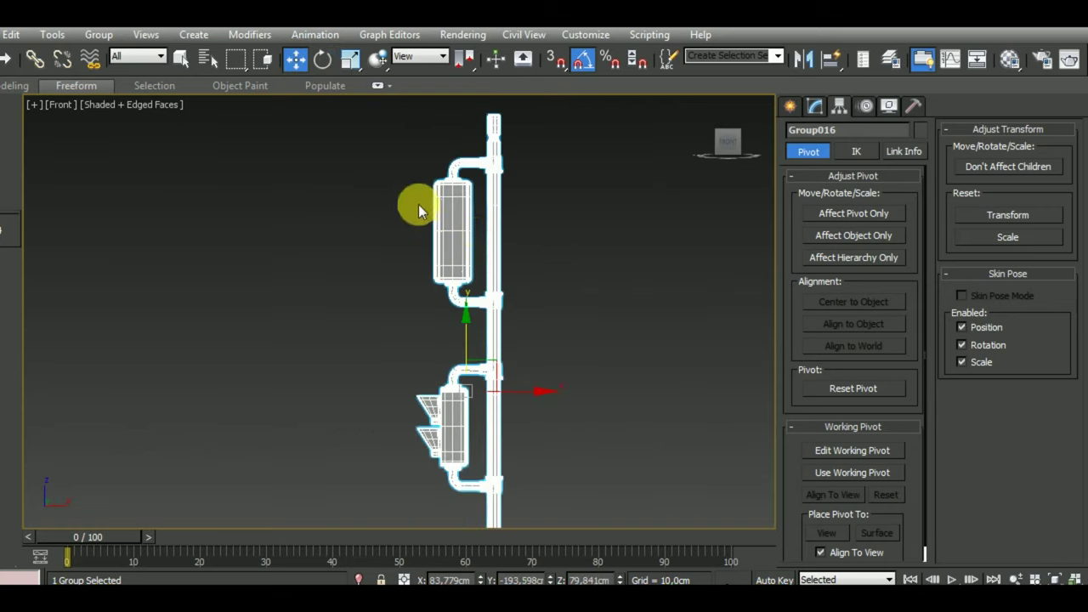
Step: Ungroup the traffic light and box-select the upper signal housing parts
{"action": "left_click", "coordinate": [98, 34]}
{"action": "left_click", "coordinate": [123, 73]}
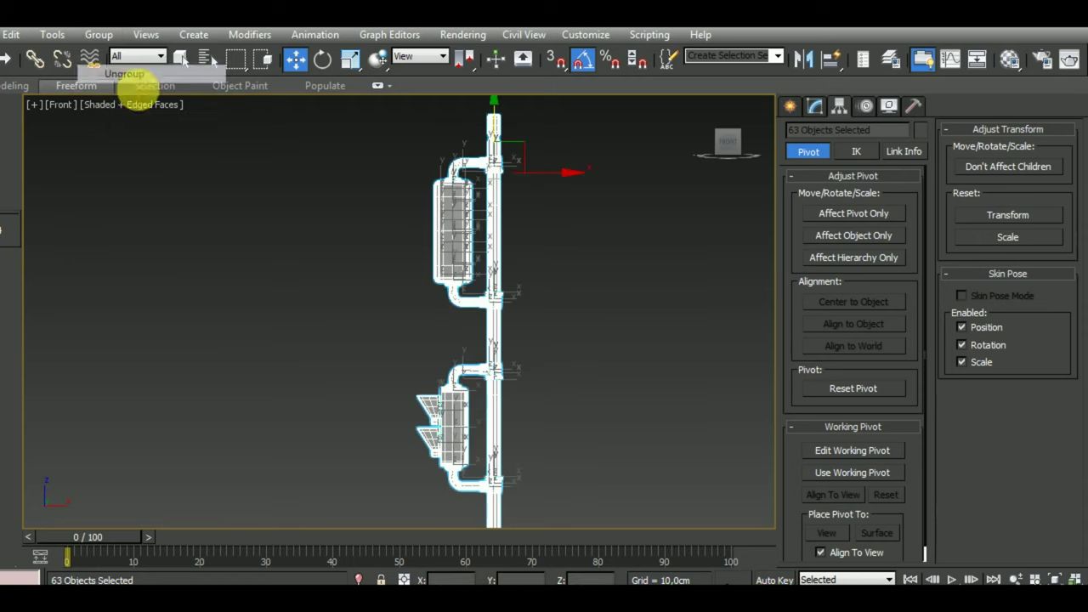
{"action": "left_click", "coordinate": [334, 215]}
{"action": "scroll", "coordinate": [416, 200], "scroll_direction": "up", "scroll_amount": 2}
{"action": "scroll", "coordinate": [338, 212], "scroll_direction": "up", "scroll_amount": 2}
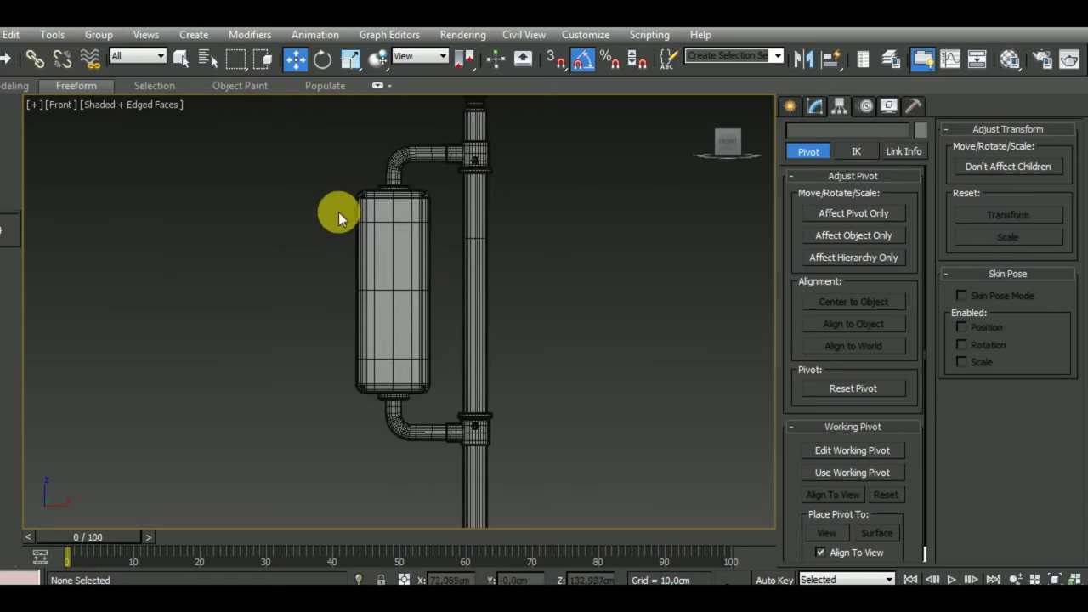
{"action": "left_click_drag", "start_coordinate": [287, 203], "coordinate": [398, 284]}
{"action": "left_click_drag", "start_coordinate": [444, 391], "coordinate": [444, 391]}
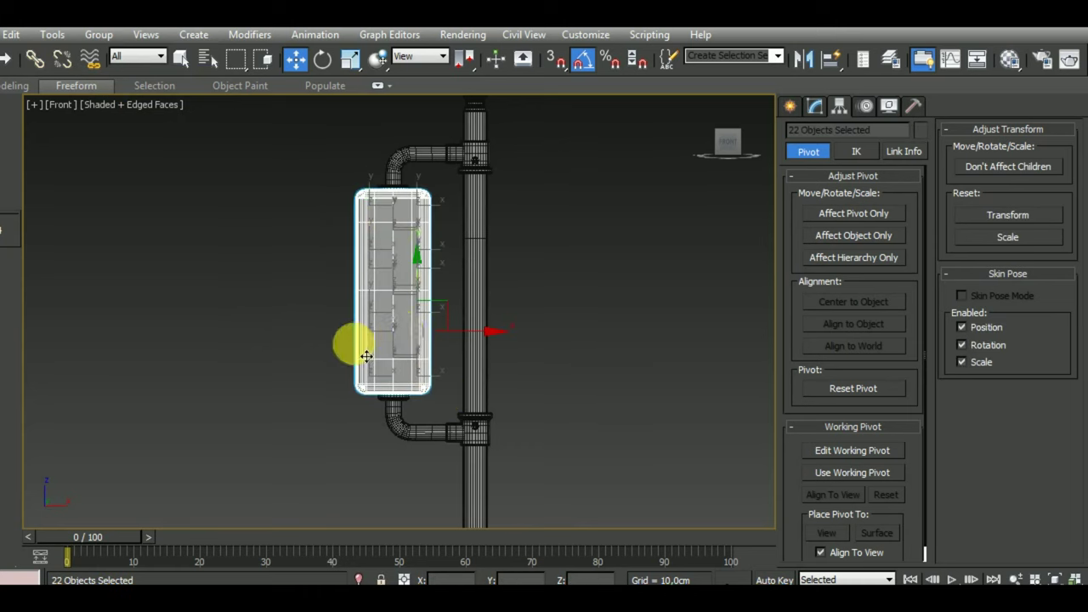
{"action": "mouse_move", "coordinate": [352, 340]}
{"action": "middle_mouse_down", "text": "alt"}
{"action": "mouse_move", "coordinate": [498, 388]}
{"action": "mouse_move", "coordinate": [580, 389]}
{"action": "mouse_move", "coordinate": [352, 359]}
{"action": "middle_mouse_up", "text": "alt"}
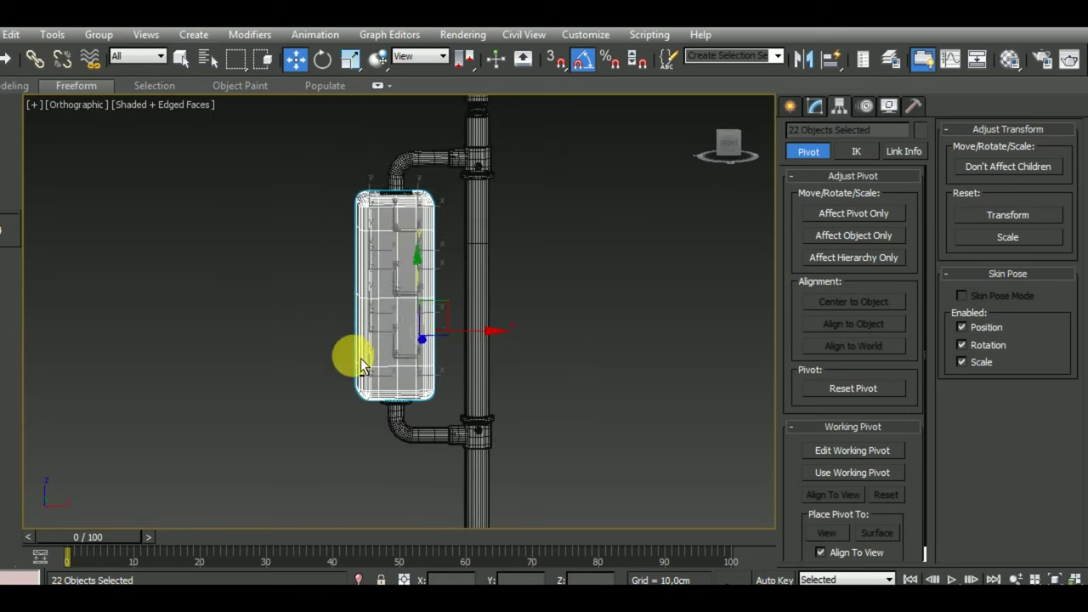
Step: Group the 22 housing parts as Group016 and turn them 180° about Z
{"action": "left_click", "coordinate": [321, 59]}
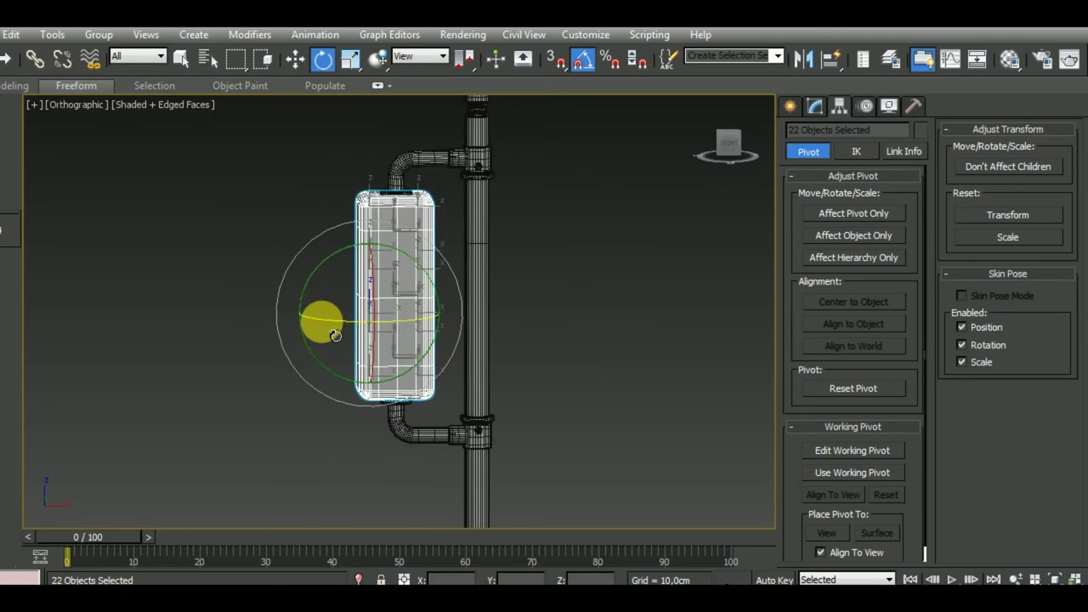
{"action": "left_click_drag", "start_coordinate": [315, 316], "coordinate": [489, 345]}
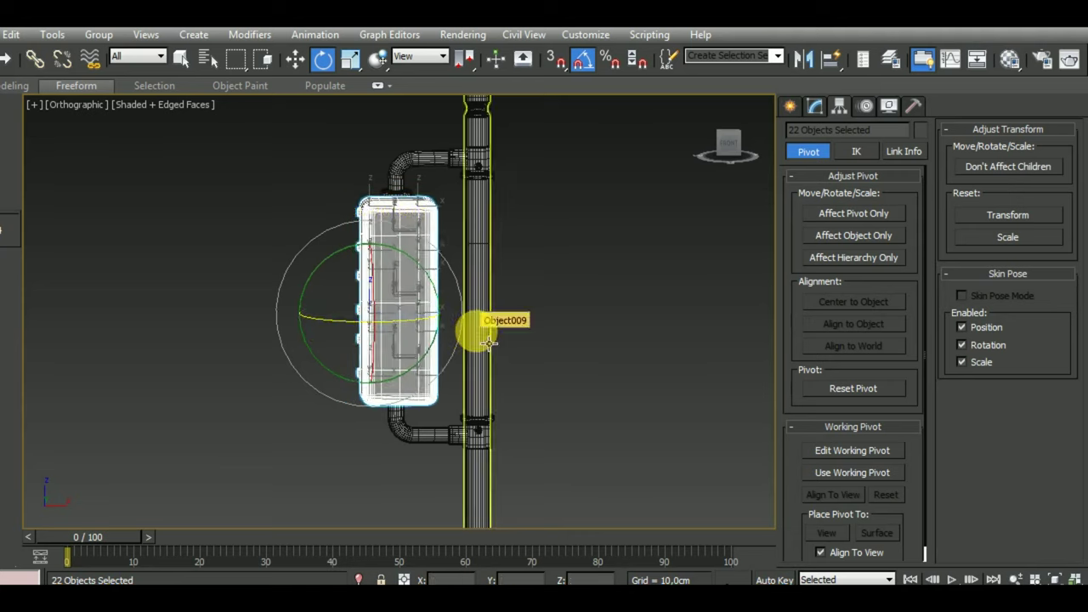
{"action": "mouse_move", "coordinate": [489, 342]}
{"action": "middle_mouse_down", "text": "alt"}
{"action": "mouse_move", "coordinate": [449, 318]}
{"action": "mouse_move", "coordinate": [534, 343]}
{"action": "mouse_move", "coordinate": [704, 348]}
{"action": "mouse_move", "coordinate": [371, 323]}
{"action": "middle_mouse_up", "text": "alt"}
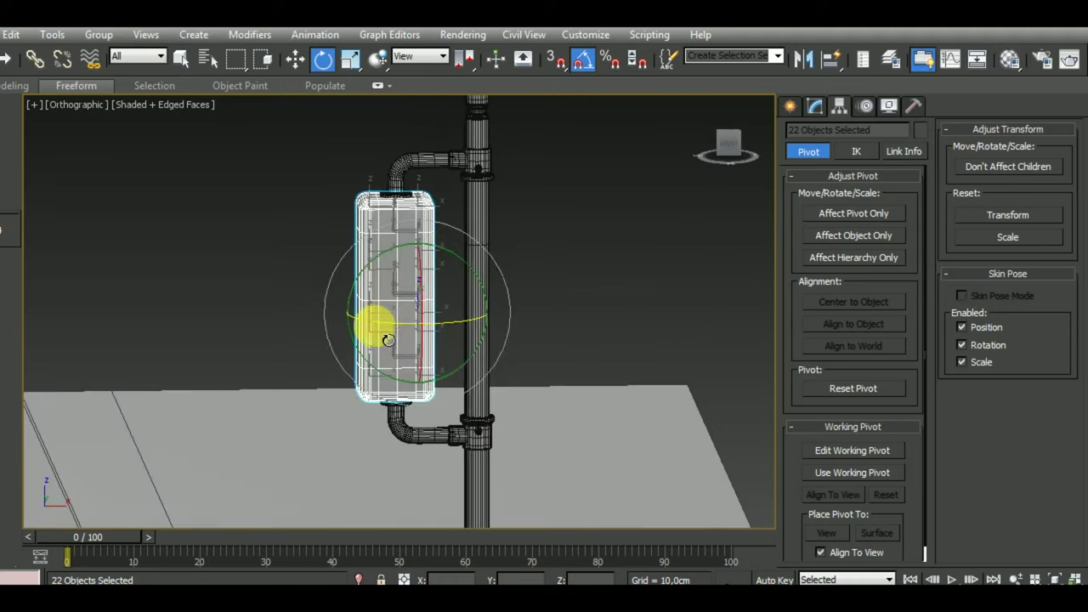
{"action": "left_click", "coordinate": [99, 37]}
{"action": "left_click", "coordinate": [110, 45]}
{"action": "left_click", "coordinate": [533, 343]}
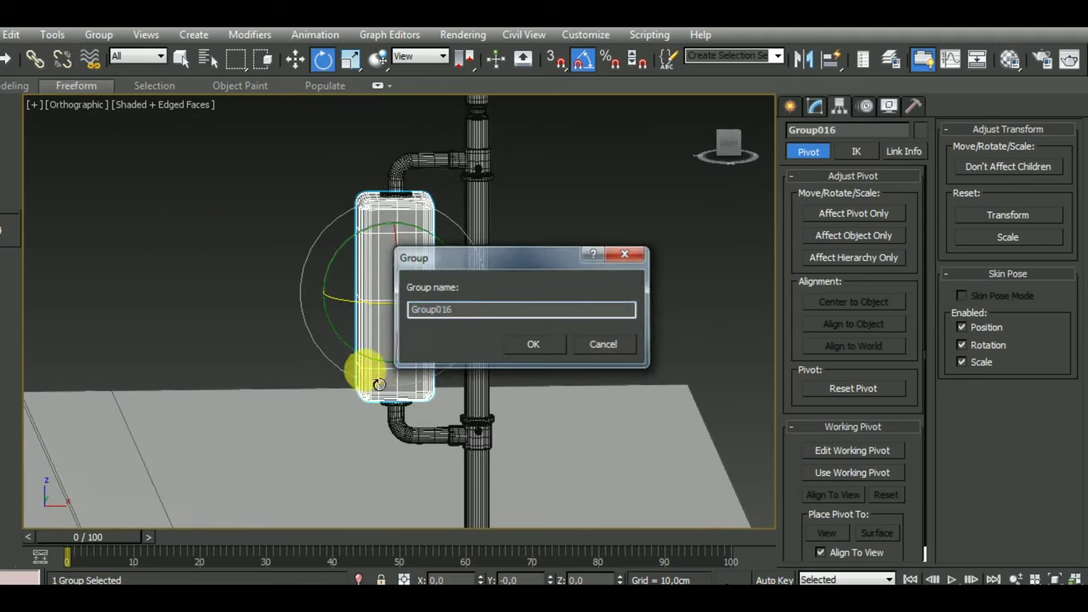
{"action": "left_click_drag", "start_coordinate": [374, 319], "coordinate": [522, 329]}
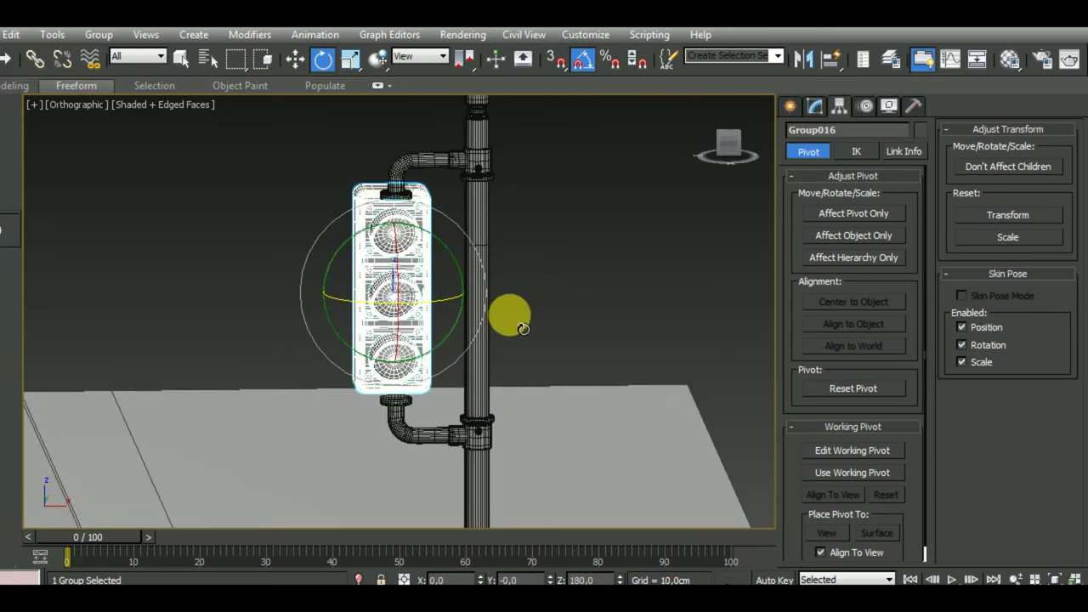
Step: Move the signal housing group into place against the pole
{"action": "key", "text": "f"}
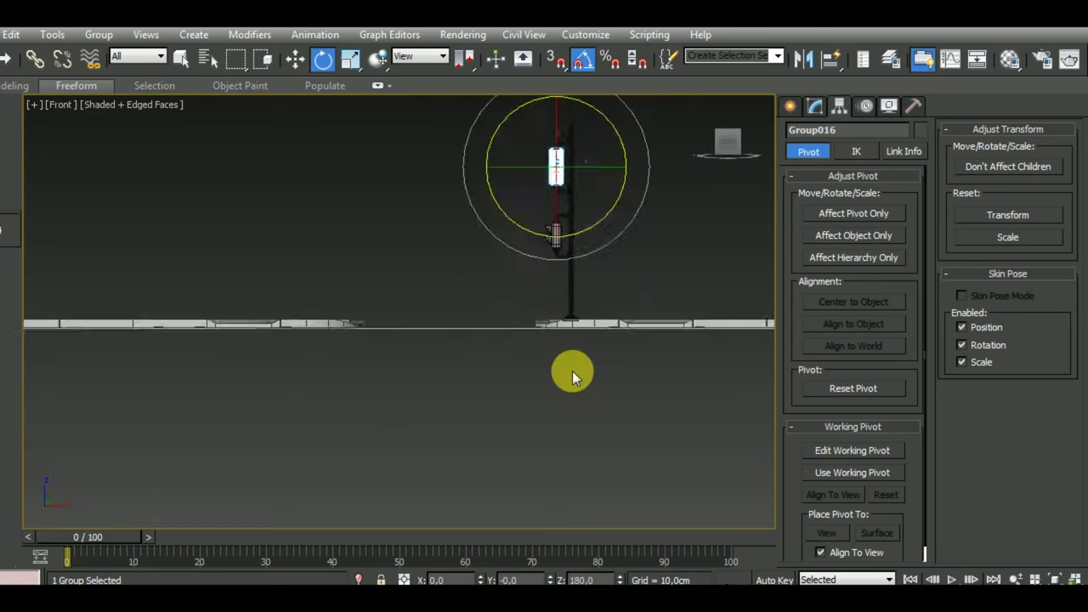
{"action": "middle_click_drag", "start_coordinate": [572, 371], "coordinate": [552, 454]}
{"action": "scroll", "coordinate": [517, 297], "scroll_direction": "up", "scroll_amount": 5}
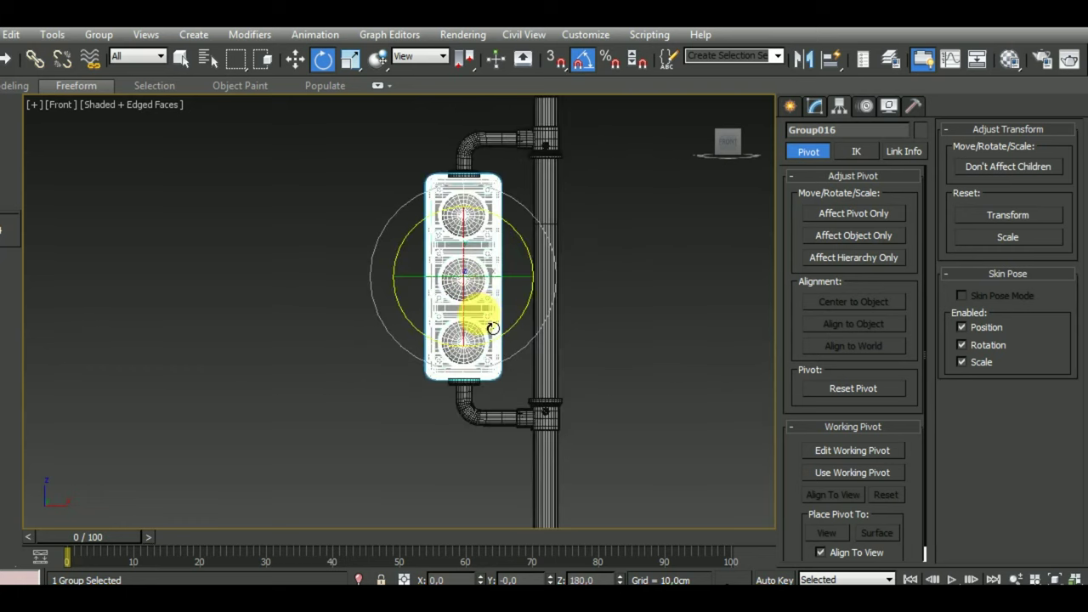
{"action": "scroll", "coordinate": [493, 328], "scroll_direction": "up", "scroll_amount": 5}
{"action": "scroll", "coordinate": [486, 313], "scroll_direction": "down", "scroll_amount": 2}
{"action": "scroll", "coordinate": [485, 331], "scroll_direction": "down", "scroll_amount": 5}
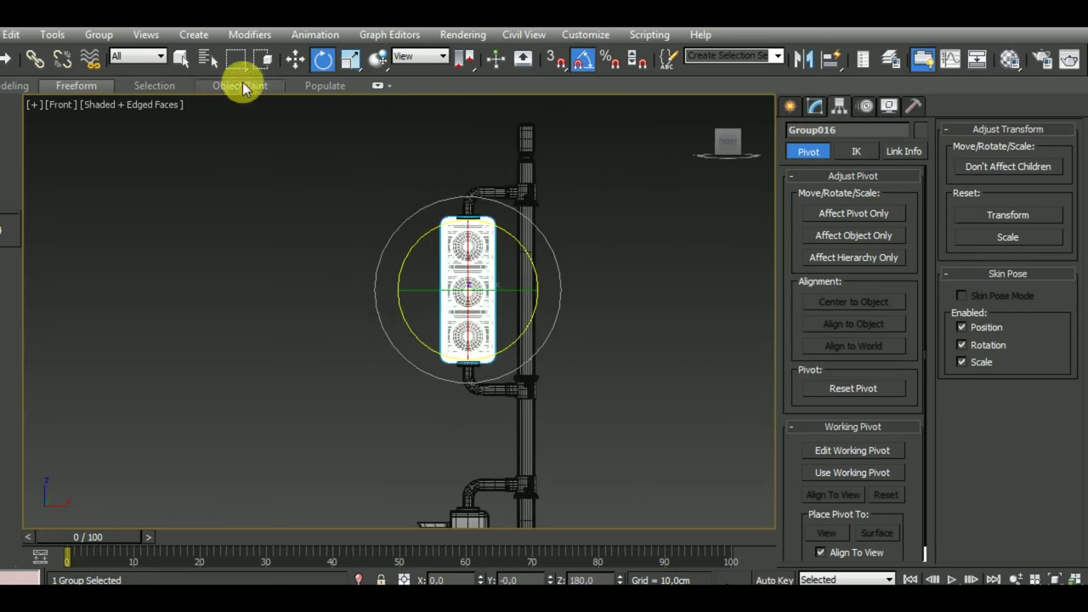
{"action": "left_click", "coordinate": [296, 59]}
{"action": "middle_click_drag", "start_coordinate": [607, 389], "coordinate": [691, 442], "text": "alt"}
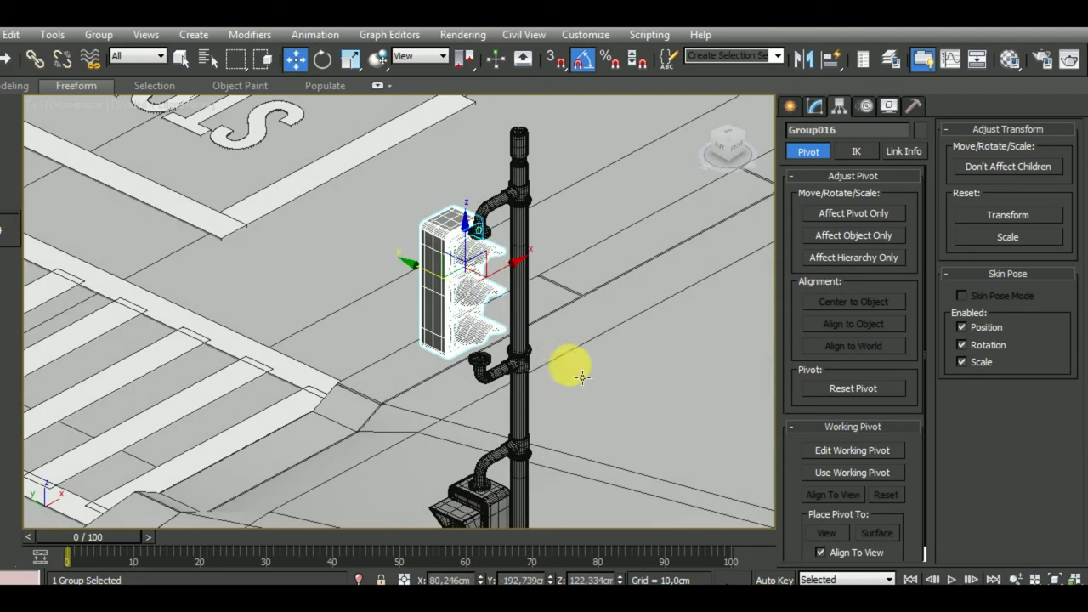
{"action": "left_click_drag", "start_coordinate": [433, 275], "coordinate": [477, 312]}
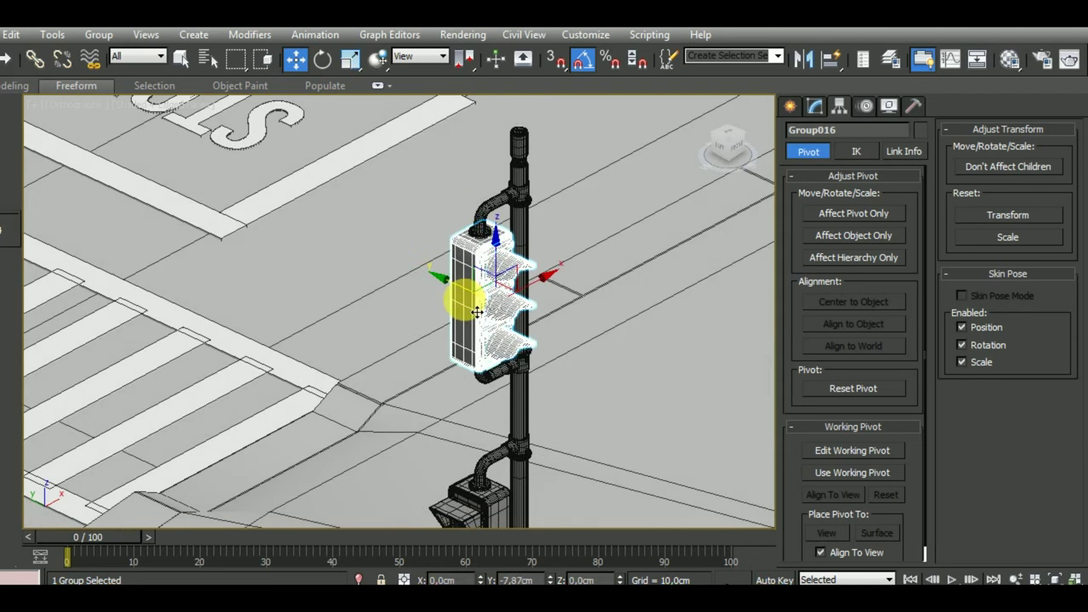
{"action": "scroll", "coordinate": [472, 255], "scroll_direction": "up", "scroll_amount": 6}
{"action": "left_click_drag", "start_coordinate": [485, 250], "coordinate": [484, 278]}
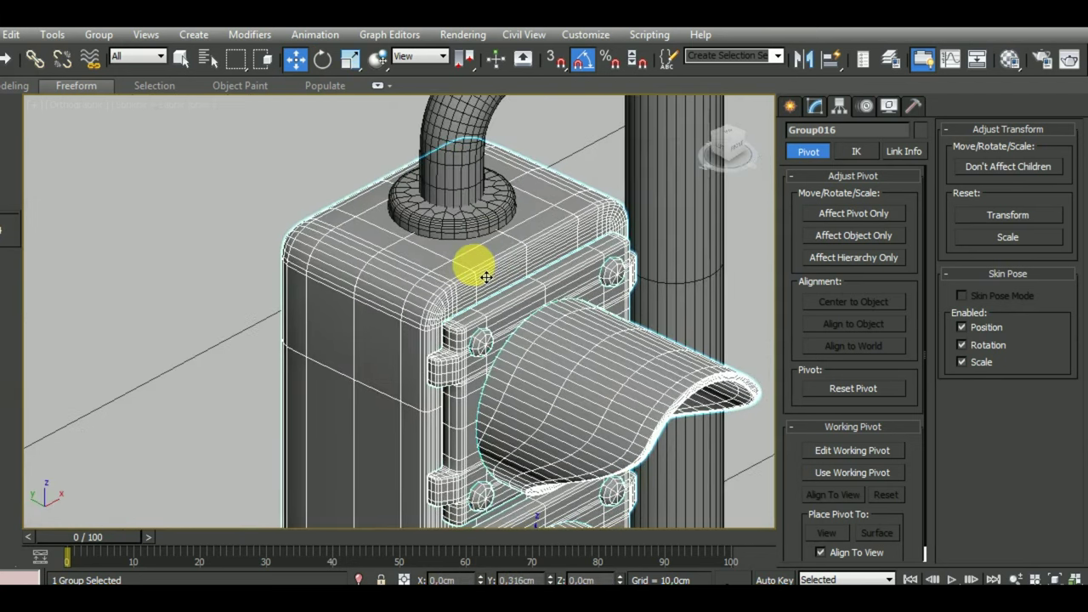
{"action": "scroll", "coordinate": [486, 277], "scroll_direction": "down", "scroll_amount": 3}
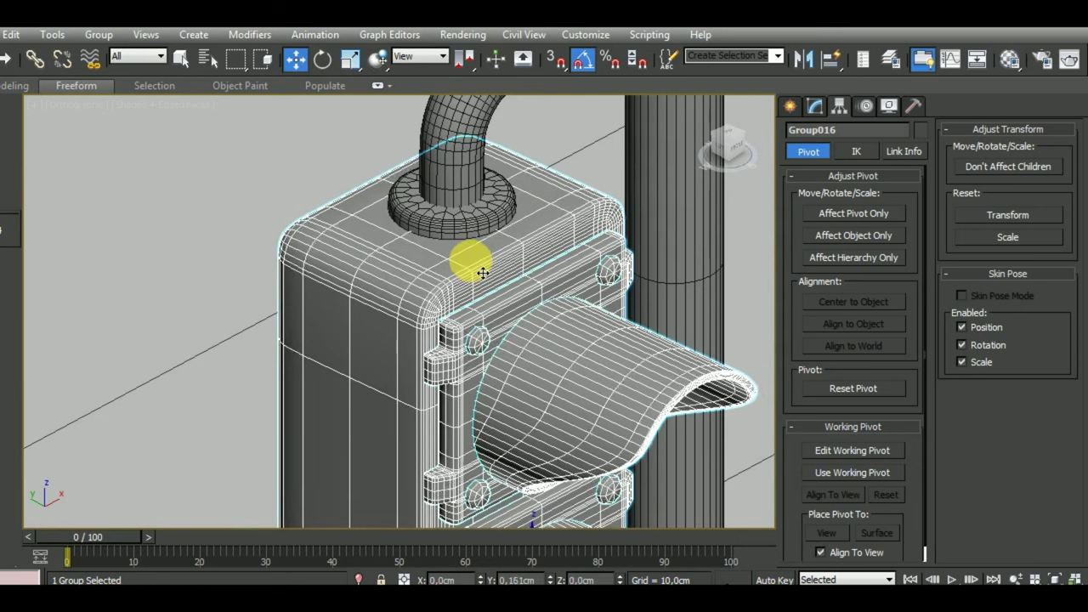
{"action": "mouse_move", "coordinate": [503, 296]}
{"action": "middle_mouse_down", "text": "alt"}
{"action": "mouse_move", "coordinate": [575, 304]}
{"action": "mouse_move", "coordinate": [520, 324]}
{"action": "middle_mouse_up", "text": "alt"}
{"action": "left_click_drag", "start_coordinate": [504, 324], "coordinate": [505, 316]}
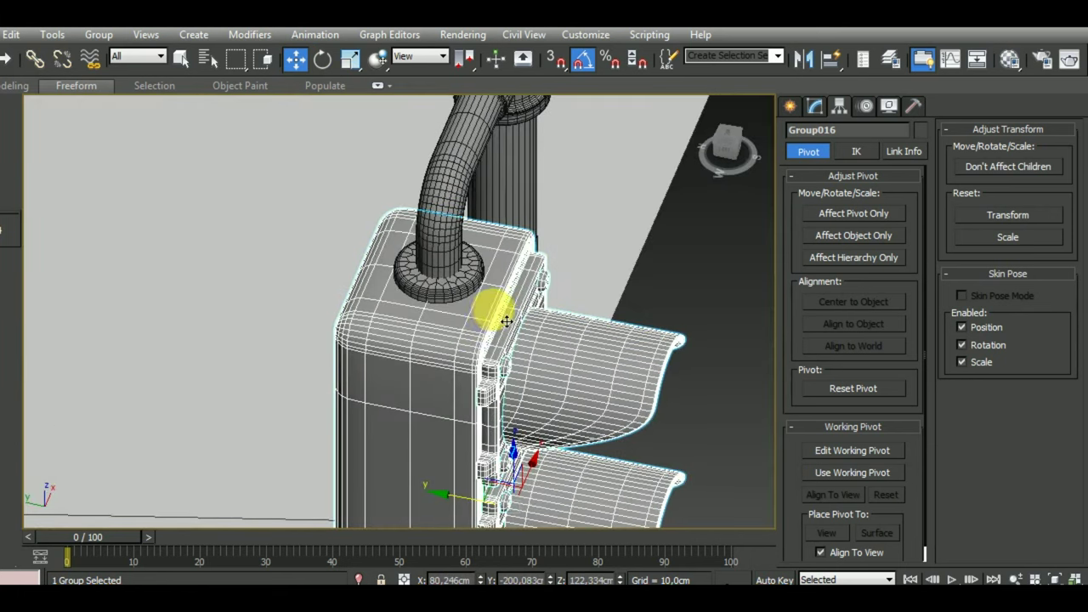
Step: Select the whole pole with both signals and group them as Group017
{"action": "scroll", "coordinate": [510, 313], "scroll_direction": "down", "scroll_amount": 5}
{"action": "scroll", "coordinate": [627, 392], "scroll_direction": "down", "scroll_amount": 3}
{"action": "scroll", "coordinate": [564, 354], "scroll_direction": "down", "scroll_amount": 2}
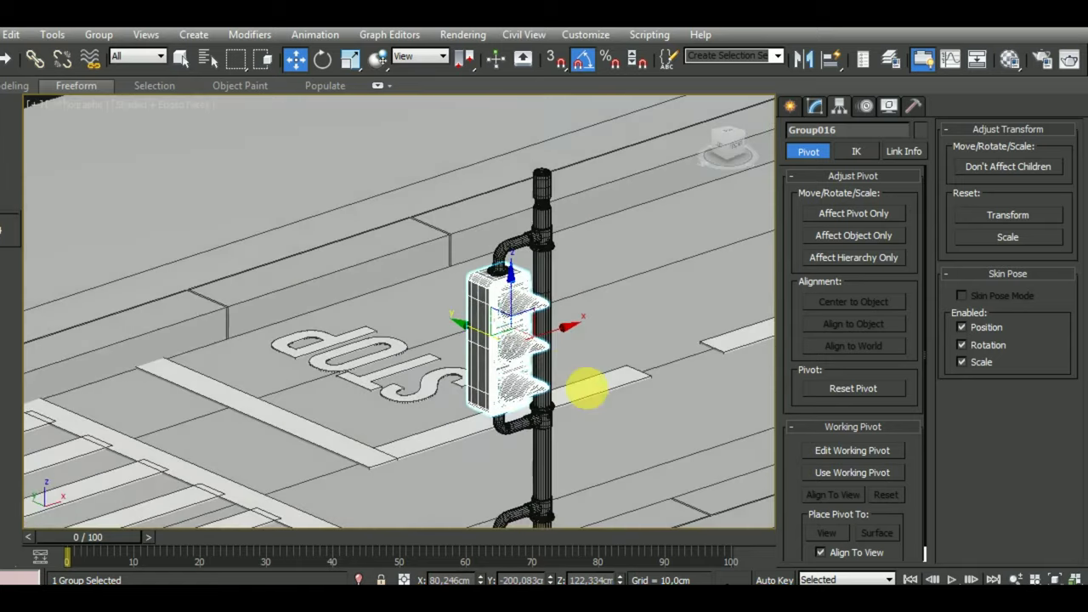
{"action": "scroll", "coordinate": [583, 381], "scroll_direction": "down", "scroll_amount": 2}
{"action": "scroll", "coordinate": [558, 281], "scroll_direction": "down", "scroll_amount": 2}
{"action": "mouse_move", "coordinate": [590, 371]}
{"action": "middle_mouse_down", "text": "alt"}
{"action": "mouse_move", "coordinate": [711, 348]}
{"action": "mouse_move", "coordinate": [604, 250]}
{"action": "middle_mouse_up", "text": "alt"}
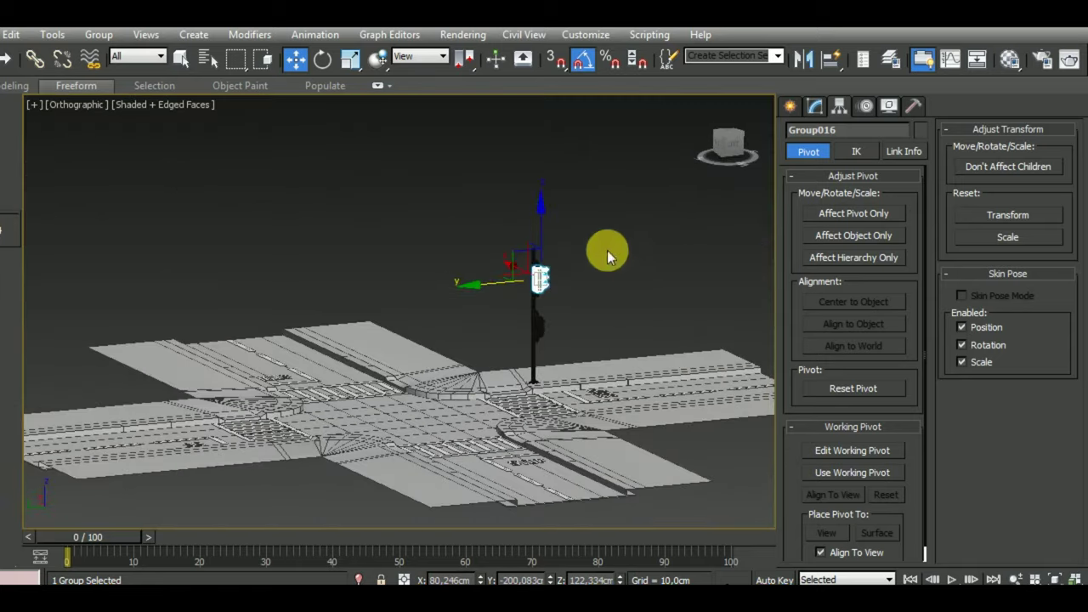
{"action": "left_click_drag", "start_coordinate": [608, 232], "coordinate": [510, 348]}
{"action": "scroll", "coordinate": [538, 370], "scroll_direction": "up", "scroll_amount": 3}
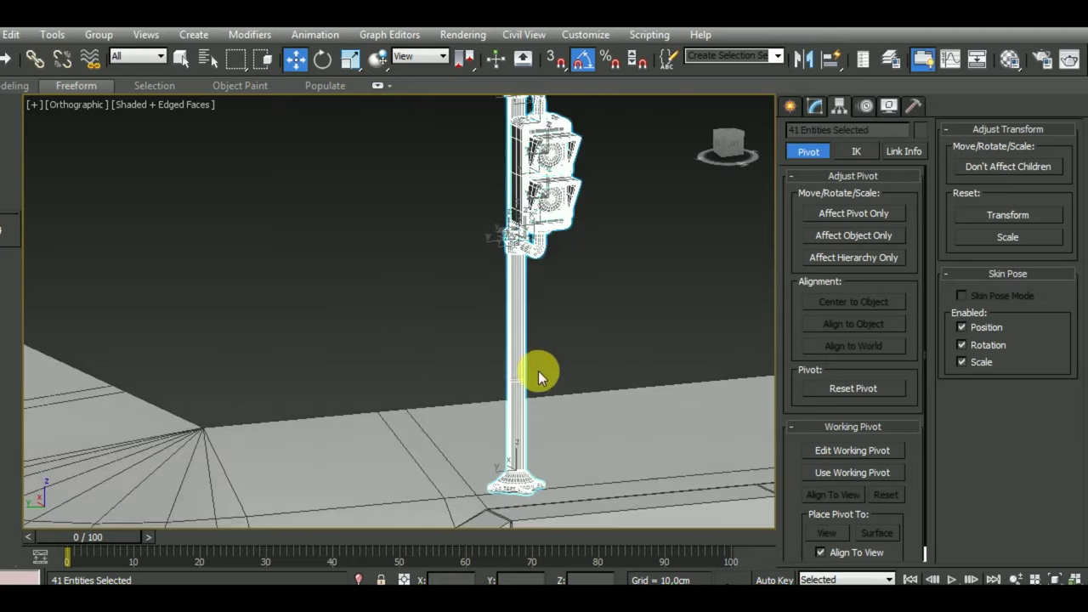
{"action": "scroll", "coordinate": [536, 373], "scroll_direction": "down", "scroll_amount": 1}
{"action": "left_click", "coordinate": [99, 34]}
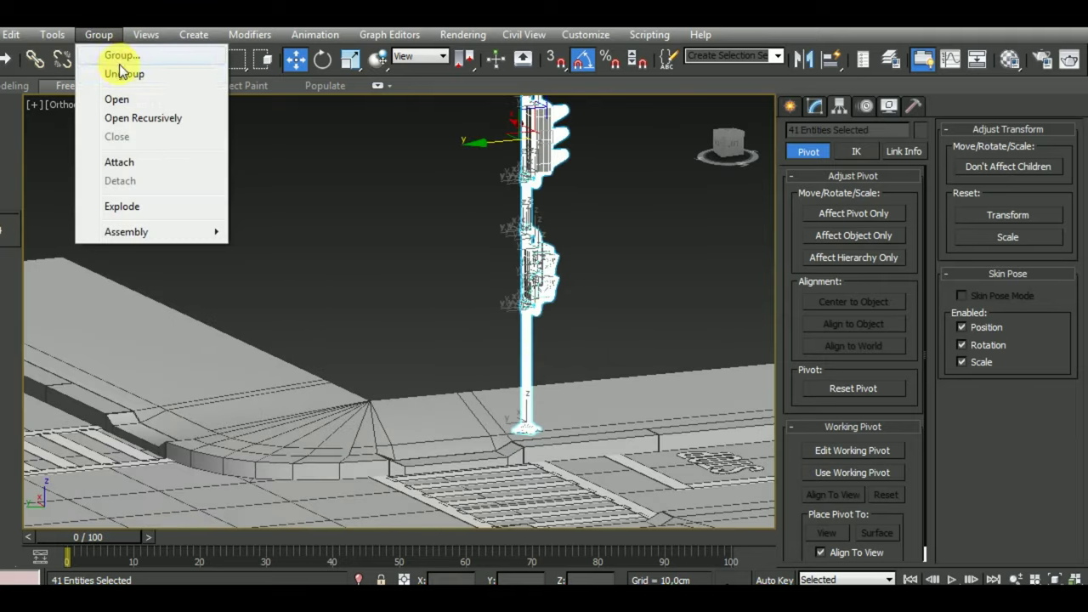
{"action": "left_click", "coordinate": [120, 55]}
{"action": "left_click", "coordinate": [545, 337]}
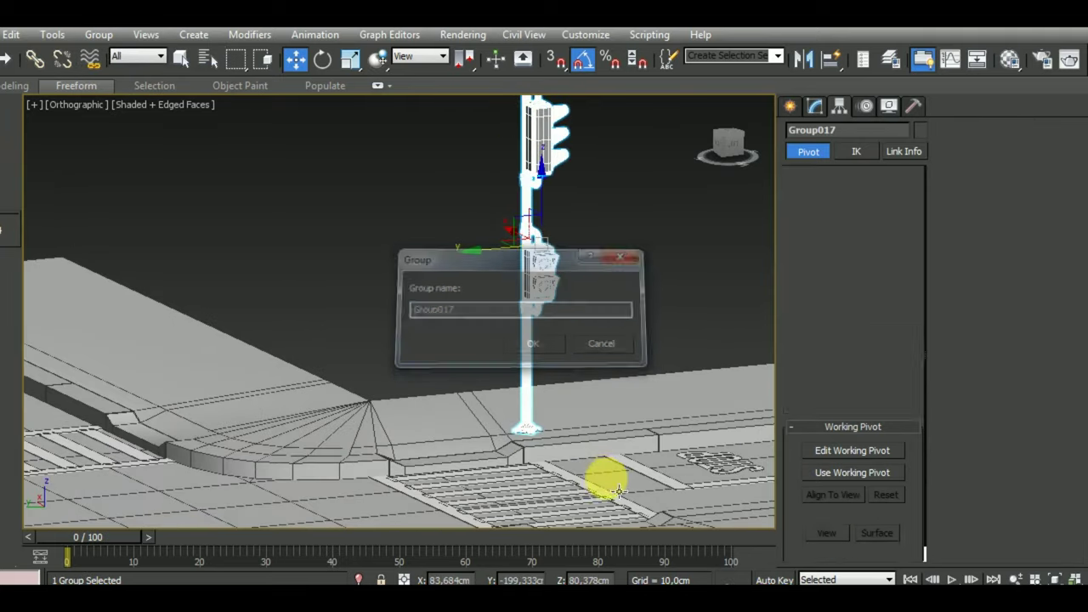
Step: Move Group017 toward the curb corner of the intersection
{"action": "middle_click_drag", "start_coordinate": [602, 474], "coordinate": [456, 505], "text": "alt"}
{"action": "scroll", "coordinate": [456, 505], "scroll_direction": "up", "scroll_amount": 3}
{"action": "scroll", "coordinate": [539, 408], "scroll_direction": "up", "scroll_amount": 2}
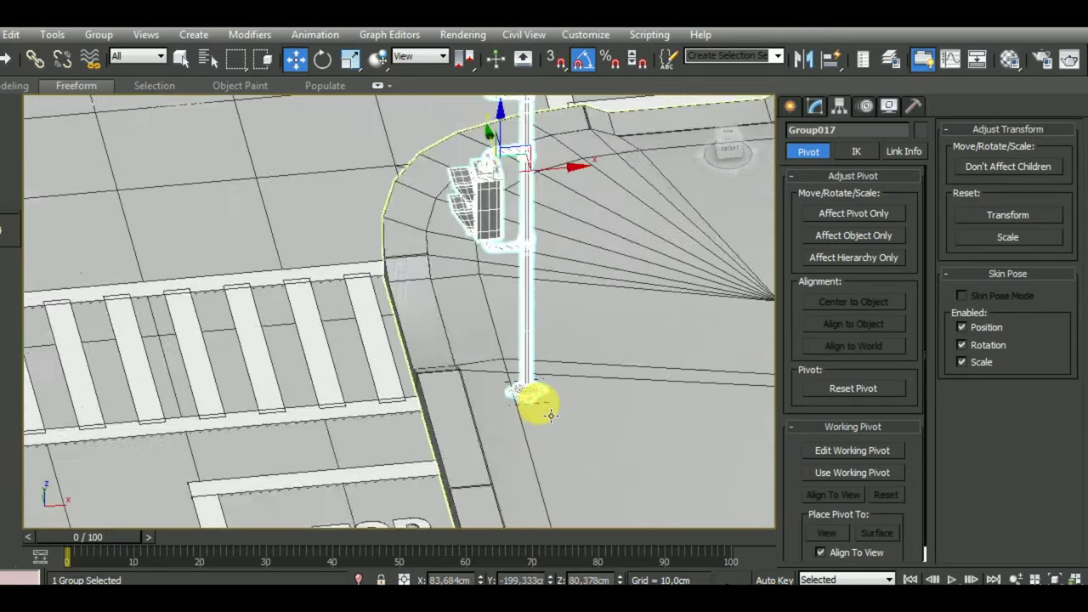
{"action": "scroll", "coordinate": [563, 446], "scroll_direction": "up", "scroll_amount": 2}
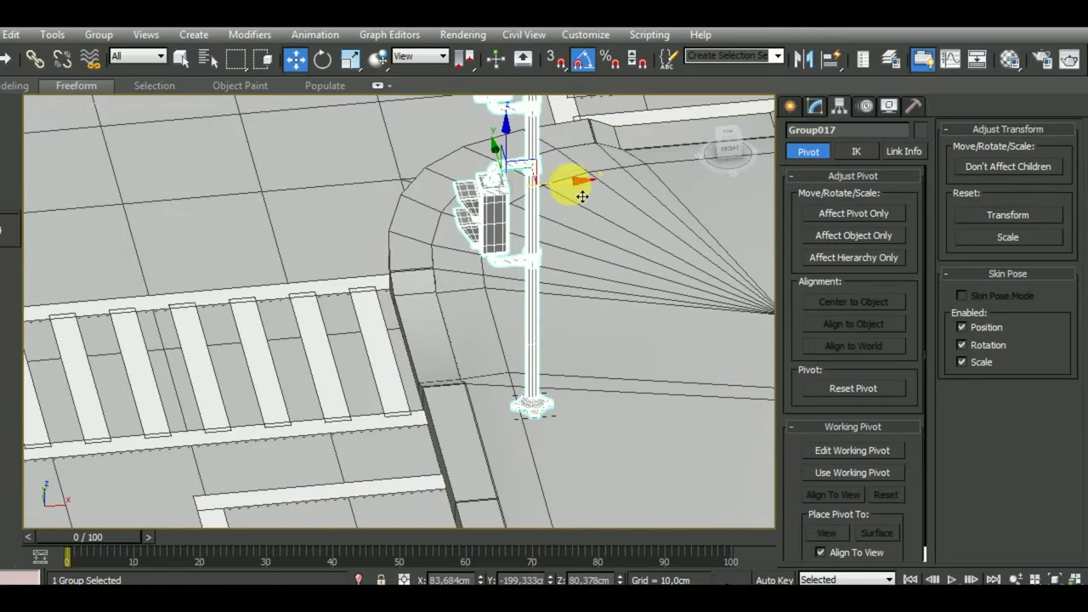
{"action": "mouse_move", "coordinate": [575, 182]}
{"action": "left_mouse_down"}
{"action": "mouse_move", "coordinate": [575, 196]}
{"action": "mouse_move", "coordinate": [559, 182]}
{"action": "left_mouse_up"}
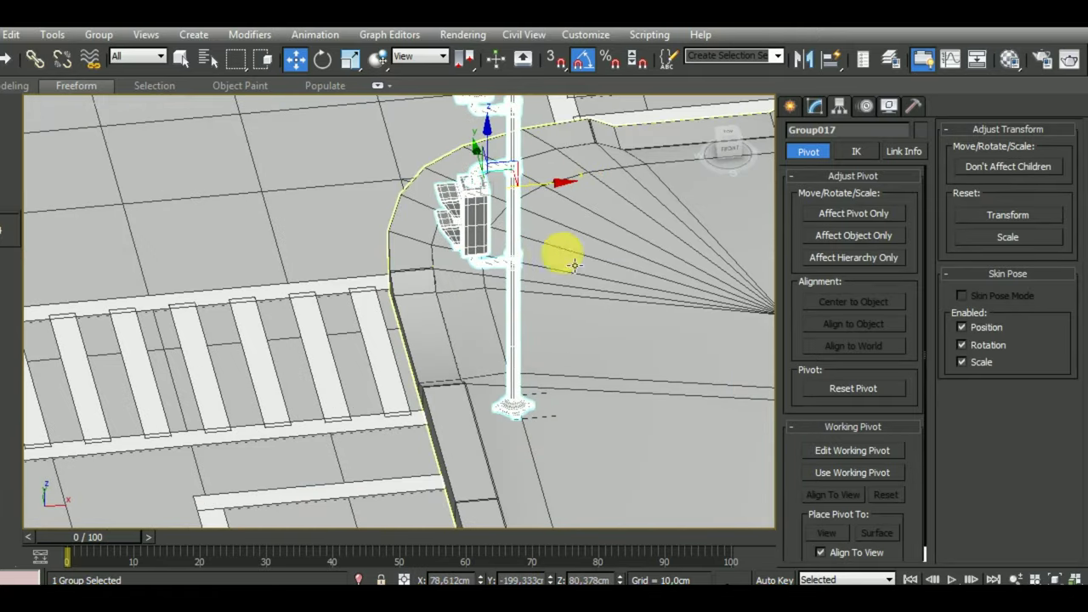
{"action": "mouse_move", "coordinate": [564, 243]}
{"action": "middle_mouse_down", "text": "alt"}
{"action": "mouse_move", "coordinate": [568, 438]}
{"action": "mouse_move", "coordinate": [546, 388]}
{"action": "mouse_move", "coordinate": [555, 426]}
{"action": "middle_mouse_up", "text": "alt"}
Step: In Front view, raise the pole so its base sits on the sidewalk
{"action": "key", "text": "f"}
{"action": "scroll", "coordinate": [566, 297], "scroll_direction": "up", "scroll_amount": 2}
{"action": "scroll", "coordinate": [578, 285], "scroll_direction": "up", "scroll_amount": 5}
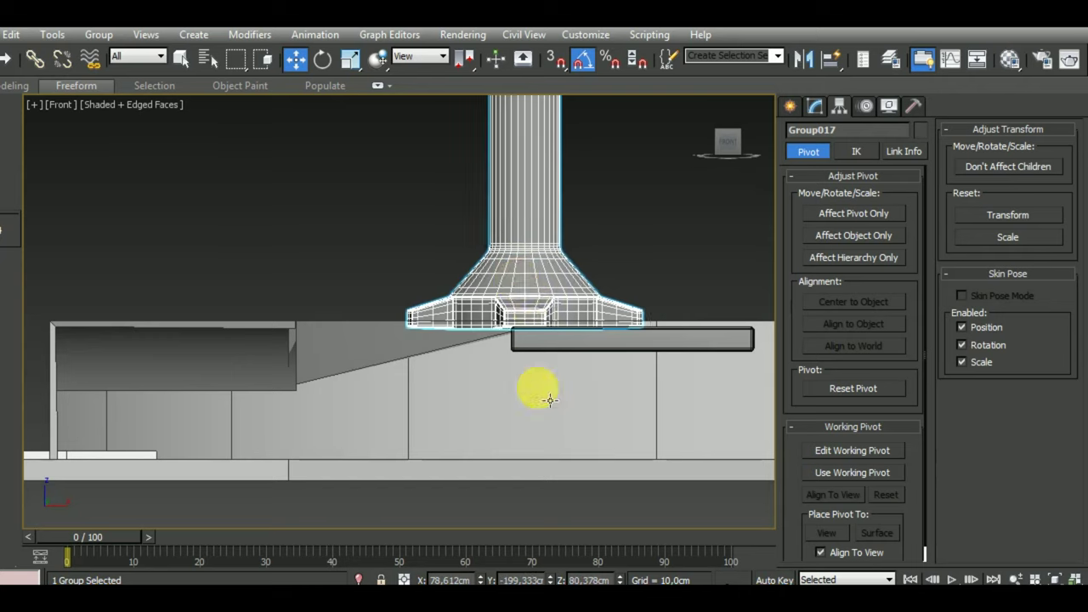
{"action": "scroll", "coordinate": [548, 404], "scroll_direction": "down", "scroll_amount": 5}
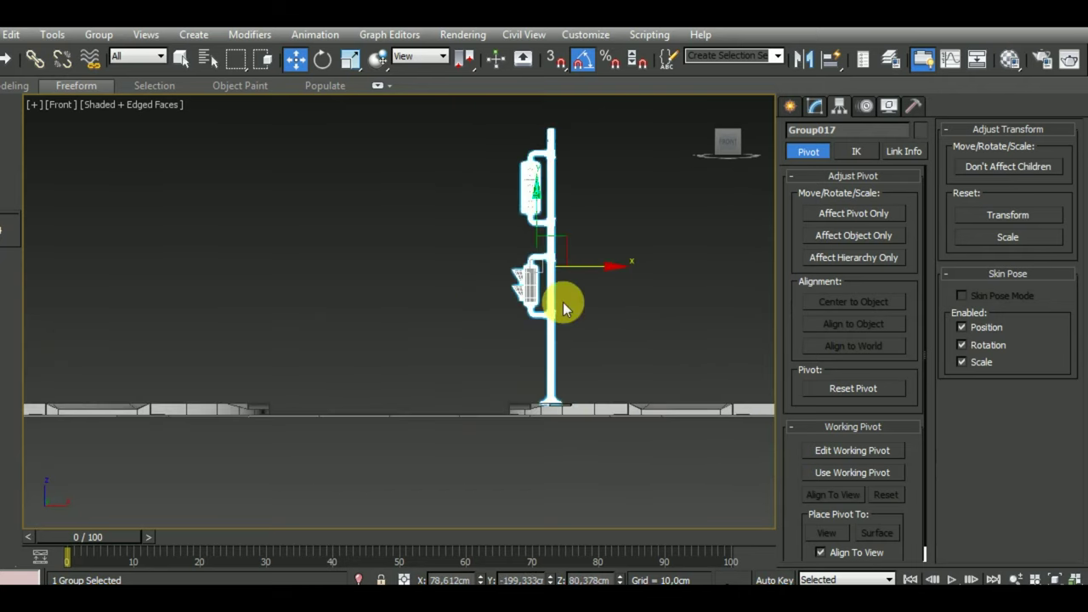
{"action": "scroll", "coordinate": [553, 415], "scroll_direction": "up", "scroll_amount": 4}
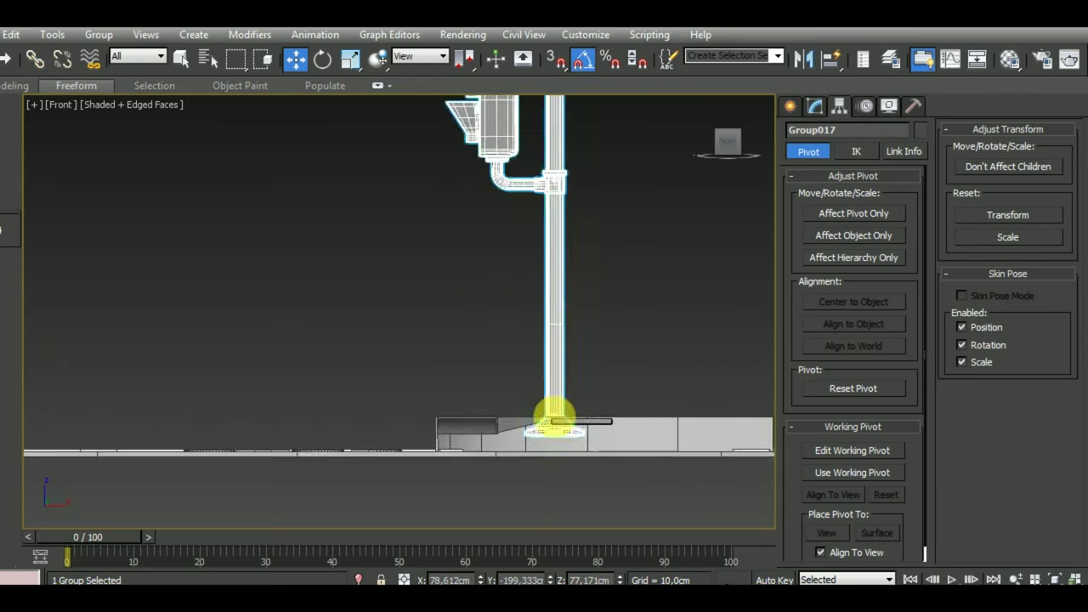
{"action": "scroll", "coordinate": [559, 384], "scroll_direction": "up", "scroll_amount": 4}
{"action": "left_click_drag", "start_coordinate": [567, 361], "coordinate": [571, 332]}
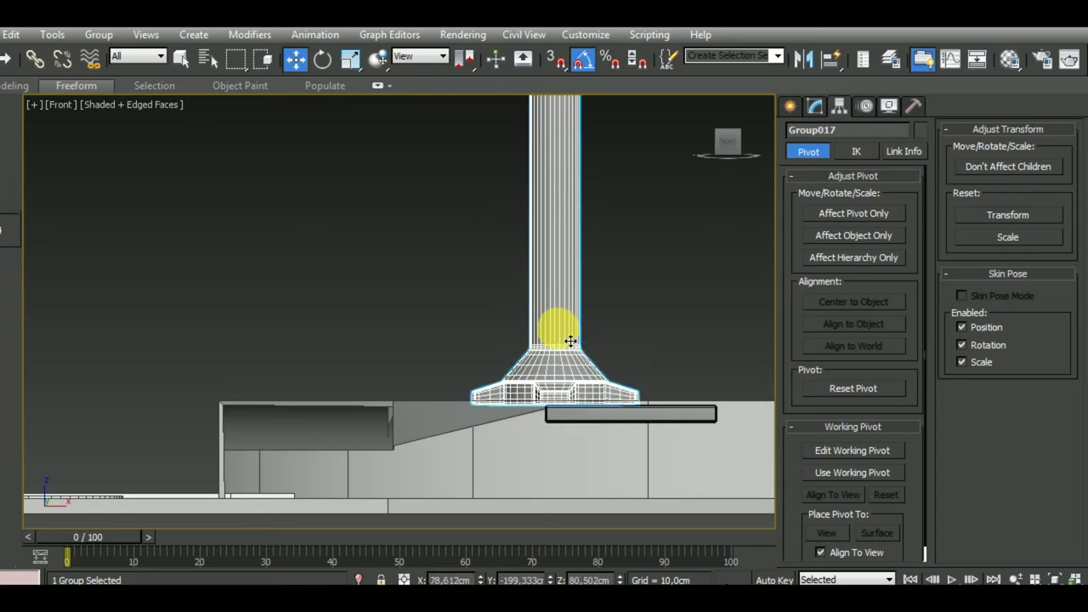
{"action": "scroll", "coordinate": [563, 391], "scroll_direction": "down", "scroll_amount": 3}
{"action": "scroll", "coordinate": [565, 422], "scroll_direction": "down", "scroll_amount": 2}
Step: Reframe the intersection in 3D, toggle edged faces off, and select Group017
{"action": "middle_click_drag", "start_coordinate": [564, 423], "coordinate": [604, 462], "text": "alt"}
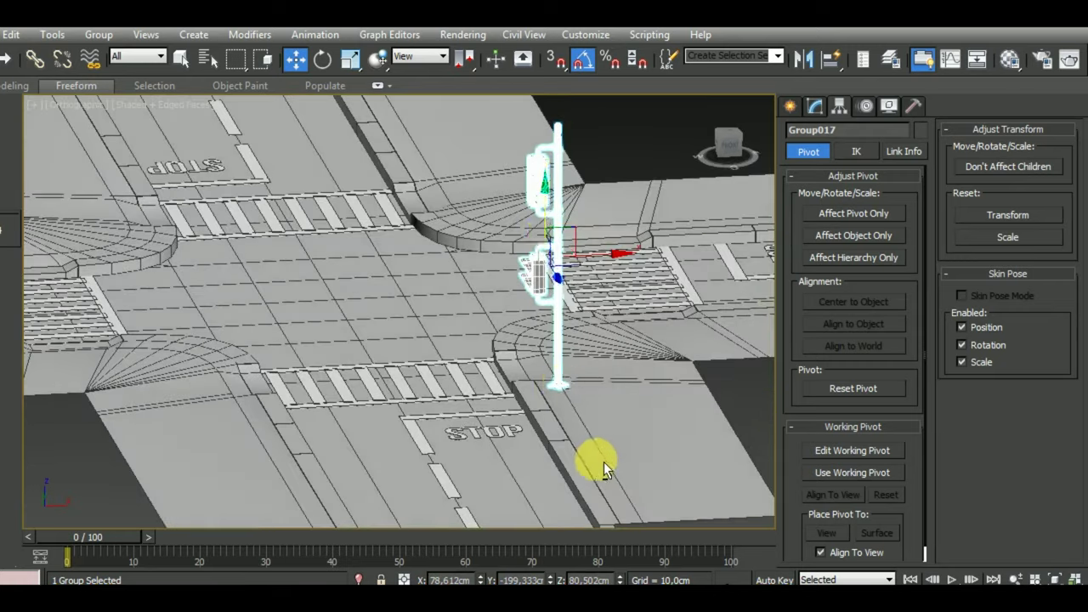
{"action": "scroll", "coordinate": [554, 383], "scroll_direction": "up", "scroll_amount": 5}
{"action": "scroll", "coordinate": [582, 446], "scroll_direction": "up", "scroll_amount": 3}
{"action": "scroll", "coordinate": [582, 445], "scroll_direction": "down", "scroll_amount": 5}
{"action": "scroll", "coordinate": [651, 417], "scroll_direction": "down", "scroll_amount": 1}
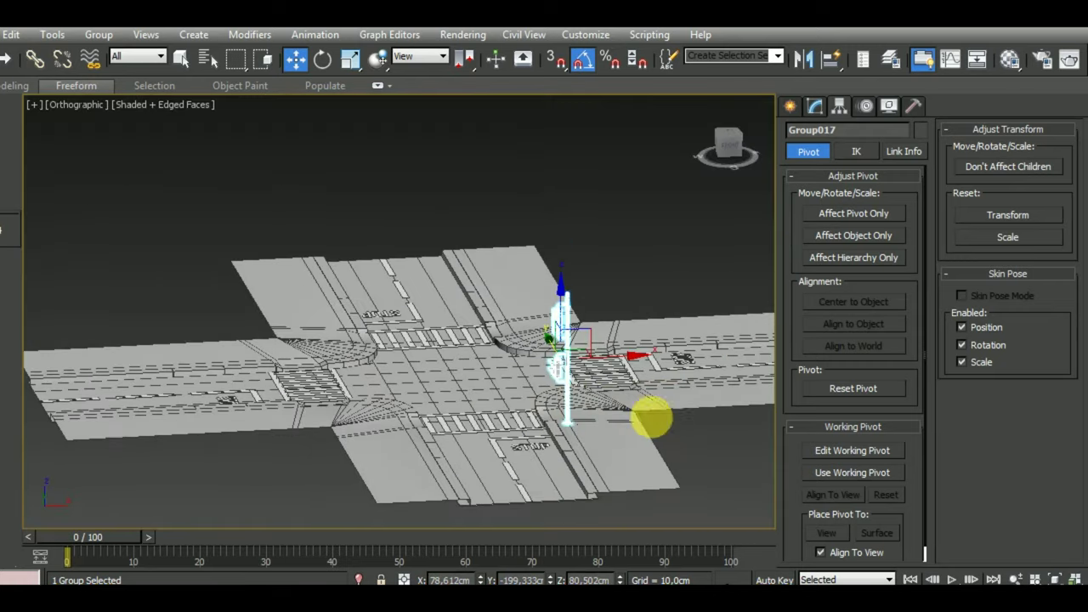
{"action": "left_click", "coordinate": [700, 449]}
{"action": "middle_click_drag", "start_coordinate": [700, 450], "coordinate": [638, 442]}
{"action": "key", "text": "F4"}
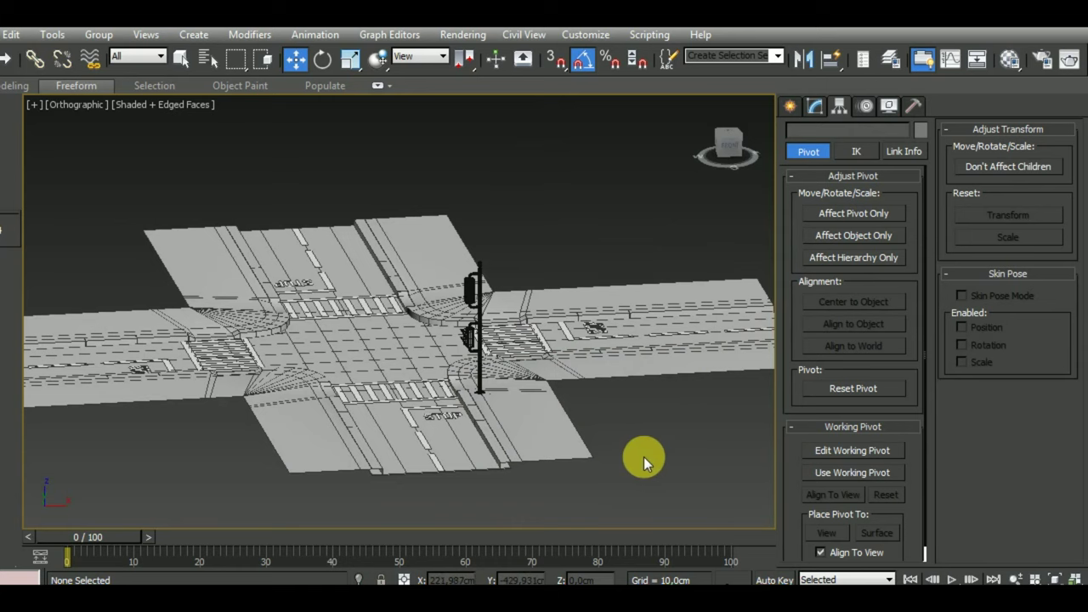
{"action": "middle_click_drag", "start_coordinate": [651, 477], "coordinate": [642, 455]}
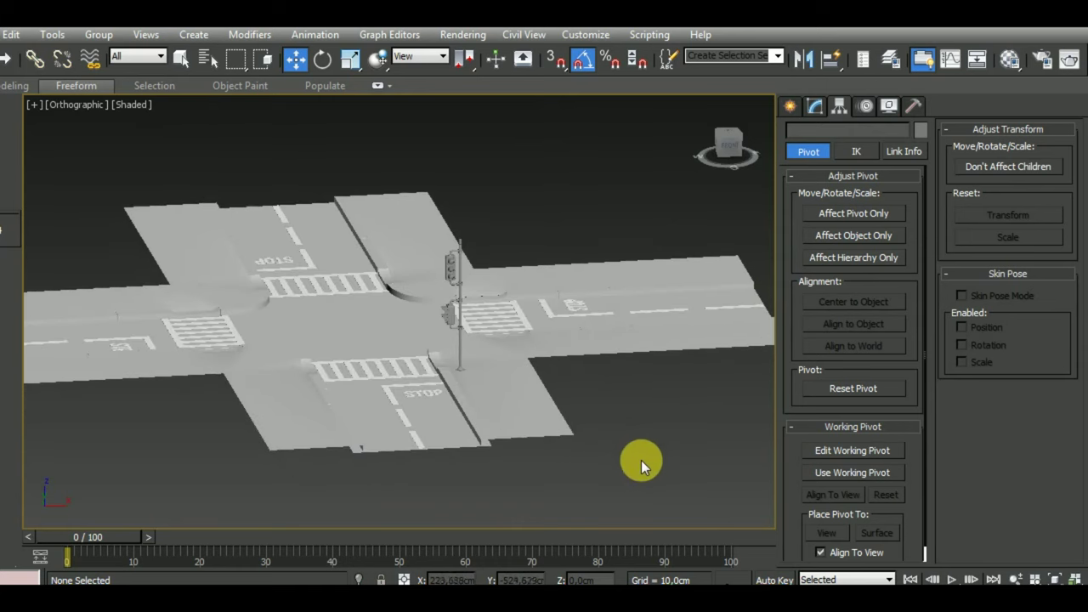
{"action": "left_click", "coordinate": [453, 268]}
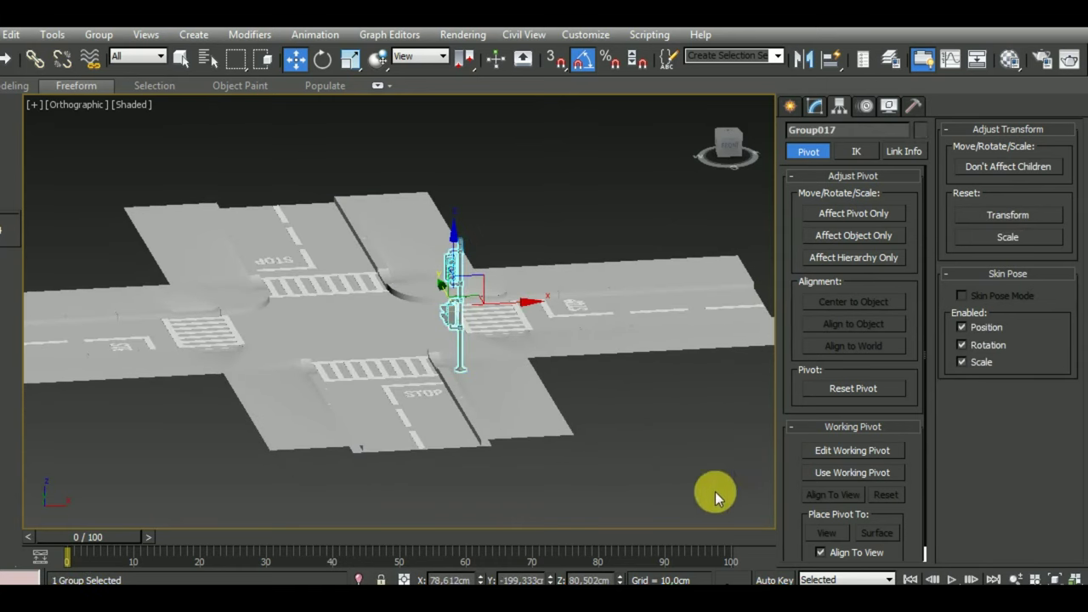
Step: Open and close the Material Editor, then turn on Edged Faces with F4
{"action": "key", "text": "m"}
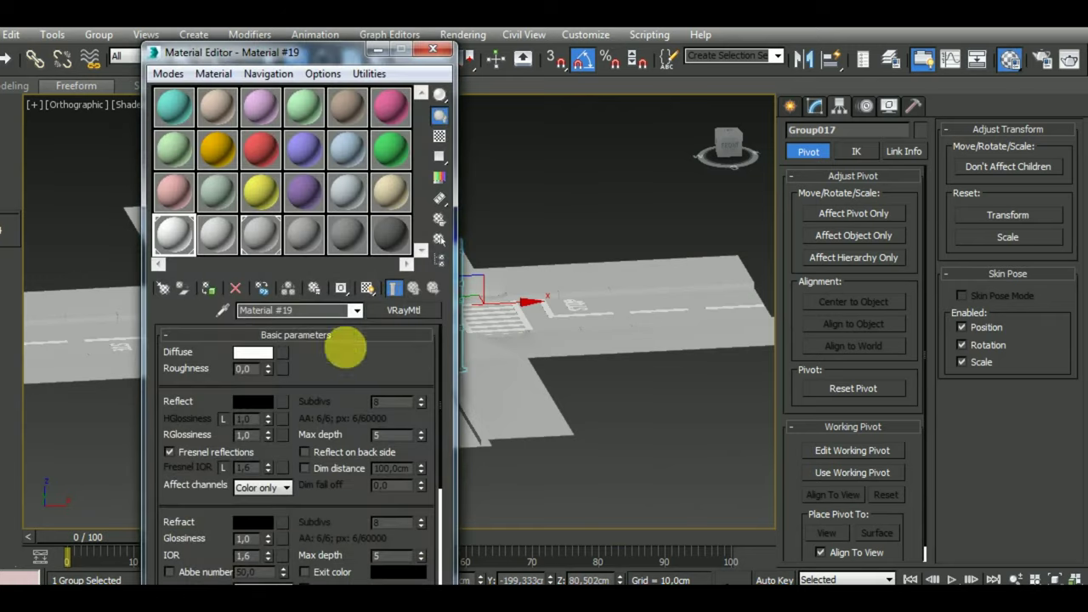
{"action": "left_click", "coordinate": [433, 49]}
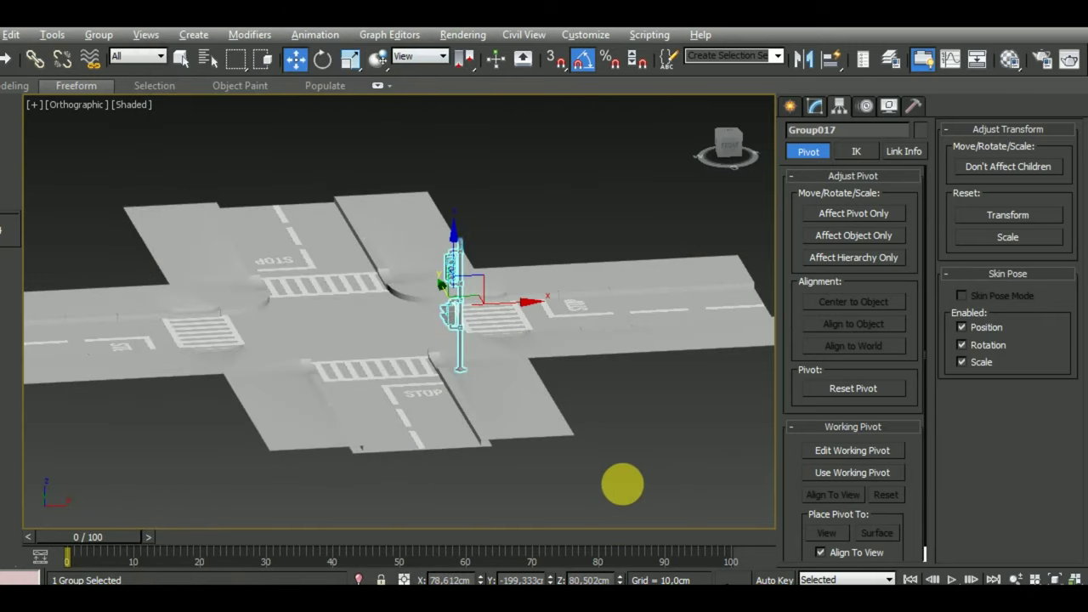
{"action": "mouse_move", "coordinate": [622, 484]}
{"action": "middle_mouse_down", "text": "alt"}
{"action": "mouse_move", "coordinate": [601, 450]}
{"action": "mouse_move", "coordinate": [658, 477]}
{"action": "mouse_move", "coordinate": [638, 471]}
{"action": "middle_mouse_up", "text": "alt"}
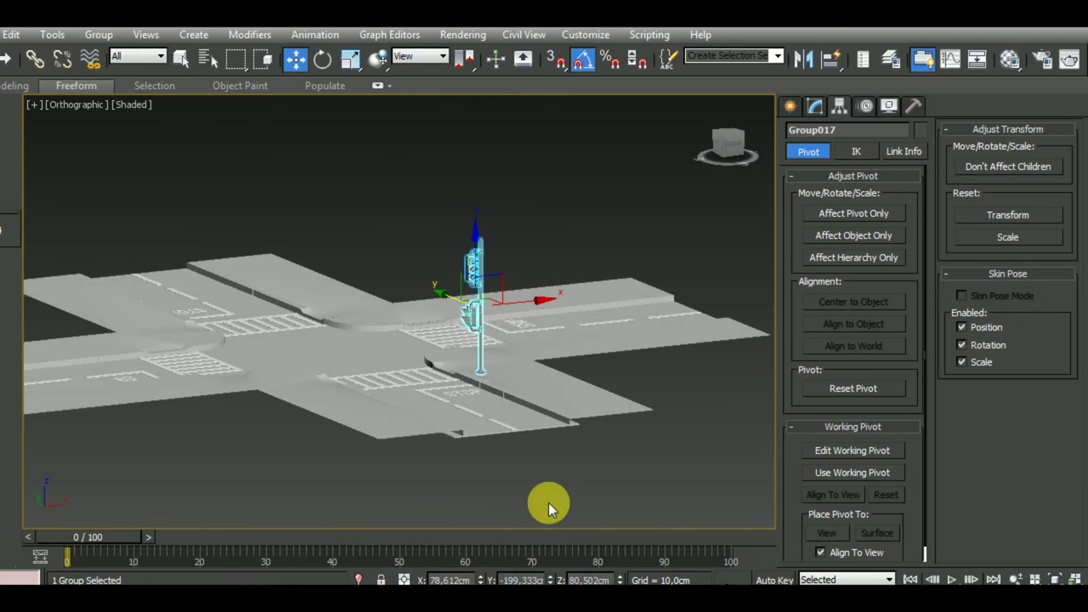
{"action": "key", "text": "F4"}
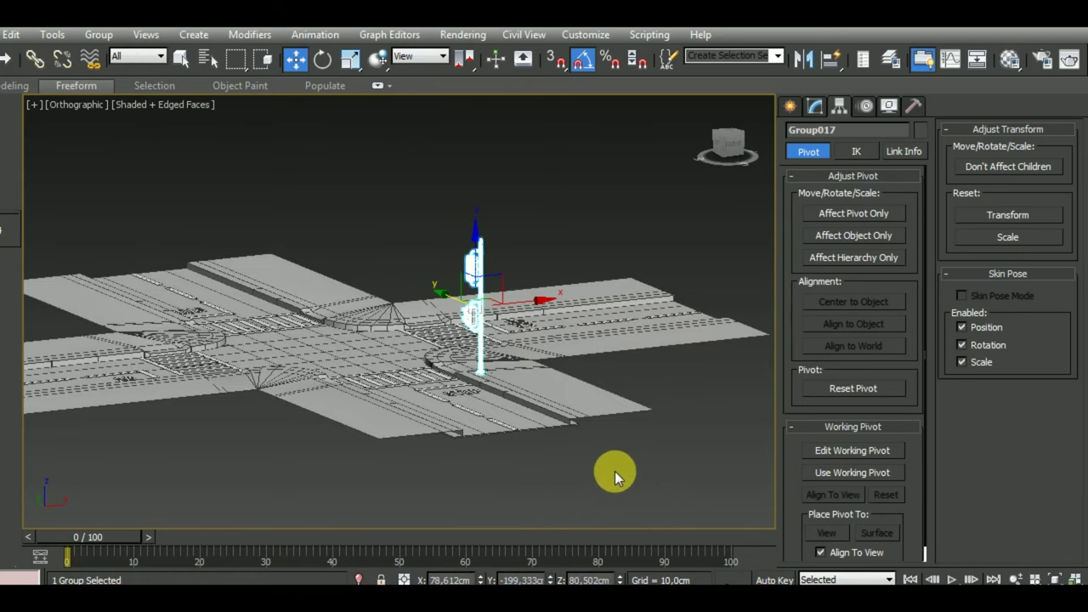
{"action": "middle_click_drag", "start_coordinate": [615, 471], "coordinate": [633, 483]}
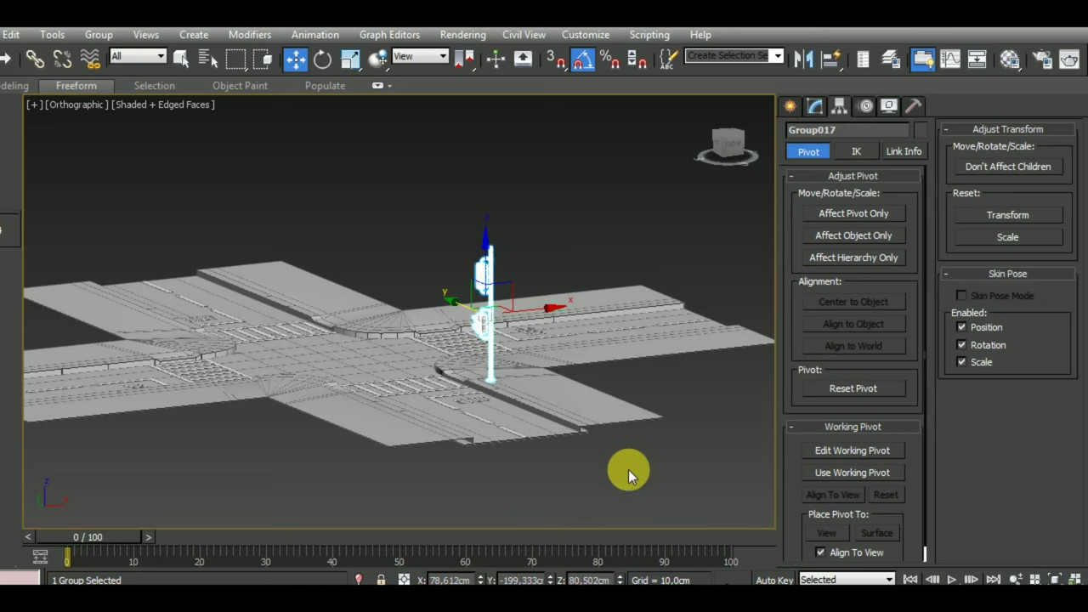
Step: Switch to Perspective view and orbit to a higher view of the intersection
{"action": "mouse_move", "coordinate": [607, 461]}
{"action": "middle_mouse_down", "text": "alt"}
{"action": "mouse_move", "coordinate": [644, 461]}
{"action": "mouse_move", "coordinate": [585, 454]}
{"action": "mouse_move", "coordinate": [638, 458]}
{"action": "middle_mouse_up", "text": "alt"}
{"action": "scroll", "coordinate": [510, 378], "scroll_direction": "up", "scroll_amount": 5}
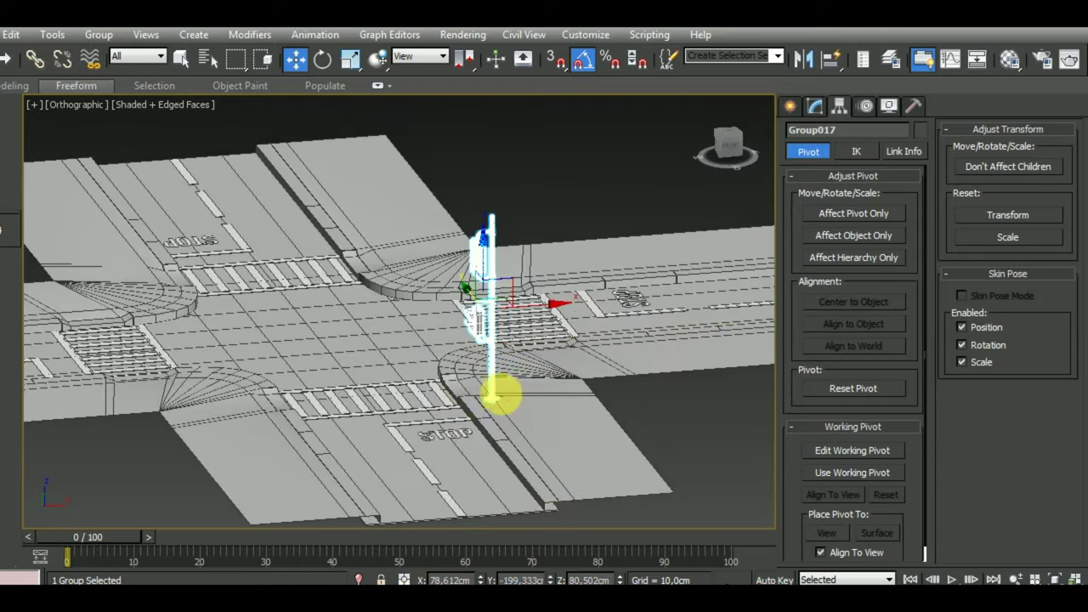
{"action": "scroll", "coordinate": [498, 388], "scroll_direction": "up", "scroll_amount": 5}
{"action": "mouse_move", "coordinate": [498, 396]}
{"action": "middle_mouse_down", "text": "alt"}
{"action": "mouse_move", "coordinate": [612, 449]}
{"action": "mouse_move", "coordinate": [578, 383]}
{"action": "mouse_move", "coordinate": [553, 382]}
{"action": "mouse_move", "coordinate": [539, 414]}
{"action": "mouse_move", "coordinate": [505, 361]}
{"action": "middle_mouse_up", "text": "alt"}
{"action": "key", "text": "p"}
{"action": "scroll", "coordinate": [504, 362], "scroll_direction": "down", "scroll_amount": 5}
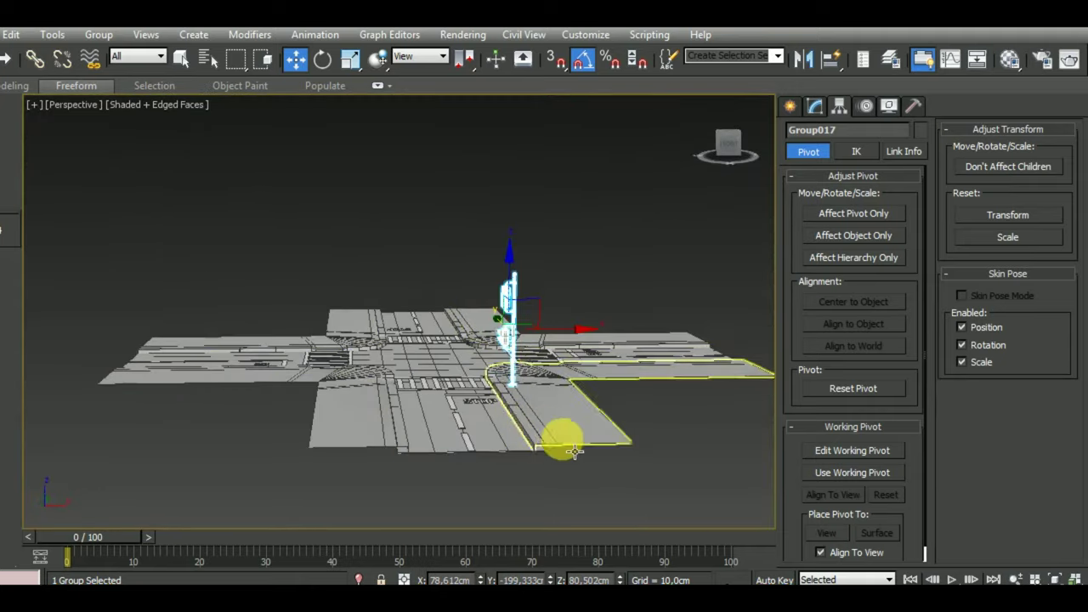
{"action": "mouse_move", "coordinate": [564, 439]}
{"action": "middle_mouse_down", "text": "alt"}
{"action": "mouse_move", "coordinate": [632, 450]}
{"action": "mouse_move", "coordinate": [673, 365]}
{"action": "middle_mouse_up", "text": "alt"}
{"action": "left_click", "coordinate": [672, 365]}
{"action": "scroll", "coordinate": [547, 329], "scroll_direction": "up", "scroll_amount": 5}
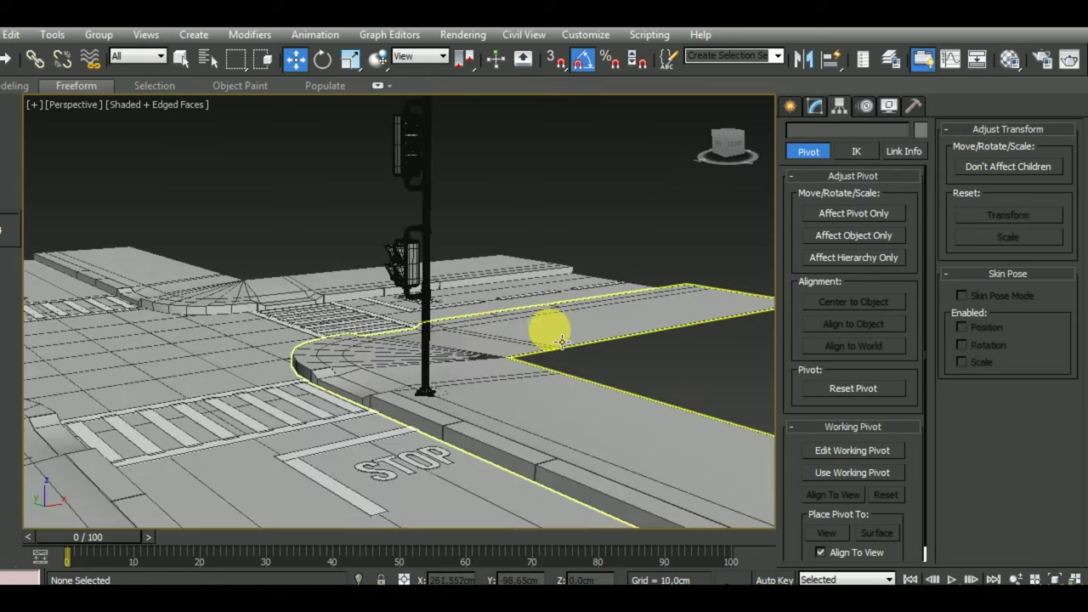
{"action": "scroll", "coordinate": [546, 340], "scroll_direction": "down", "scroll_amount": 2}
Step: Uniformly scale the traffic-light pole group down to 94%
{"action": "left_click", "coordinate": [486, 301]}
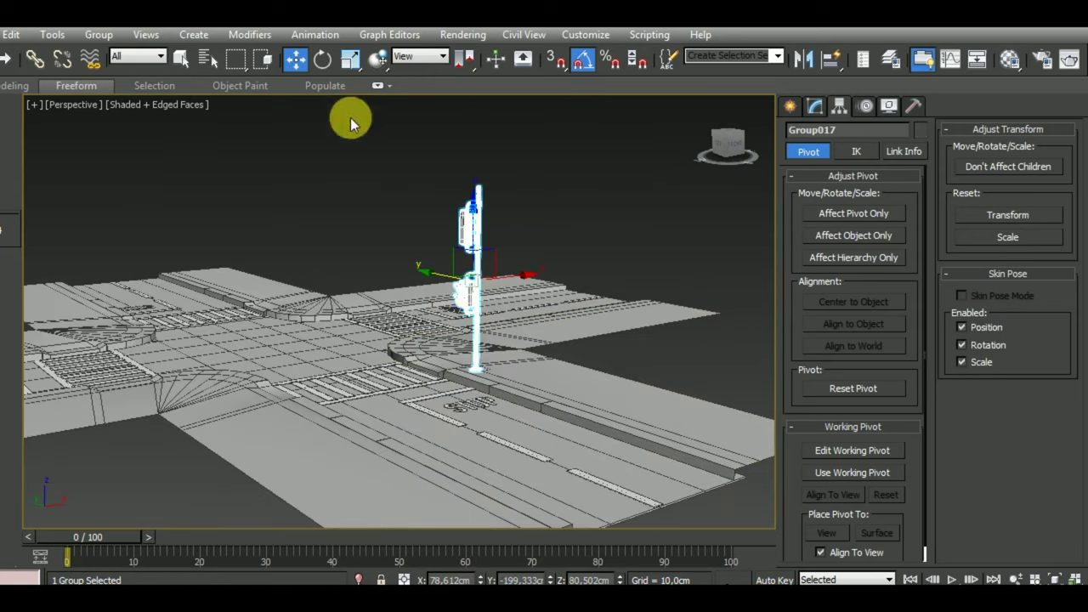
{"action": "left_click", "coordinate": [349, 59]}
{"action": "left_click_drag", "start_coordinate": [488, 246], "coordinate": [490, 252]}
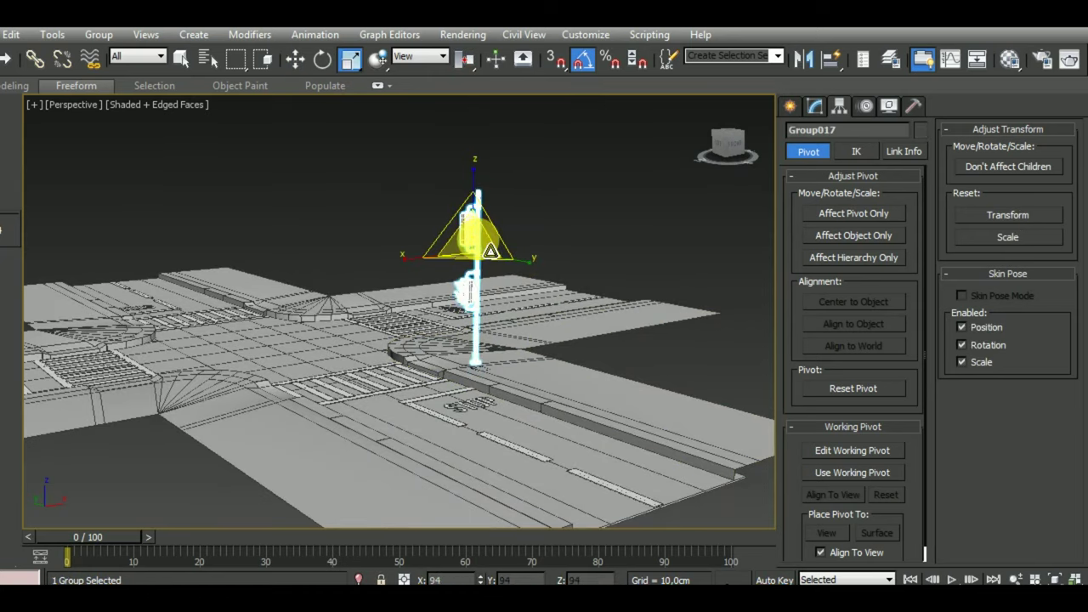
Step: Lower the pole group to Z 79,091 cm so its base rests on the sidewalk
{"action": "key", "text": "w"}
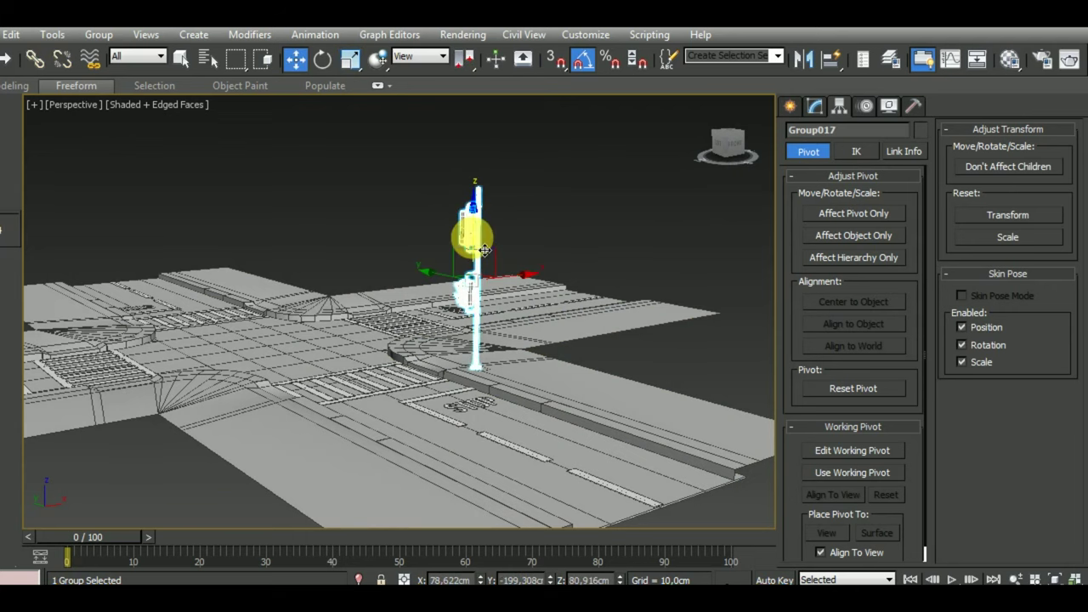
{"action": "left_click_drag", "start_coordinate": [485, 249], "coordinate": [490, 369]}
{"action": "scroll", "coordinate": [408, 370], "scroll_direction": "up", "scroll_amount": 5}
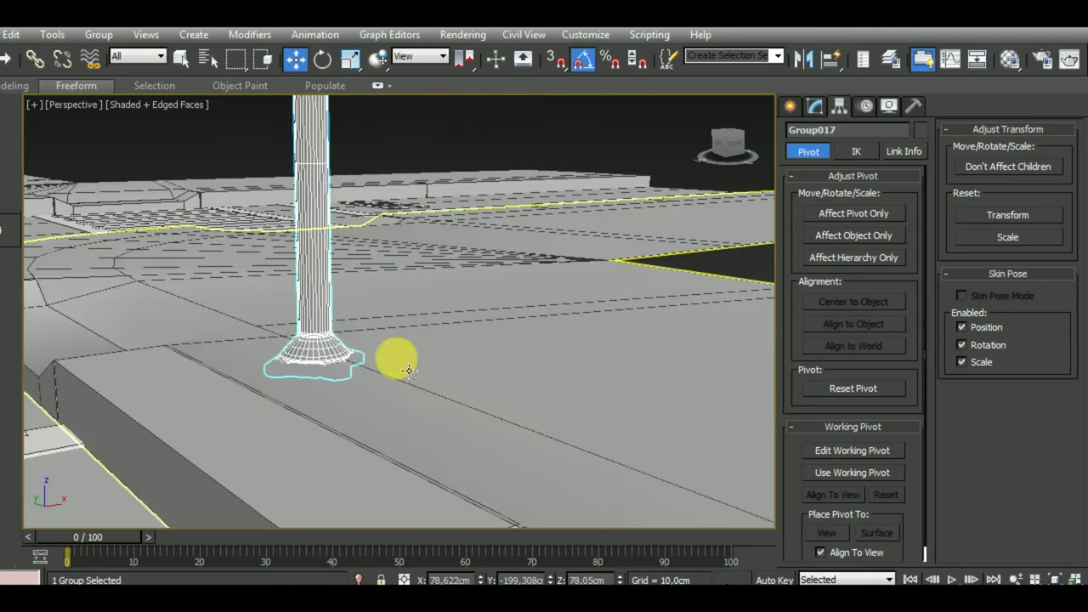
{"action": "left_click_drag", "start_coordinate": [328, 328], "coordinate": [336, 324]}
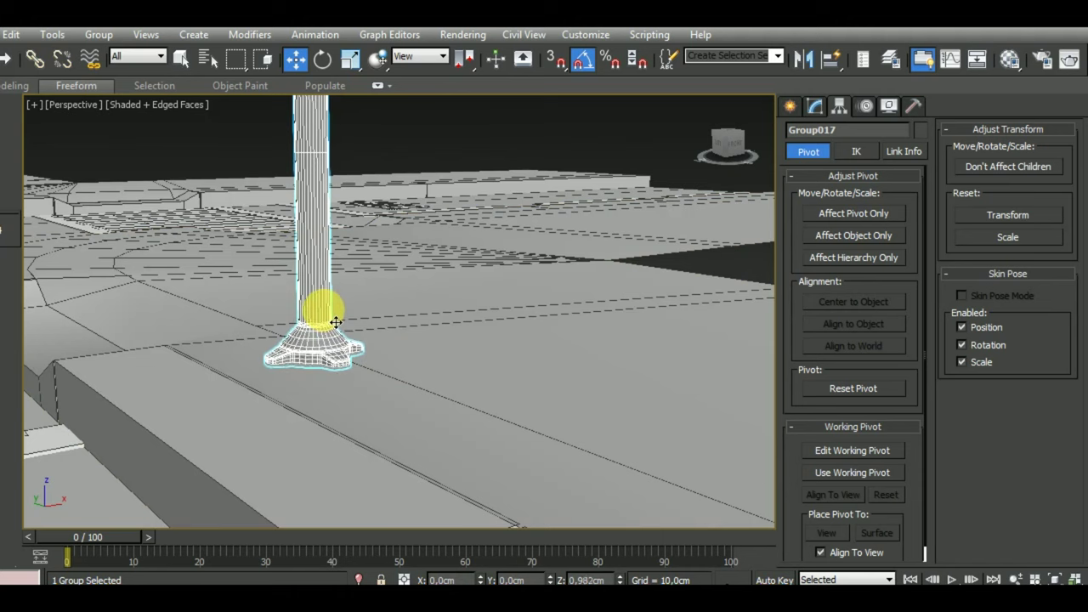
{"action": "scroll", "coordinate": [464, 367], "scroll_direction": "down", "scroll_amount": 5}
{"action": "scroll", "coordinate": [481, 369], "scroll_direction": "down", "scroll_amount": 5}
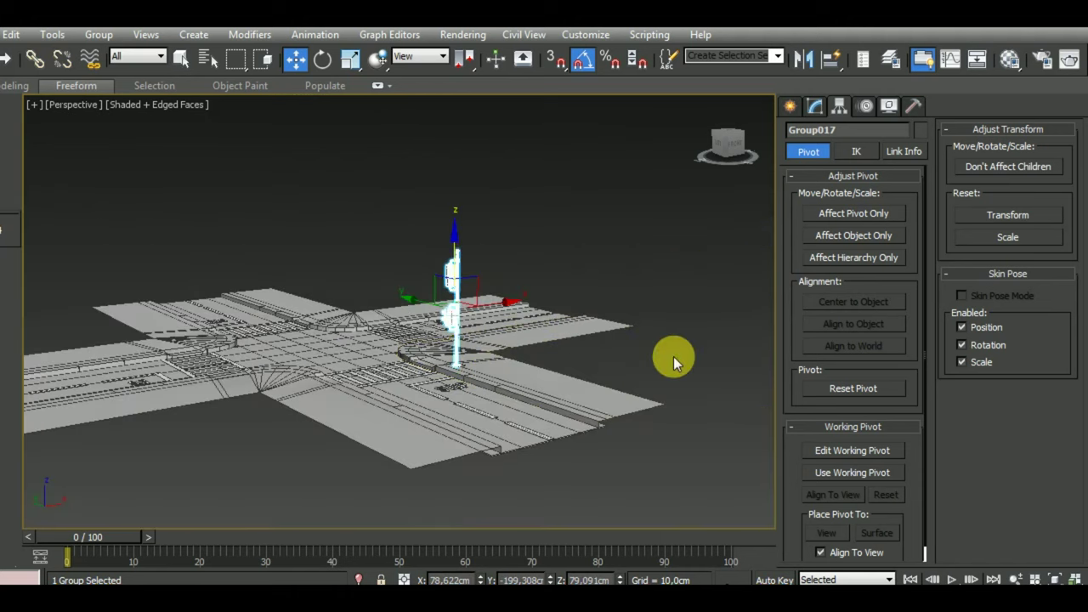
Step: Reselect the traffic-light pole group and bring up its pivot adjustment settings
{"action": "left_click", "coordinate": [682, 393]}
{"action": "left_click", "coordinate": [464, 328]}
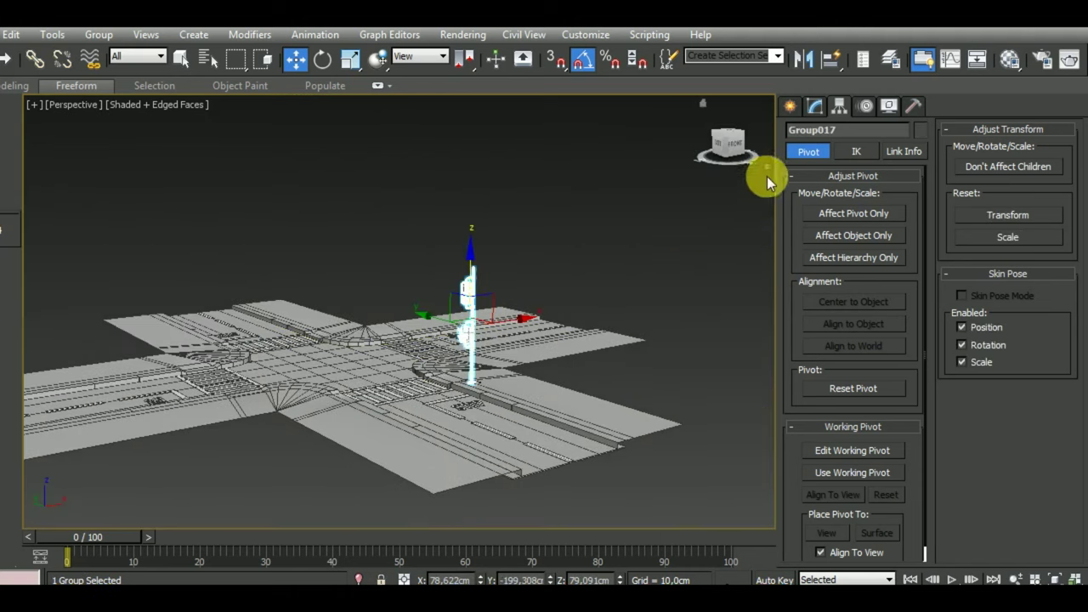
{"action": "left_click", "coordinate": [815, 105]}
{"action": "left_click", "coordinate": [839, 106]}
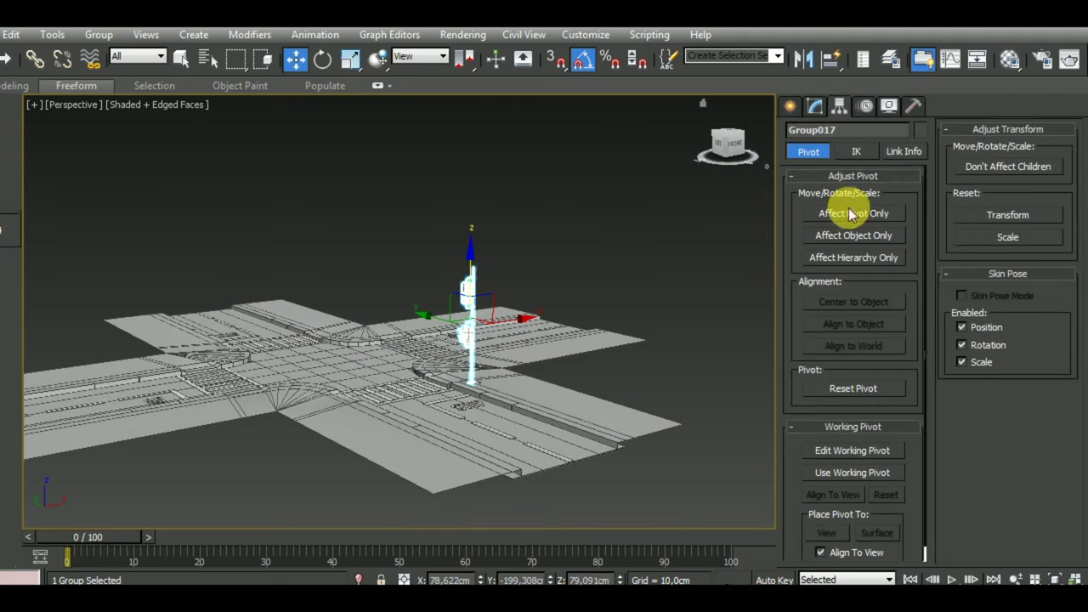
Step: Move the pole group's pivot to X 0, Y 0 at the intersection centre
{"action": "left_click", "coordinate": [850, 214]}
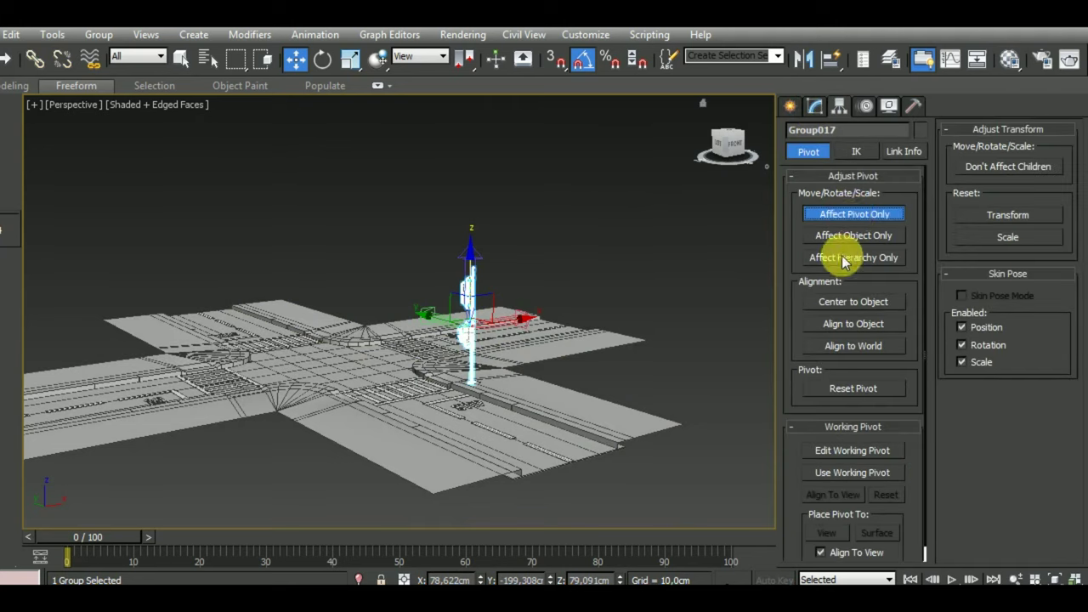
{"action": "right_click", "coordinate": [482, 579]}
{"action": "right_click", "coordinate": [550, 579]}
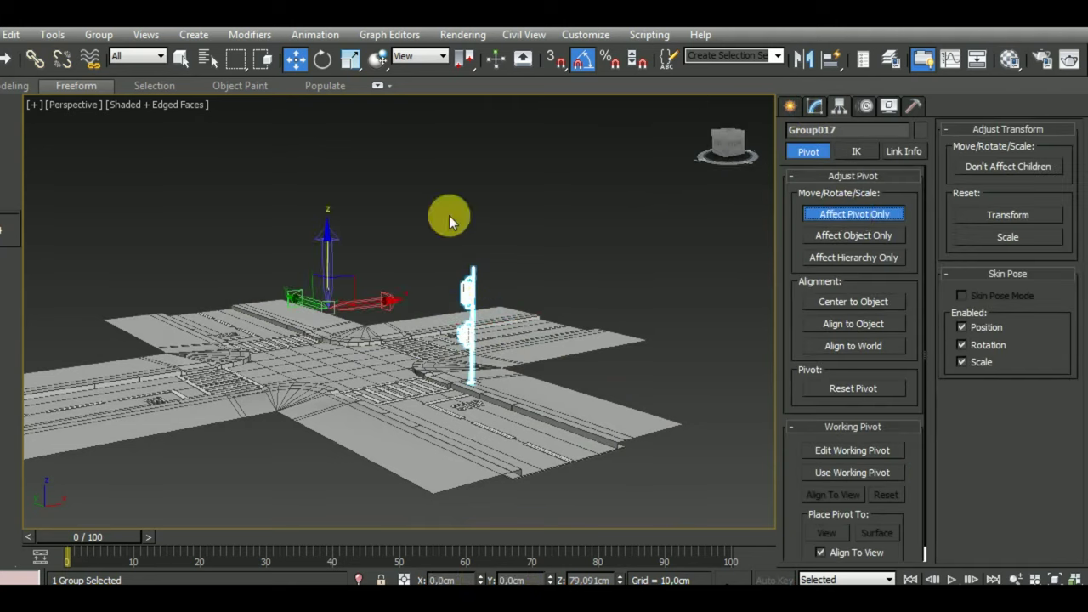
{"action": "left_click", "coordinate": [321, 60]}
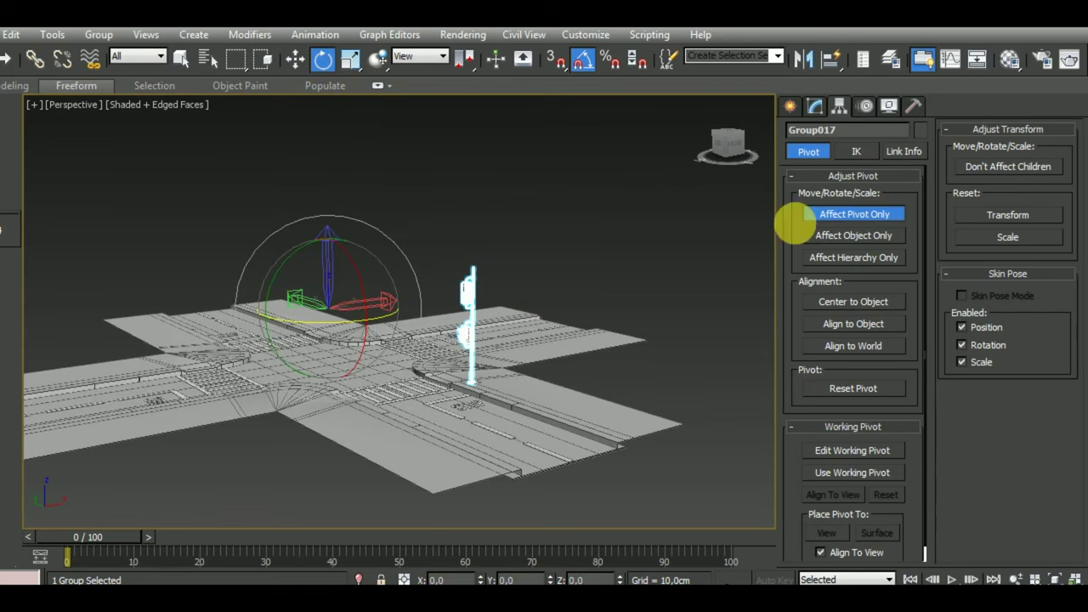
{"action": "left_click", "coordinate": [831, 213]}
Step: Shift-rotate the pole 90° around the centre, creating 3 copies for the other corners
{"action": "middle_click_drag", "start_coordinate": [635, 343], "coordinate": [519, 141], "text": "alt"}
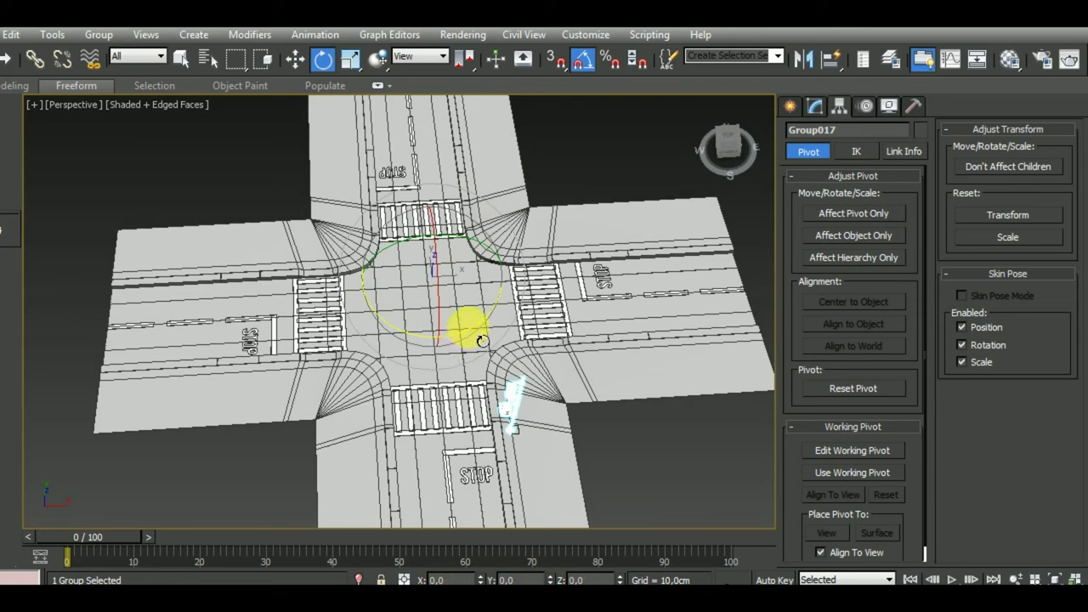
{"action": "left_click_drag", "start_coordinate": [482, 341], "coordinate": [387, 339], "text": "shift"}
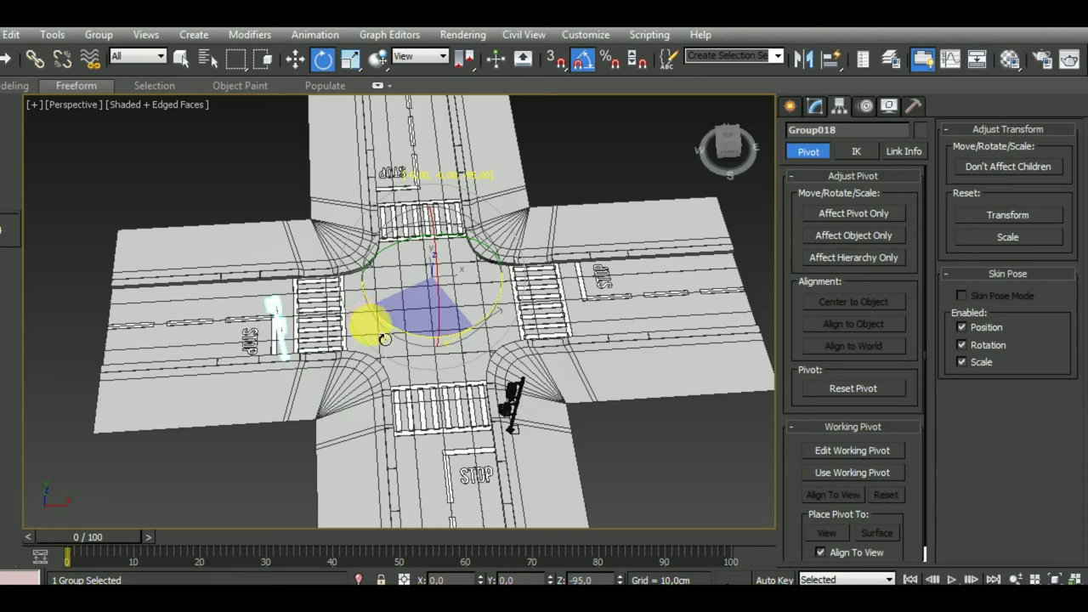
{"action": "left_click_drag", "start_coordinate": [386, 340], "coordinate": [386, 340], "text": "shift"}
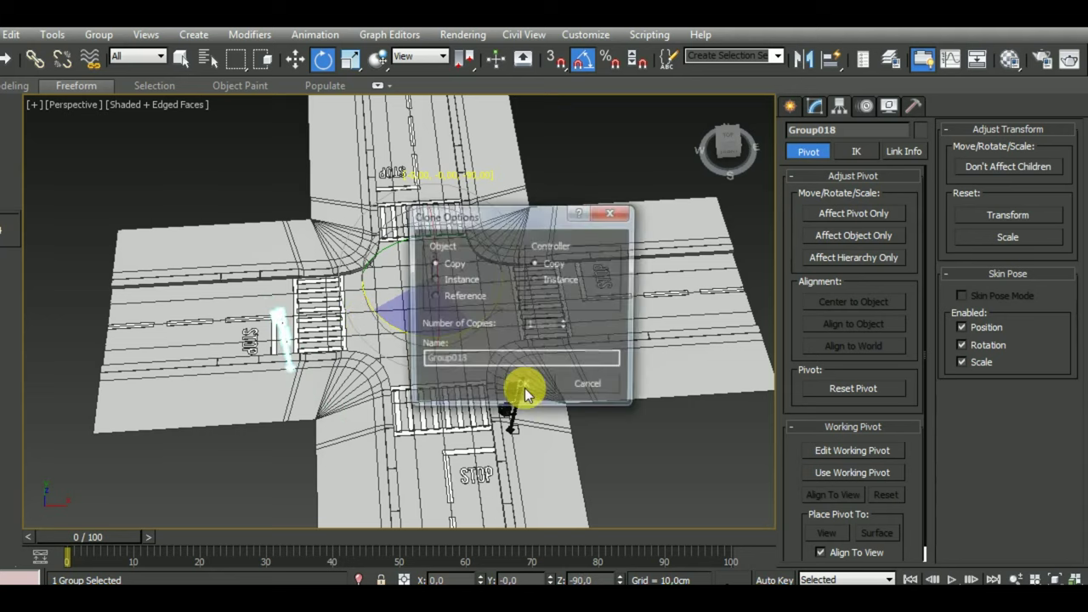
{"action": "left_click", "coordinate": [566, 322]}
{"action": "left_click", "coordinate": [565, 323]}
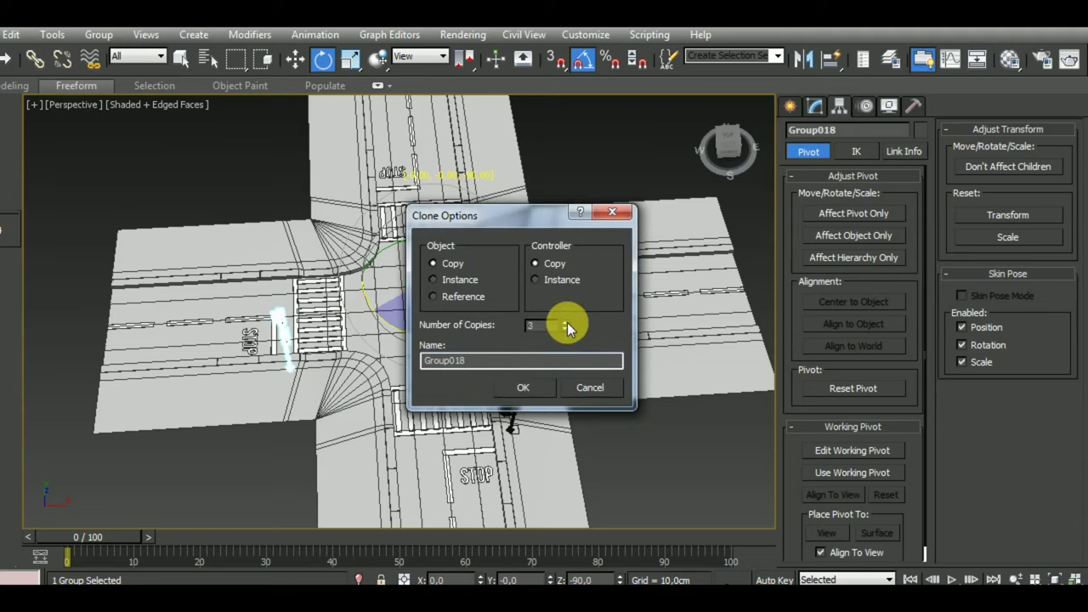
{"action": "left_click", "coordinate": [523, 387]}
{"action": "mouse_move", "coordinate": [620, 424]}
{"action": "middle_mouse_down", "text": "alt"}
{"action": "mouse_move", "coordinate": [684, 435]}
{"action": "mouse_move", "coordinate": [732, 383]}
{"action": "mouse_move", "coordinate": [677, 392]}
{"action": "mouse_move", "coordinate": [678, 365]}
{"action": "middle_mouse_up", "text": "alt"}
{"action": "left_click", "coordinate": [700, 410]}
Step: Zoom out and orbit the Perspective view to inspect the crossroad with its four traffic lights
{"action": "scroll", "coordinate": [520, 326], "scroll_direction": "up", "scroll_amount": 3}
{"action": "scroll", "coordinate": [520, 325], "scroll_direction": "down", "scroll_amount": 1}
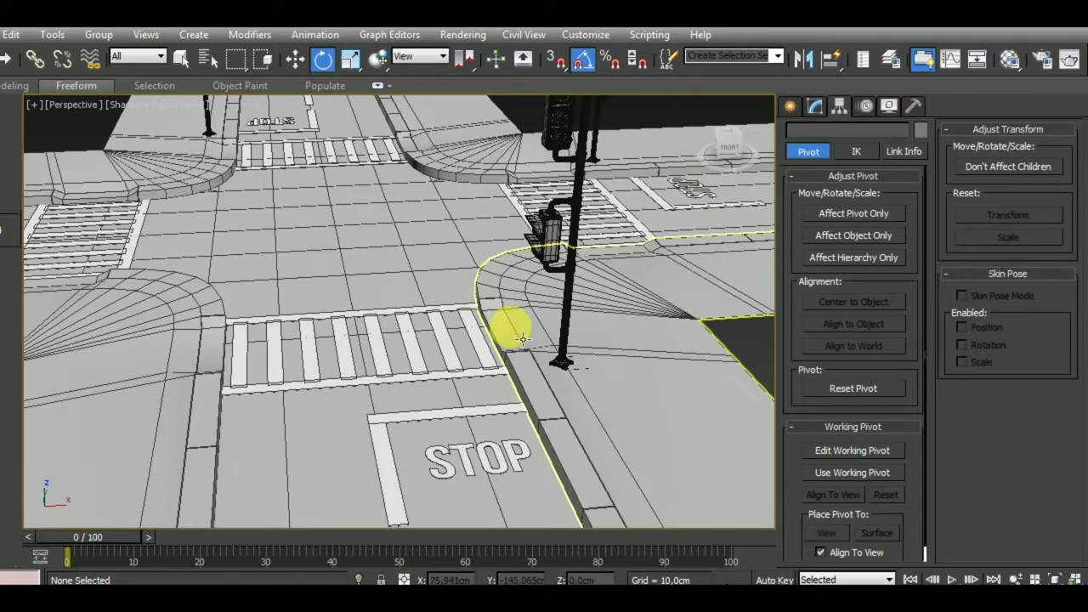
{"action": "scroll", "coordinate": [513, 328], "scroll_direction": "down", "scroll_amount": 1}
{"action": "scroll", "coordinate": [516, 327], "scroll_direction": "down", "scroll_amount": 1}
{"action": "scroll", "coordinate": [527, 332], "scroll_direction": "down", "scroll_amount": 1}
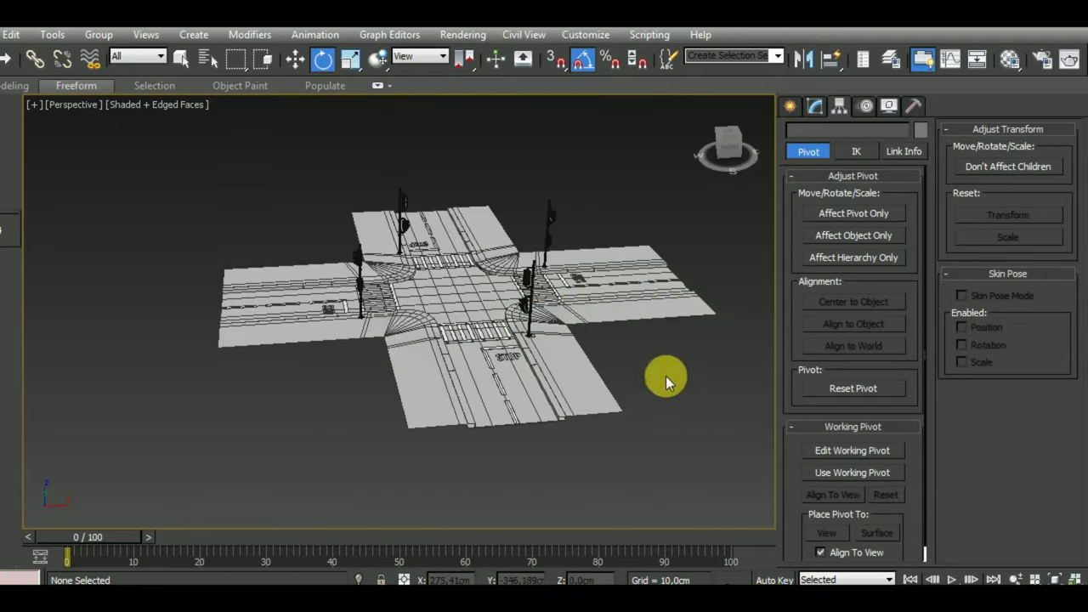
{"action": "scroll", "coordinate": [607, 377], "scroll_direction": "down", "scroll_amount": 1}
{"action": "scroll", "coordinate": [595, 372], "scroll_direction": "down", "scroll_amount": 2}
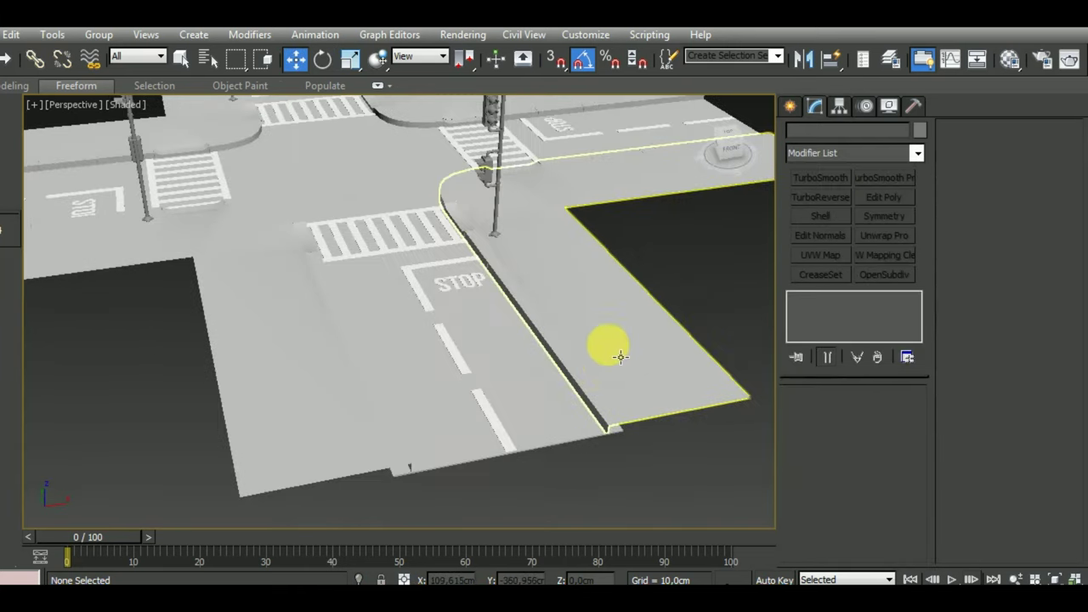
{"action": "mouse_move", "coordinate": [620, 356]}
{"action": "middle_mouse_down", "text": "alt"}
{"action": "mouse_move", "coordinate": [722, 358]}
{"action": "mouse_move", "coordinate": [684, 379]}
{"action": "mouse_move", "coordinate": [603, 364]}
{"action": "mouse_move", "coordinate": [559, 423]}
{"action": "middle_mouse_up", "text": "alt"}
{"action": "scroll", "coordinate": [603, 363], "scroll_direction": "down", "scroll_amount": 2}
{"action": "scroll", "coordinate": [593, 352], "scroll_direction": "down", "scroll_amount": 2}
{"action": "scroll", "coordinate": [576, 340], "scroll_direction": "down", "scroll_amount": 4}
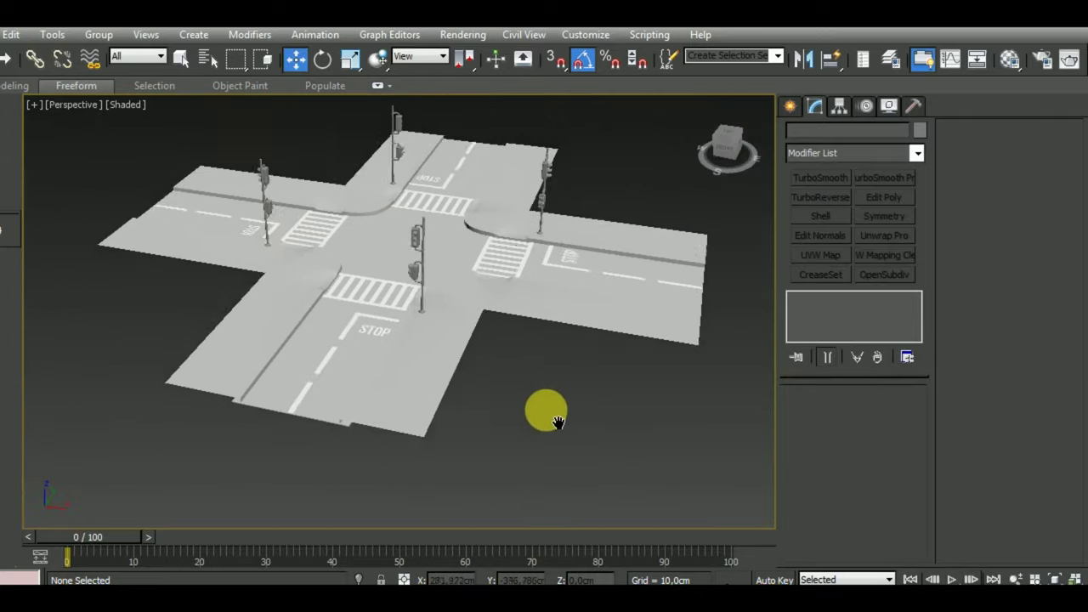